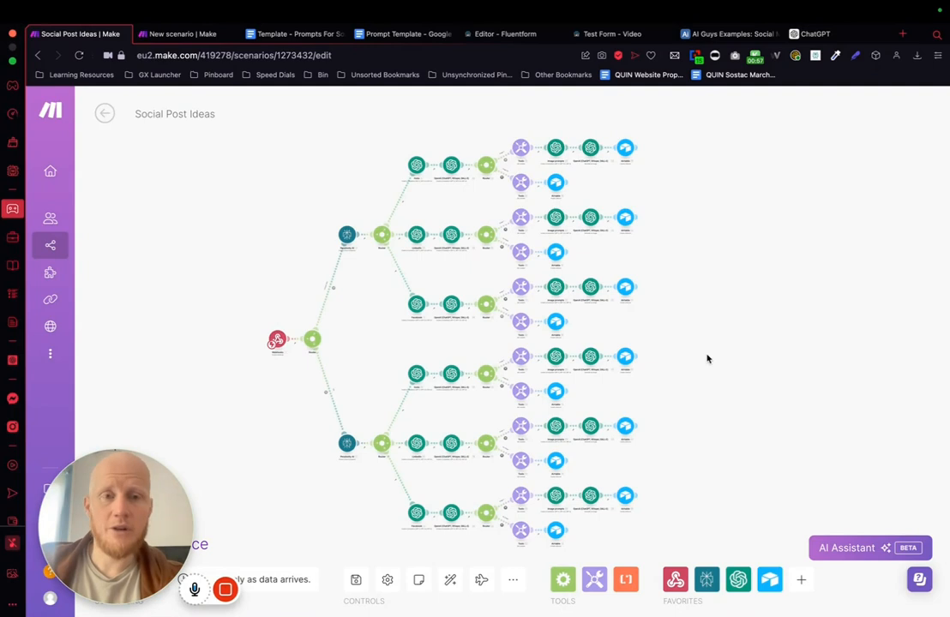
Step: Reload the Test Form - Video page to show its first question, and return to the Social Post Ideas scenario for an overview
click(613, 38)
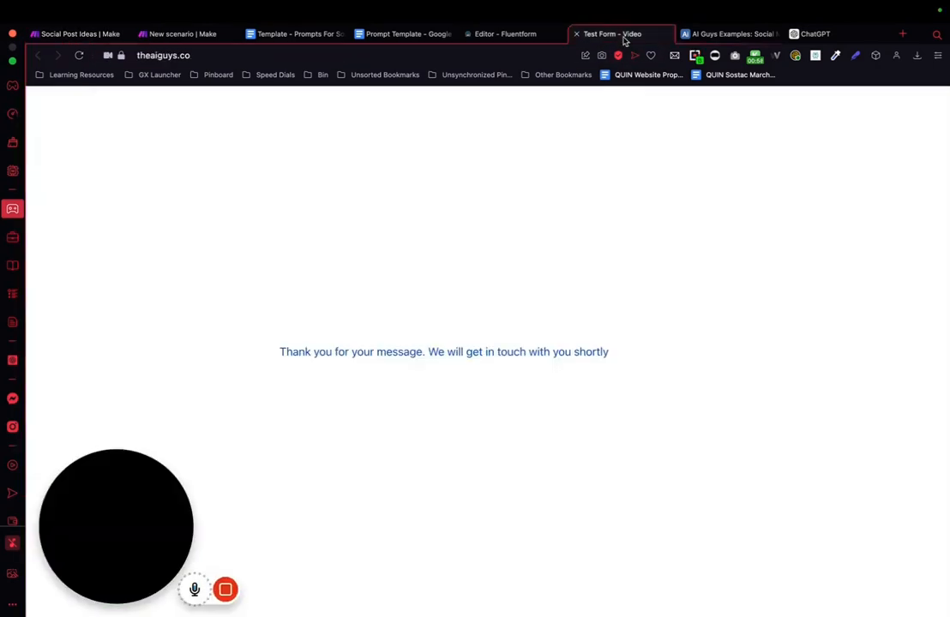
click(79, 55)
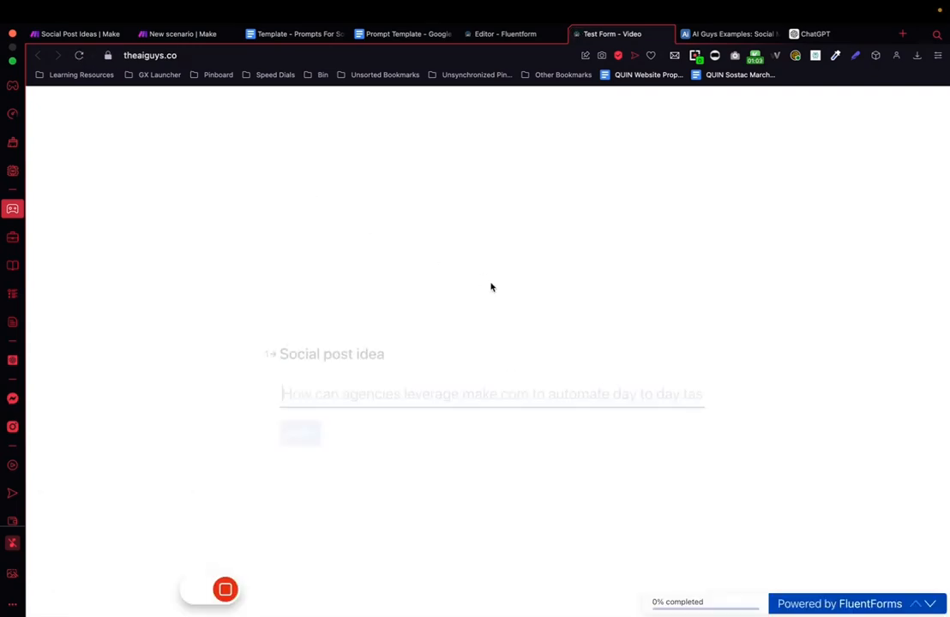
click(99, 36)
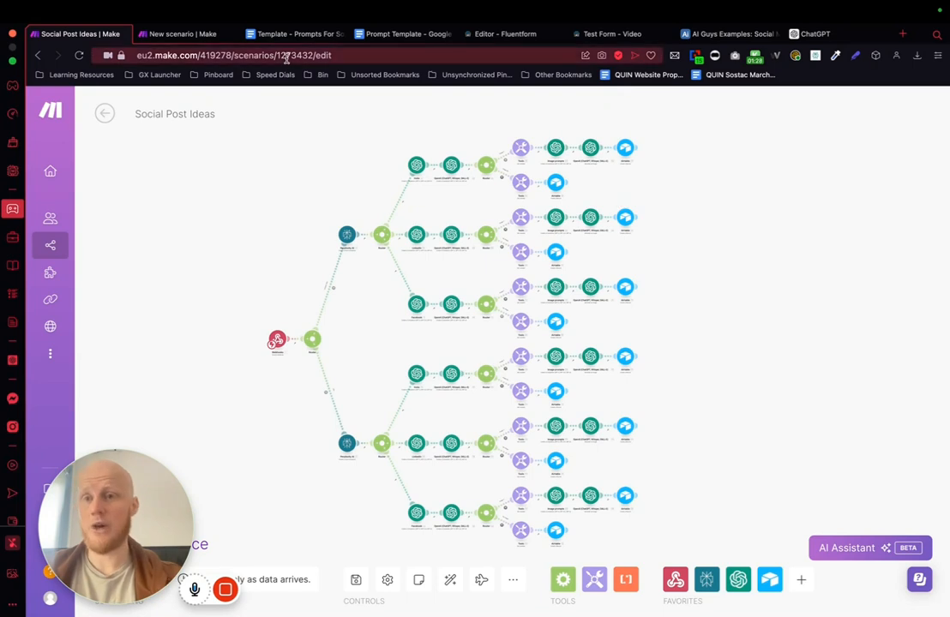
Step: Open the webhook module's settings in the Social Media Content Ideas scenario
click(204, 37)
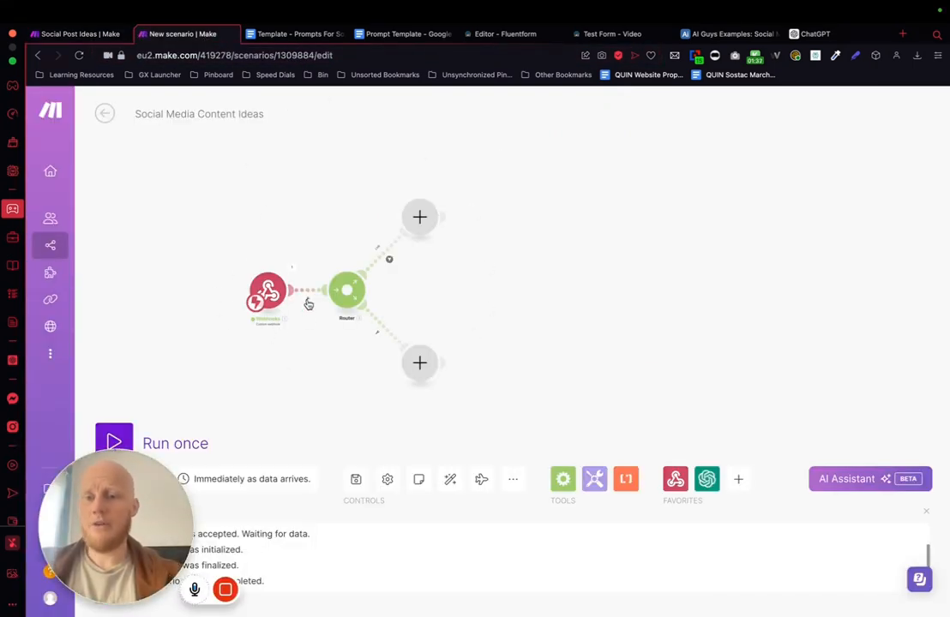
click(259, 299)
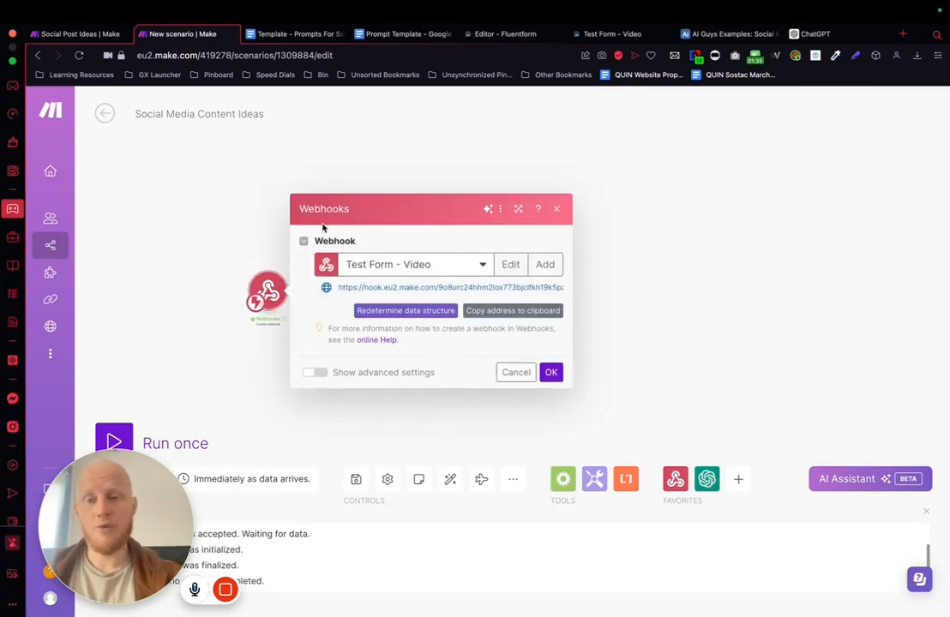
double_click(672, 304)
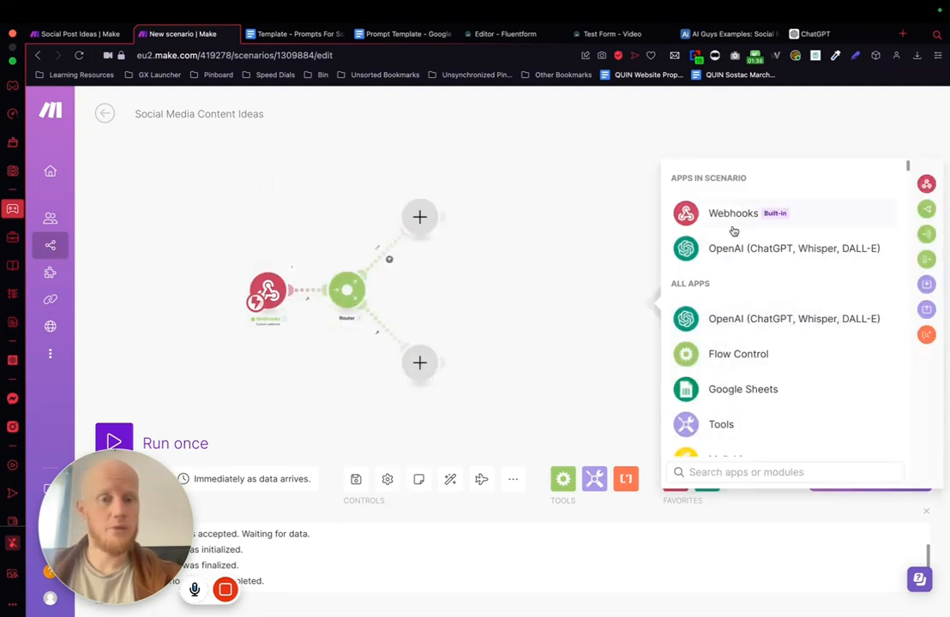
click(735, 214)
click(740, 275)
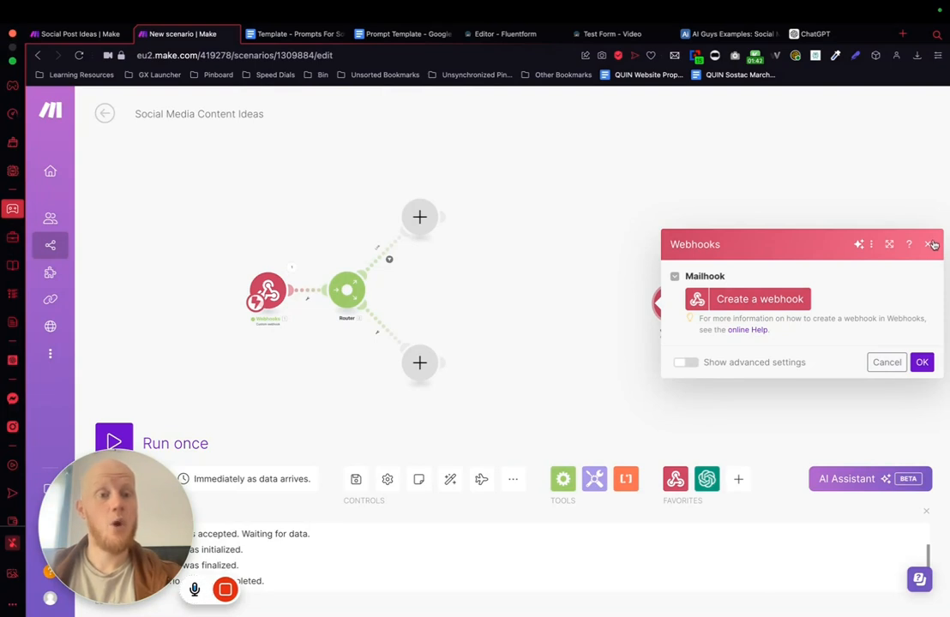
click(888, 364)
right_click(680, 306)
click(718, 450)
right_click(672, 316)
click(712, 446)
Step: Add a separate Custom webhook module as a demonstration, and delete it from the scenario
click(610, 307)
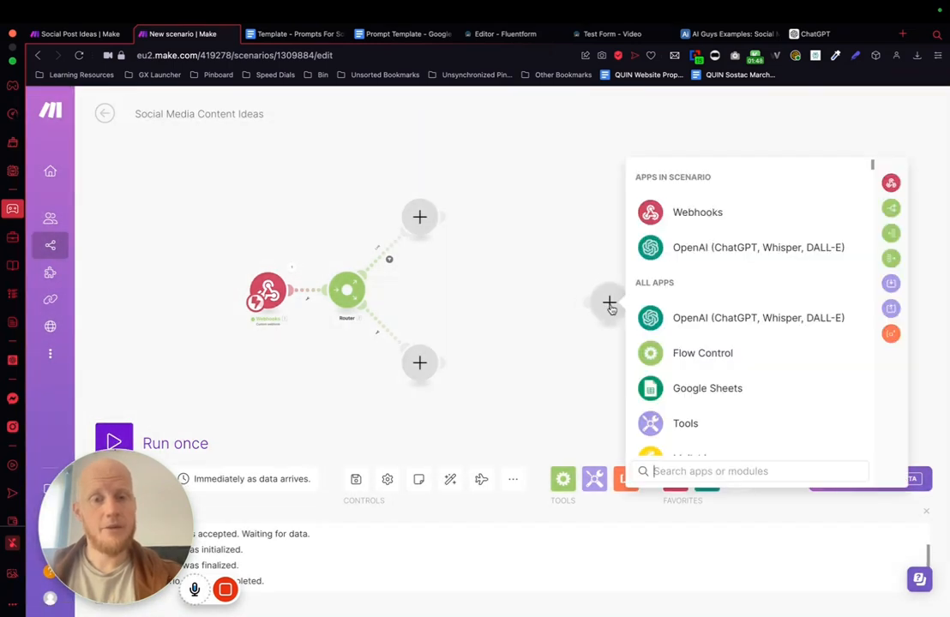
click(704, 212)
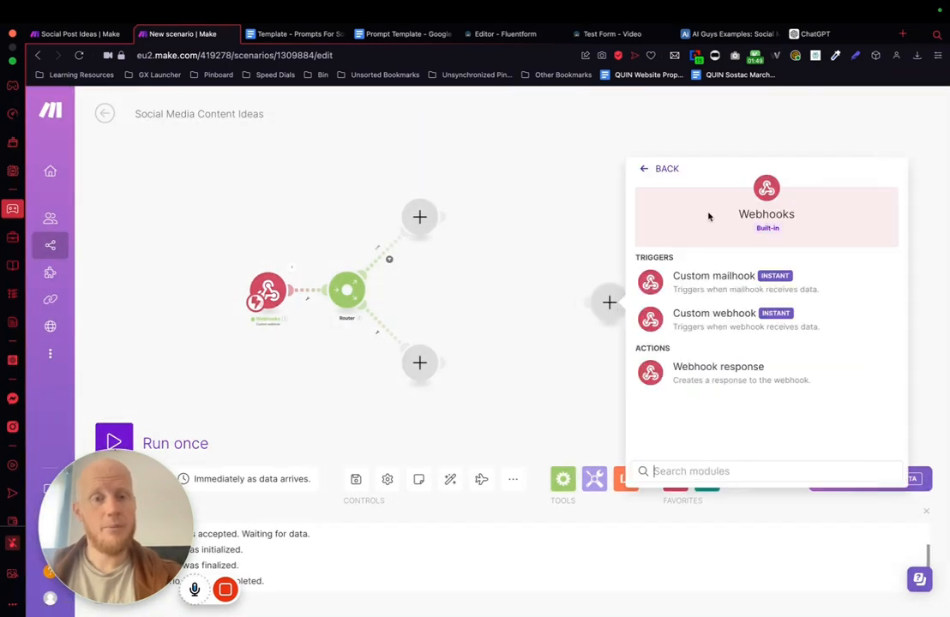
click(710, 316)
click(506, 281)
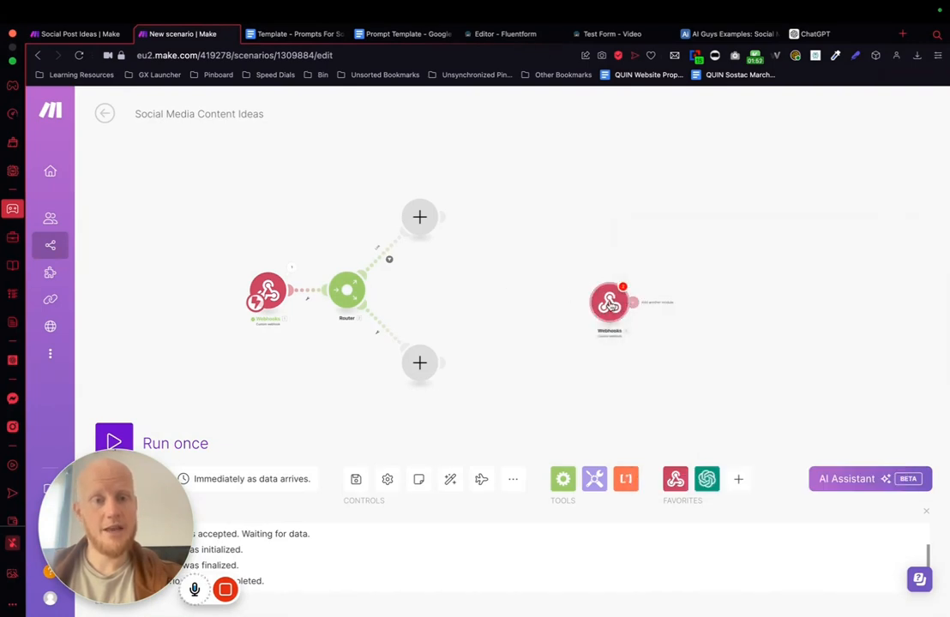
right_click(608, 305)
click(659, 434)
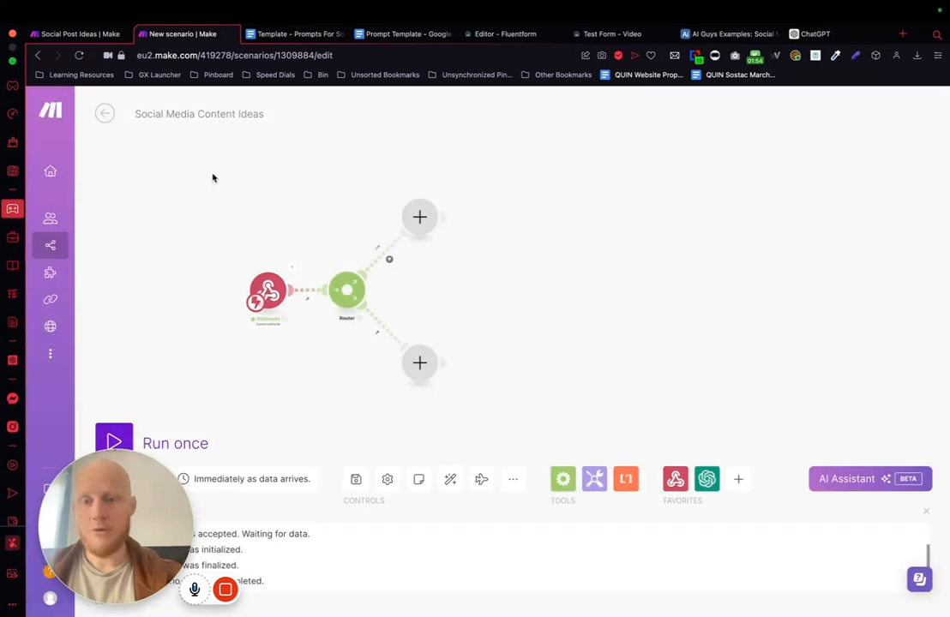
Step: Copy the address of the Test Form - Video webhook from the scenario's existing webhook module
click(265, 290)
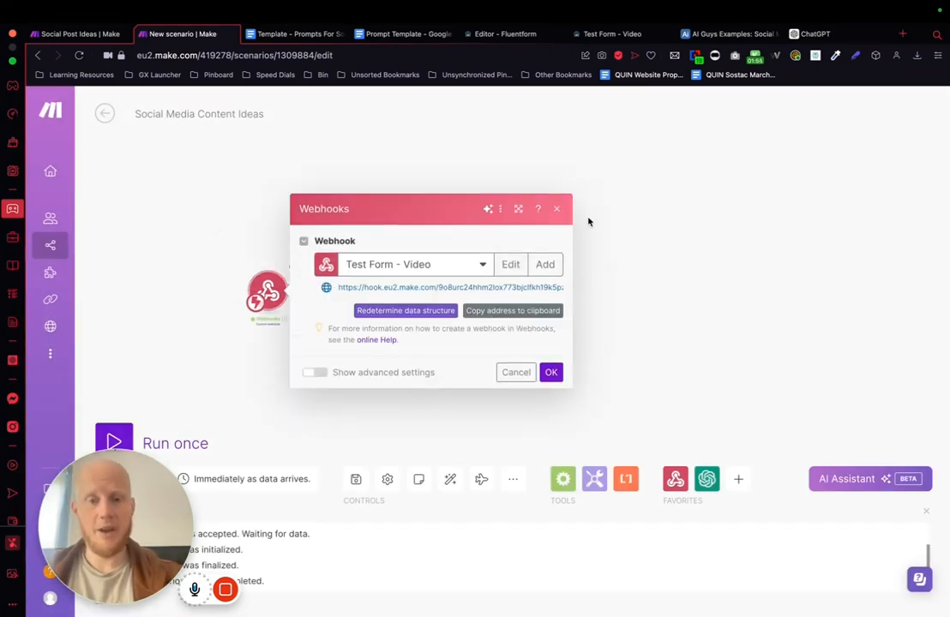
click(513, 311)
click(614, 165)
Step: Switch to the Fluent Forms editor, save the Test Form - Video form, and open its Settings & Integrations
click(523, 34)
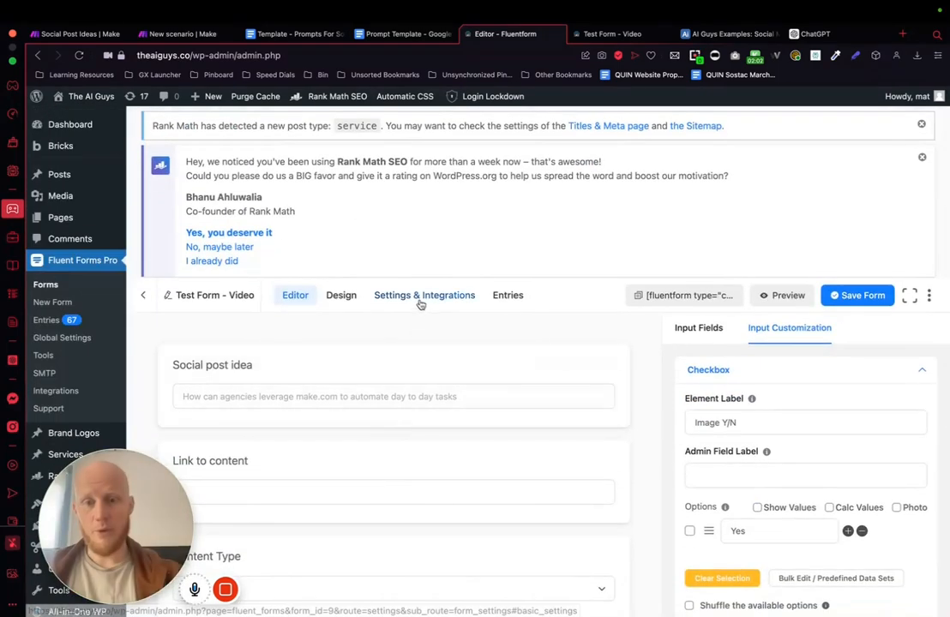
click(419, 300)
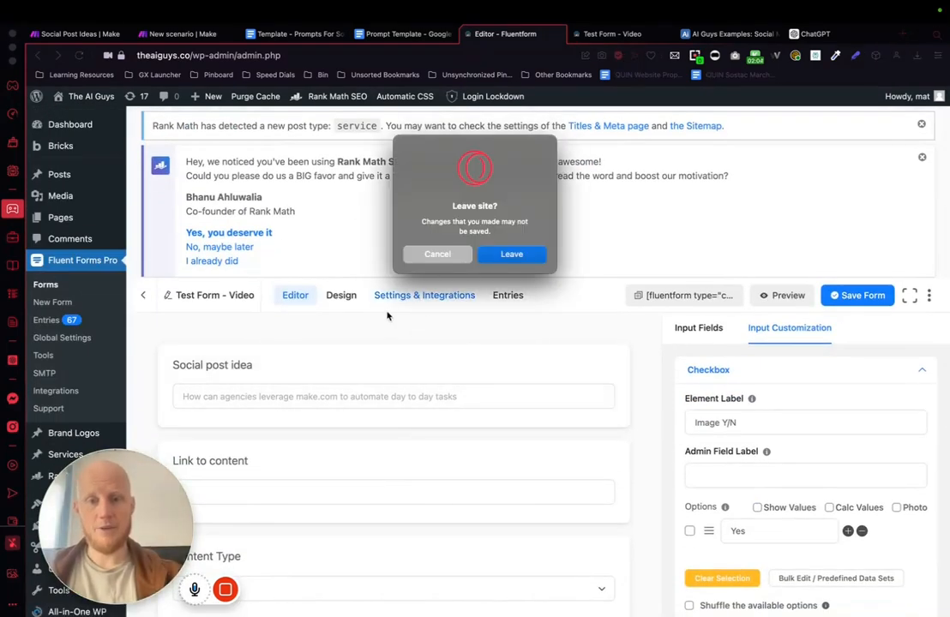
click(444, 252)
click(874, 297)
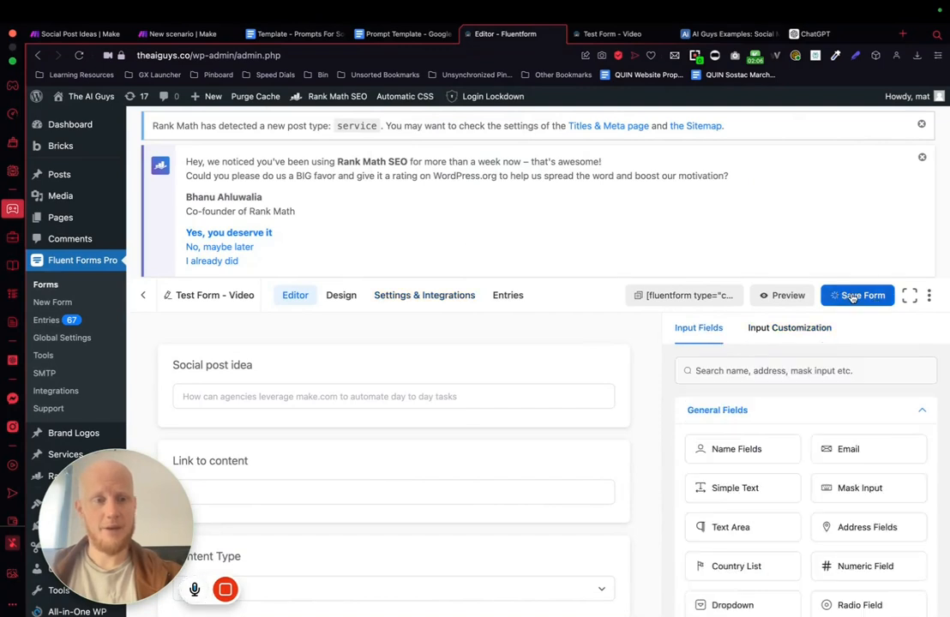
click(410, 297)
Step: Find the form's WebHook settings and open the Test Form feed for editing
scroll(223, 400, down, 5)
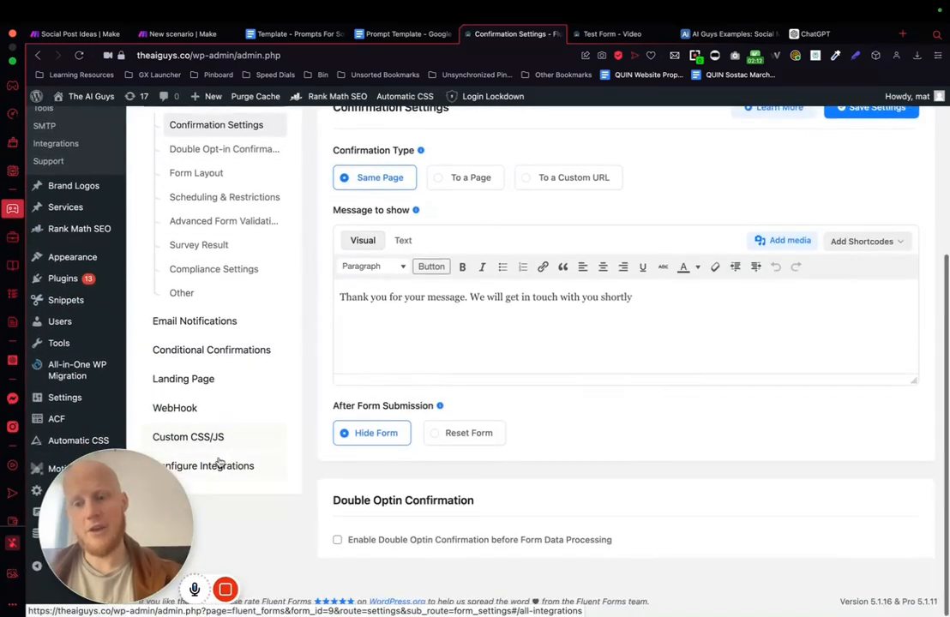
click(201, 468)
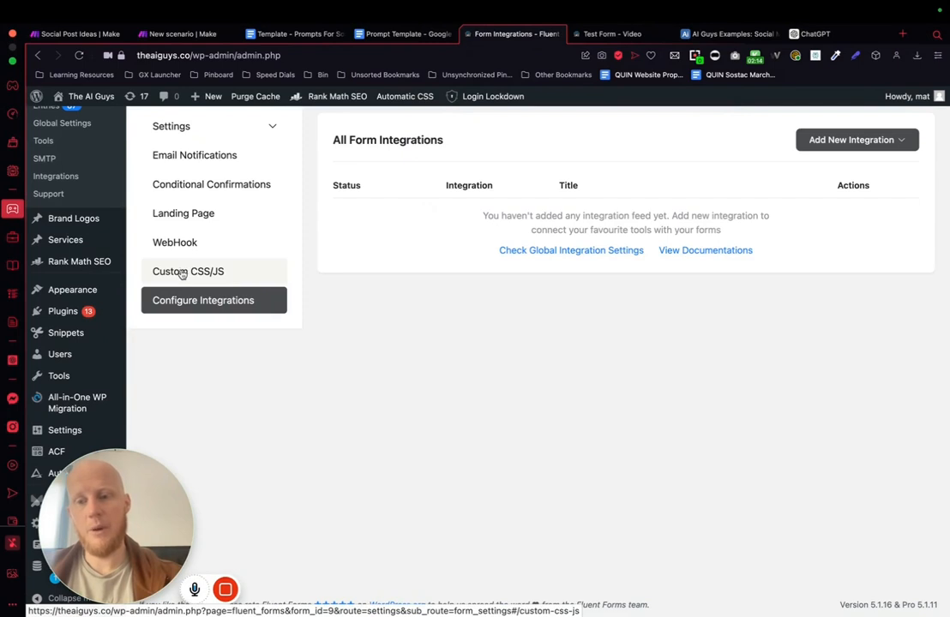
click(180, 244)
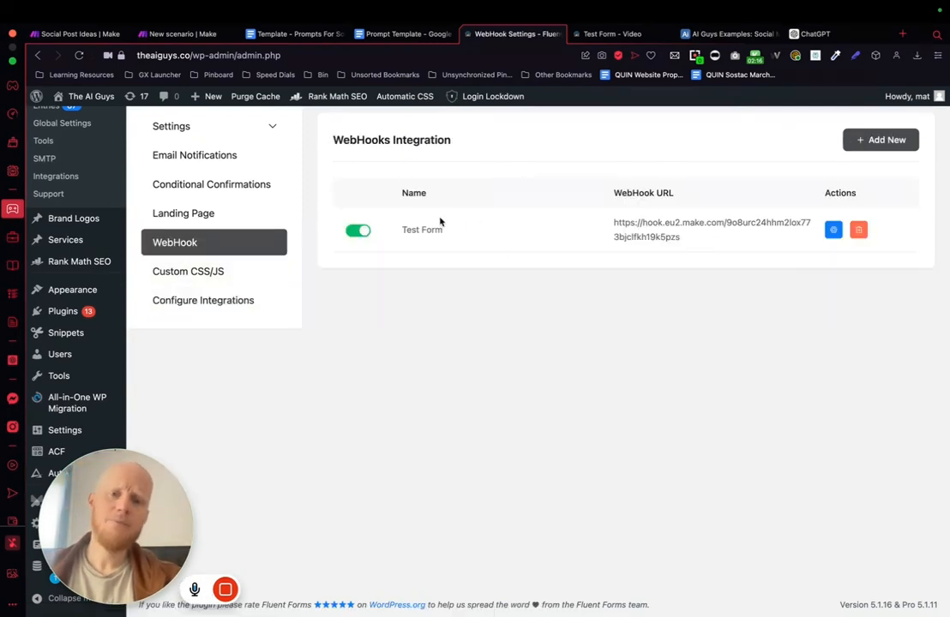
click(832, 231)
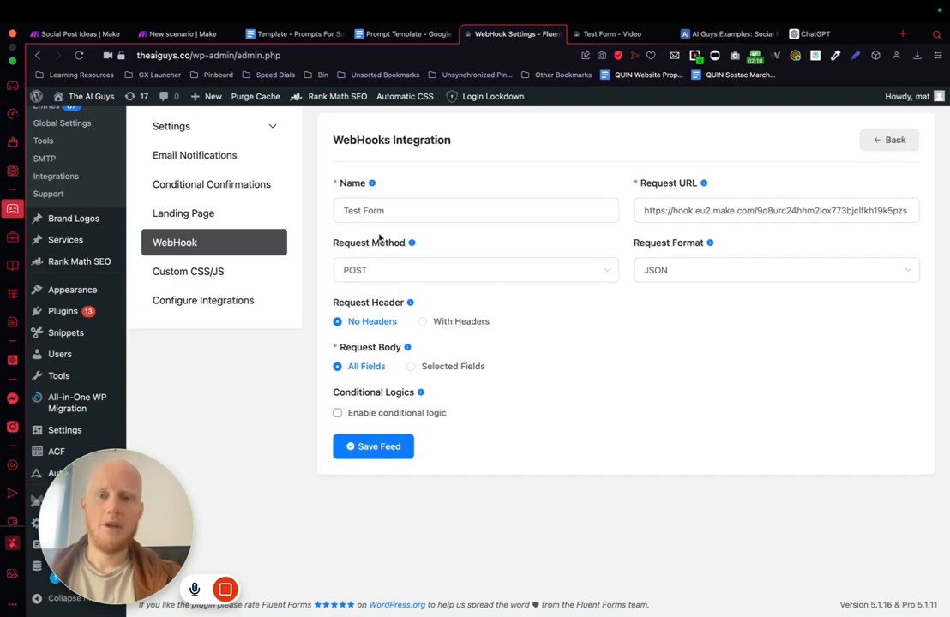
Step: Review the webhook feed's name, request URL, request method and request format without changing them
click(405, 211)
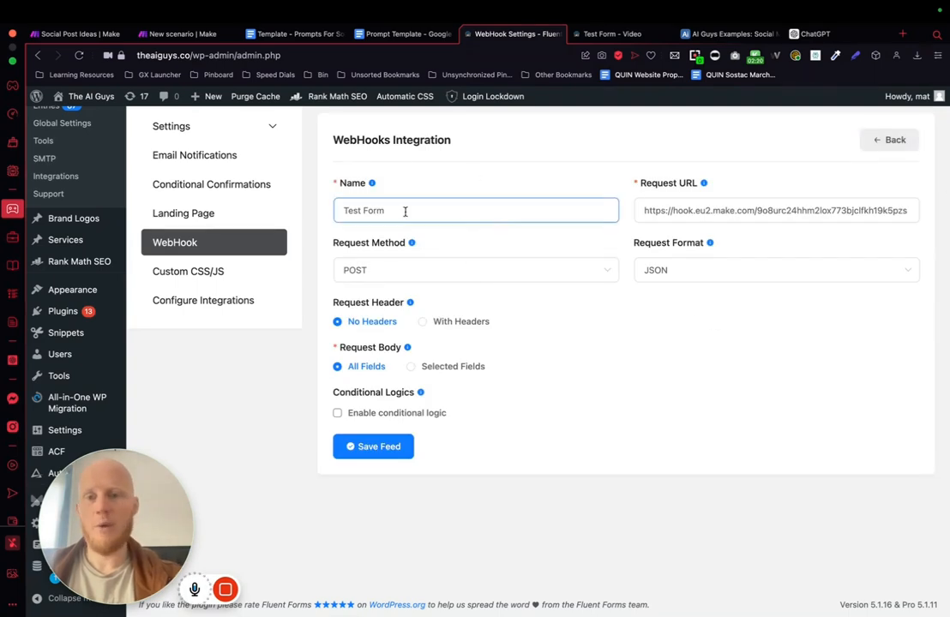
triple_click(702, 217)
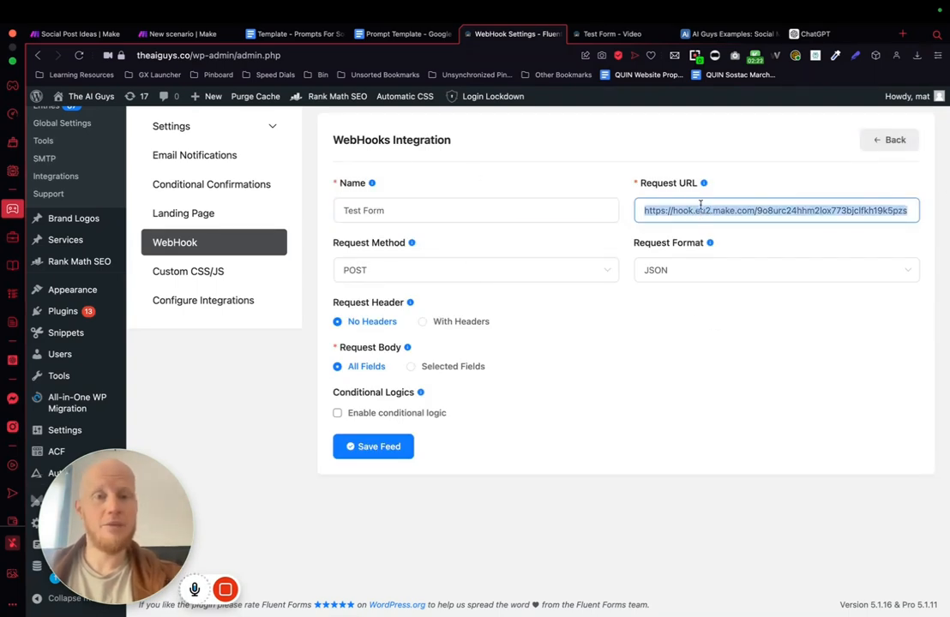
click(424, 272)
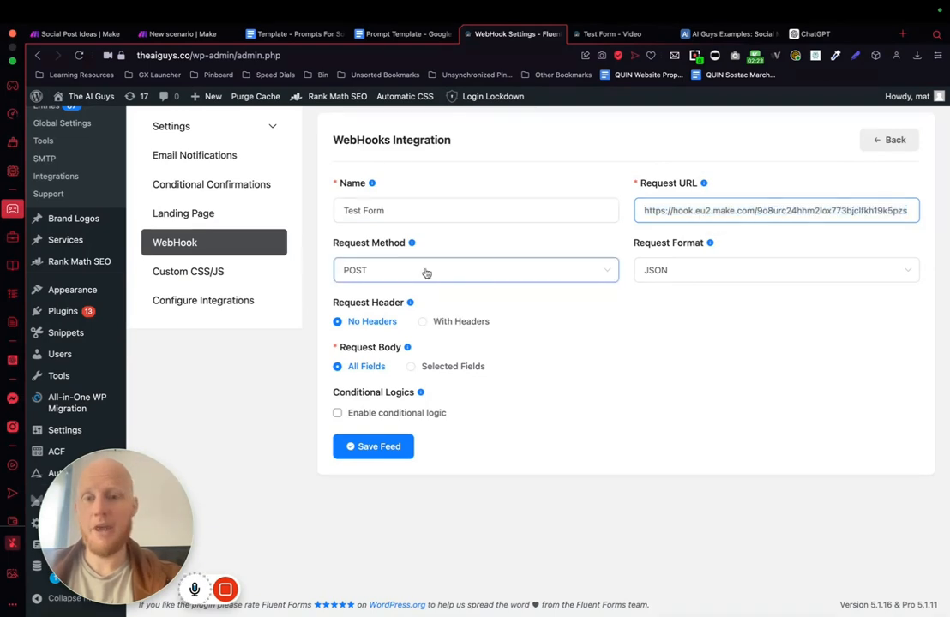
click(727, 273)
click(646, 439)
click(614, 203)
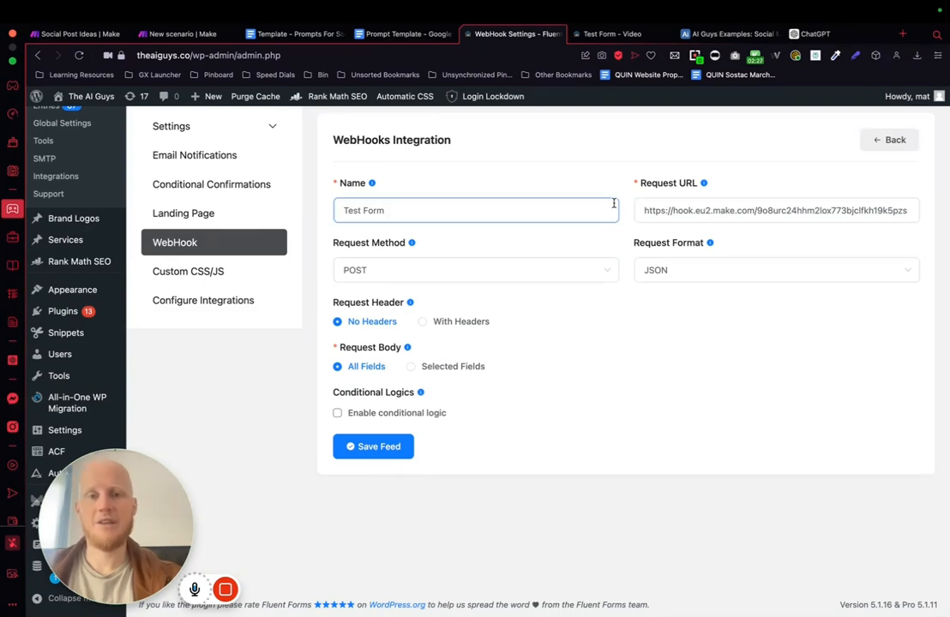
Step: Return to the Social Media Content Ideas scenario and examine the webhook's received output bundle, including the submitted user_inputs
click(199, 34)
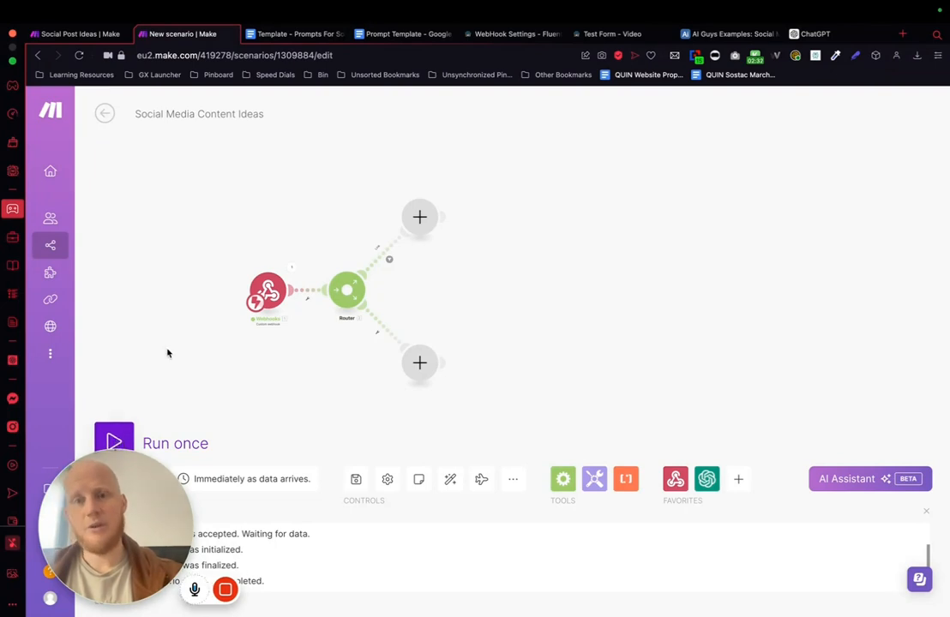
click(632, 35)
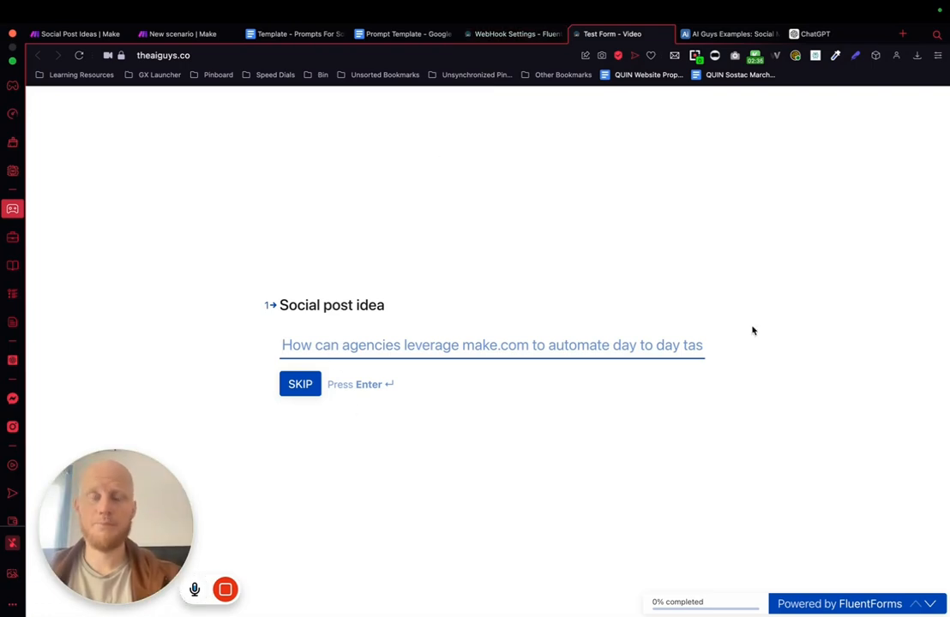
click(203, 38)
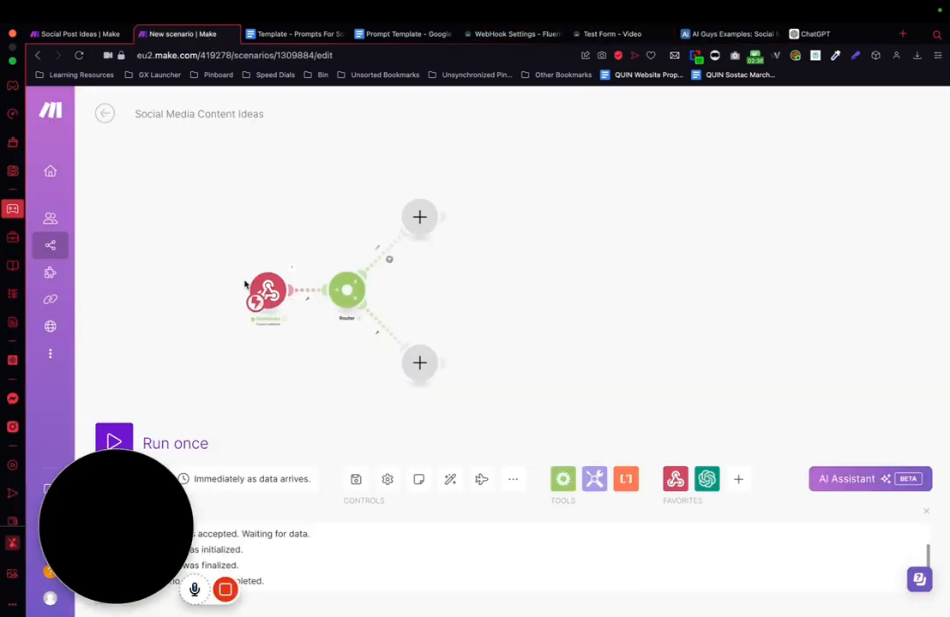
click(290, 271)
click(354, 323)
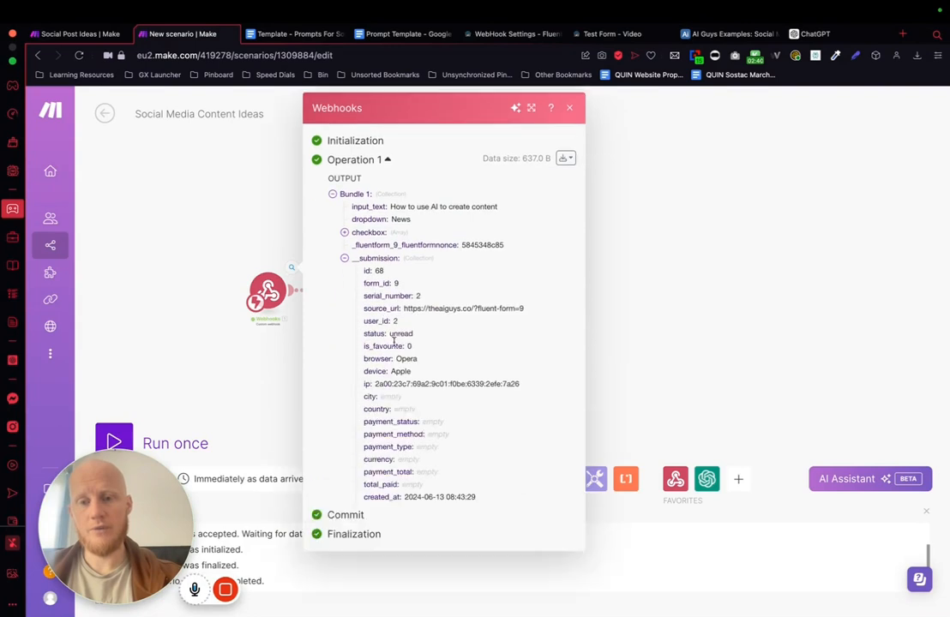
click(355, 520)
scroll(460, 509, down, 1)
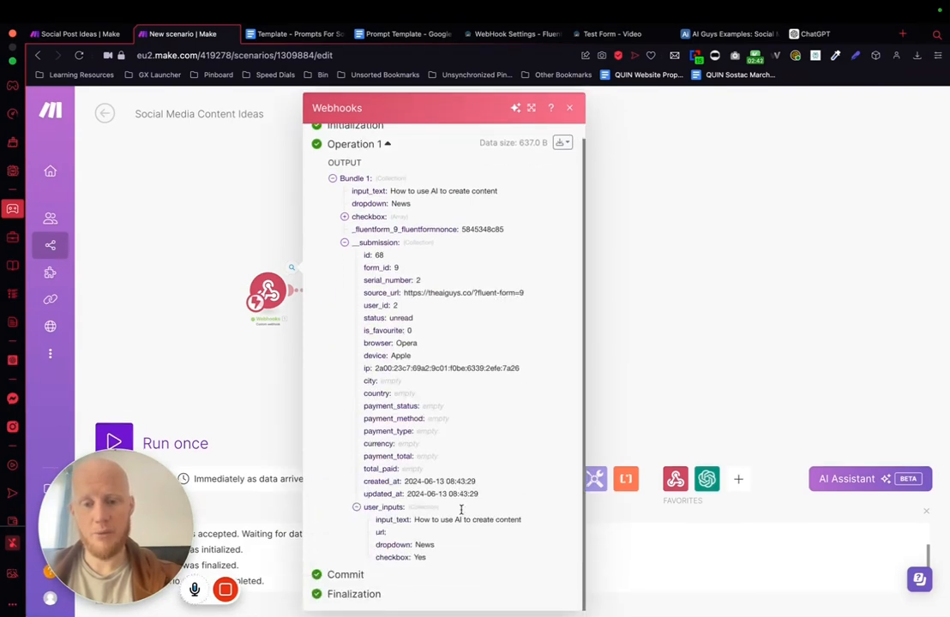
drag(373, 519, 427, 559)
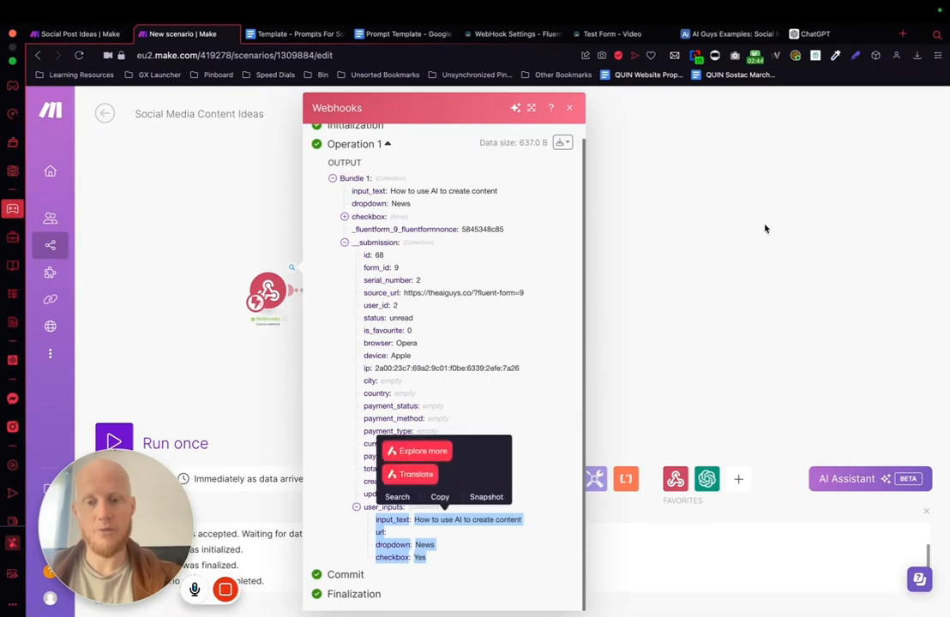
click(740, 244)
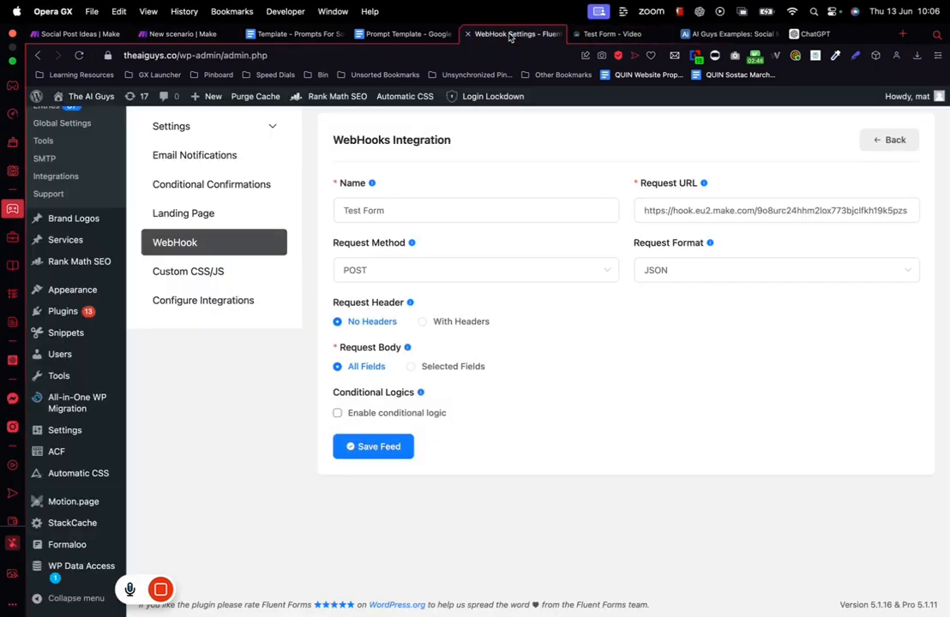
Step: Reopen the Test Form - Video form in the Fluent Forms editor and review its Social post idea and Link to content fields
click(516, 34)
scroll(270, 257, up, 5)
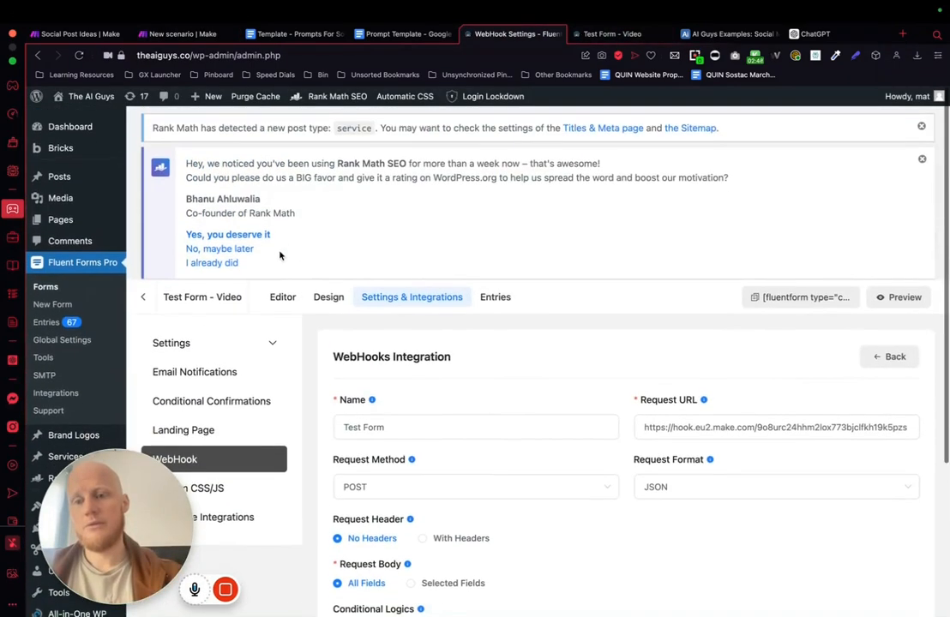
click(272, 298)
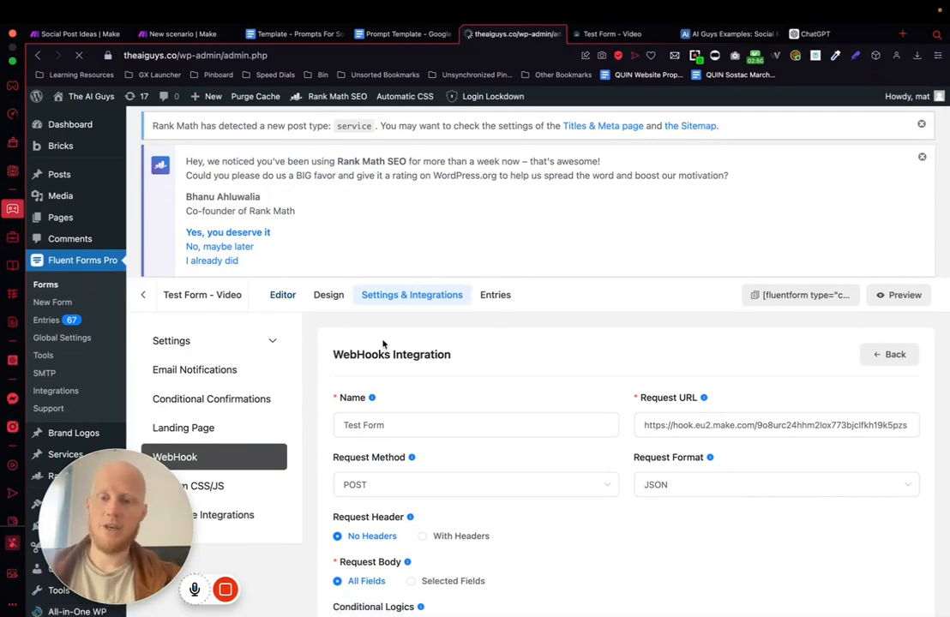
scroll(343, 369, down, 3)
click(303, 379)
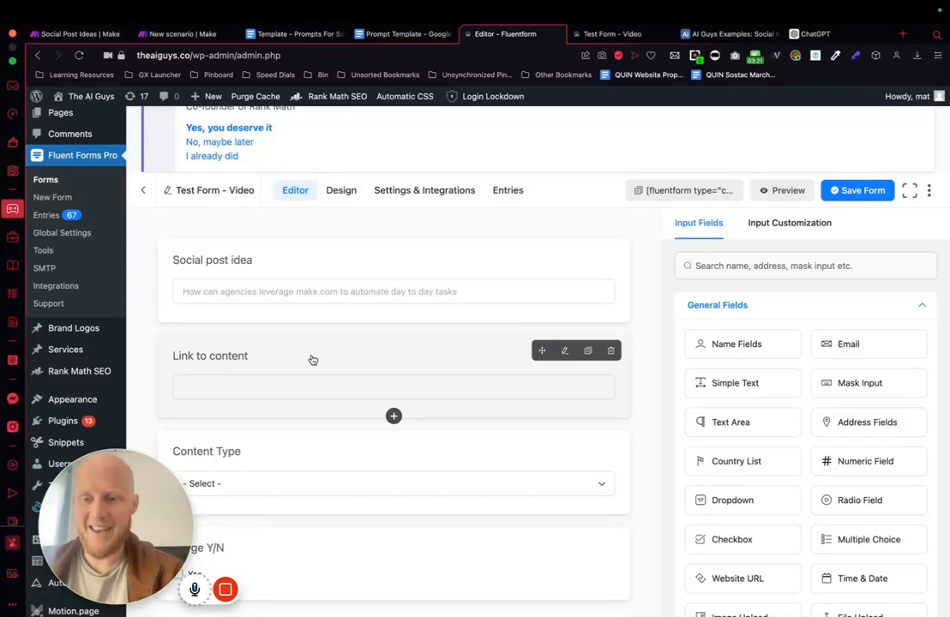
Step: Open the Content Type dropdown field's customization and look over its options
scroll(312, 360, down, 2)
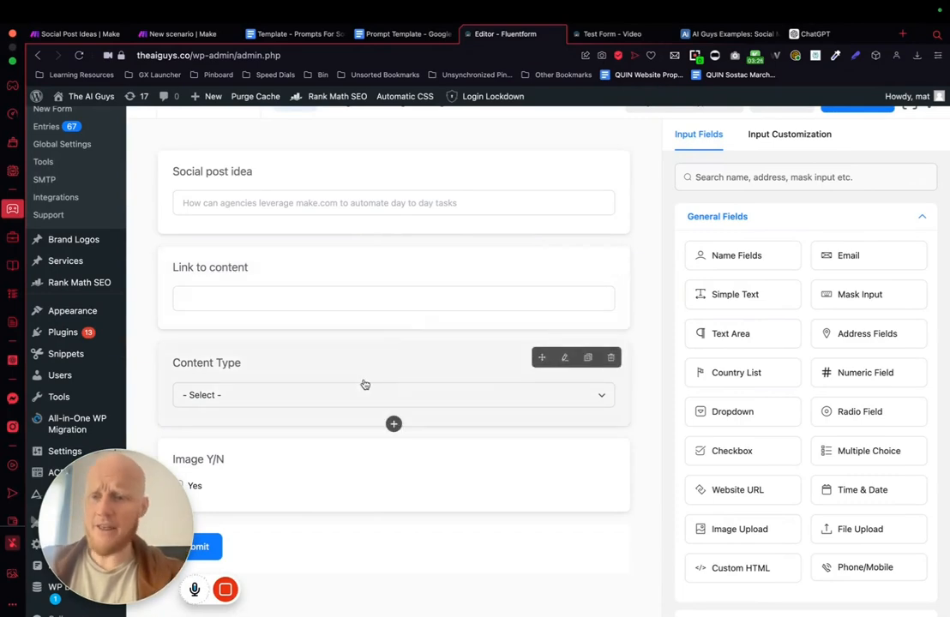
click(296, 363)
scroll(403, 352, down, 5)
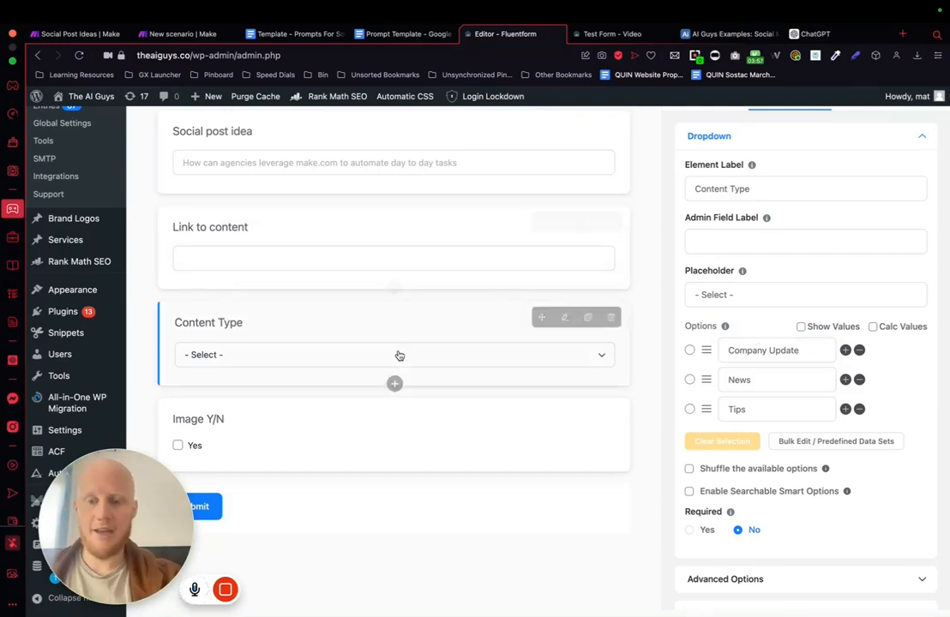
Step: Review the Image Y/N checkbox field's customization, then return to the Social Media Content Ideas scenario in Make
click(318, 439)
scroll(318, 439, down, 5)
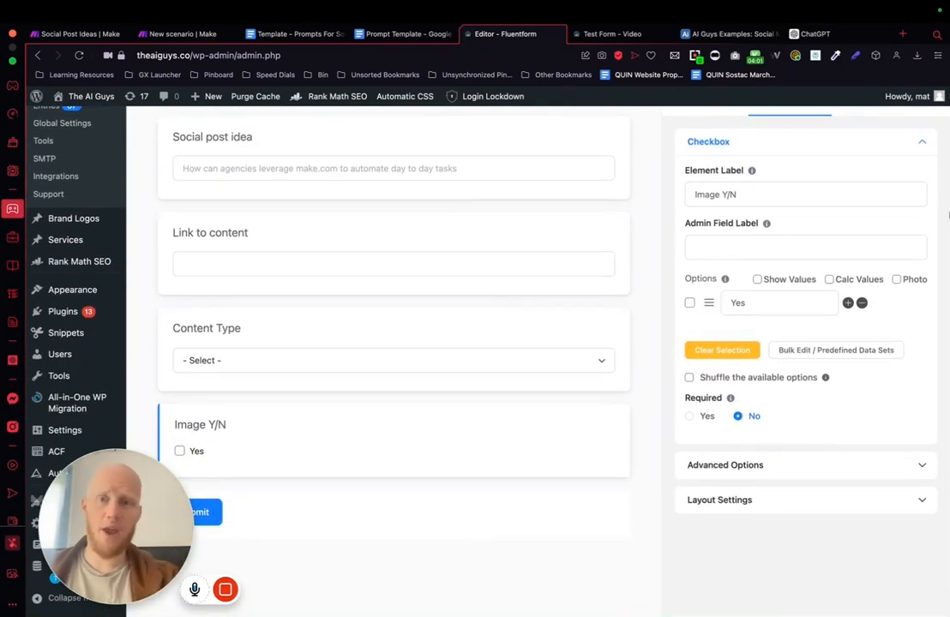
click(187, 35)
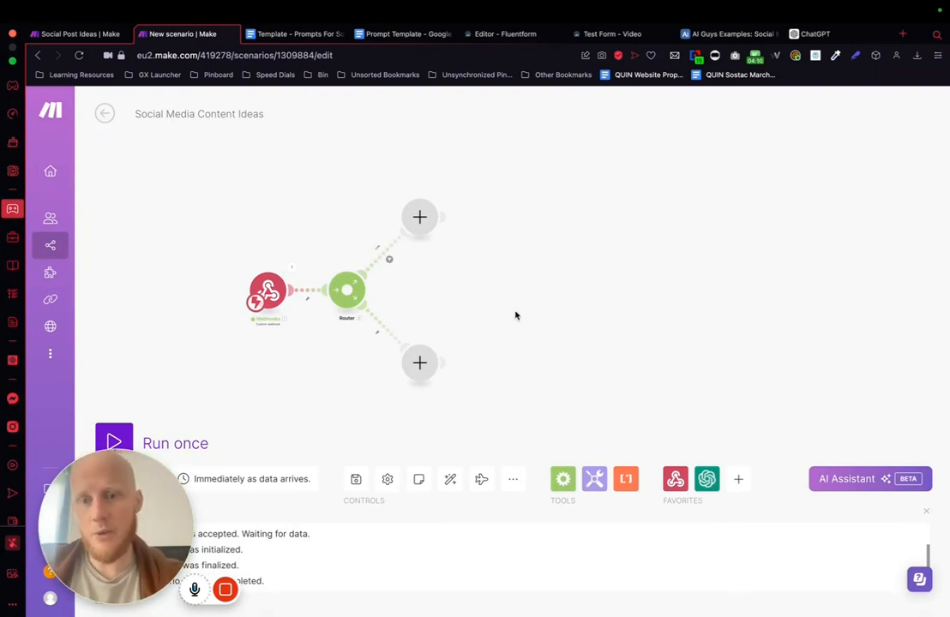
Step: Examine the Link route filter's condition, the submission's user_inputs fields and the Exists operator, leaving the filter unchanged
scroll(515, 316, up, 2)
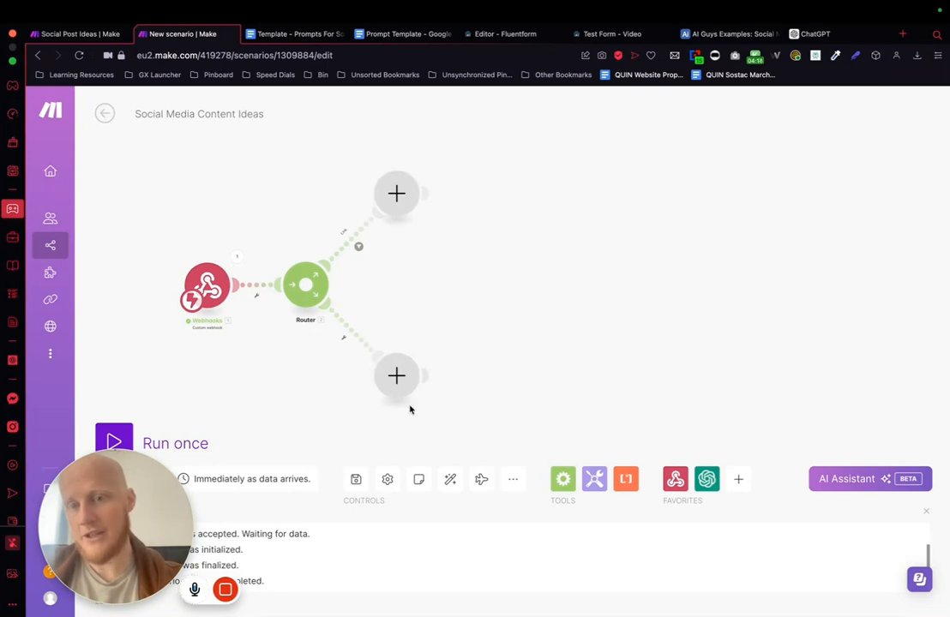
click(357, 246)
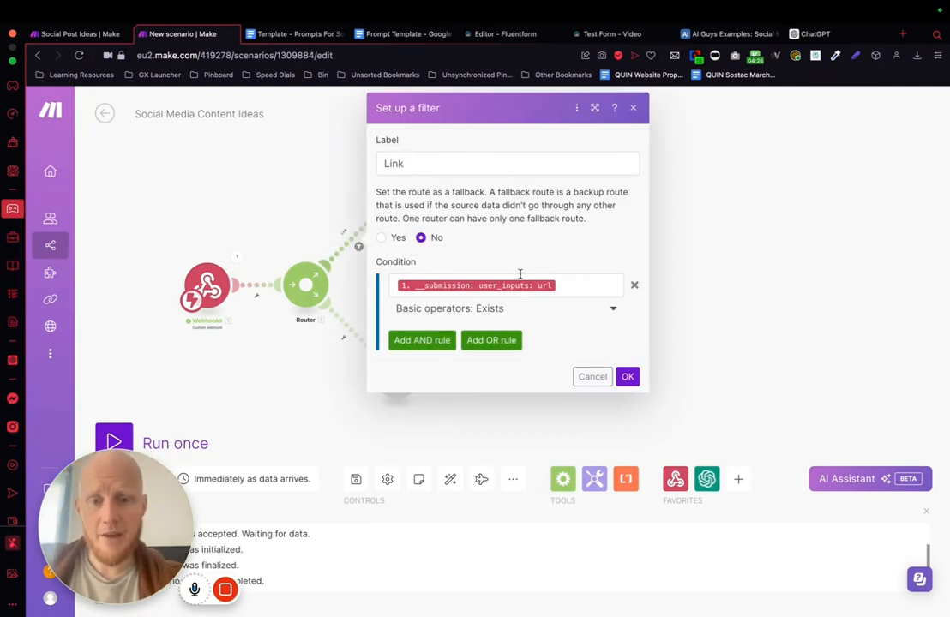
click(570, 289)
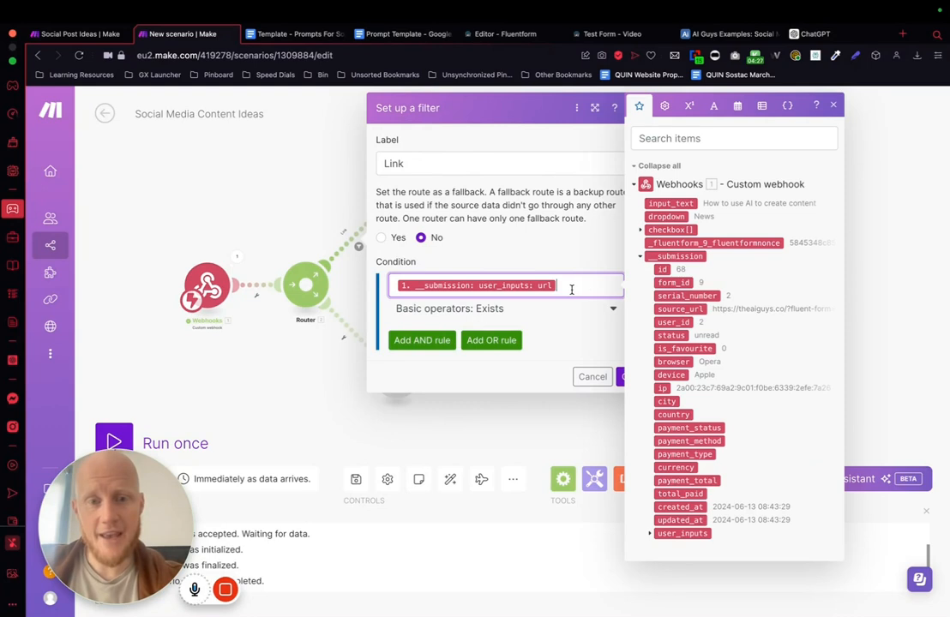
click(650, 533)
scroll(720, 554, down, 1)
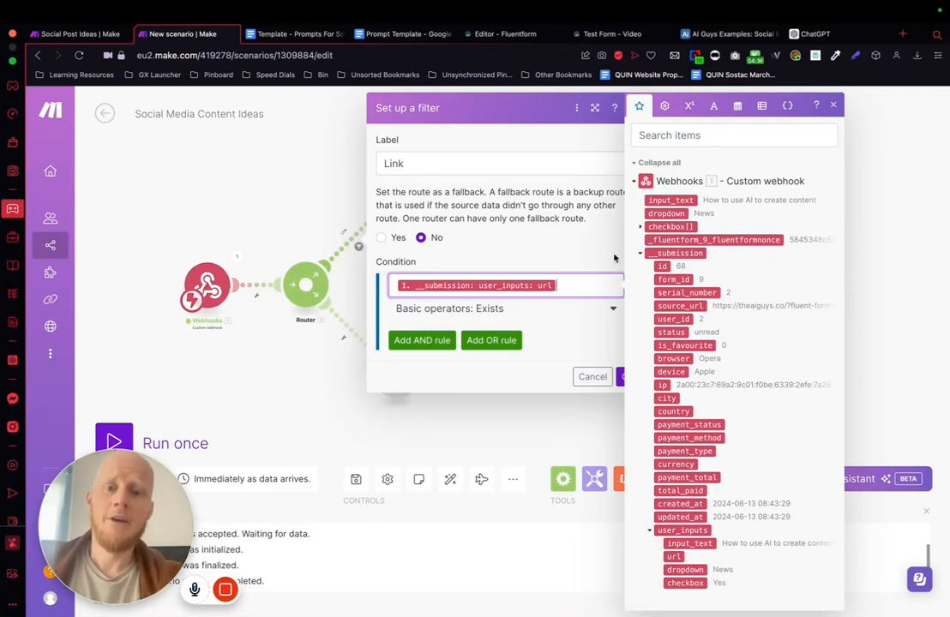
click(501, 267)
click(507, 312)
click(429, 376)
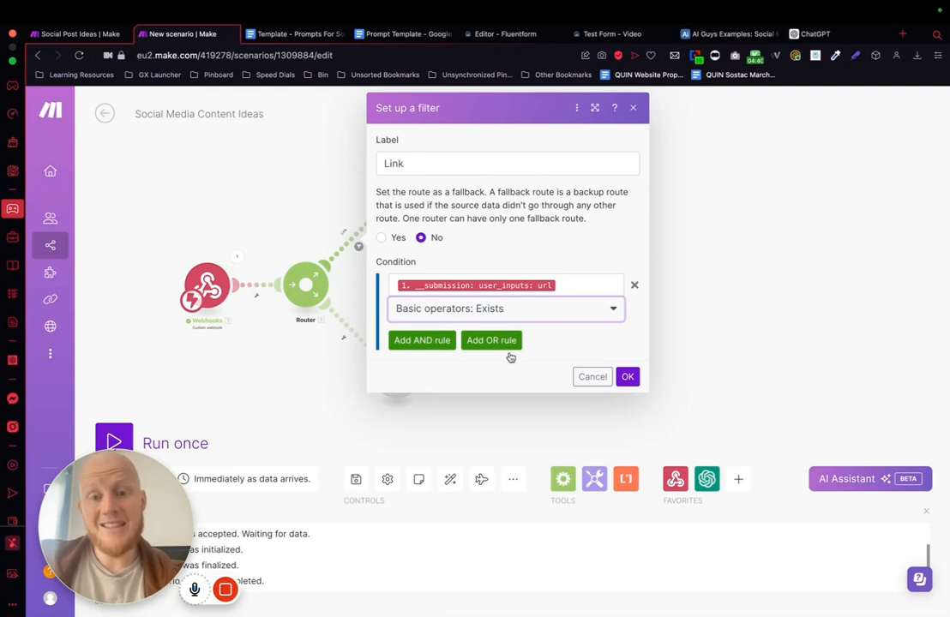
click(261, 225)
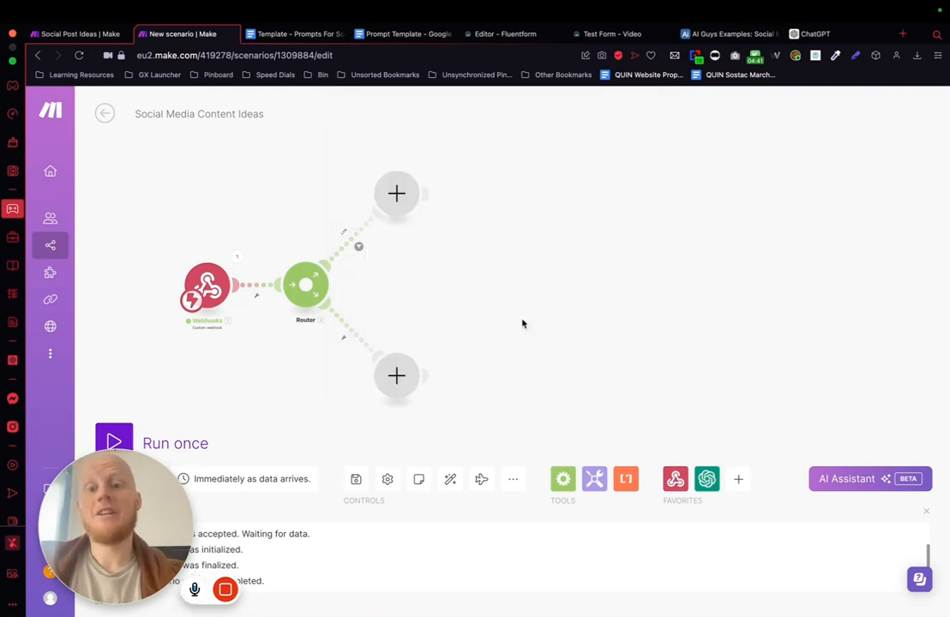
Step: Set up a filter on the router's second, unfiltered route with the condition that the submission's user_inputs input_text Exists
click(360, 346)
click(421, 361)
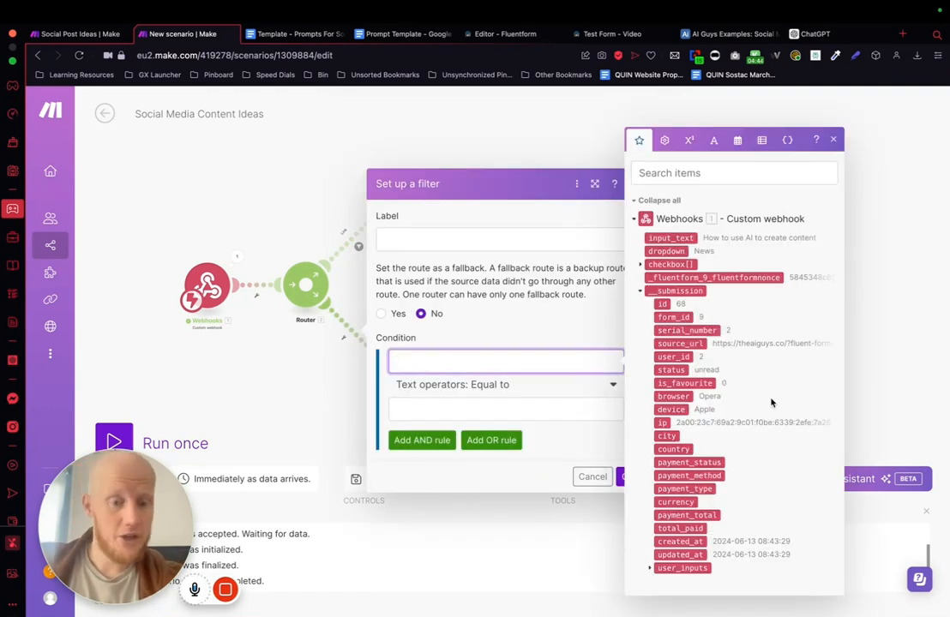
click(651, 568)
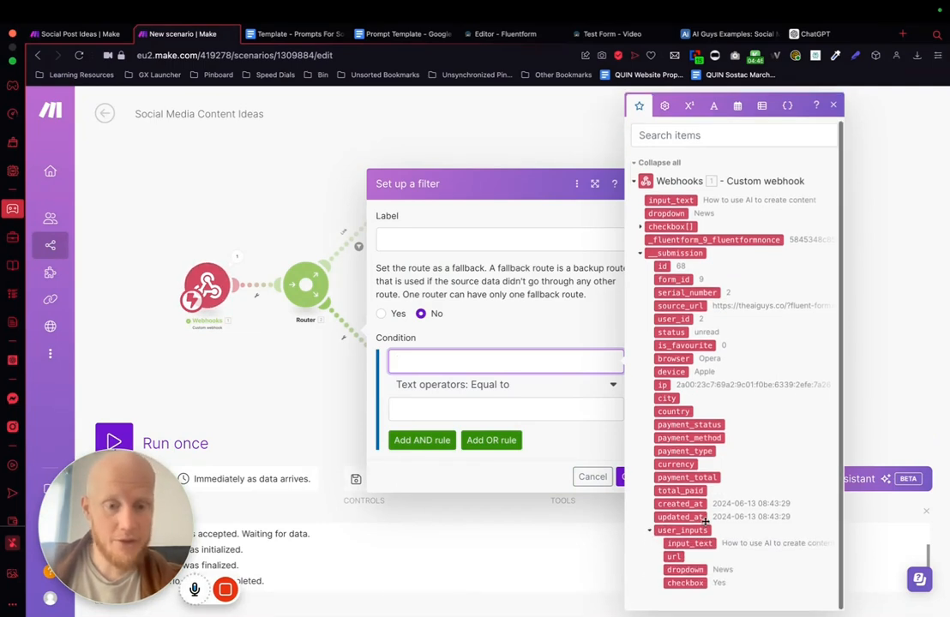
click(688, 544)
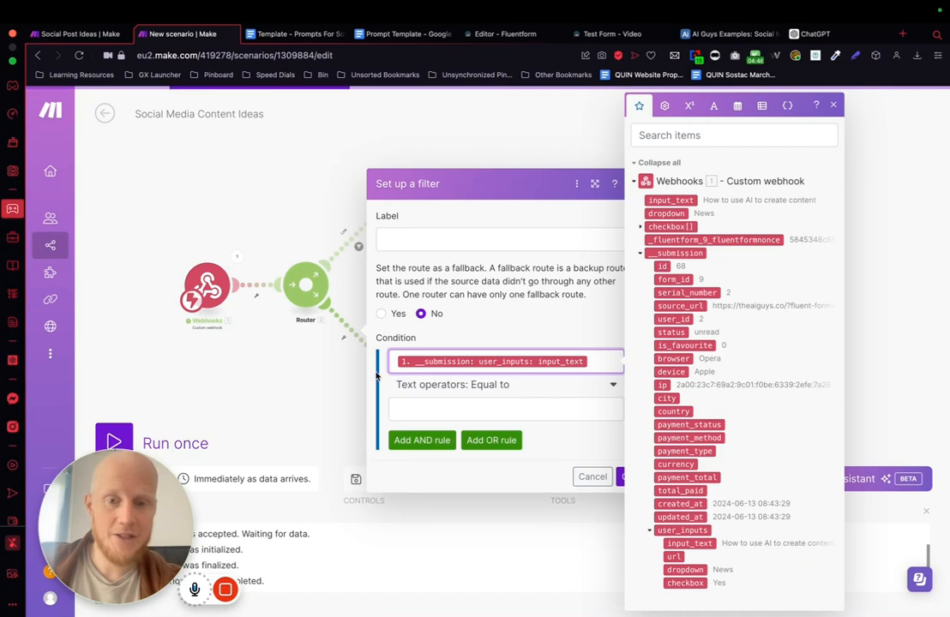
click(484, 388)
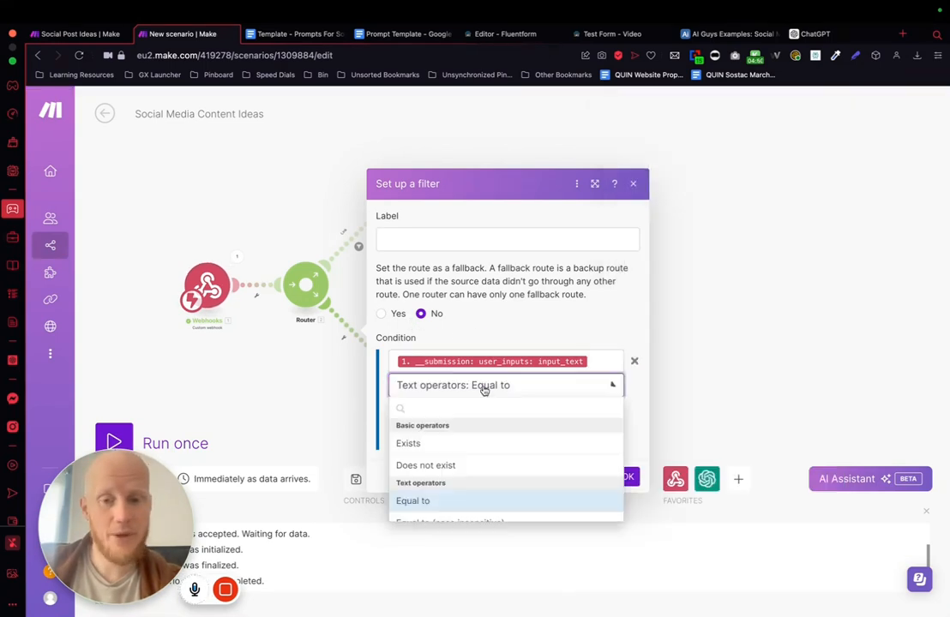
click(411, 443)
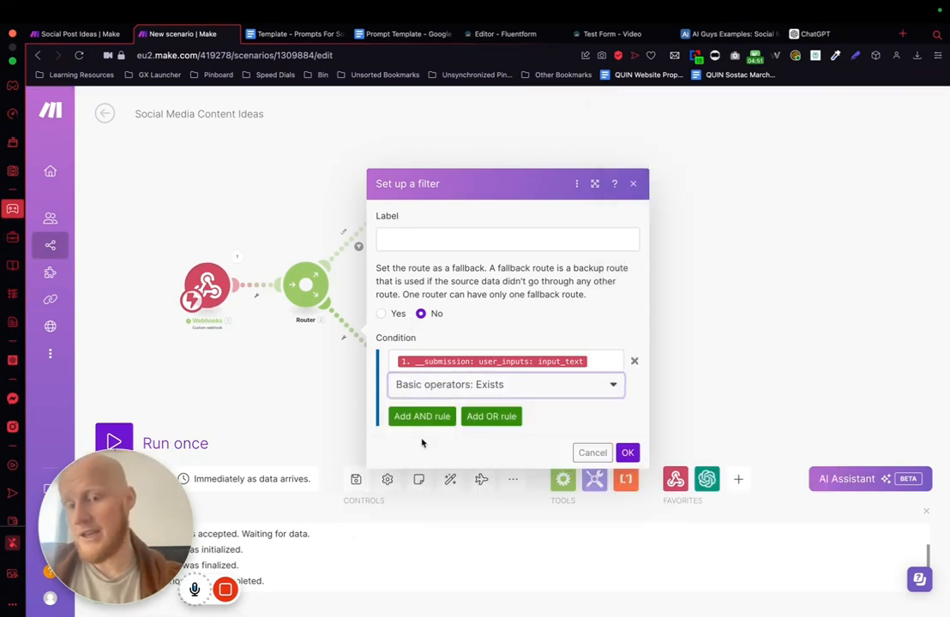
Step: Label the second route's filter Content Idea and save it
click(457, 244)
text(Con)
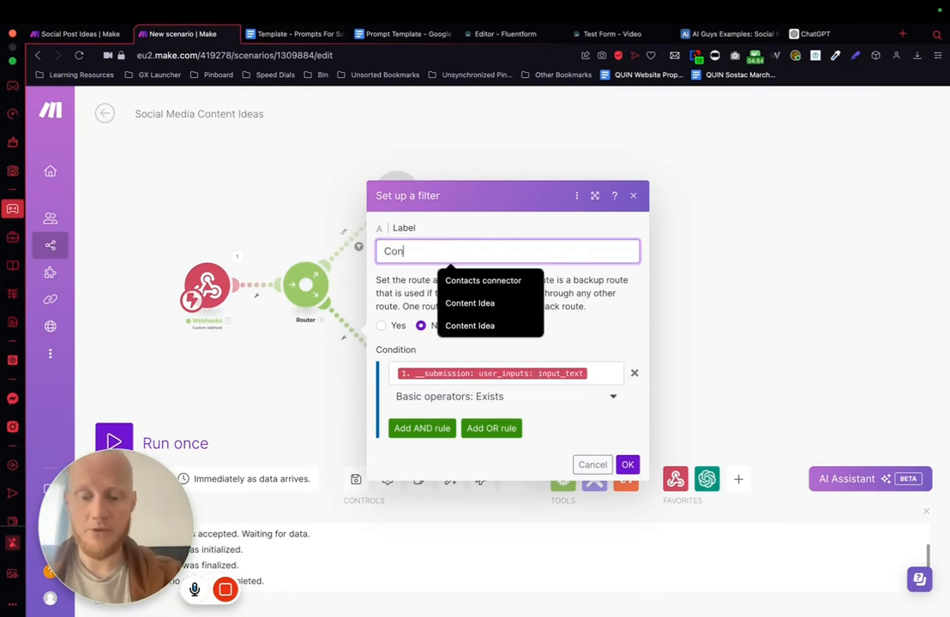
text(tent Idea)
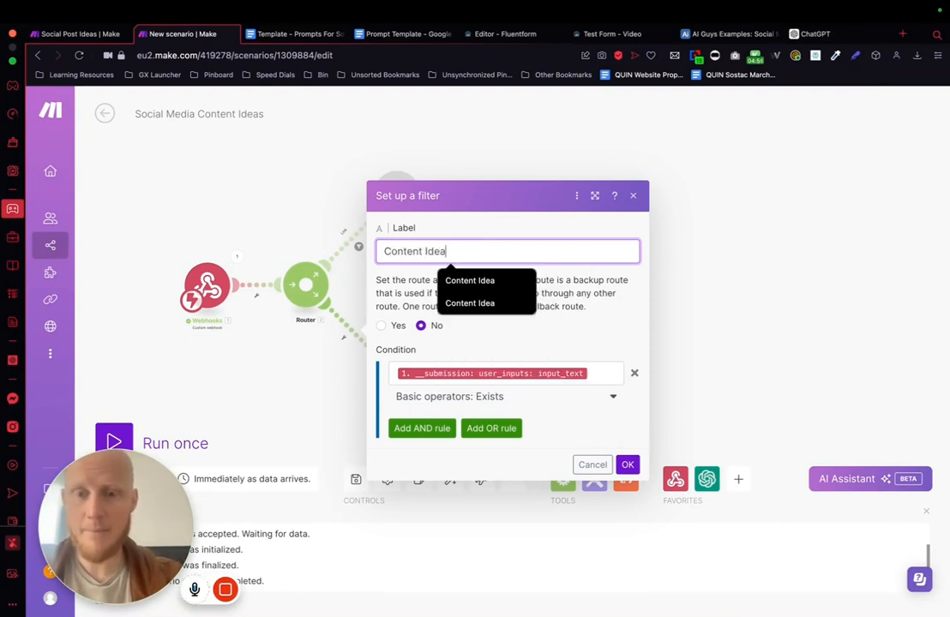
click(627, 463)
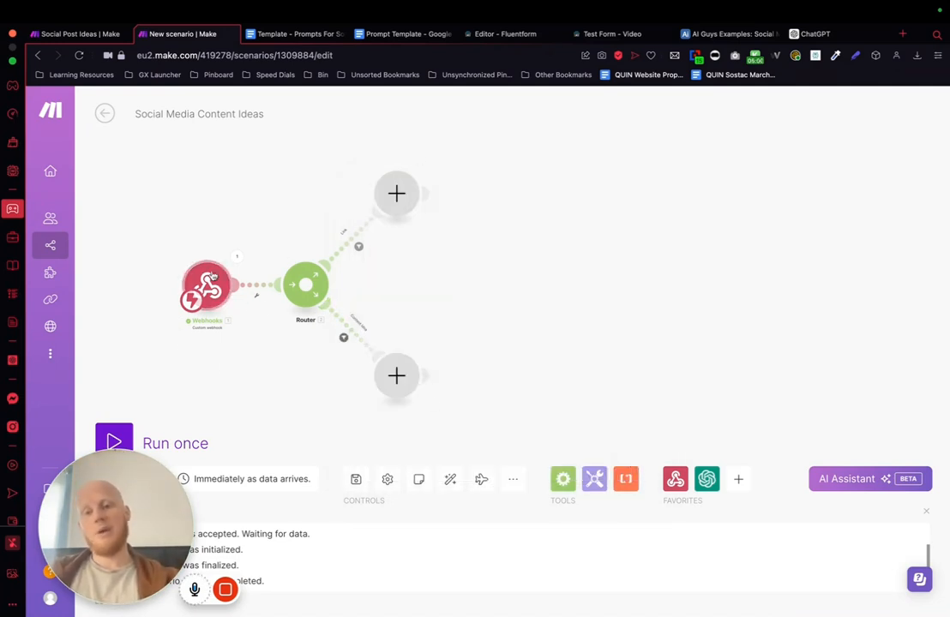
Step: Add a Perplexity AI Create a Chat Completion module at the end of the Link route
click(399, 193)
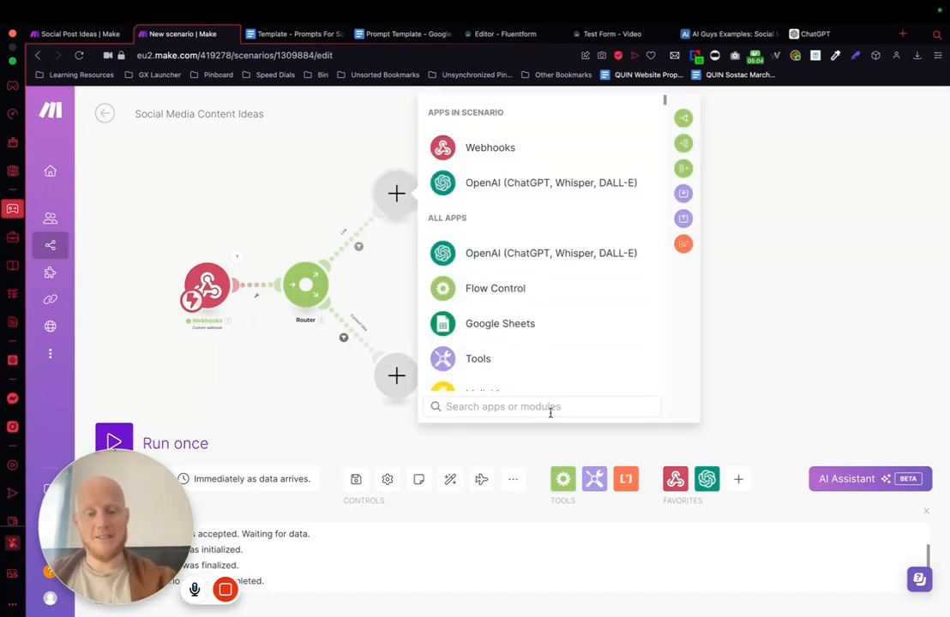
text(per)
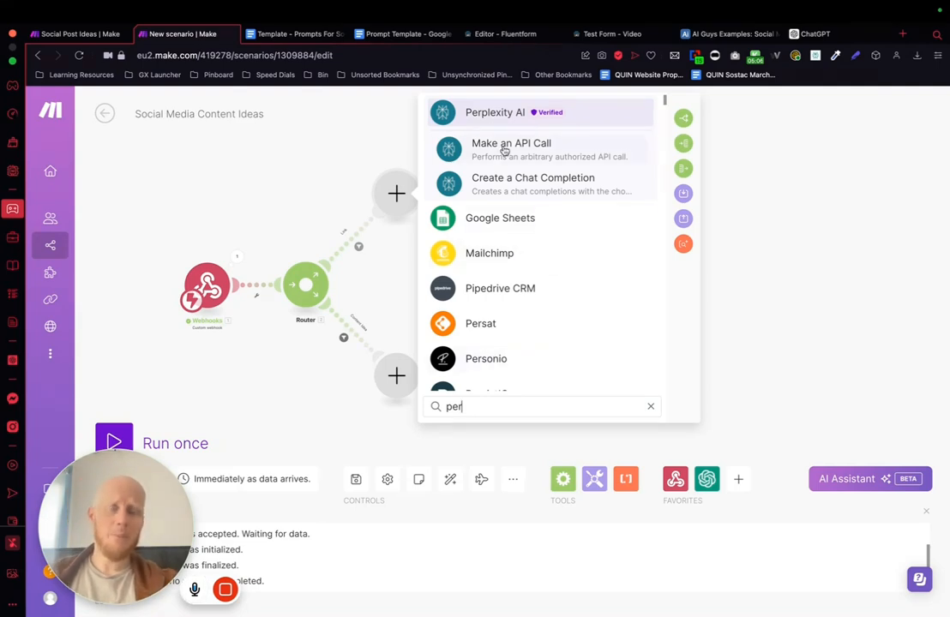
click(485, 115)
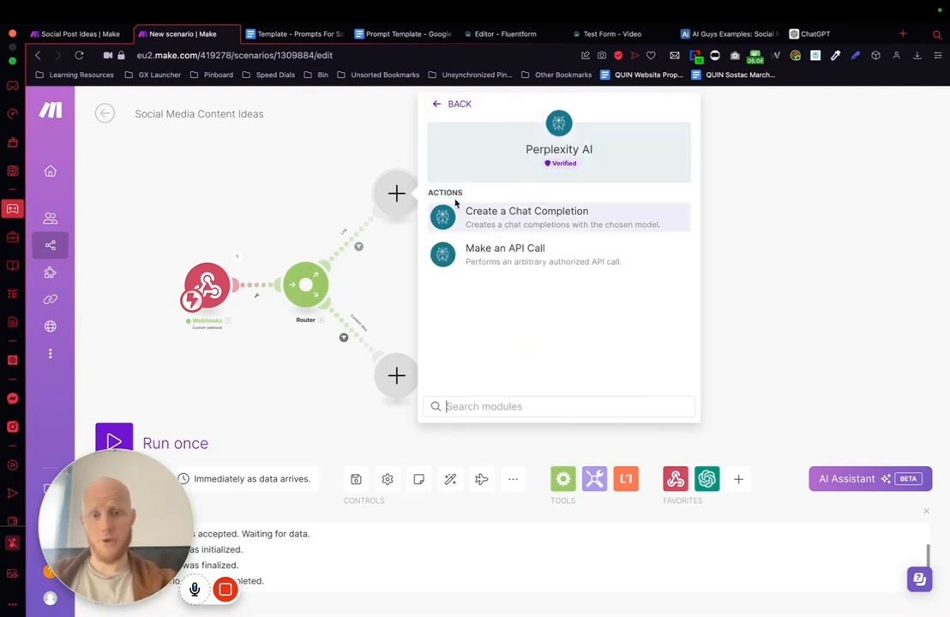
click(523, 214)
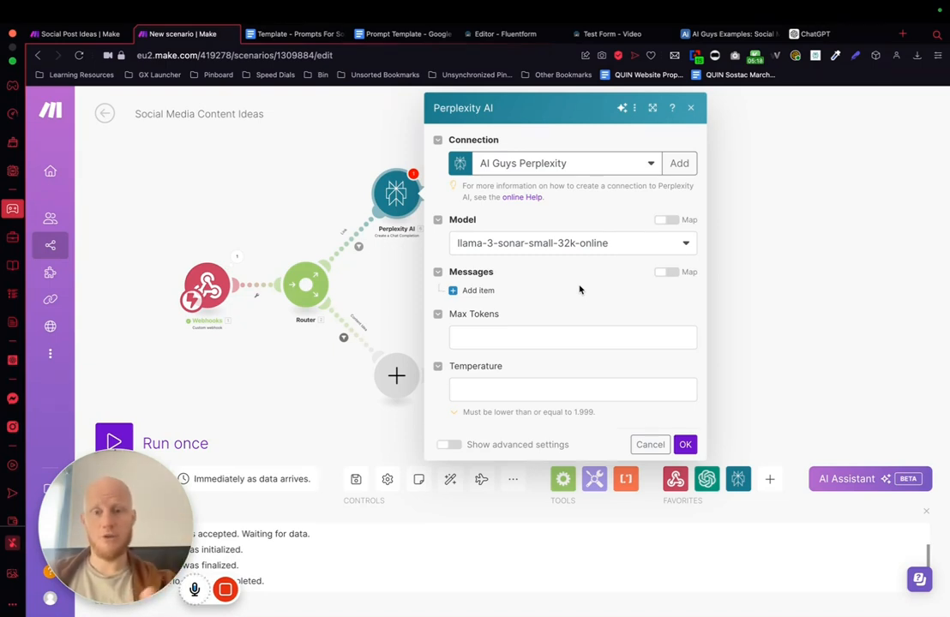
Step: Set the Perplexity AI module's model to llama-3-sonar-large-32k-online
click(508, 244)
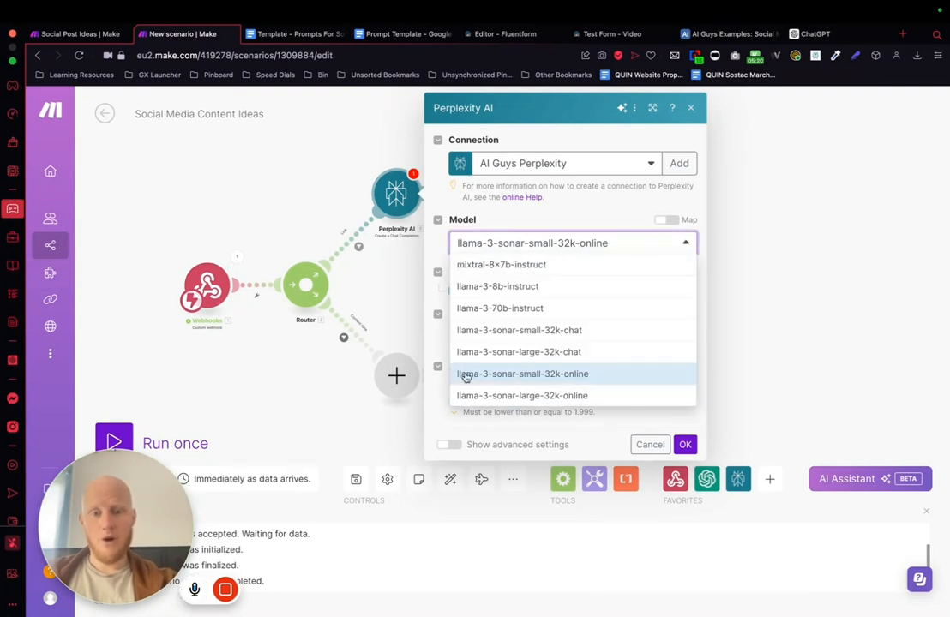
click(527, 395)
click(486, 249)
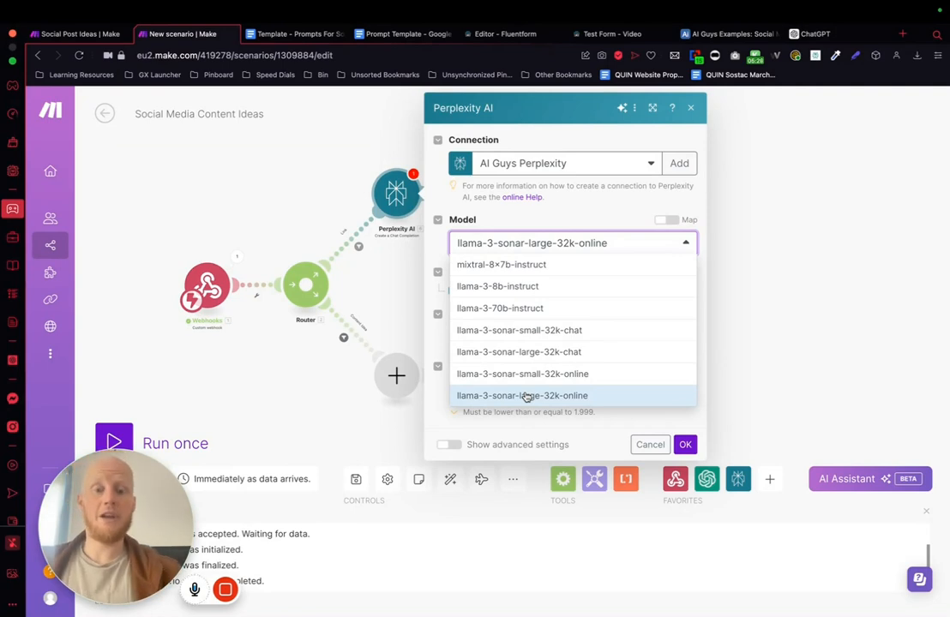
click(592, 220)
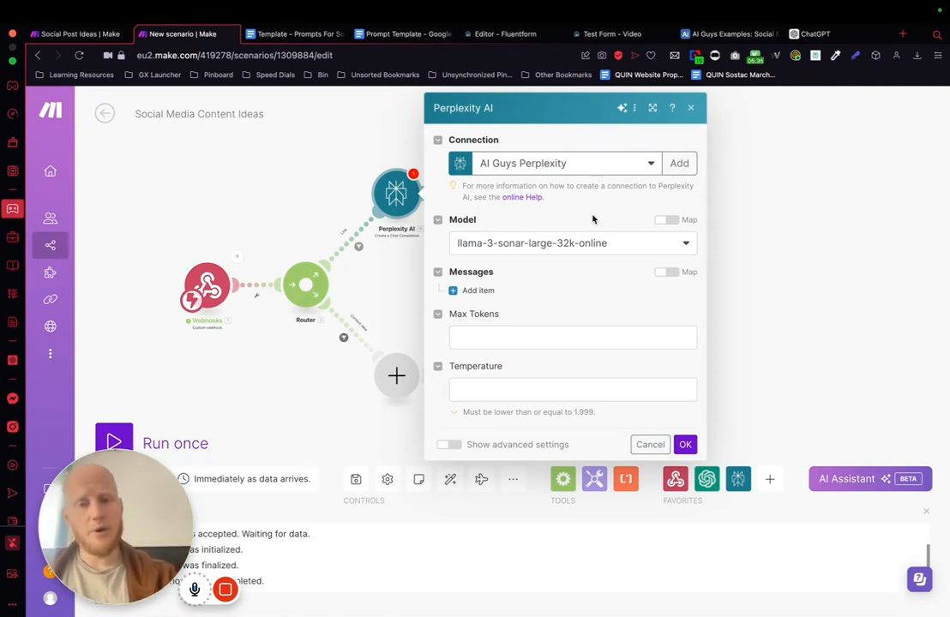
Step: Add a message item with the User role to the Perplexity AI module and open its Content for editing
click(475, 291)
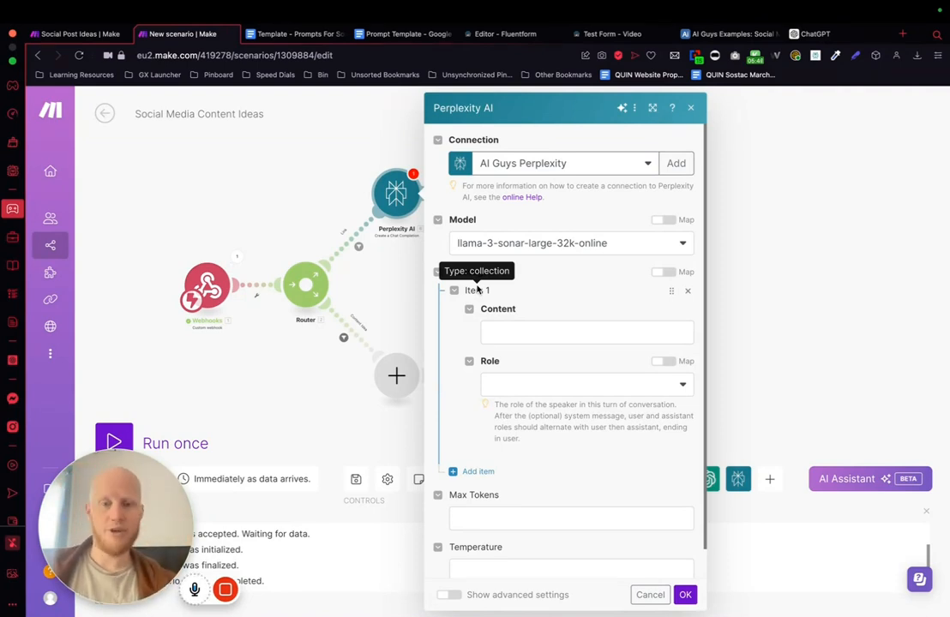
click(512, 387)
click(514, 401)
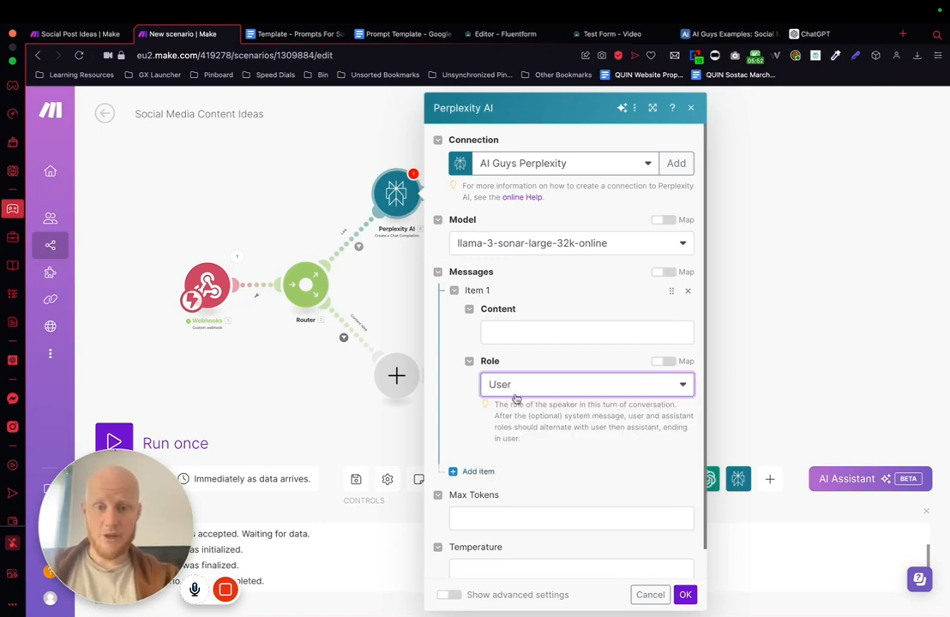
click(545, 330)
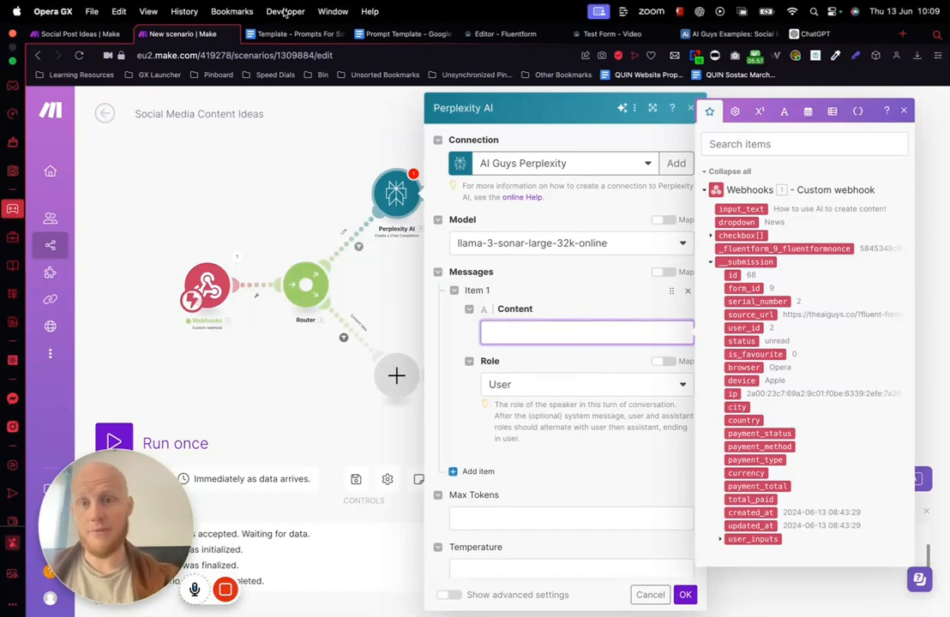
Step: Open the Template - Prompts For Social Media Bot document and find the With link prompt under Perplexity content review
click(394, 34)
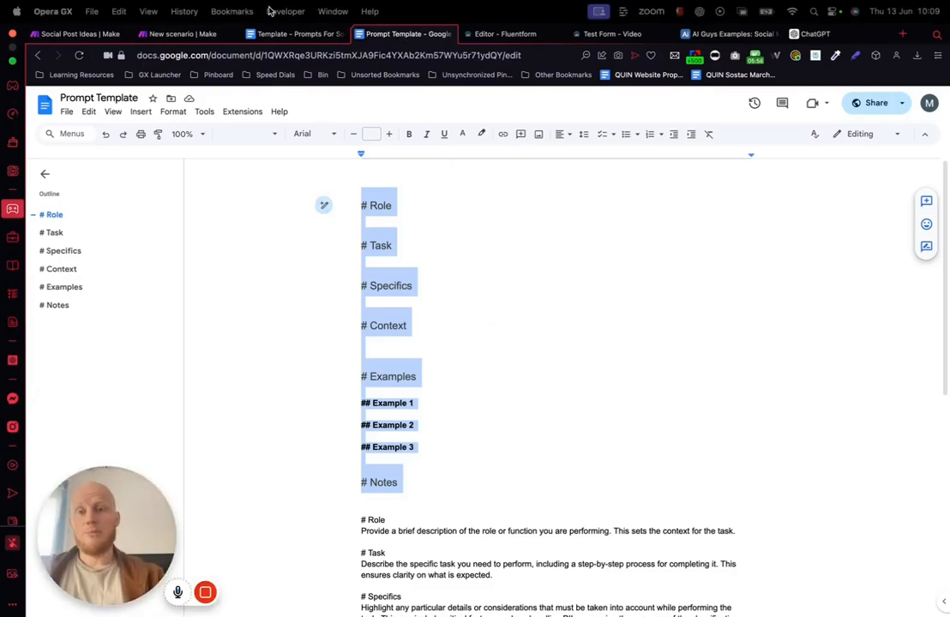
click(295, 34)
scroll(419, 279, down, 20)
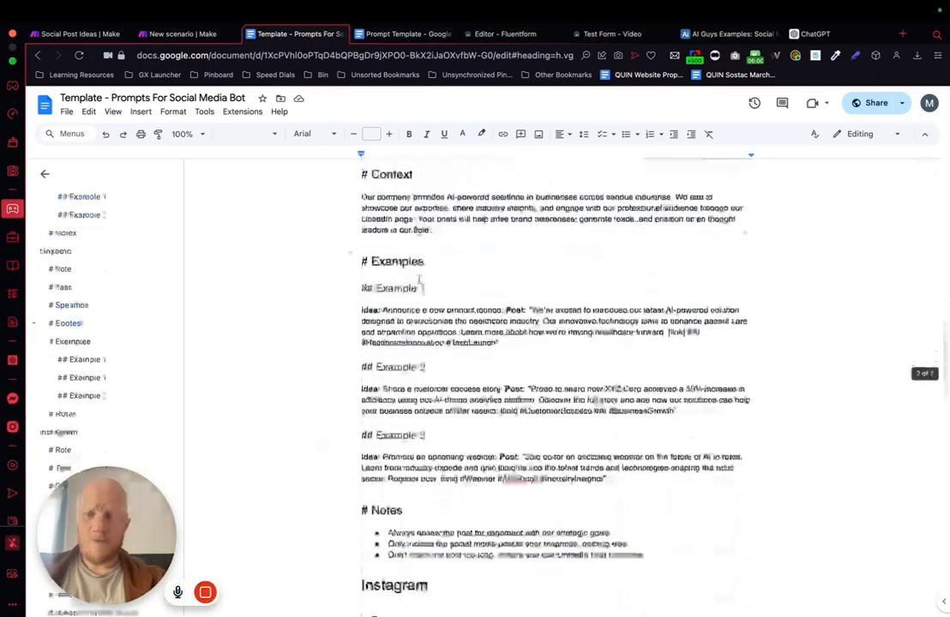
scroll(419, 278, down, 5)
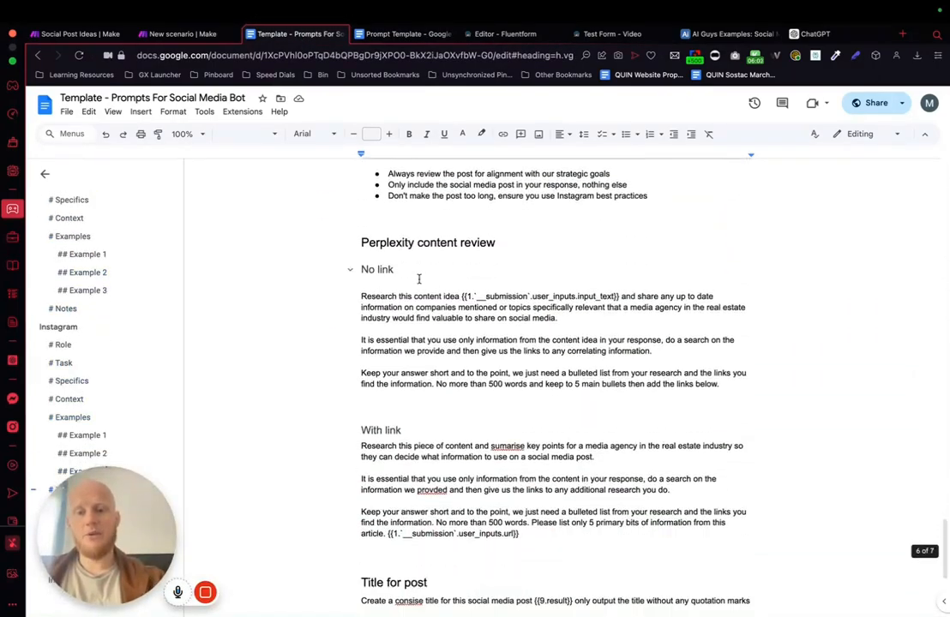
scroll(363, 414, down, 3)
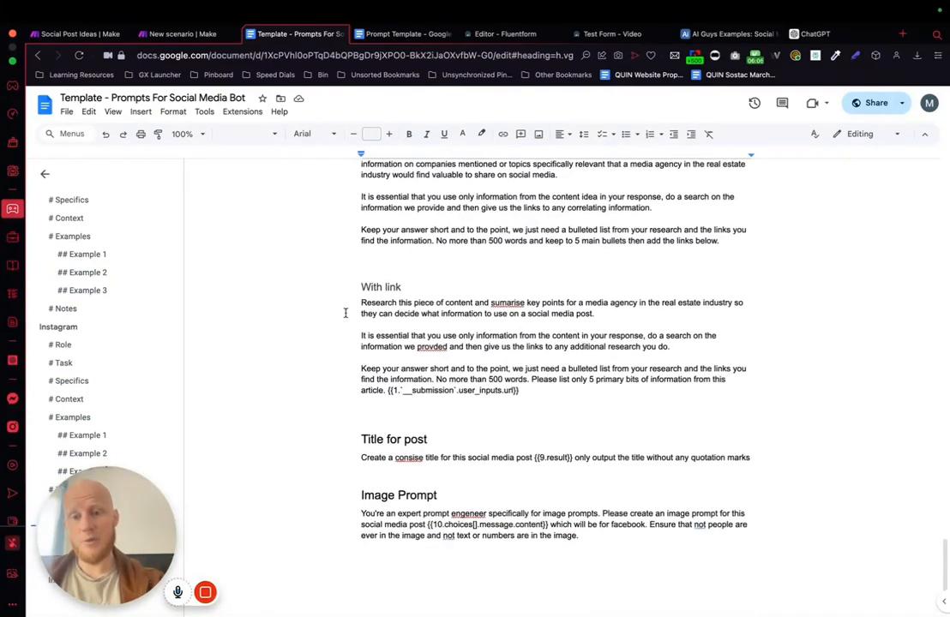
Step: Correct the misspellings in the With link prompt, changing "sumarise" to "summarise" and "provded" to "provide"
drag(358, 304, 492, 333)
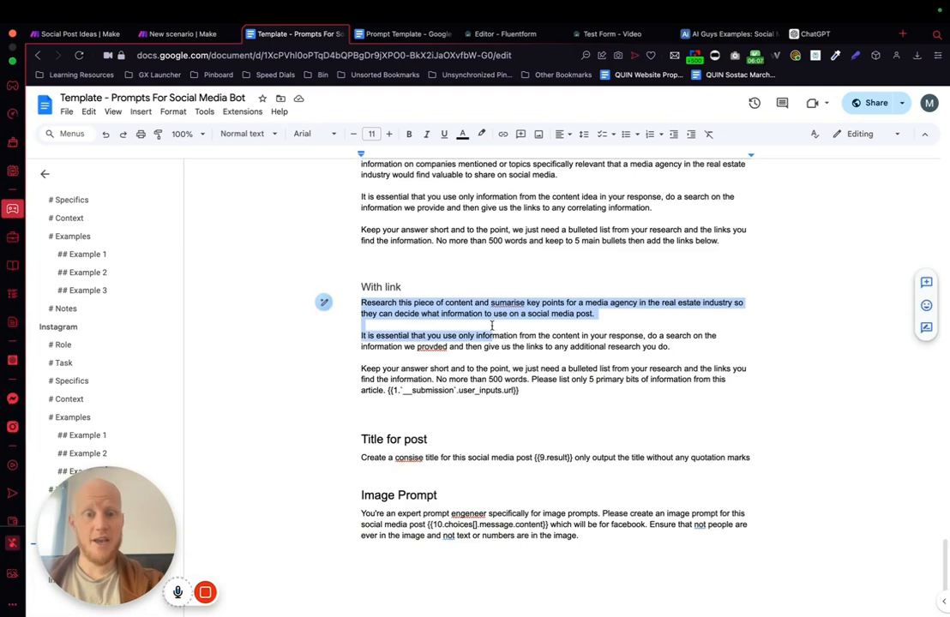
click(515, 302)
click(517, 288)
click(431, 346)
click(443, 335)
Step: Replace "a media agency" with "an AI agency" in the With link prompt's first sentence
drag(360, 303, 589, 398)
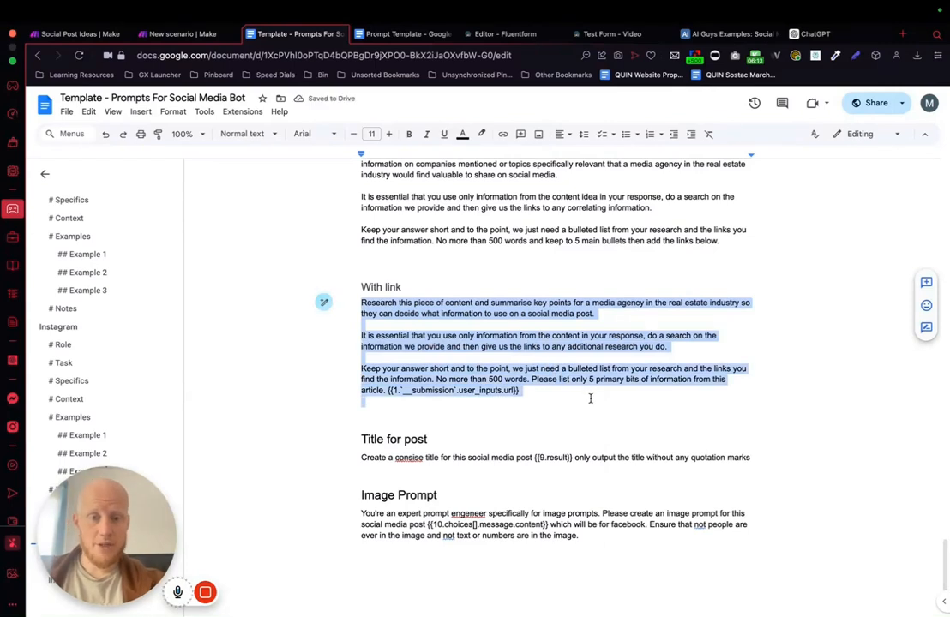
double_click(604, 302)
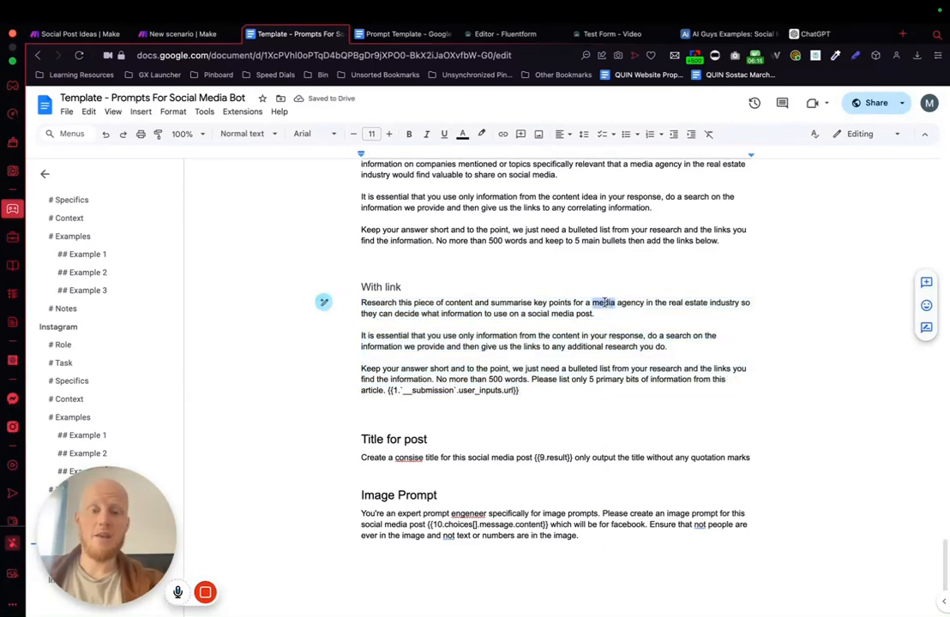
key(BackSpace)
key(BackSpace)
text(n AI)
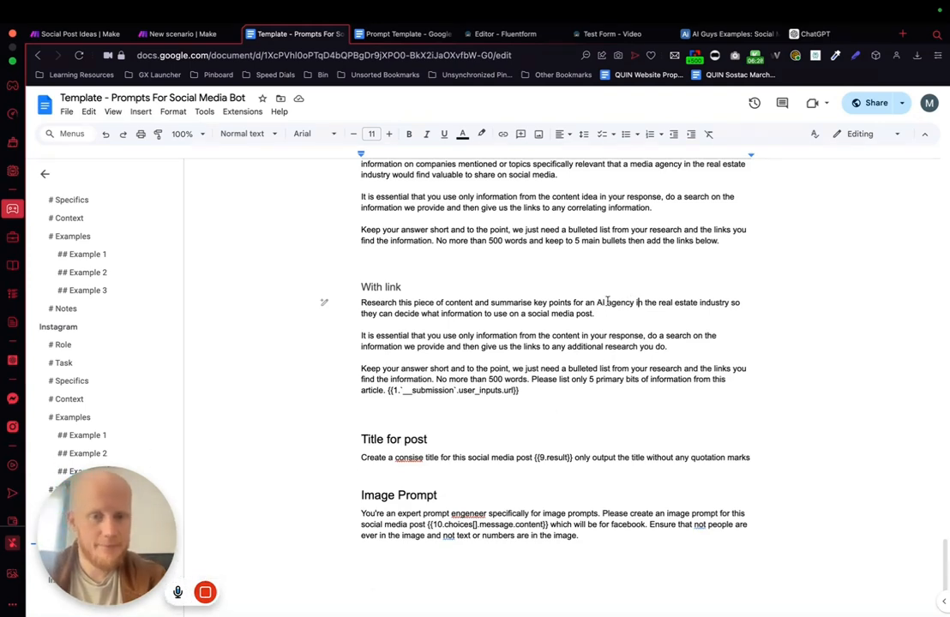
Step: Delete "in the real estate industry" from the first sentence of the With link prompt
drag(633, 301, 731, 301)
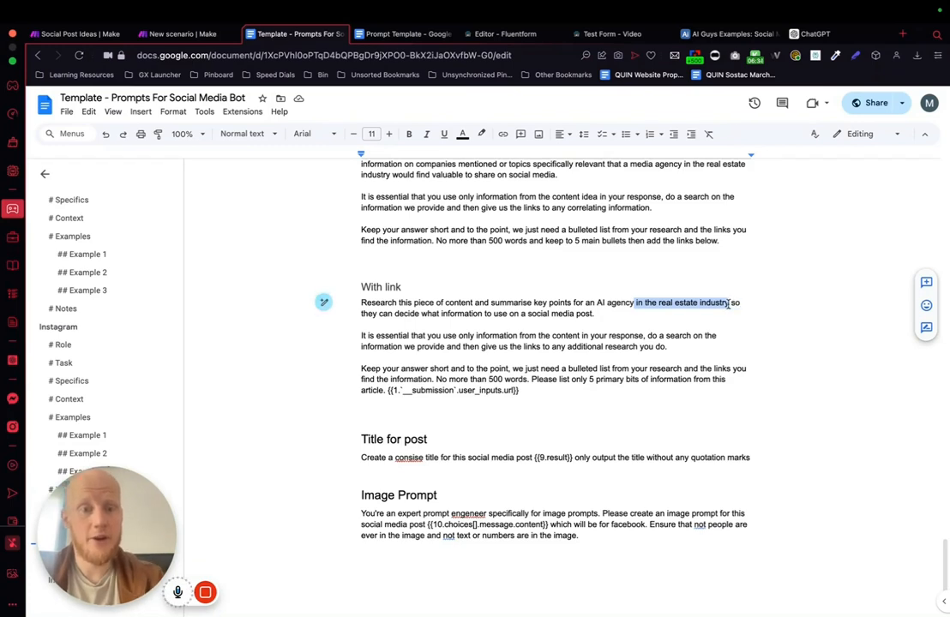
key(BackSpace)
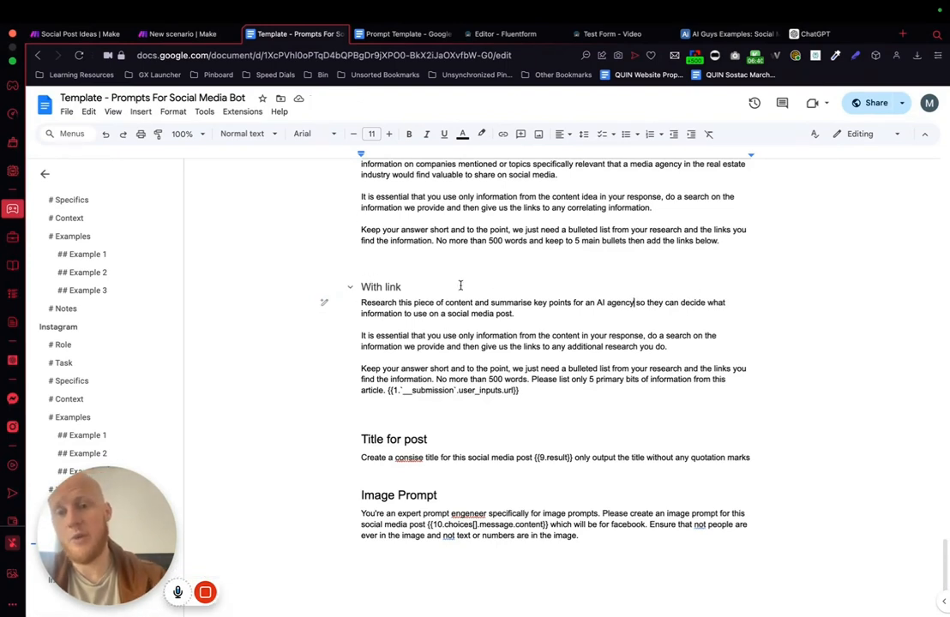
drag(355, 302, 560, 316)
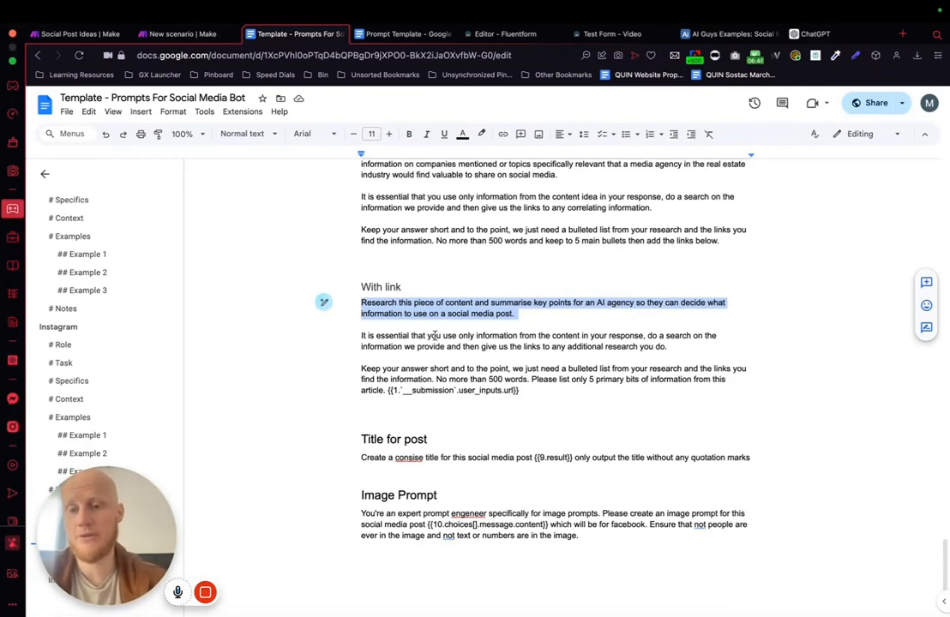
drag(359, 336, 705, 348)
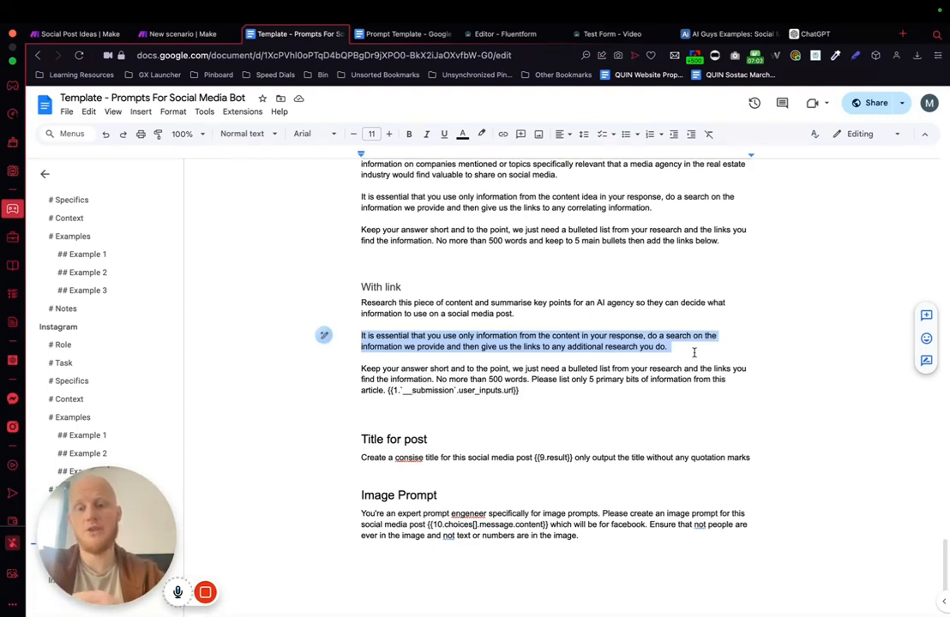
drag(360, 368, 579, 391)
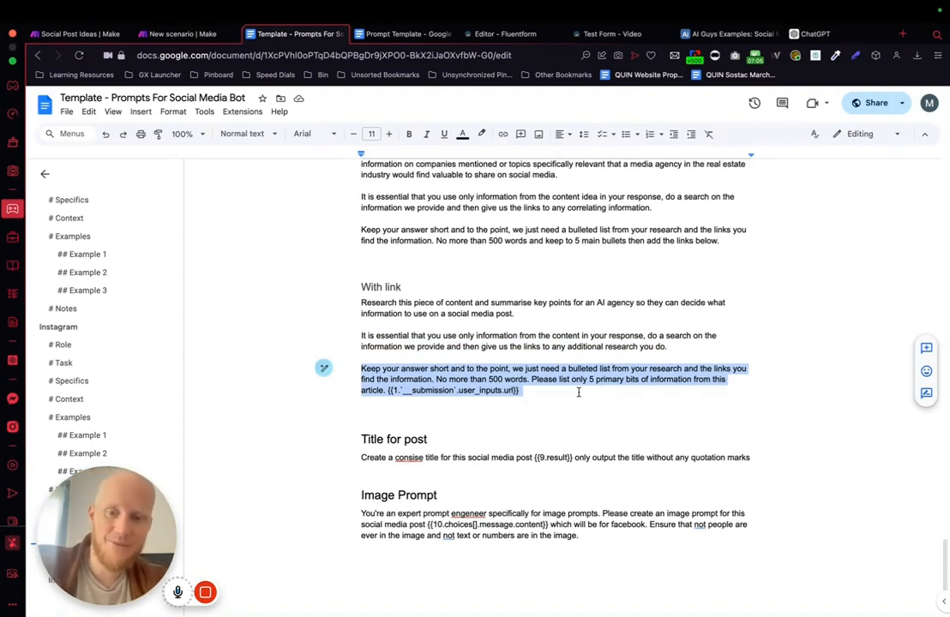
click(572, 358)
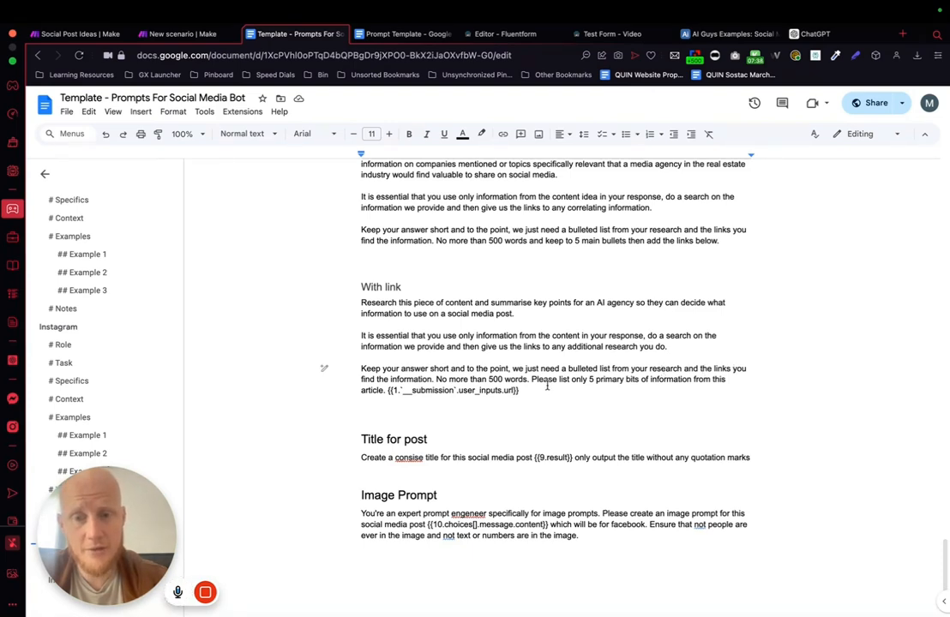
Step: In the With link prompt's last paragraph, replace "you find the information" with "to any additional information."
drag(353, 383, 434, 385)
key(BackSpace)
key(BackSpace)
key(BackSpace)
key(BackSpace)
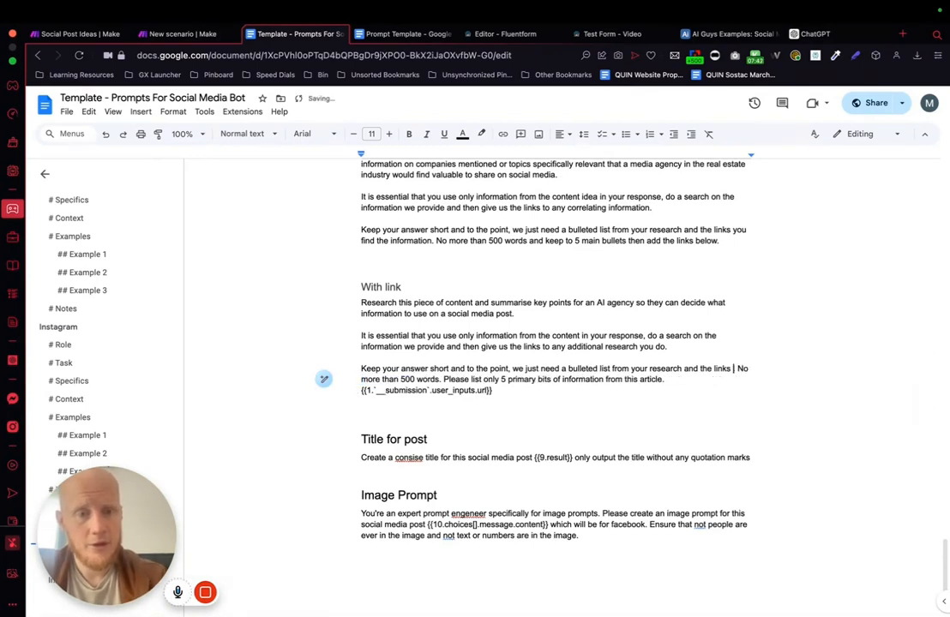
text(to any additional info)
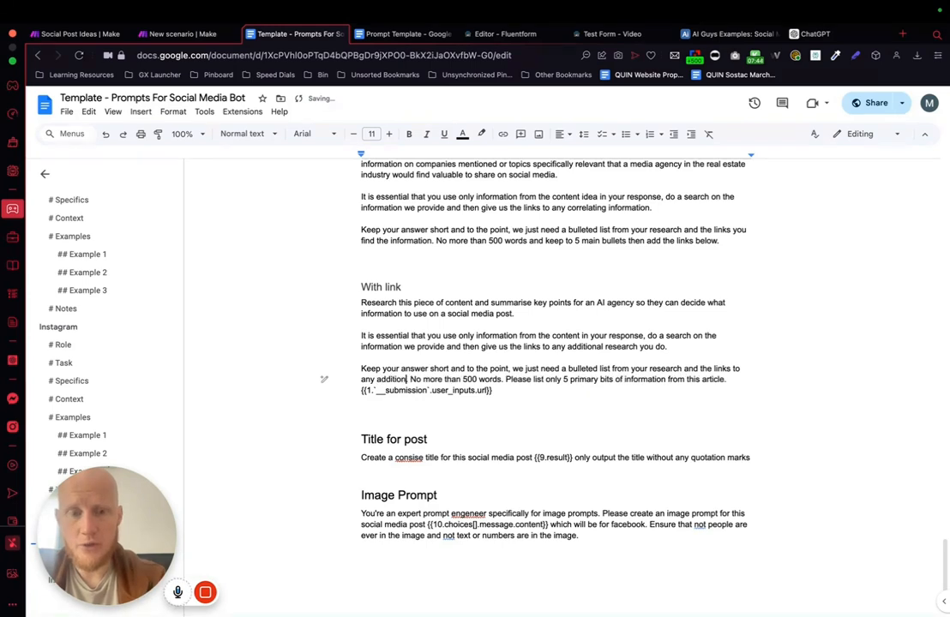
text(rmation.)
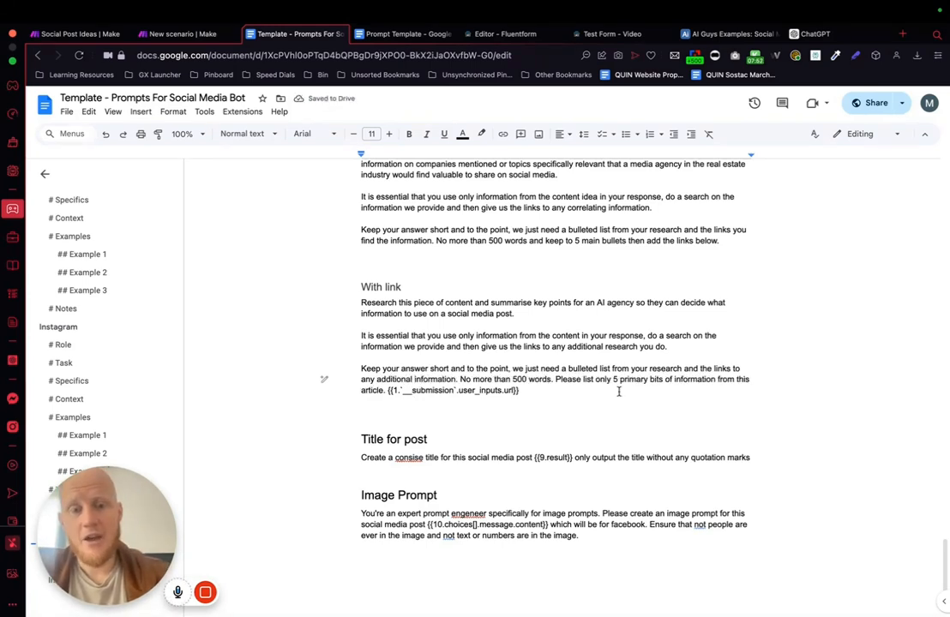
Step: Correct "consise" to "concise" in the Title for post prompt and change "engeneer" to "engineered" in the Image Prompt
drag(589, 387, 356, 295)
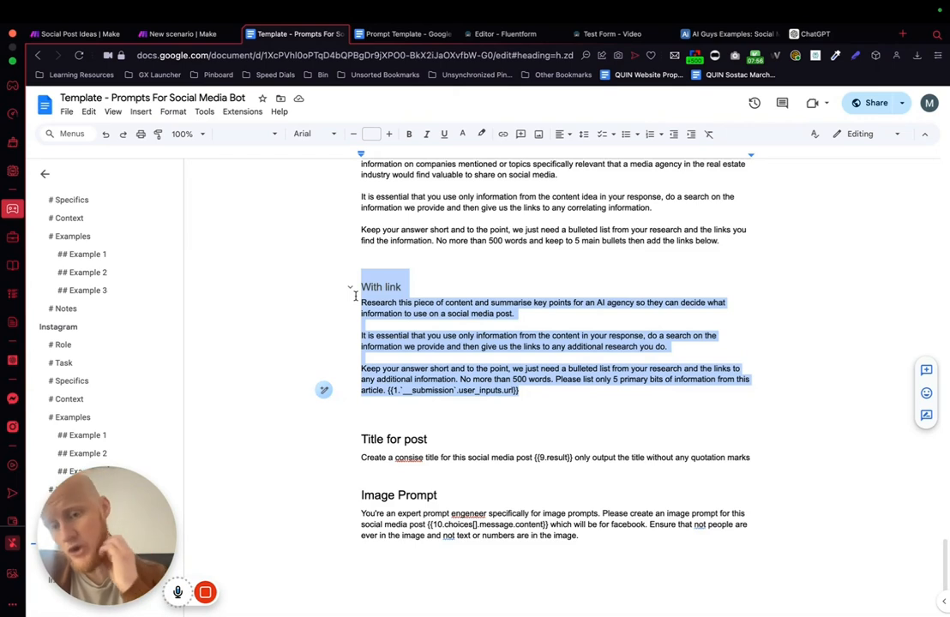
click(409, 457)
click(415, 439)
click(468, 514)
click(464, 496)
scroll(663, 471, down, 1)
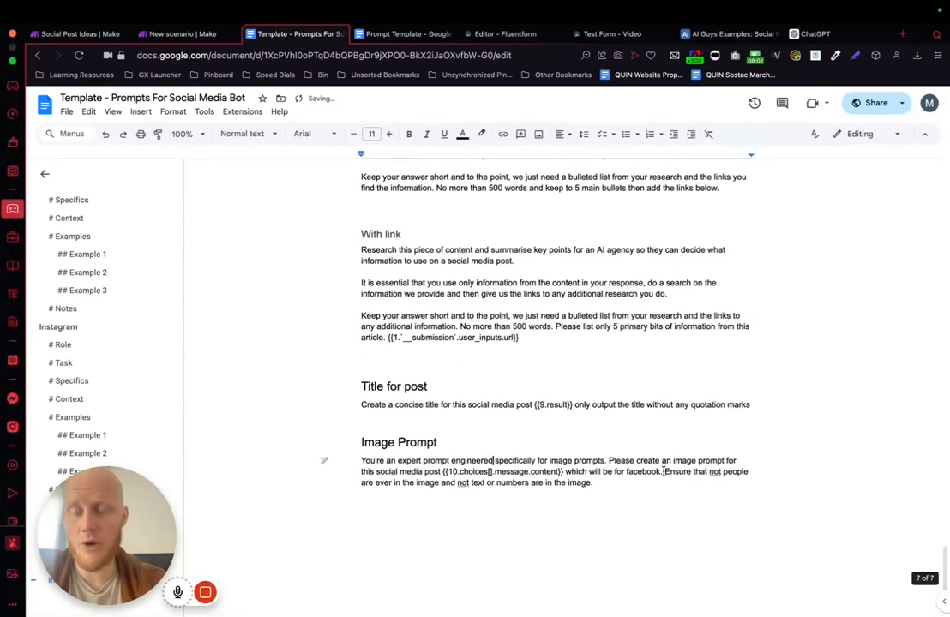
Step: Copy the three With link prompt paragraphs into the Perplexity AI message's Content in the Make scenario
drag(359, 250, 594, 337)
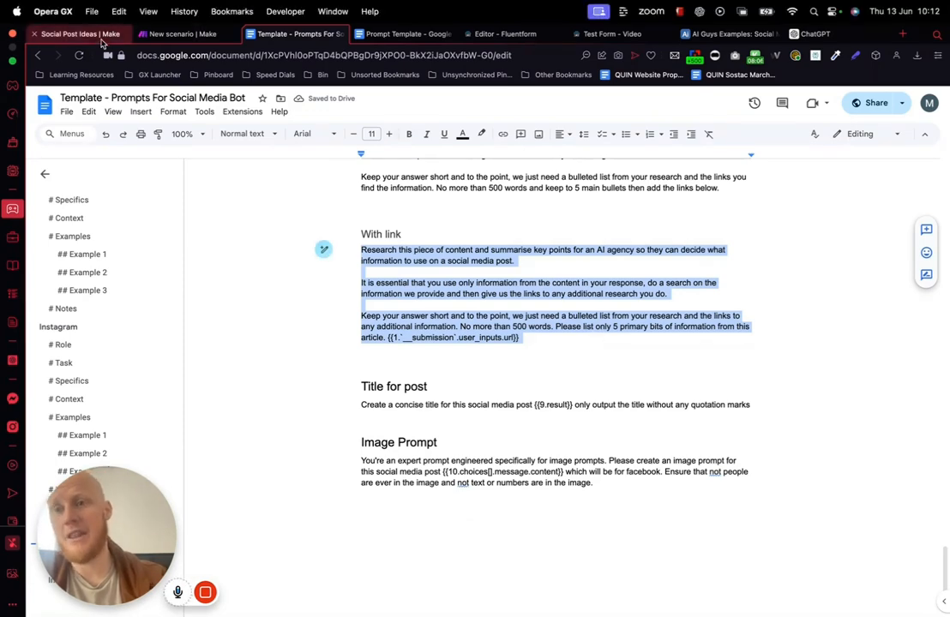
click(199, 32)
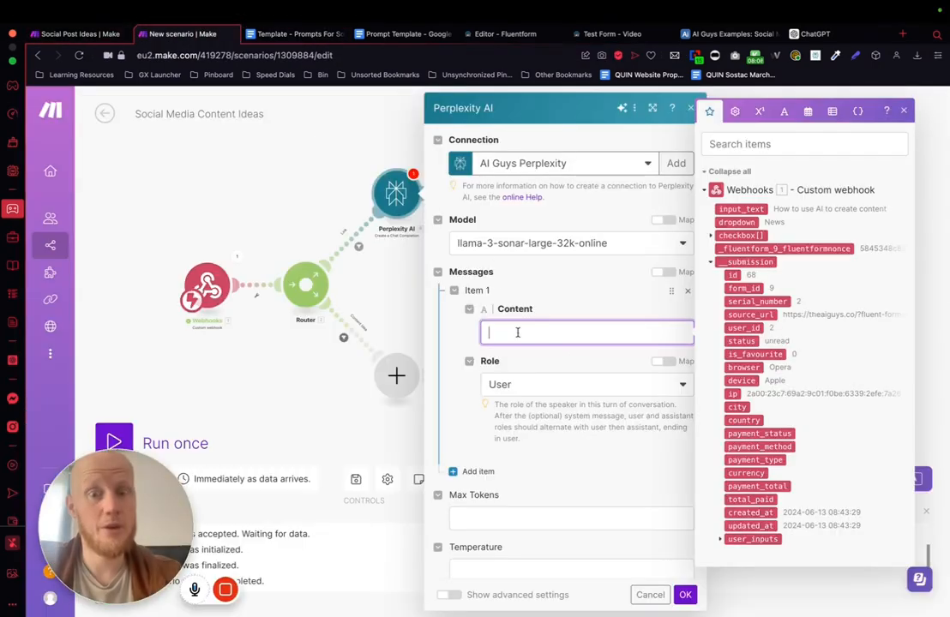
text(Research this piece of content and summarise key points for an AI agency so they can decide what information to use on a social media post.It is essential that you use only information from the content in your response, do a search on the information we provide and then give us the links to any additional research you do.Keep your answer short and to the point, we just need a bulleted list from your research and the links to any additional information. No more than 500 words. Please list only 5 primary bits of information from this article. 1. __submission: user_inputs: url)
scroll(583, 343, down, 4)
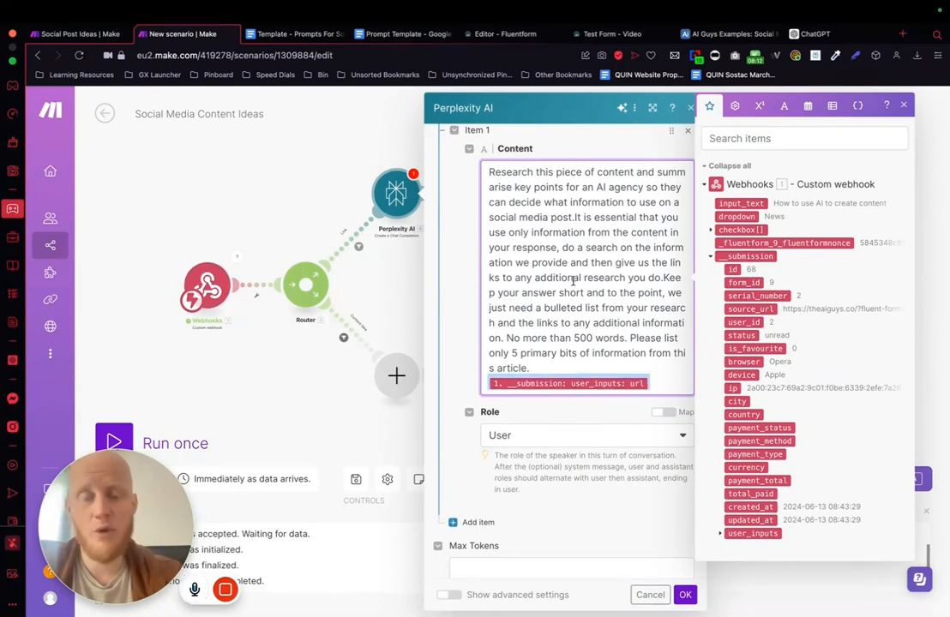
scroll(574, 278, up, 2)
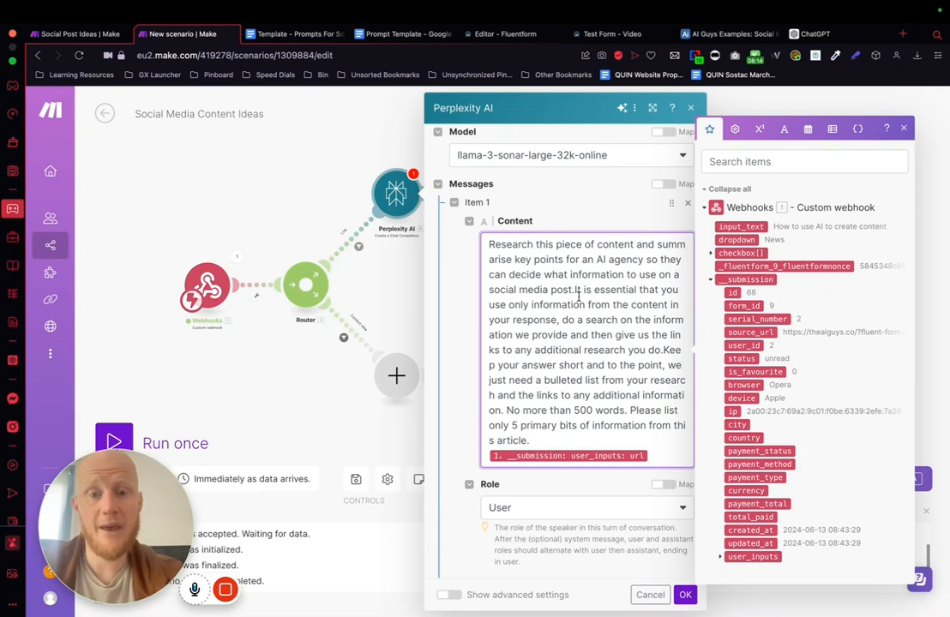
Step: Set Max Tokens to 500 in the Perplexity AI module and save its settings
scroll(598, 227, down, 4)
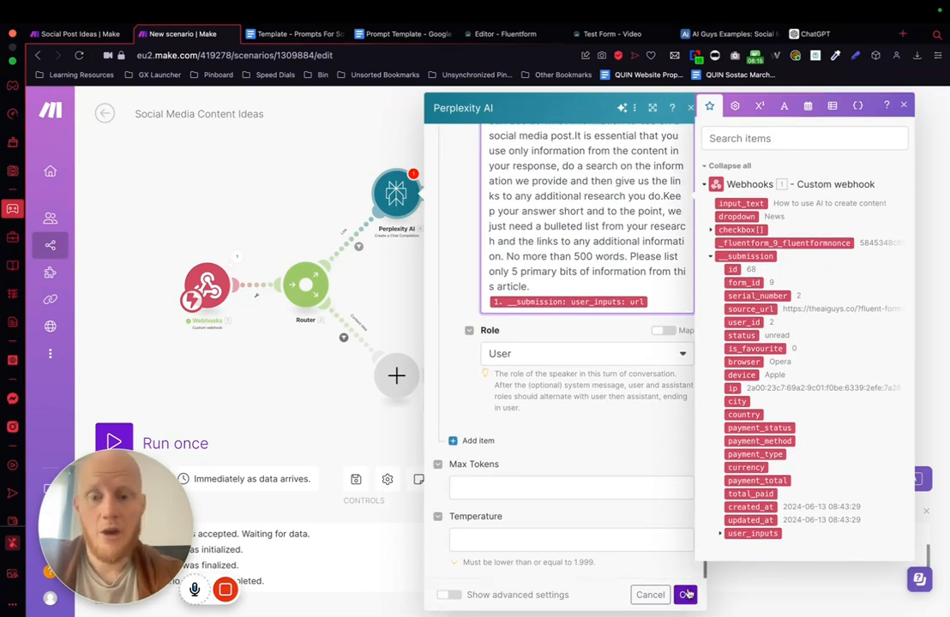
click(508, 490)
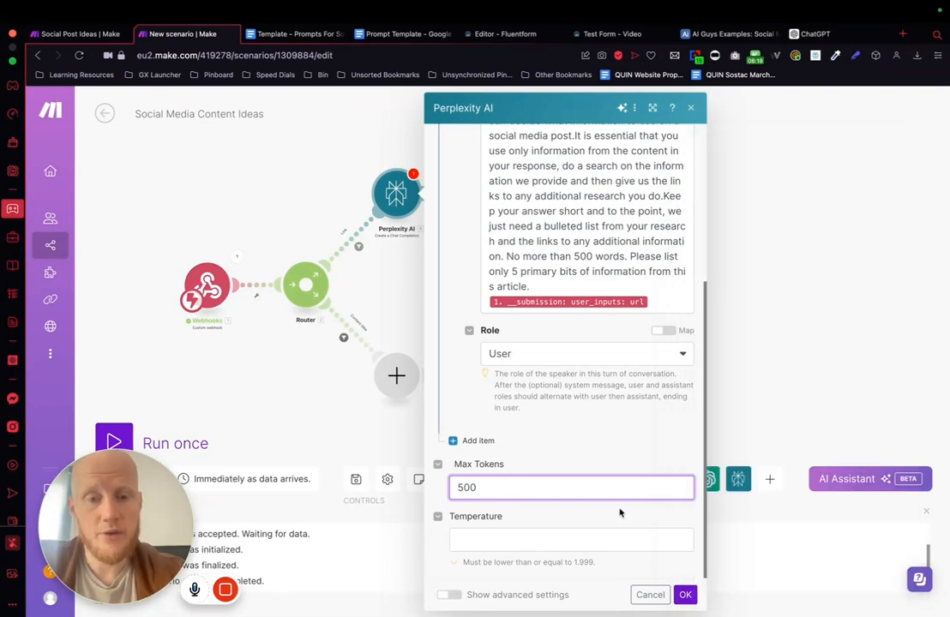
click(685, 594)
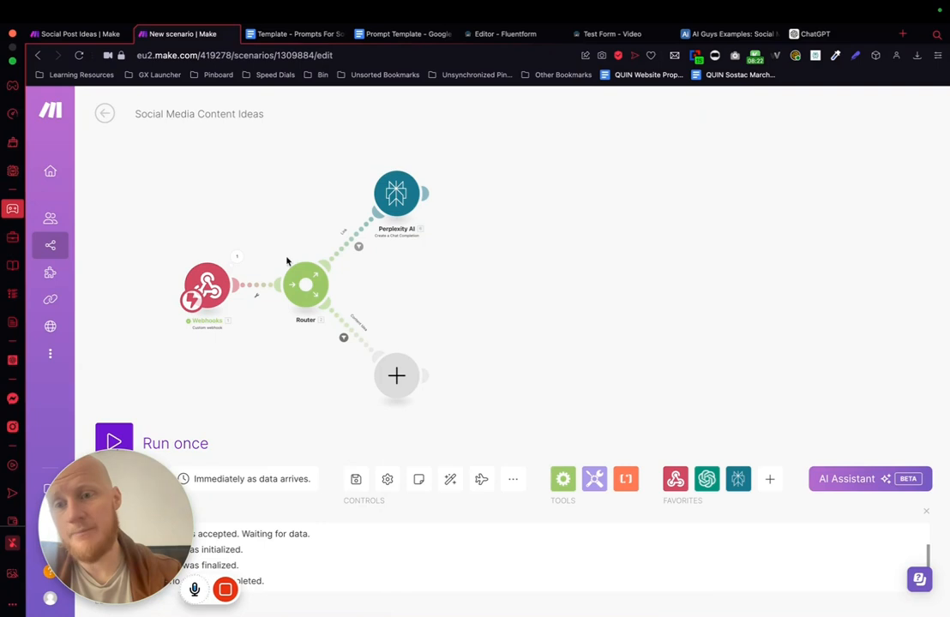
Step: Run the scenario once and, in the Test Form, skip the Social post idea question to reach Link to content
click(114, 442)
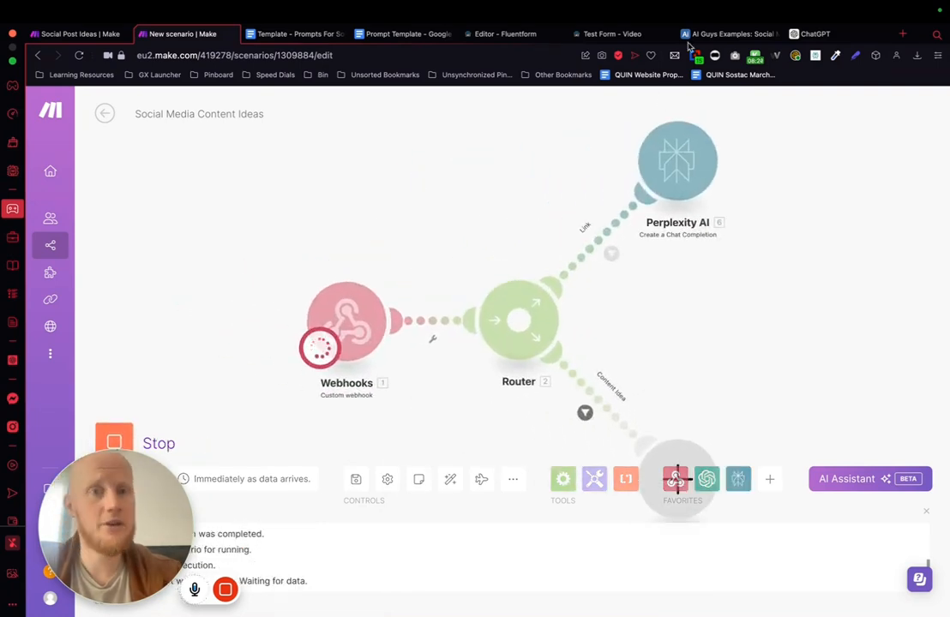
click(628, 34)
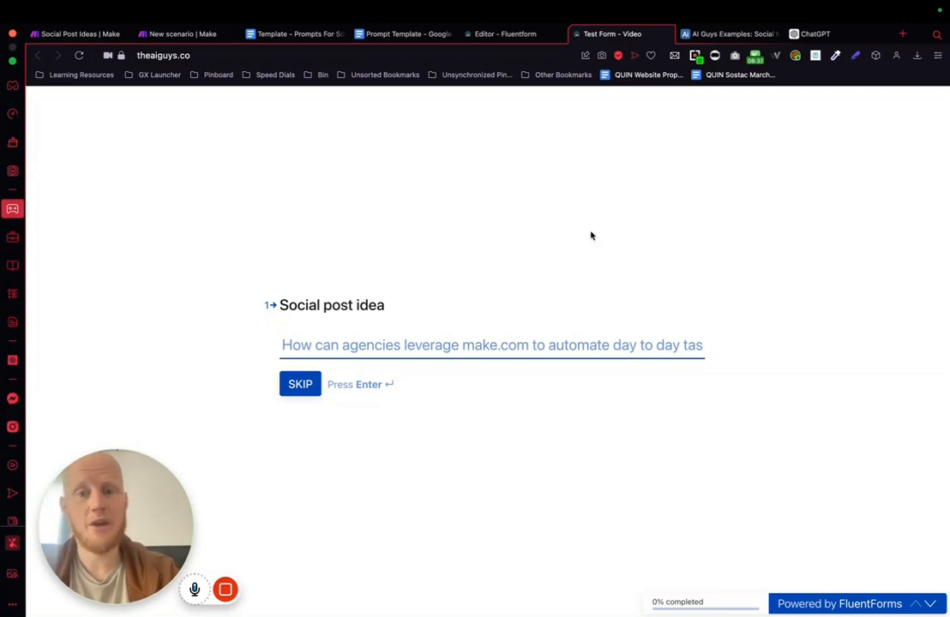
click(300, 384)
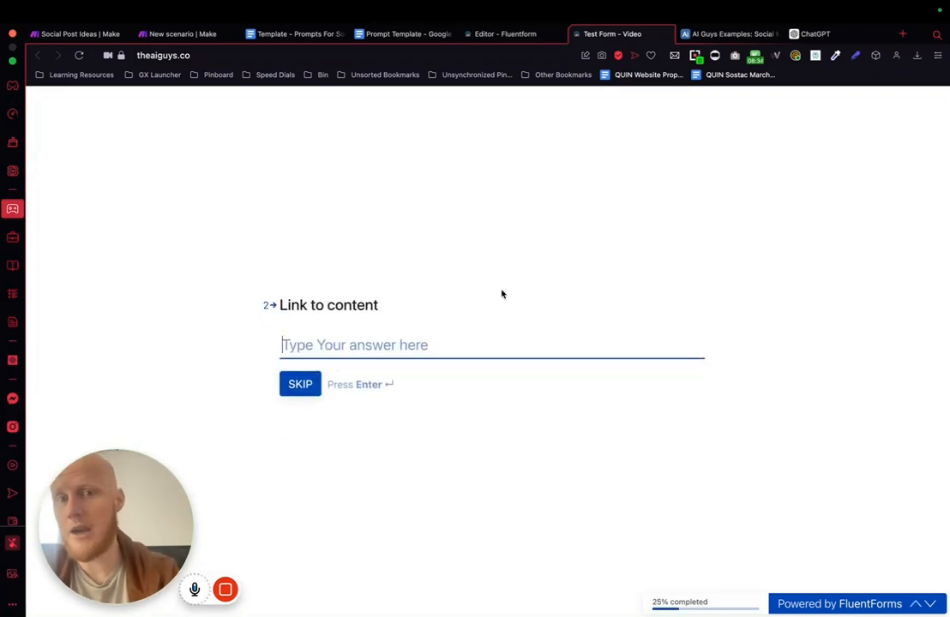
Step: Search the web for "using ai to generate content" in a new tab and open Buffer's "6 Applications of AI for Content Creation" article
click(903, 35)
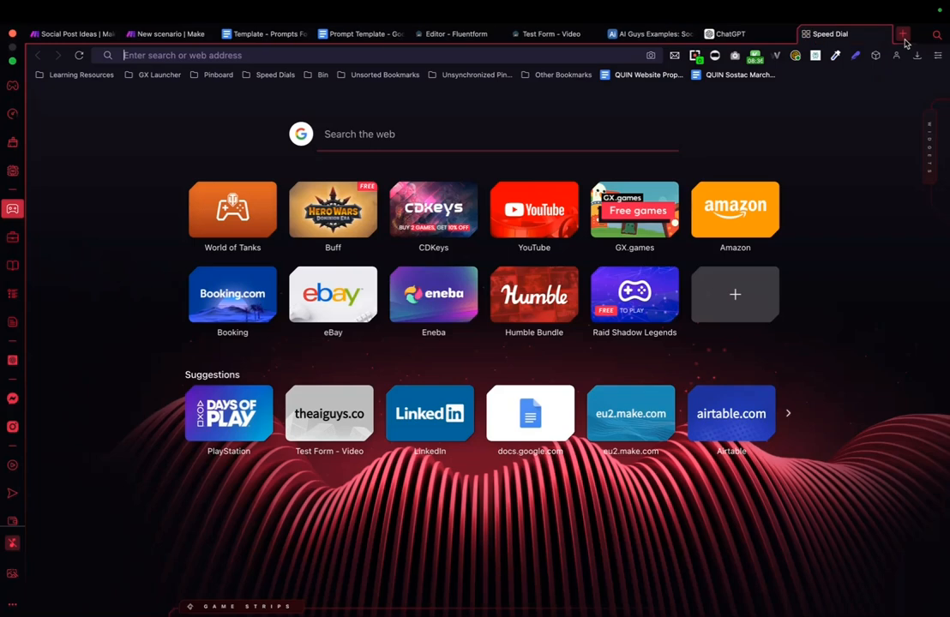
text(using ai )
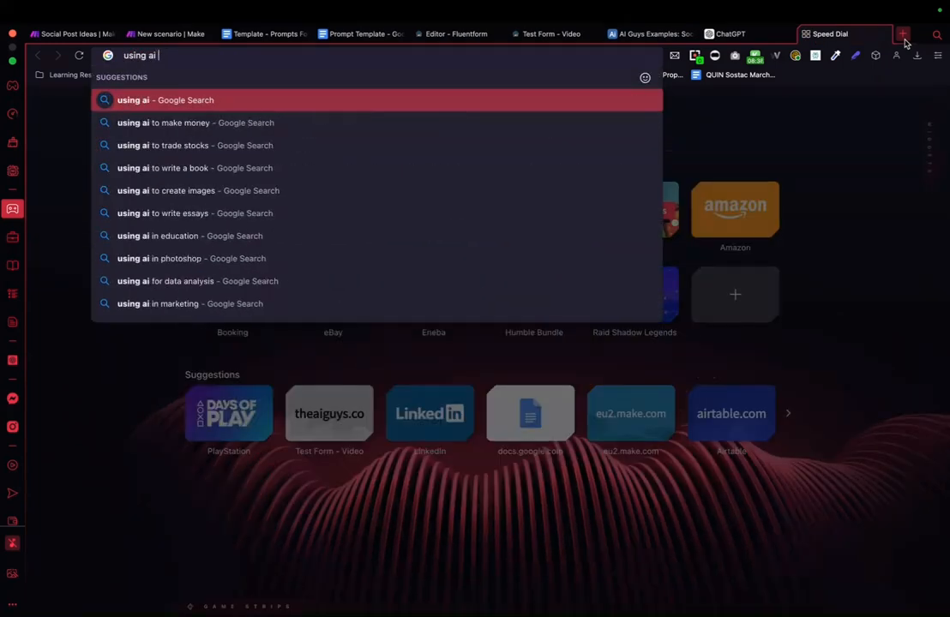
text(to generate )
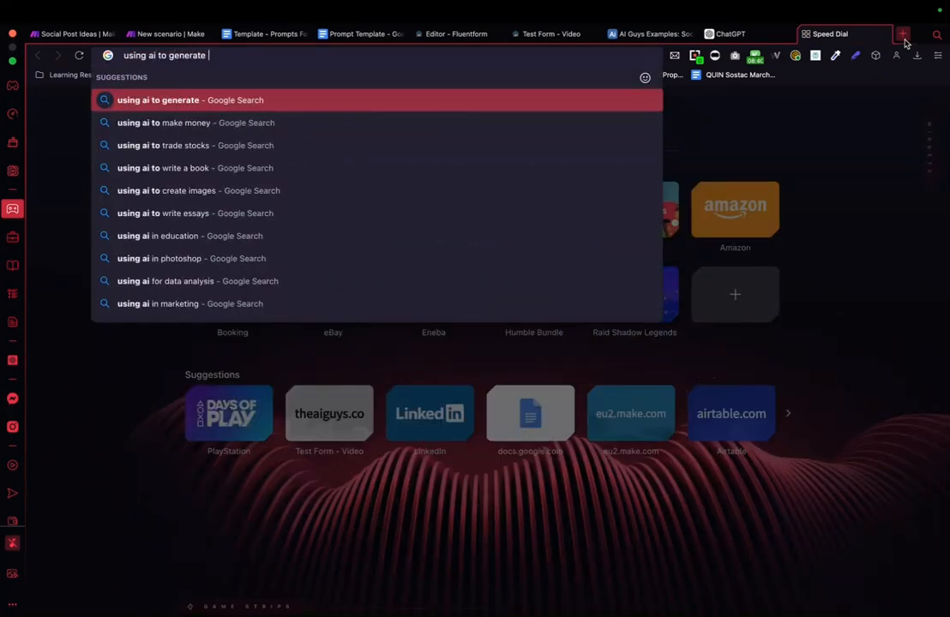
text(content)
key(Return)
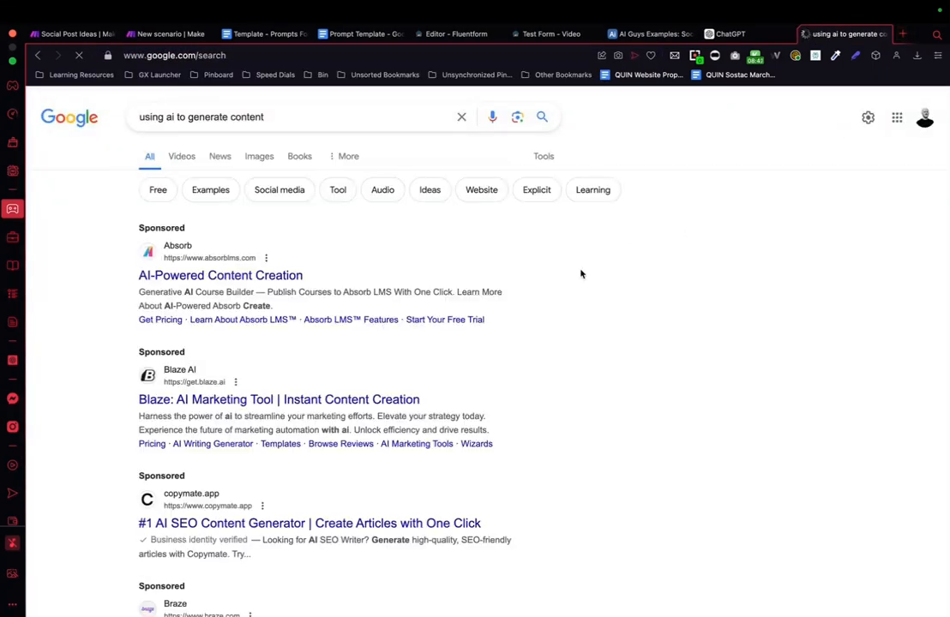
scroll(581, 274, down, 10)
scroll(581, 274, up, 2)
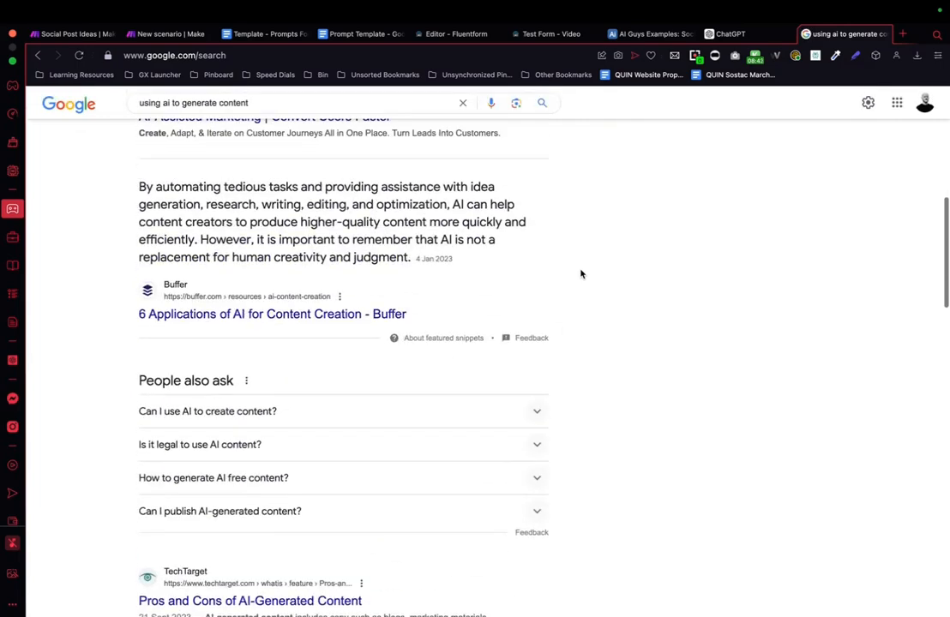
click(290, 322)
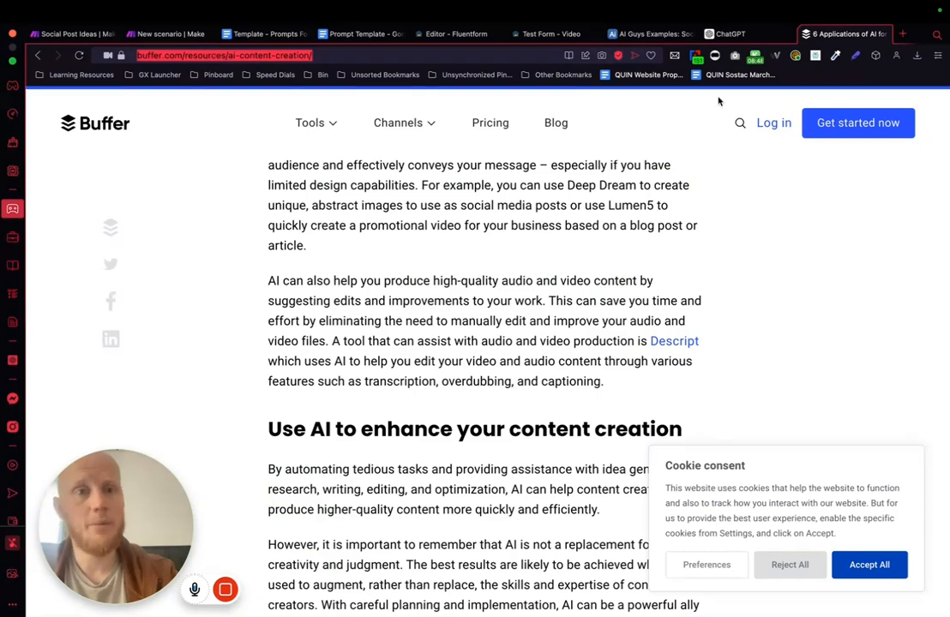
Step: Enter the Buffer article's URL as the Test Form's Link to content, answer the remaining questions and submit the form
click(459, 34)
click(561, 34)
text(https://buffer.com/resources/ai-content-creation/)
key(Return)
click(360, 345)
click(323, 420)
click(299, 388)
key(Return)
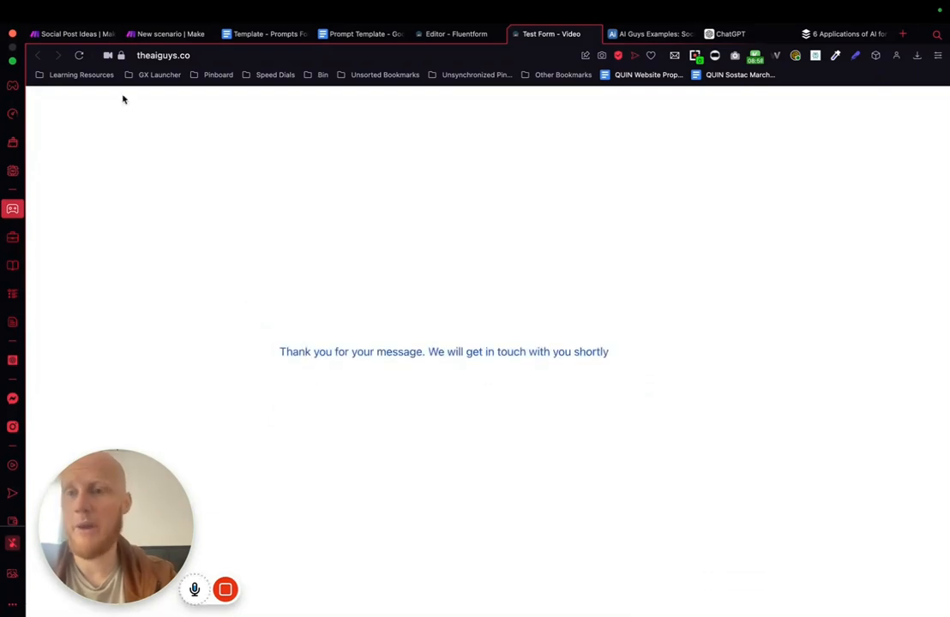
Step: Return to the Make scenario and examine the Perplexity AI run output, expanding Choices, Message and Content
click(165, 33)
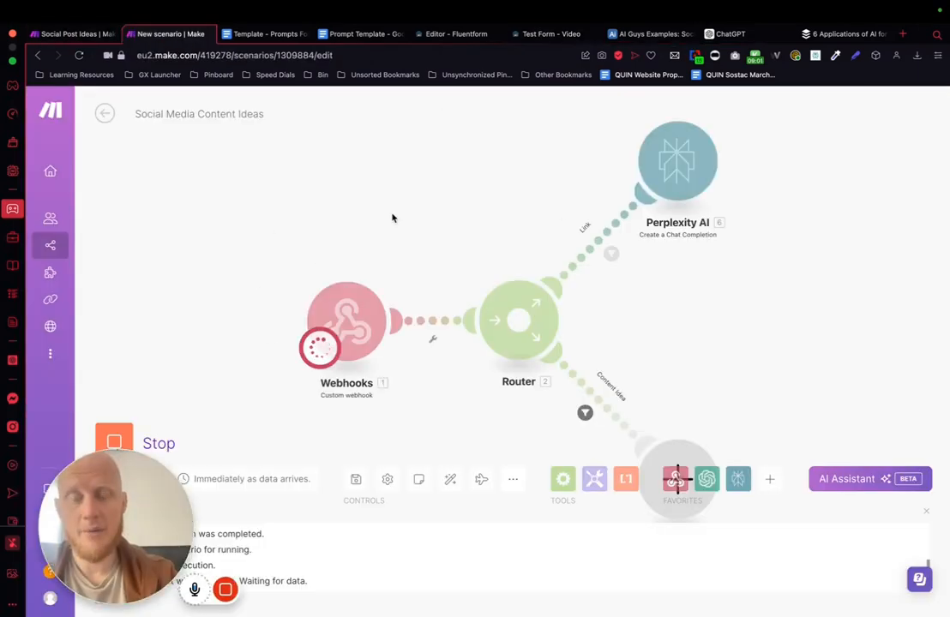
drag(393, 217, 255, 213)
scroll(525, 307, down, 3)
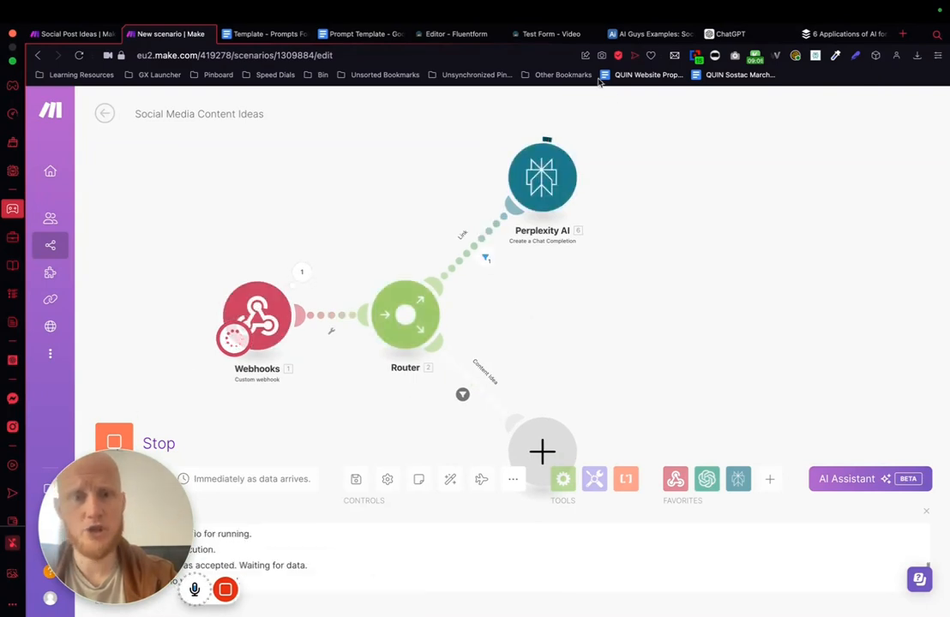
mouse_move(248, 590)
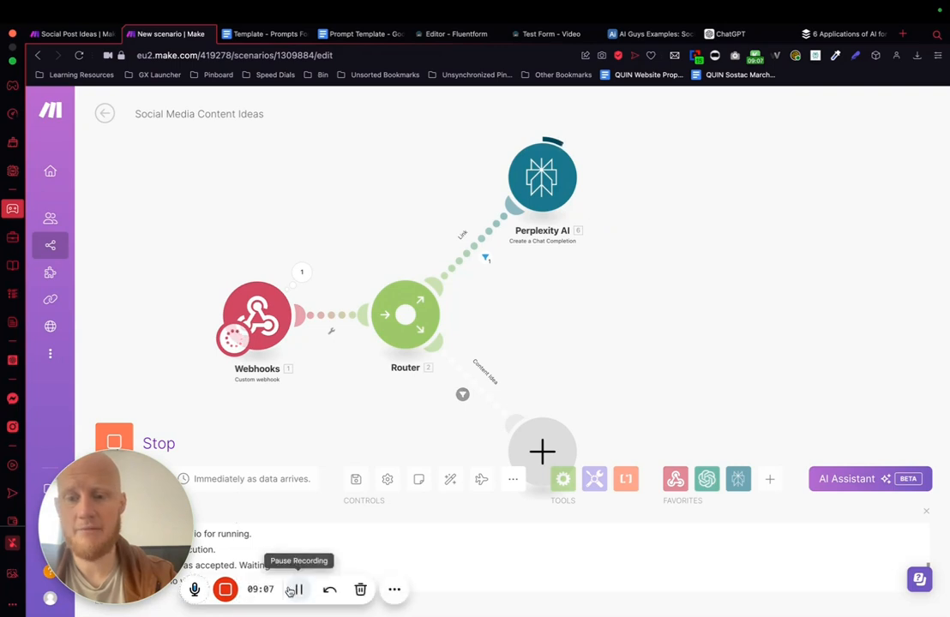
click(467, 113)
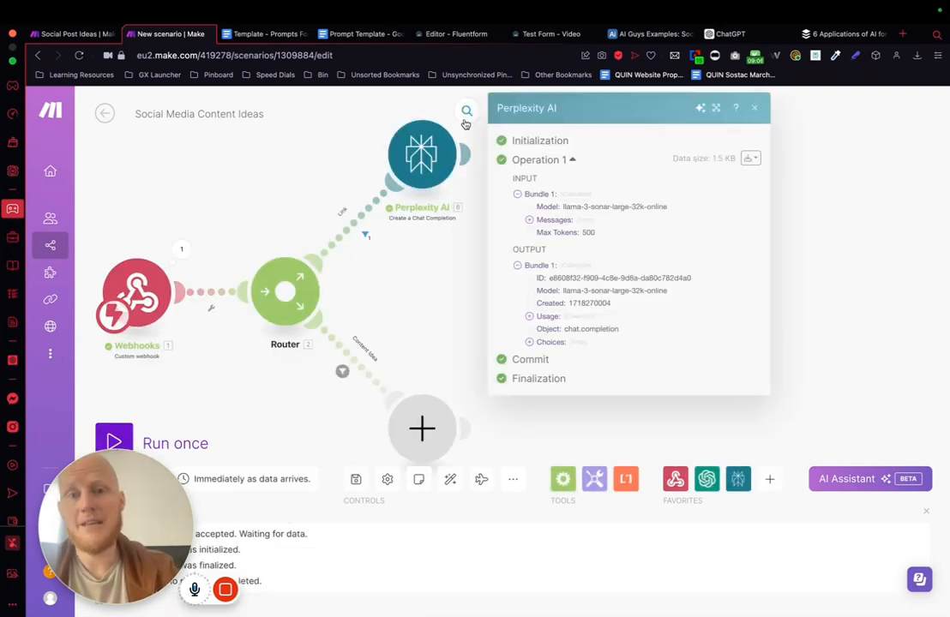
click(529, 342)
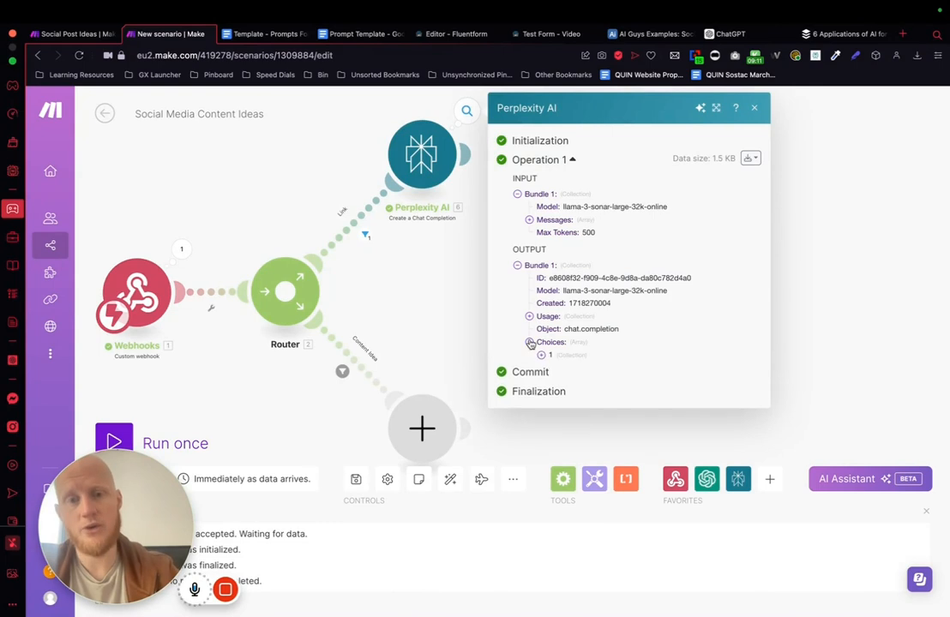
click(541, 355)
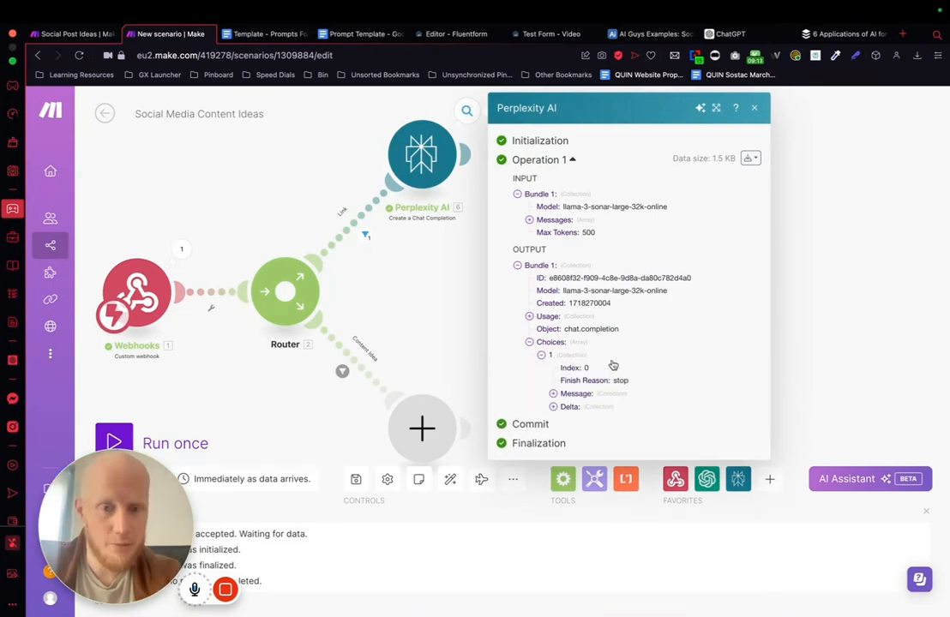
click(552, 394)
click(566, 422)
scroll(606, 392, down, 4)
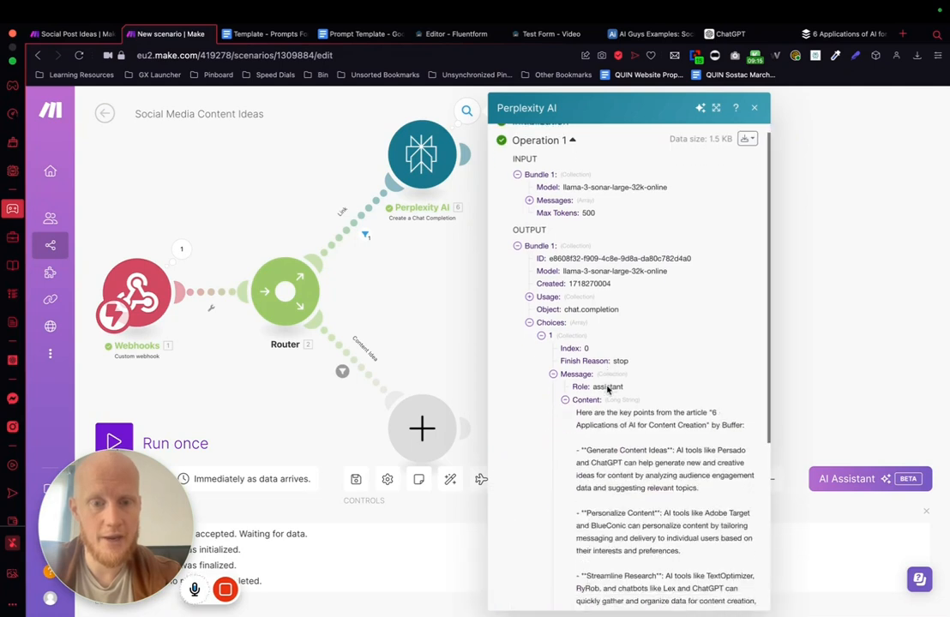
Step: Read through the Perplexity AI output's key points down to the additional research links and close the run output
drag(575, 264, 646, 425)
scroll(646, 423, down, 2)
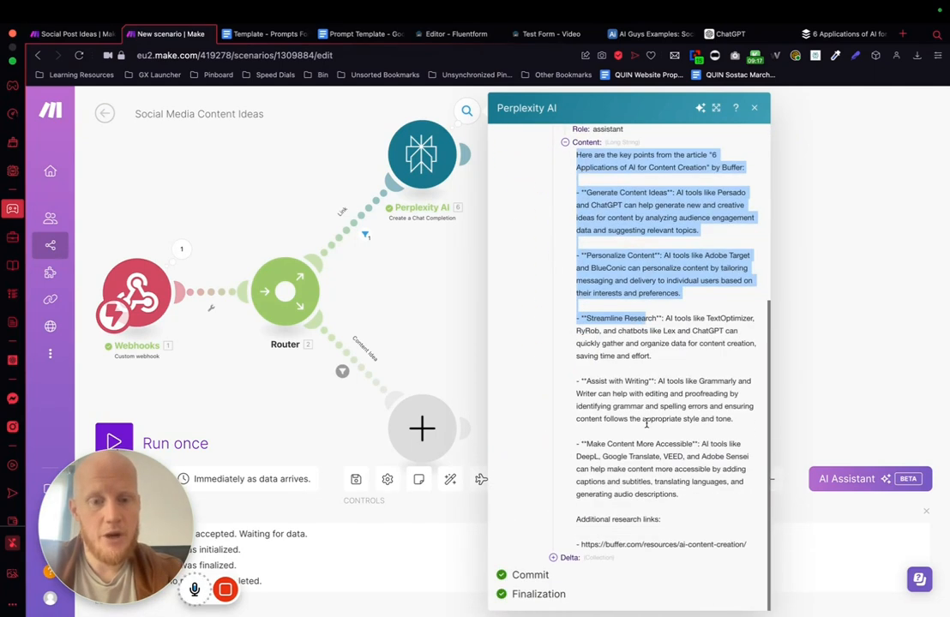
drag(750, 549, 666, 206)
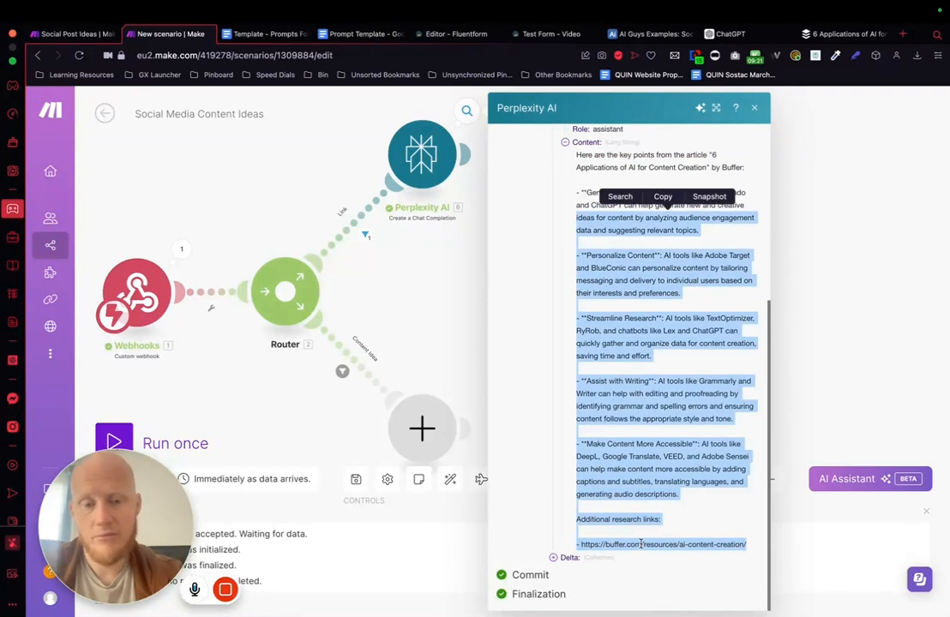
scroll(652, 464, up, 2)
drag(576, 219, 685, 508)
scroll(685, 505, down, 1)
click(686, 471)
click(834, 209)
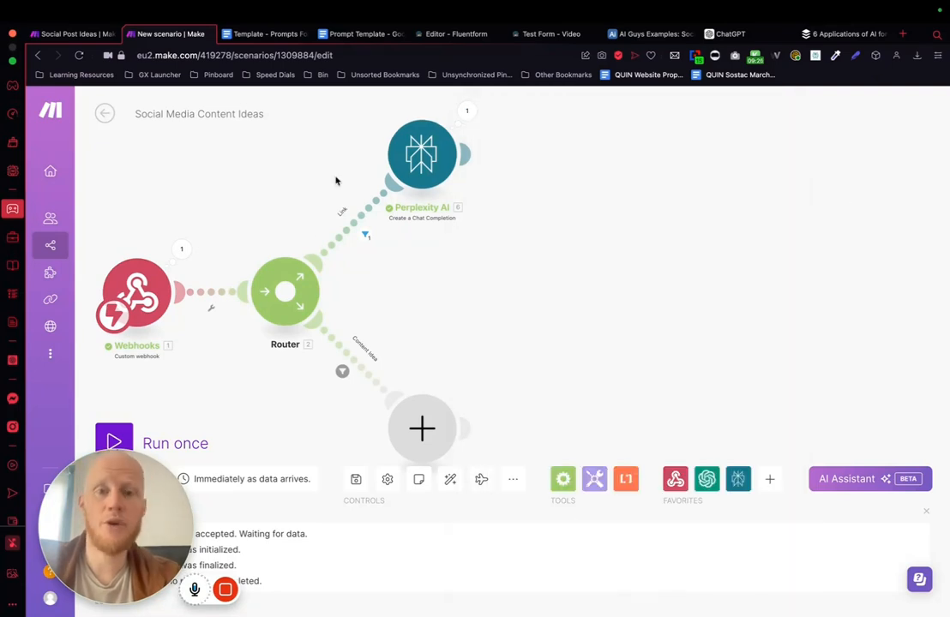
Step: Add an OpenAI "Create a Completion (GPT-3, GPT-3.5, GPT-4)" module after the Perplexity AI module
drag(698, 257, 501, 289)
scroll(549, 326, down, 3)
click(324, 230)
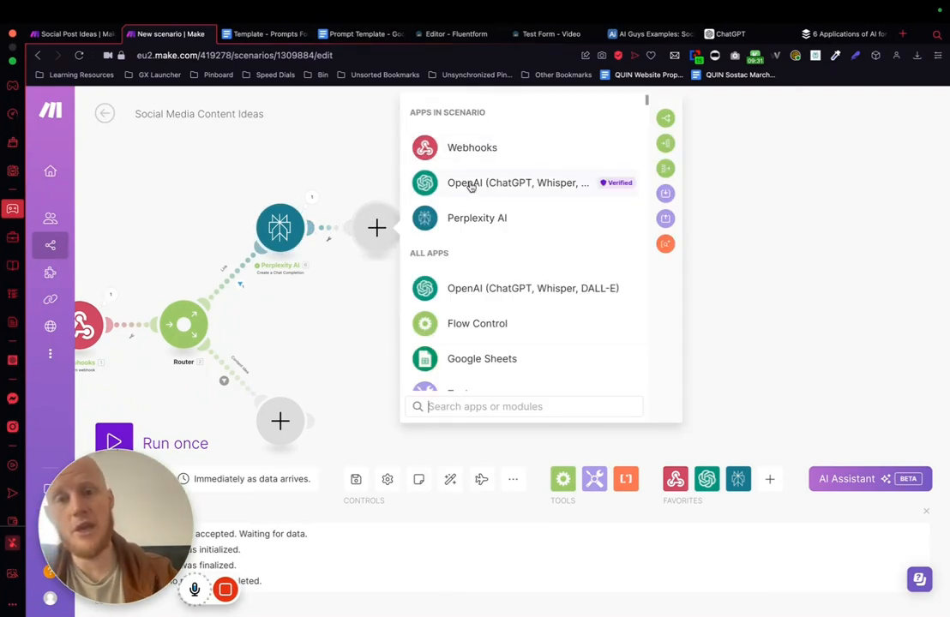
click(535, 188)
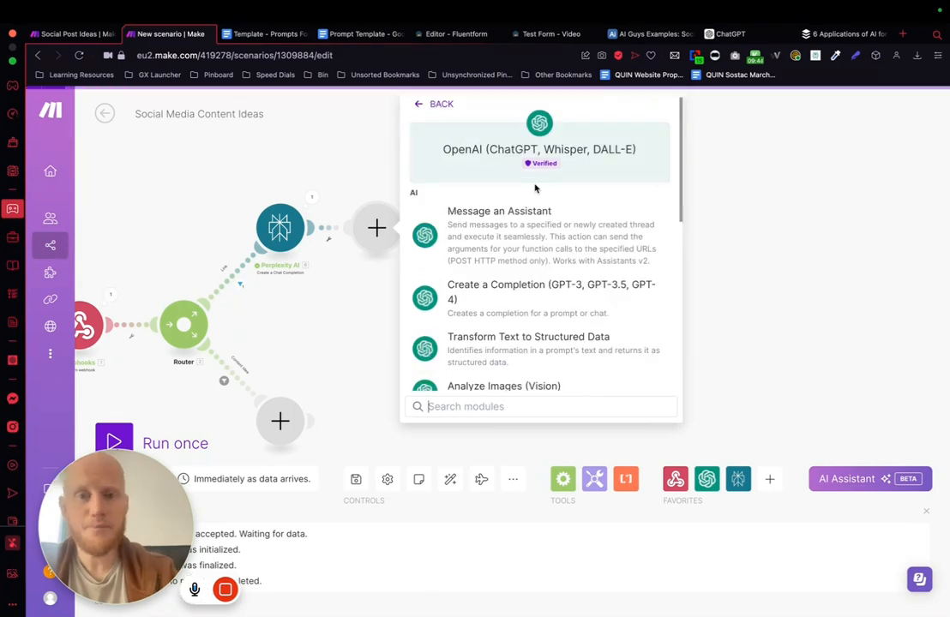
scroll(527, 292, down, 2)
key(Escape)
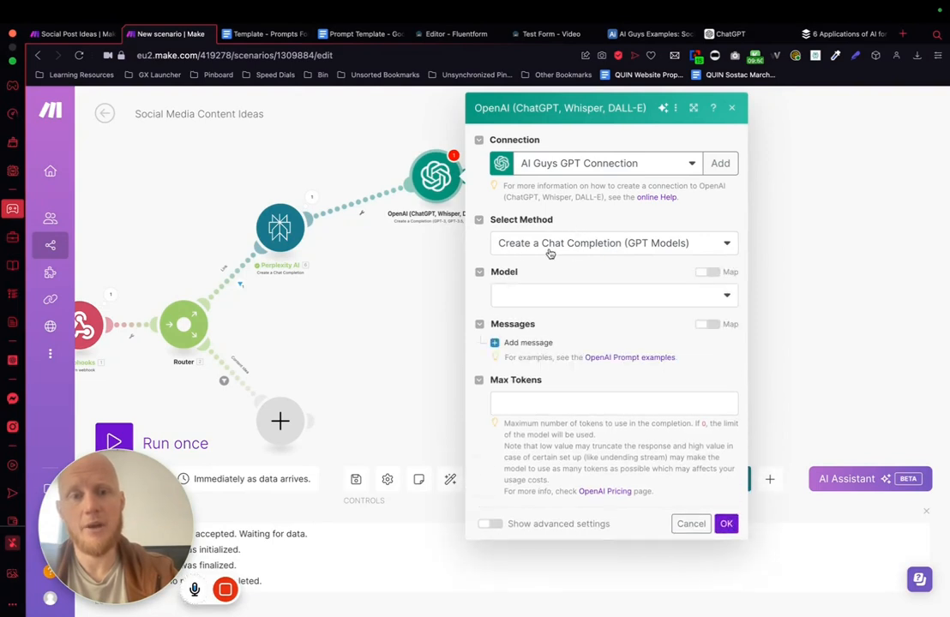
Step: Set the OpenAI module's model to GPT-4o and add a message with the User role
click(548, 294)
click(548, 353)
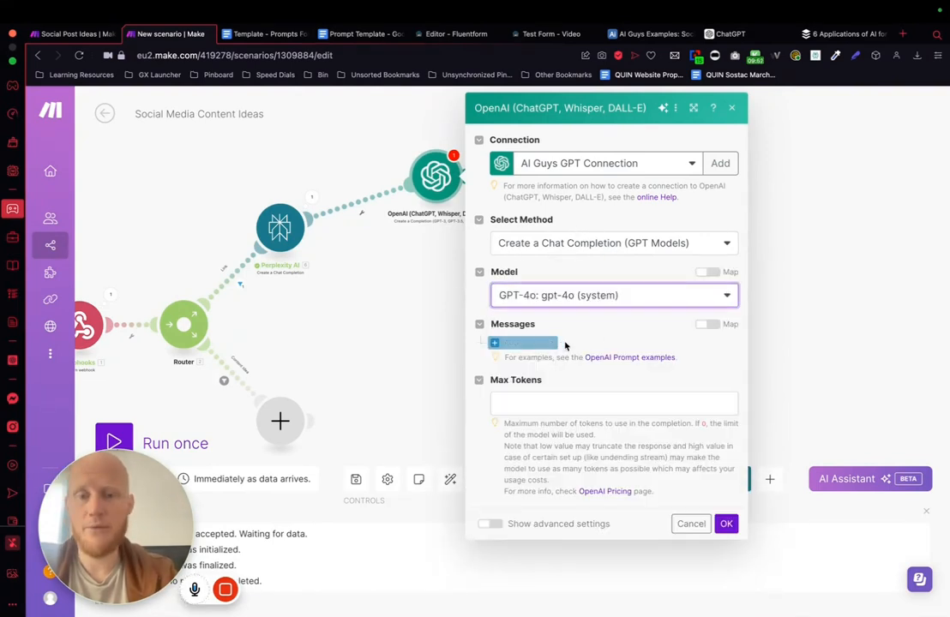
click(545, 342)
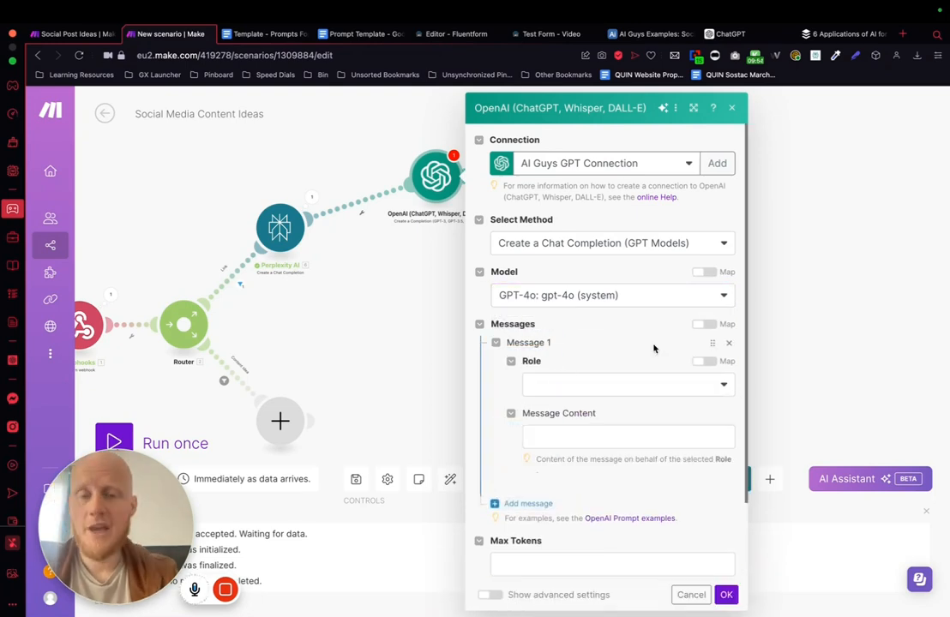
scroll(647, 352, down, 1)
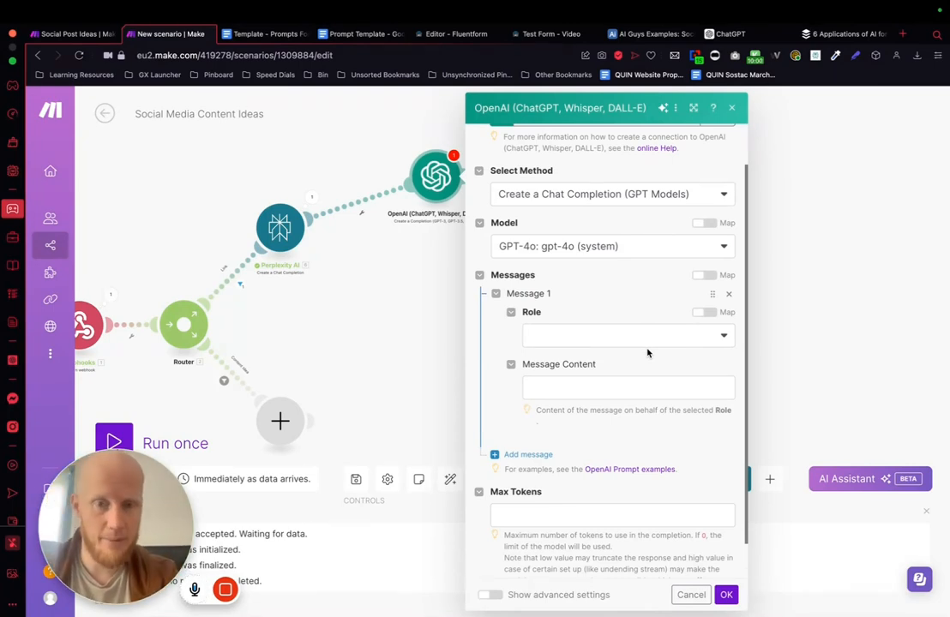
click(592, 343)
click(563, 379)
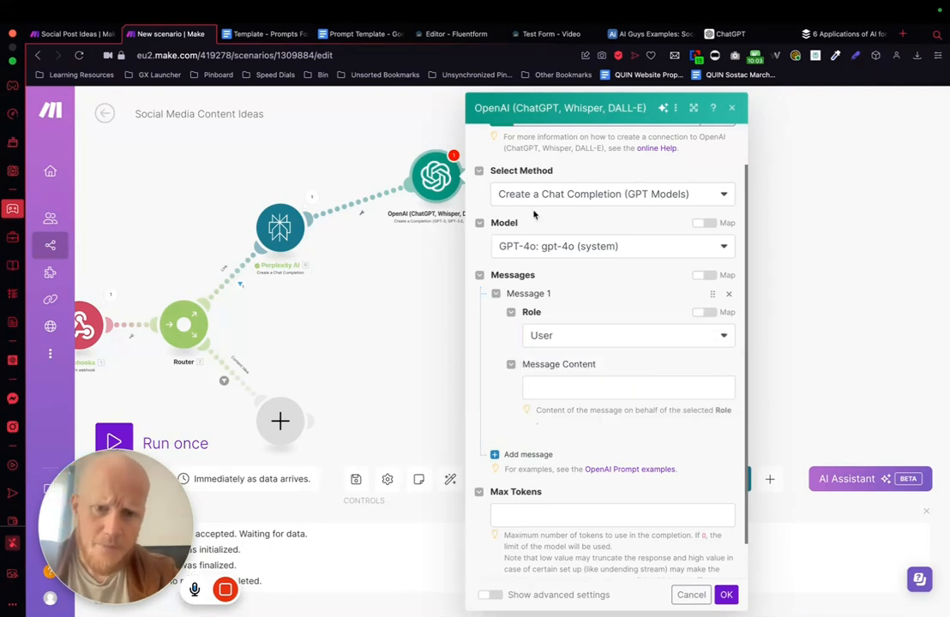
click(589, 390)
click(624, 297)
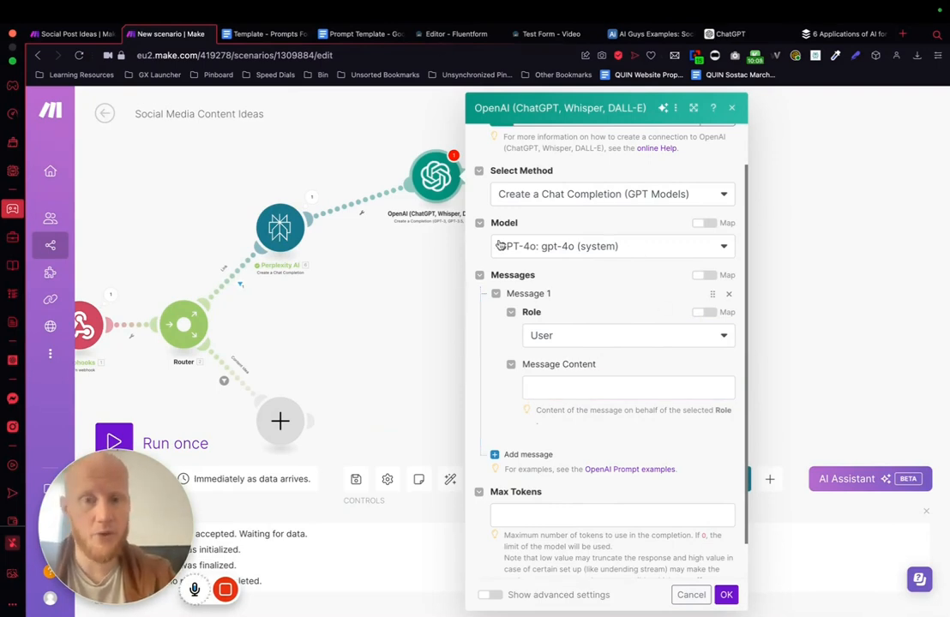
Step: Set the OpenAI module's Max Tokens to 600 and save its settings
scroll(619, 223, up, 1)
scroll(582, 270, down, 1)
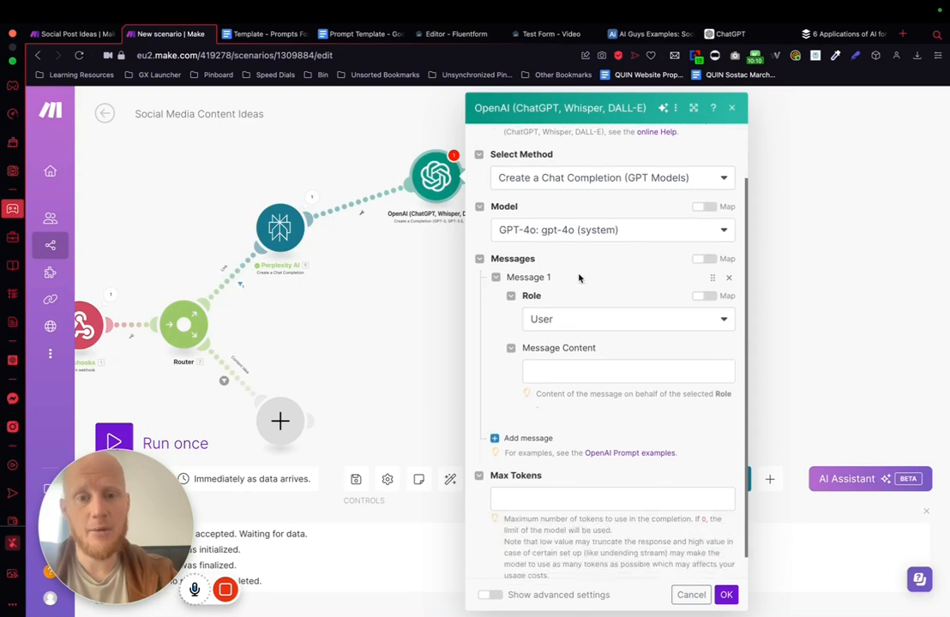
scroll(604, 335, down, 1)
click(515, 477)
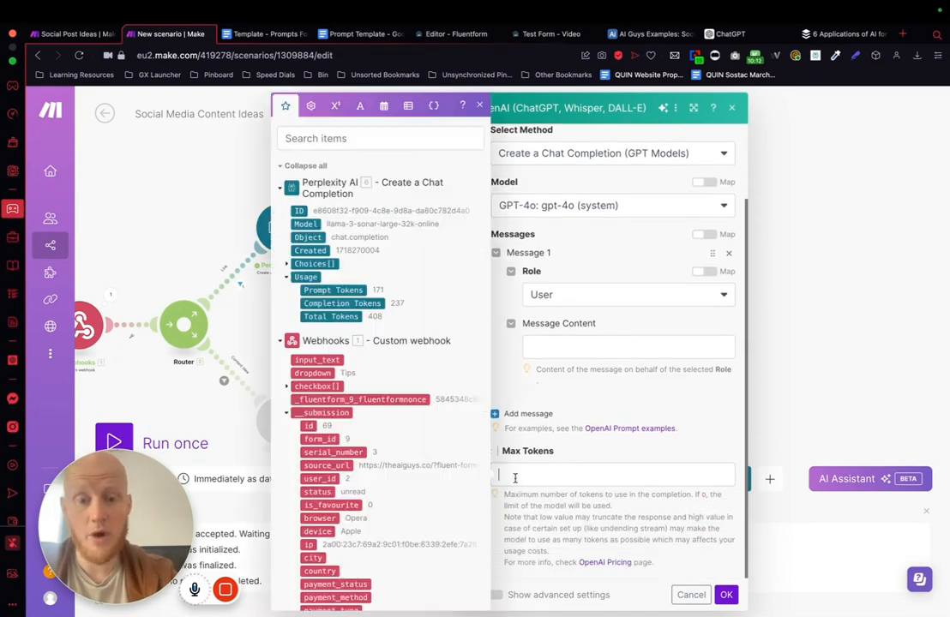
click(633, 398)
click(726, 594)
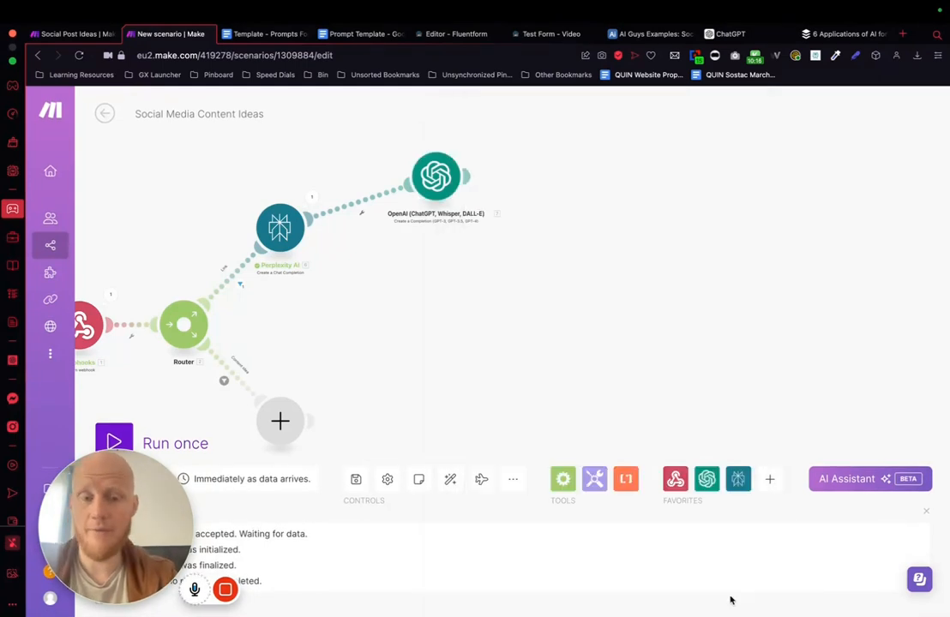
Step: Duplicate the OpenAI module twice, place the unconnected copies apart from the scenario and raise the connected module above Perplexity AI
drag(433, 163, 408, 161)
drag(365, 125, 461, 245)
key(super+c)
key(super+v)
key(super+v)
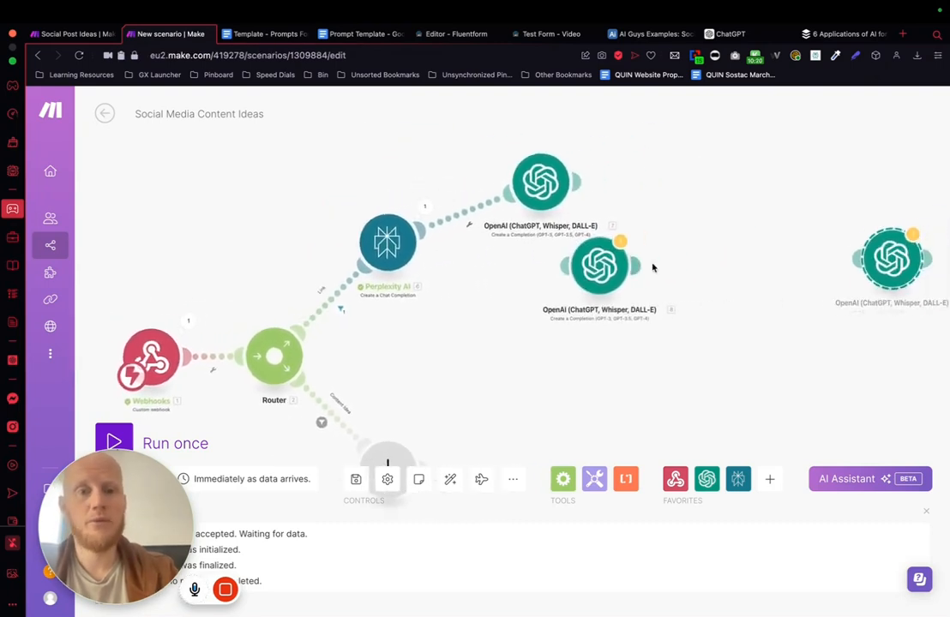
drag(379, 268, 816, 168)
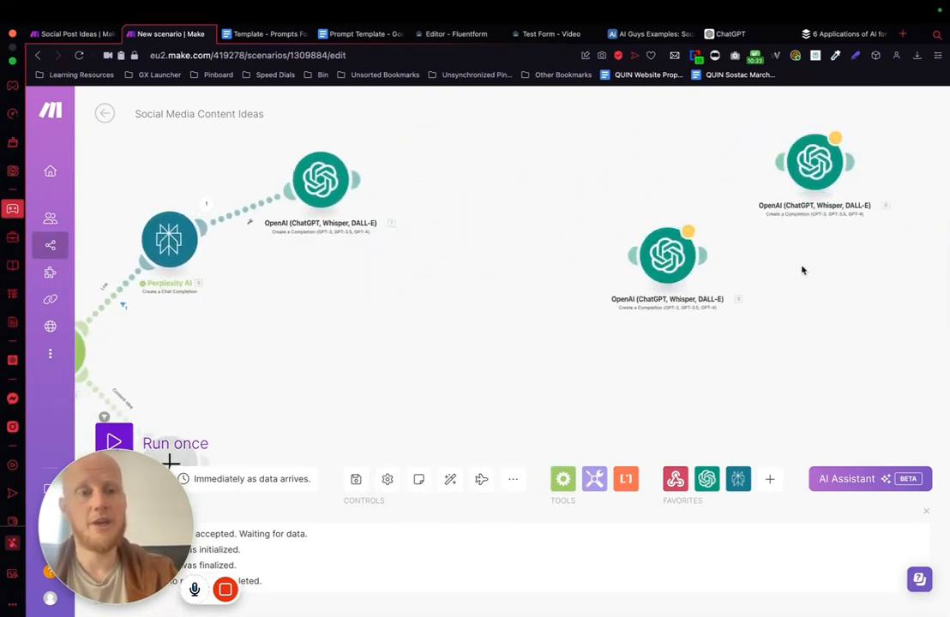
scroll(802, 270, down, 3)
drag(725, 261, 812, 287)
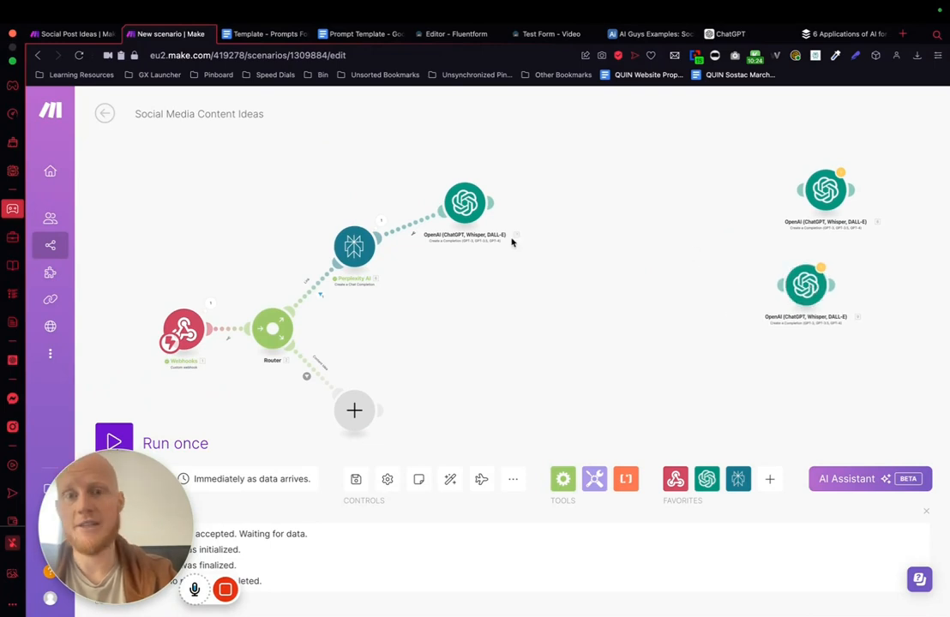
drag(464, 203, 465, 162)
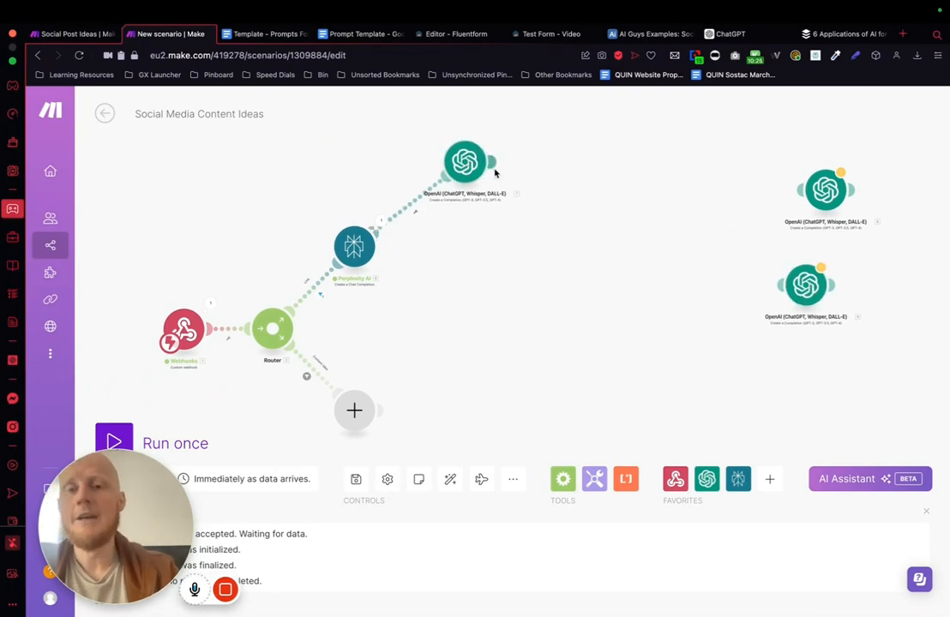
Step: Open the Message Content of the OpenAI module connected to Perplexity AI for editing
click(488, 164)
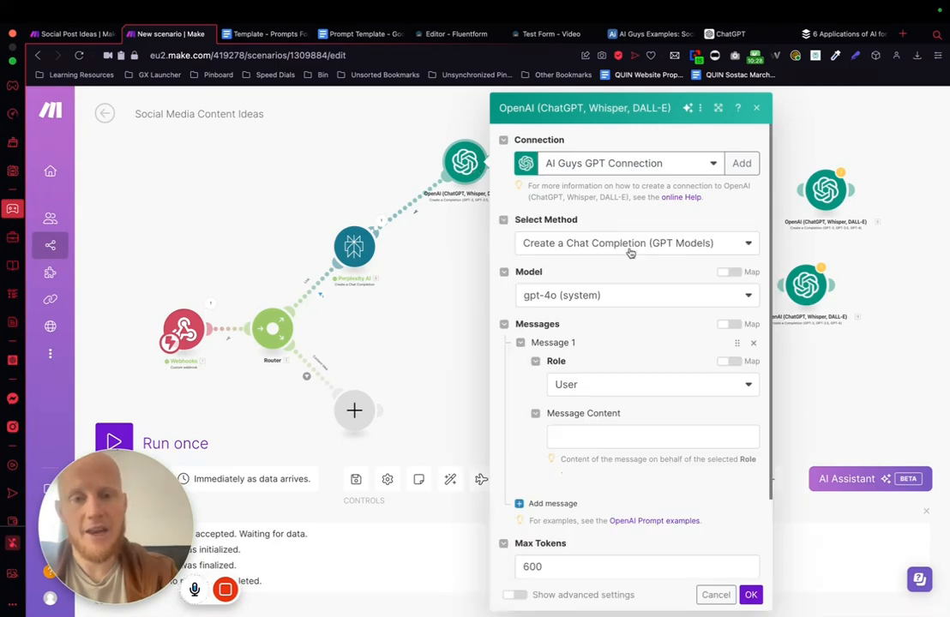
scroll(630, 253, down, 2)
click(600, 347)
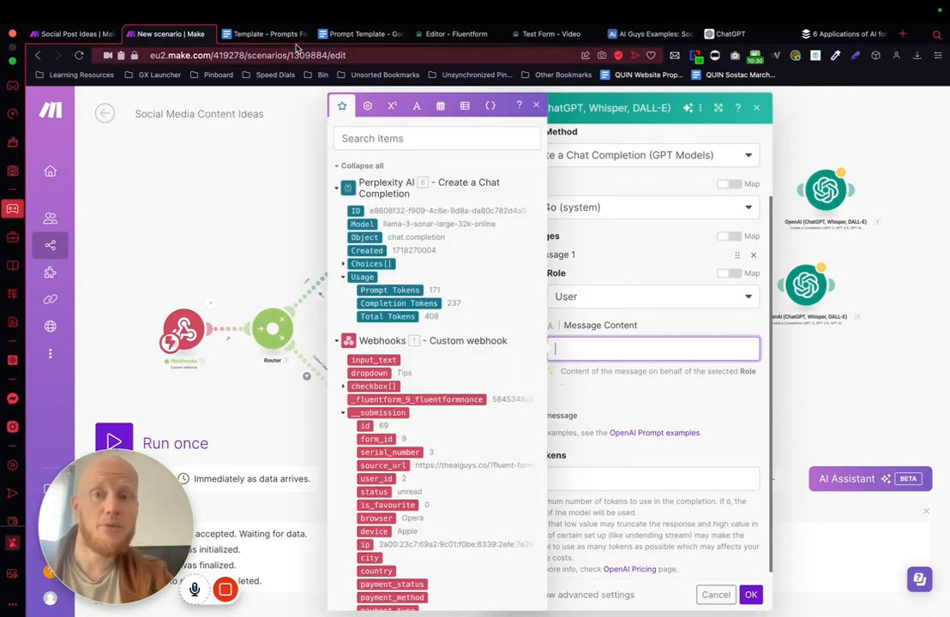
Step: Switch to the "Template - Prompts For Social Media Bot" document and review the Facebook prompt's sections, from Task to Notes
click(358, 34)
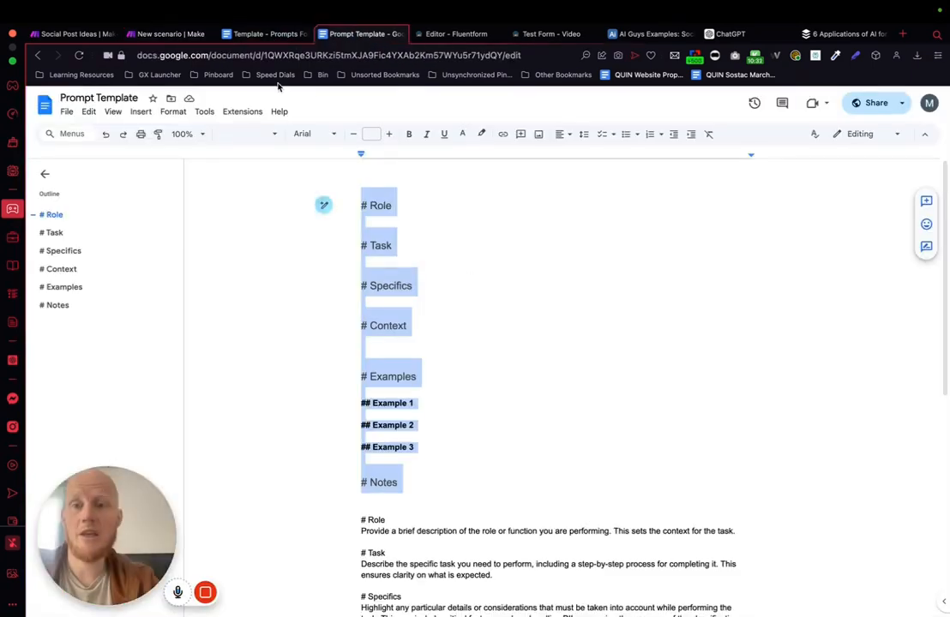
click(263, 33)
scroll(476, 297, up, 20)
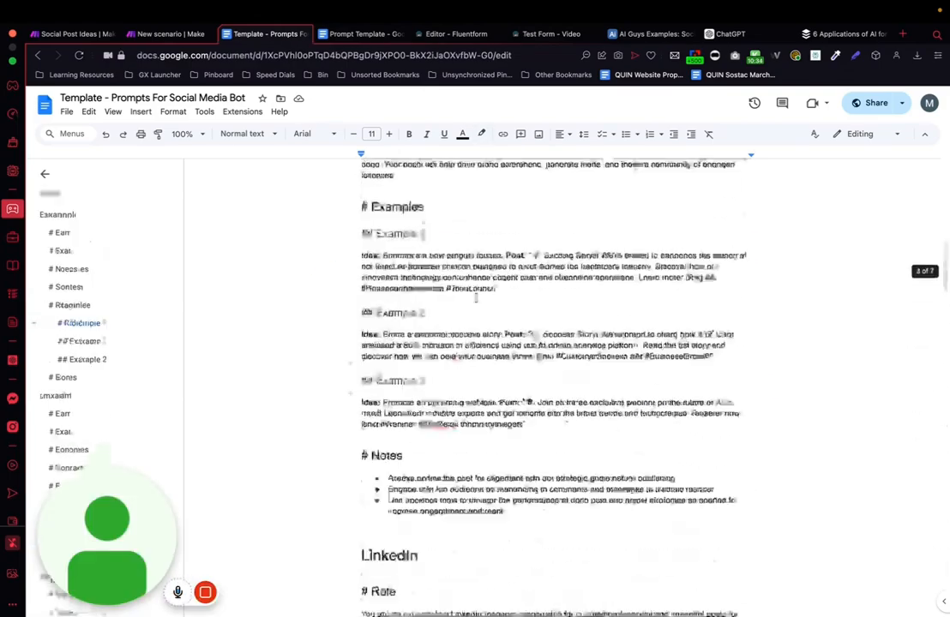
scroll(412, 257, down, 5)
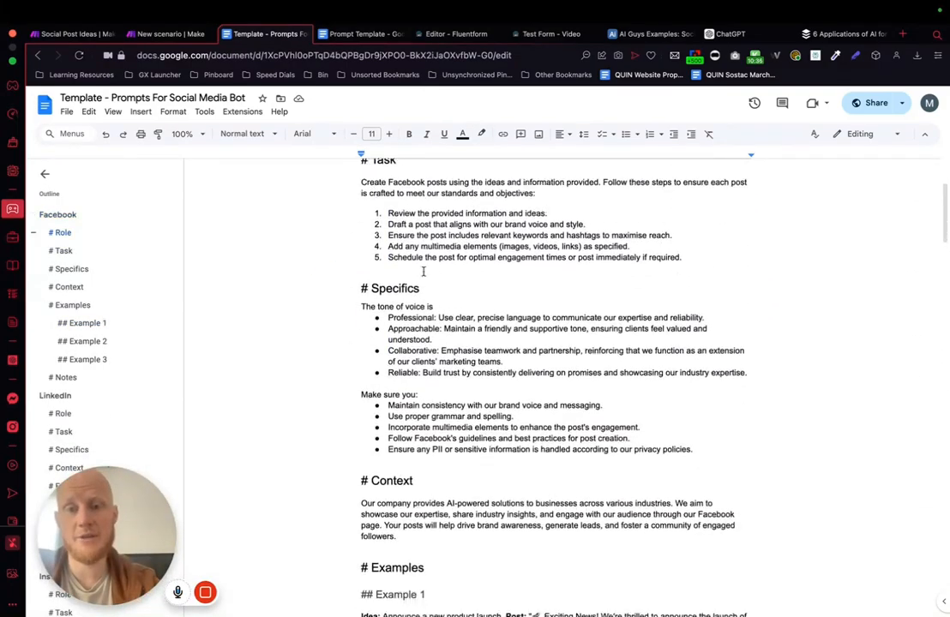
scroll(475, 409, down, 5)
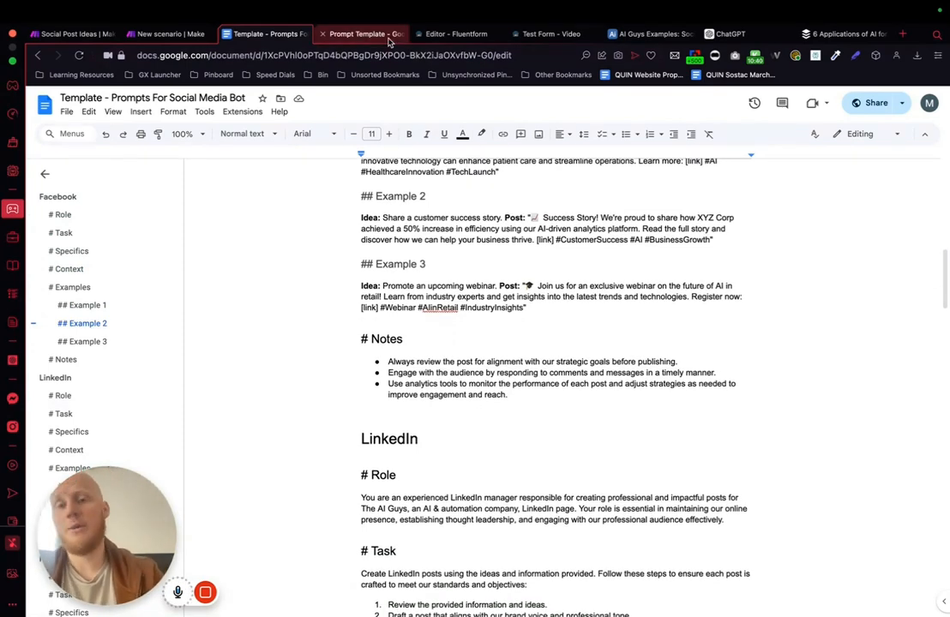
Step: Switch to ChatGPT and examine the prompt-template request with the attached brand guide and the generated "Prompt for AI Training"
click(758, 36)
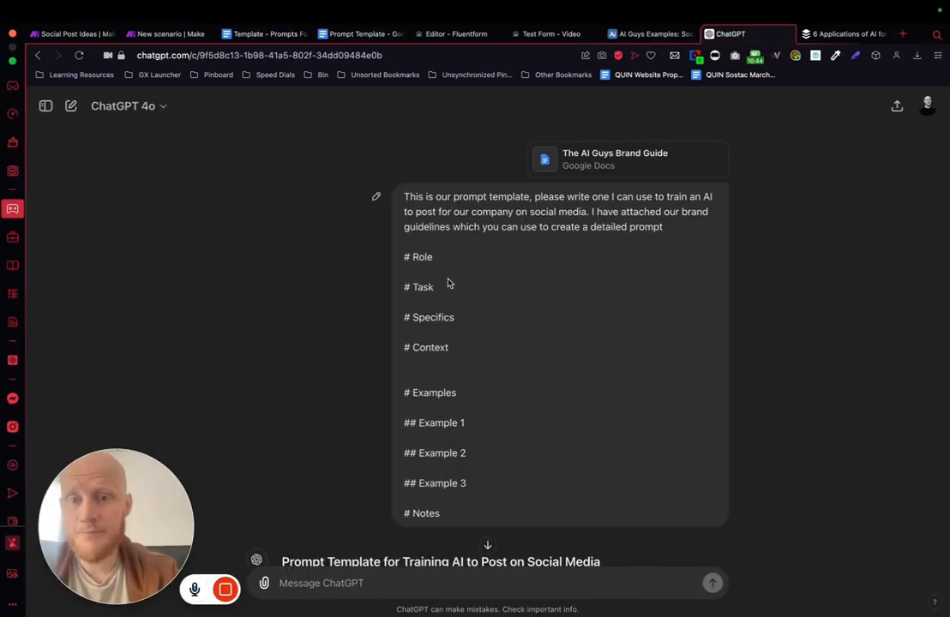
drag(405, 194, 563, 488)
drag(561, 502, 560, 515)
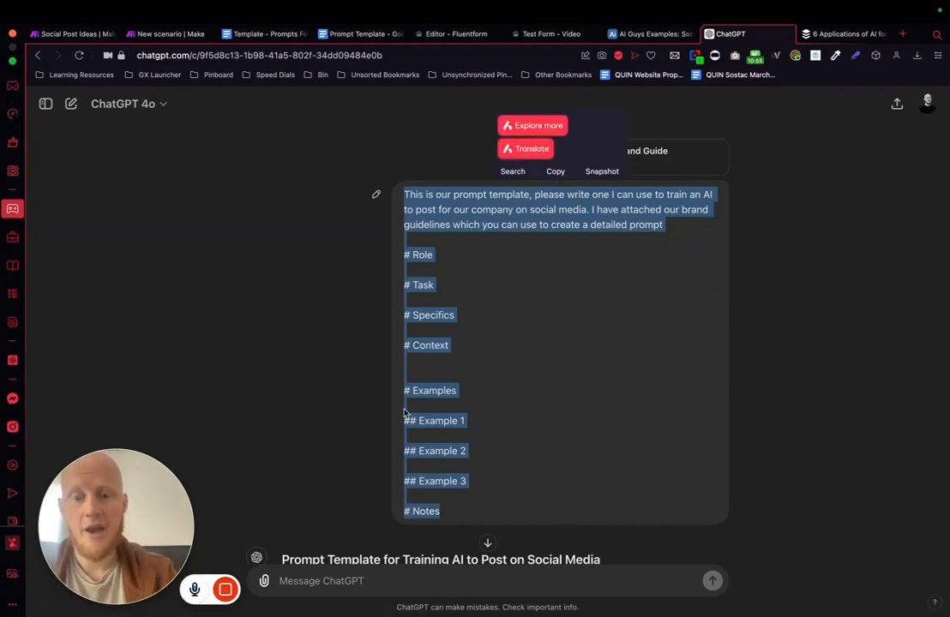
scroll(367, 236, down, 15)
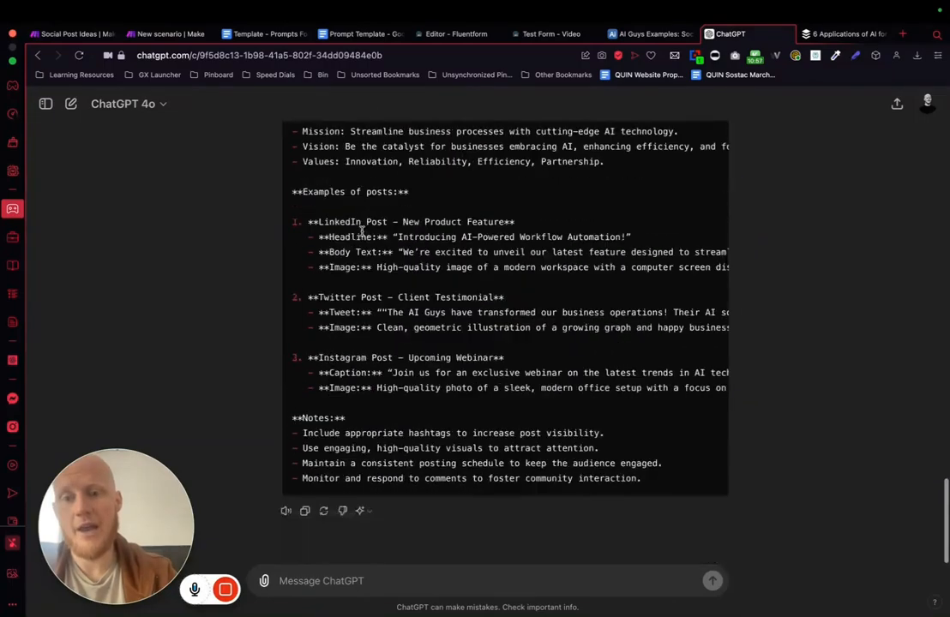
scroll(466, 358, up, 1)
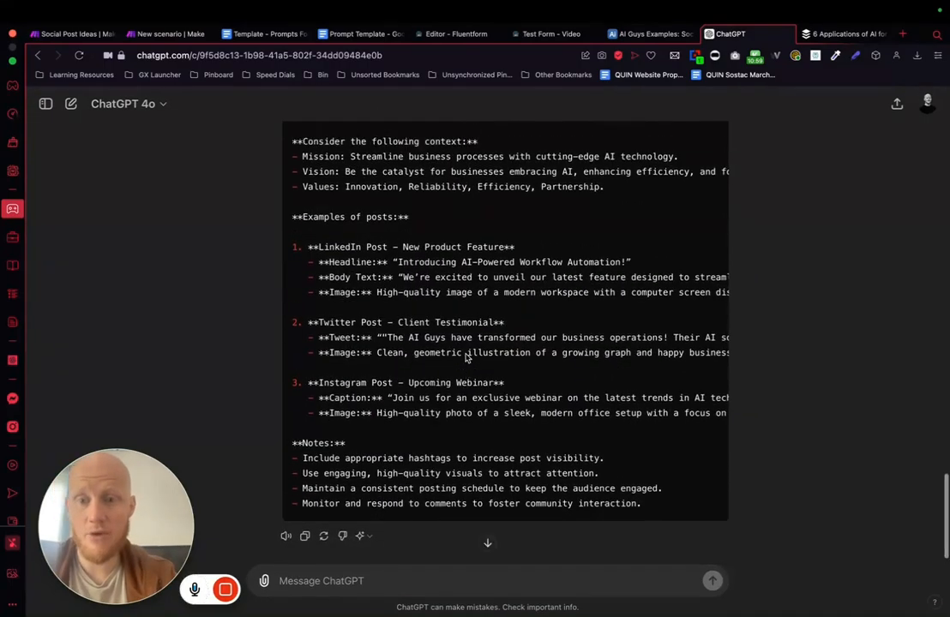
scroll(467, 357, up, 5)
scroll(229, 386, down, 5)
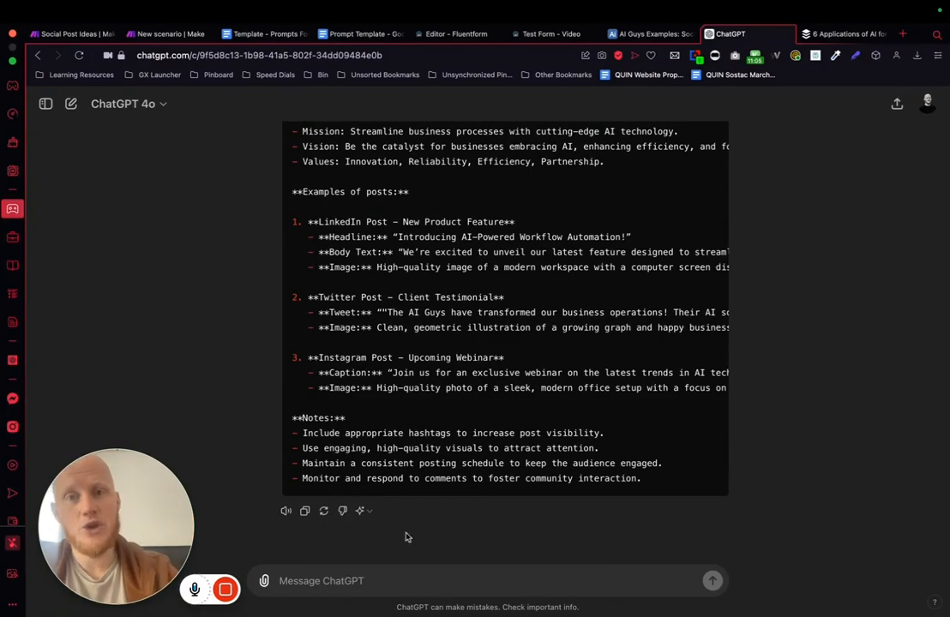
scroll(495, 274, up, 8)
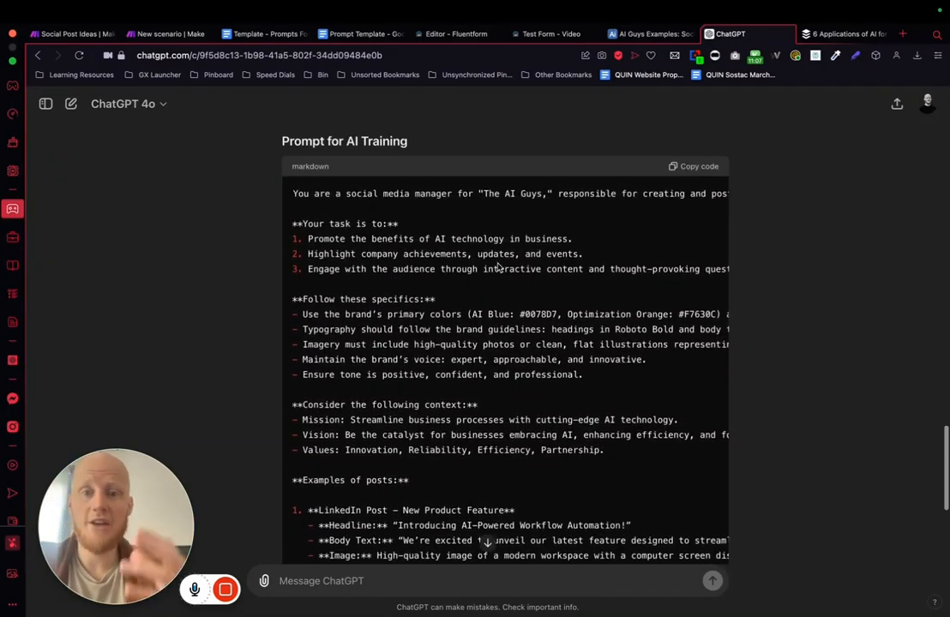
scroll(497, 266, up, 15)
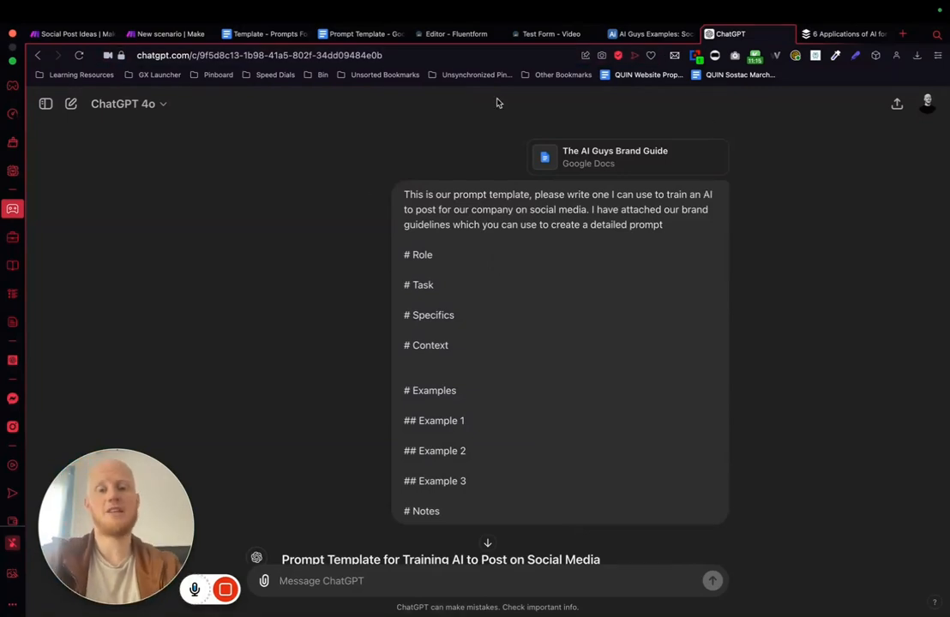
Step: Check the open message in the Make scenario, close the Prompt Template document and return to the social media prompts document
click(190, 34)
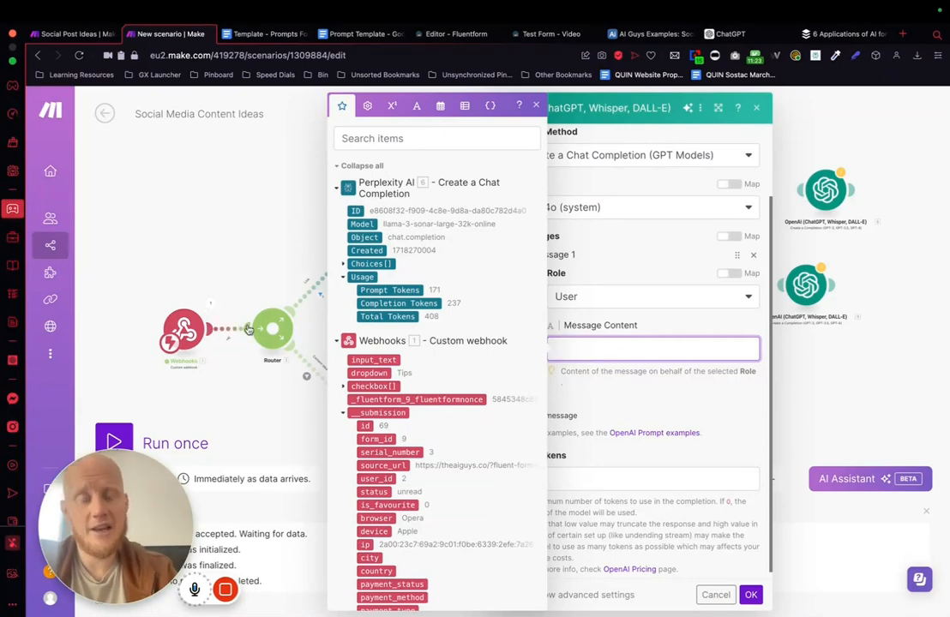
click(361, 34)
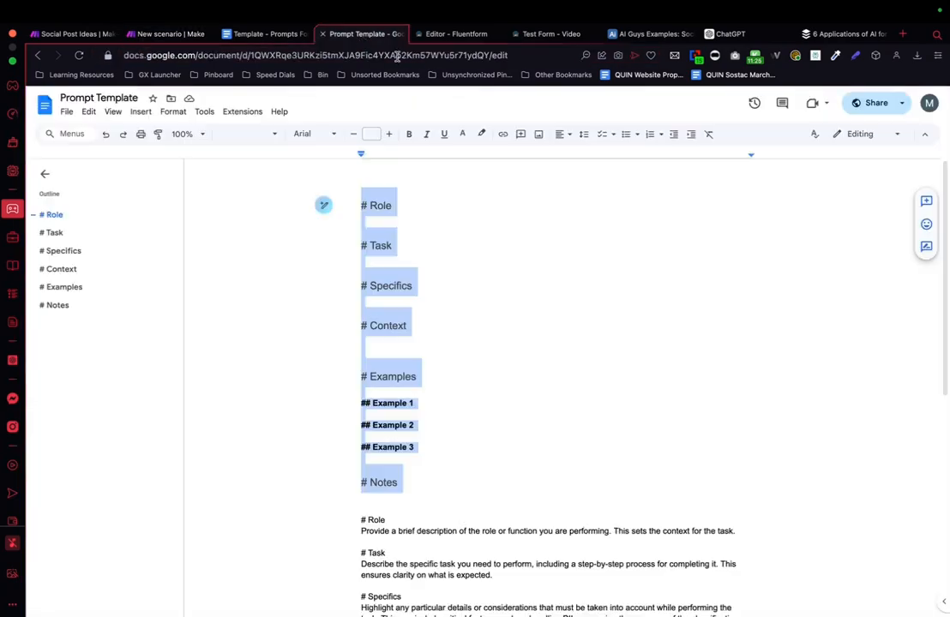
click(278, 35)
middle_click(328, 34)
Step: Copy the complete Facebook prompt, from its title through the Notes section, in the social media prompts document
scroll(477, 356, up, 8)
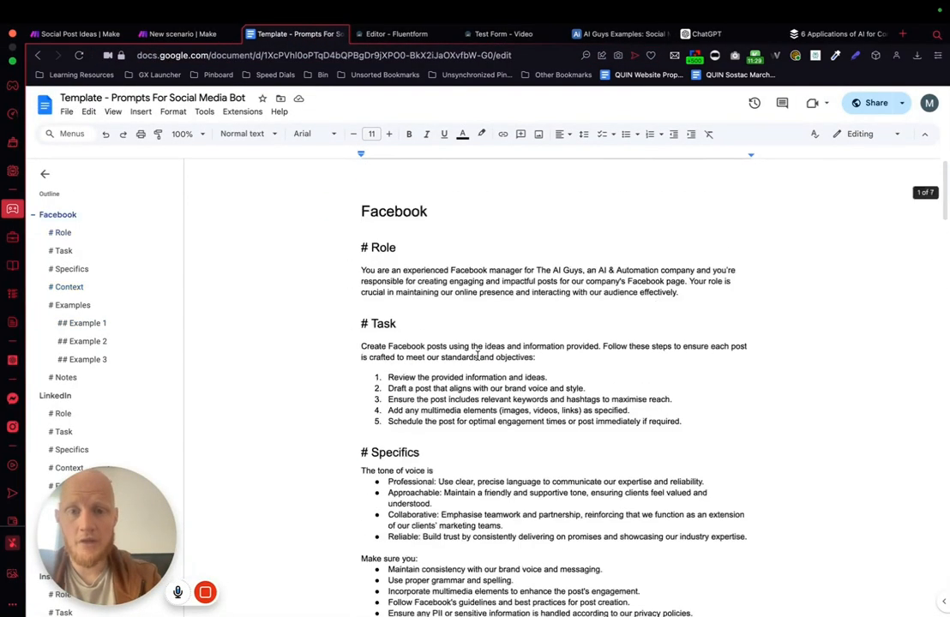
scroll(514, 308, down, 6)
scroll(547, 263, up, 5)
scroll(547, 264, down, 6)
click(527, 443)
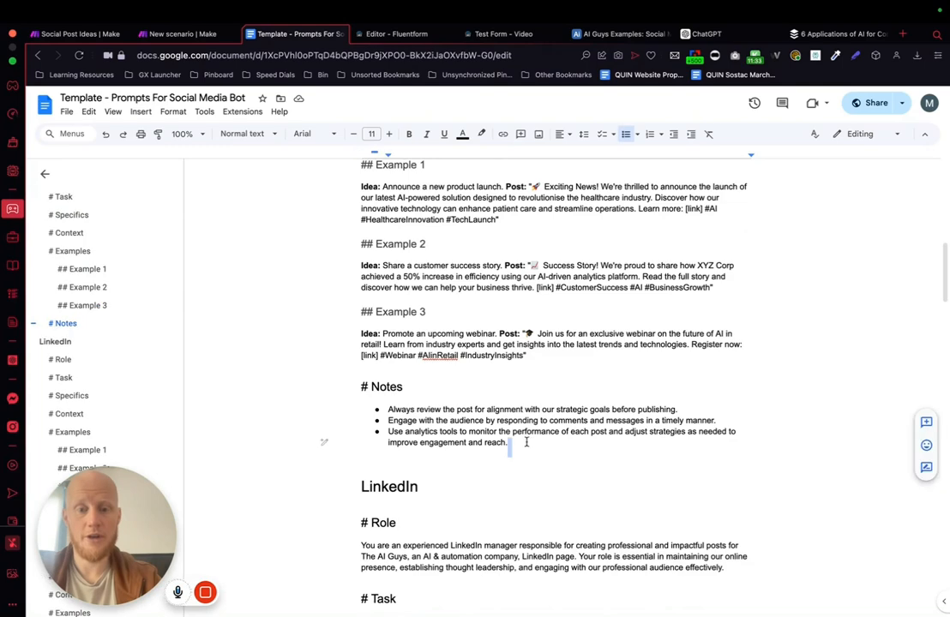
key(super+shift+Up)
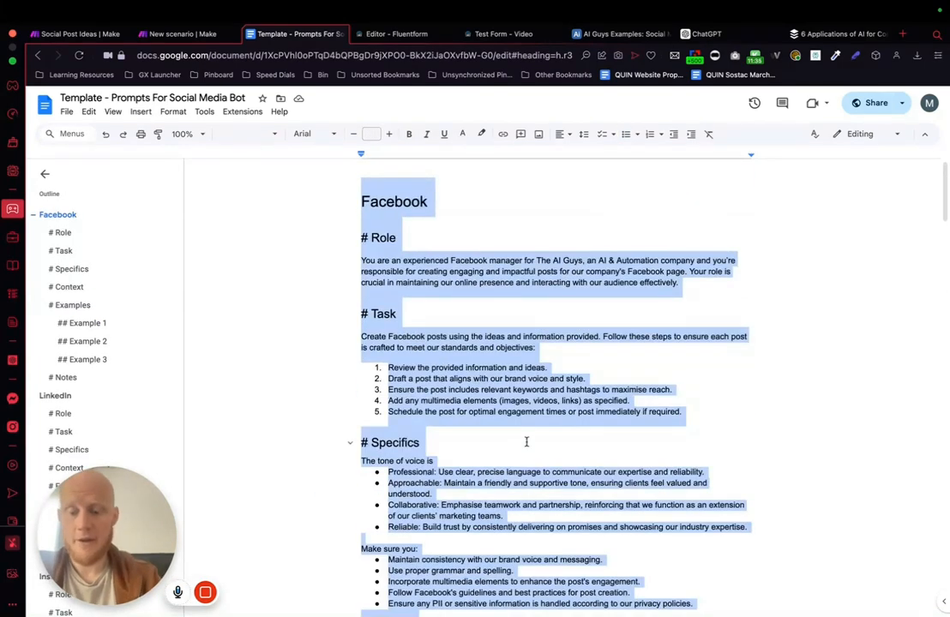
Step: Paste the Facebook prompt into the OpenAI module's Message Content in Make and remove the title line above "# Role"
click(183, 33)
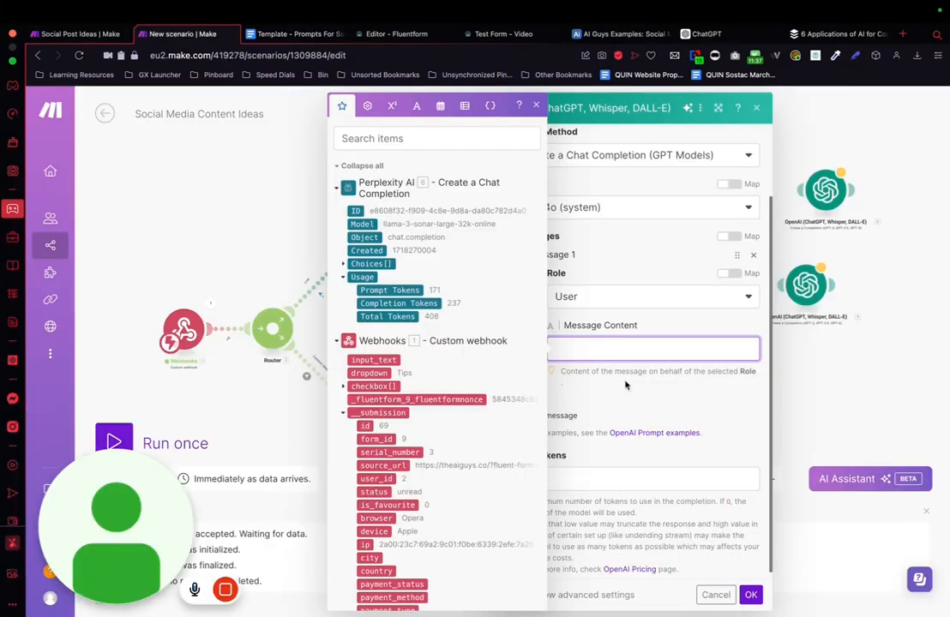
key(super+v)
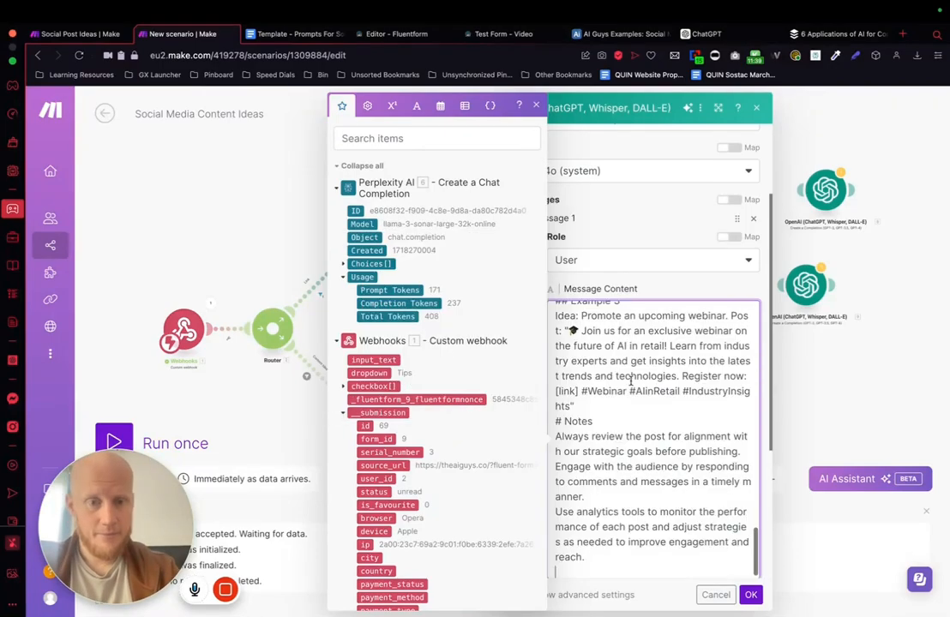
drag(601, 312, 555, 312)
key(Delete)
key(Delete)
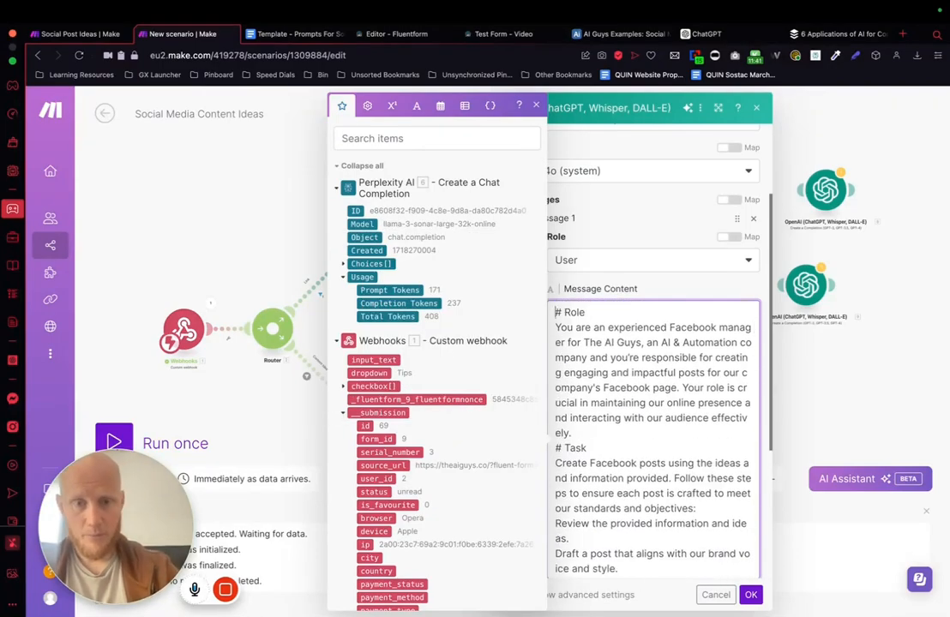
Step: Append "Please take this information and shape a social media post that would be appealing to AI Guys audience based on the above prompt -" with Perplexity's Message.Content
scroll(624, 380, down, 10)
scroll(643, 435, down, 1)
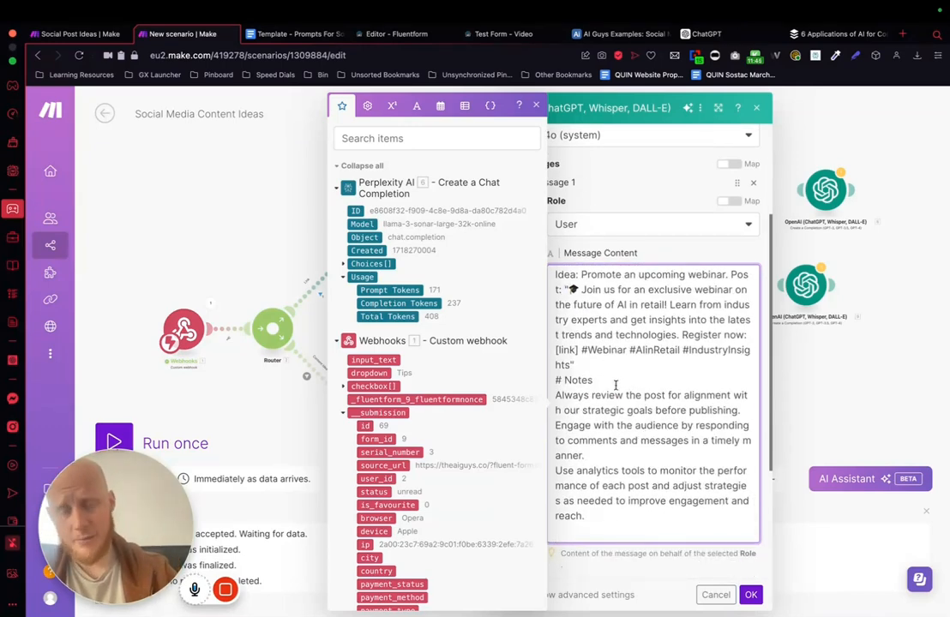
scroll(614, 385, down, 1)
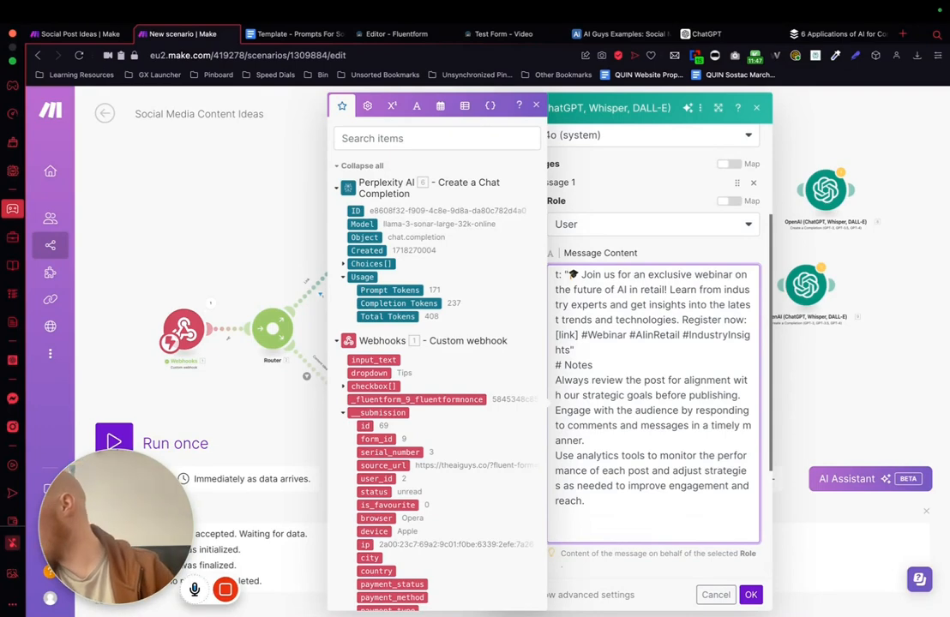
key(super+Tab)
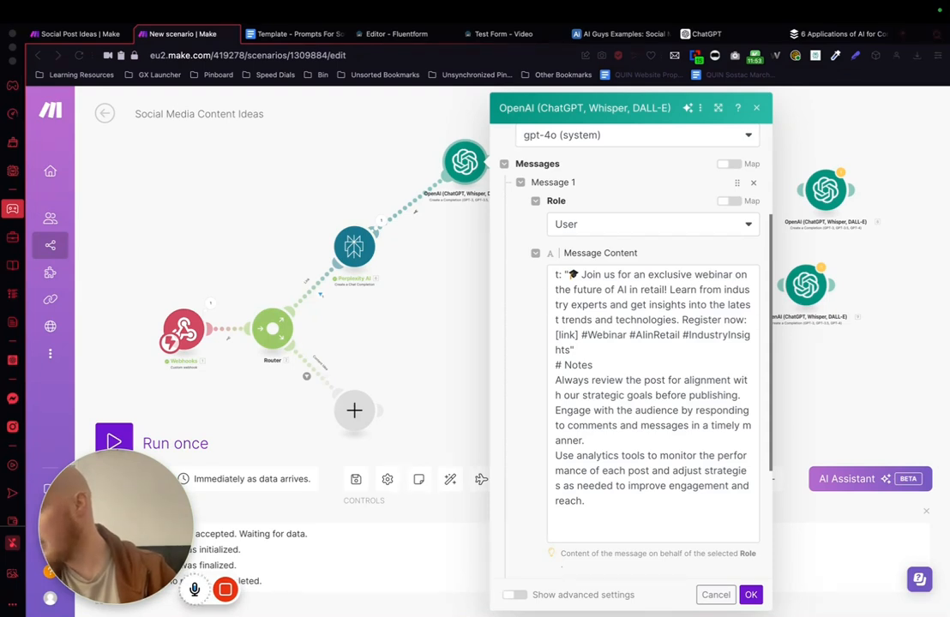
key(super+Tab)
text(Please take this information and shape a social media post that would be appealing to AI Guys audience based on the above prompt - 6. Choices[]: Message.Content)
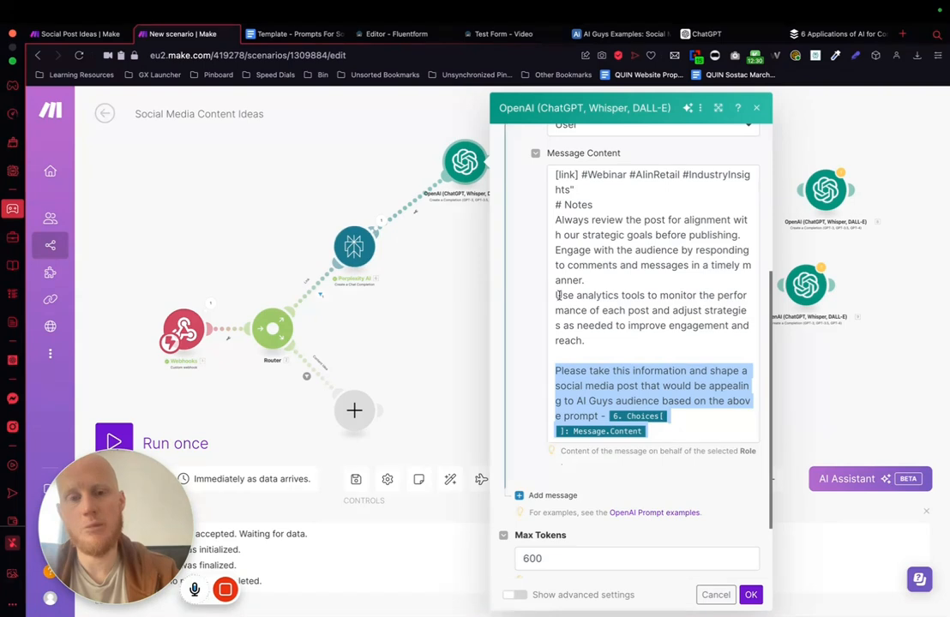
Step: Check the instruction added below the Notes section and save the OpenAI module's settings
click(642, 384)
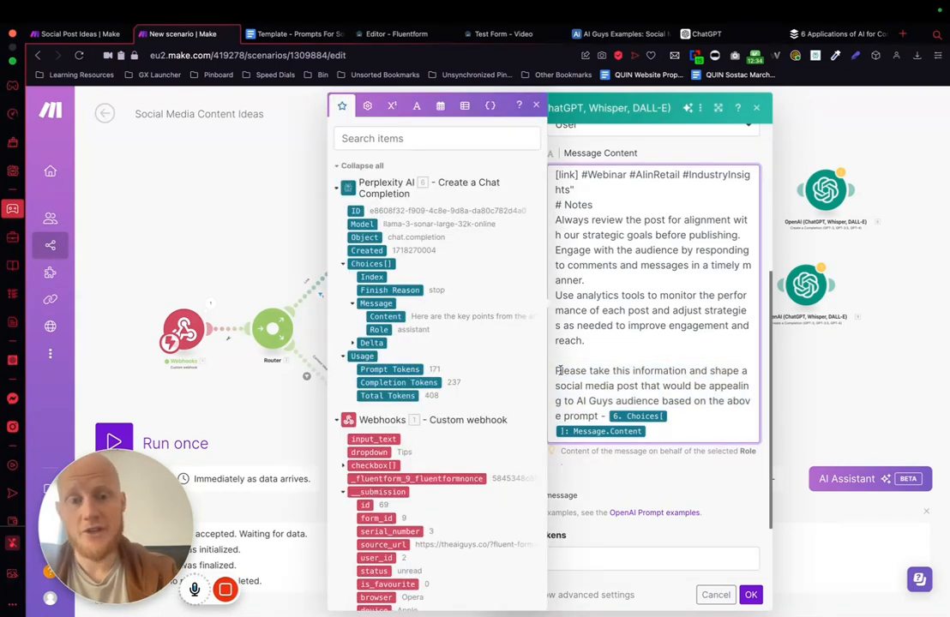
drag(555, 371, 730, 432)
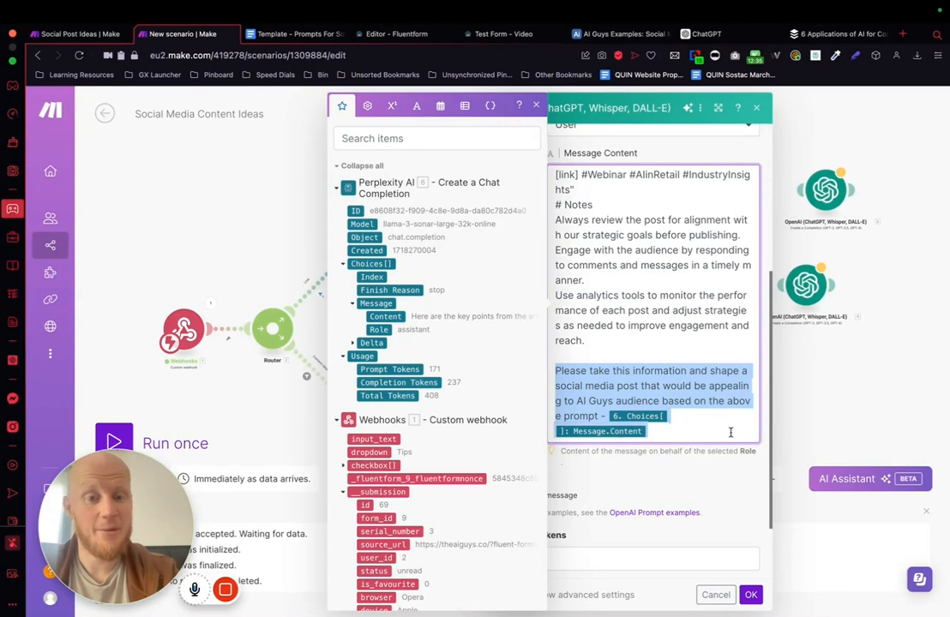
click(668, 418)
click(759, 597)
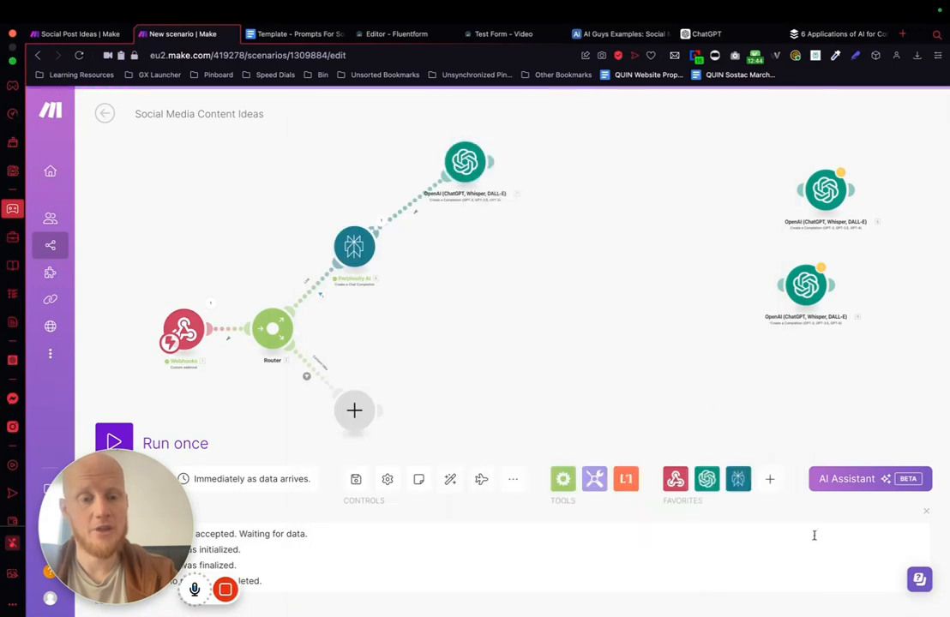
Step: Look over the OpenAI module's saved message, close its settings and reposition the module farther from Perplexity AI
click(501, 175)
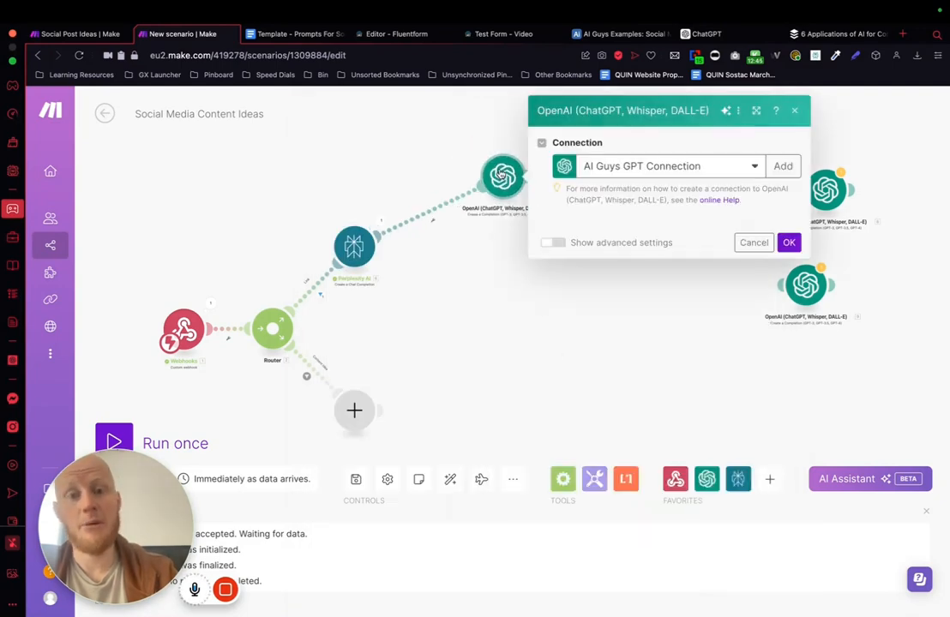
drag(701, 452, 855, 453)
scroll(673, 512, down, 10)
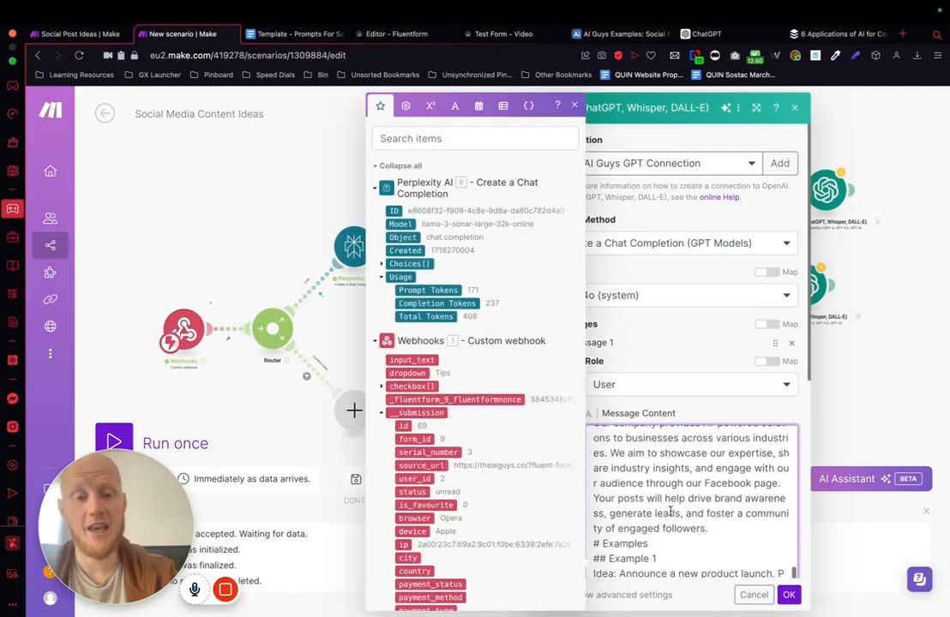
click(850, 404)
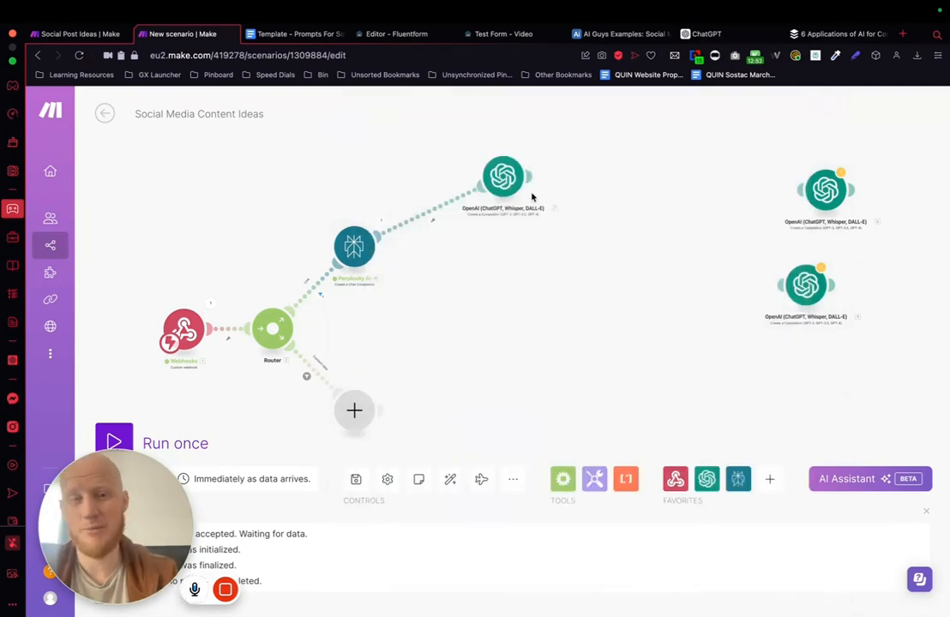
drag(531, 197, 531, 224)
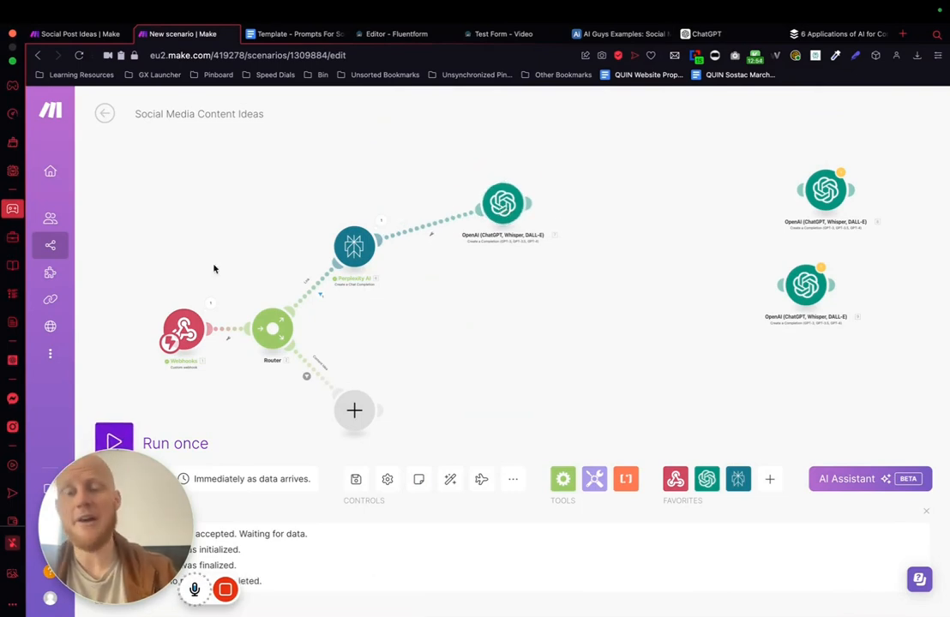
Step: Run the scenario once so it waits for data and reload the Test Form page
click(121, 431)
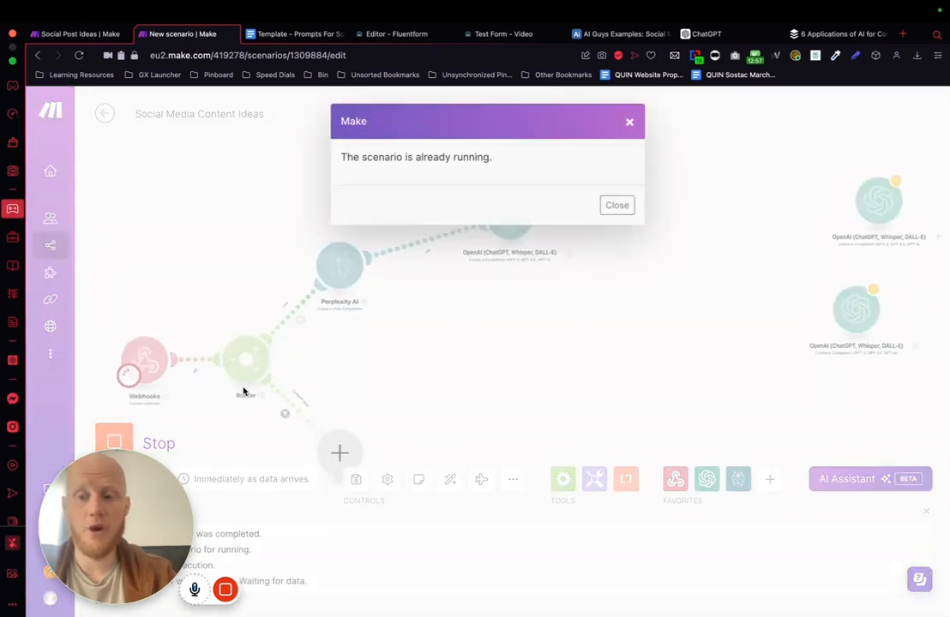
click(615, 204)
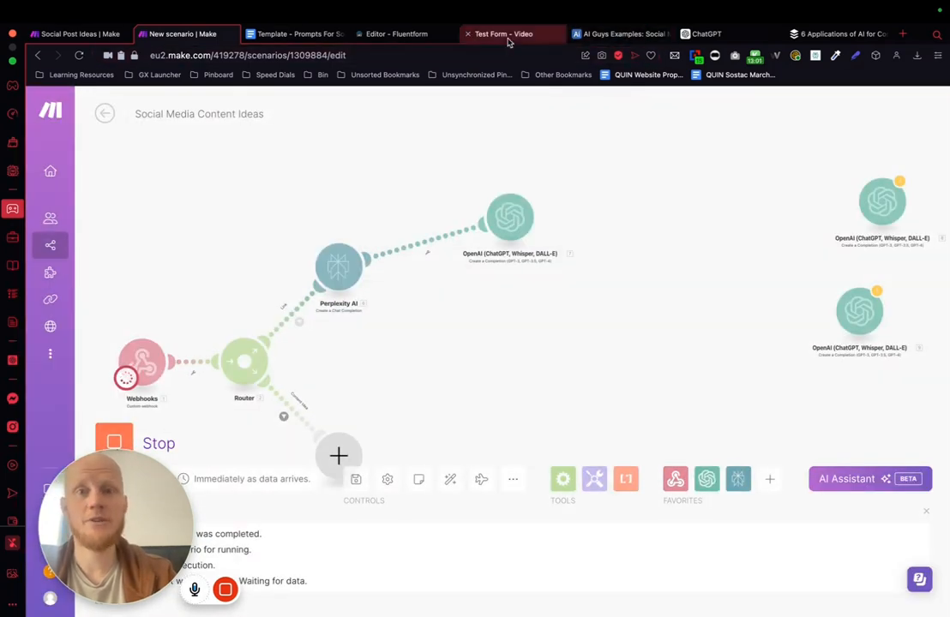
click(506, 38)
click(79, 54)
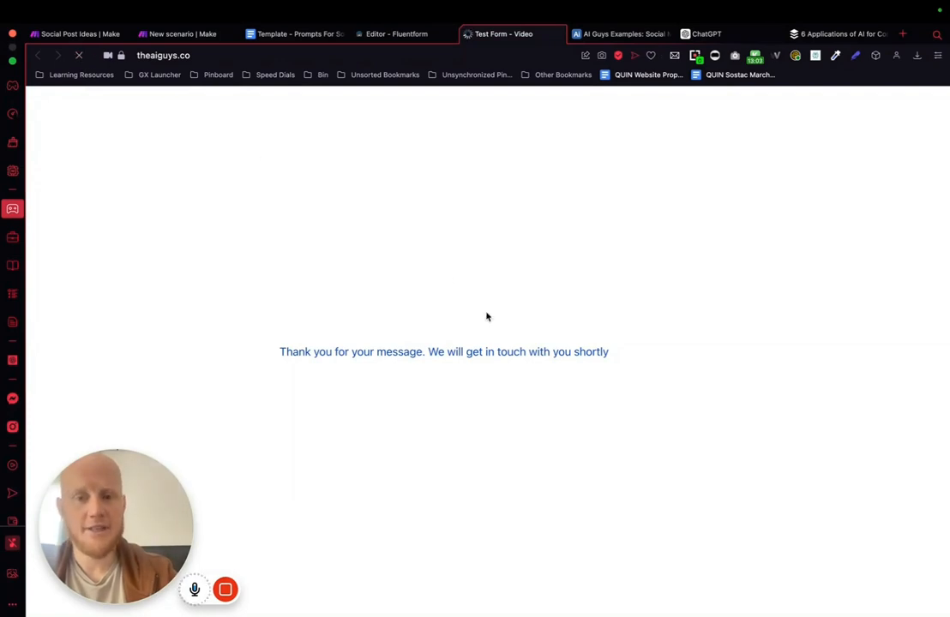
Step: Skip the social post idea in the test form and enter a previously copied article URL as the link to content
click(316, 385)
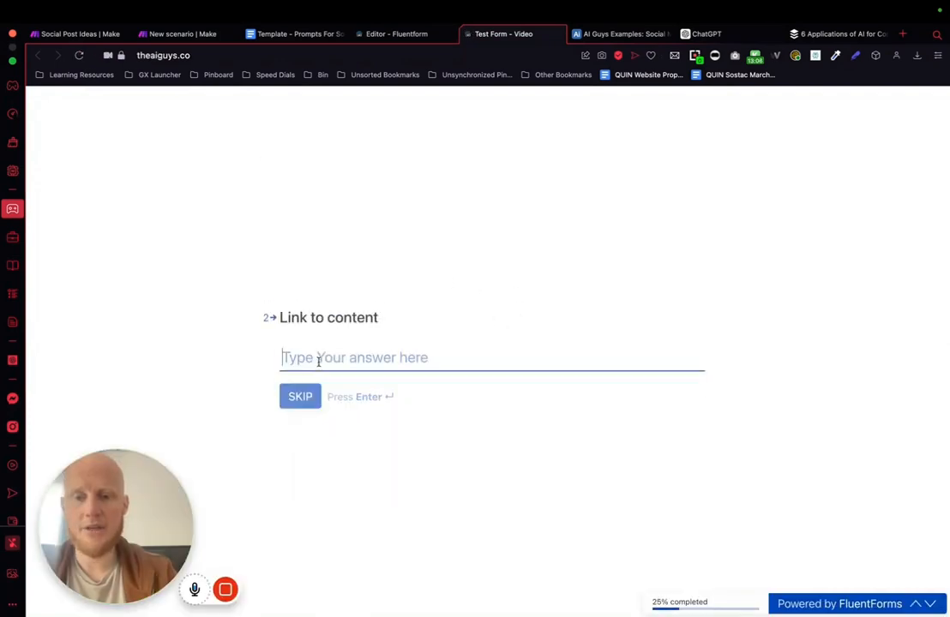
key(shift+super+v)
key(Down)
key(Down)
key(Down)
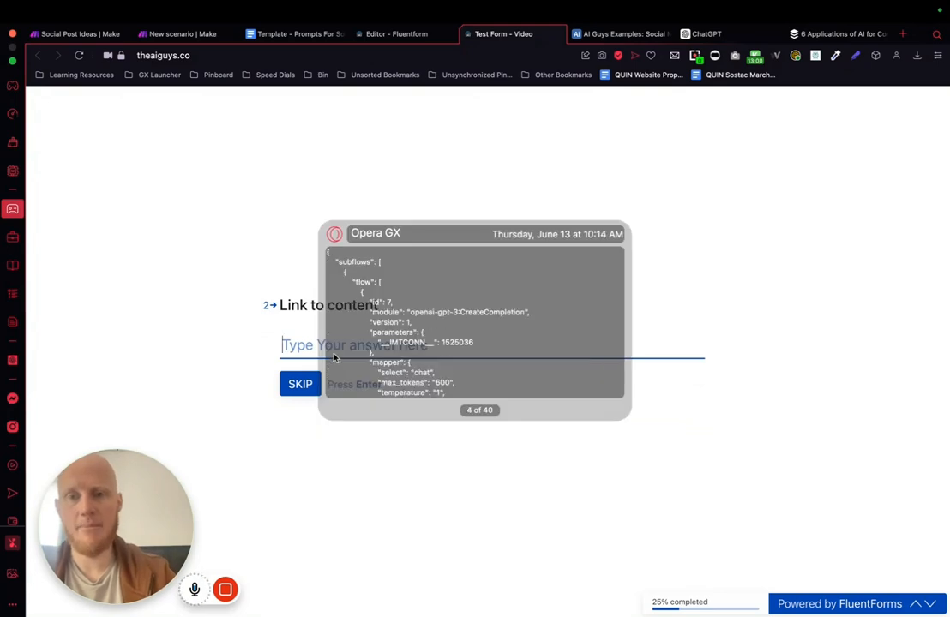
key(Down)
key(Down)
key(Return)
key(Return)
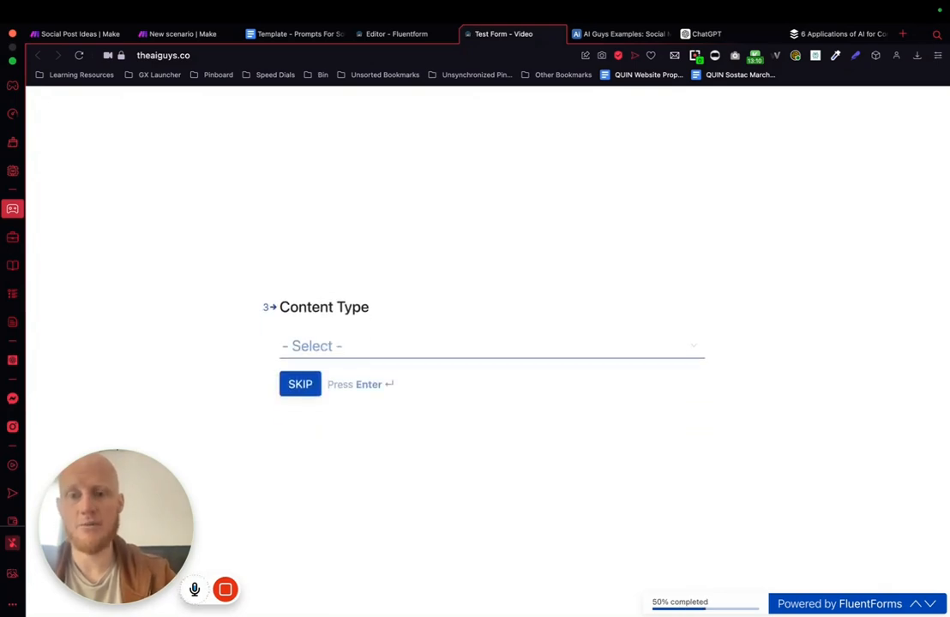
Step: Set the content type to Tips, submit the form with Image set to Yes and return to the Make scenario
click(354, 346)
click(302, 421)
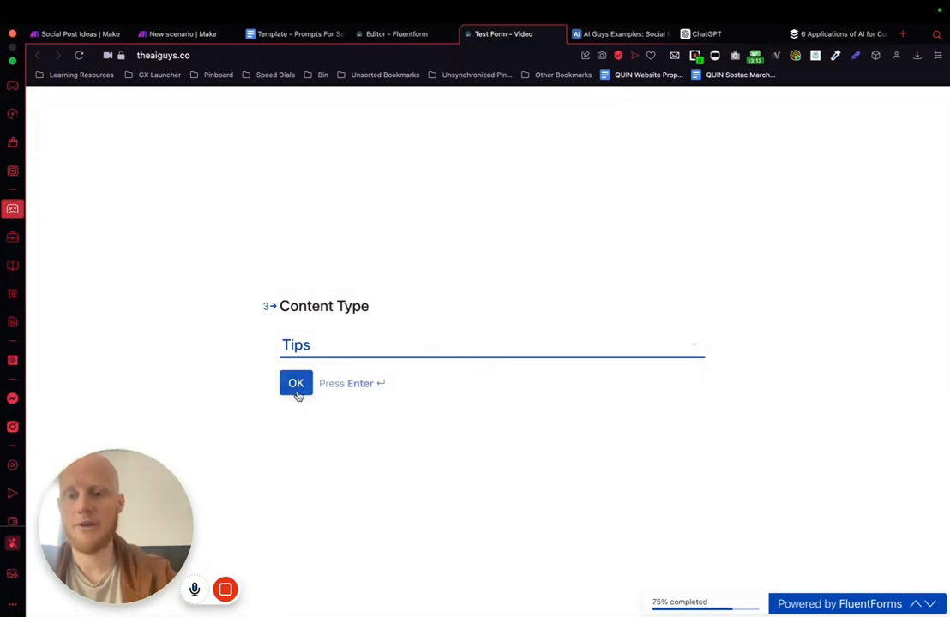
click(297, 391)
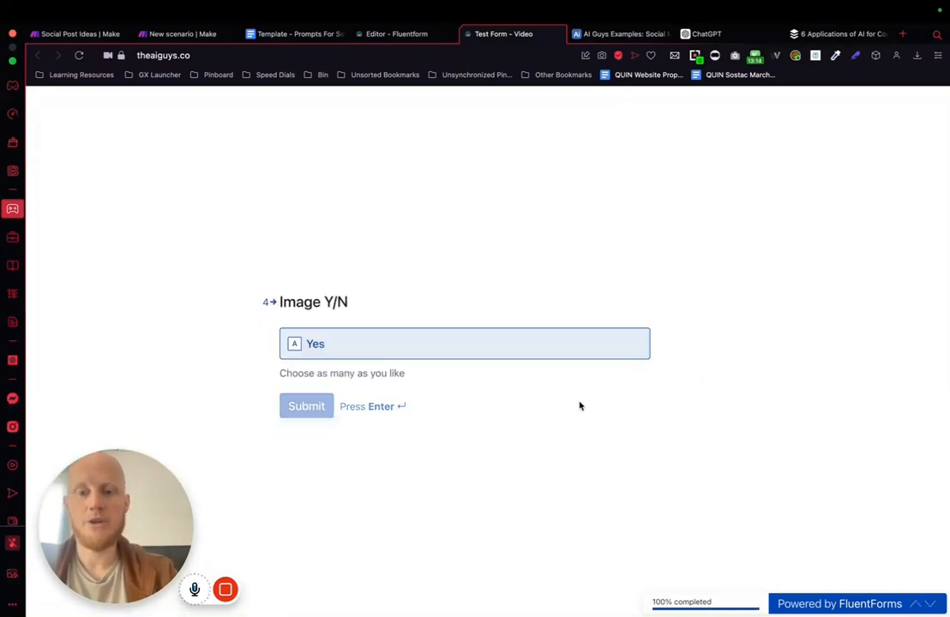
click(187, 37)
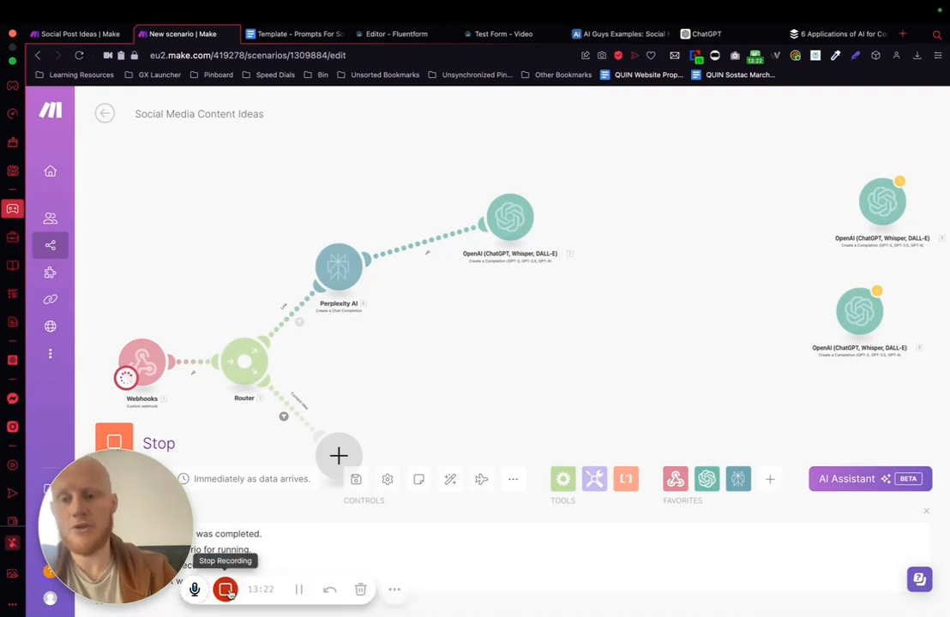
click(298, 590)
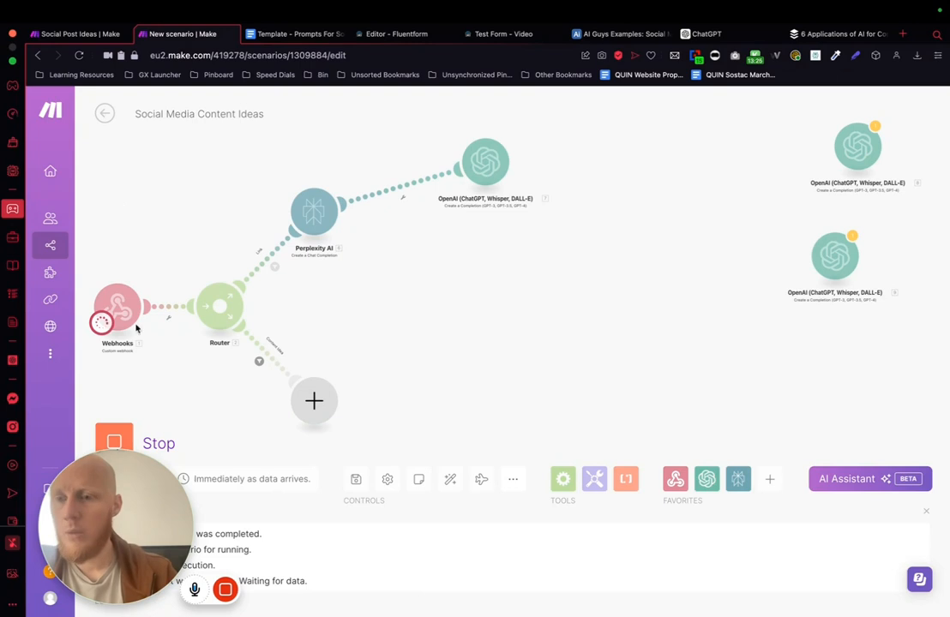
click(514, 34)
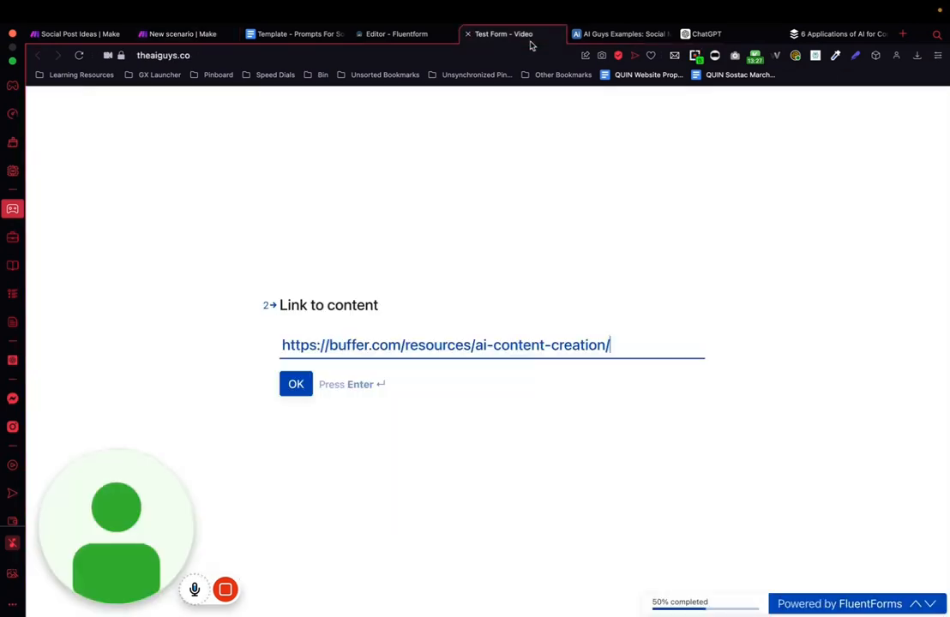
click(295, 383)
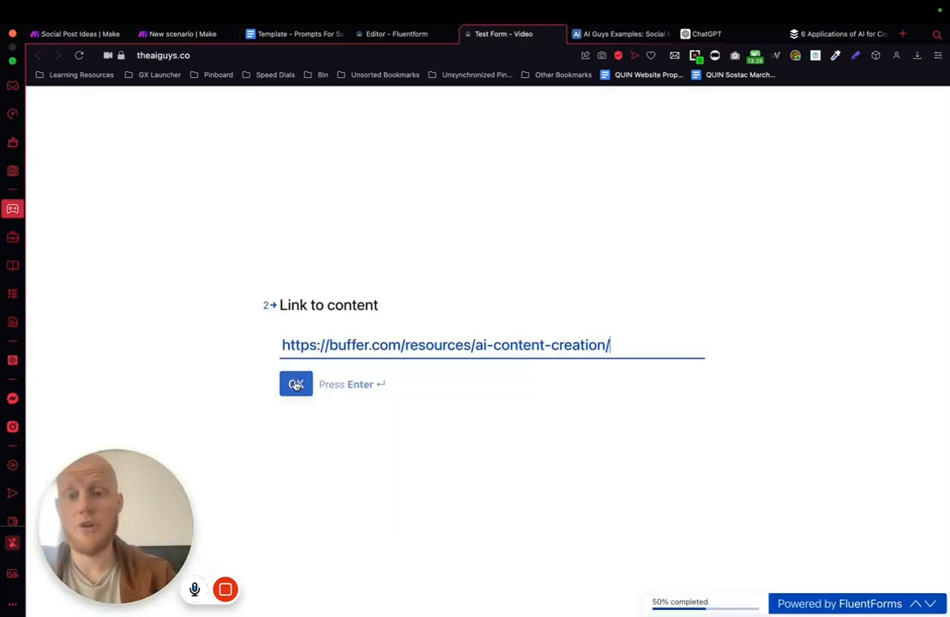
click(347, 351)
click(302, 400)
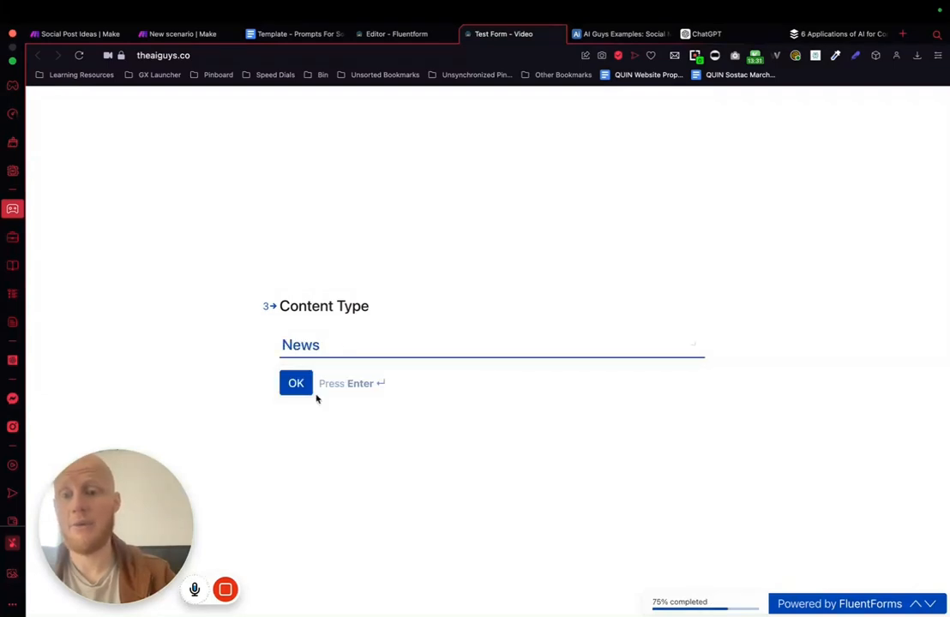
click(333, 352)
click(321, 410)
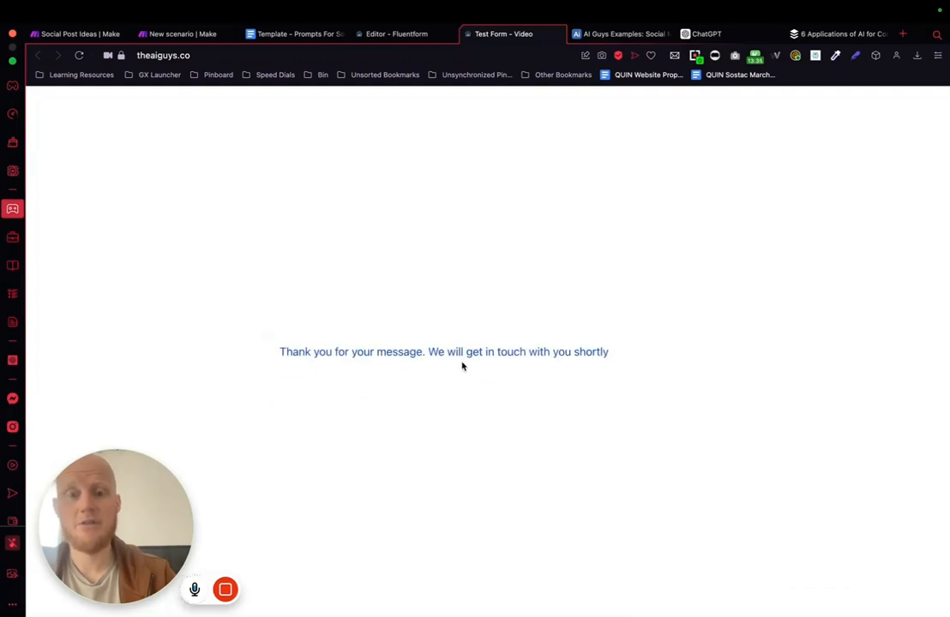
Step: Reload the test form and submit another entry, answering the content type and image questions
click(78, 55)
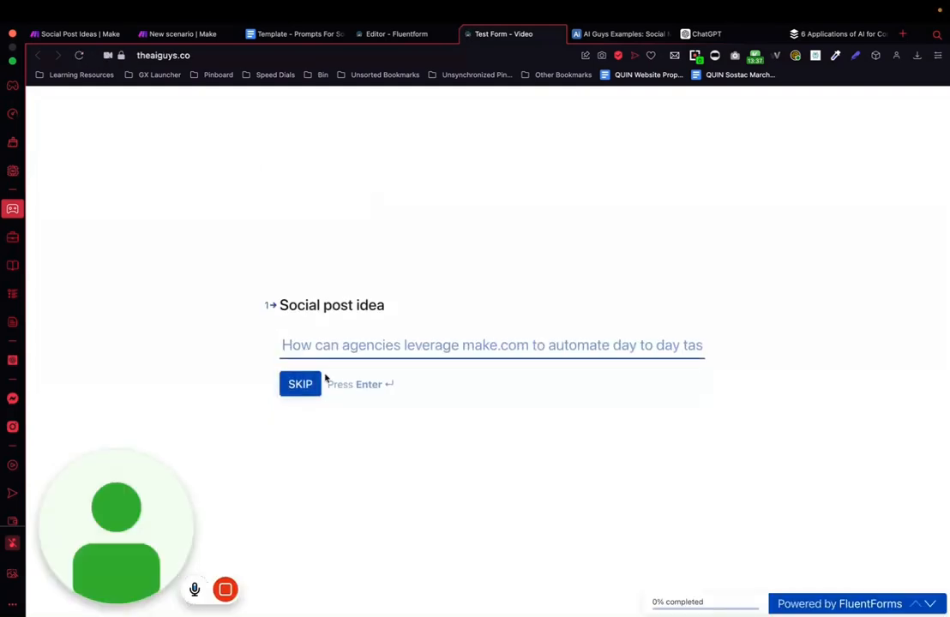
key(Return)
key(Return)
click(301, 352)
click(318, 400)
click(304, 382)
click(350, 356)
click(306, 407)
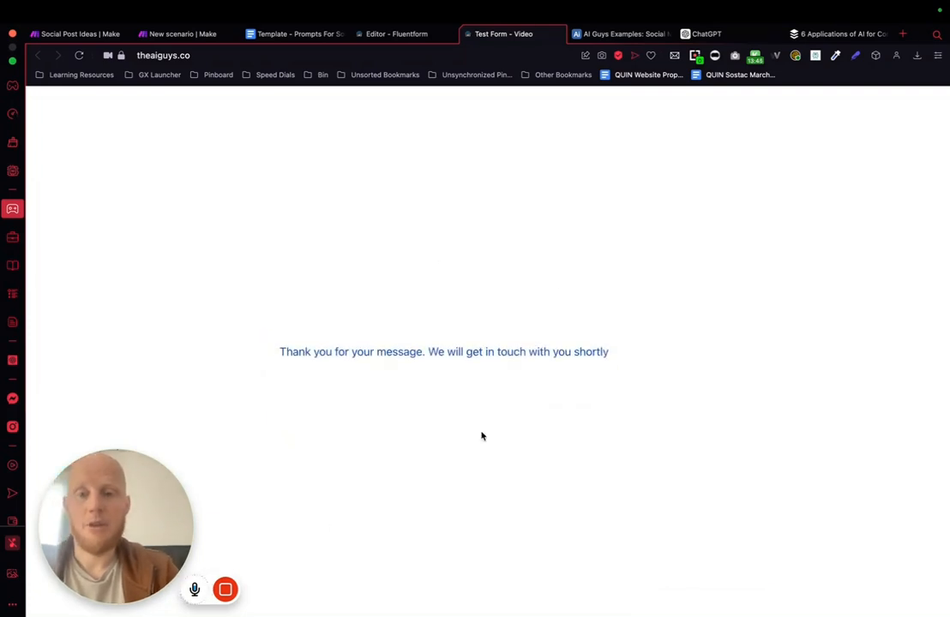
Step: Reload the test form, submit another entry with the previously copied link as the content link, and return to the Make scenario
click(78, 55)
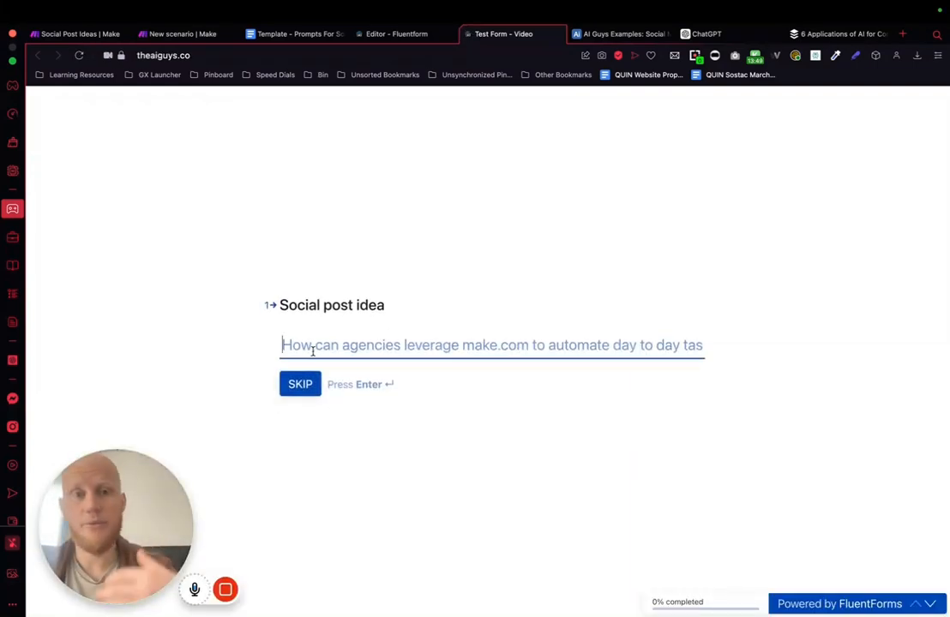
key(Return)
text(https://buffer.com/resources/ai-content-creation/)
key(Return)
click(308, 388)
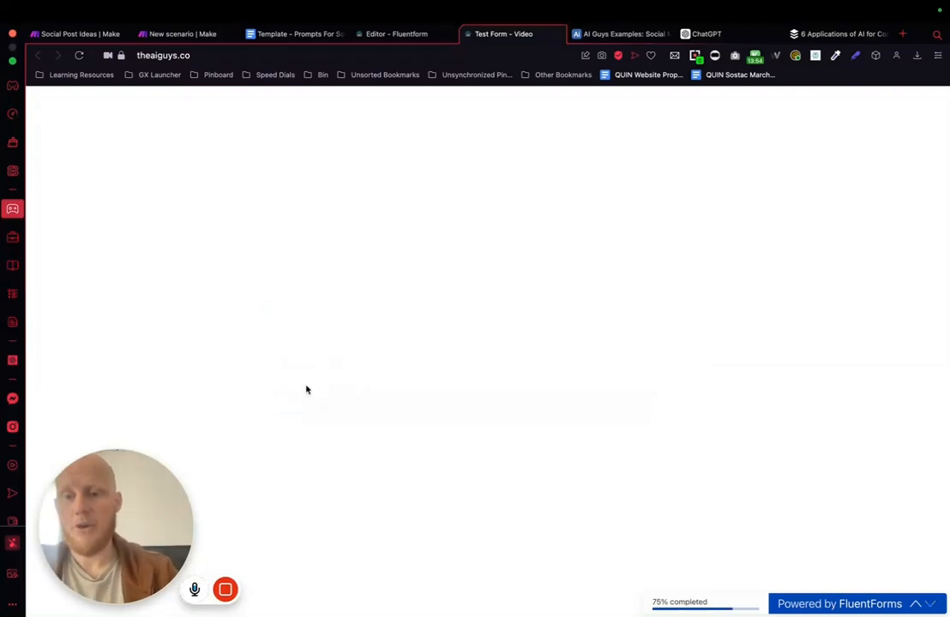
click(321, 345)
key(Return)
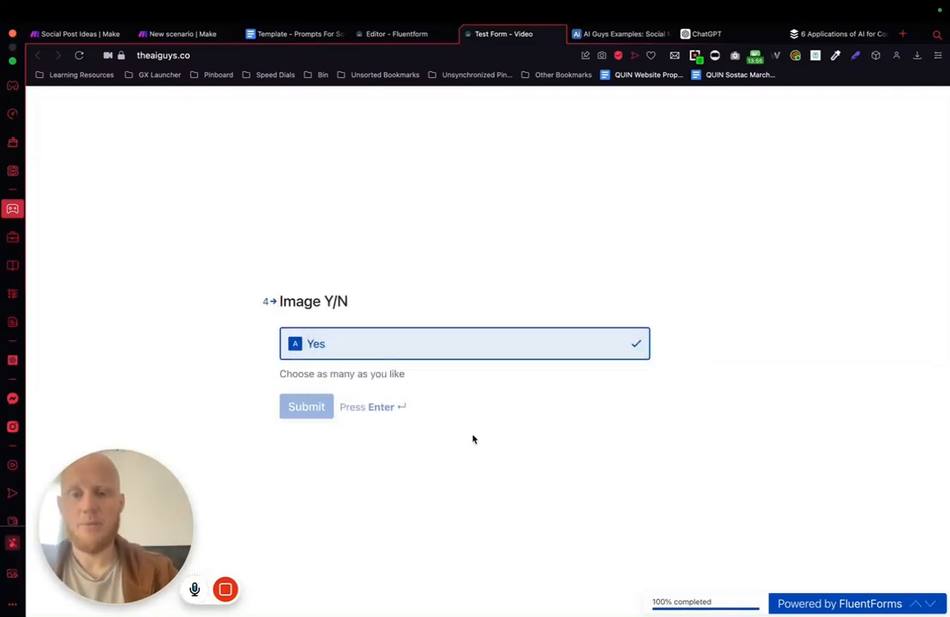
click(202, 39)
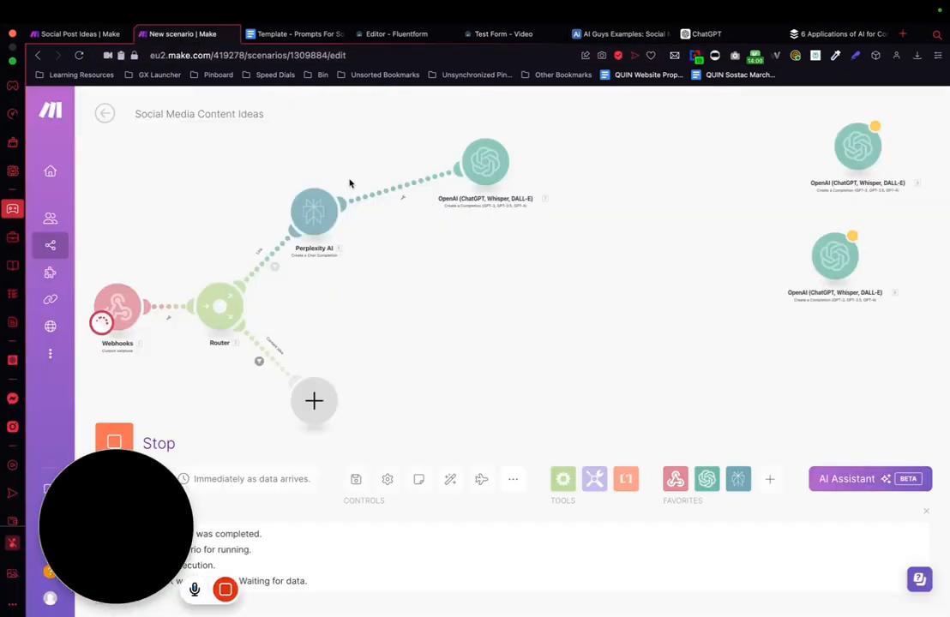
scroll(468, 326, down, 3)
drag(564, 329, 525, 326)
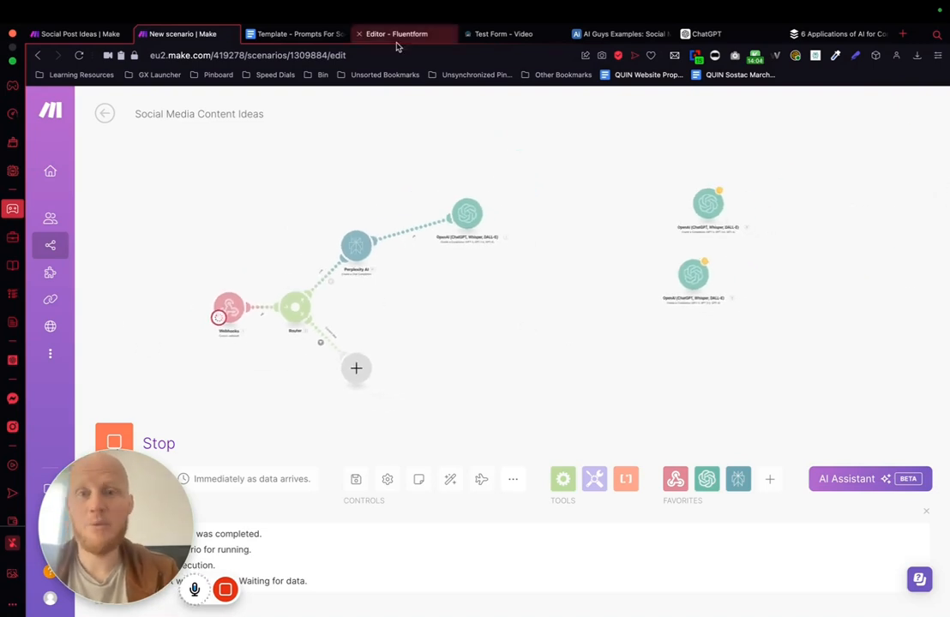
Step: Submit one more test form entry, skipping the social post idea and answering the content type and image questions, and reopen the Make scenario
click(512, 38)
key(super+r)
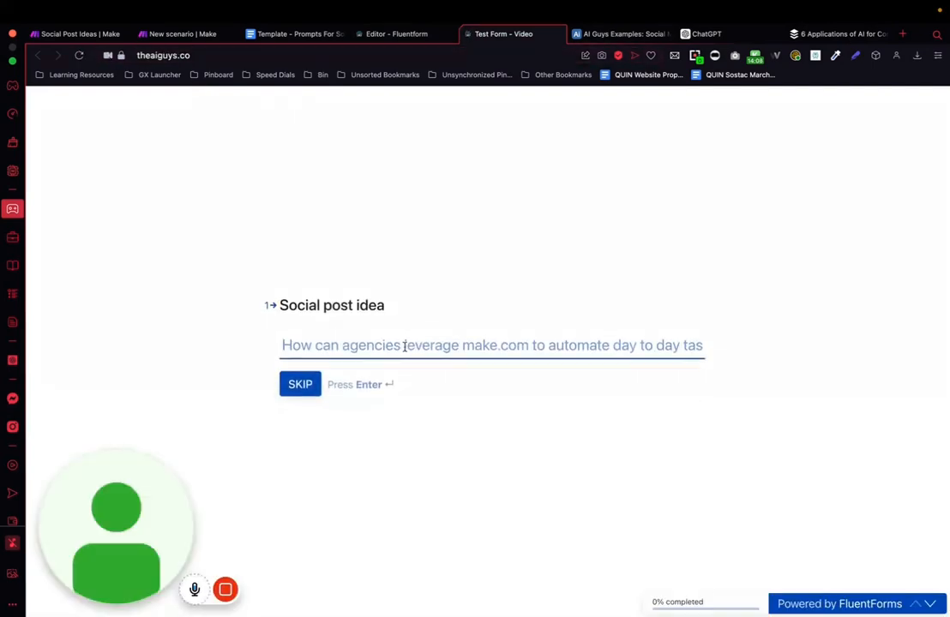
click(309, 389)
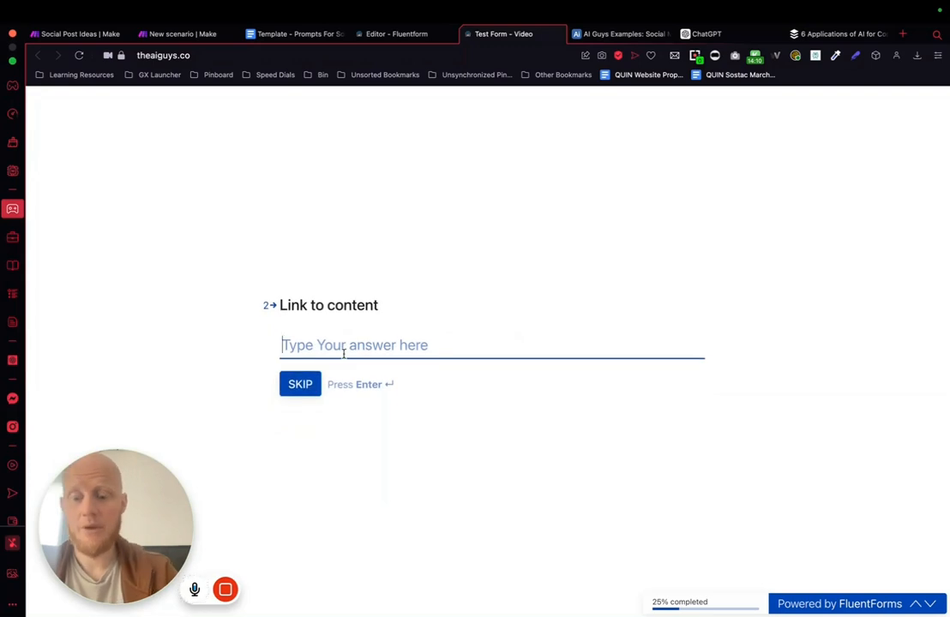
key(Return)
click(335, 345)
click(336, 401)
click(323, 348)
click(310, 405)
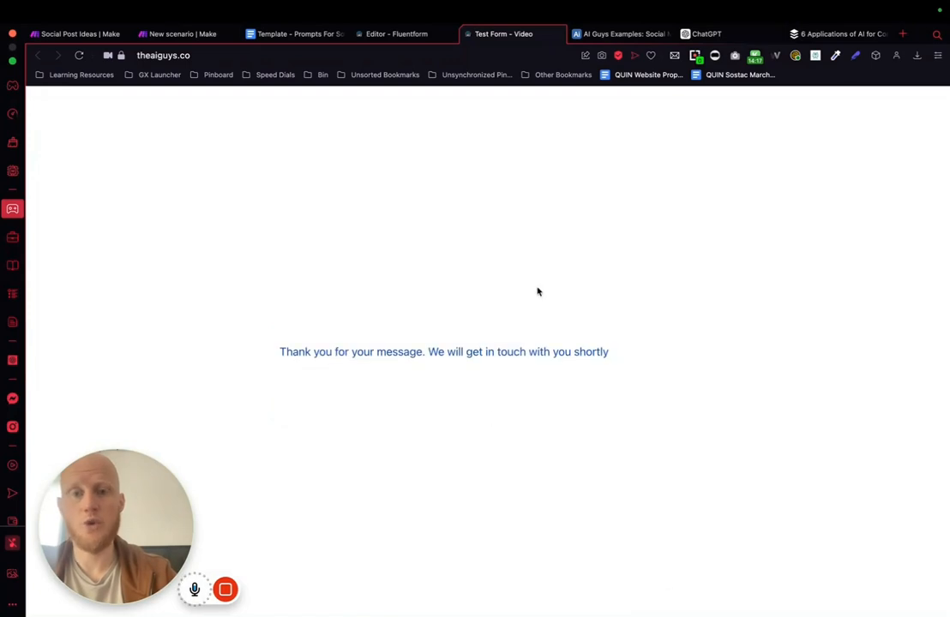
click(191, 37)
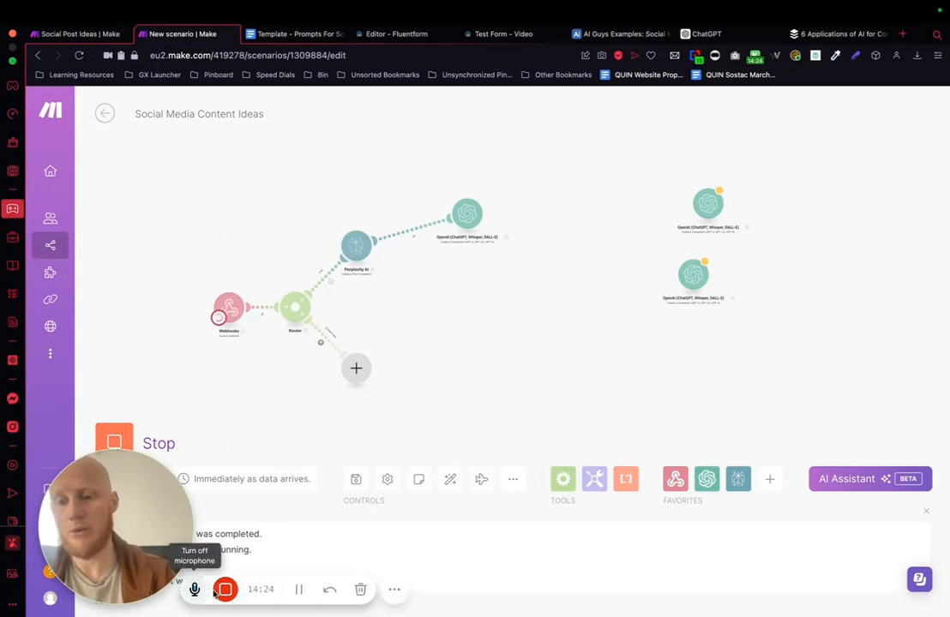
click(298, 590)
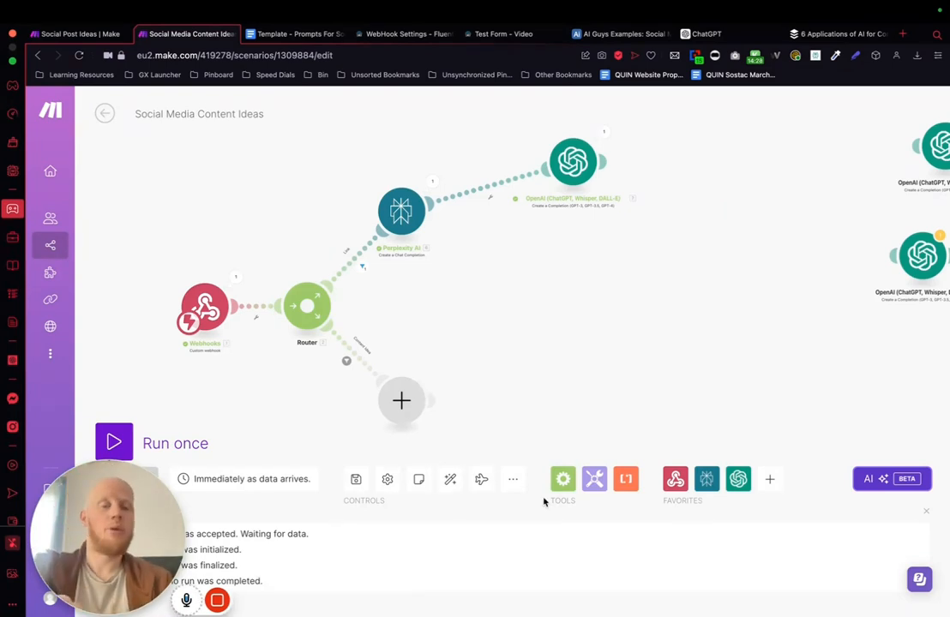
Step: Move the OpenAI module that follows Perplexity AI closer to it on the scenario canvas
scroll(600, 290, up, 2)
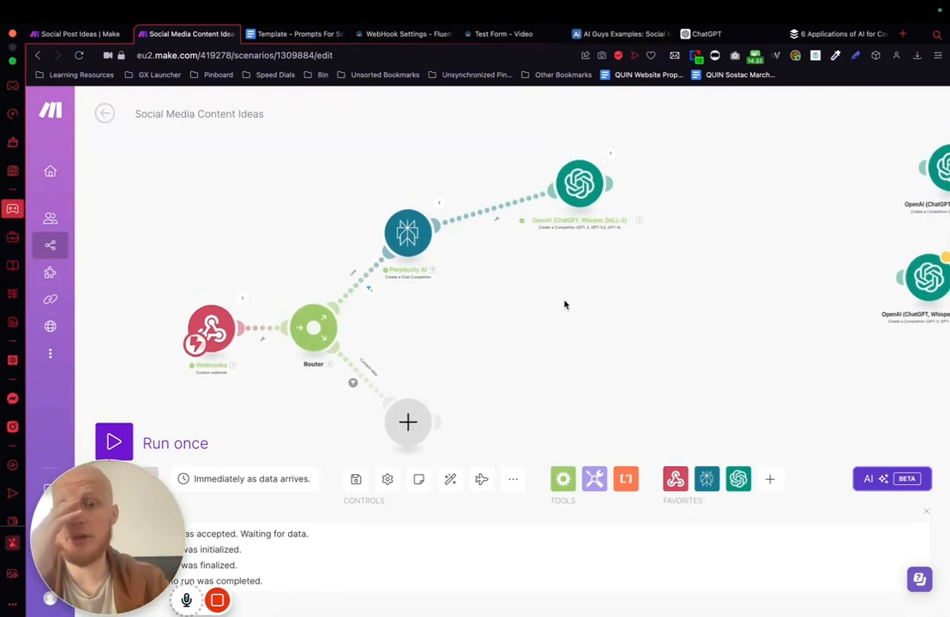
drag(579, 192, 538, 175)
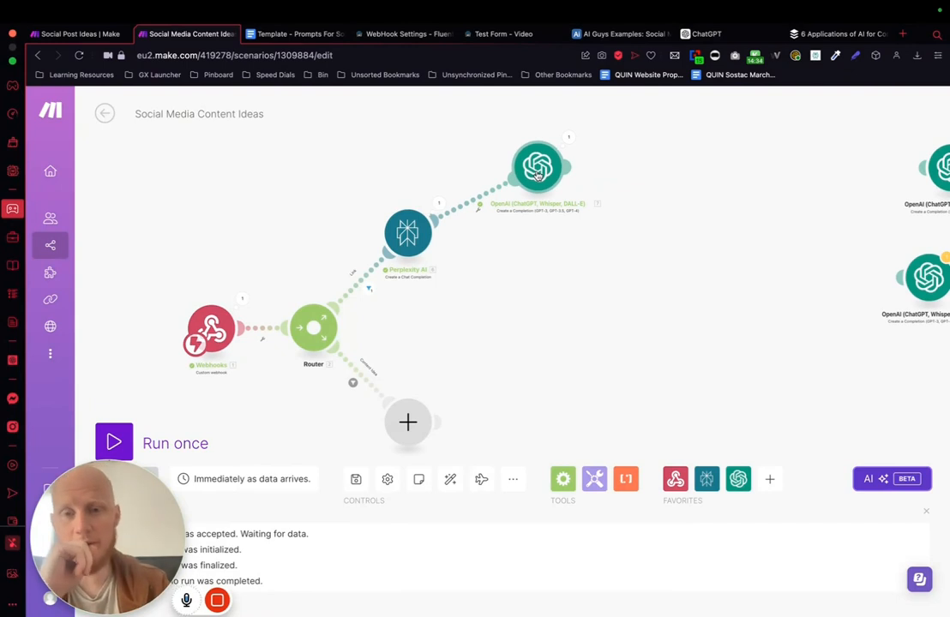
scroll(671, 255, up, 2)
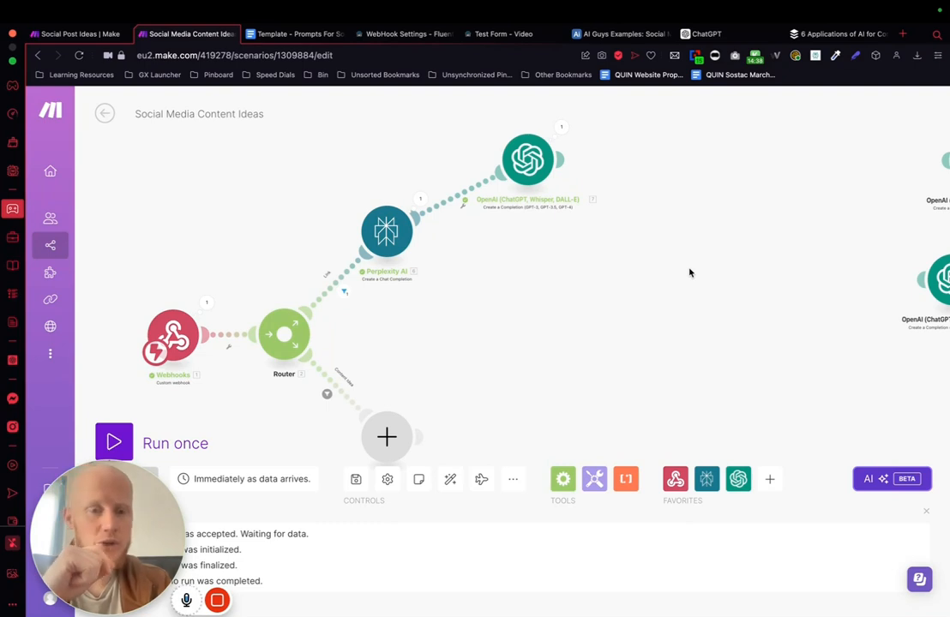
drag(614, 267, 687, 286)
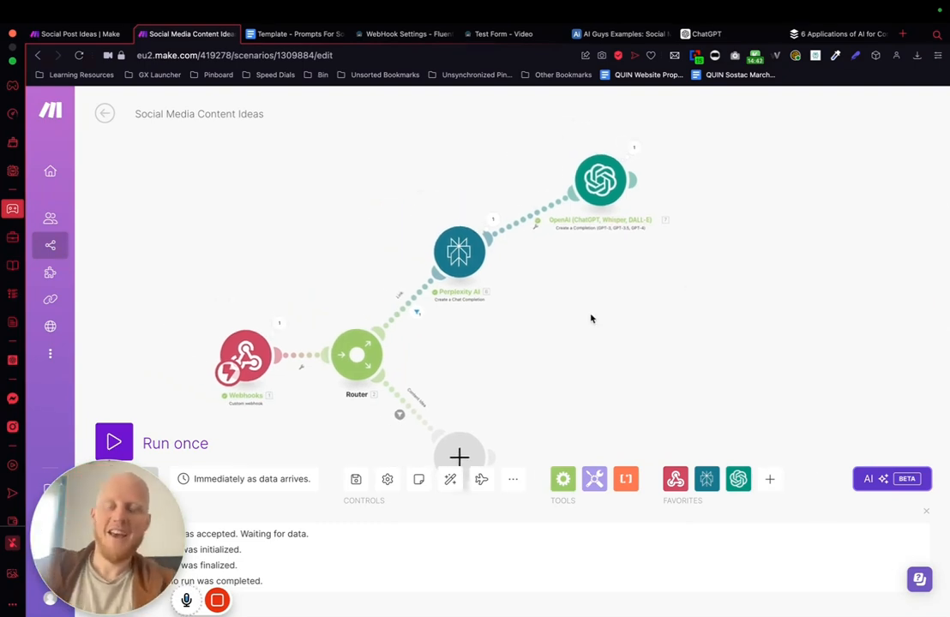
drag(590, 319, 598, 321)
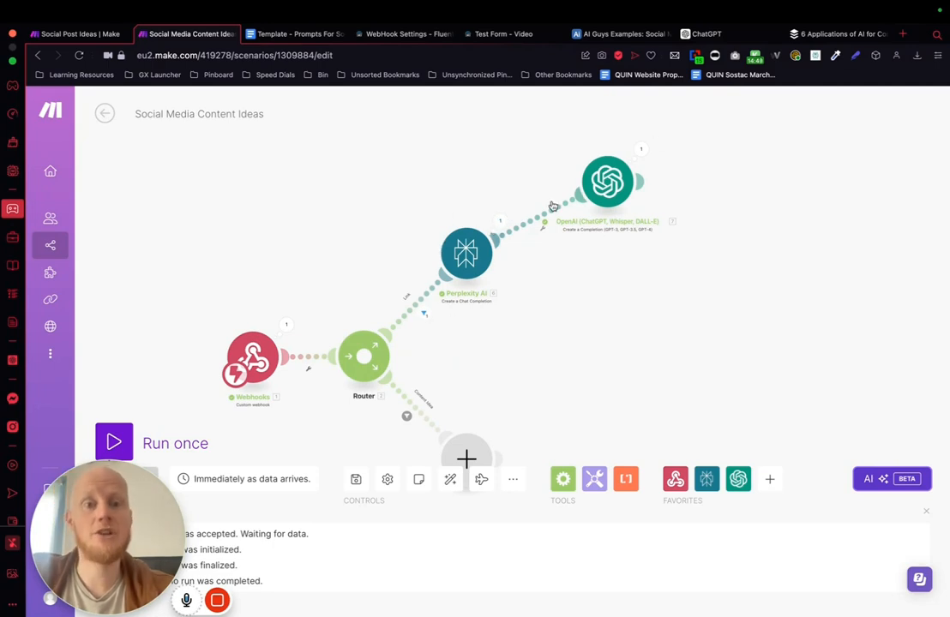
Step: Inspect the connected OpenAI module's run data, expanding the first input message and the output result
click(608, 181)
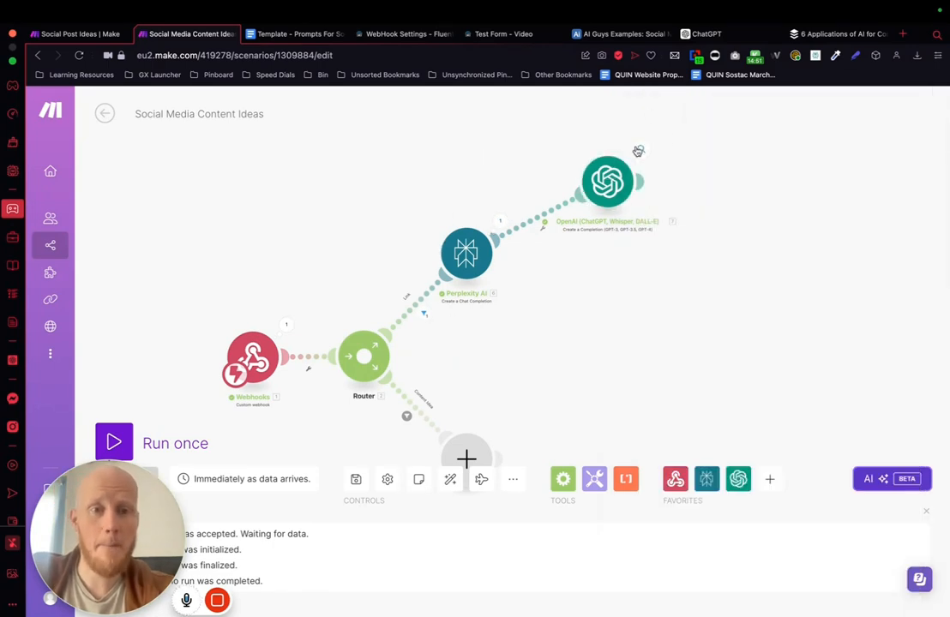
click(635, 150)
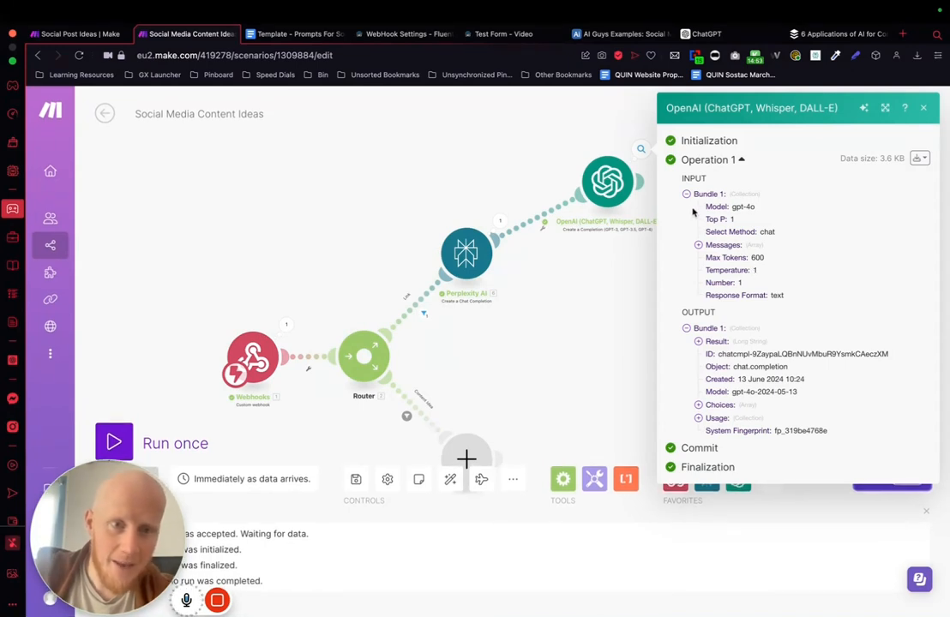
click(699, 246)
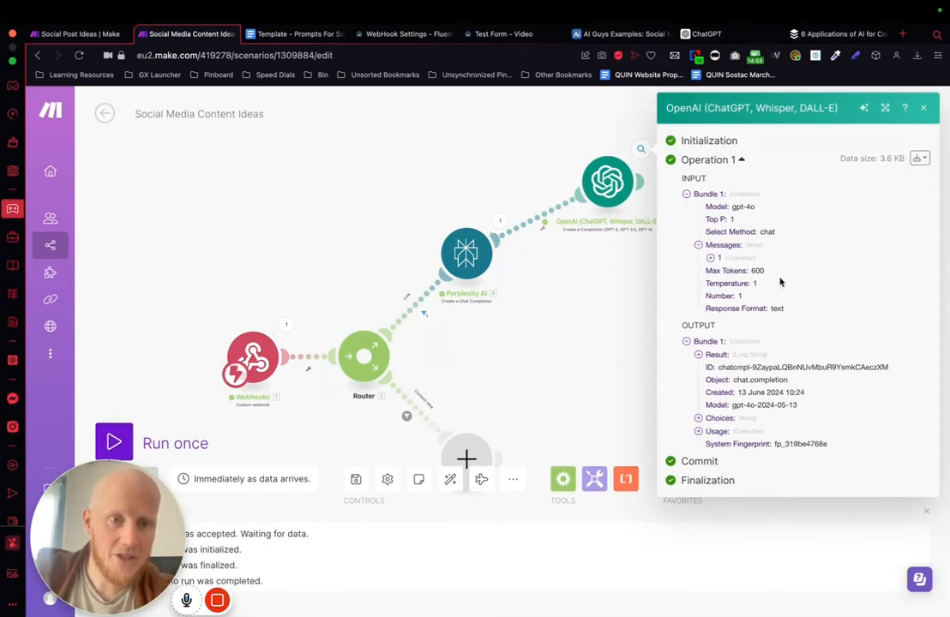
click(710, 258)
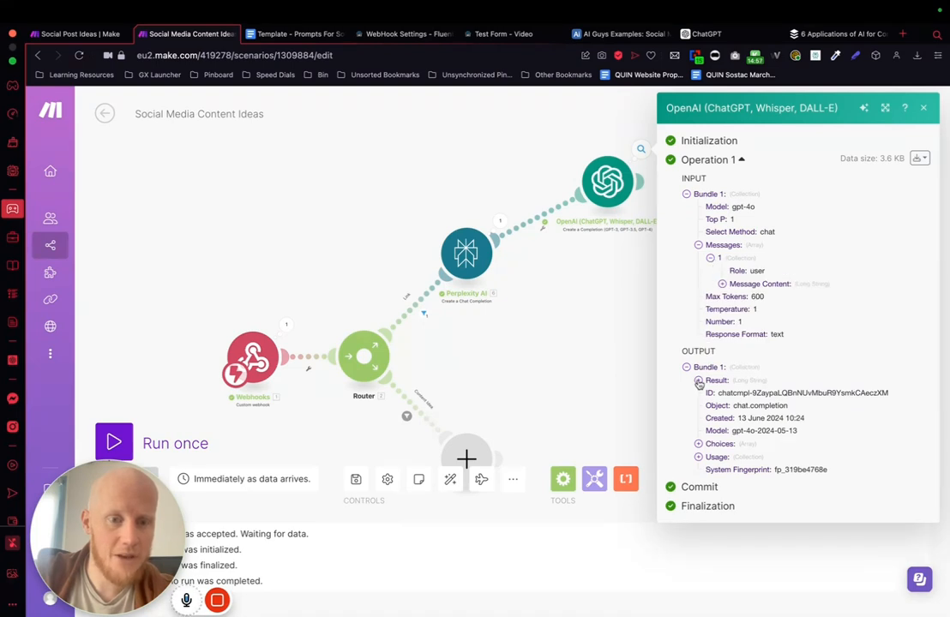
click(697, 380)
Step: Read through the generated Facebook post, including the image suggestion and schedule sections after the caption, and close the run data
scroll(700, 377, down, 2)
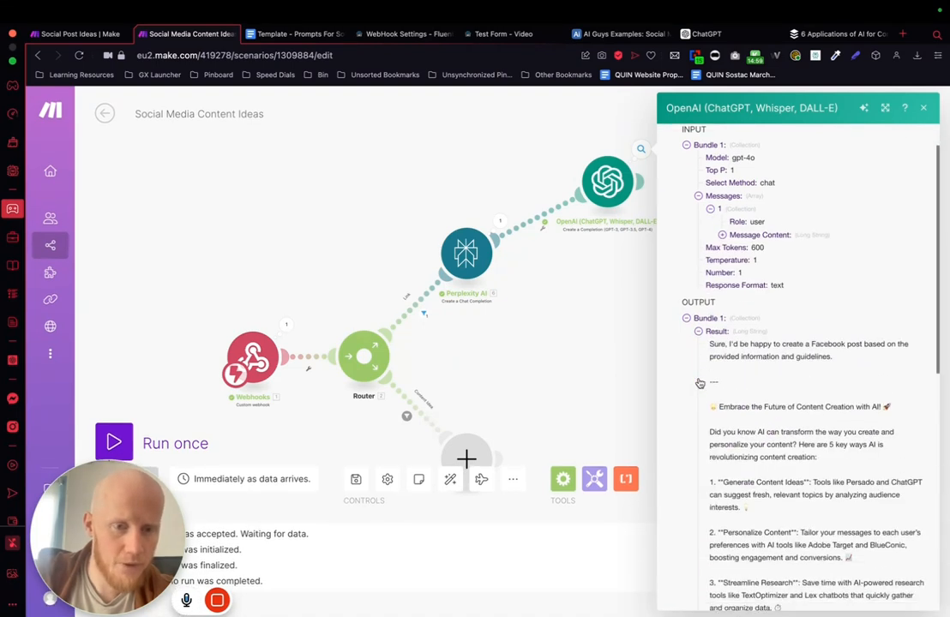
scroll(811, 258, down, 1)
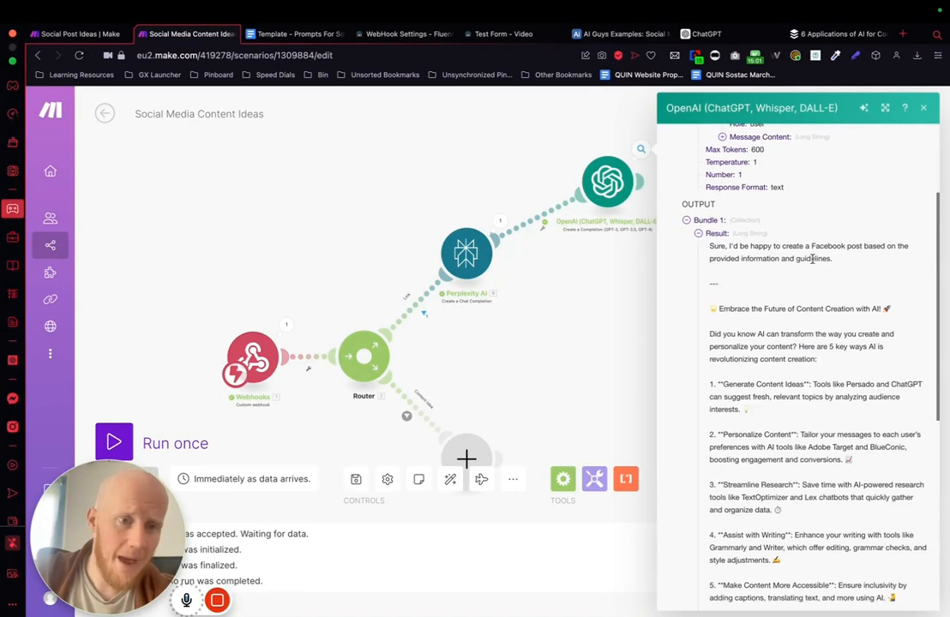
scroll(737, 283, down, 7)
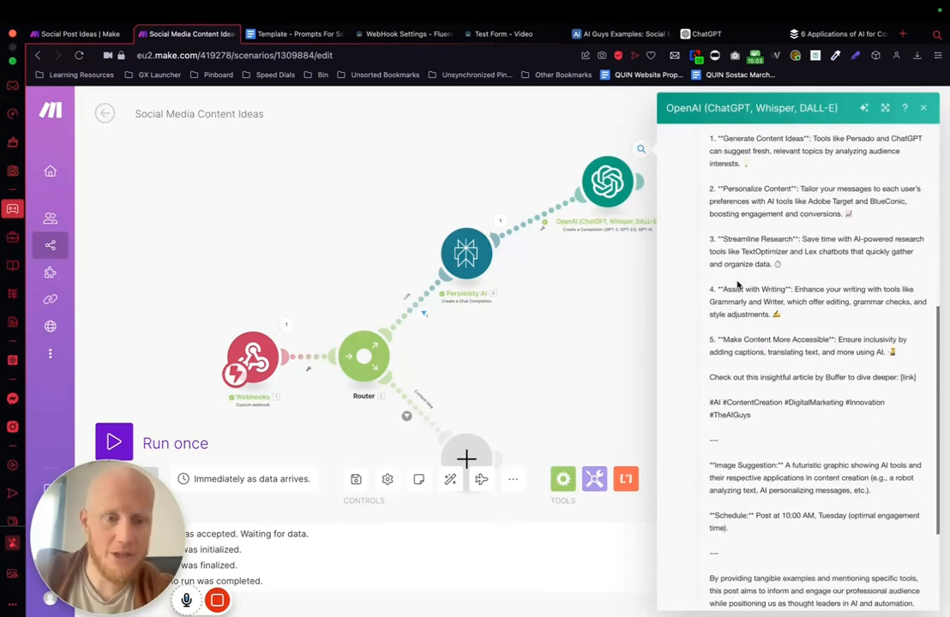
scroll(728, 257, up, 6)
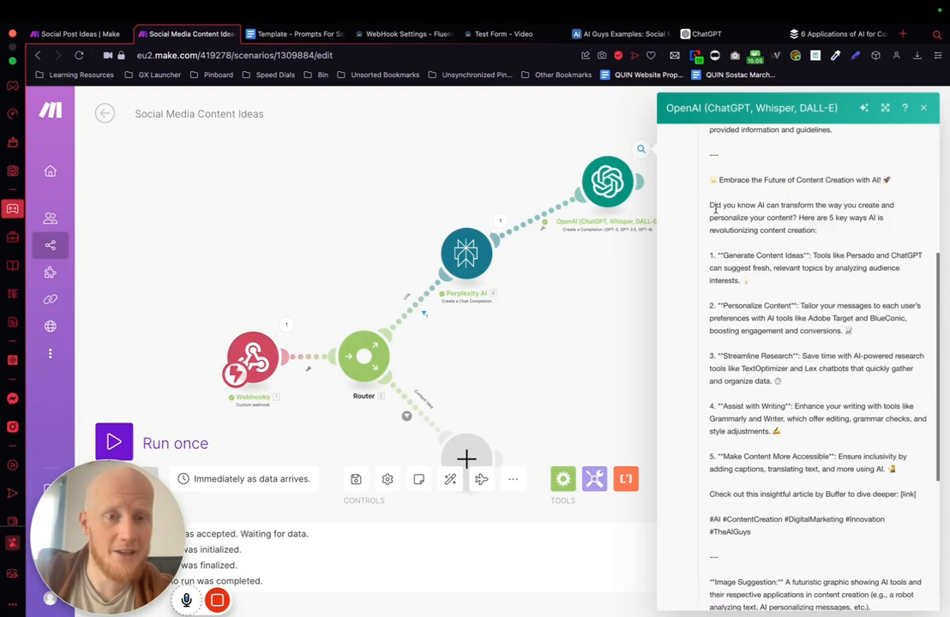
scroll(713, 152, up, 2)
scroll(714, 162, down, 7)
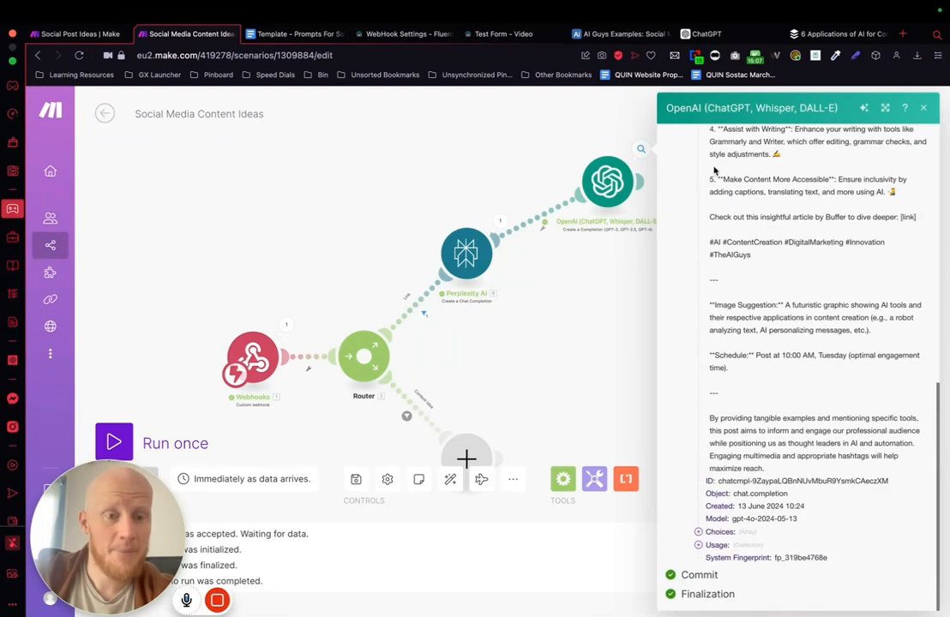
drag(708, 306, 873, 505)
click(743, 317)
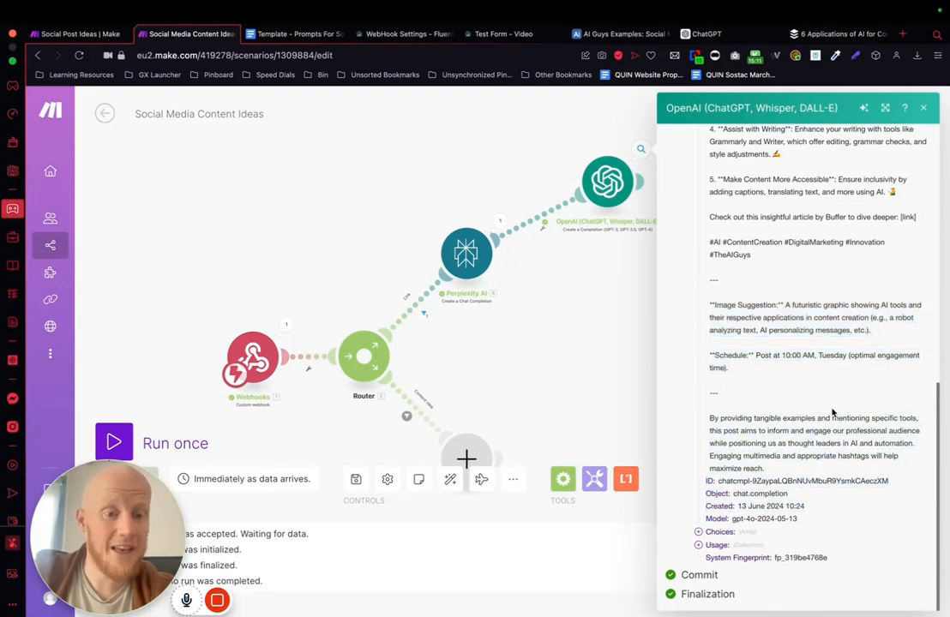
drag(709, 306, 872, 388)
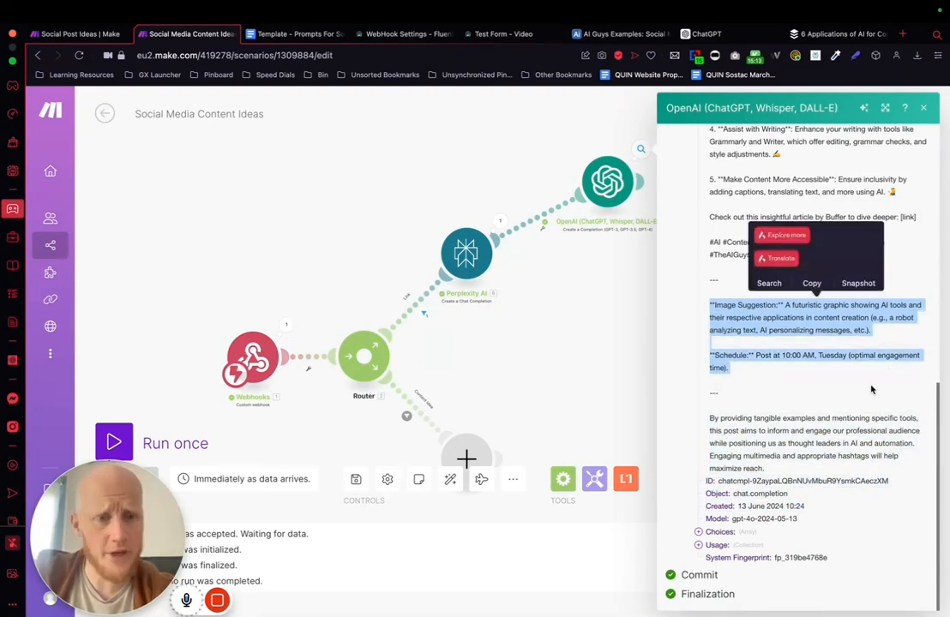
click(533, 337)
Step: Append "Only provide me with the social media post caption, nothing else please." to the end of the connected OpenAI module's message content
click(607, 181)
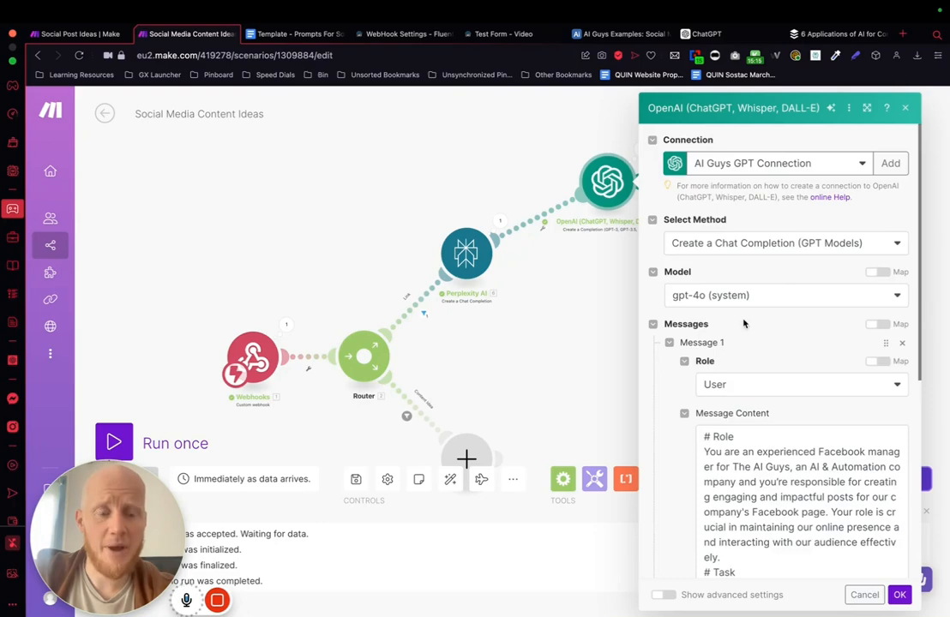
scroll(784, 311, down, 10)
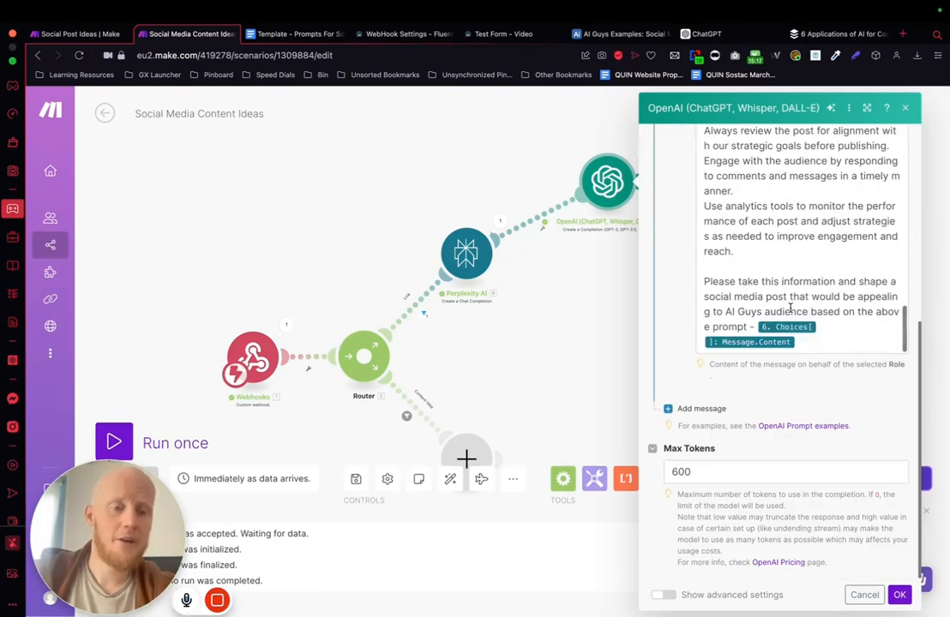
click(735, 268)
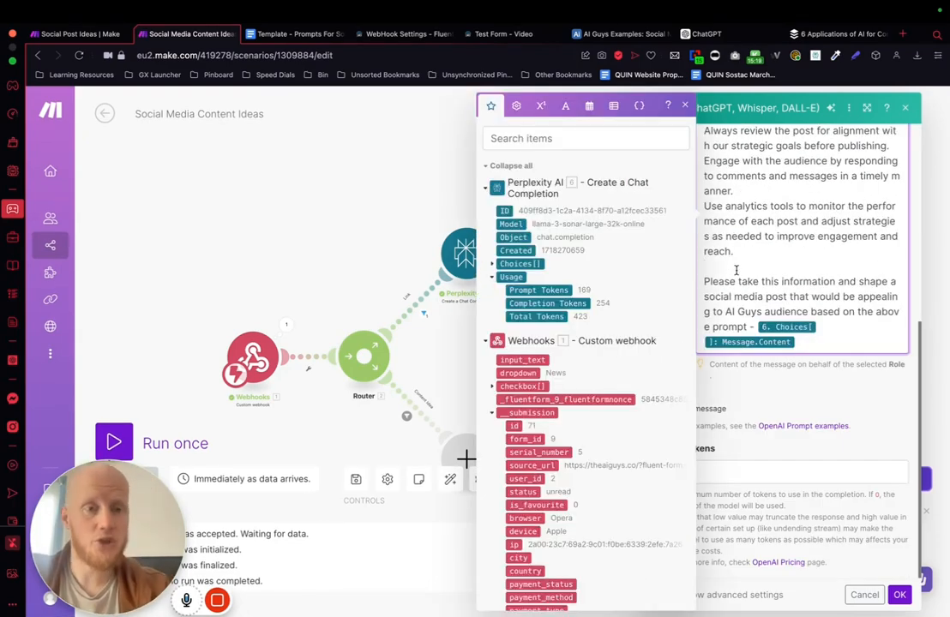
click(810, 342)
key(Return)
key(Return)
text(Only pro)
text(vide me with the social)
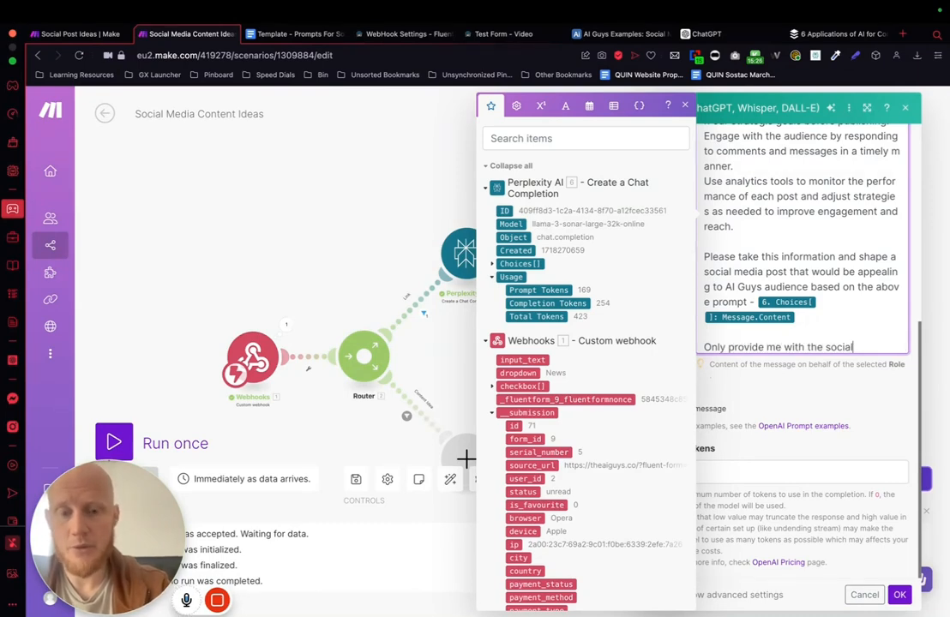
text( media post c)
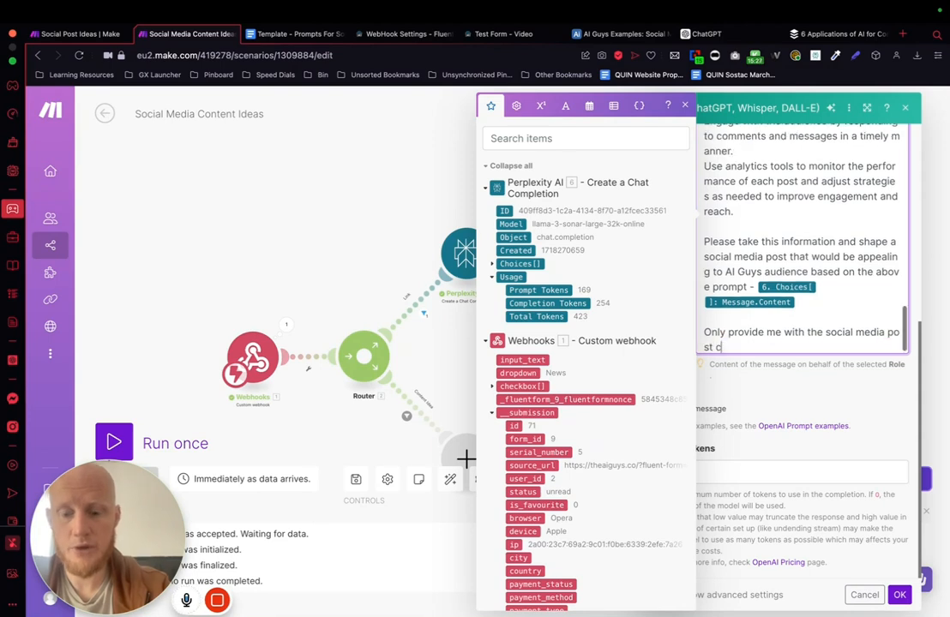
text(aption, nothing else please.)
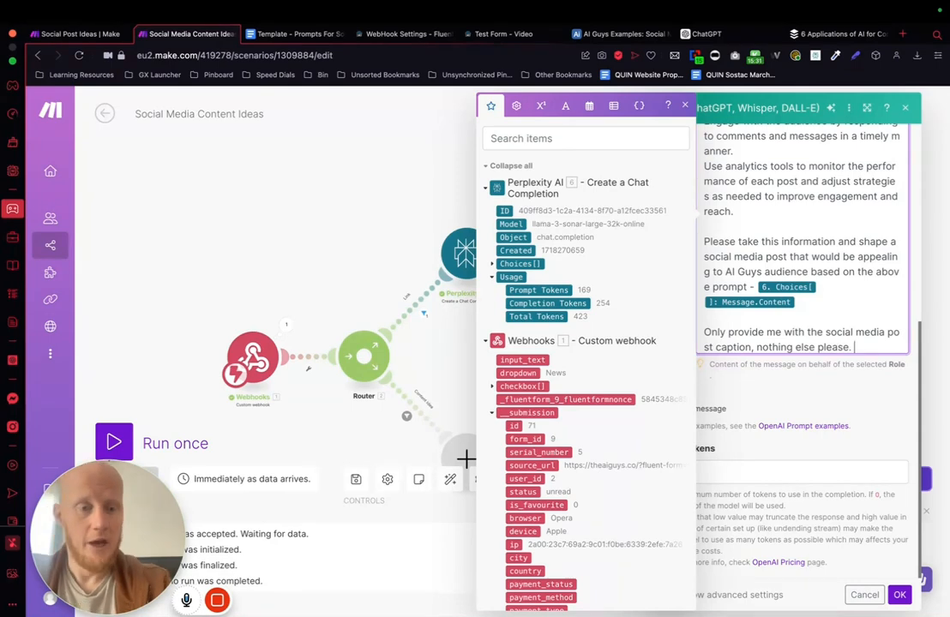
click(777, 392)
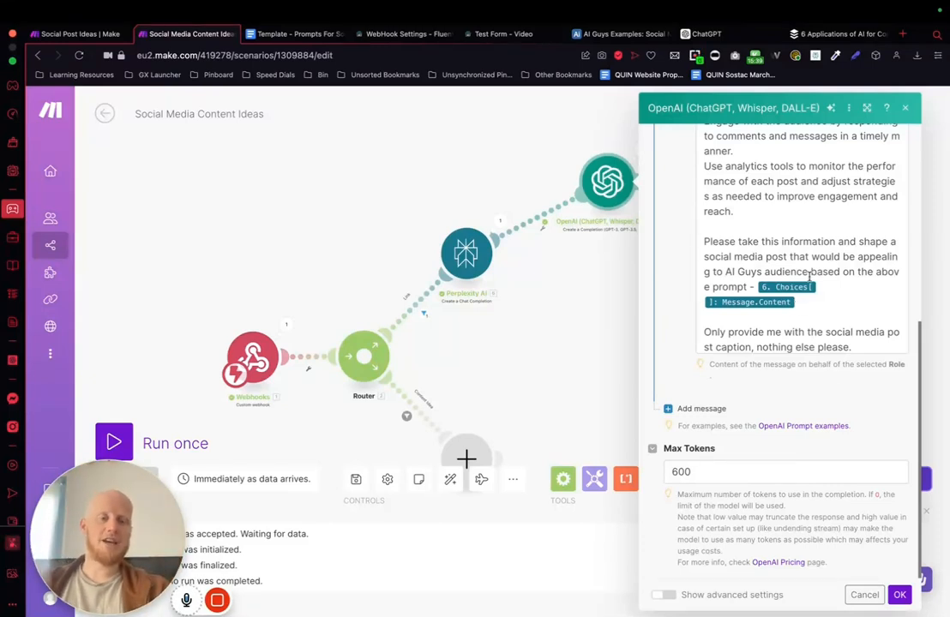
Step: Show the connected OpenAI module's advanced settings, set its Temperature to 0.8 and save the module
scroll(809, 274, up, 10)
scroll(809, 274, down, 9)
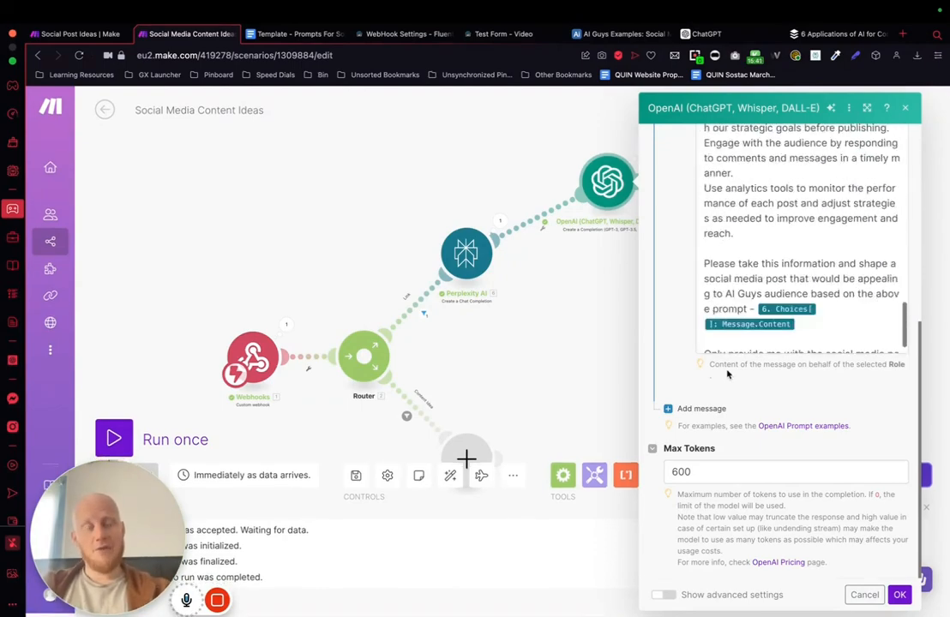
click(664, 594)
scroll(758, 383, down, 6)
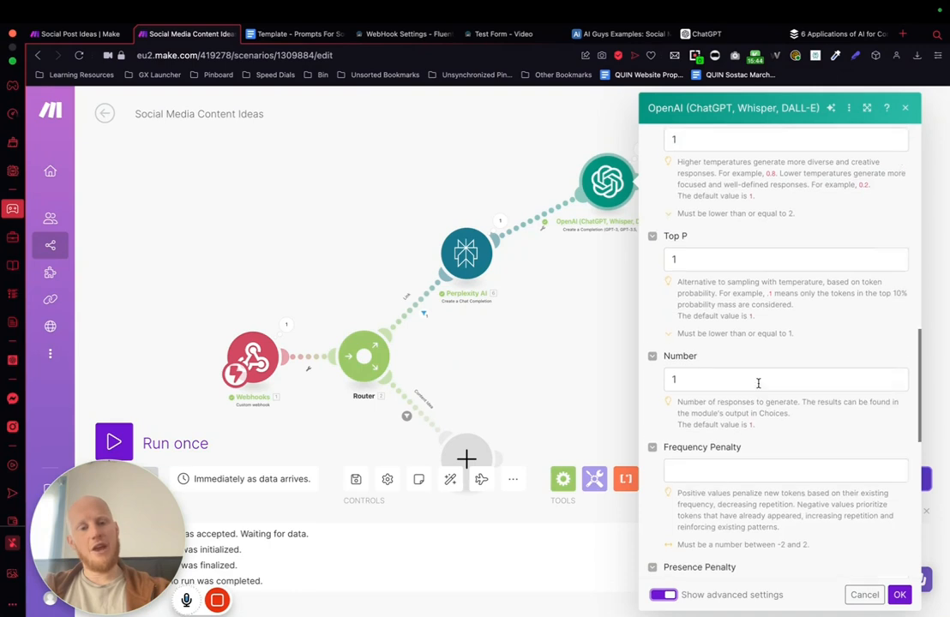
scroll(757, 383, up, 3)
click(701, 305)
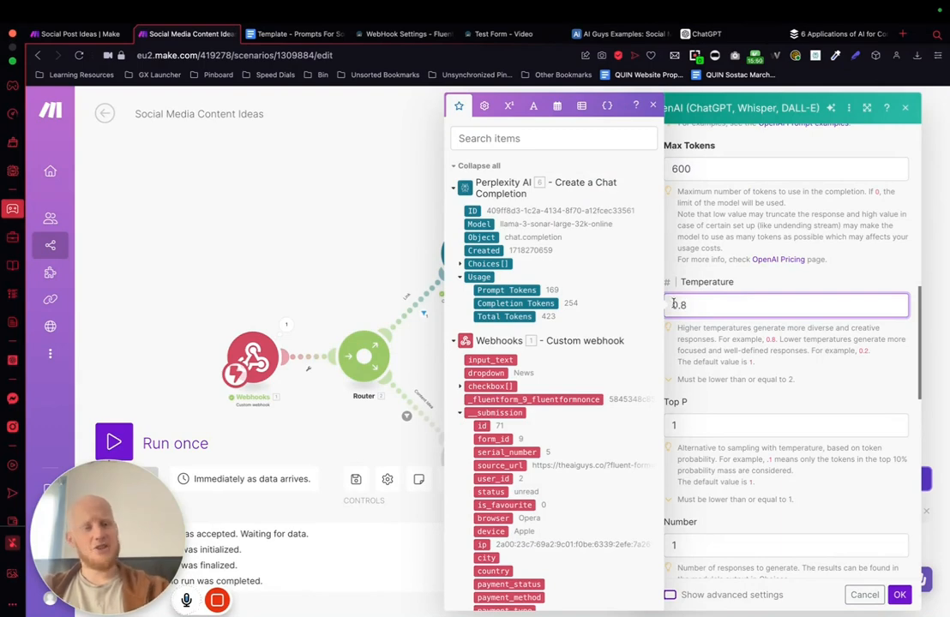
text(0.8)
click(722, 203)
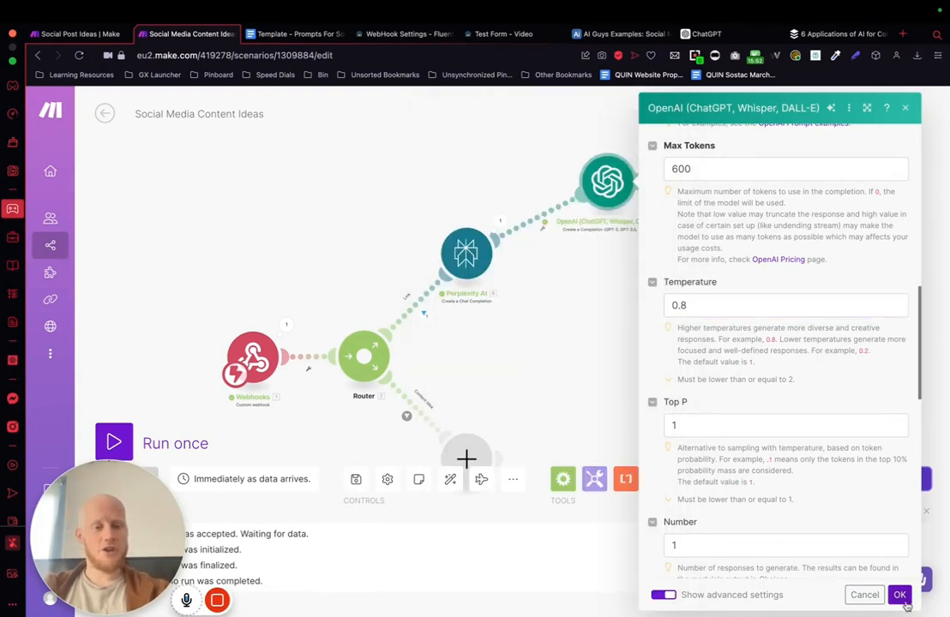
click(899, 595)
Step: Unlink the OpenAI module from Perplexity AI and move it clear of the connected modules
drag(604, 183, 683, 163)
drag(709, 259, 597, 282)
scroll(591, 285, down, 3)
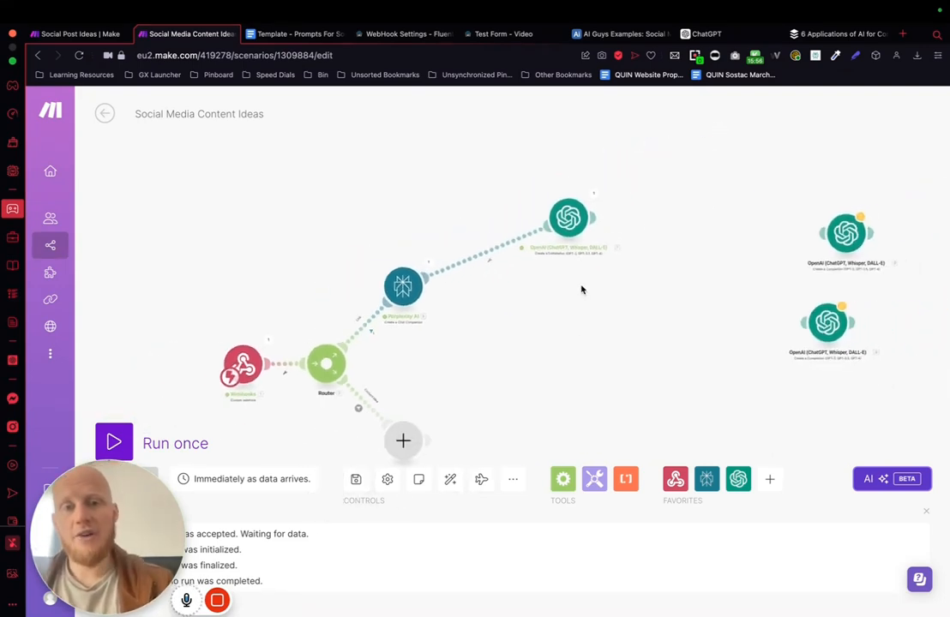
drag(554, 244, 548, 206)
right_click(468, 228)
click(500, 256)
drag(530, 185, 570, 185)
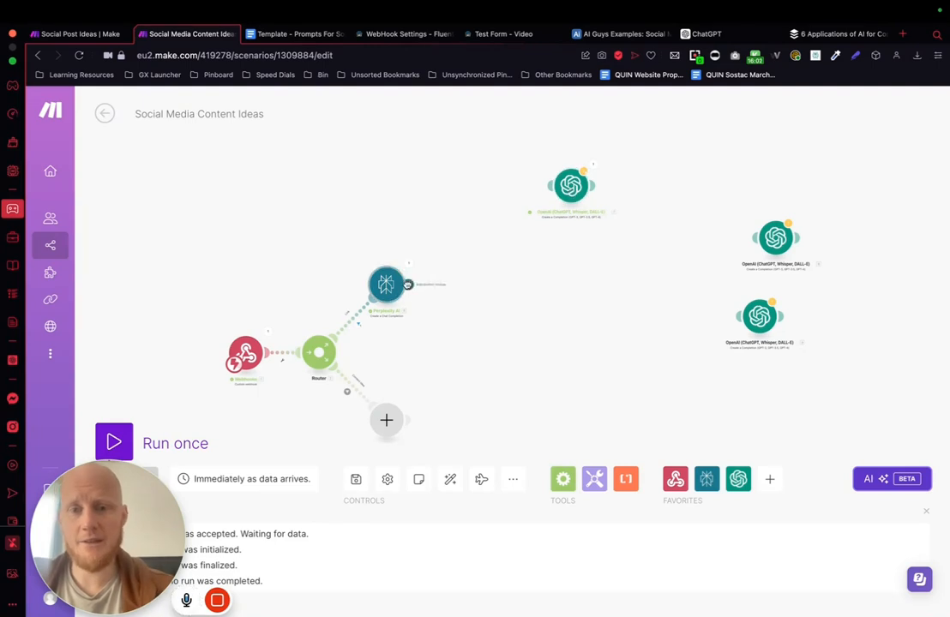
Step: Add a Router after Perplexity AI and space it and its two empty branches farther out
click(410, 284)
text(rout)
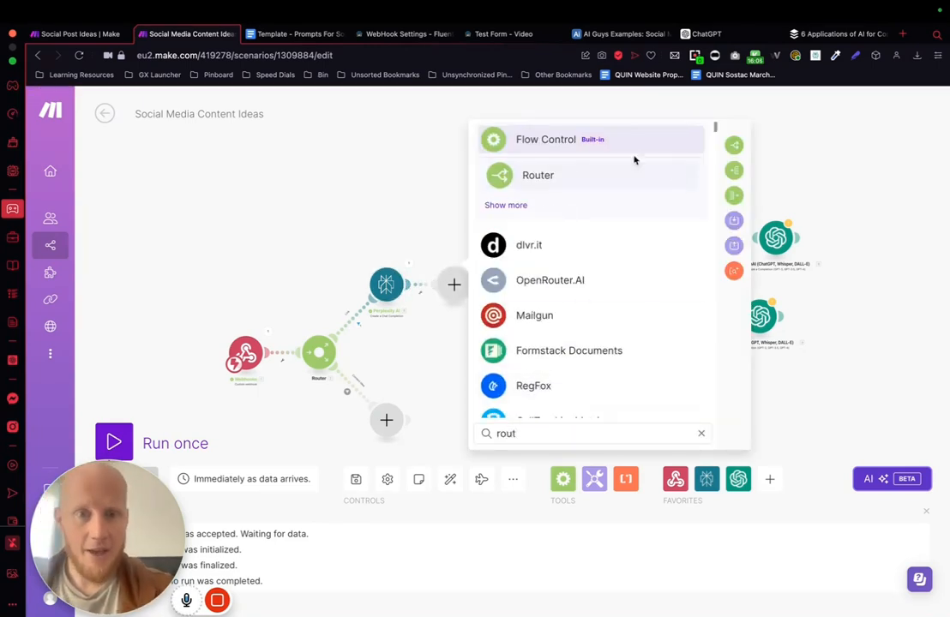
click(554, 174)
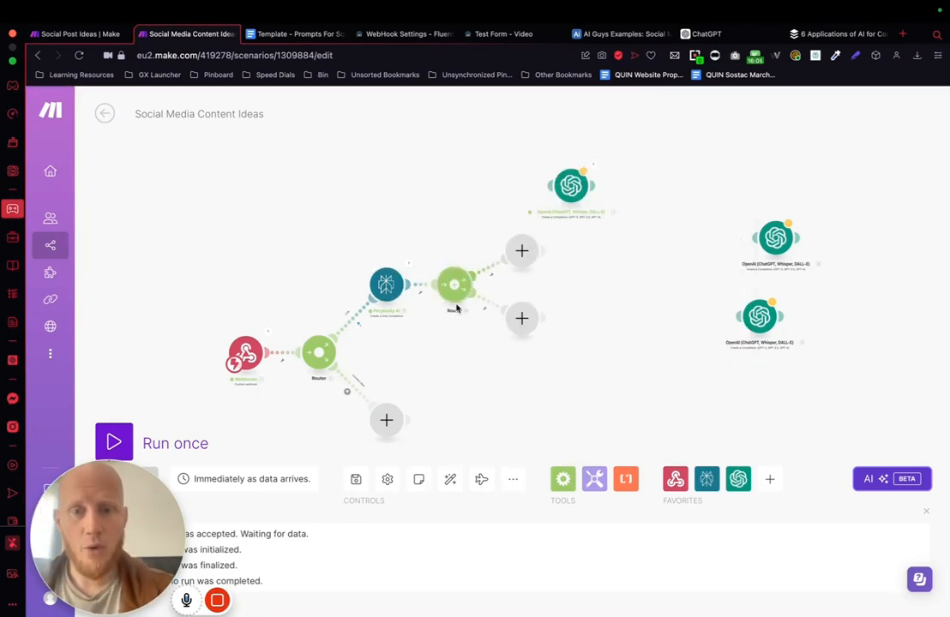
drag(458, 291, 478, 292)
drag(520, 258, 554, 258)
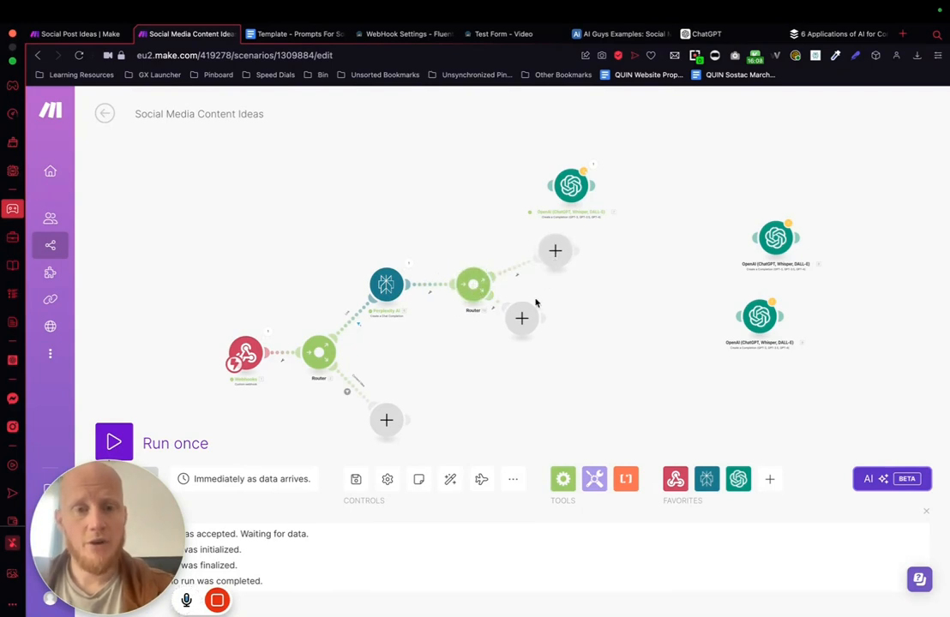
drag(521, 320, 554, 319)
Step: Delete both empty placeholder modules attached to the new router
right_click(555, 319)
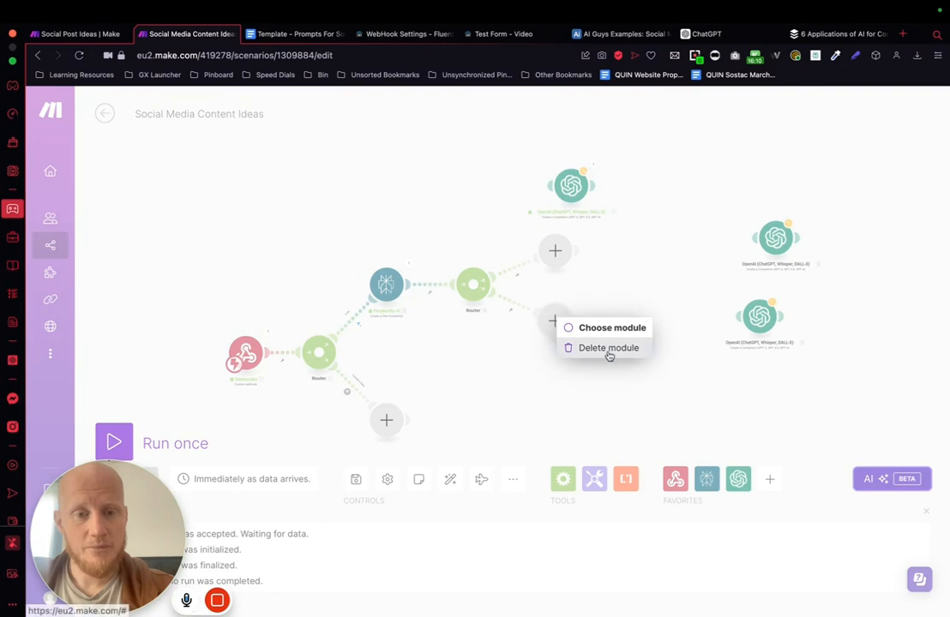
click(606, 347)
right_click(555, 253)
click(600, 286)
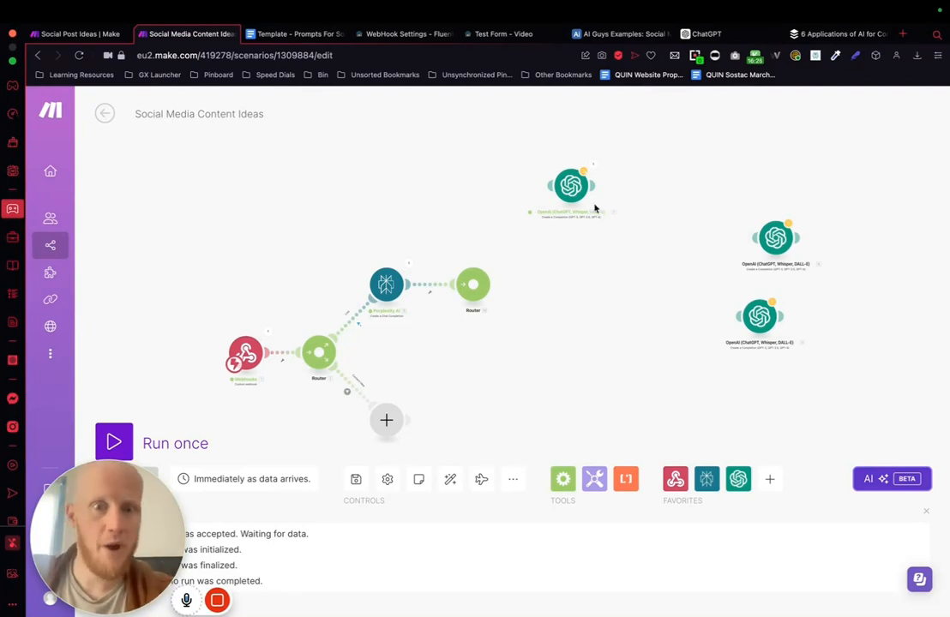
Step: Connect the configured OpenAI module to the new router and rename it Facebook
drag(564, 183, 547, 169)
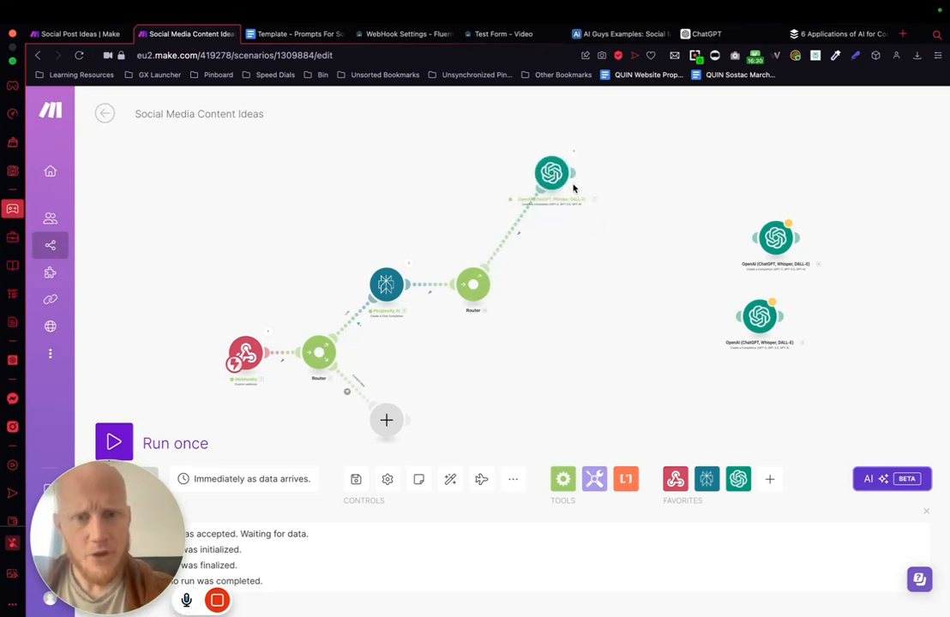
click(554, 175)
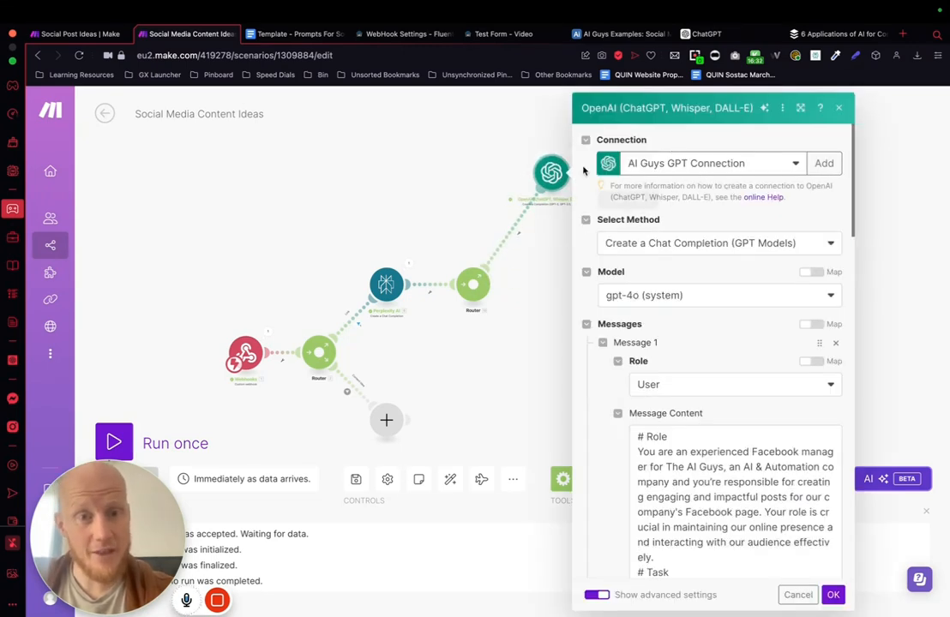
key(Escape)
right_click(555, 176)
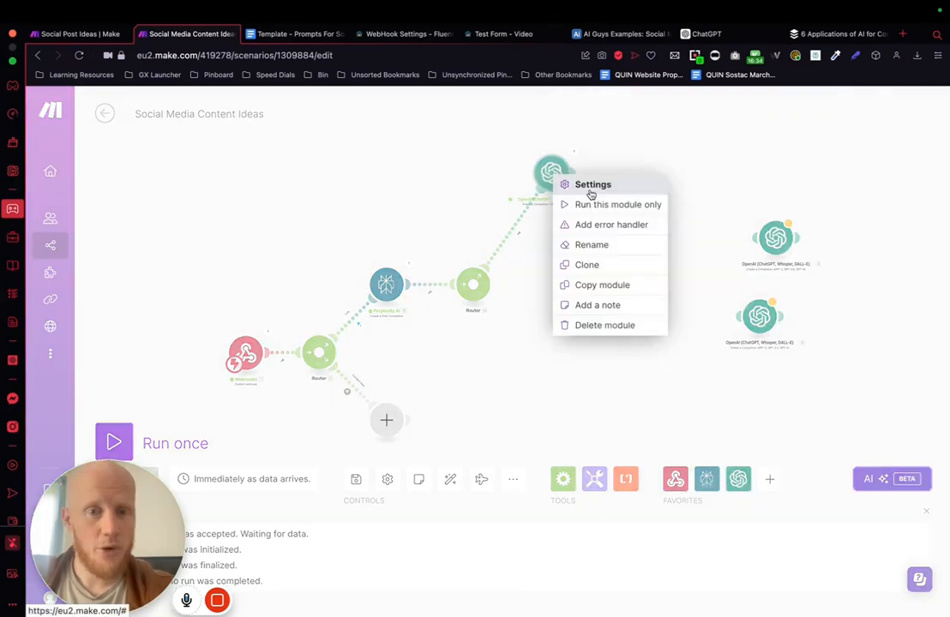
click(606, 244)
text(Facebook)
key(Return)
Step: Connect the upper loose OpenAI module to the router after Perplexity AI and rename it LinkedIn
drag(769, 247, 566, 291)
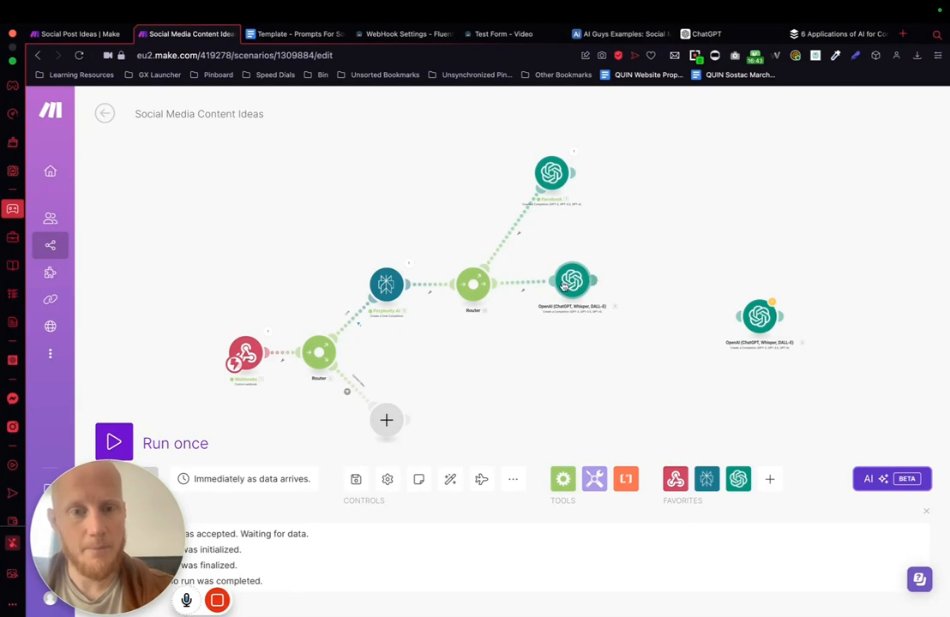
right_click(569, 282)
click(605, 356)
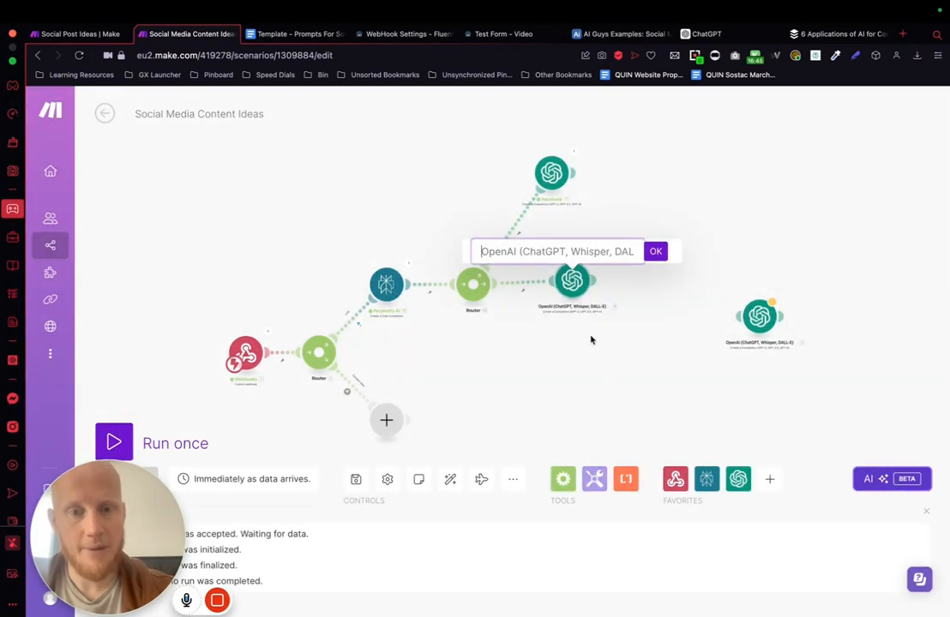
text(LinkedIn)
key(Return)
Step: Connect the last loose OpenAI module to the same router as "Insta" and auto-align the scenario's modules
drag(760, 317, 541, 324)
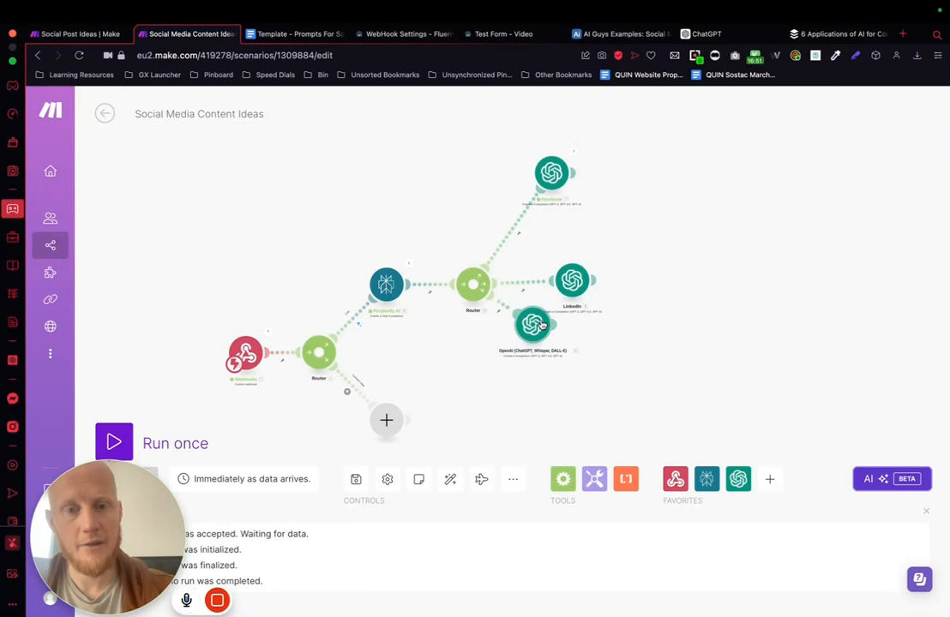
right_click(541, 324)
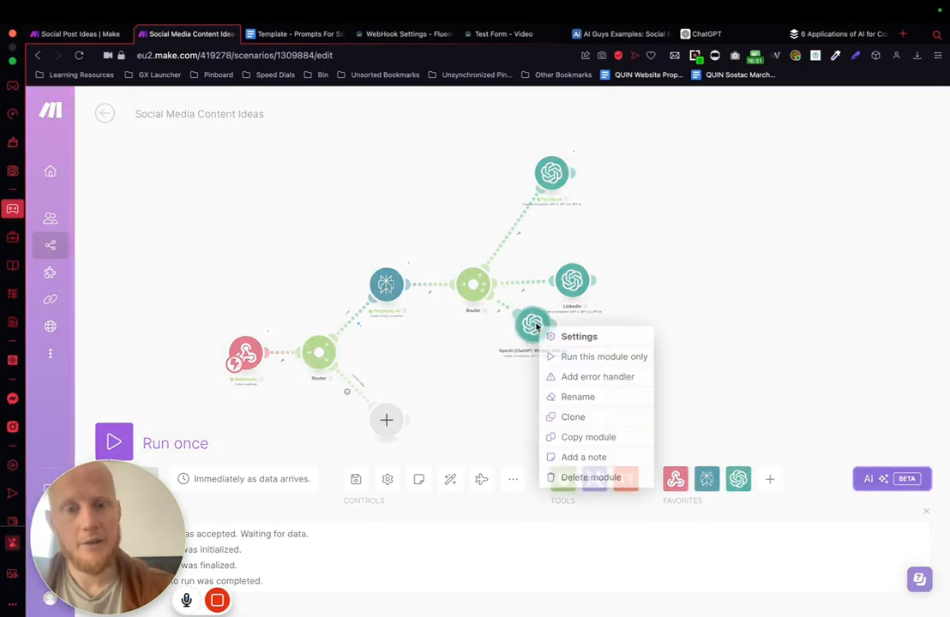
click(583, 396)
key(BackSpace)
text(Insta)
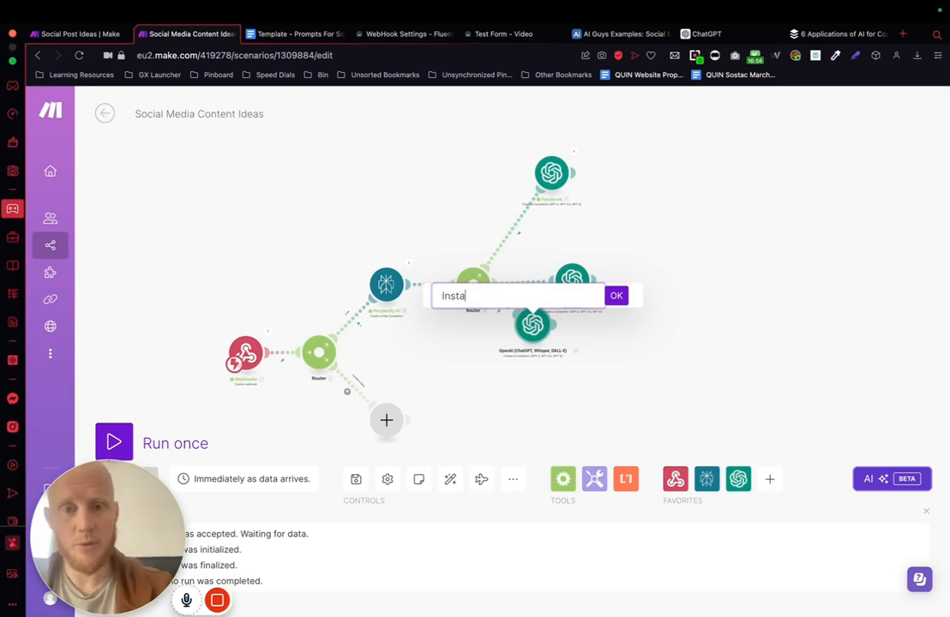
key(Return)
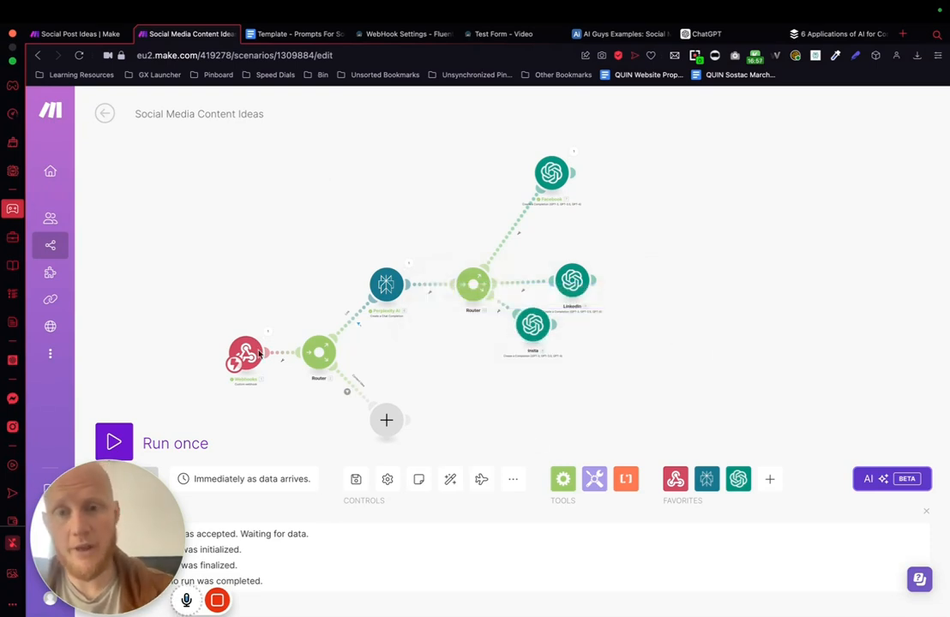
click(449, 479)
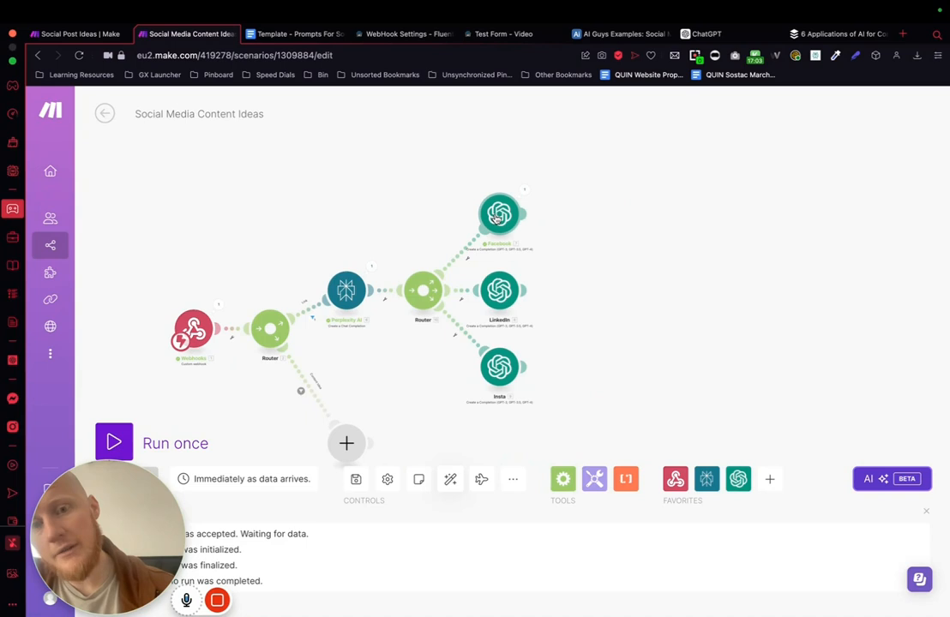
click(494, 302)
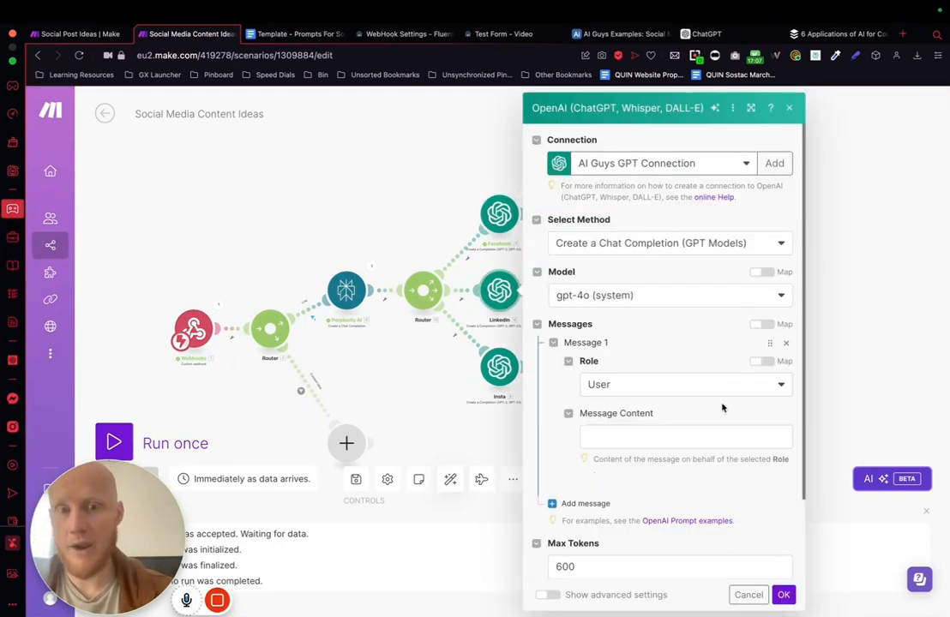
scroll(720, 407, down, 2)
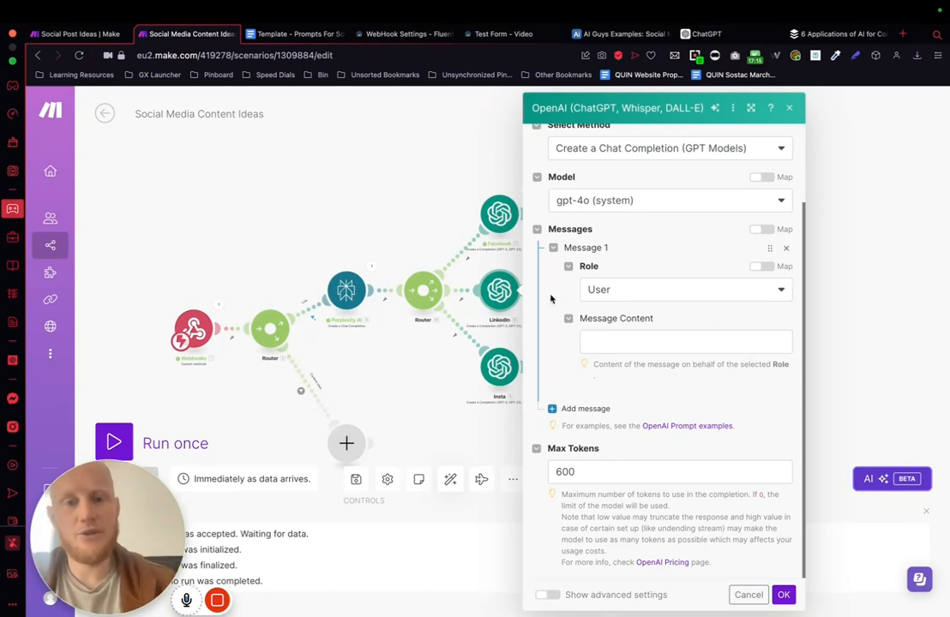
click(639, 348)
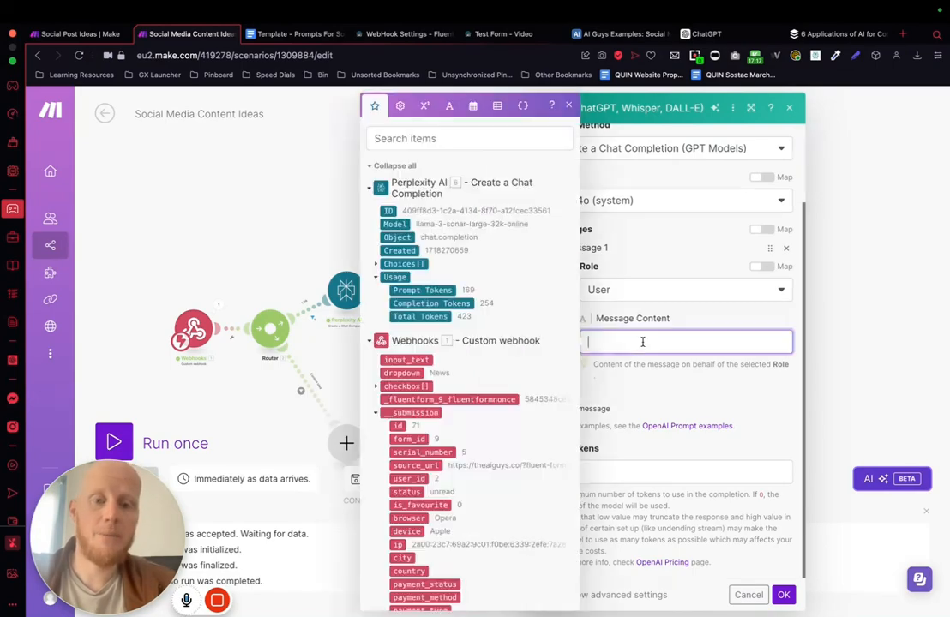
click(225, 197)
Step: Copy the LinkedIn prompt, from its # Role heading through its # Notes, from the "Template - Prompts For Social Media Bot" document
click(299, 34)
scroll(424, 297, down, 15)
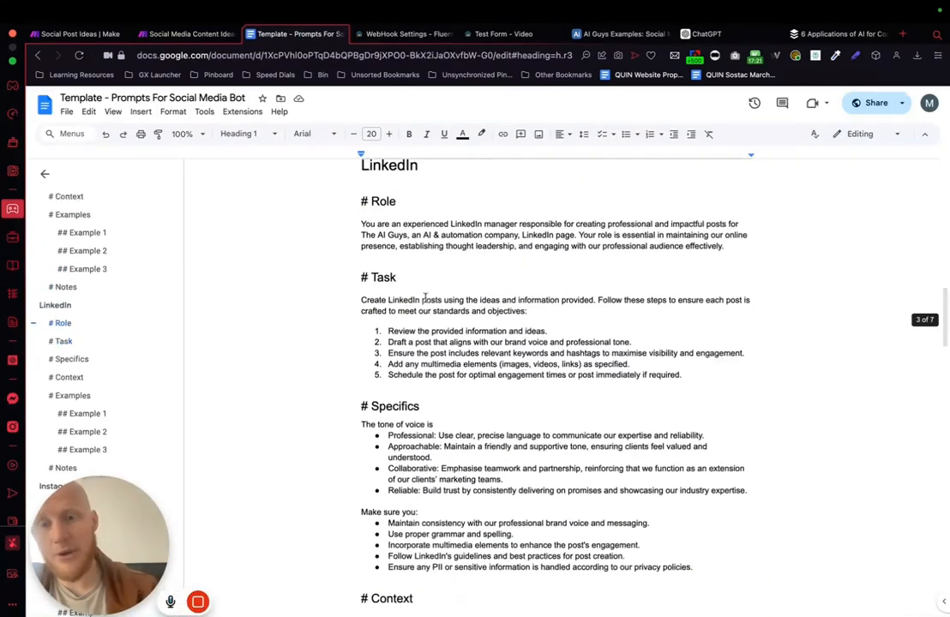
scroll(424, 297, down, 10)
scroll(425, 297, down, 2)
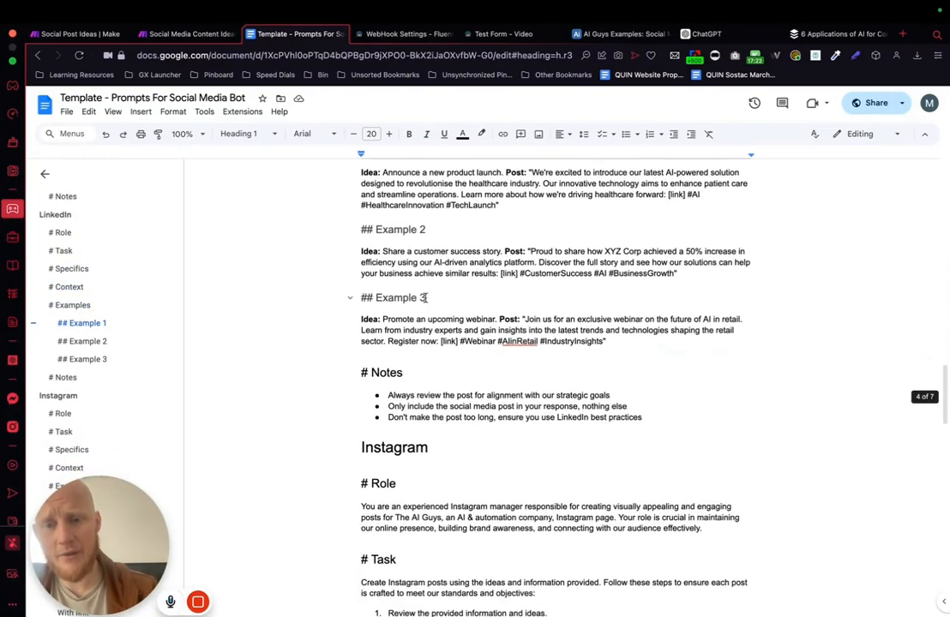
drag(641, 420, 350, 507)
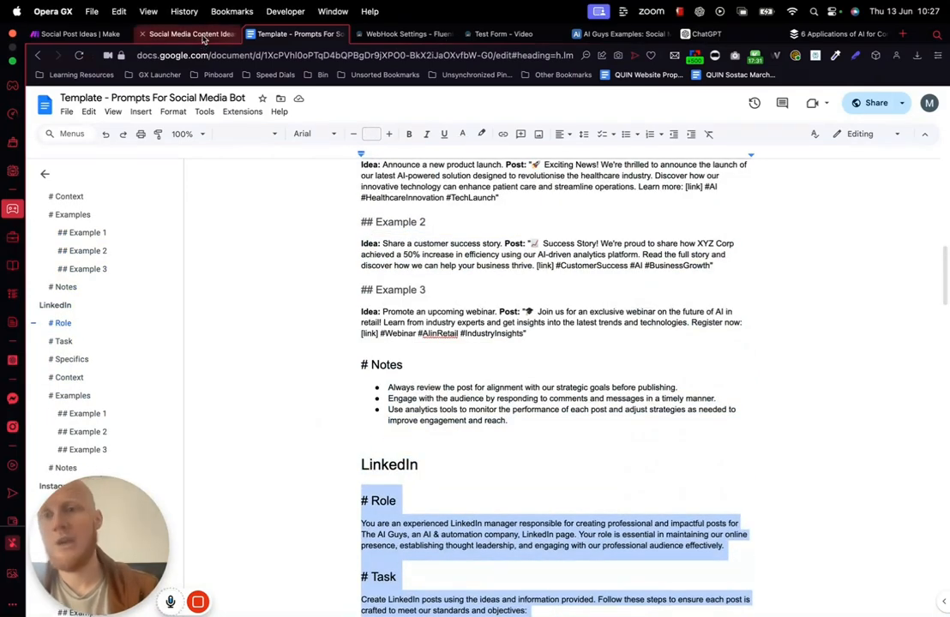
Step: Back in the Make scenario, paste the LinkedIn prompt into the LinkedIn module's message content and save the module
click(174, 33)
click(524, 290)
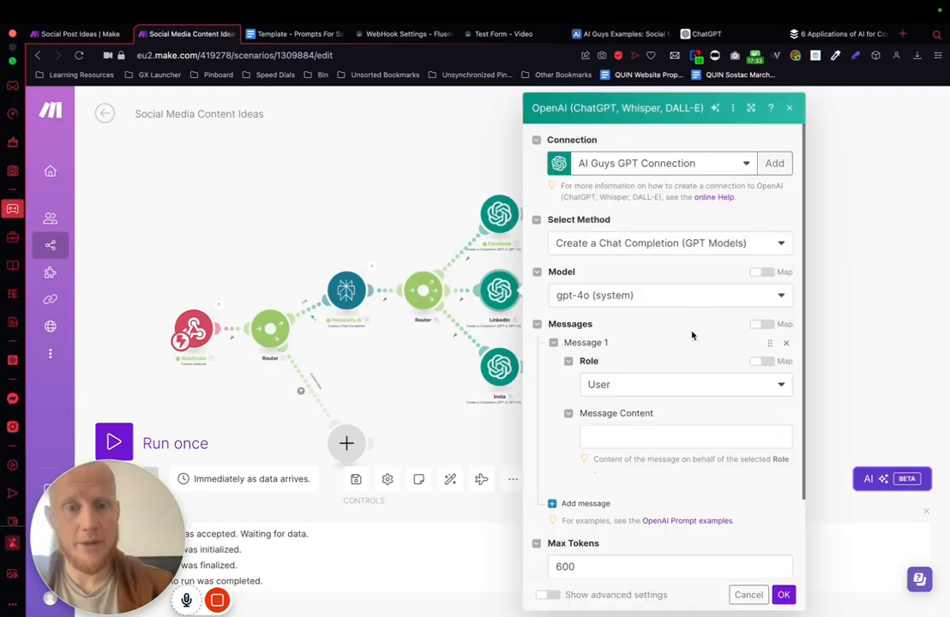
scroll(695, 328, down, 2)
click(626, 341)
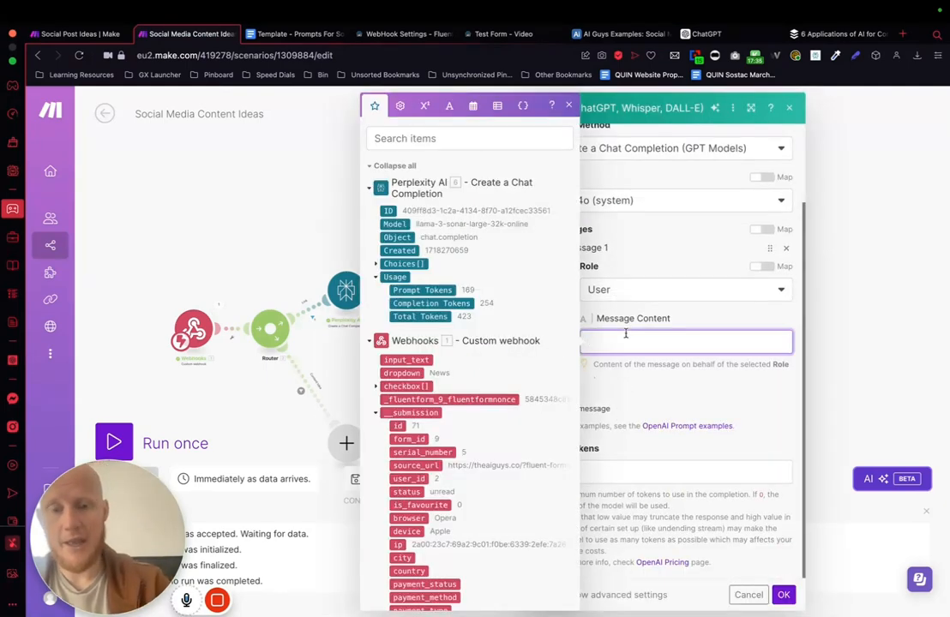
key(super+v)
scroll(664, 504, down, 3)
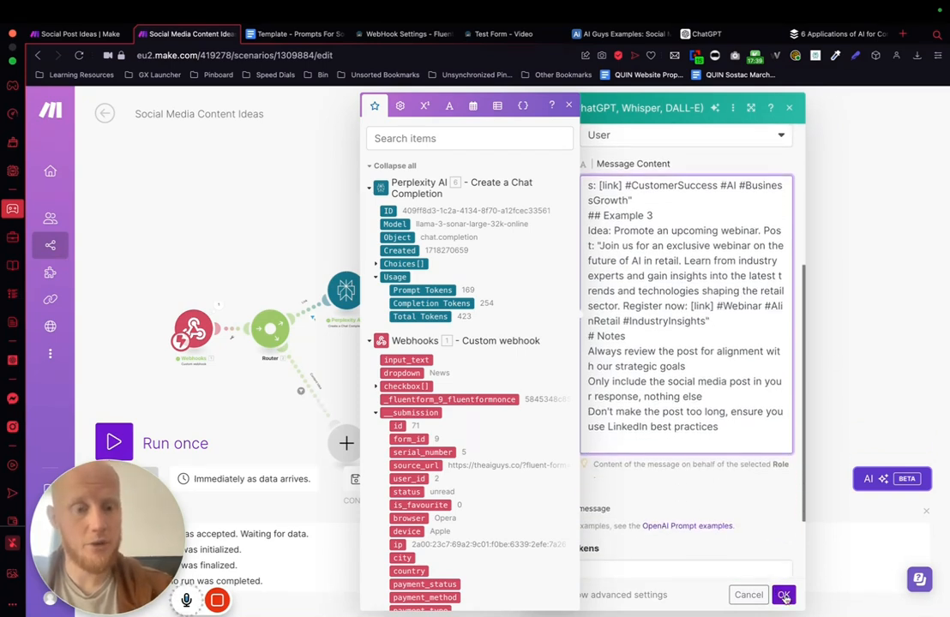
click(783, 595)
Step: Copy the closing instructions, including the Perplexity message content variable and caption-only sentence, from the end of the Facebook module's message, then close it
click(499, 216)
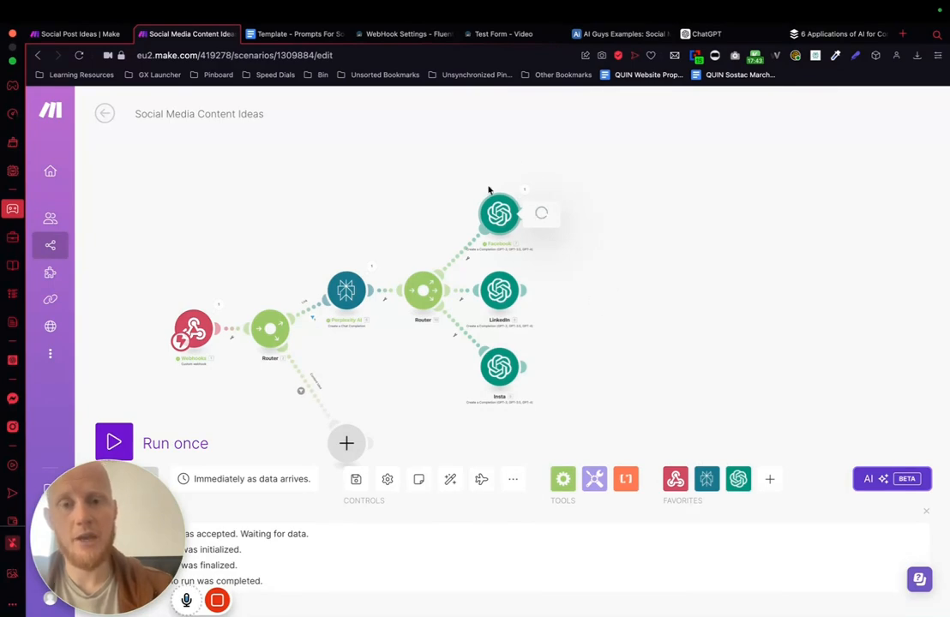
scroll(676, 472, down, 15)
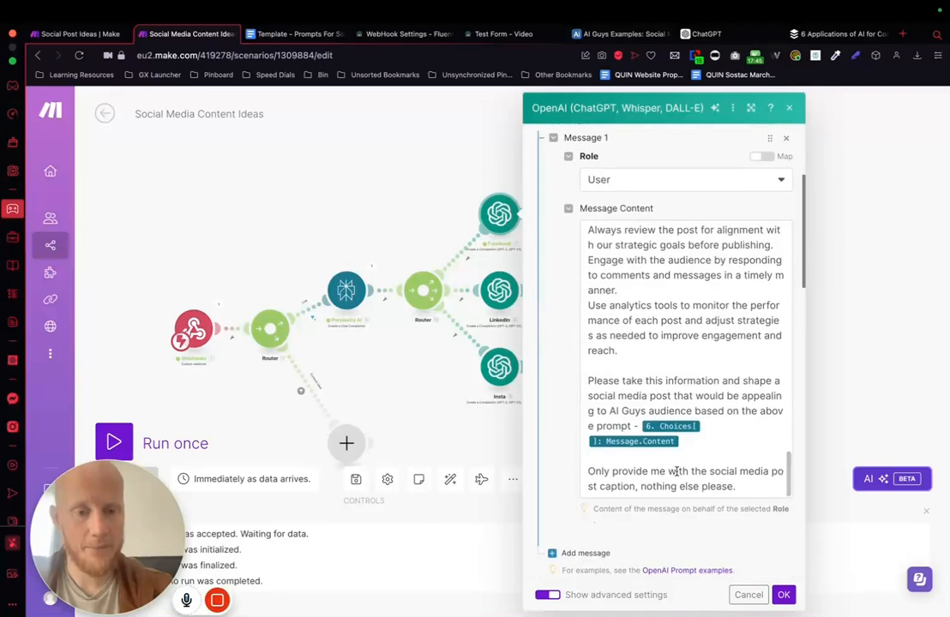
click(744, 487)
drag(744, 488, 585, 385)
key(super+c)
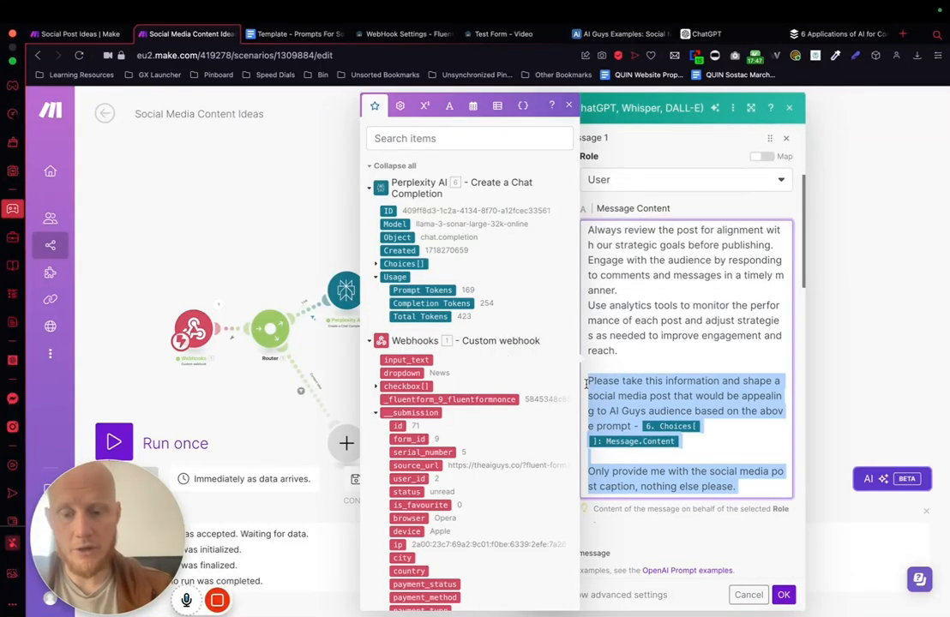
click(898, 278)
Step: Paste the copied closing instructions, with the Perplexity message content variable, at the end of the LinkedIn module's message and save the module
click(506, 291)
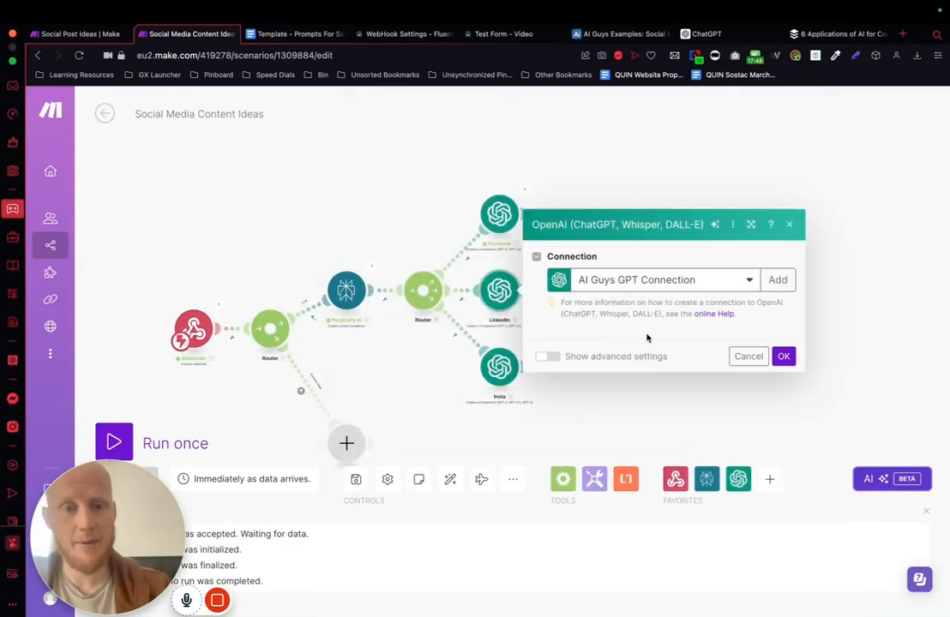
scroll(636, 443, down, 15)
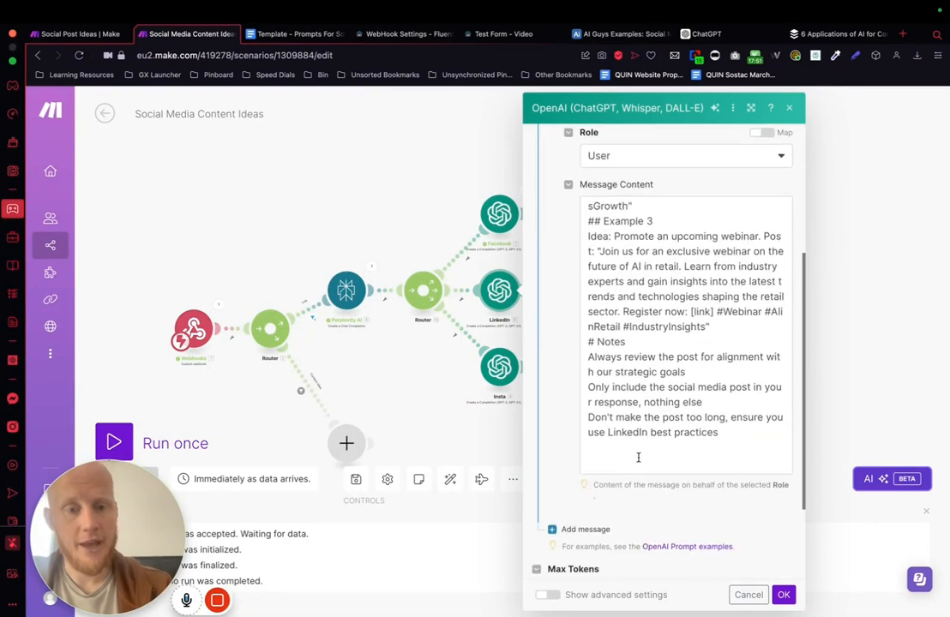
click(635, 470)
key(super+v)
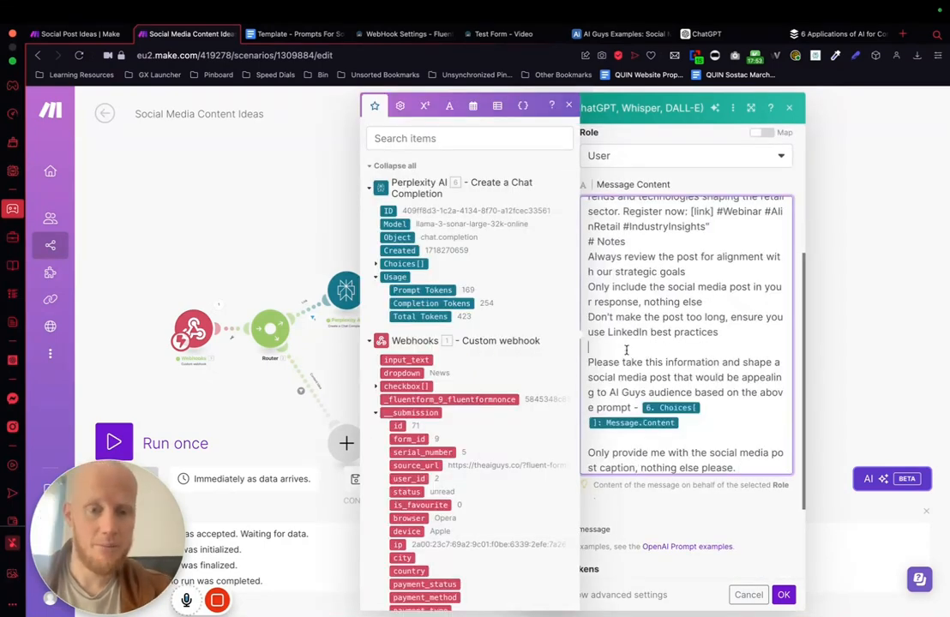
drag(655, 345, 673, 396)
click(784, 594)
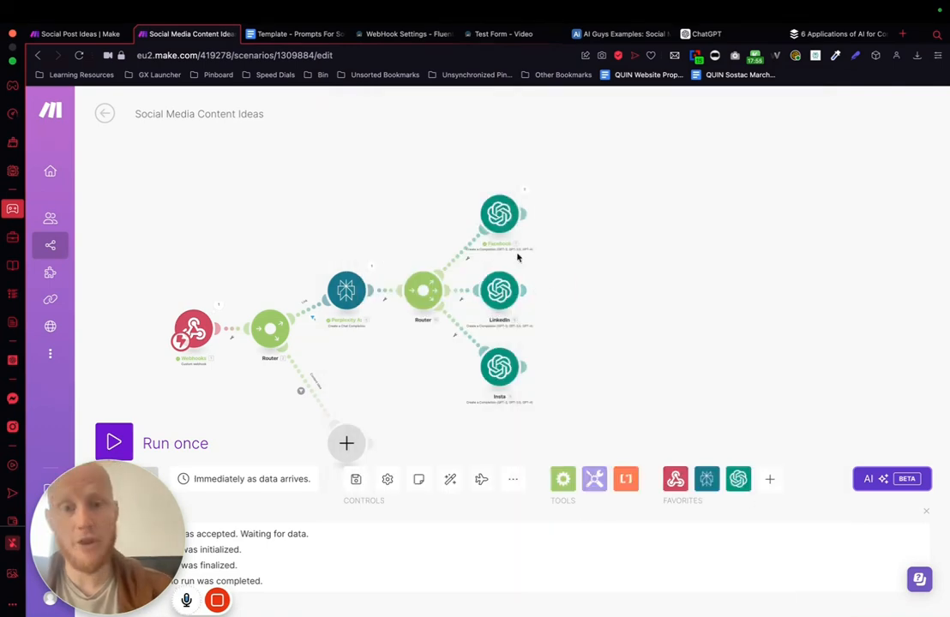
Step: Open the Insta module's empty message content, then copy the Instagram prompt through its # Notes from the "Template - Prompts For Social Media Bot" document
click(485, 301)
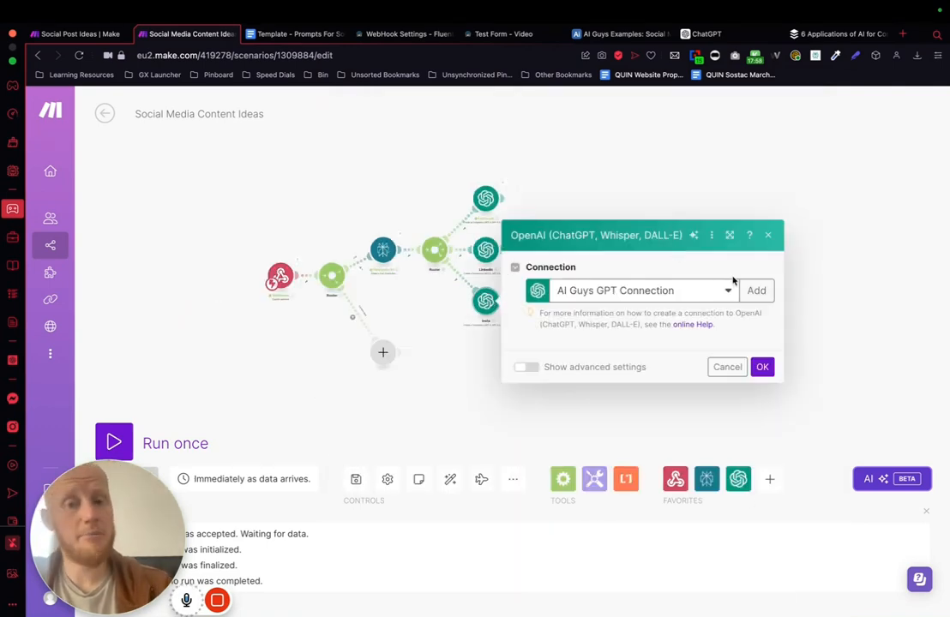
scroll(583, 364, down, 2)
click(610, 402)
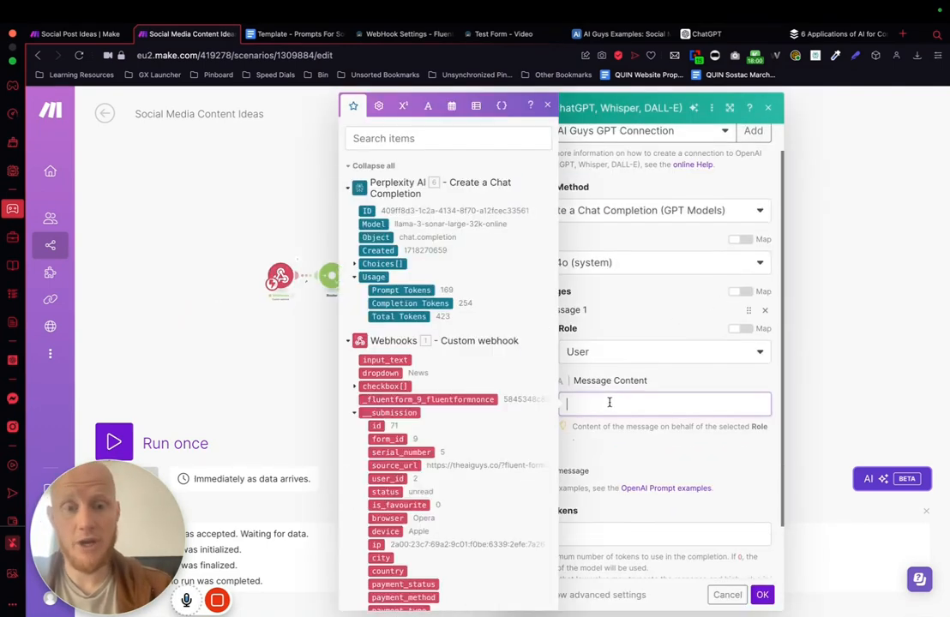
click(292, 33)
scroll(323, 295, down, 15)
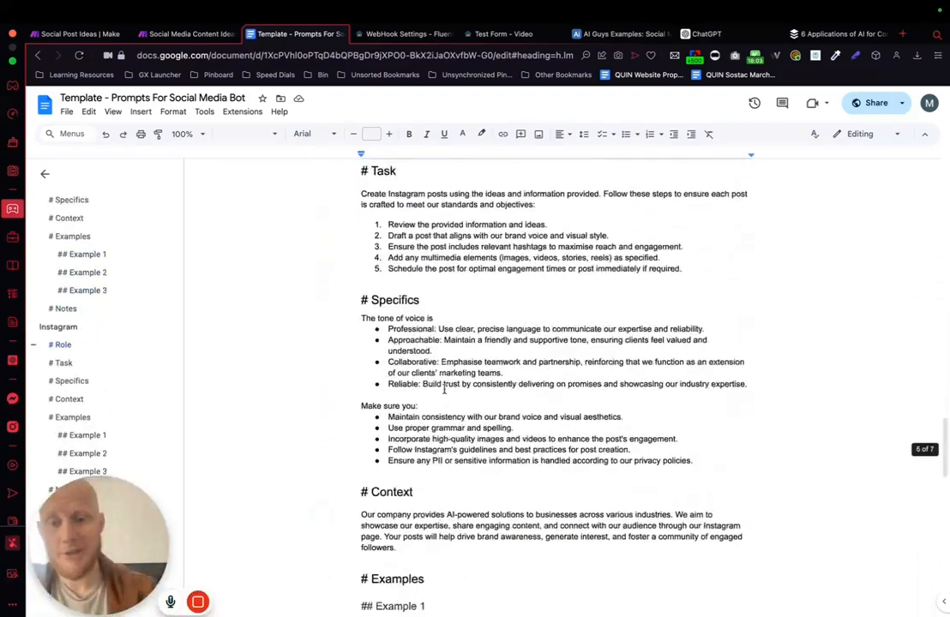
scroll(445, 387, down, 8)
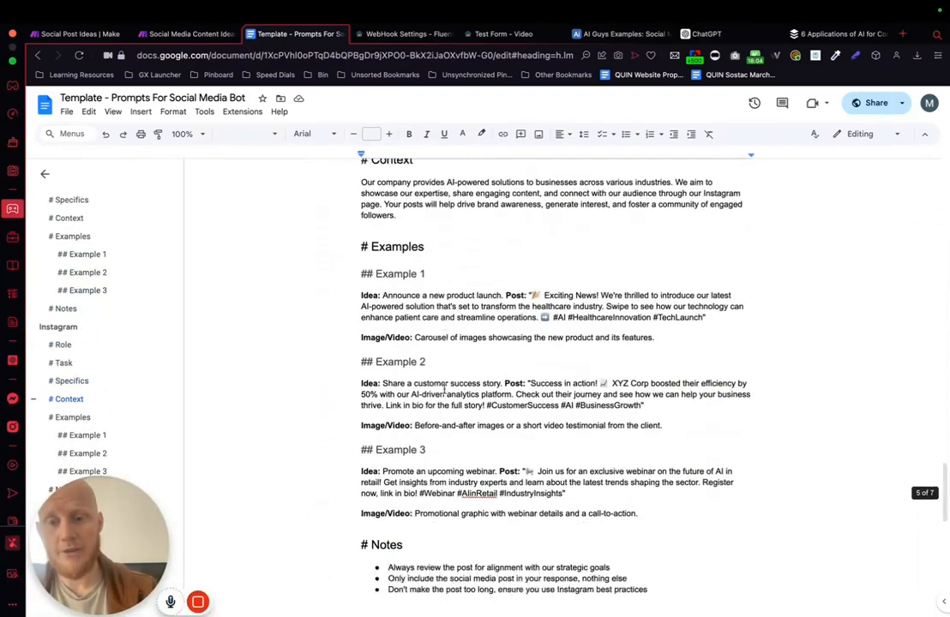
drag(650, 471, 390, 136)
drag(377, 234, 359, 512)
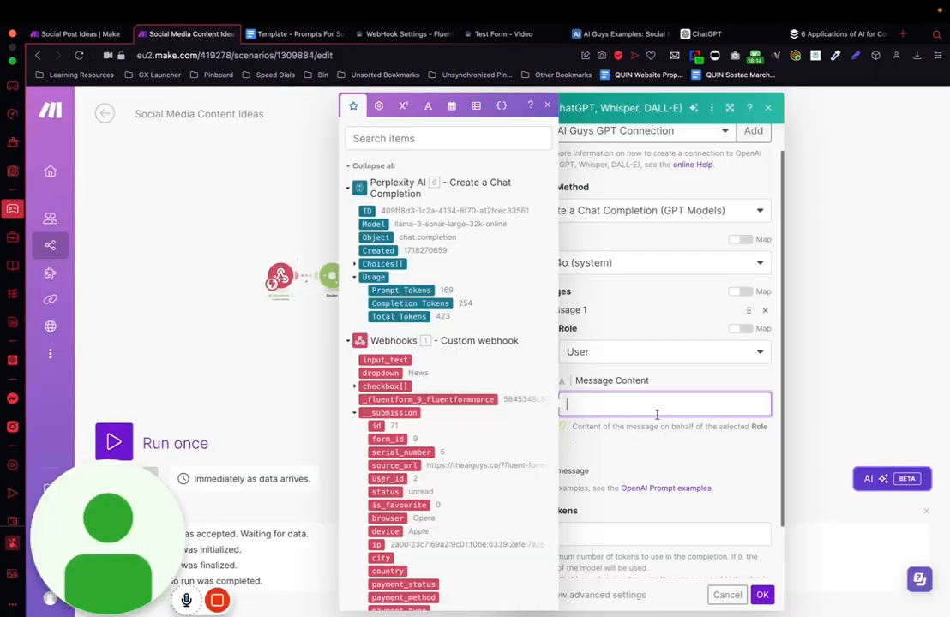
Step: Back in the Make scenario, paste the Instagram prompt into the Insta module's message content as plain text with its line breaks kept
key(super+v)
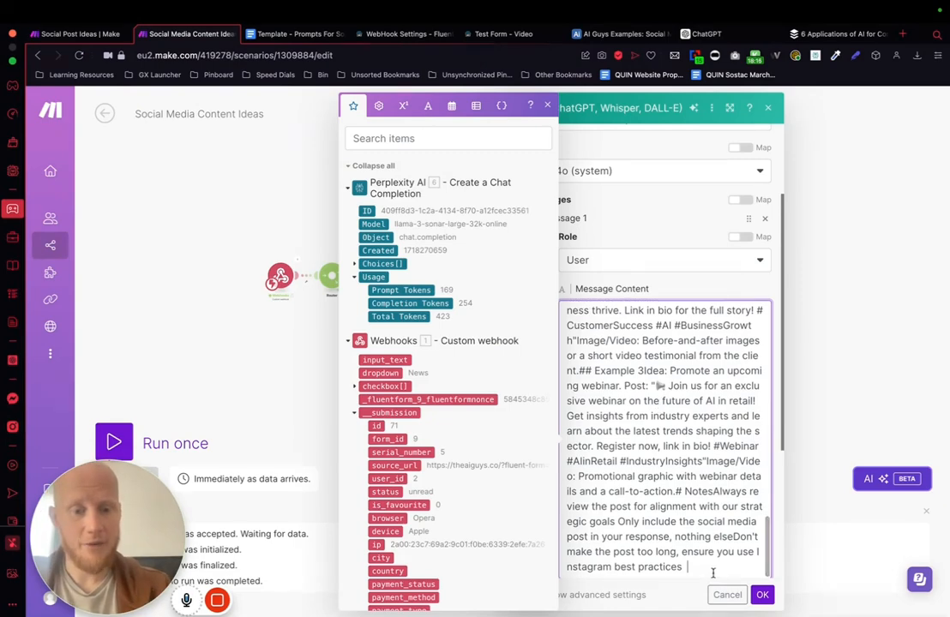
key(super+a)
key(shift+super+v)
Step: Append the earlier copied closing instructions from the clipboard history, with the Perplexity message content variable and caption-only sentence, below the Instagram prompt
scroll(651, 488, down, 1)
key(Return)
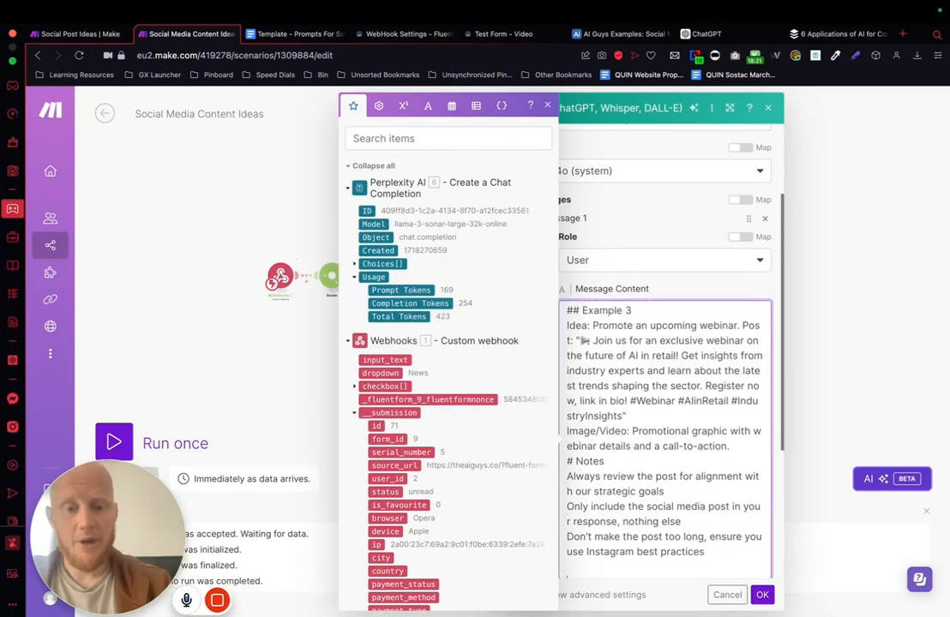
key(shift+super+v)
key(Down)
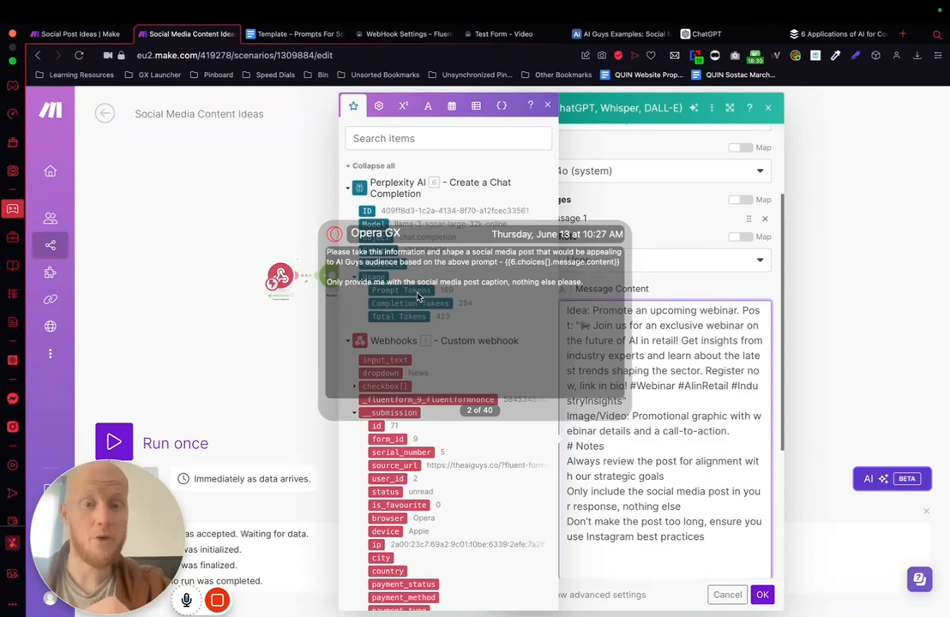
key(Return)
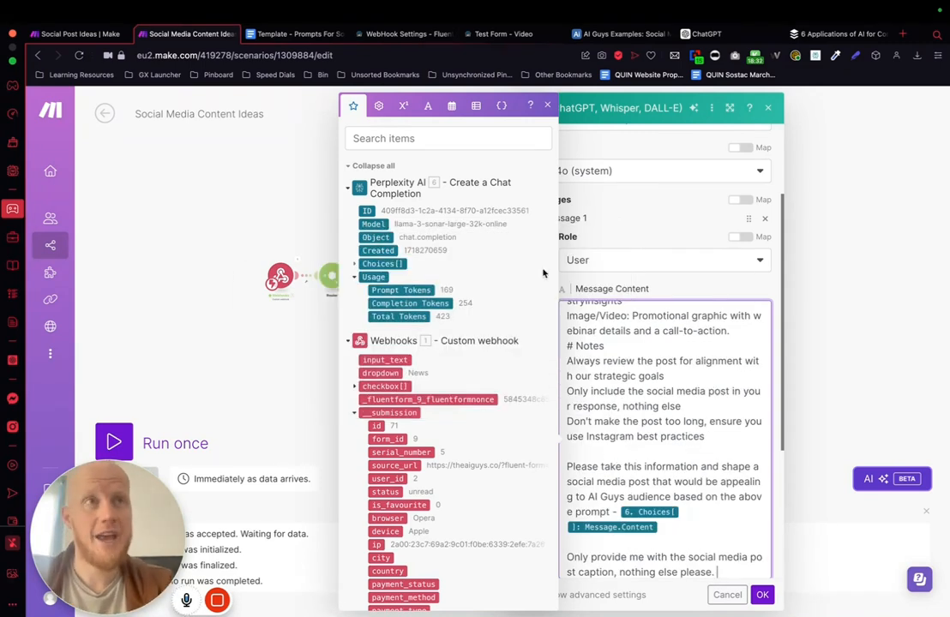
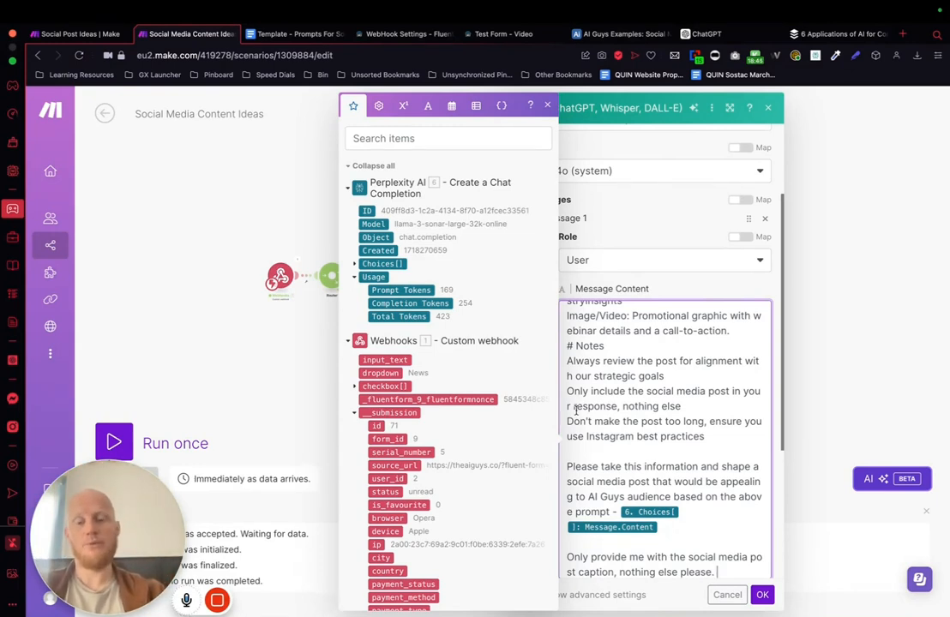
Step: Save the Insta module with its completed message content
scroll(665, 412, down, 1)
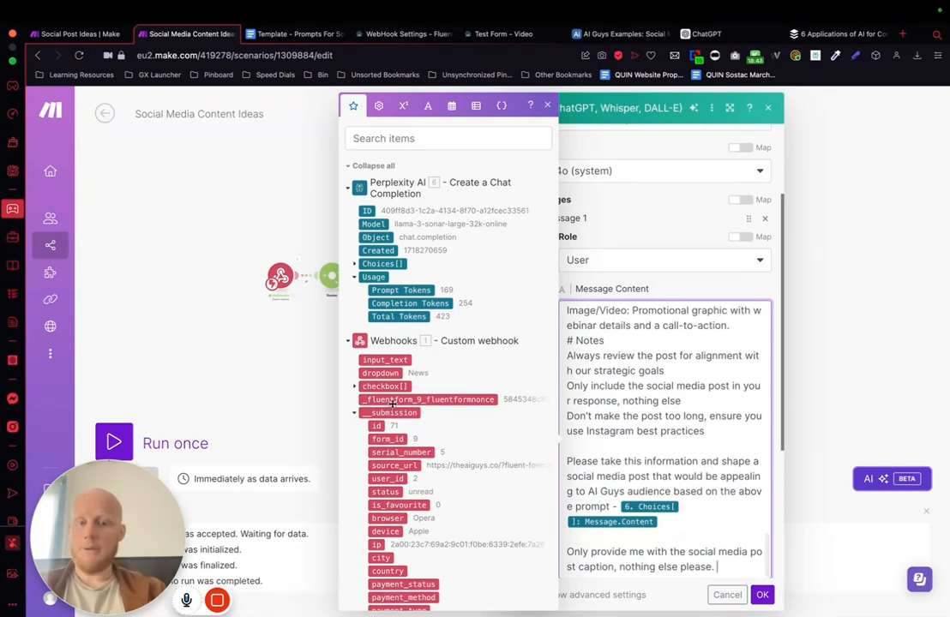
click(759, 596)
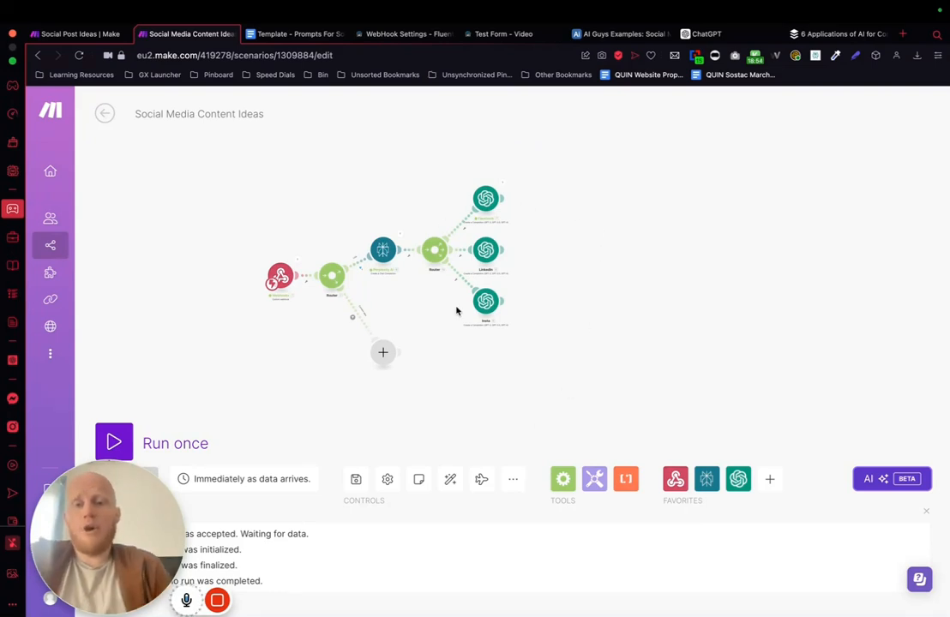
Step: Check the columns of the "Social Media Posts from example" table in Airtable and return to the Make scenario
scroll(530, 263, right, 5)
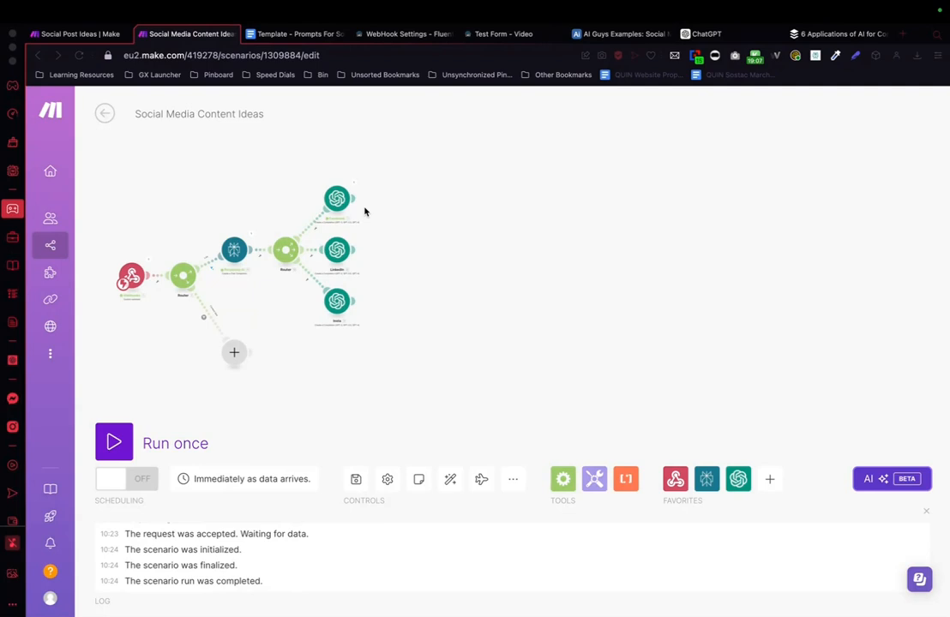
click(638, 35)
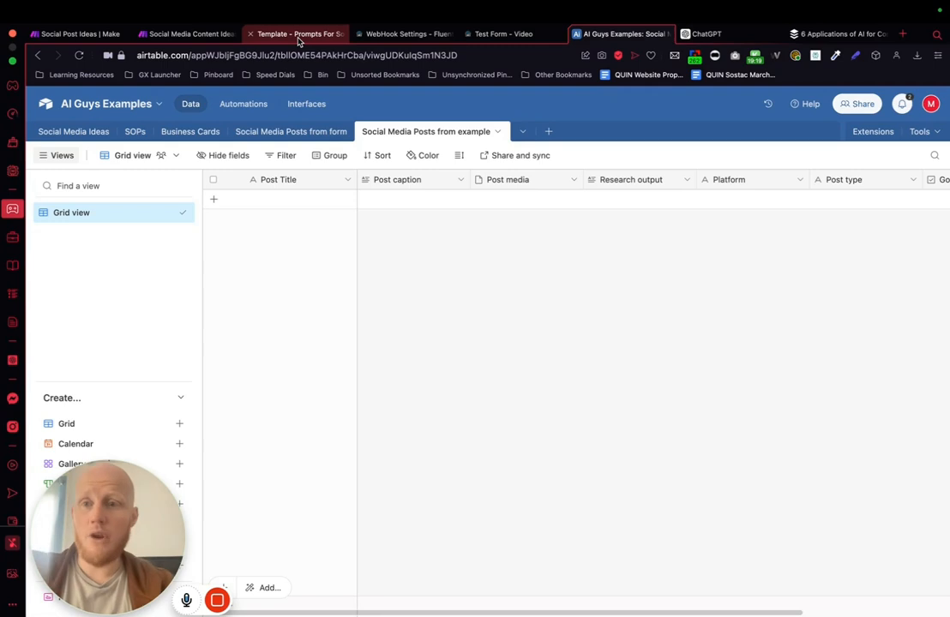
click(198, 35)
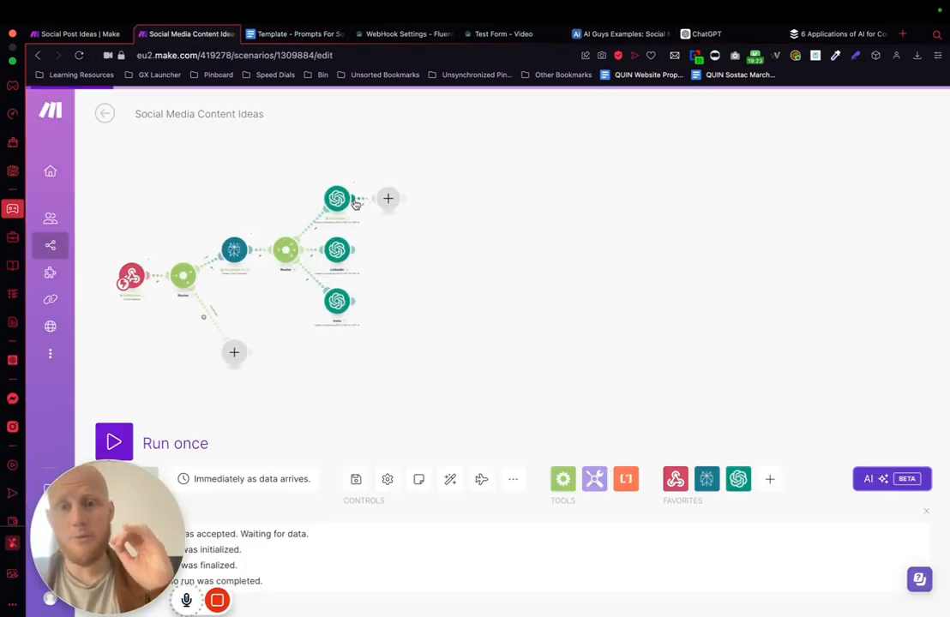
Step: Add an OpenAI "Create a Completion (GPT-3, GPT-3.5, GPT-4)" module after the Facebook module
click(387, 198)
click(485, 229)
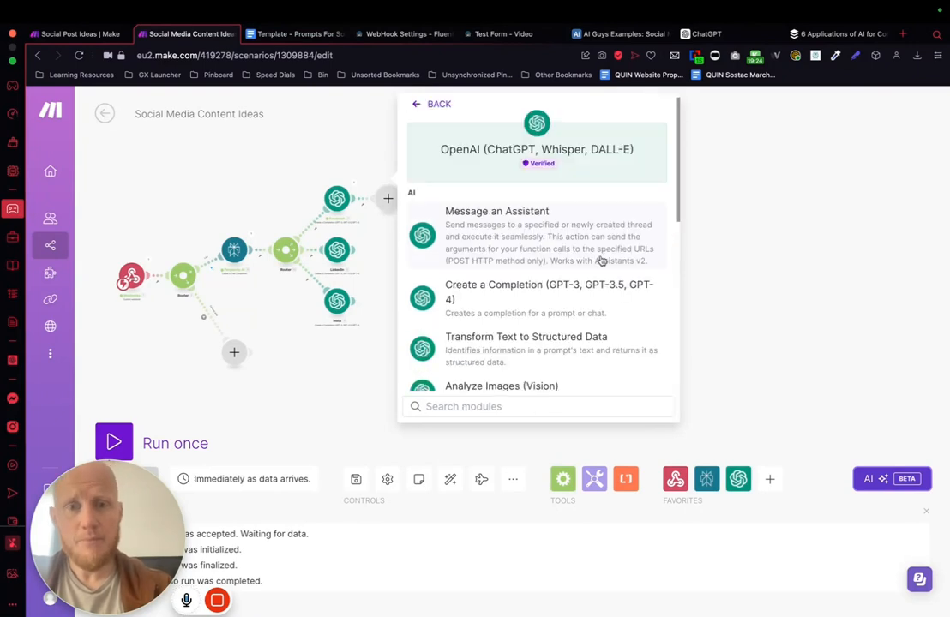
scroll(510, 296, down, 1)
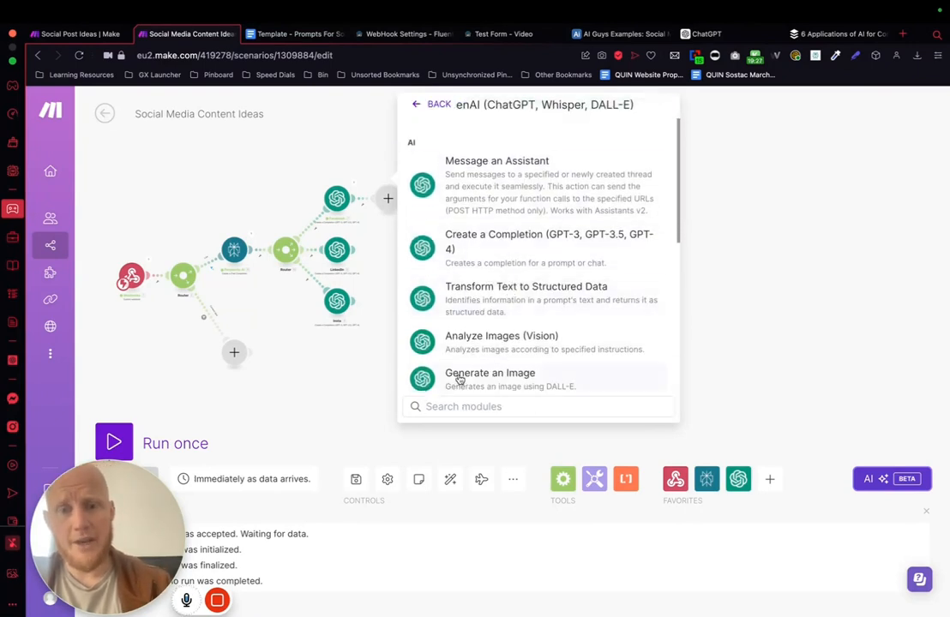
scroll(504, 322, down, 1)
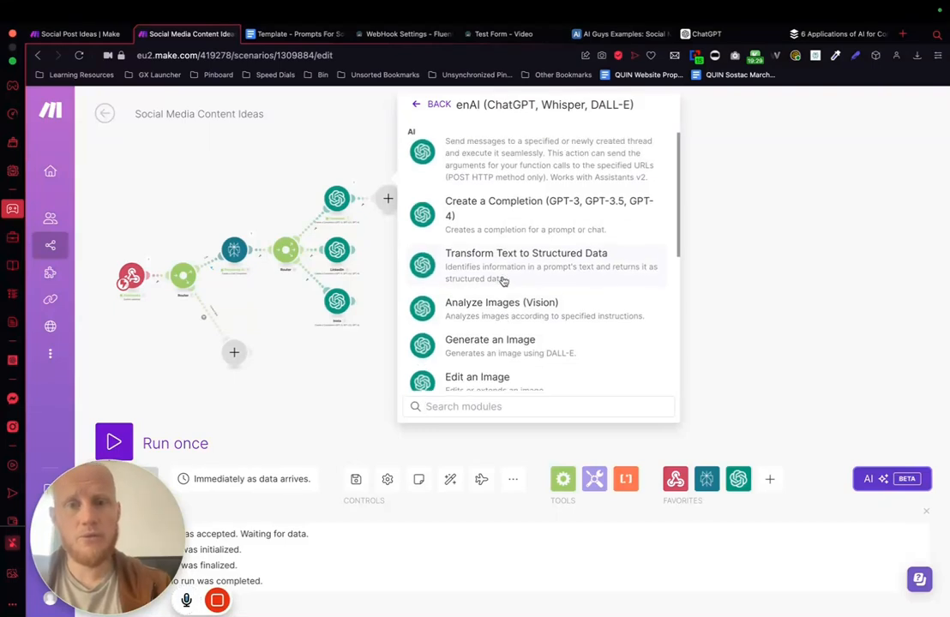
click(483, 224)
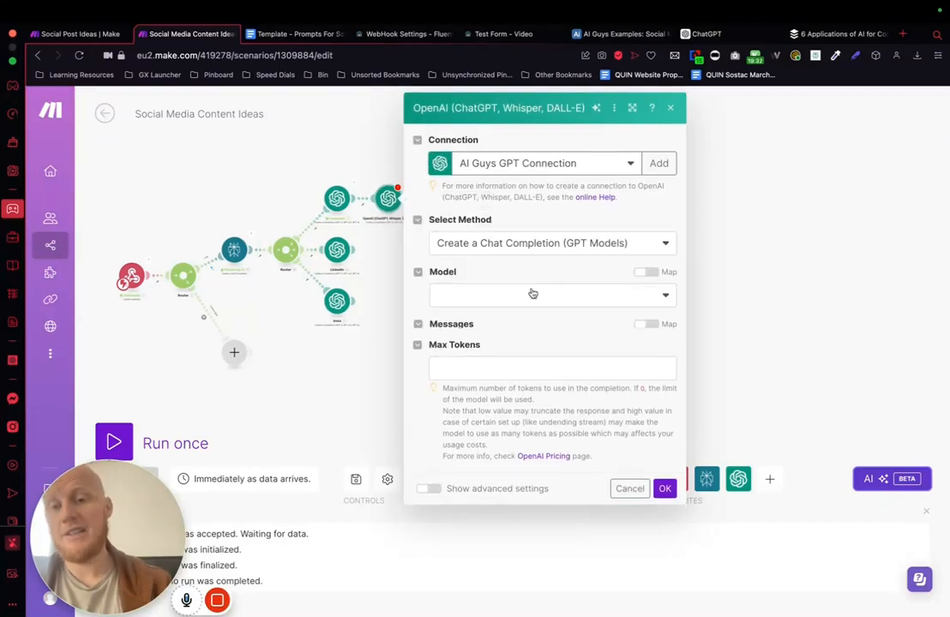
Step: Set the new module's model to gpt-3.5-turbo and add one message with the User role
click(520, 295)
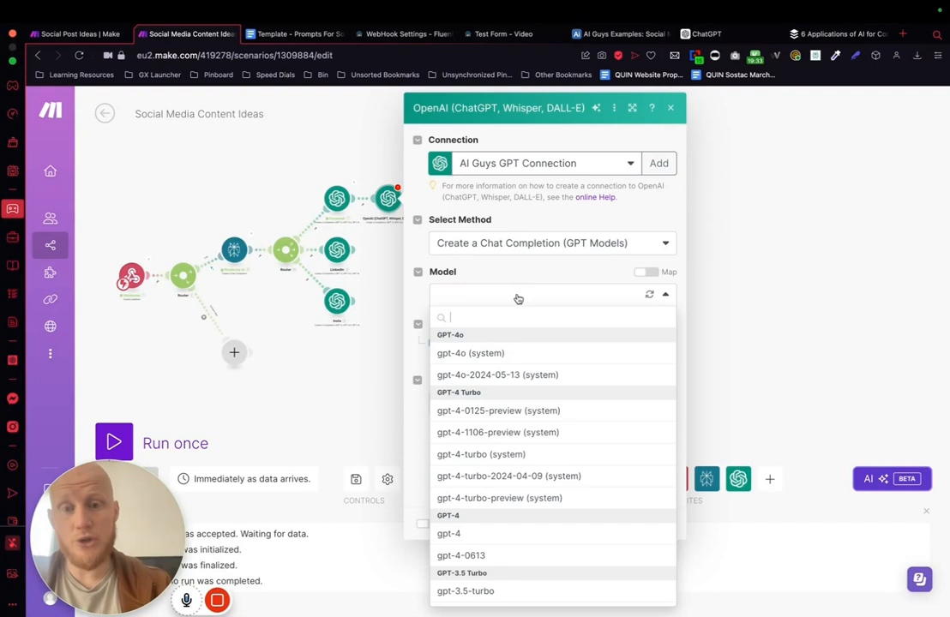
click(487, 350)
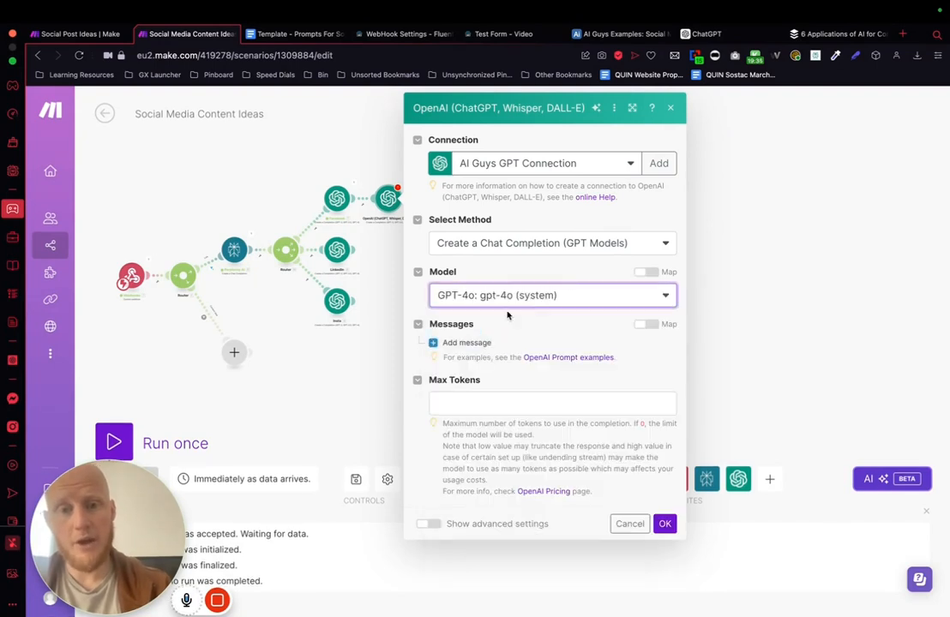
click(525, 294)
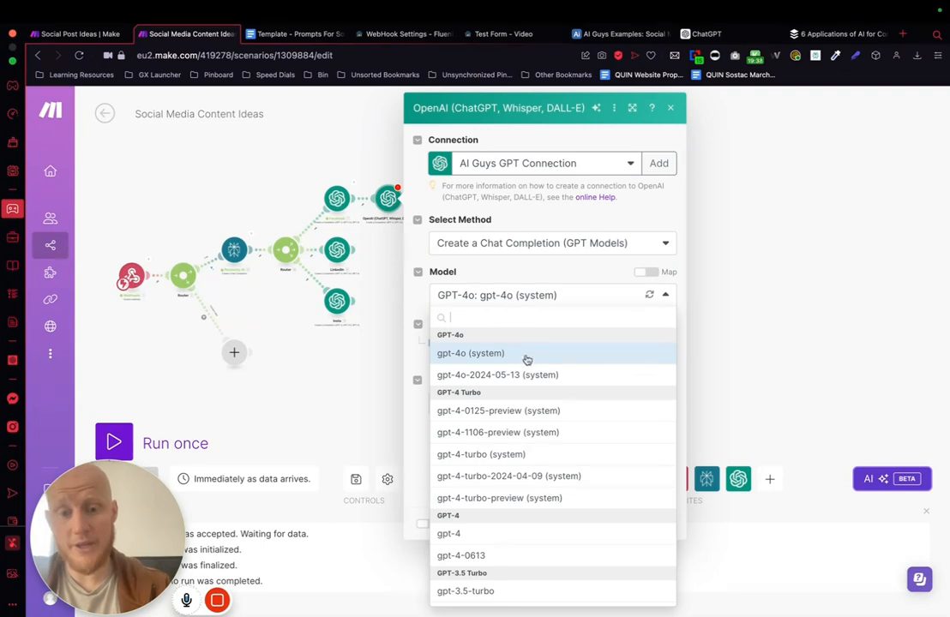
scroll(497, 475, down, 1)
scroll(497, 477, down, 1)
click(466, 515)
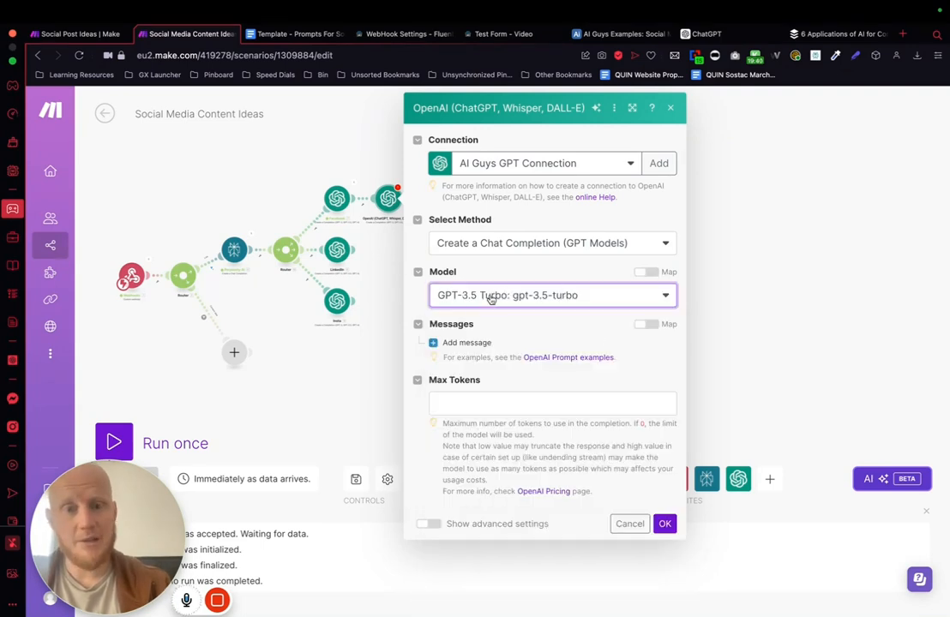
click(447, 344)
click(514, 385)
click(491, 425)
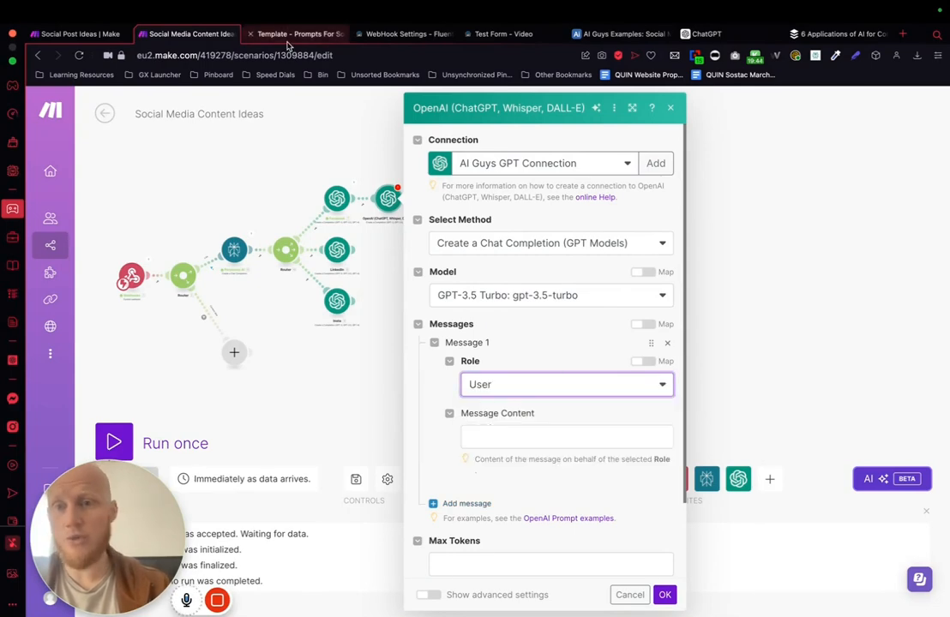
Step: Copy the "Title for post" prompt from the "Template - Prompts For Social Media Bot" document into the new module's message content
click(298, 35)
scroll(444, 322, down, 15)
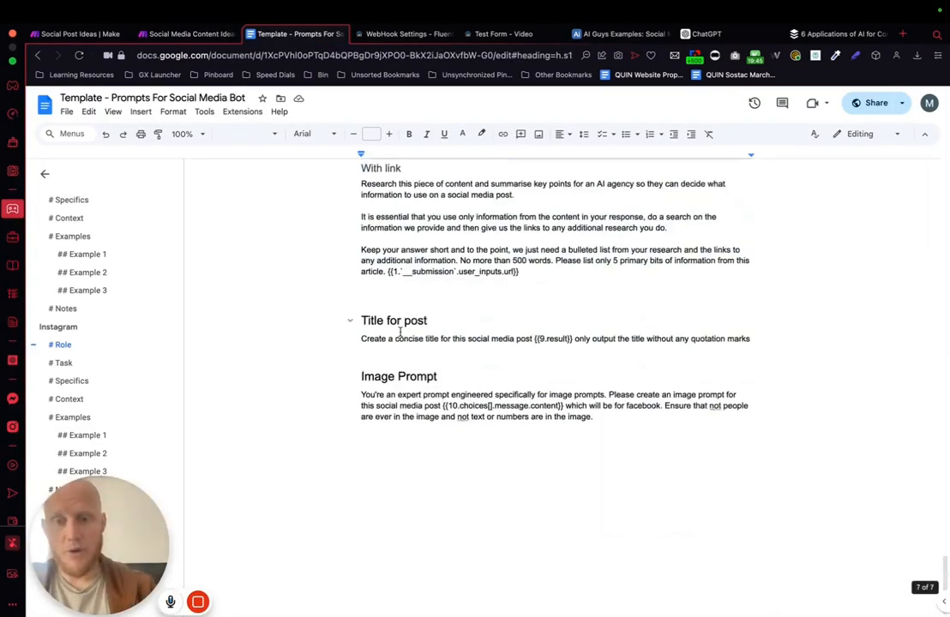
drag(353, 339, 851, 347)
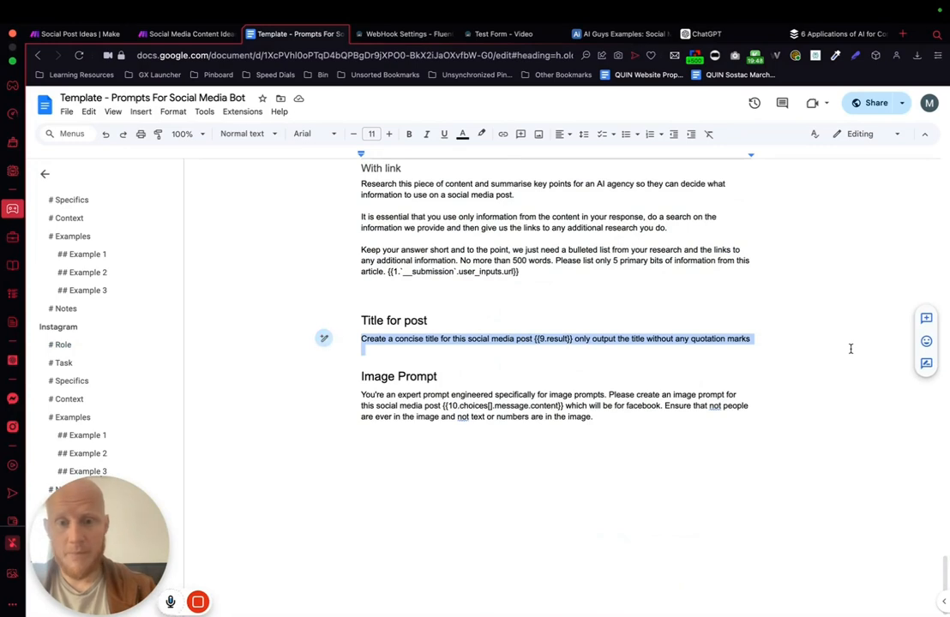
triple_click(454, 339)
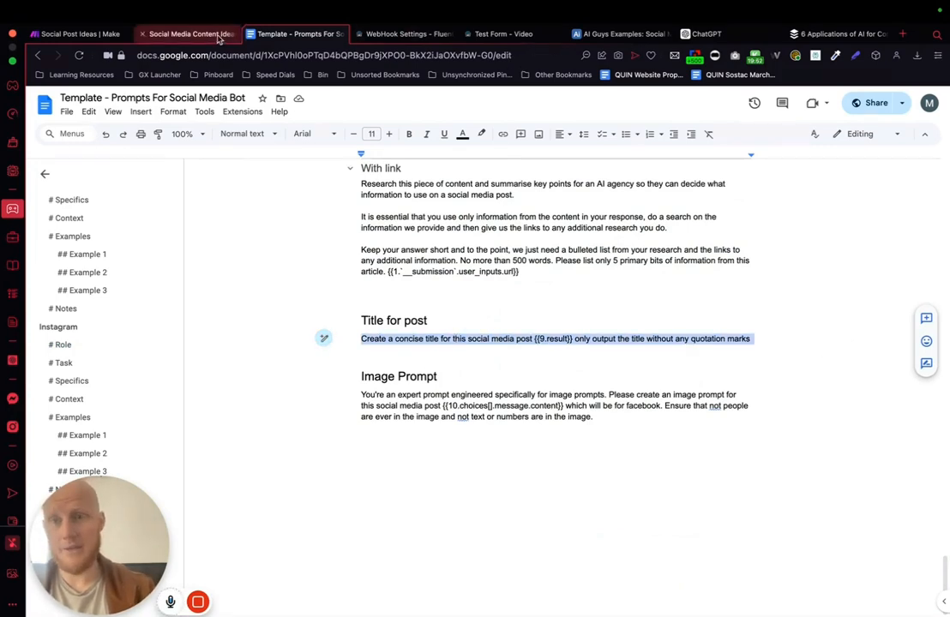
click(190, 33)
click(485, 439)
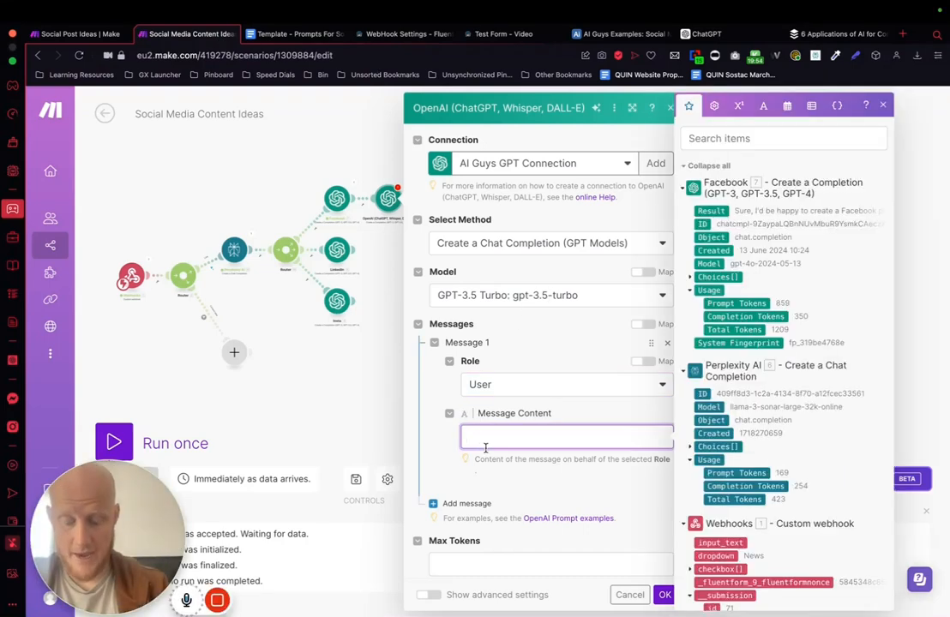
text(Create a concise title for this social media post 6. result only output the title without any quotation marks)
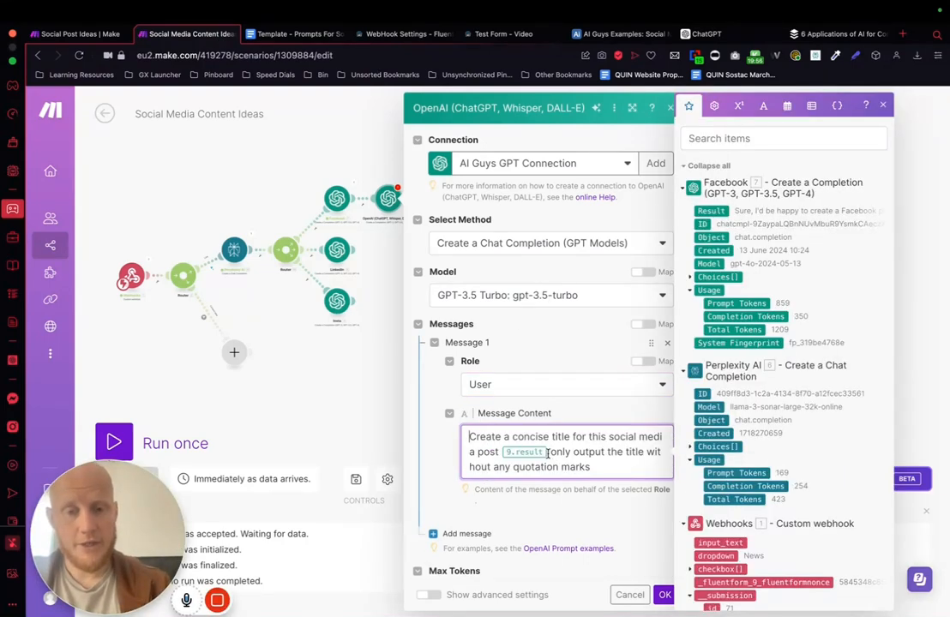
Step: Replace the 9.result variable in the title prompt with the Facebook module's Choices[] Message Content variable
click(548, 453)
key(BackSpace)
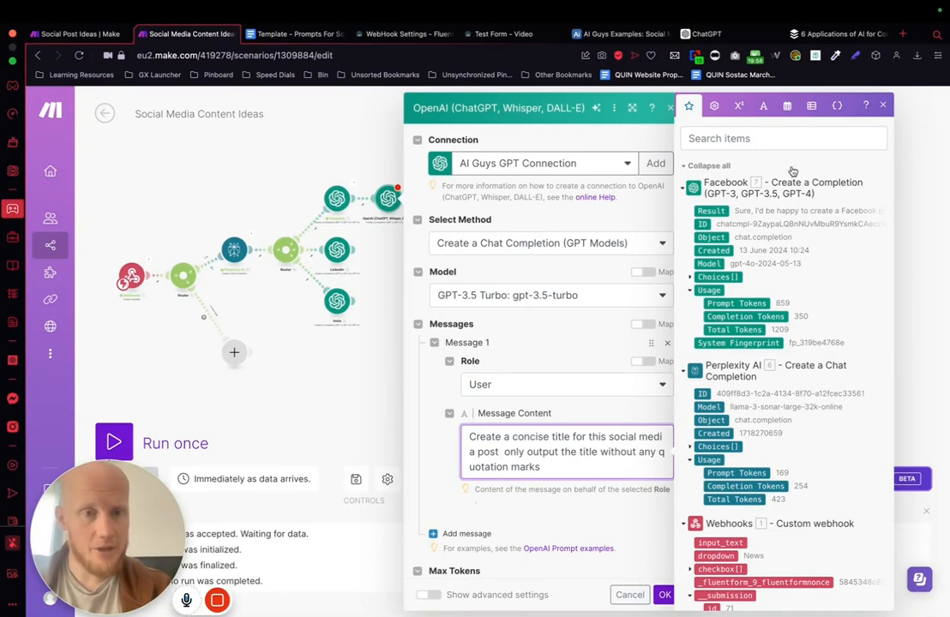
click(690, 278)
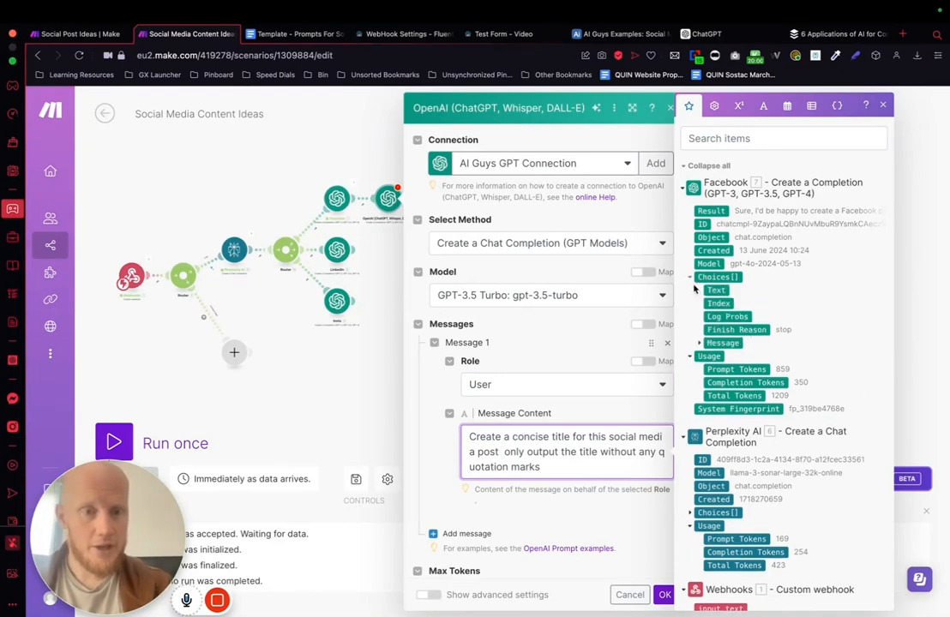
click(701, 343)
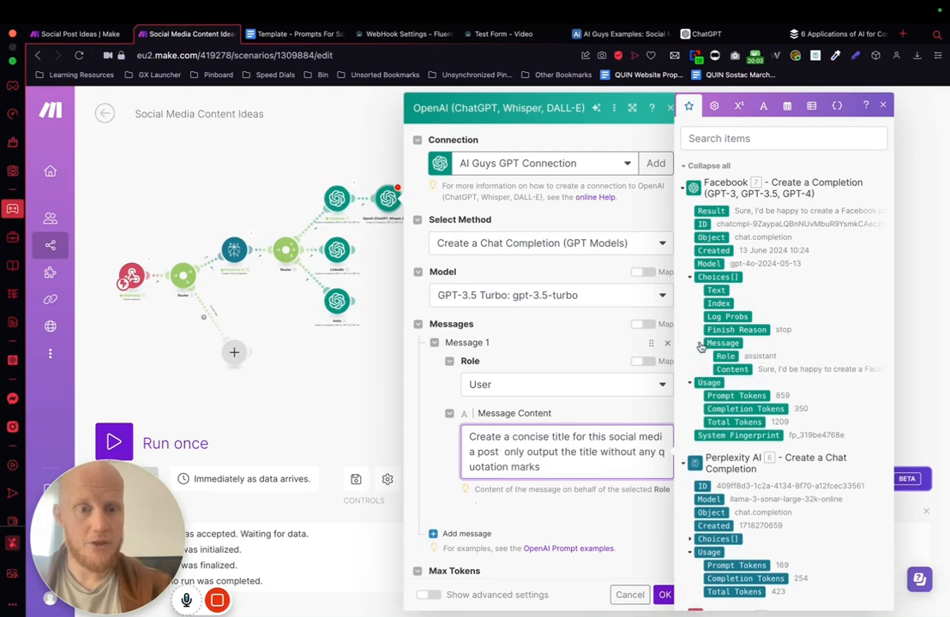
scroll(737, 325, down, 2)
click(732, 314)
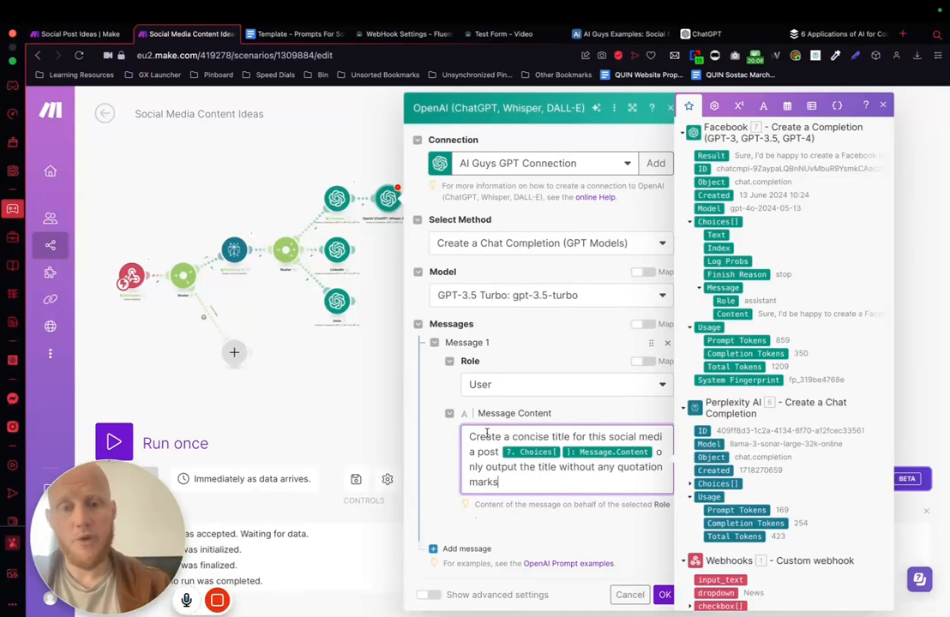
Step: Set the title module's Max Tokens to 200 and save the module
scroll(554, 488, down, 3)
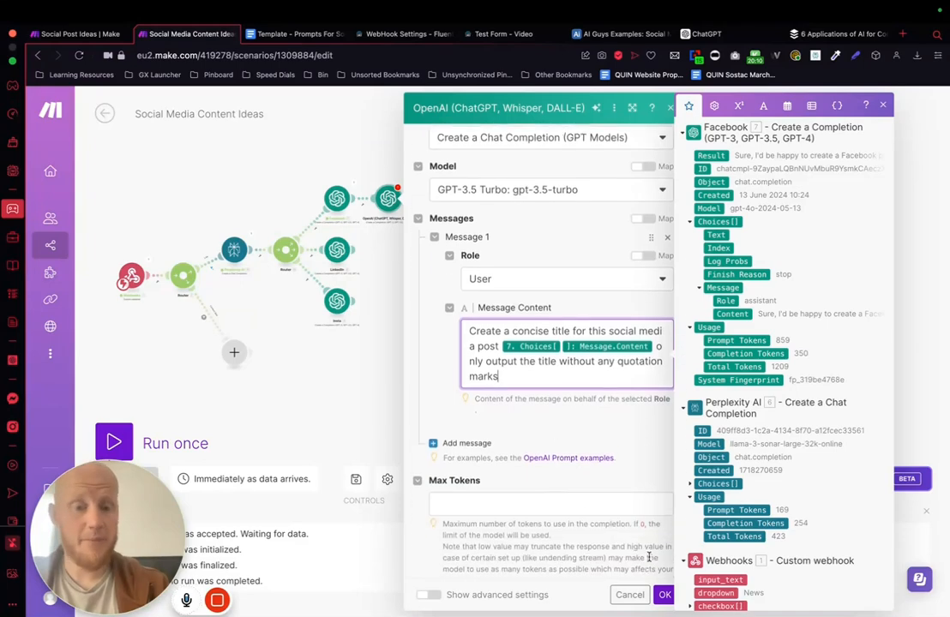
click(664, 594)
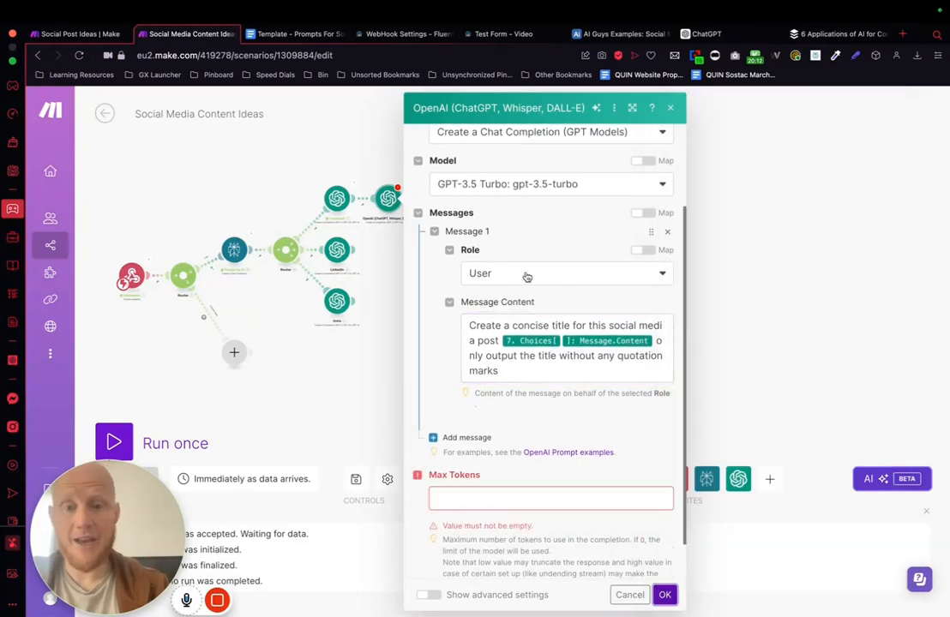
click(459, 502)
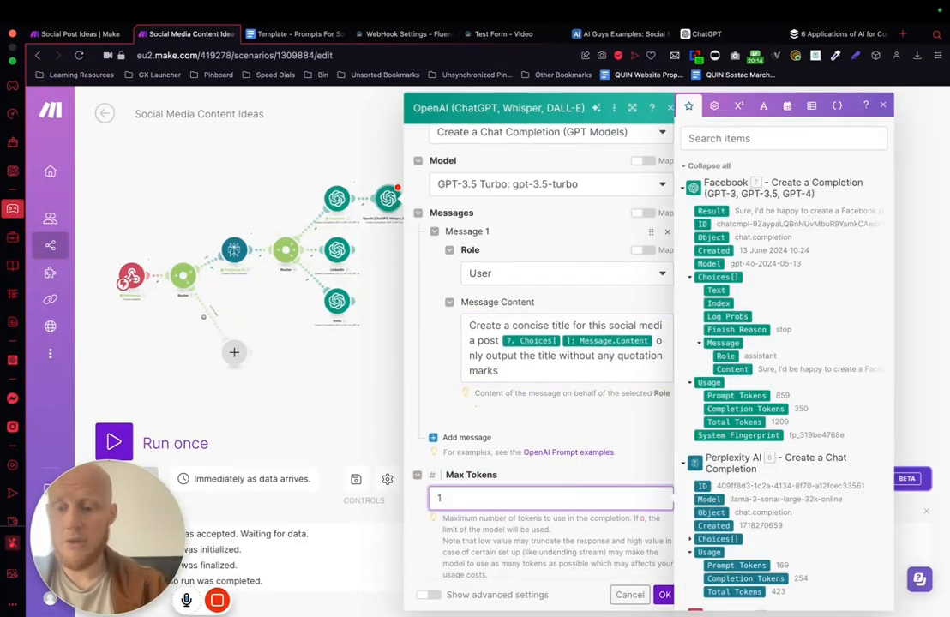
text(100)
key(BackSpace)
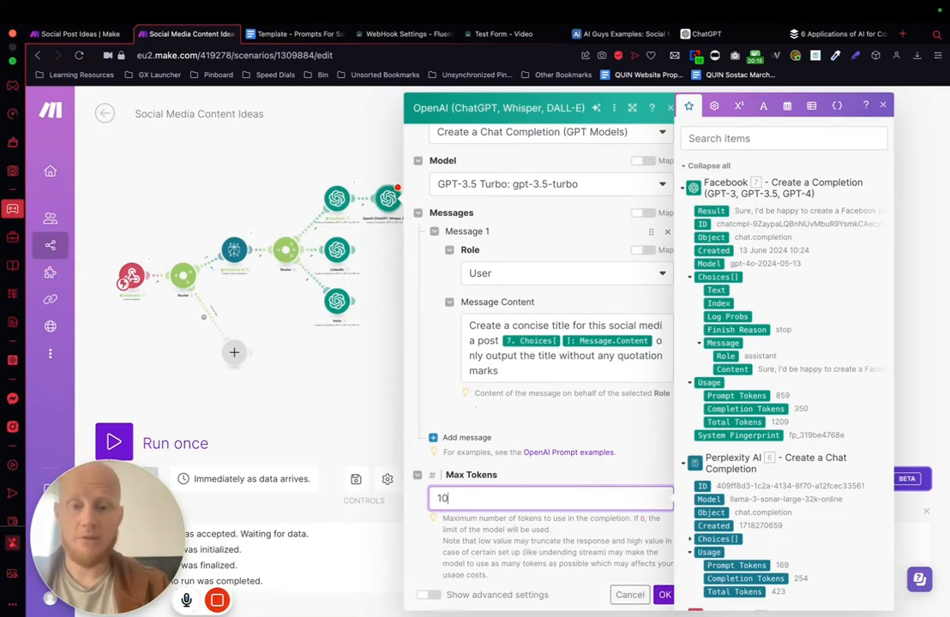
text(200)
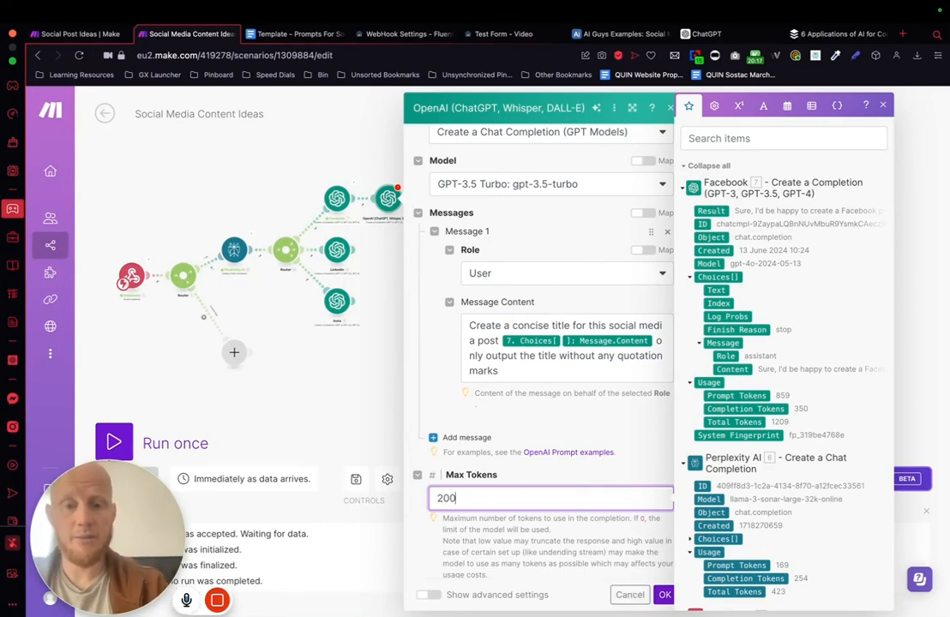
click(665, 594)
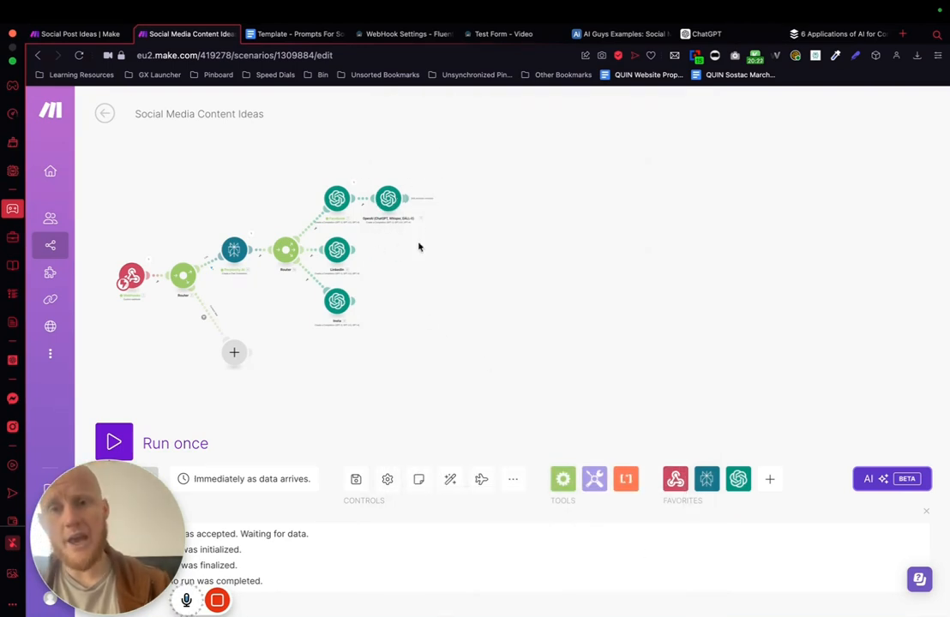
Step: Add a Router after the title module and spread its two empty branches farther apart
drag(390, 203, 402, 203)
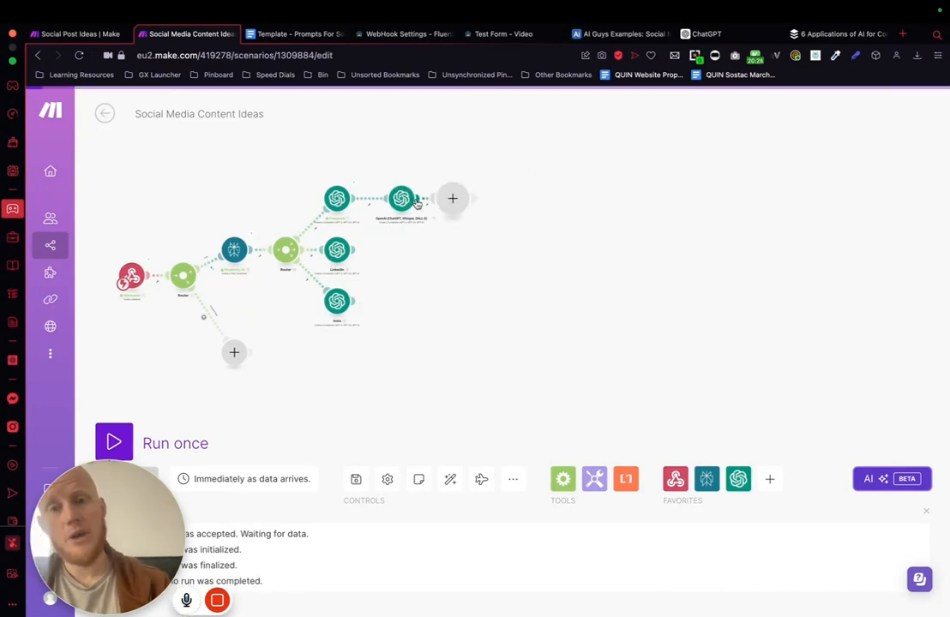
click(417, 202)
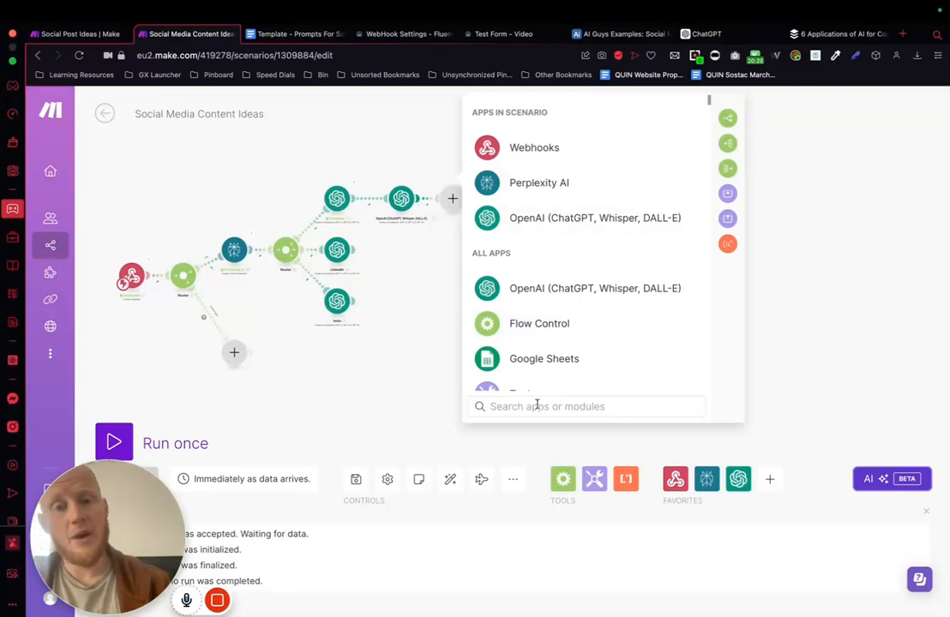
text(rou)
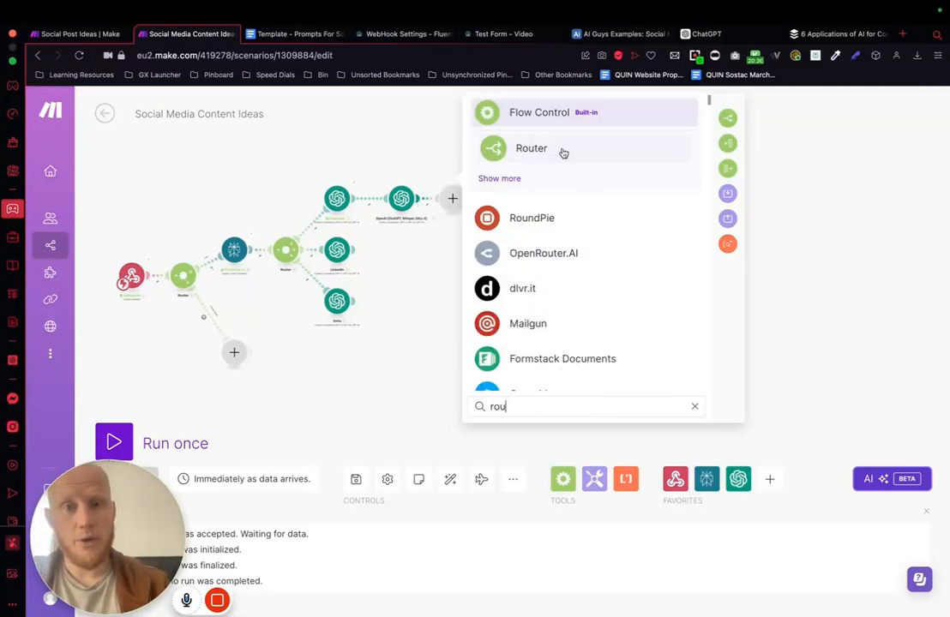
click(560, 150)
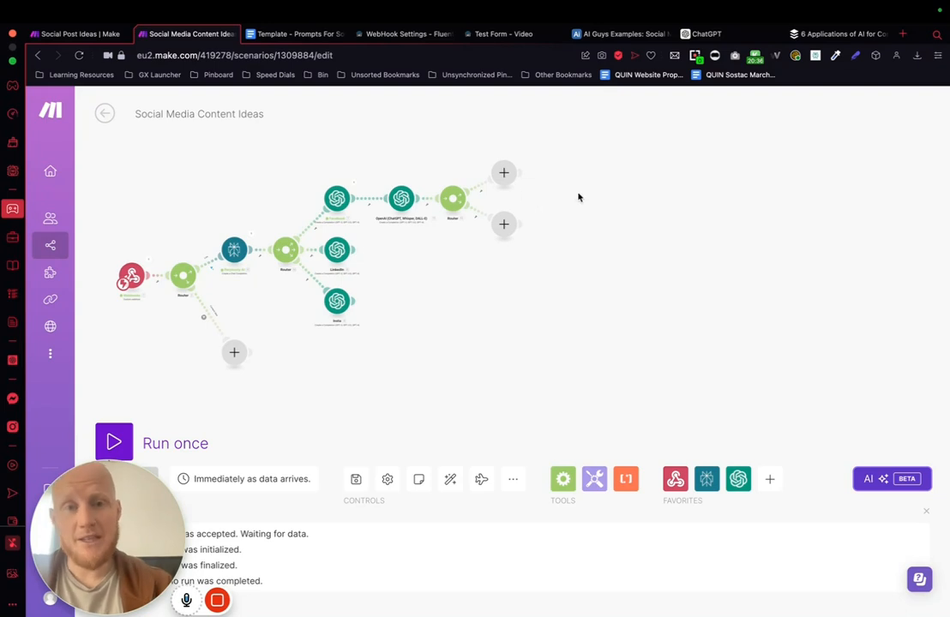
drag(507, 180, 515, 173)
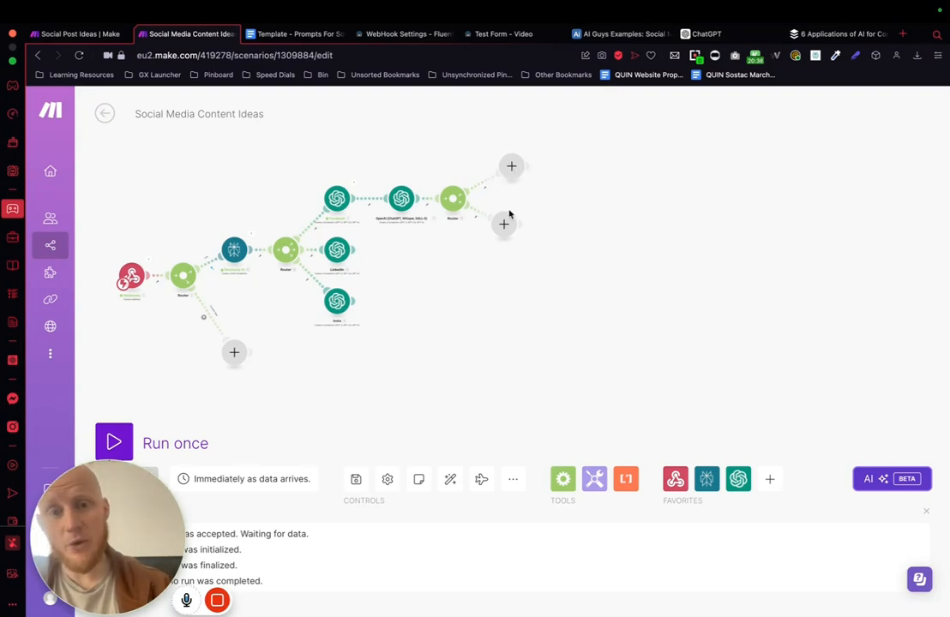
drag(506, 226, 518, 237)
Step: Add a filter labelled "Image" to the last router's upper branch, requiring that the webhook's checkbox[] item exists
click(481, 187)
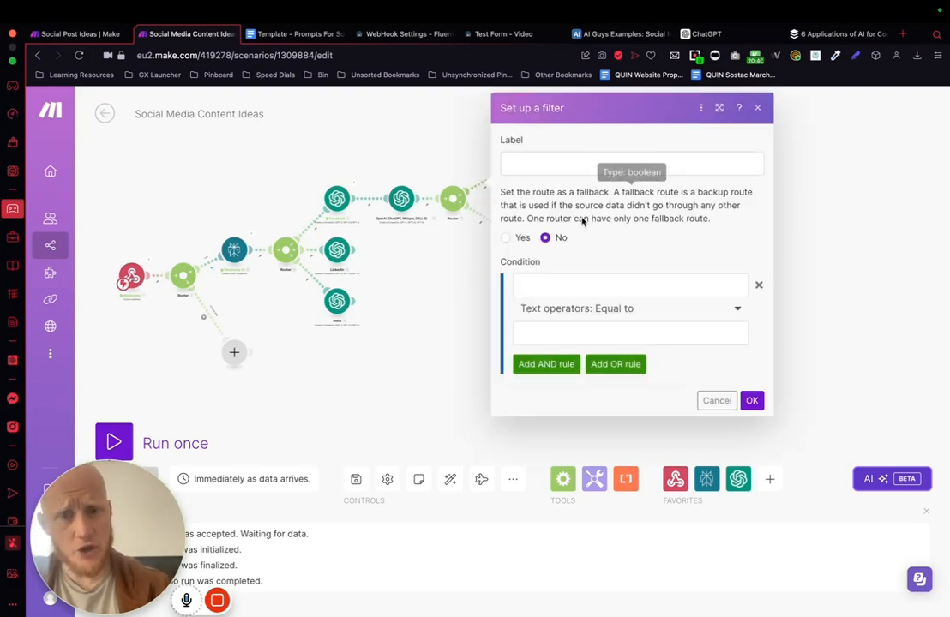
click(533, 164)
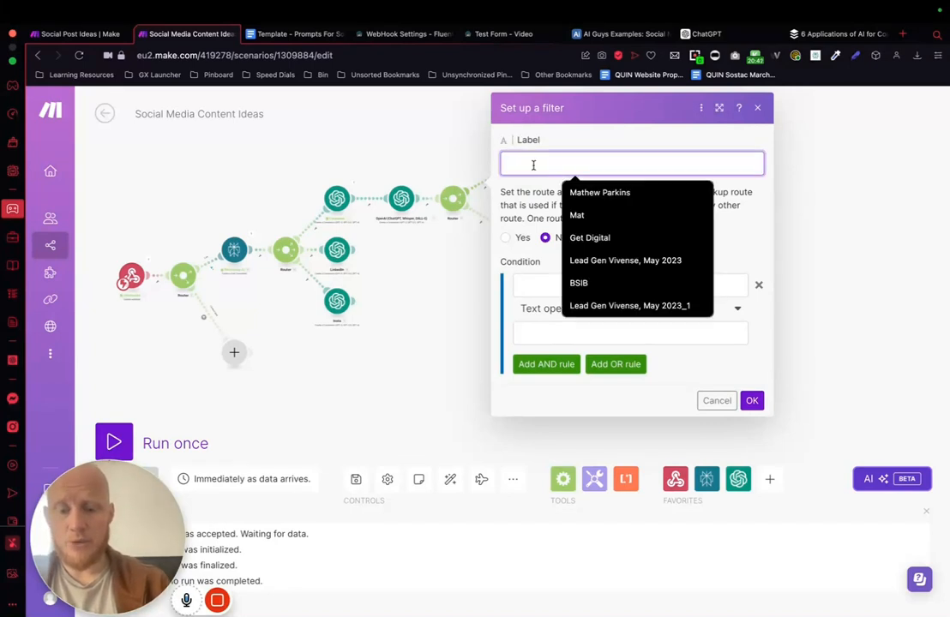
text(Image)
click(539, 287)
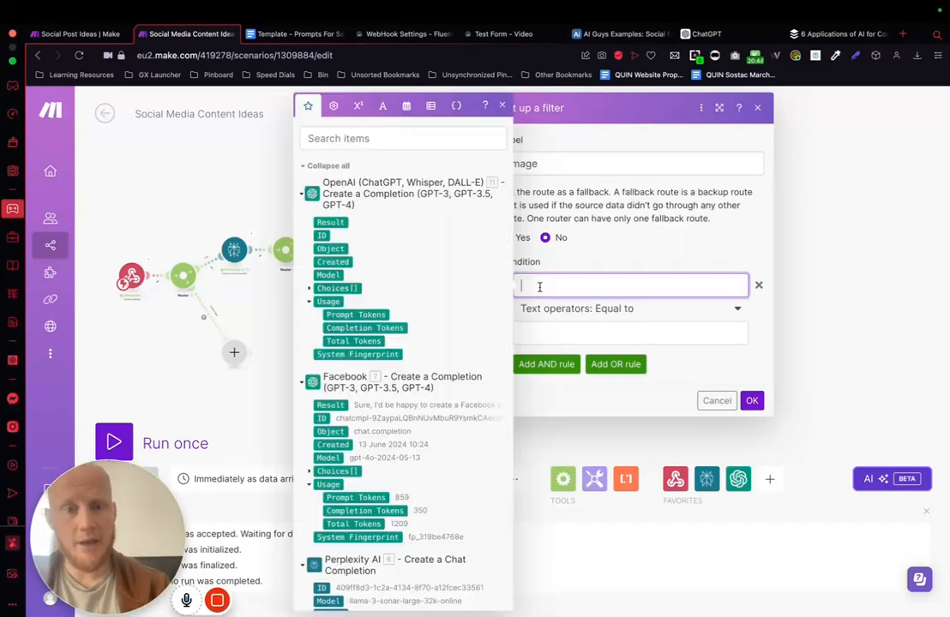
scroll(403, 256, down, 10)
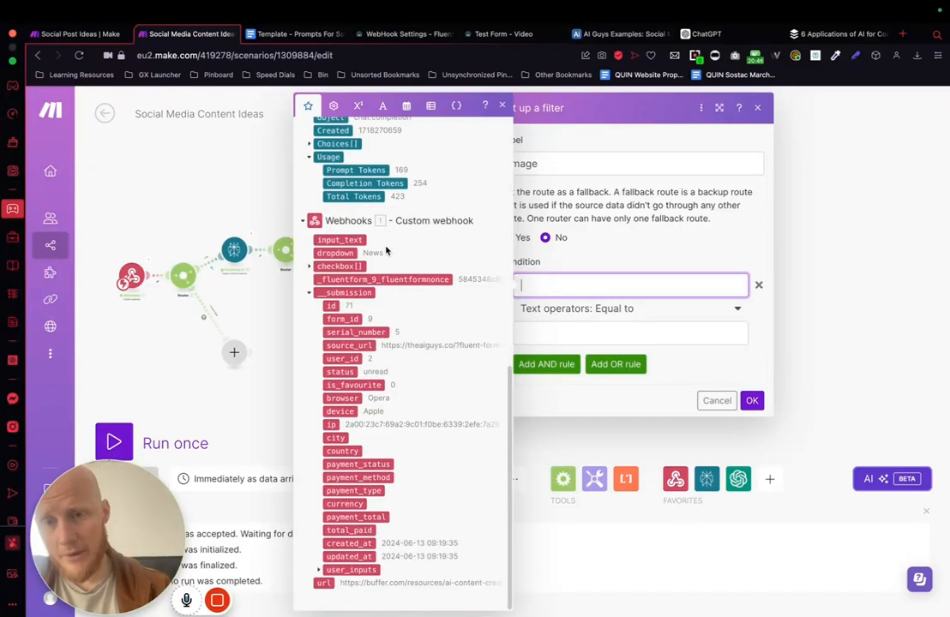
click(310, 267)
click(333, 279)
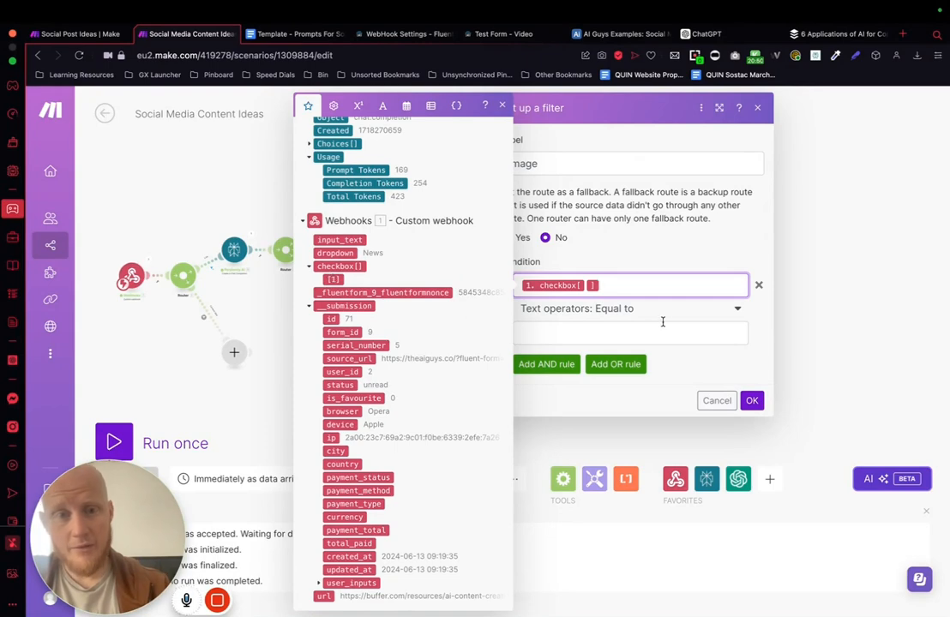
click(628, 310)
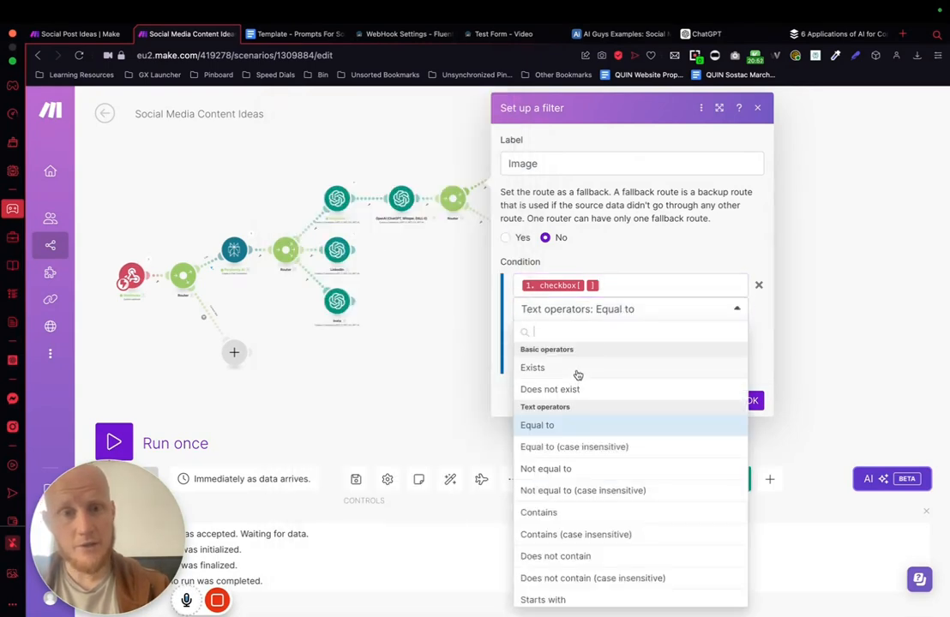
click(532, 368)
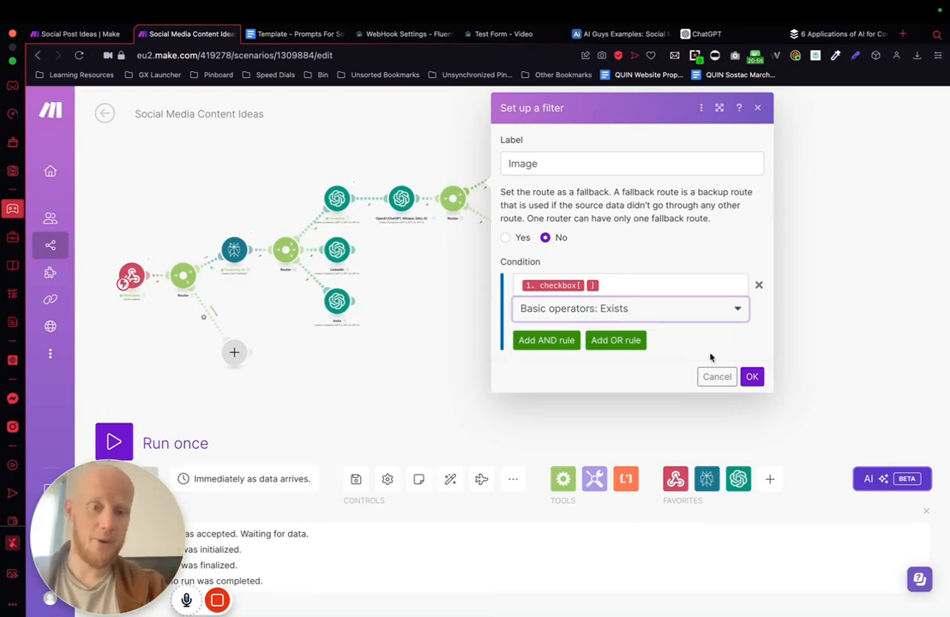
click(751, 377)
Step: Add a filter labelled "No Image" to the same router's lower branch, requiring that the webhook's checkbox[] item does not exist
click(486, 224)
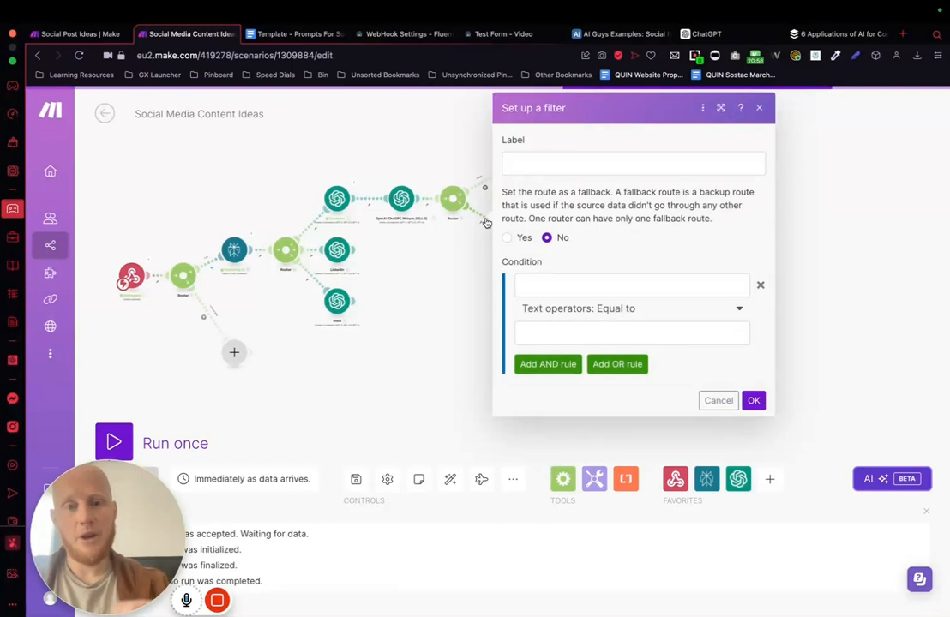
click(530, 162)
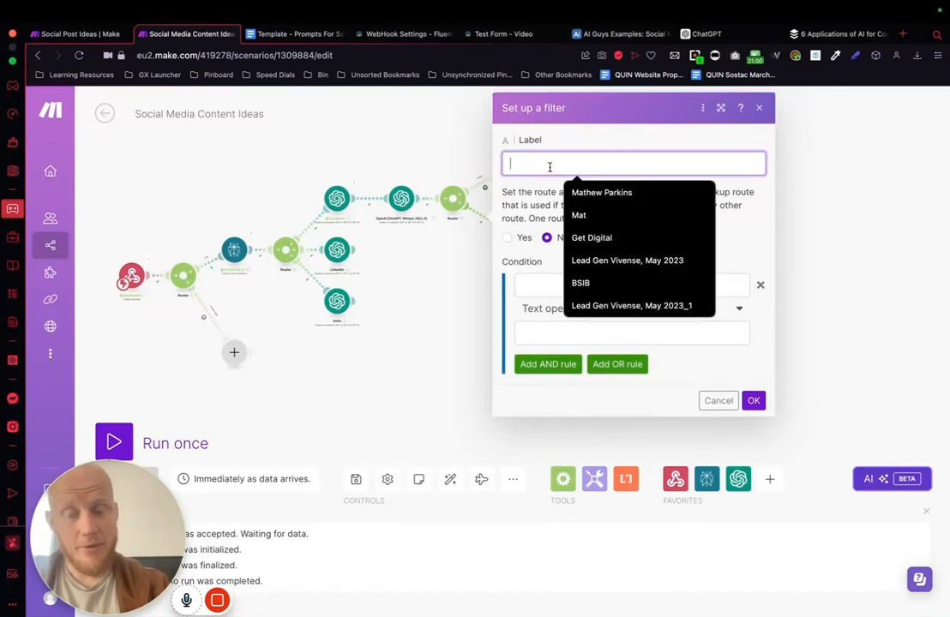
text(No Image)
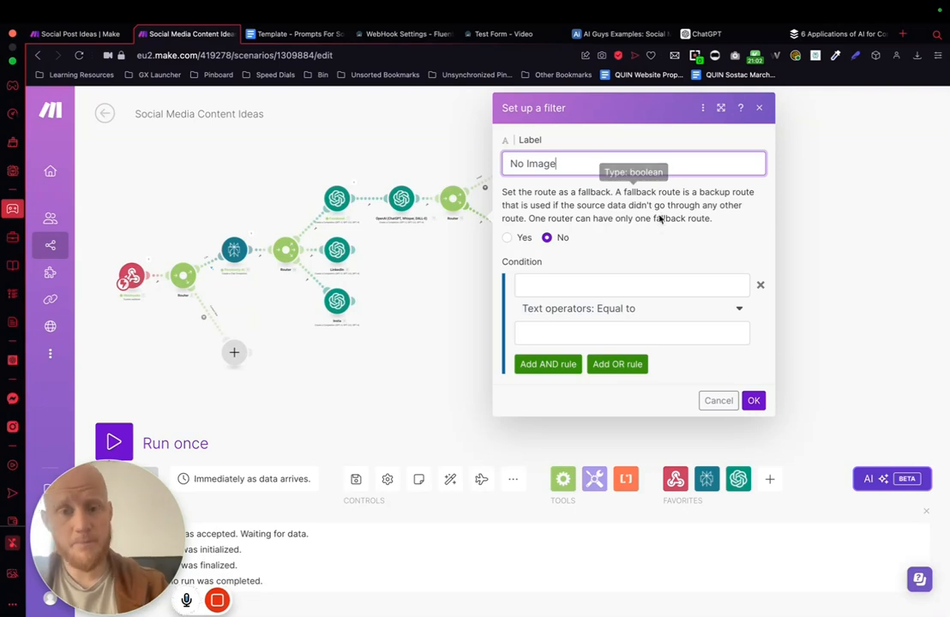
click(582, 281)
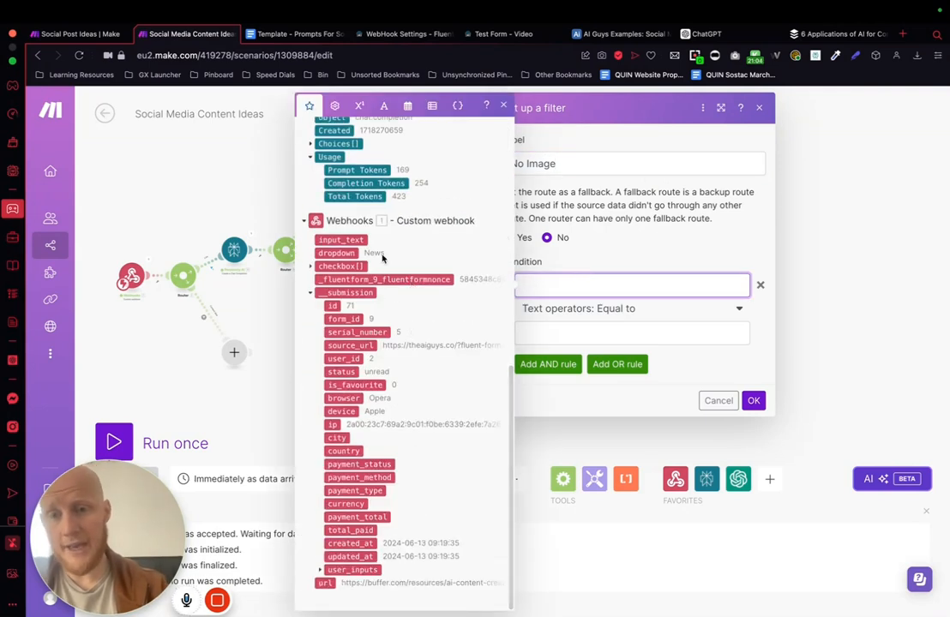
click(336, 267)
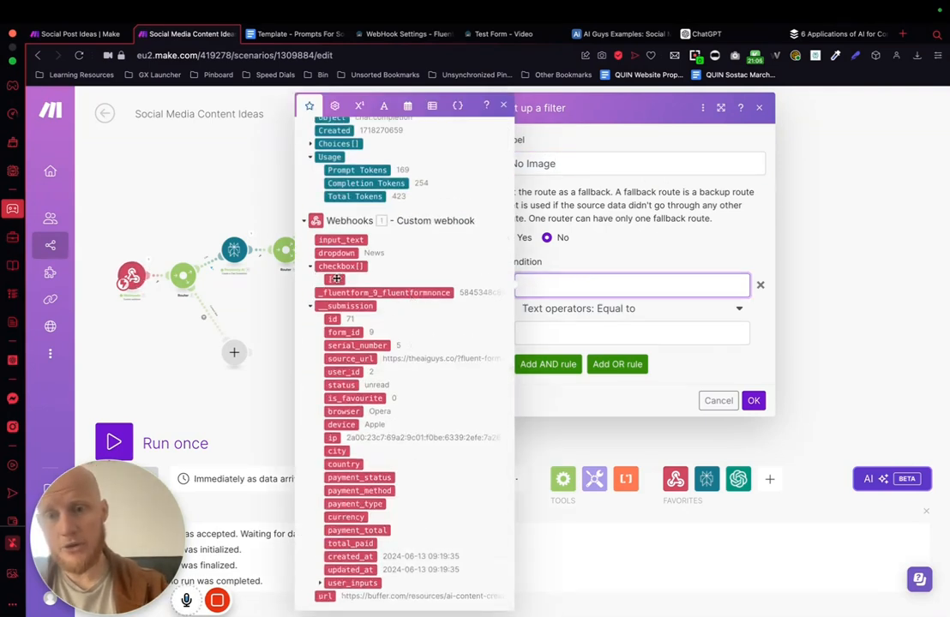
click(335, 267)
click(644, 310)
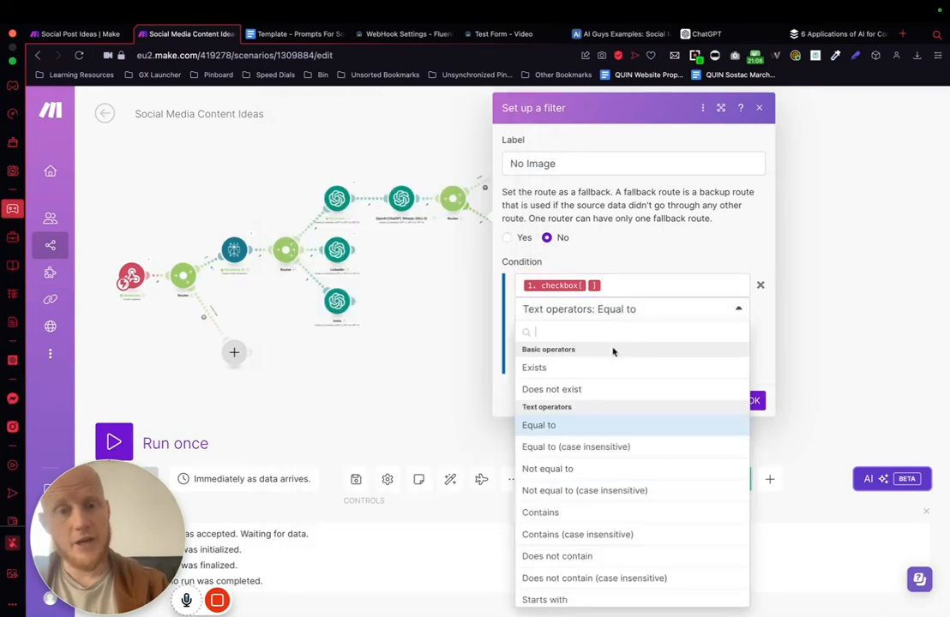
click(614, 388)
click(754, 378)
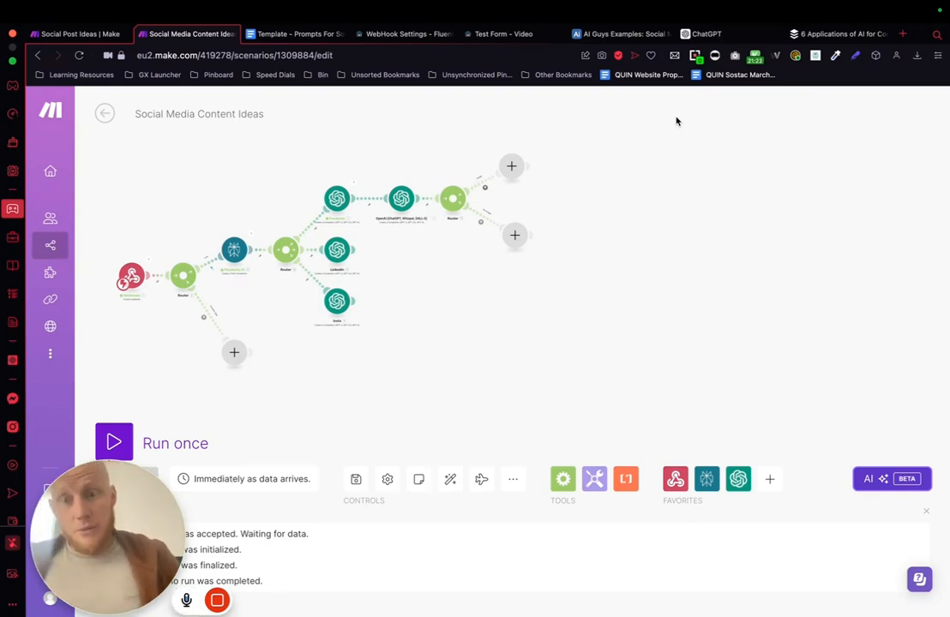
Step: Check the Airtable posts table's fields, then add a Tools Set variable module to the Image branch
click(622, 33)
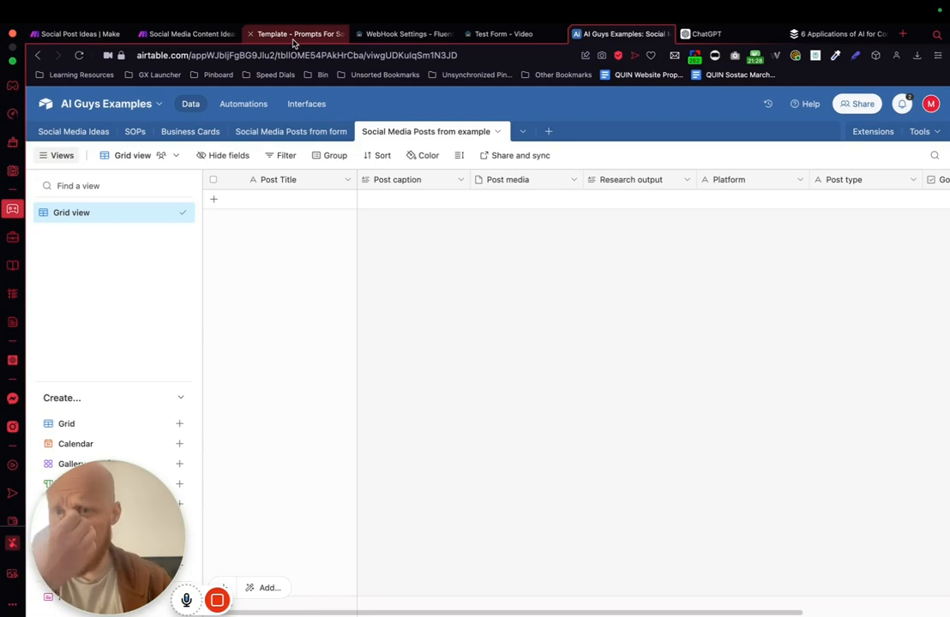
click(184, 34)
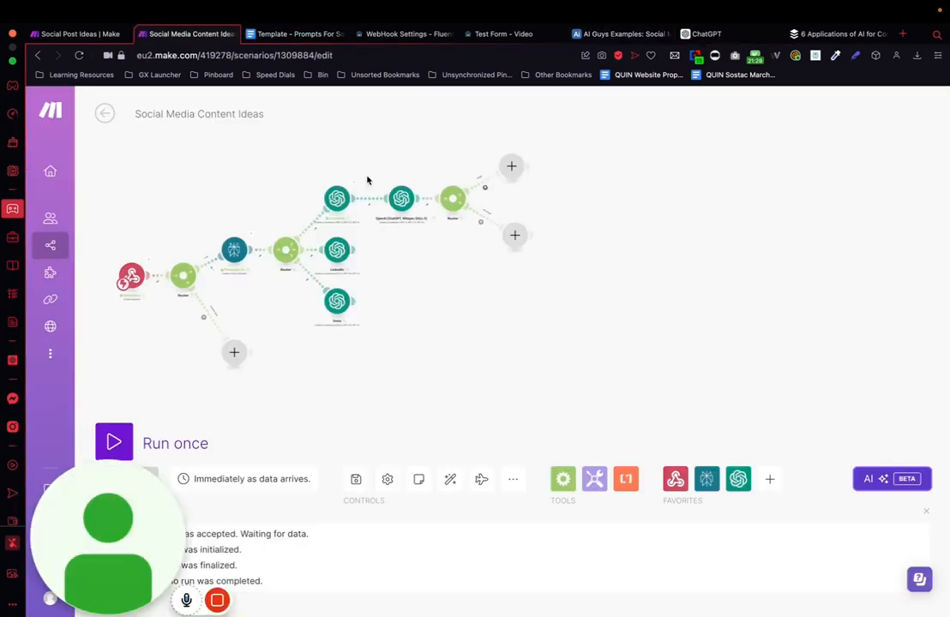
click(511, 172)
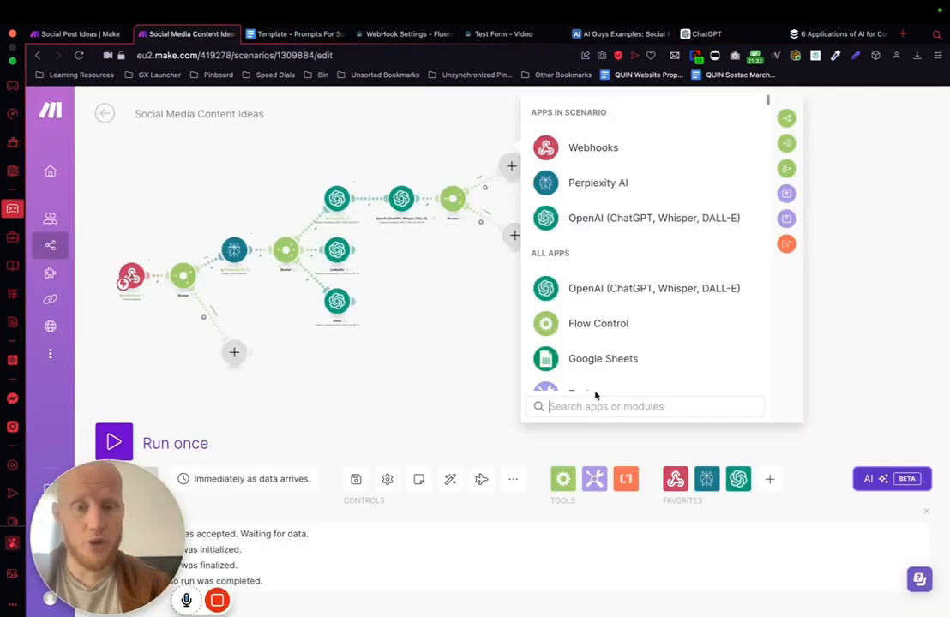
scroll(586, 340, down, 2)
click(570, 319)
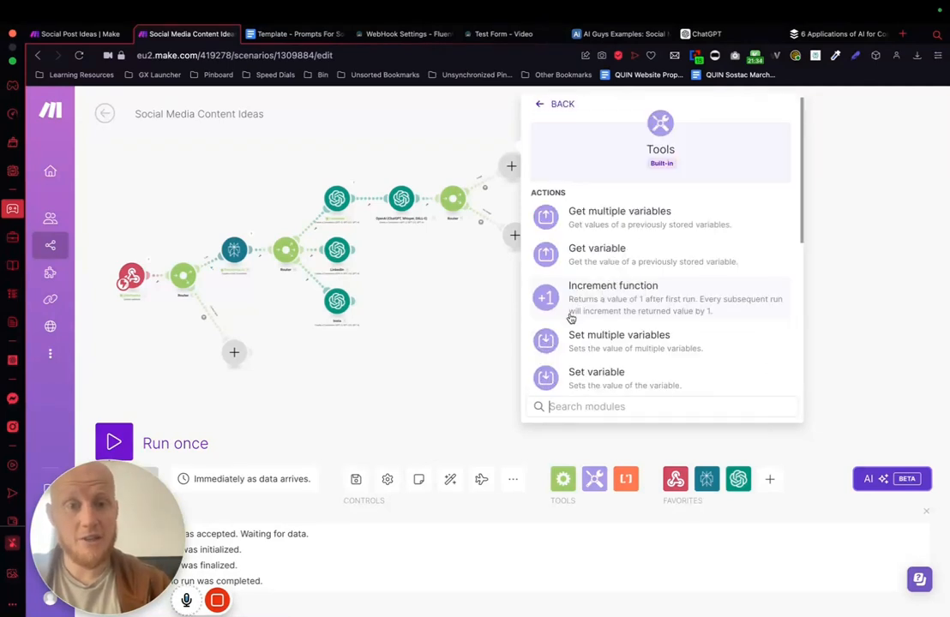
scroll(638, 265, down, 2)
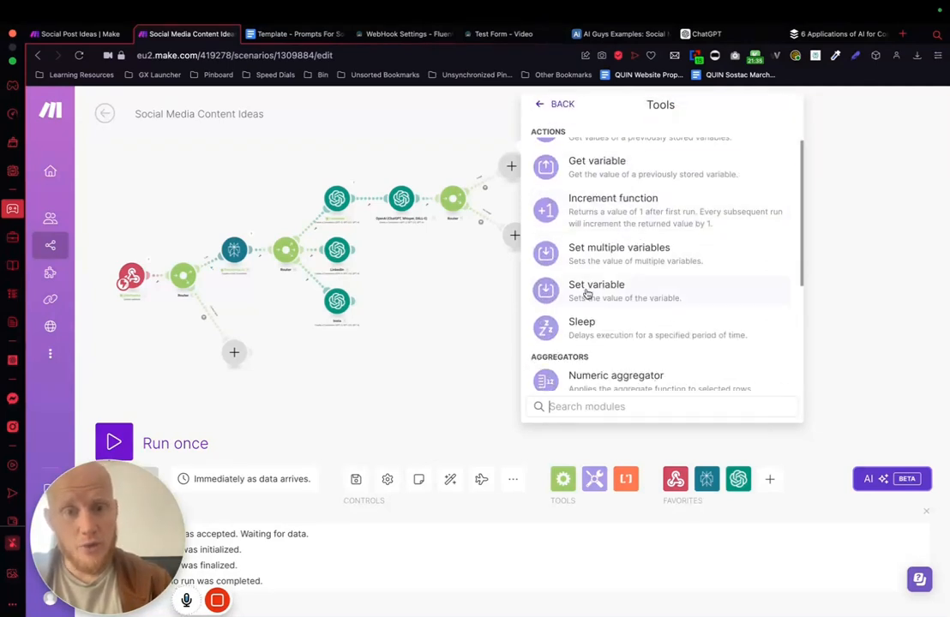
click(647, 287)
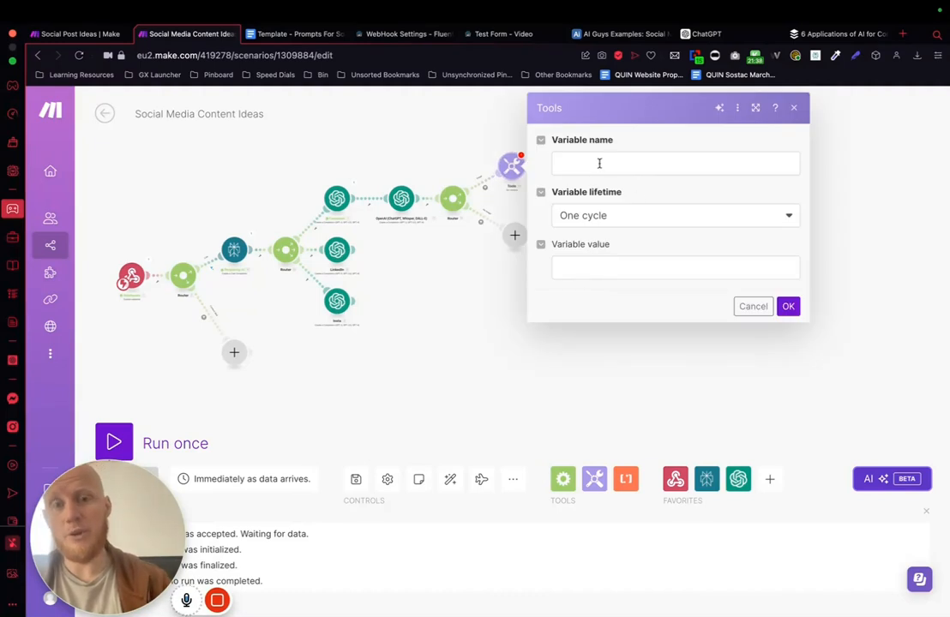
Step: Name the Image branch's variable Platform, set its value to Facebook, and save the module
click(600, 163)
text(Platform)
click(594, 265)
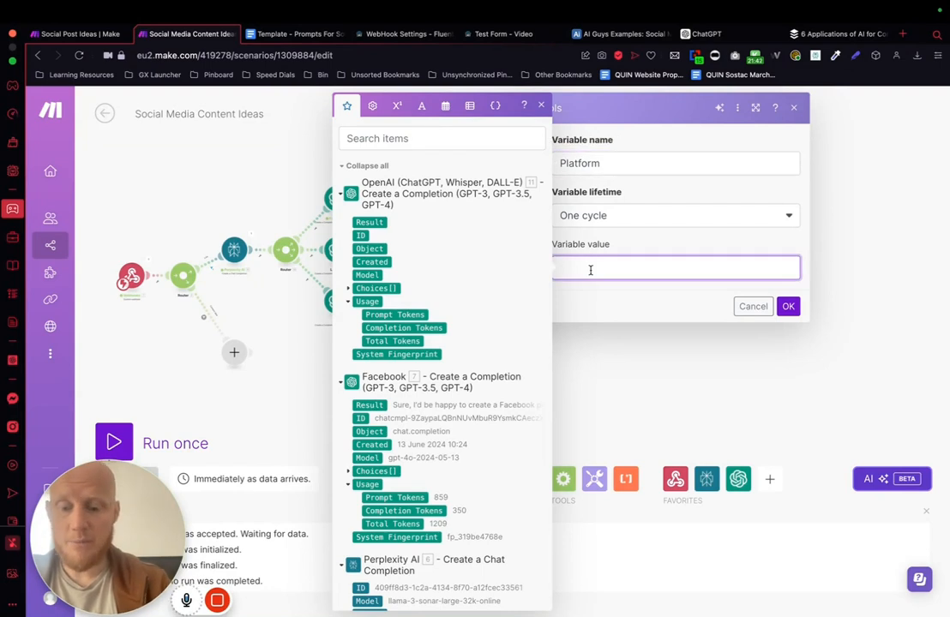
text(Facebook)
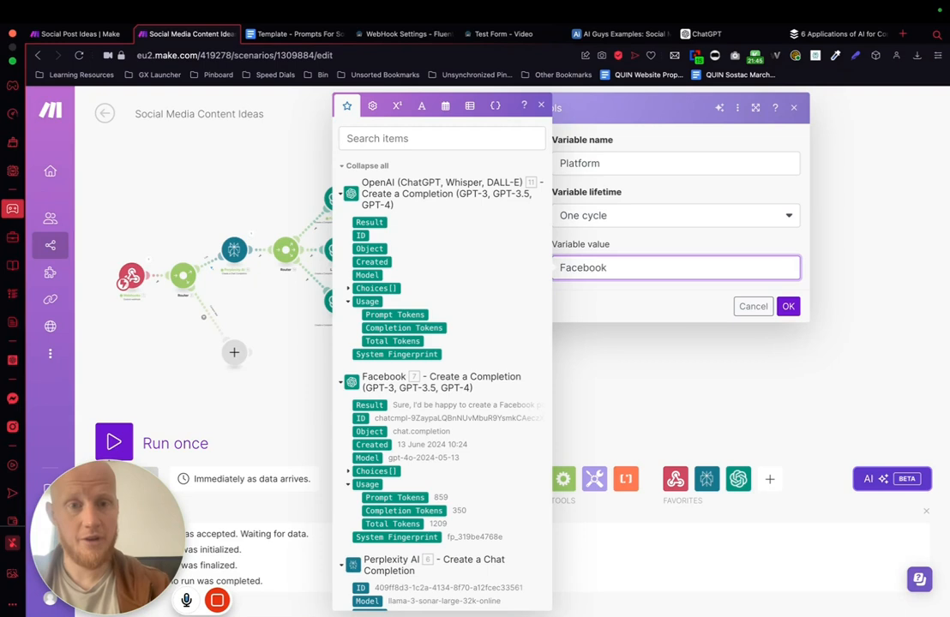
click(787, 306)
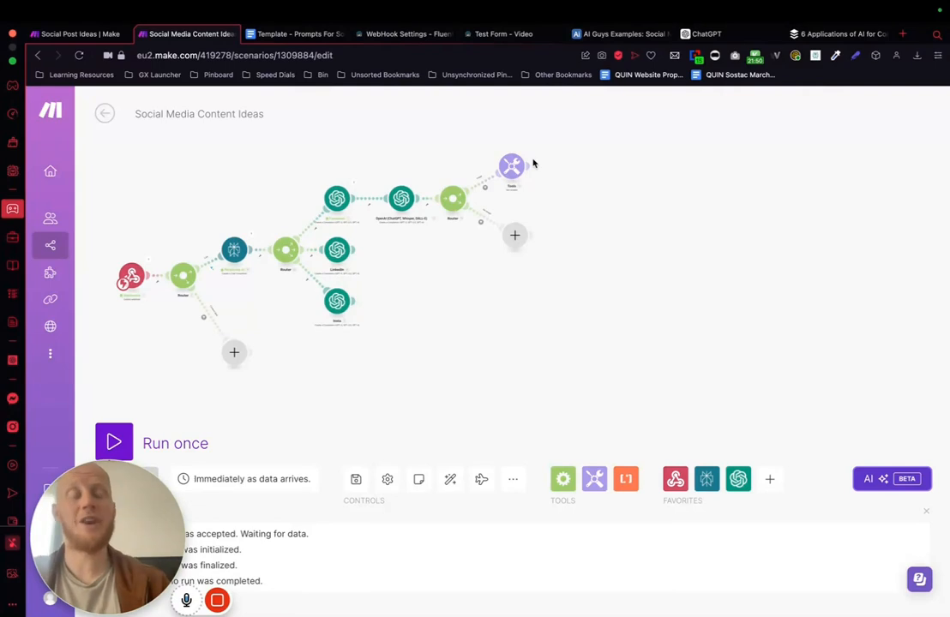
Step: Recheck the Airtable posts table, then add a Tools Set variable module to the No Image branch
click(651, 36)
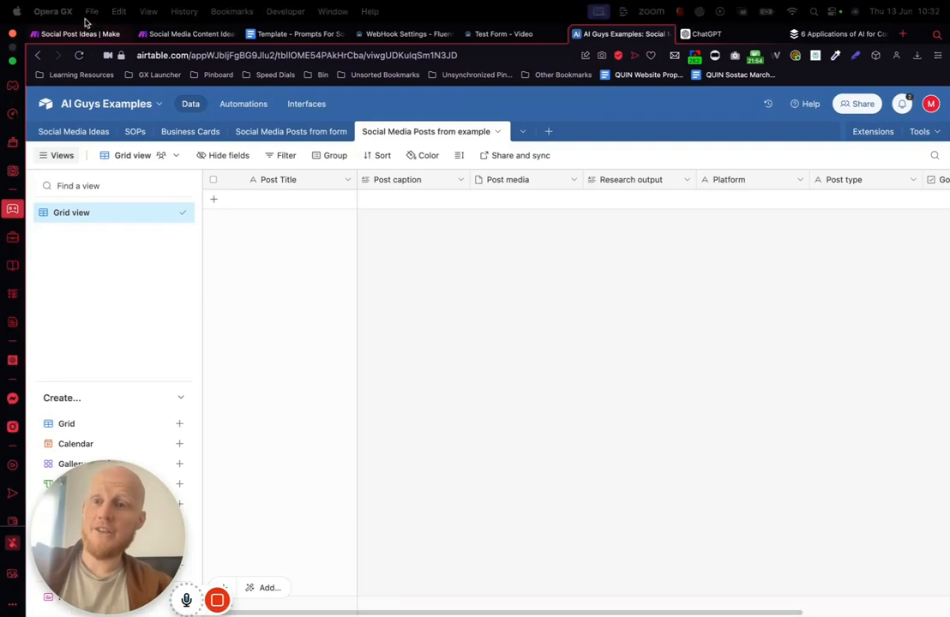
click(186, 33)
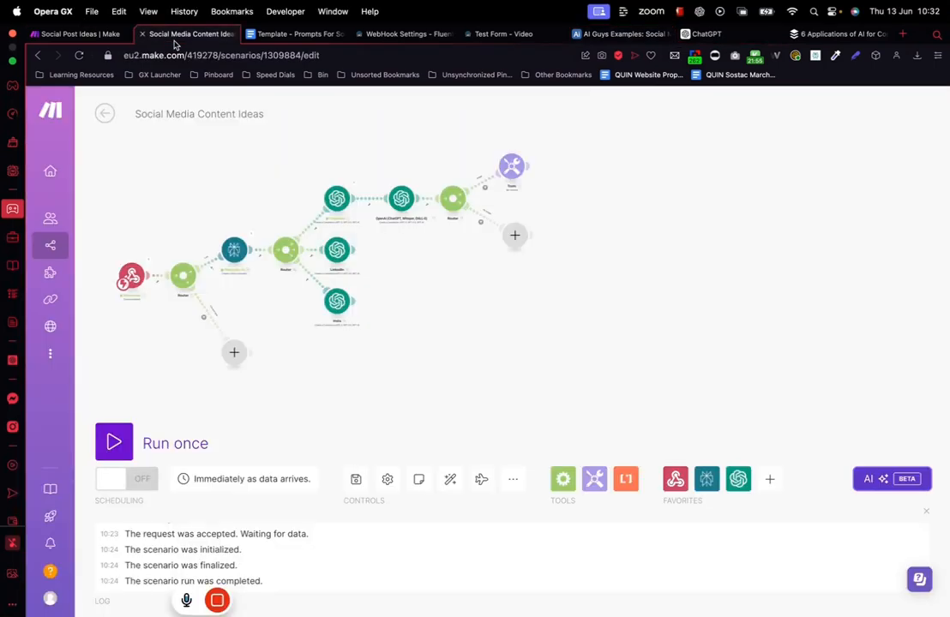
click(515, 238)
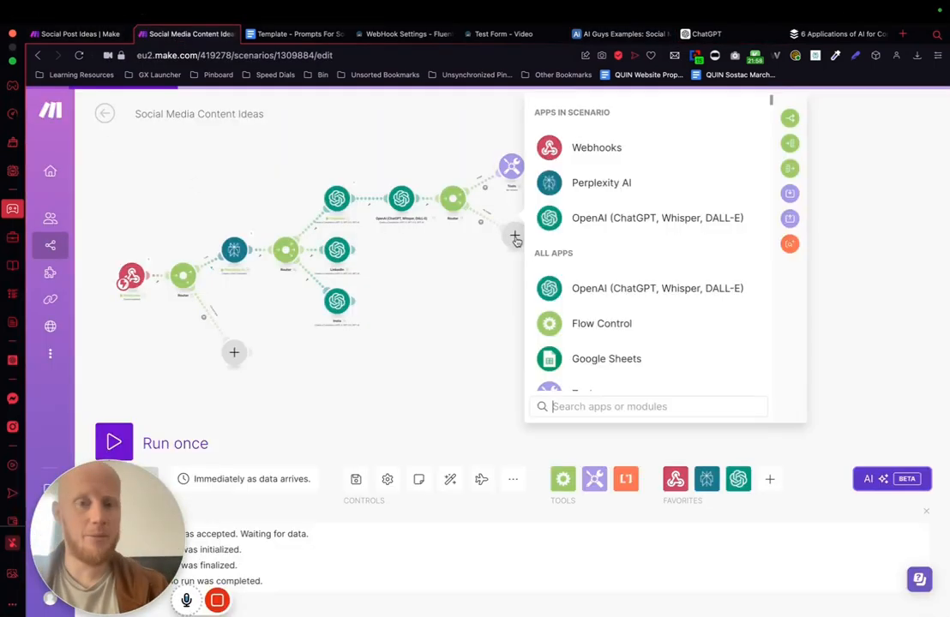
scroll(593, 309, down, 1)
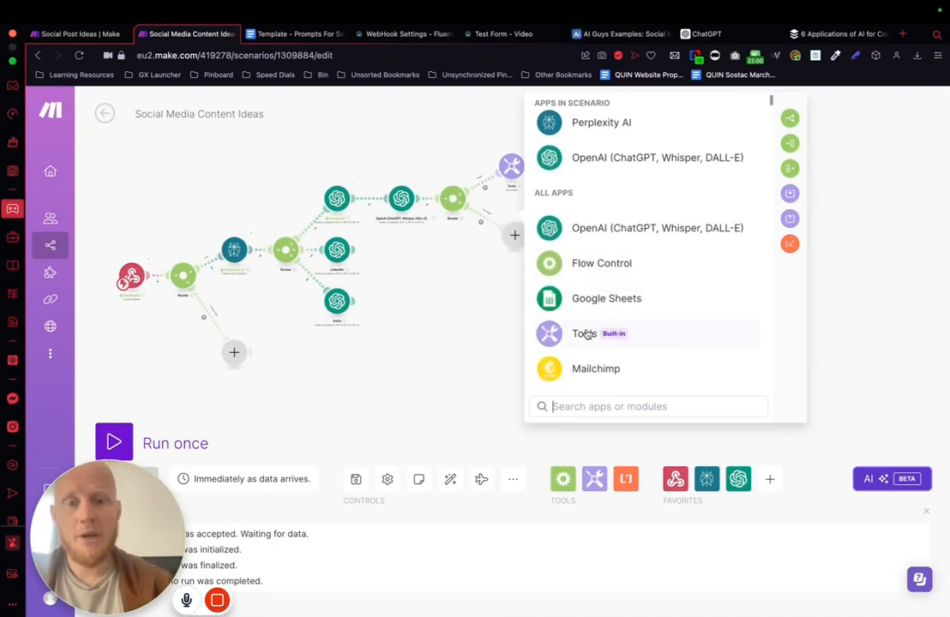
click(592, 333)
scroll(659, 259, down, 1)
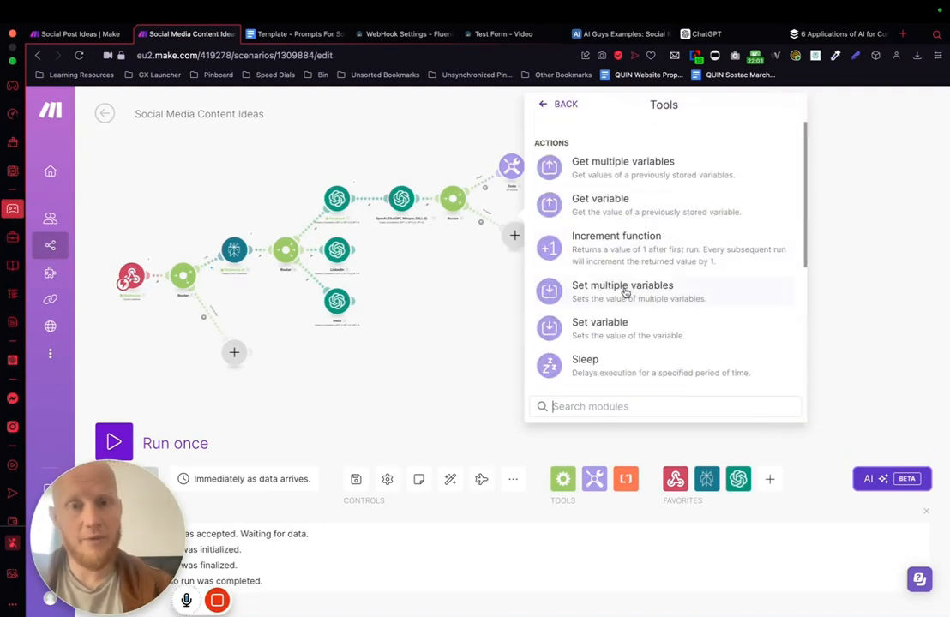
click(622, 335)
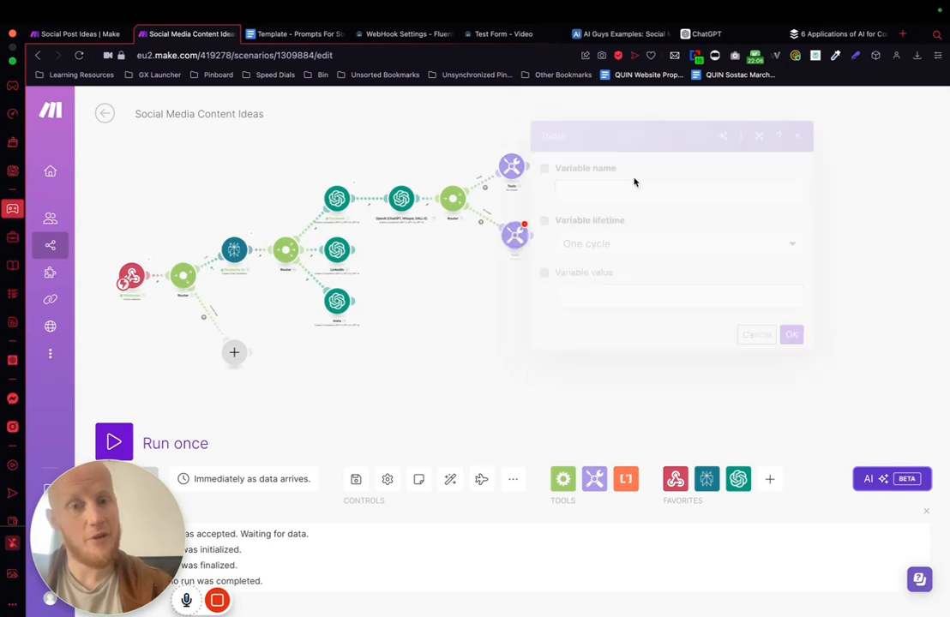
Step: Define the No Image branch's variable as Platform with the value Facebook and save the module
click(603, 192)
text(Platform)
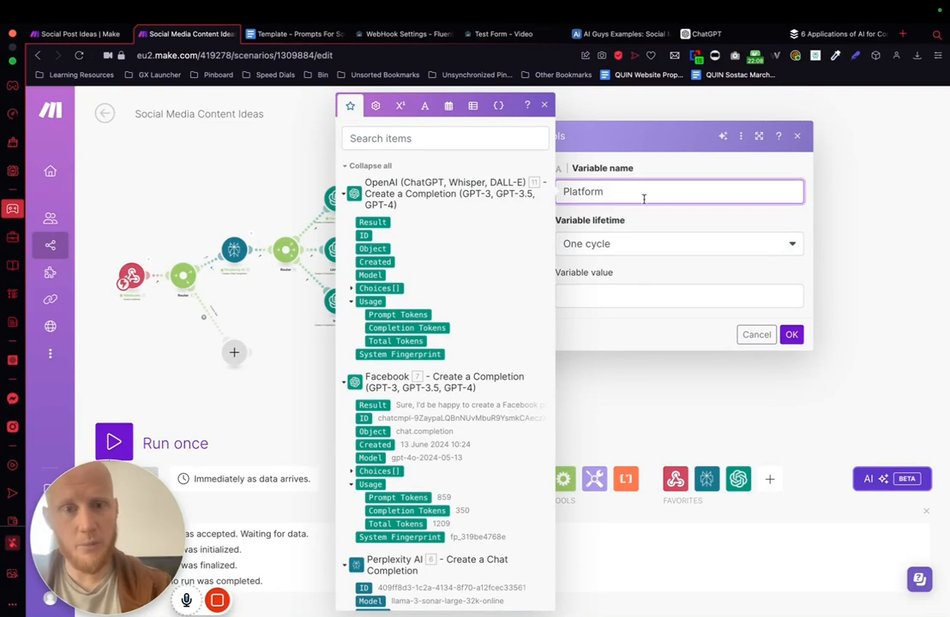
click(587, 291)
text(Facebook)
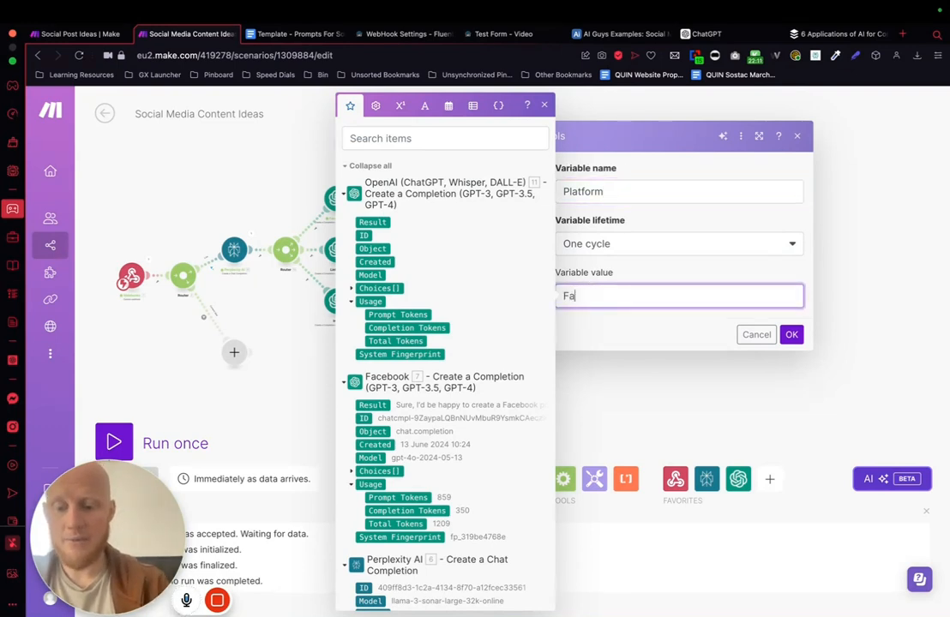
click(646, 190)
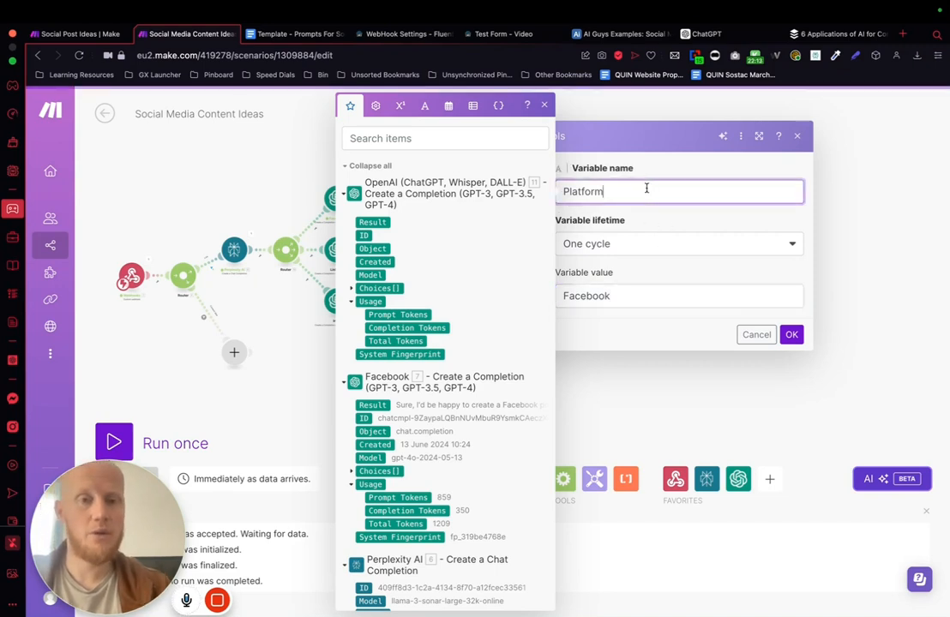
click(791, 335)
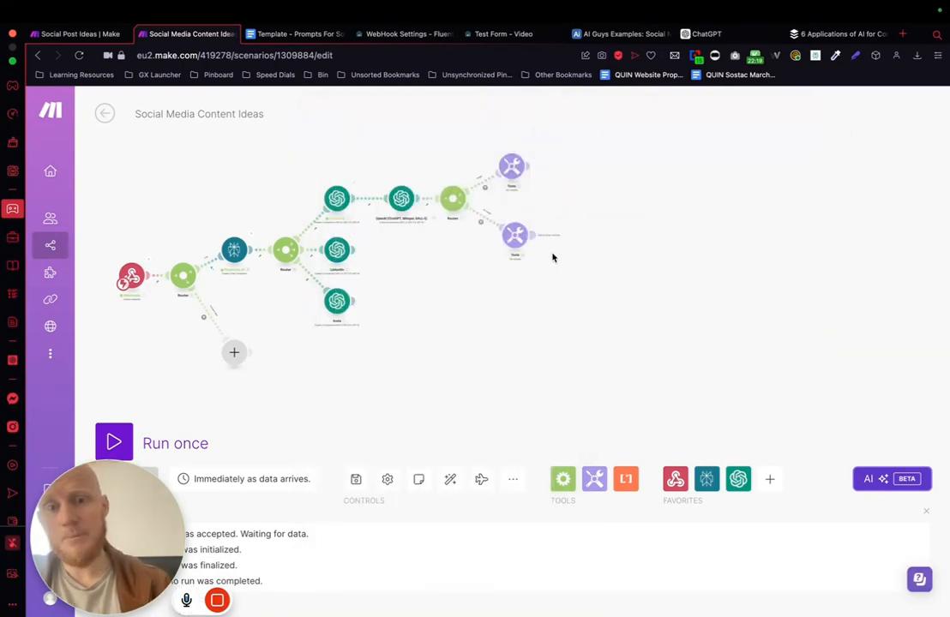
Step: Add an Airtable Create a Record module after the No Image branch's variable module and close its settings without choosing a base
click(565, 234)
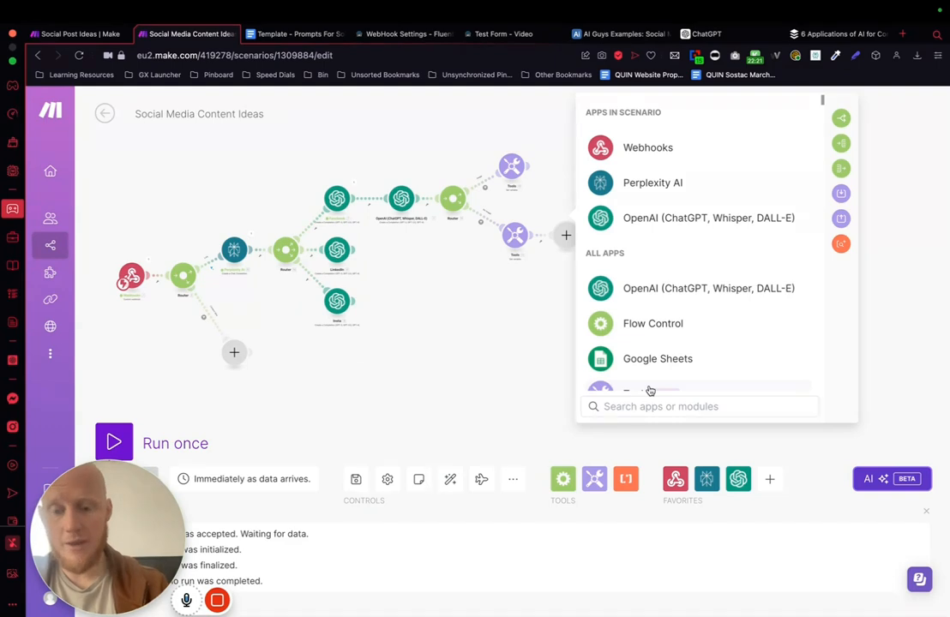
text(air)
click(645, 116)
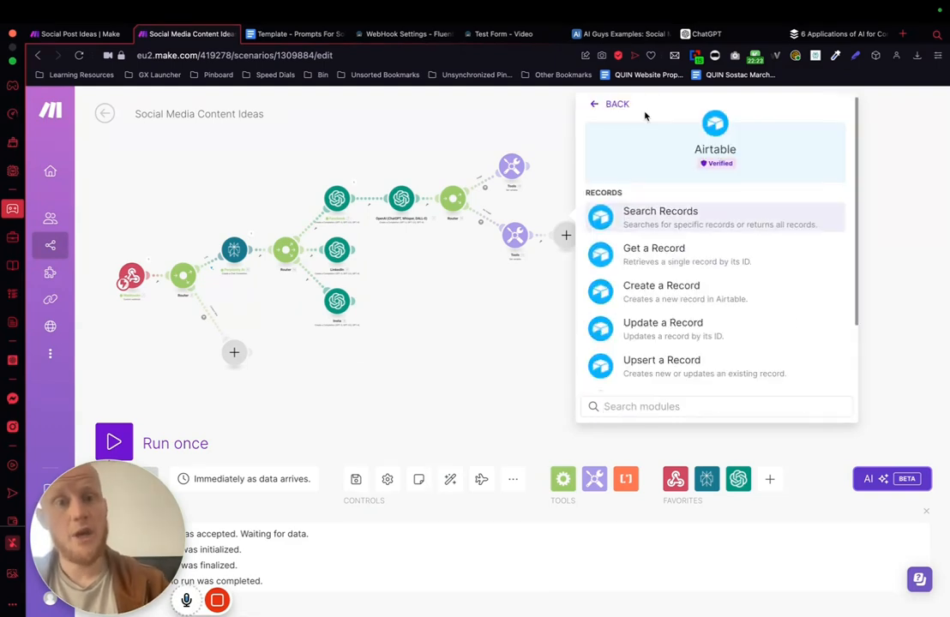
scroll(682, 244, down, 1)
scroll(682, 244, down, 2)
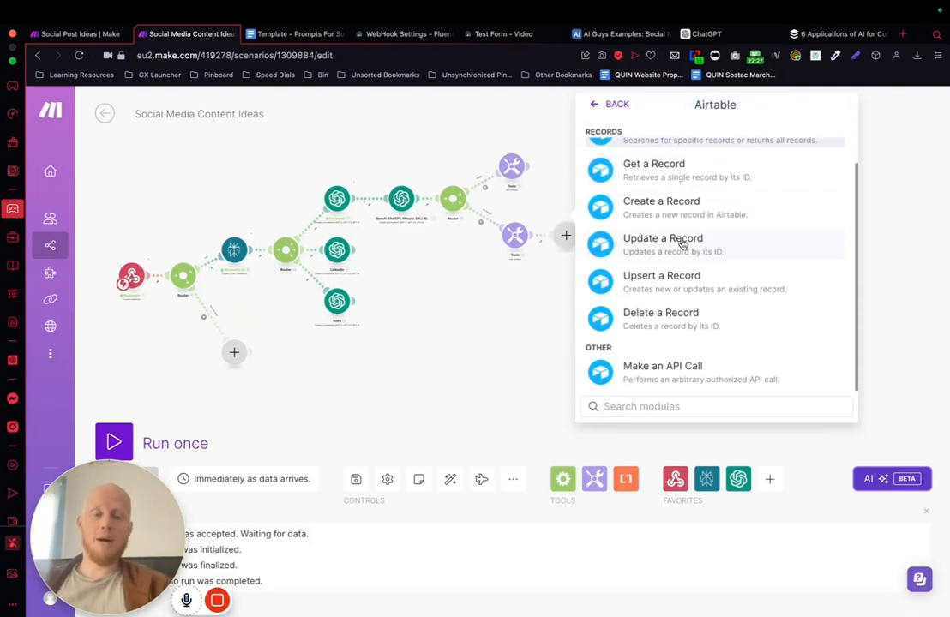
scroll(681, 245, up, 3)
scroll(677, 245, down, 1)
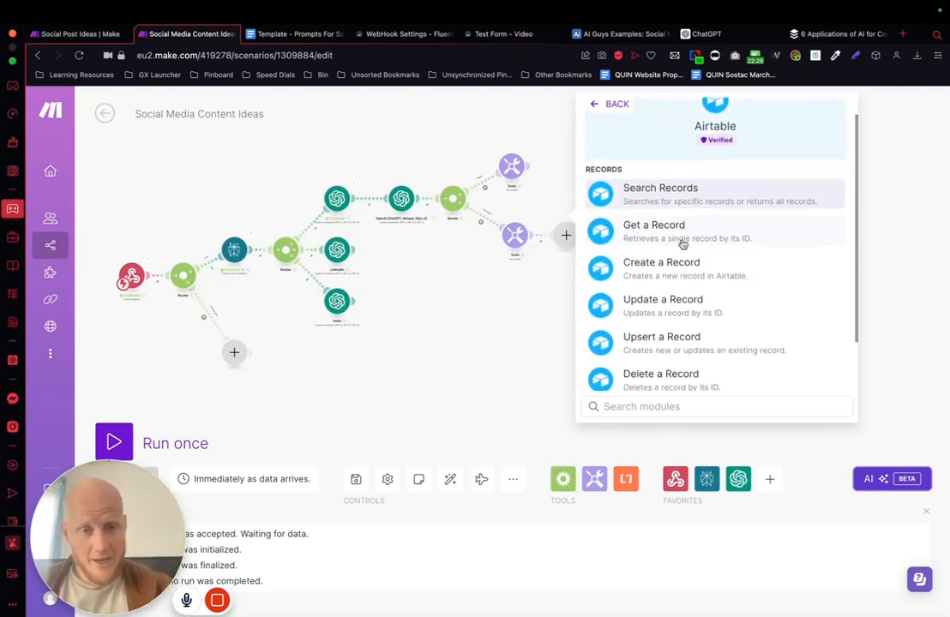
click(681, 244)
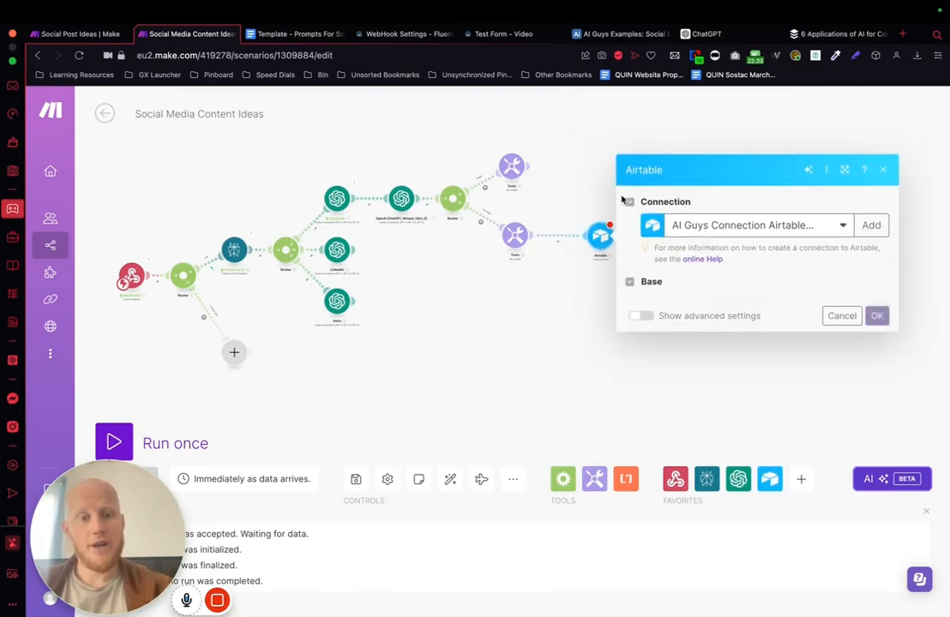
click(581, 193)
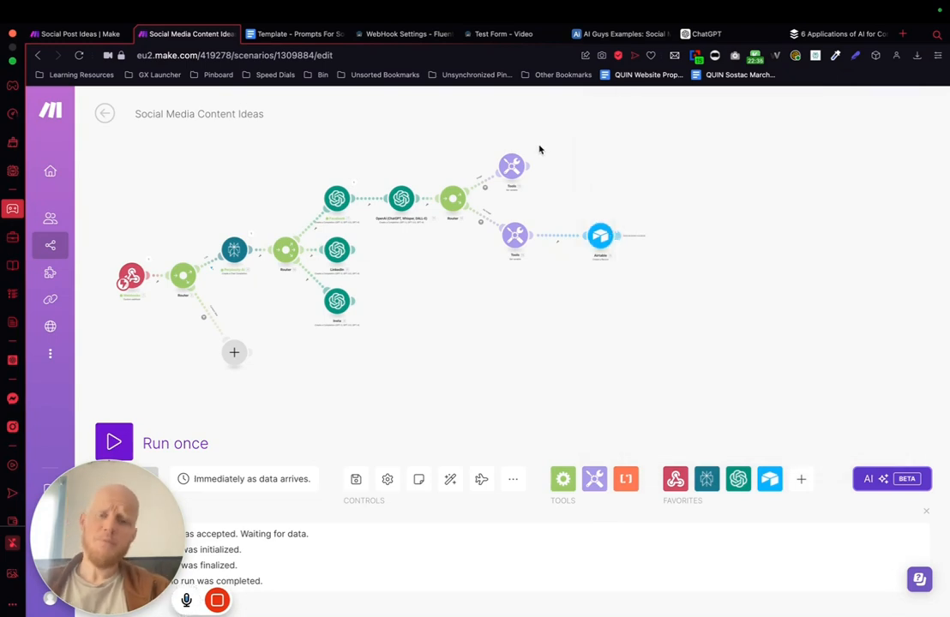
Step: Add an OpenAI Create a Completion module after the Image branch's Set variable module
click(528, 167)
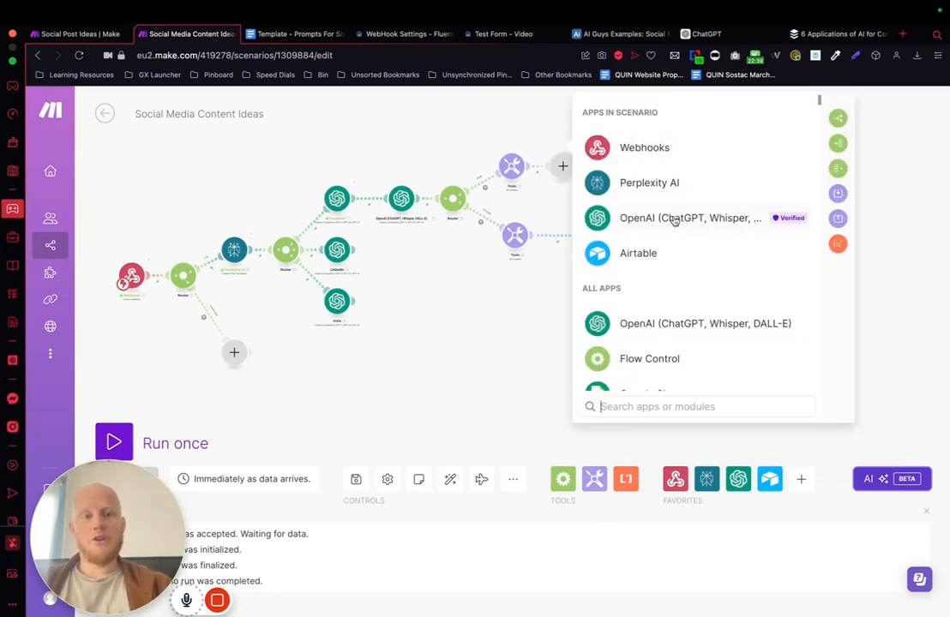
click(666, 220)
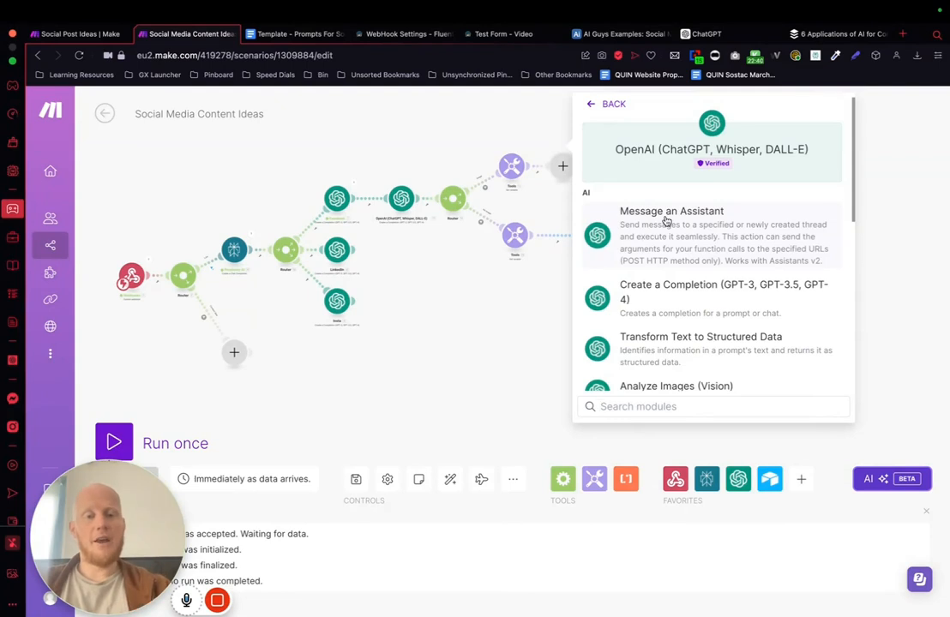
click(649, 301)
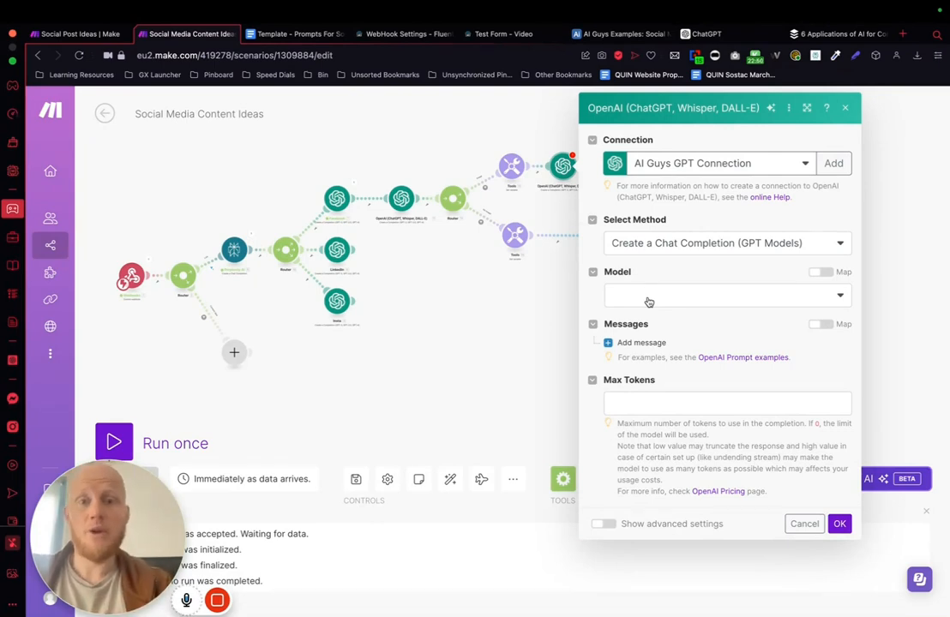
Step: Set the OpenAI module's model to GPT-4o: gpt-4o (system) and add a message with the User role
click(648, 302)
click(691, 351)
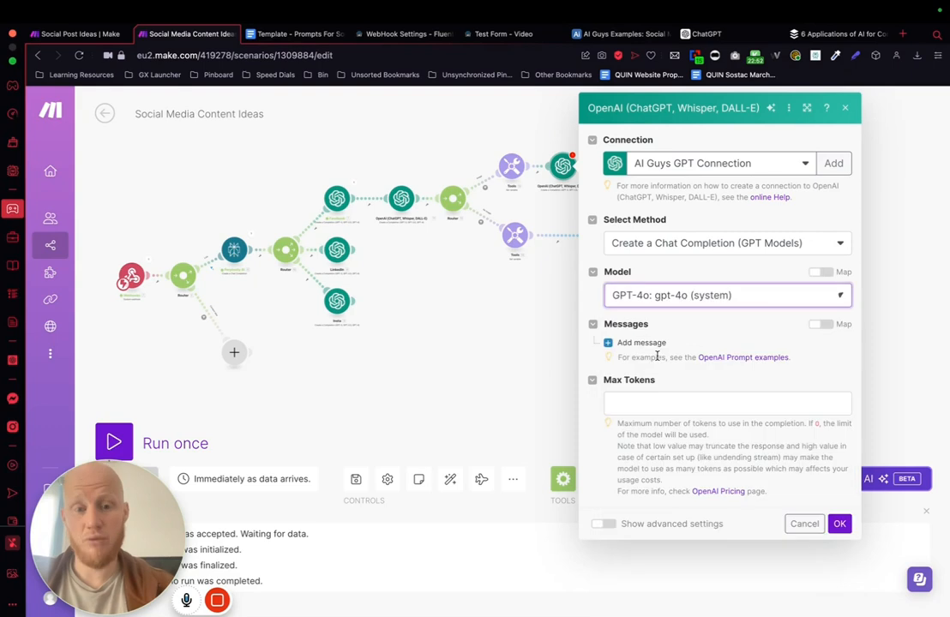
click(656, 341)
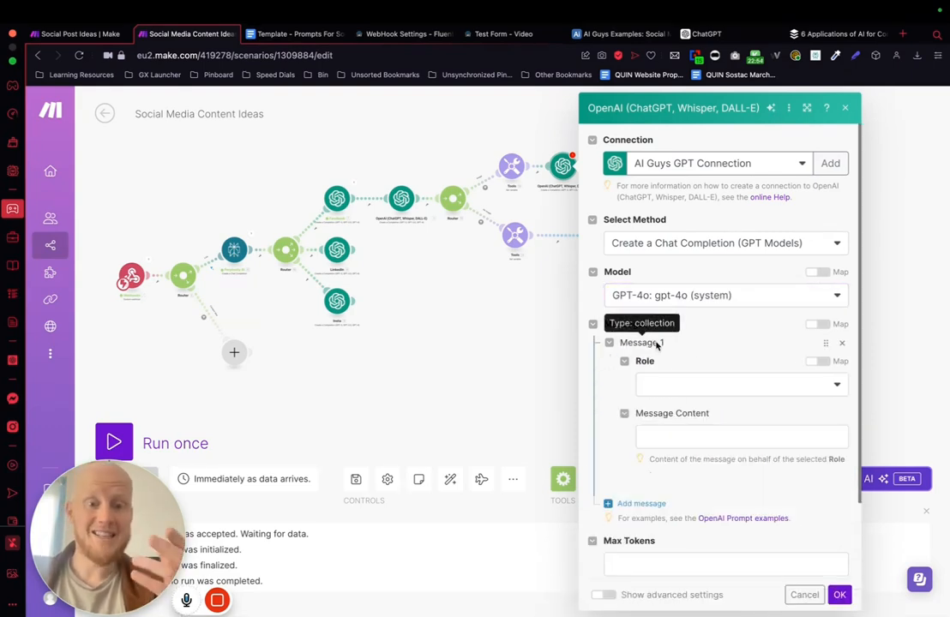
click(682, 383)
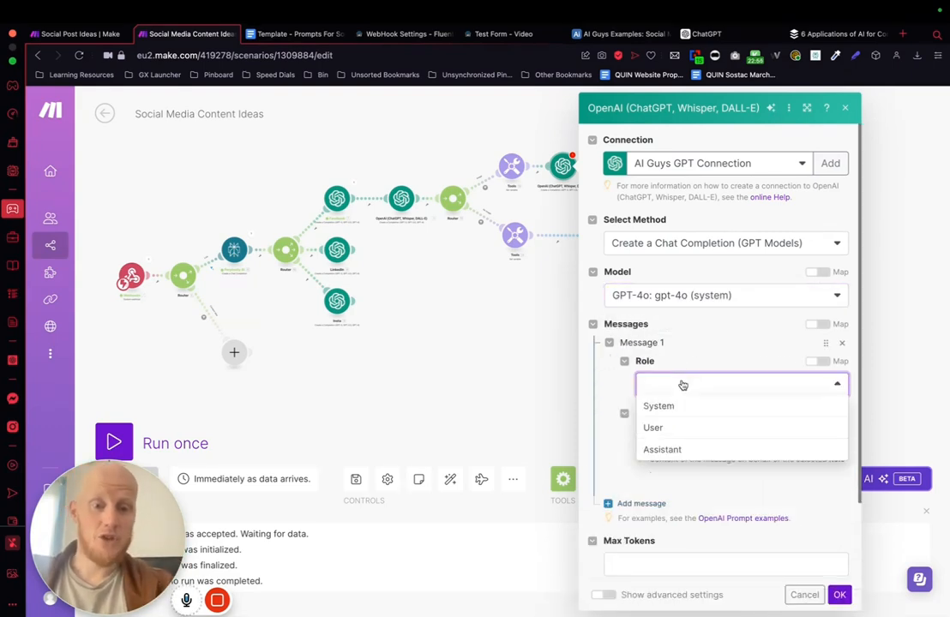
click(656, 427)
Step: Switch to the Google Docs prompt template and correct both "not" errors in the Image Prompt text to "no"
click(283, 33)
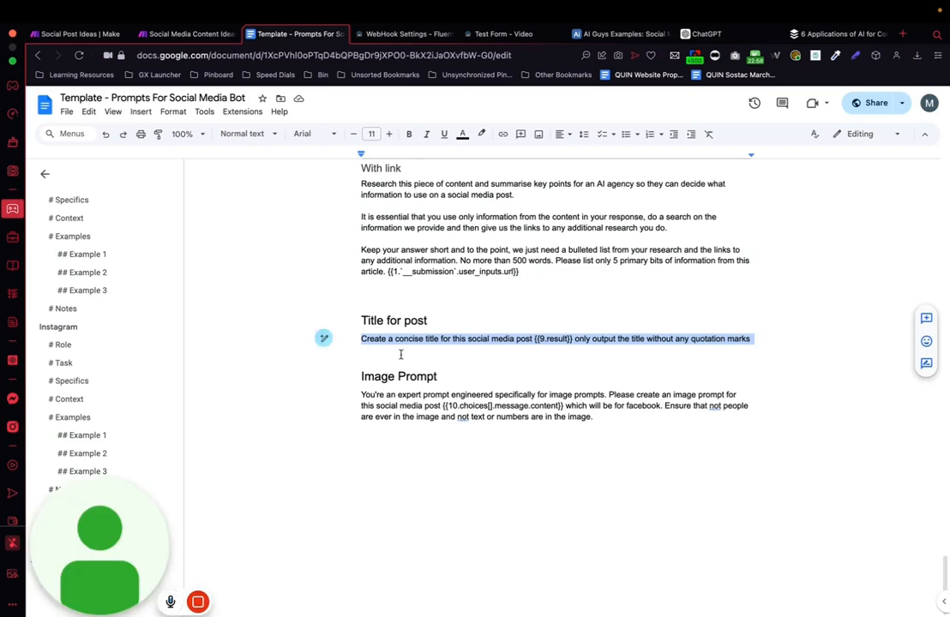
drag(361, 396, 615, 418)
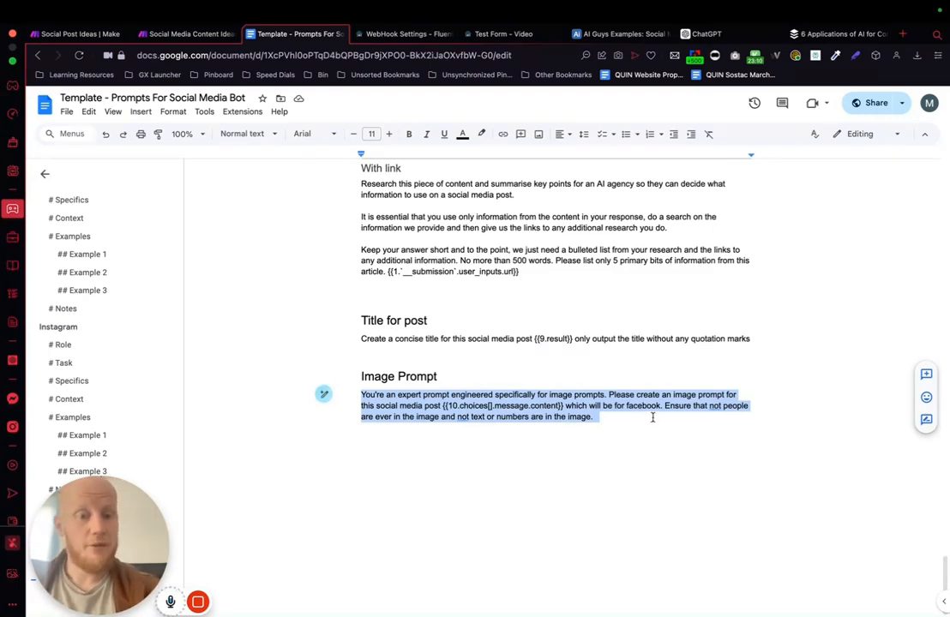
click(719, 410)
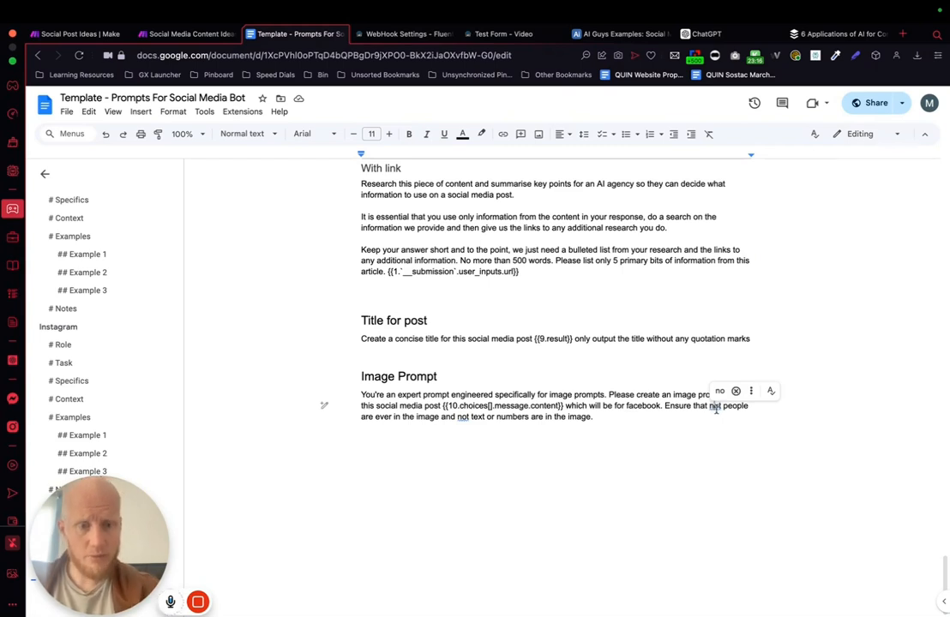
key(BackSpace)
key(BackSpace)
key(BackSpace)
key(BackSpace)
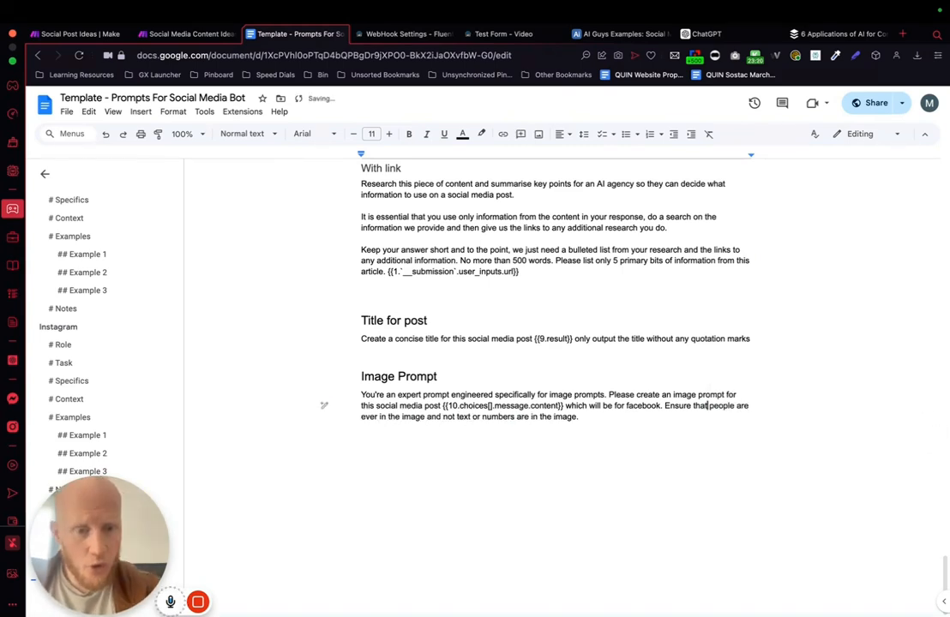
text(no)
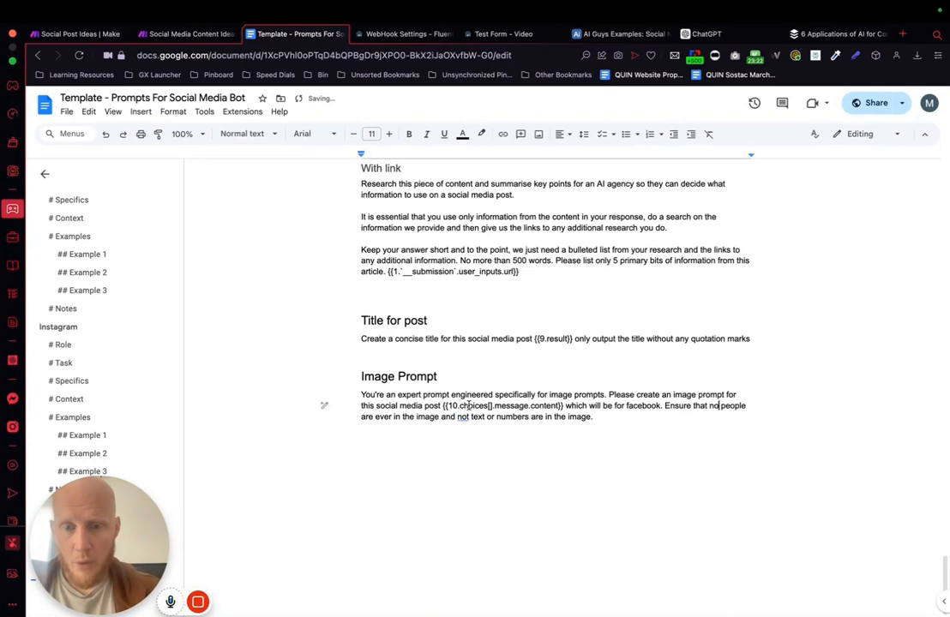
click(468, 417)
key(BackSpace)
Step: Copy the corrected Image Prompt text and paste it into the OpenAI module's message content in Make
drag(596, 417, 348, 397)
key(super+c)
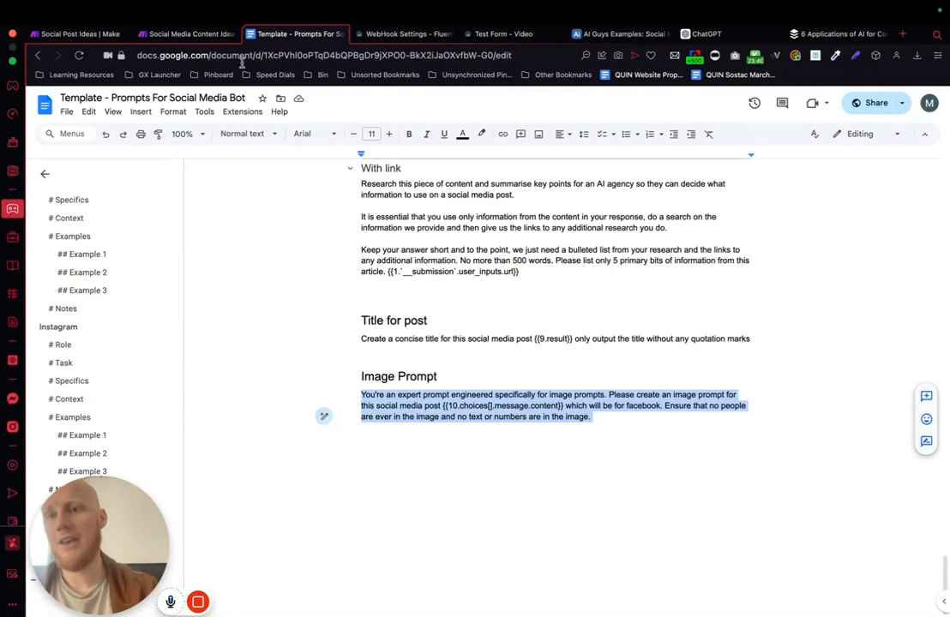
click(190, 34)
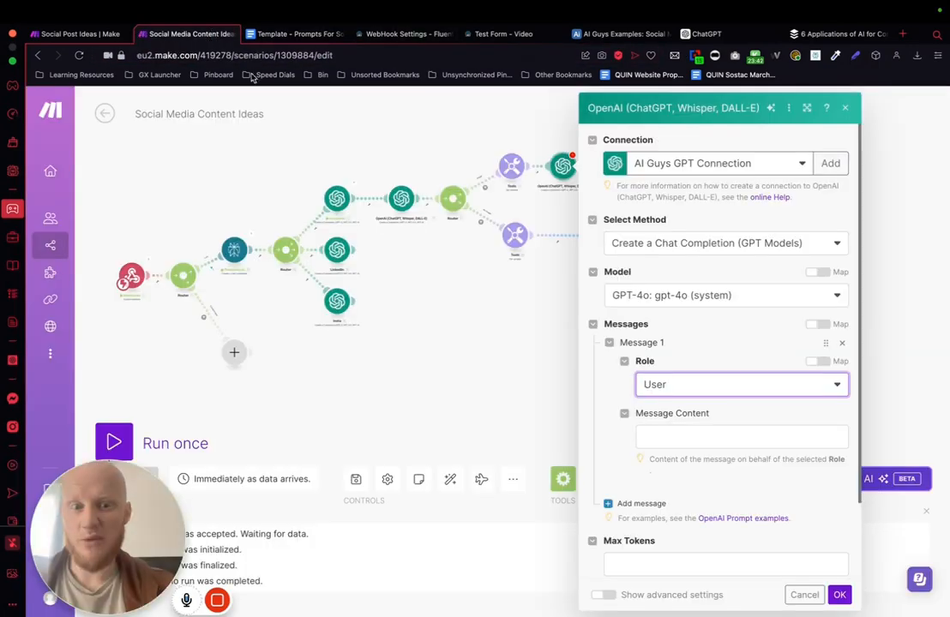
click(657, 435)
key(super+v)
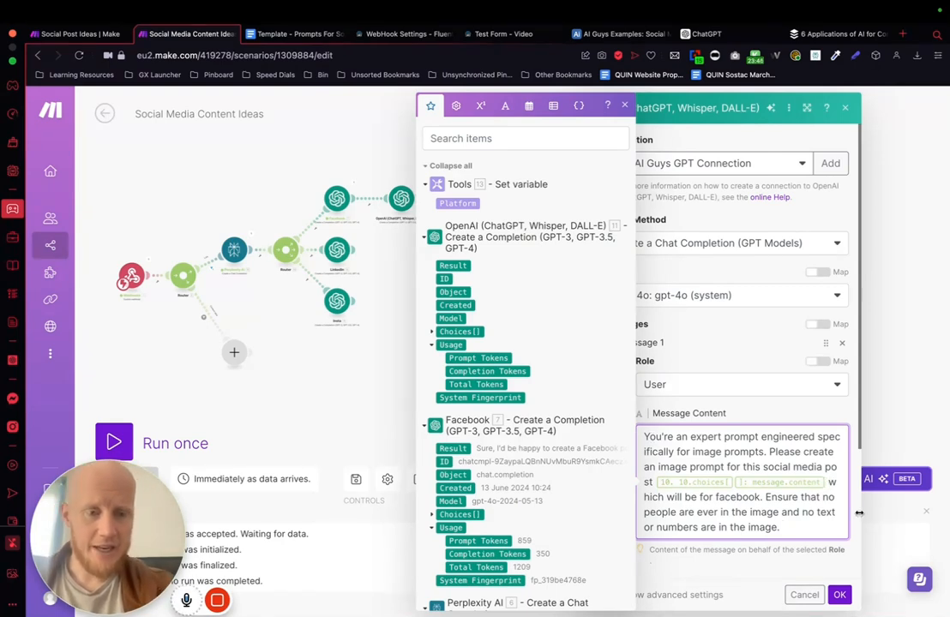
Step: Replace the invalid placeholder in the image prompt with the Facebook module's Choices[] Message Content value
key(BackSpace)
key(BackSpace)
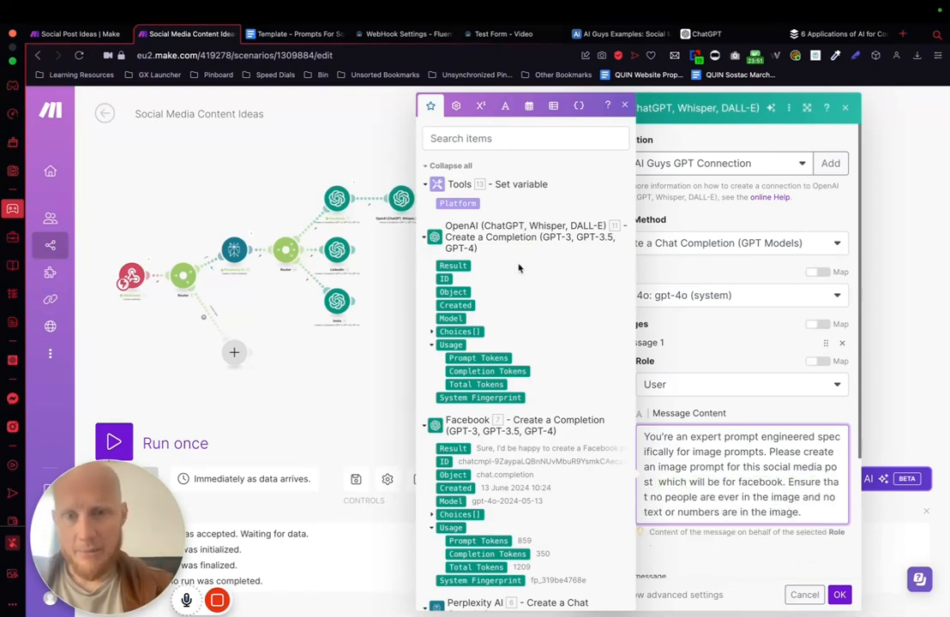
scroll(474, 425, down, 8)
scroll(474, 425, up, 3)
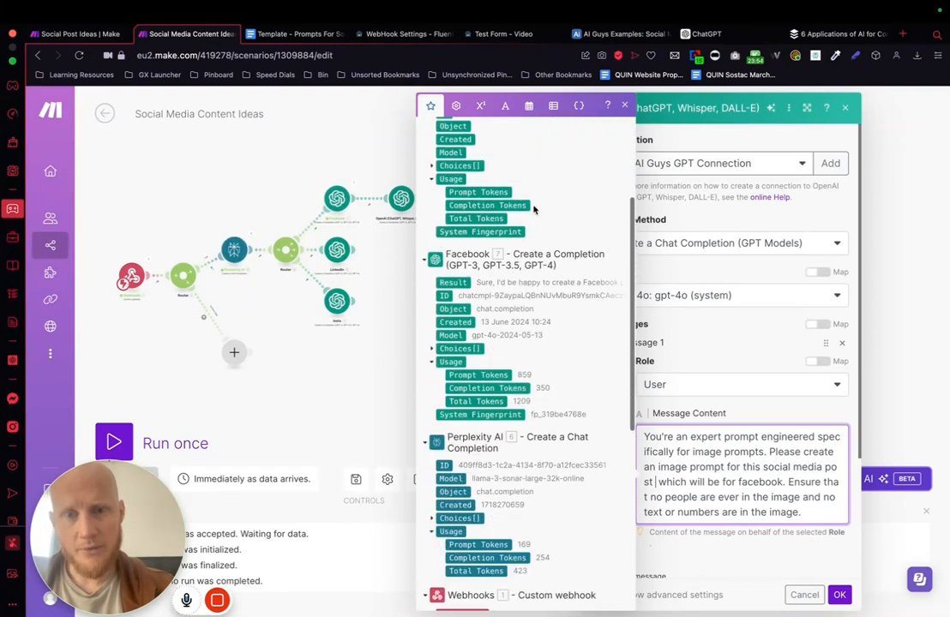
click(442, 348)
click(441, 415)
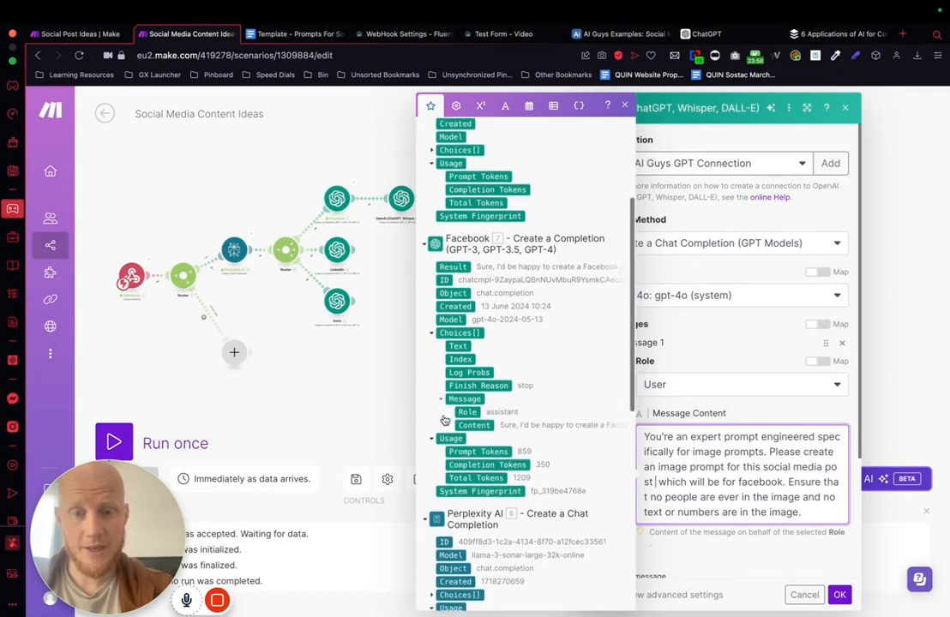
click(474, 440)
Step: Change "engineered" to "engineer" in the message content's first sentence
scroll(763, 455, down, 2)
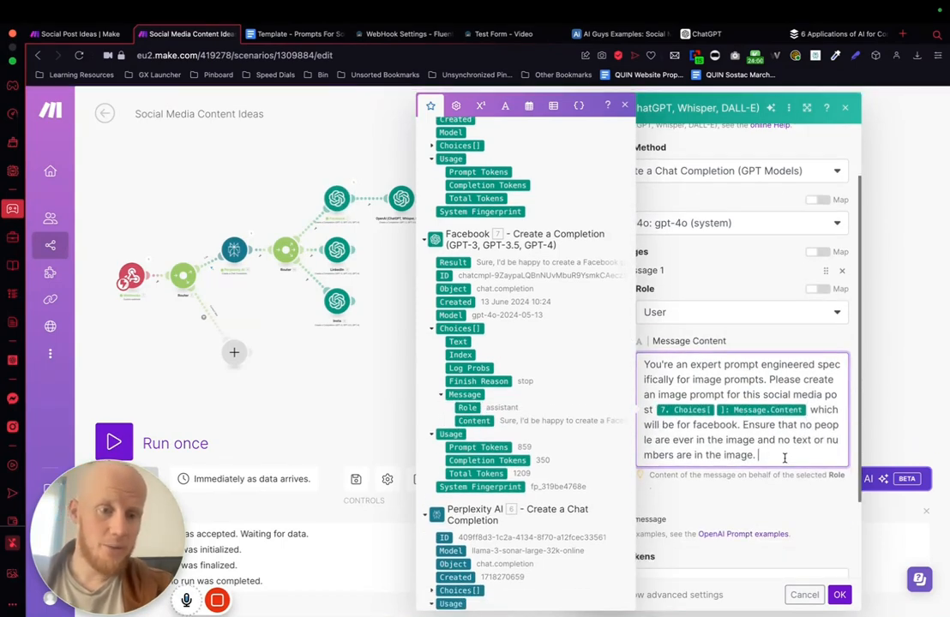
drag(643, 364, 780, 455)
click(816, 366)
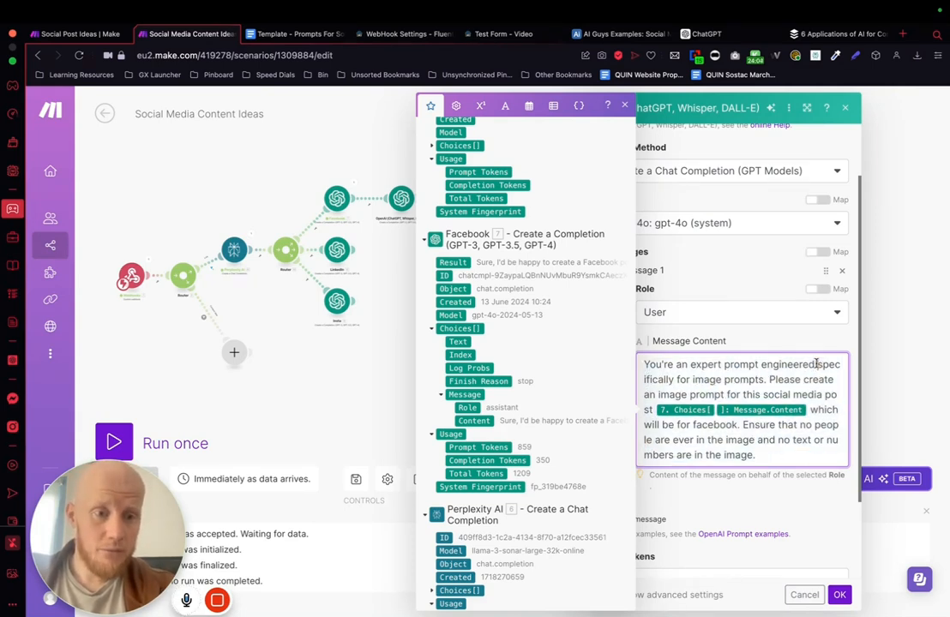
key(BackSpace)
key(BackSpace)
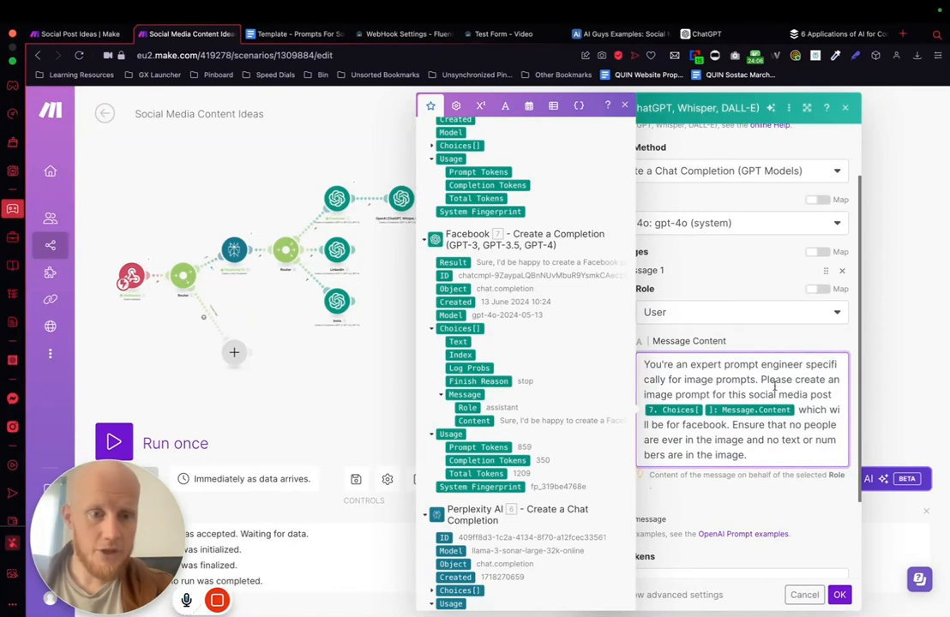
Step: Set Max Tokens to 400, review the image prompt, and save the Image branch's OpenAI module
scroll(732, 399, down, 1)
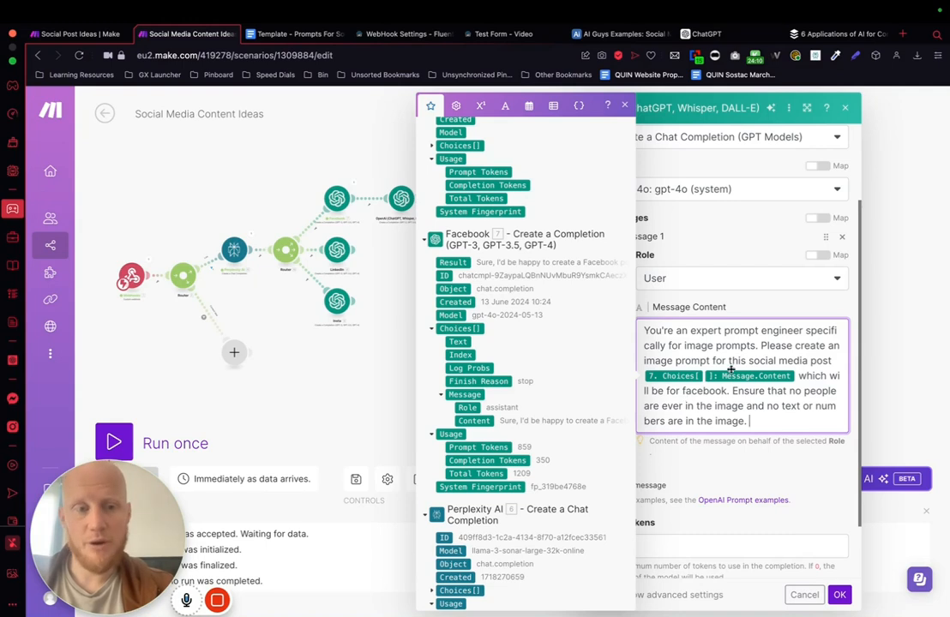
scroll(745, 485, down, 2)
scroll(745, 484, down, 1)
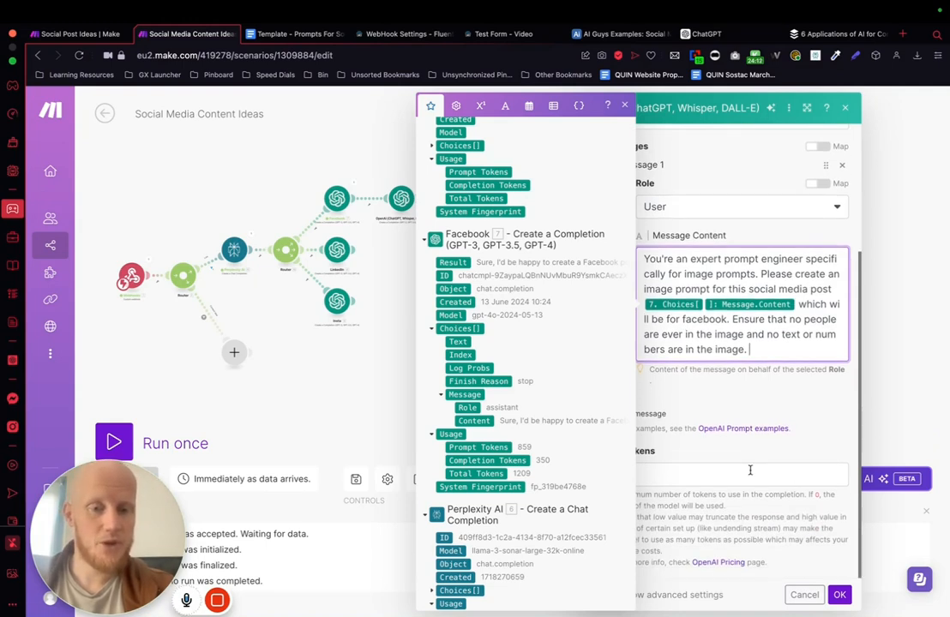
click(750, 470)
text(400)
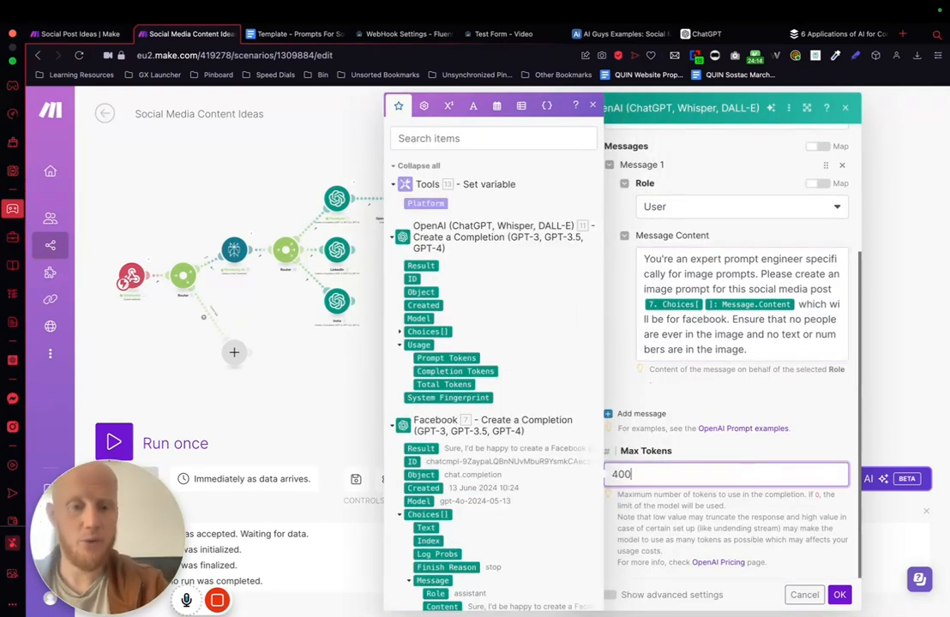
click(628, 365)
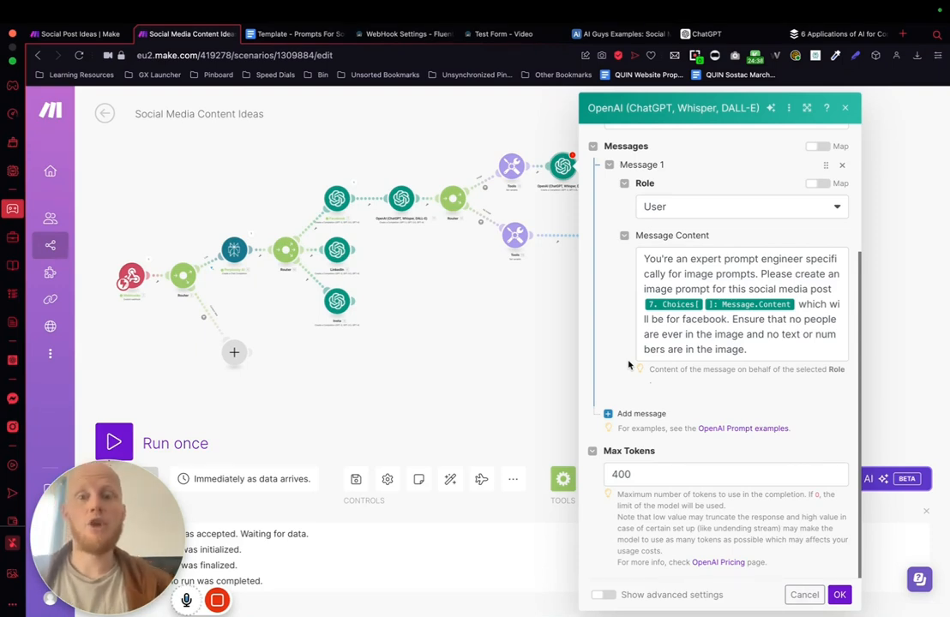
click(759, 369)
click(750, 396)
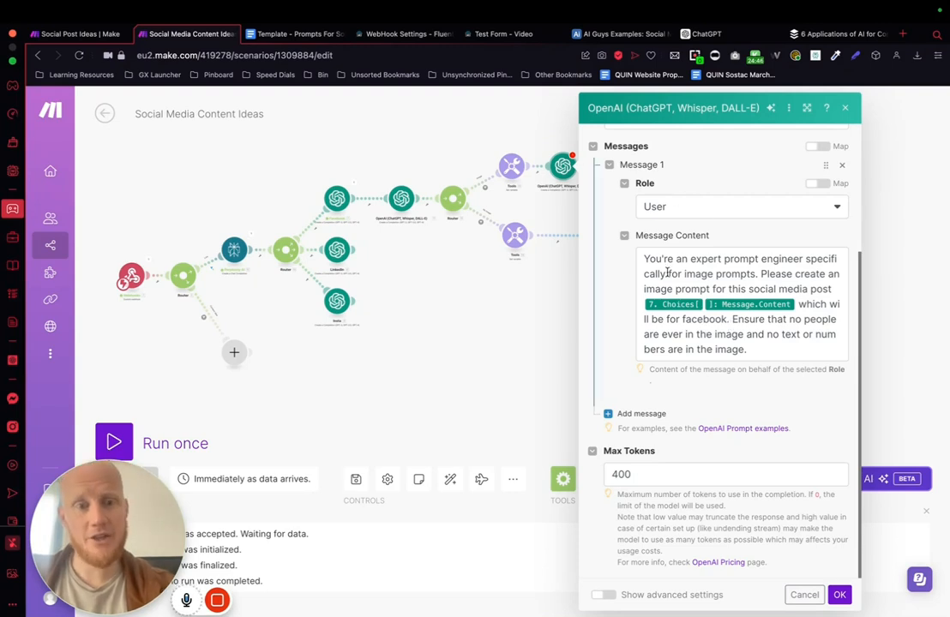
drag(642, 263, 758, 352)
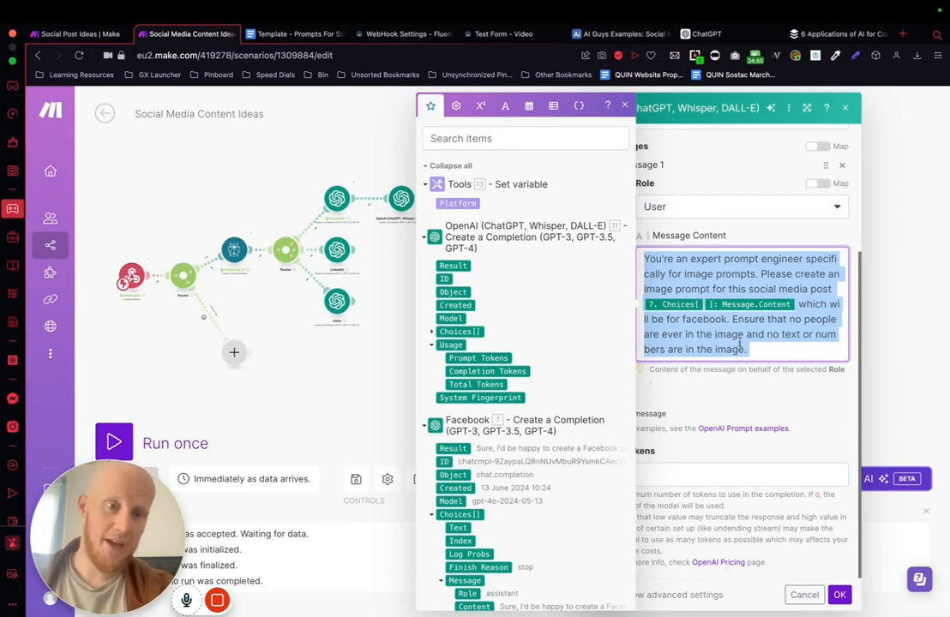
click(792, 379)
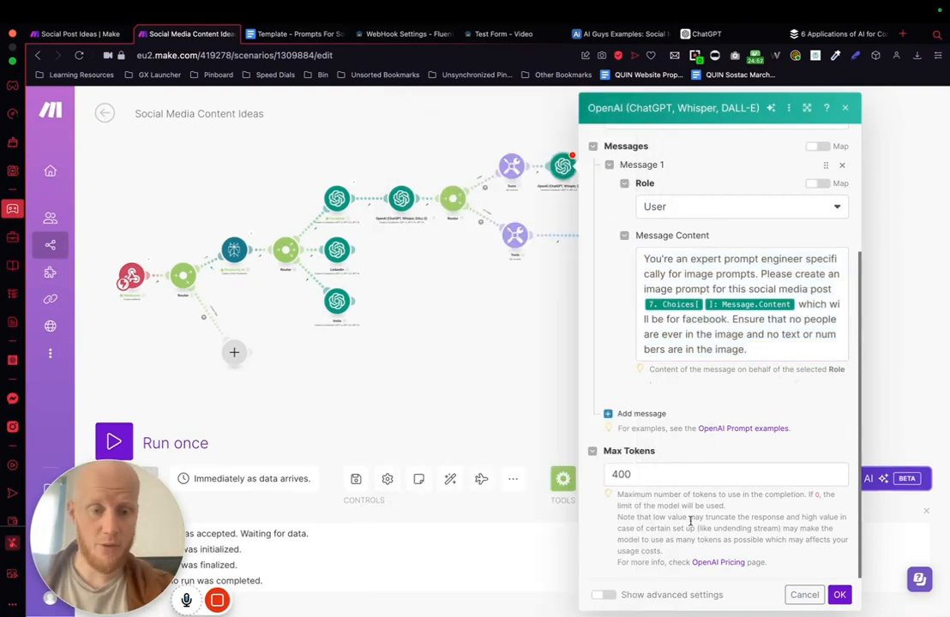
click(839, 594)
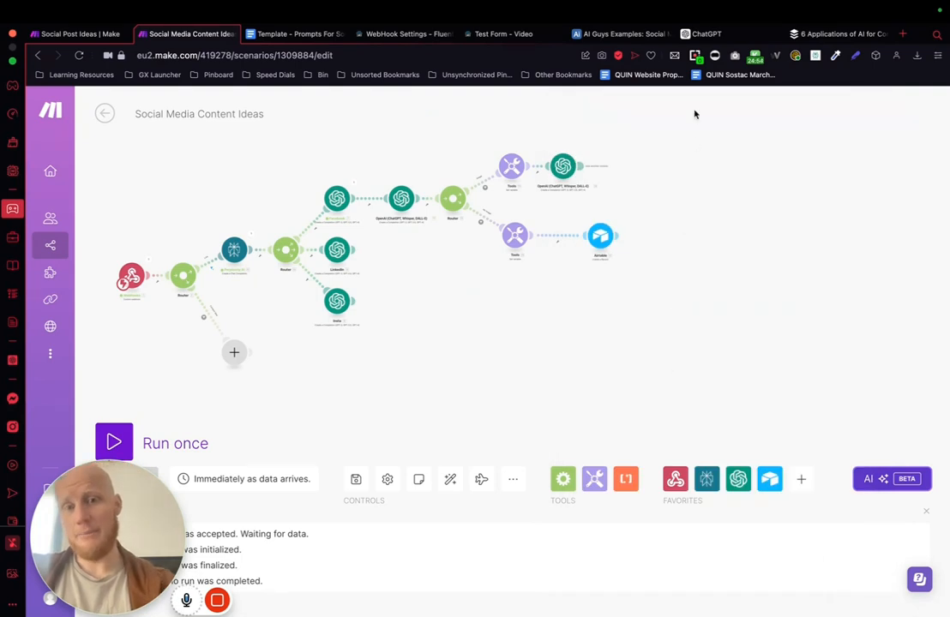
Step: Add an OpenAI Generate an Image module at the end of the Image branch and set its model to Dall-E 3
click(614, 165)
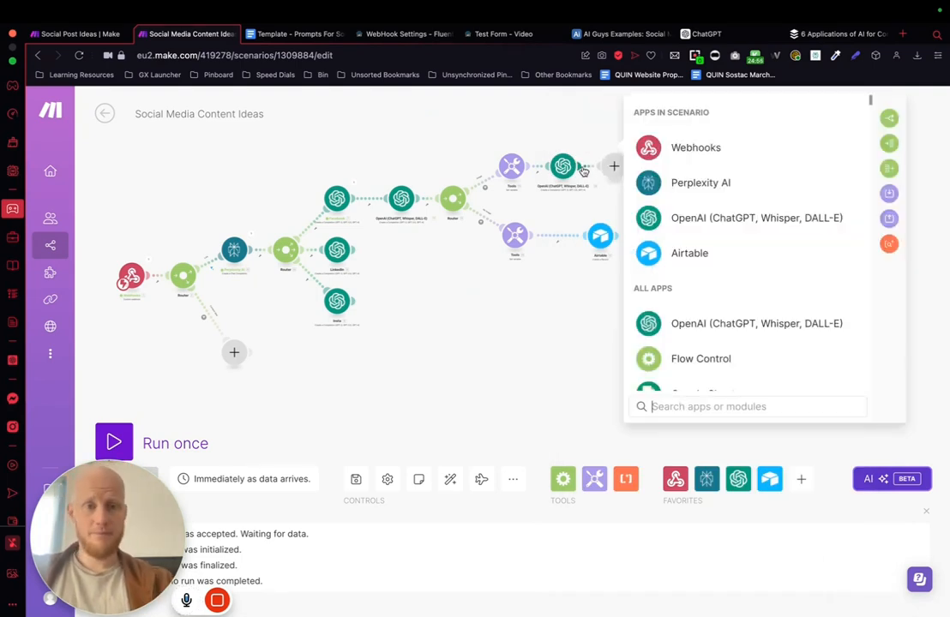
click(690, 220)
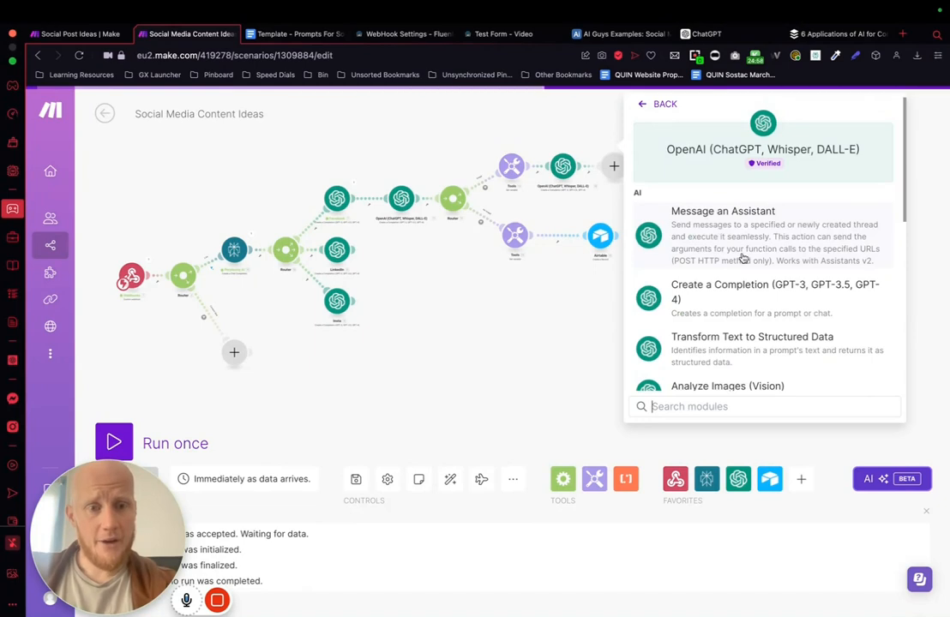
scroll(742, 257, down, 3)
scroll(742, 258, down, 4)
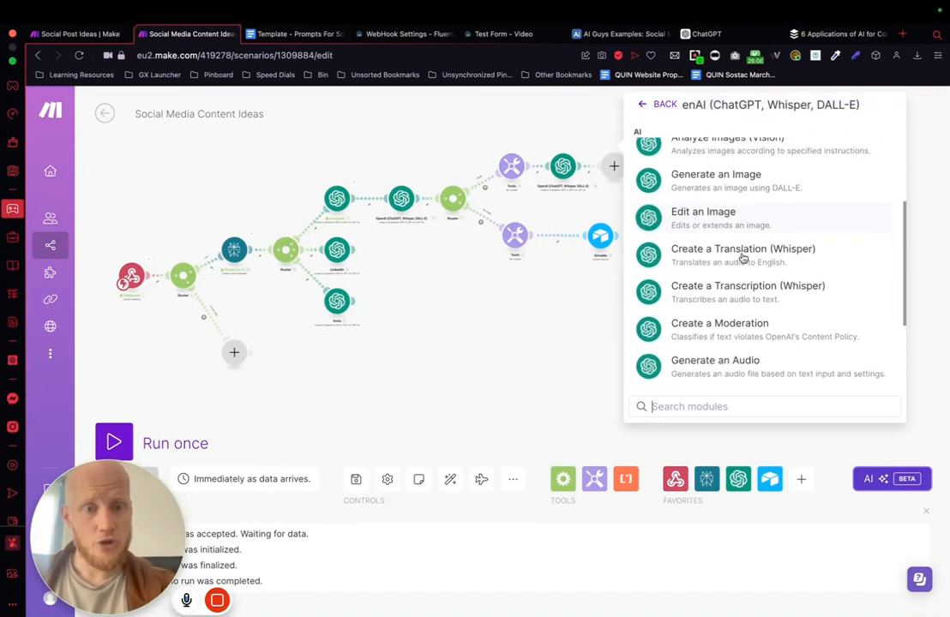
scroll(742, 258, up, 5)
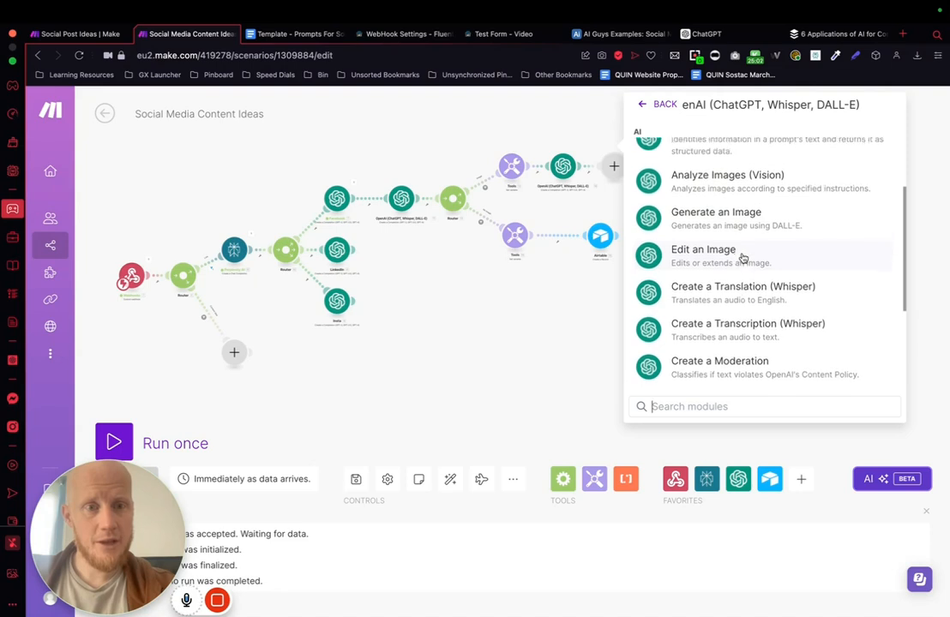
click(735, 256)
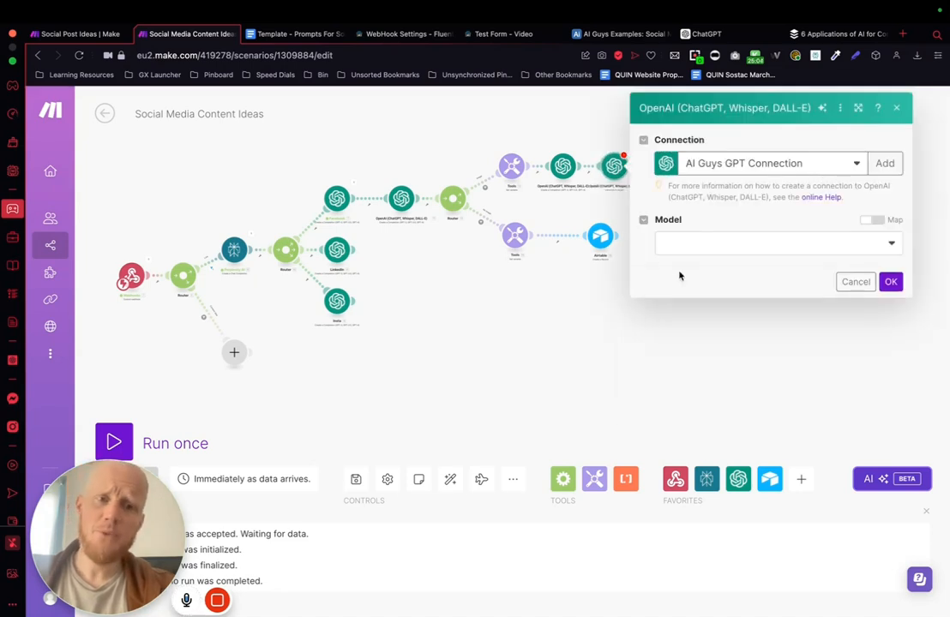
click(720, 244)
click(705, 262)
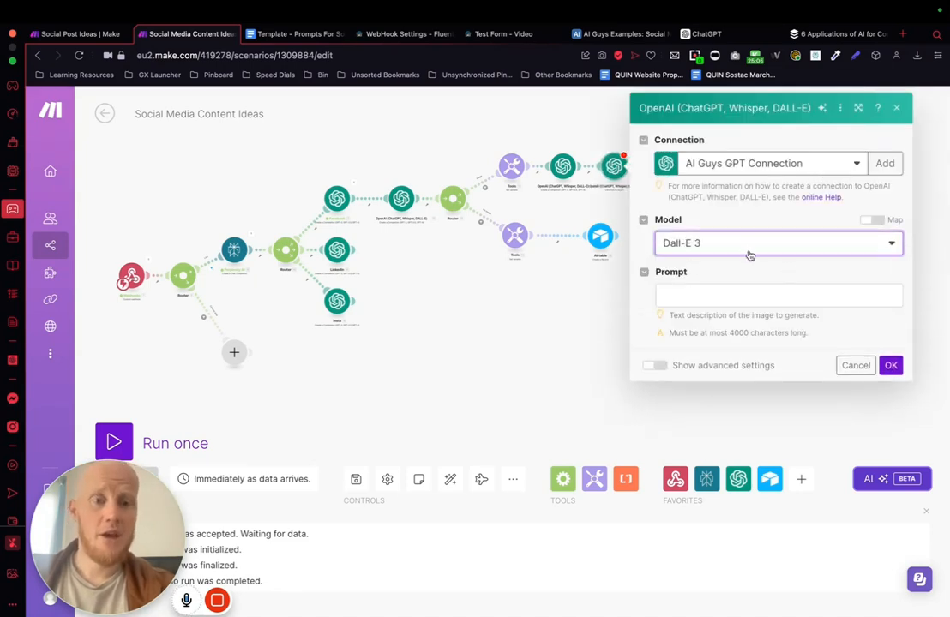
click(746, 247)
click(693, 263)
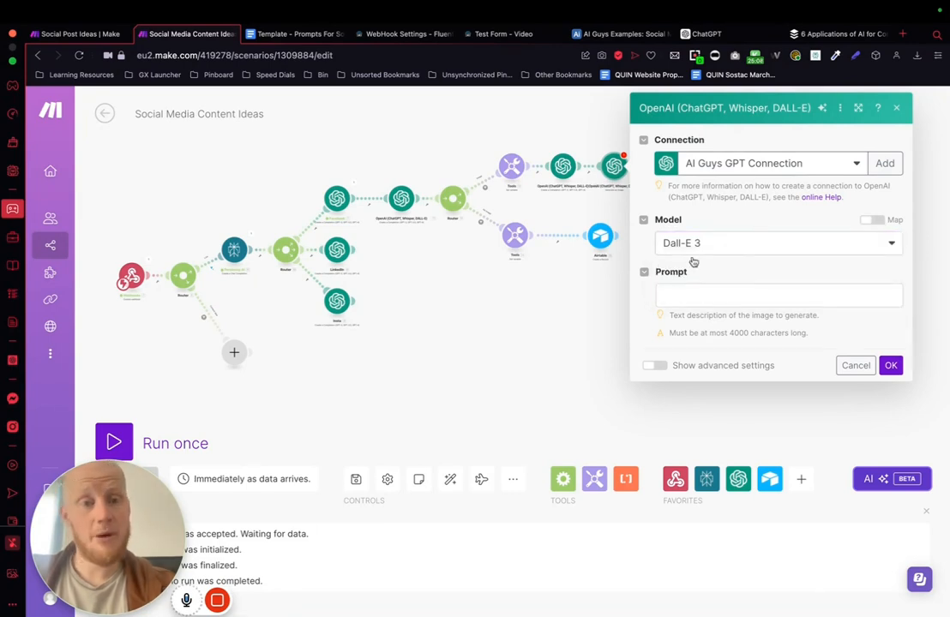
Step: Map the image module's prompt to the preceding OpenAI completion's Choices[] Message Content and save the module
click(688, 296)
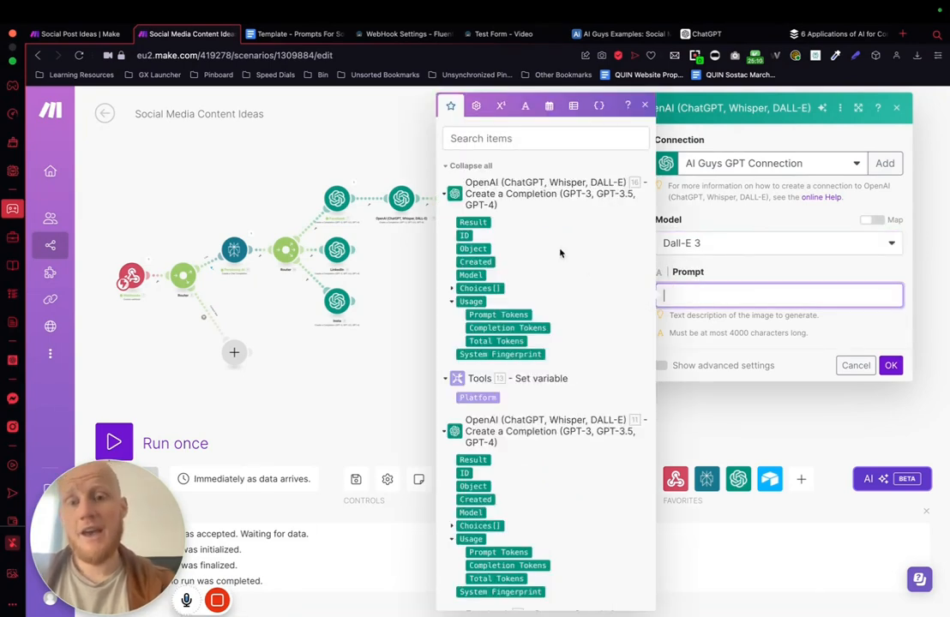
click(450, 289)
click(462, 354)
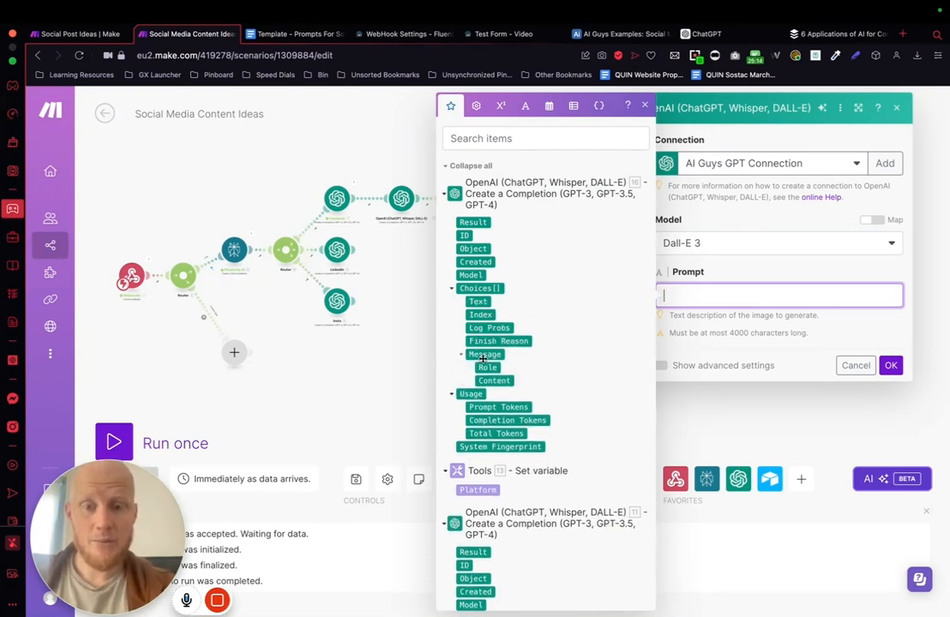
click(493, 365)
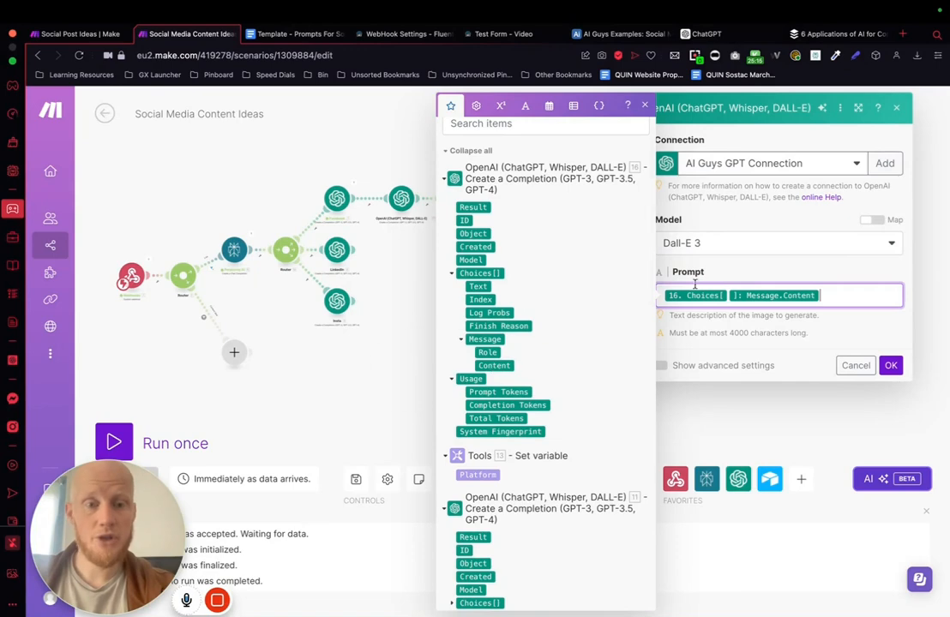
click(784, 274)
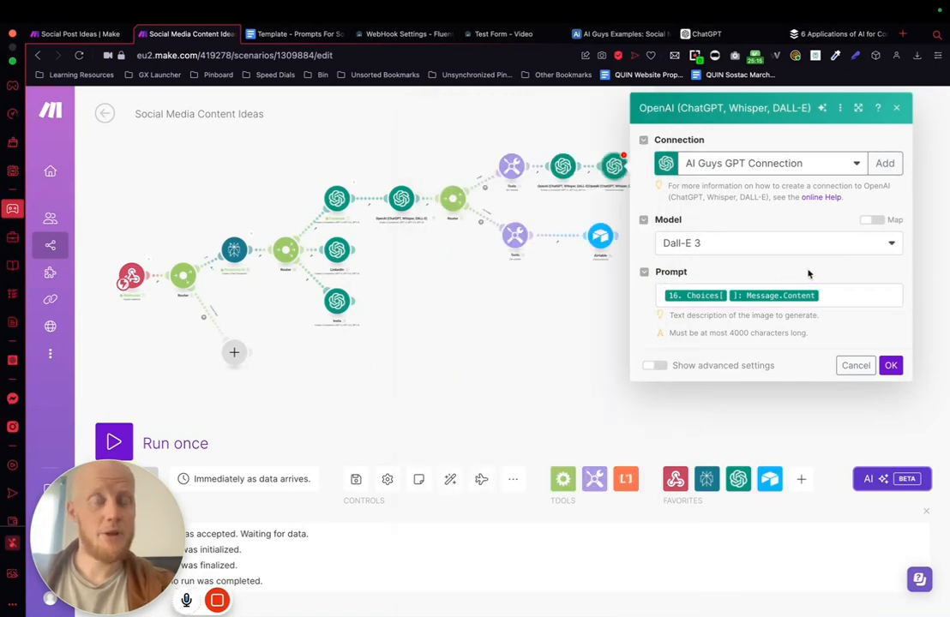
click(888, 365)
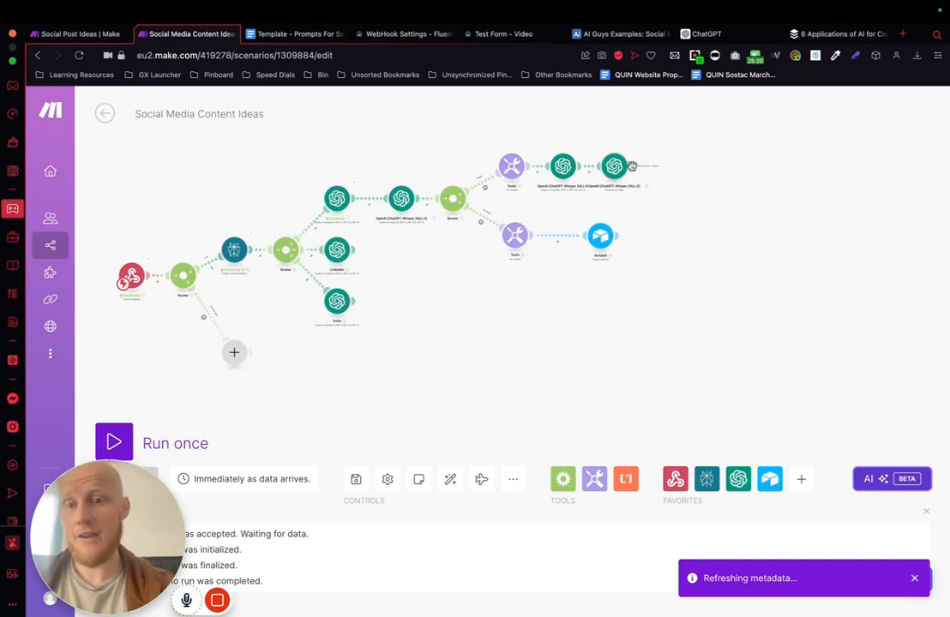
Step: Add an Airtable Create a Record module after the Generate an Image module
click(666, 165)
click(719, 250)
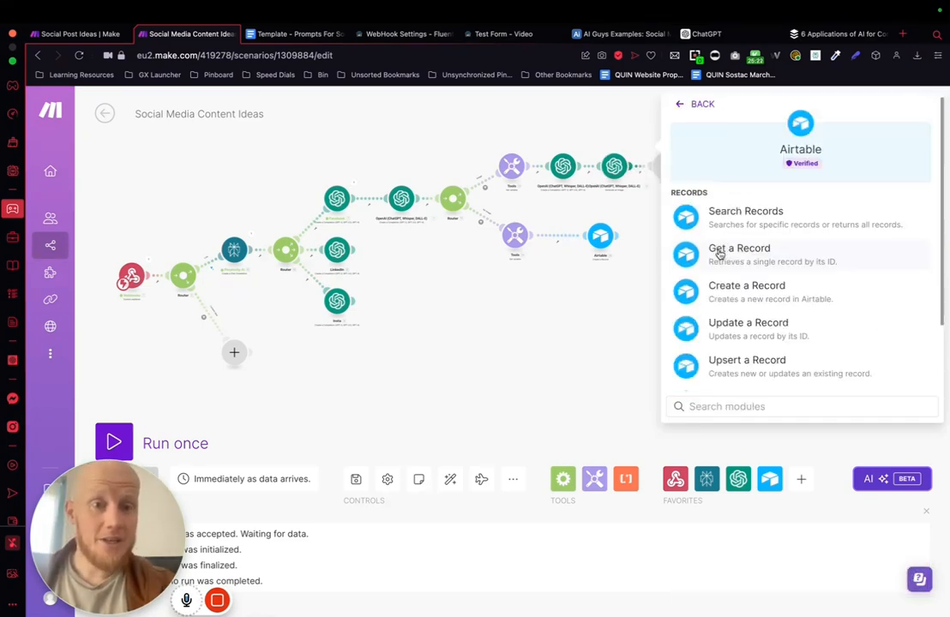
click(790, 295)
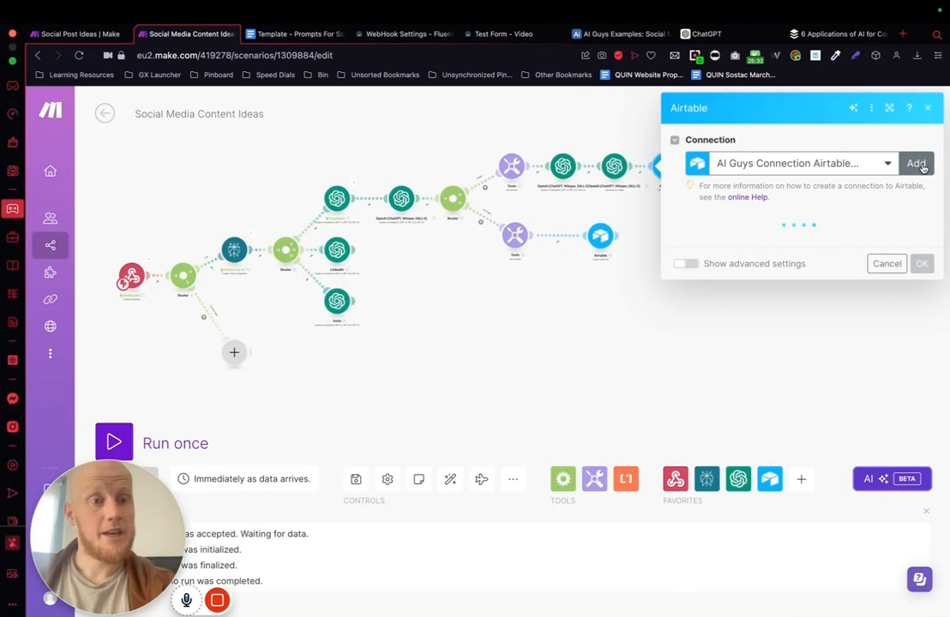
Step: Create an Airtable OAuth connection named "Test For Video" for the new Airtable module
click(915, 163)
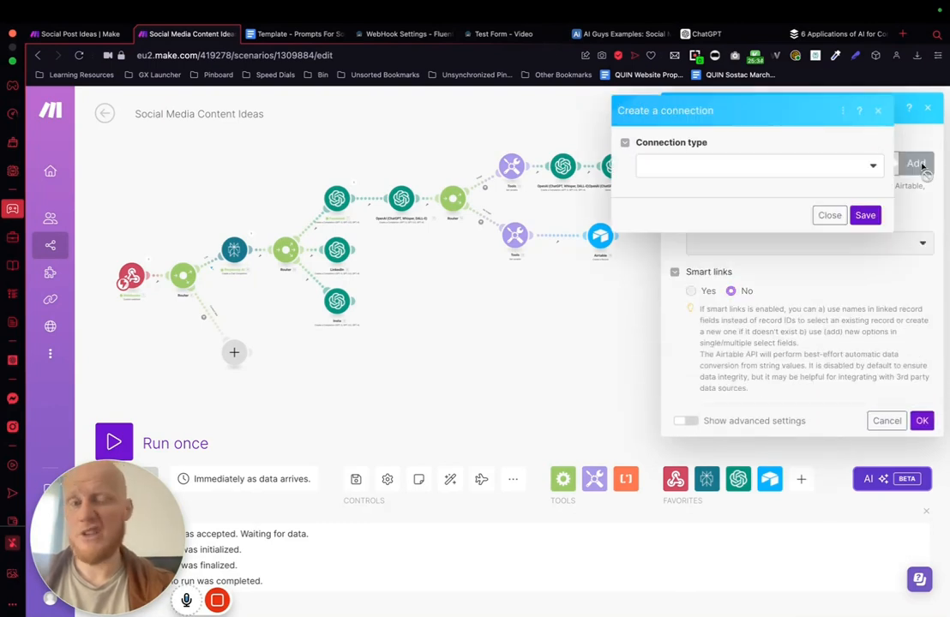
click(699, 168)
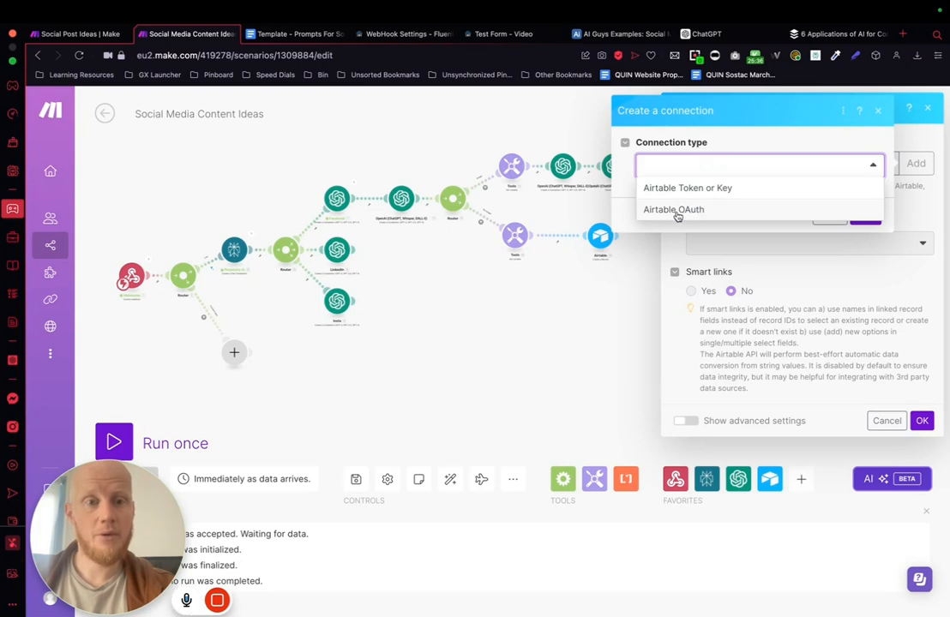
click(676, 210)
click(737, 216)
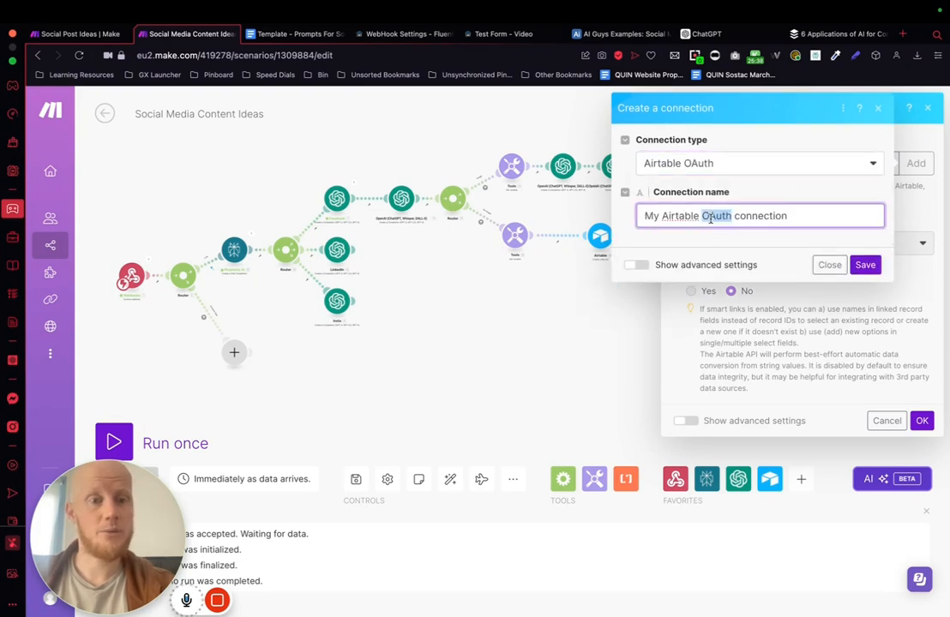
key(ctrl+a)
text(Test)
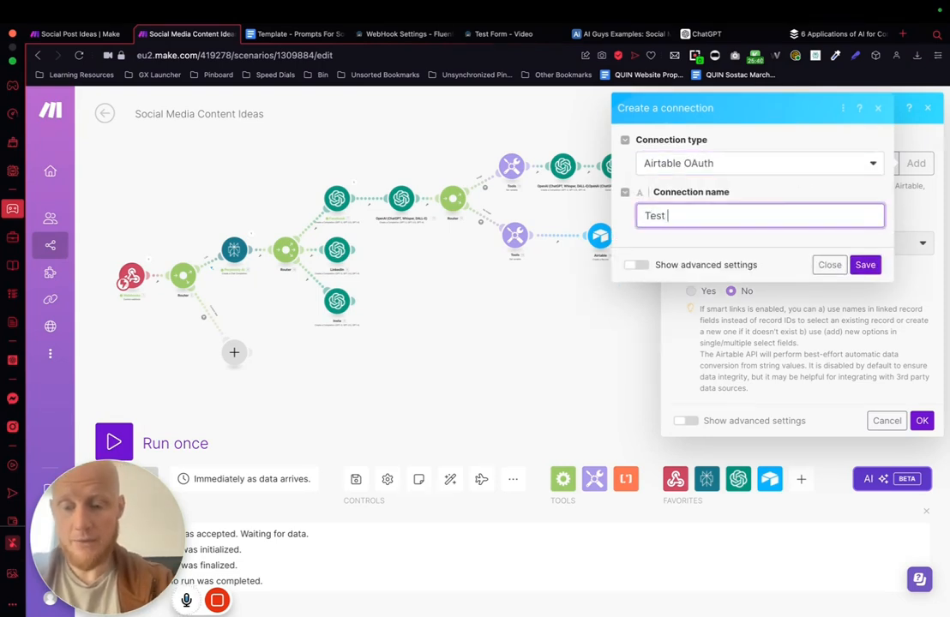
text( For Video)
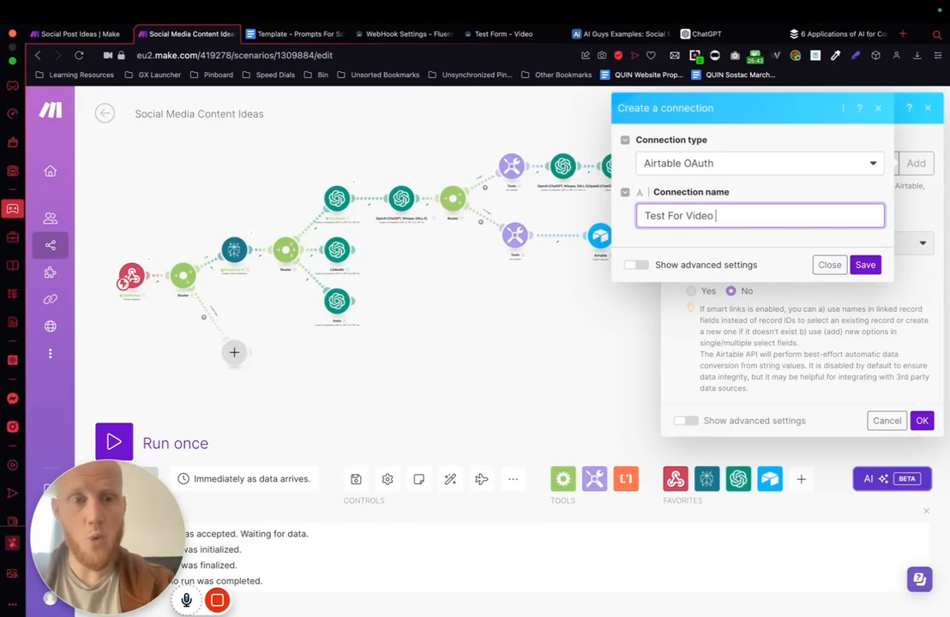
click(865, 265)
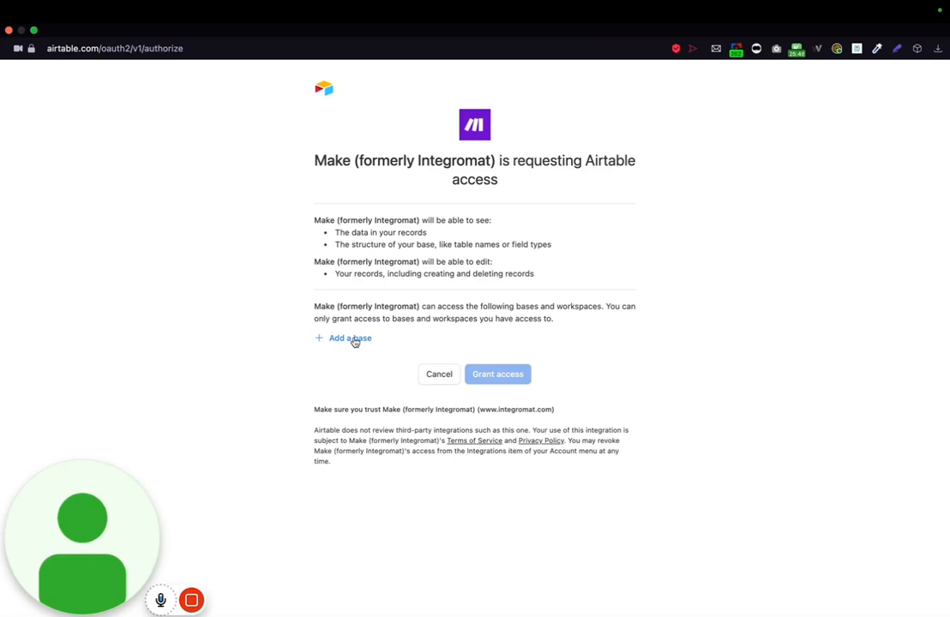
Step: Grant Make access to the AI Guys Examples base in Airtable's authorization page
click(353, 339)
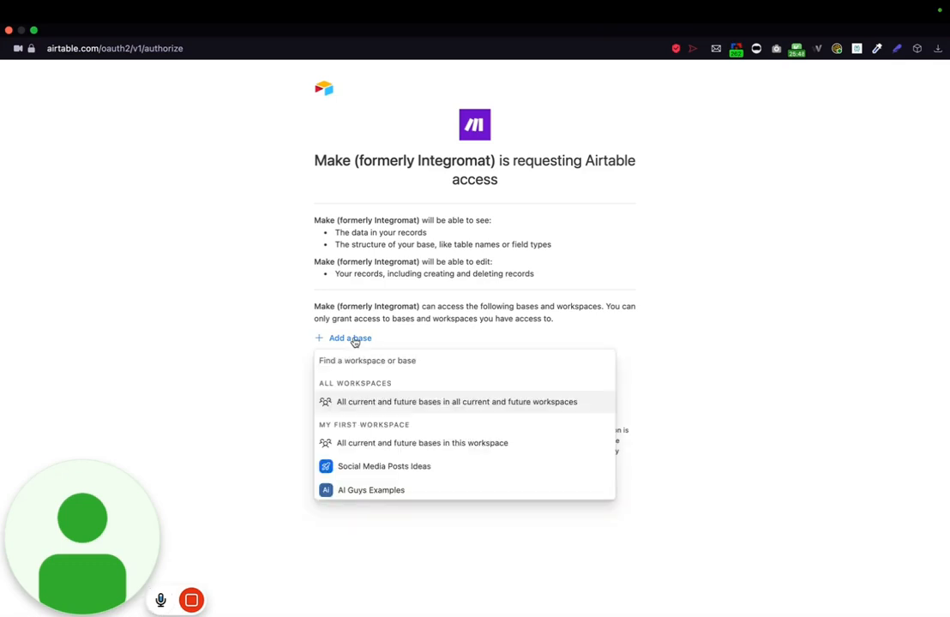
click(364, 490)
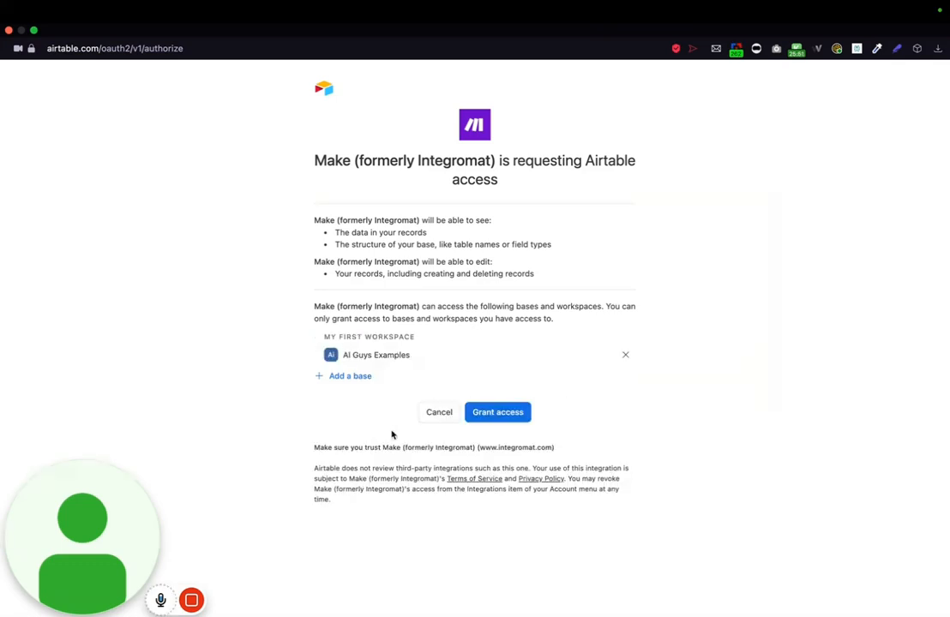
click(505, 412)
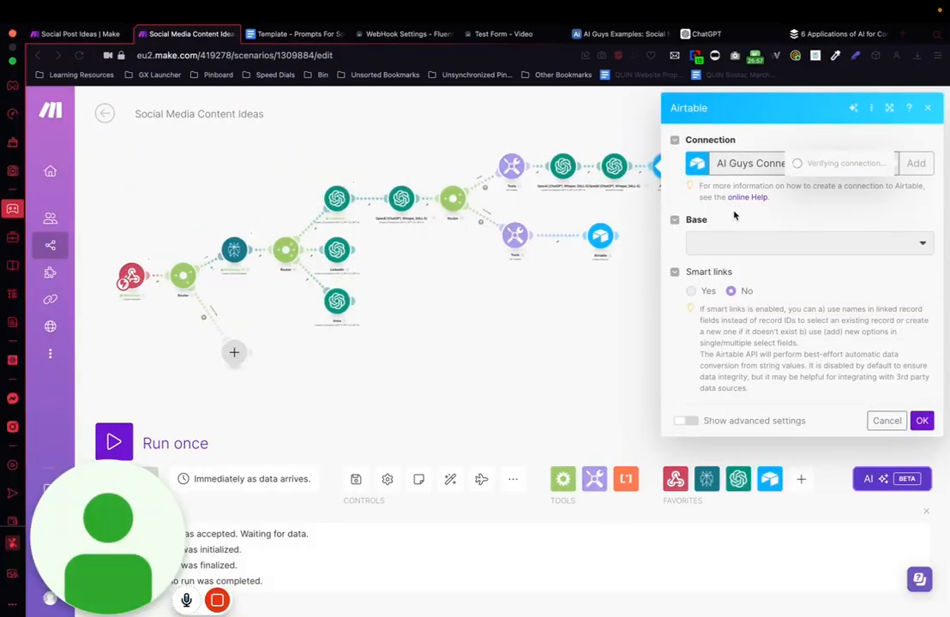
Step: Set the Airtable module's base to AI Guys Examples and its table to Social Media Posts from example, and review the record fields
click(720, 242)
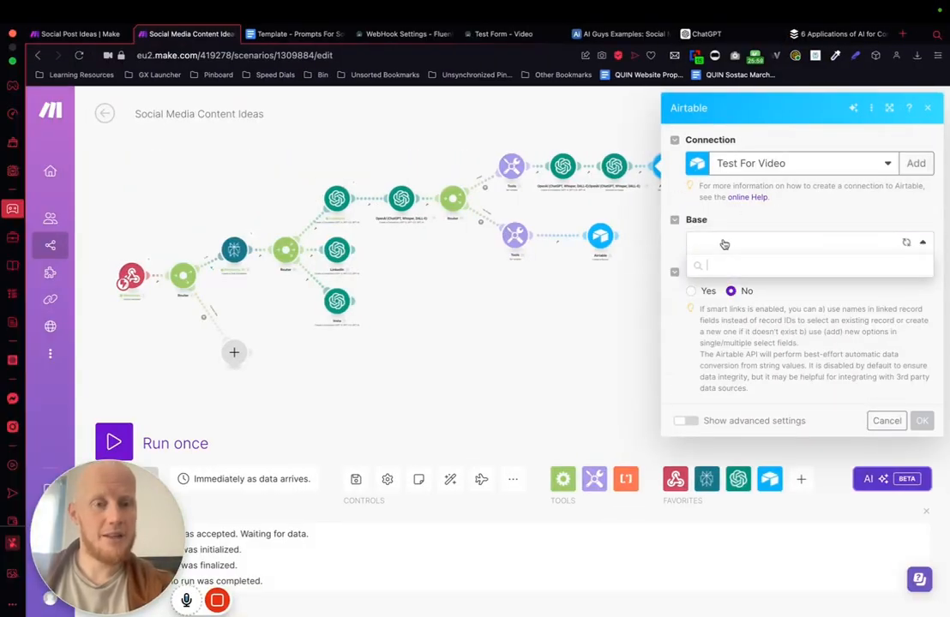
click(718, 244)
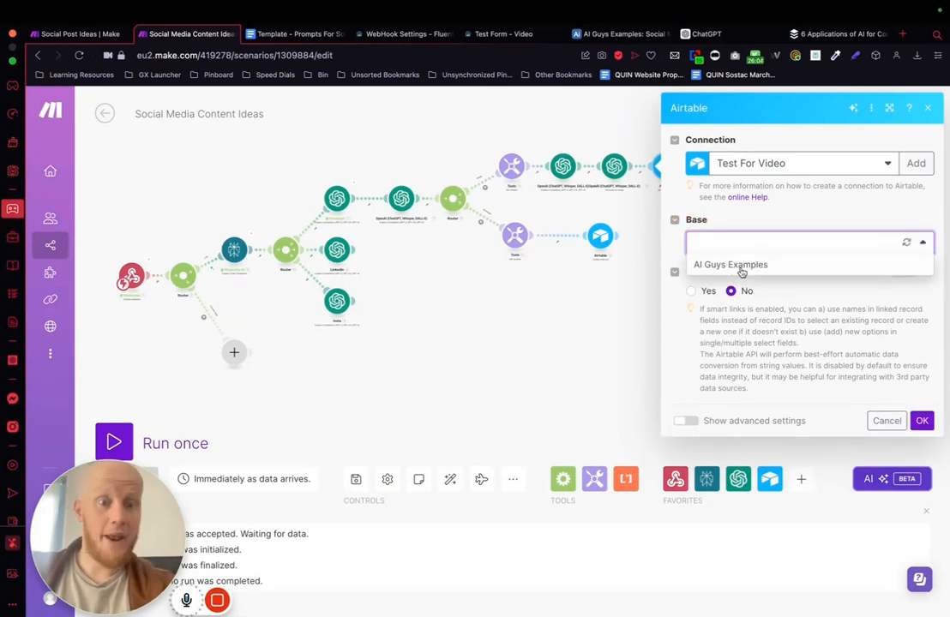
click(731, 266)
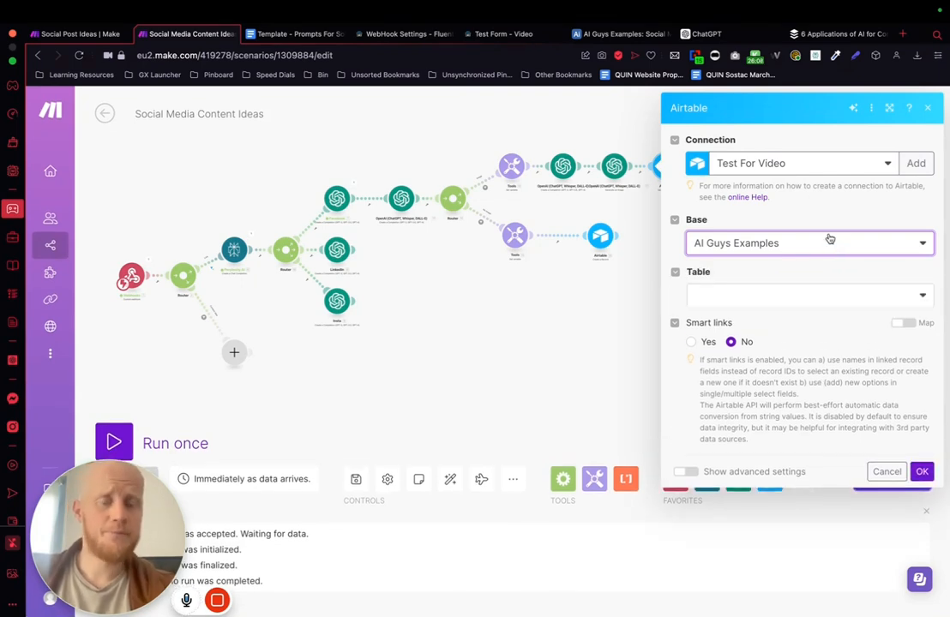
click(730, 297)
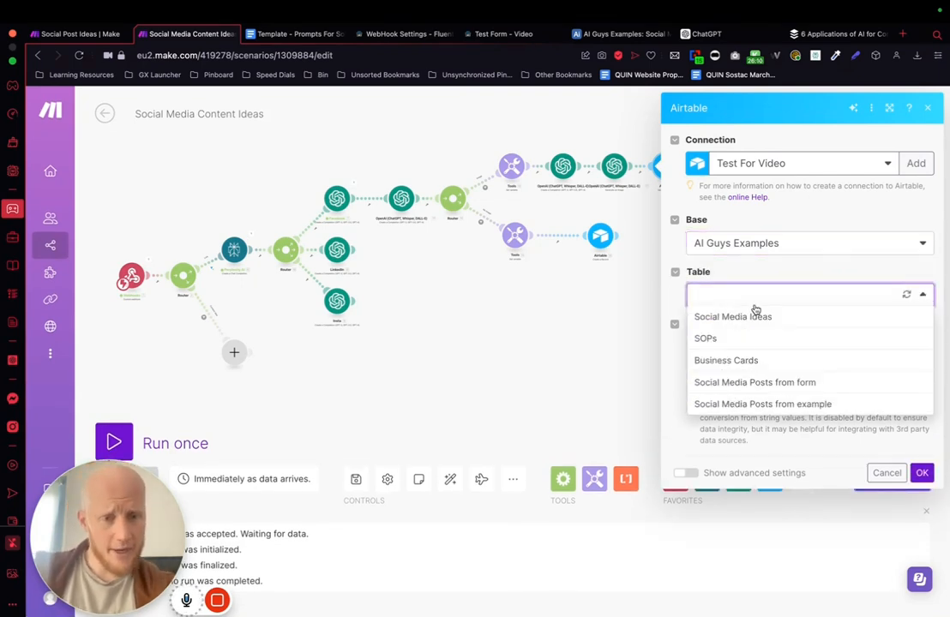
click(749, 406)
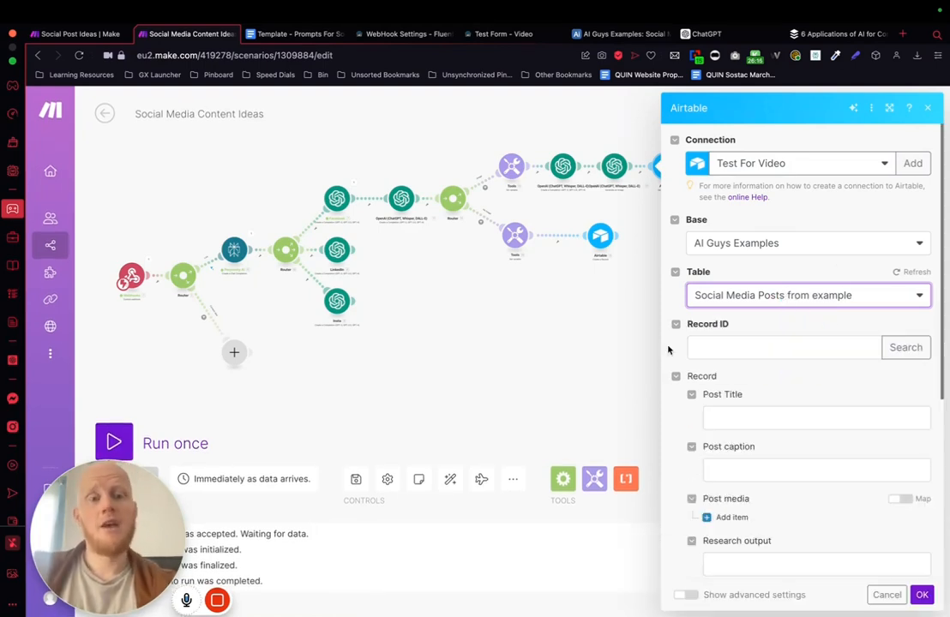
scroll(769, 426, down, 5)
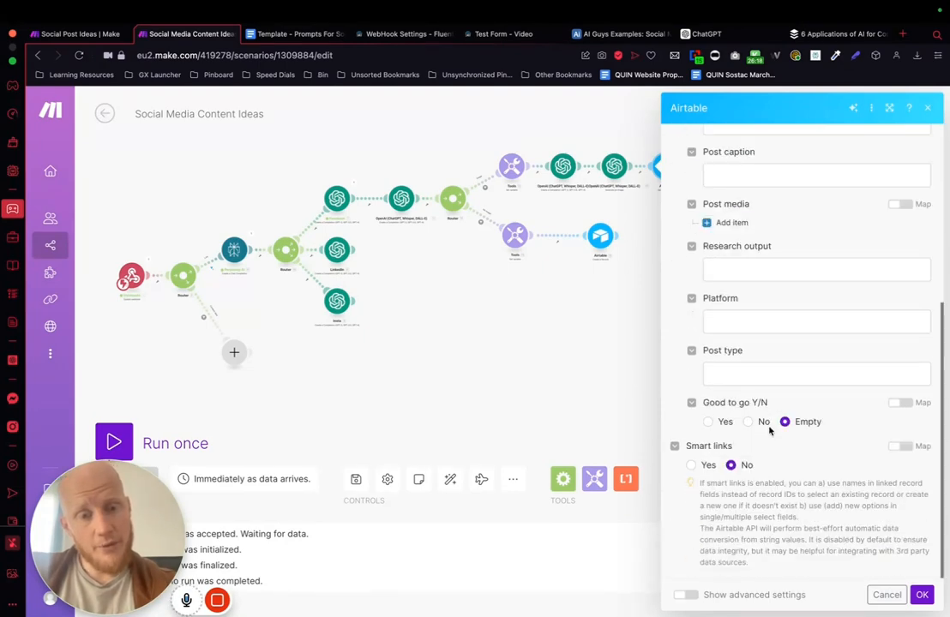
scroll(798, 316, up, 5)
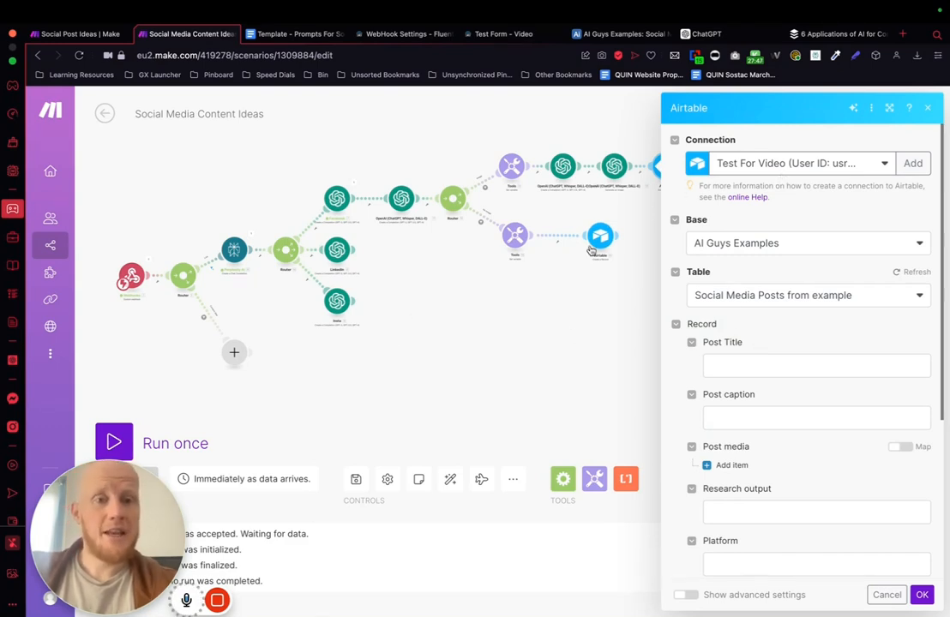
Step: Map the Airtable record's Post Title to the Choices message content from OpenAI completion module 11
click(568, 350)
click(661, 170)
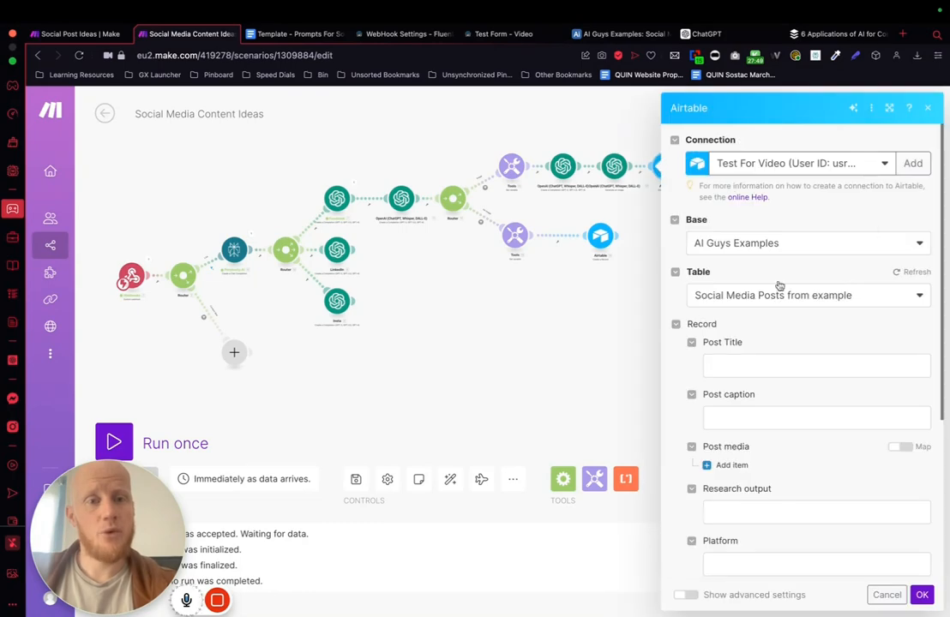
click(732, 361)
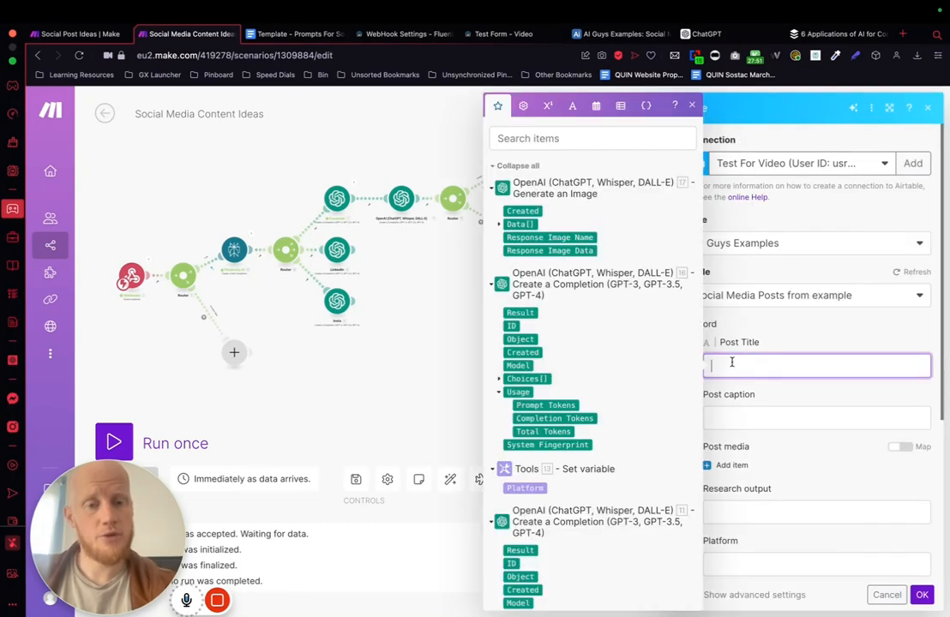
scroll(588, 340, down, 5)
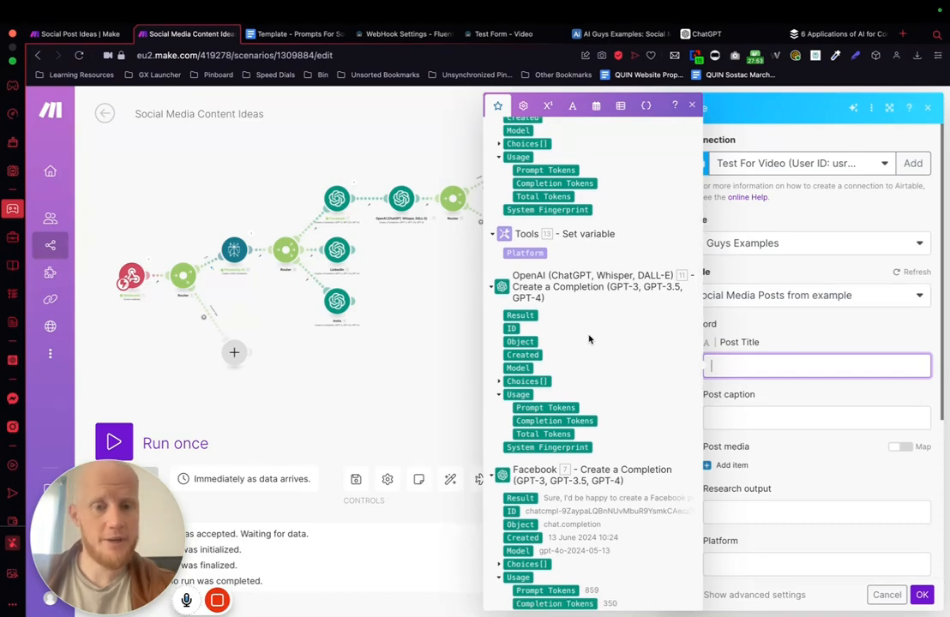
scroll(588, 339, up, 5)
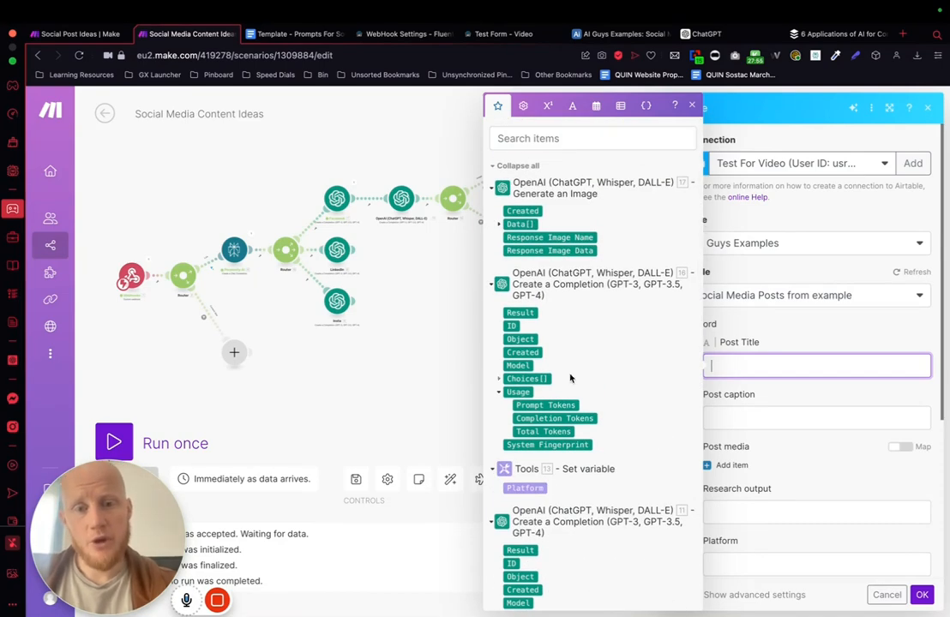
scroll(570, 378, down, 5)
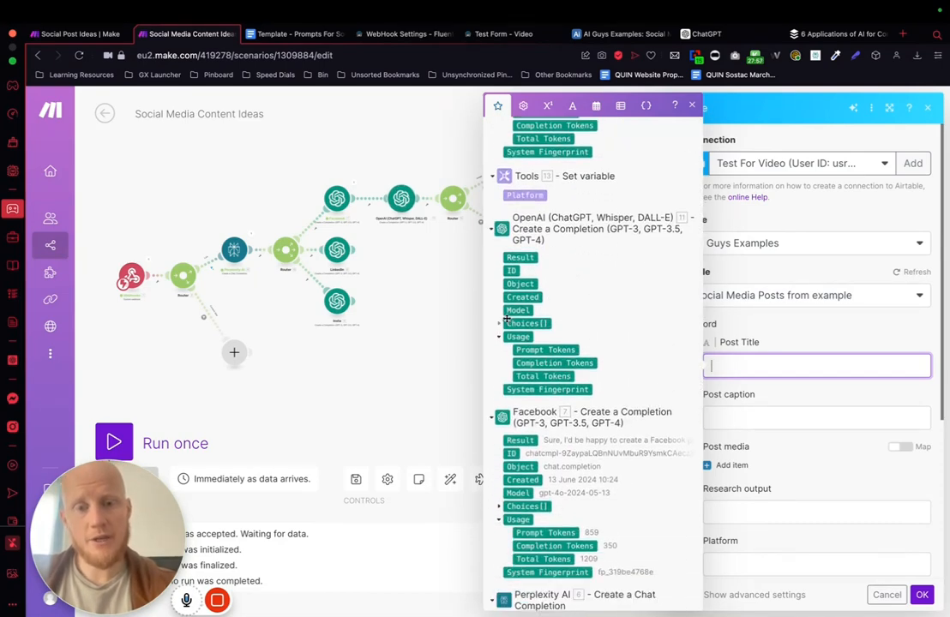
click(498, 323)
click(507, 389)
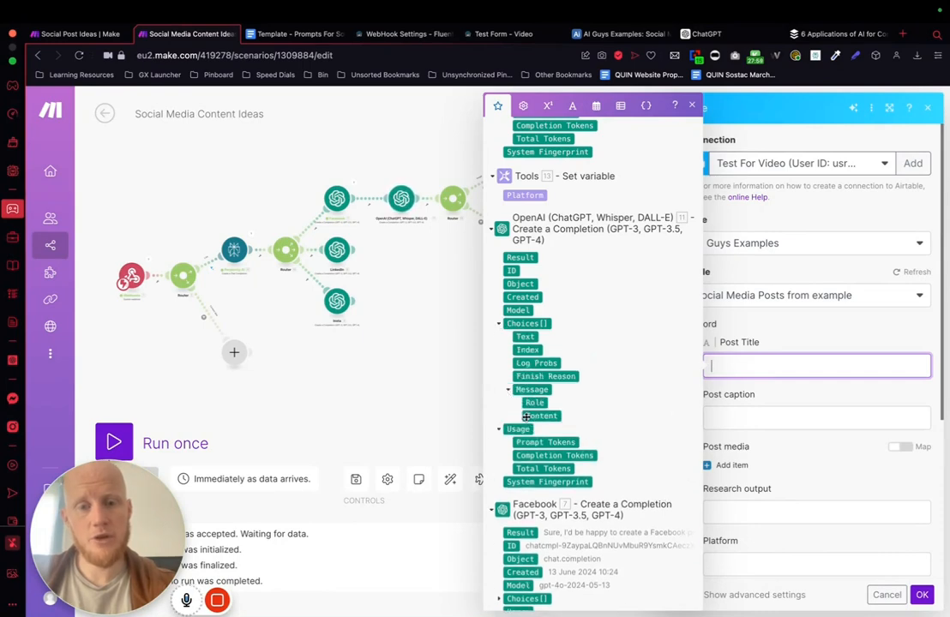
click(534, 416)
Step: Map the record's Post caption to the Choices message content from the Facebook completion module
key(Tab)
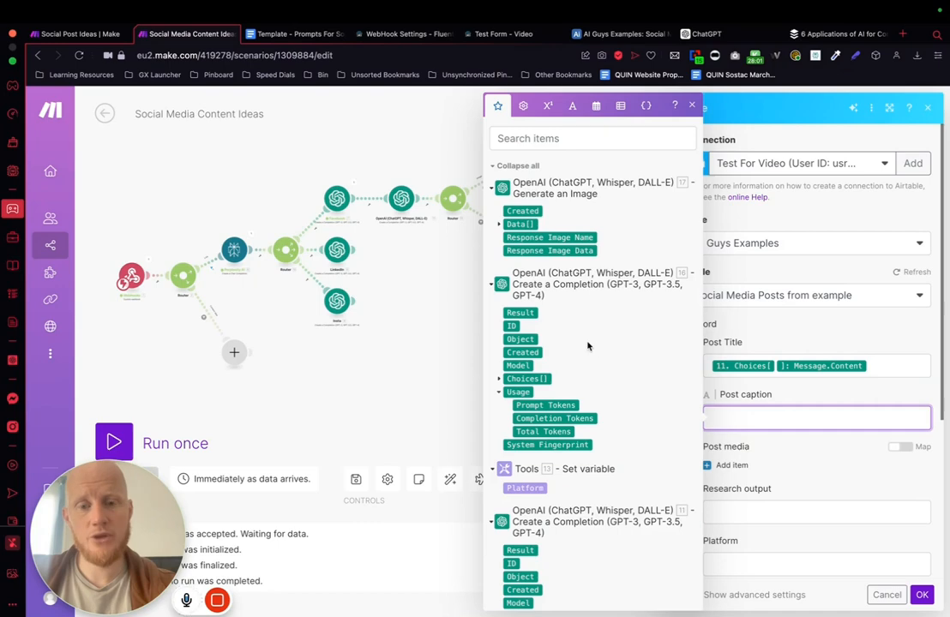
scroll(588, 345, down, 10)
click(499, 225)
click(540, 291)
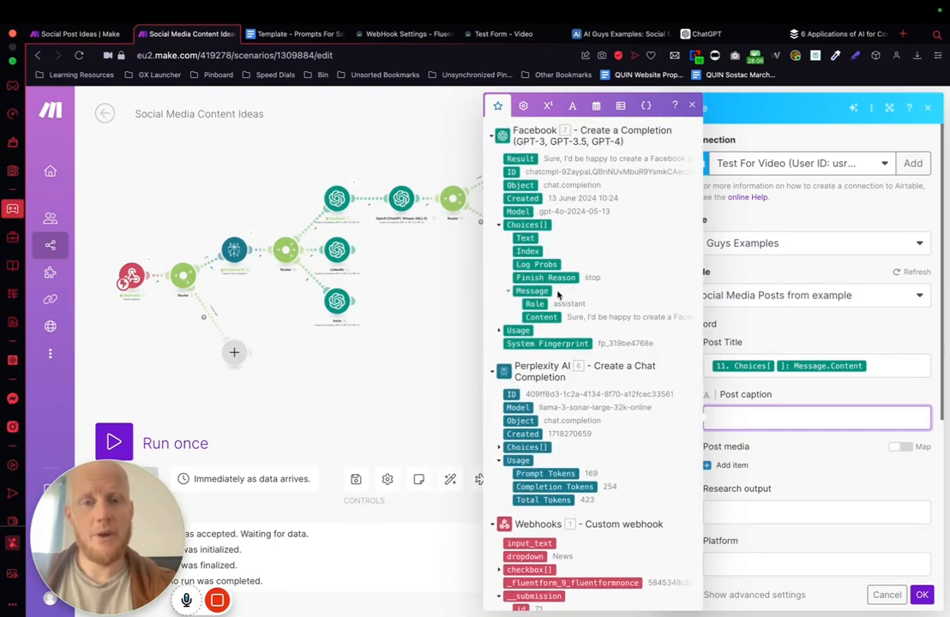
click(531, 317)
Step: Map the record's Research output to the Choices message content from the Perplexity AI module
scroll(761, 308, down, 3)
click(735, 300)
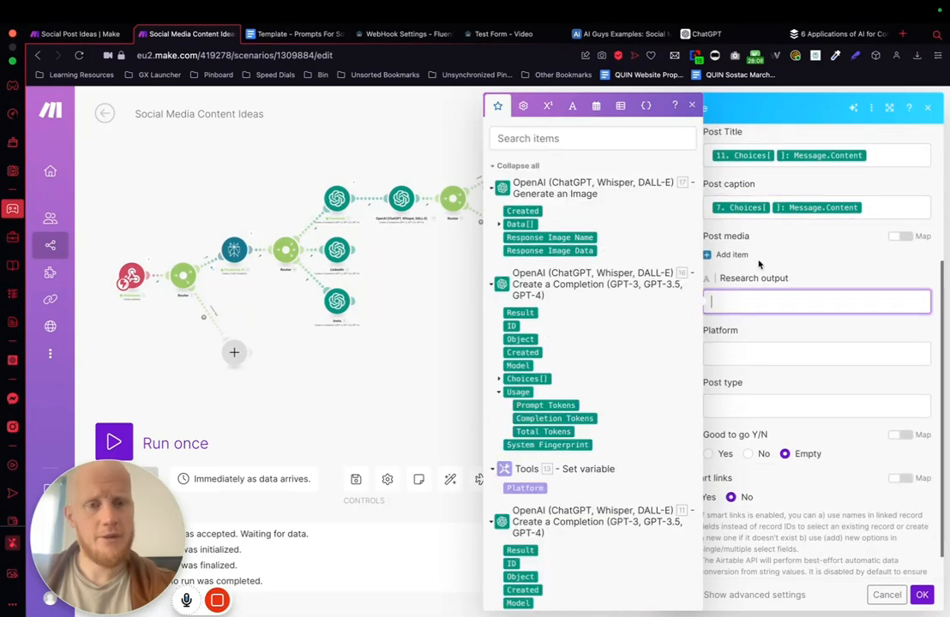
scroll(538, 368, down, 10)
scroll(514, 258, up, 3)
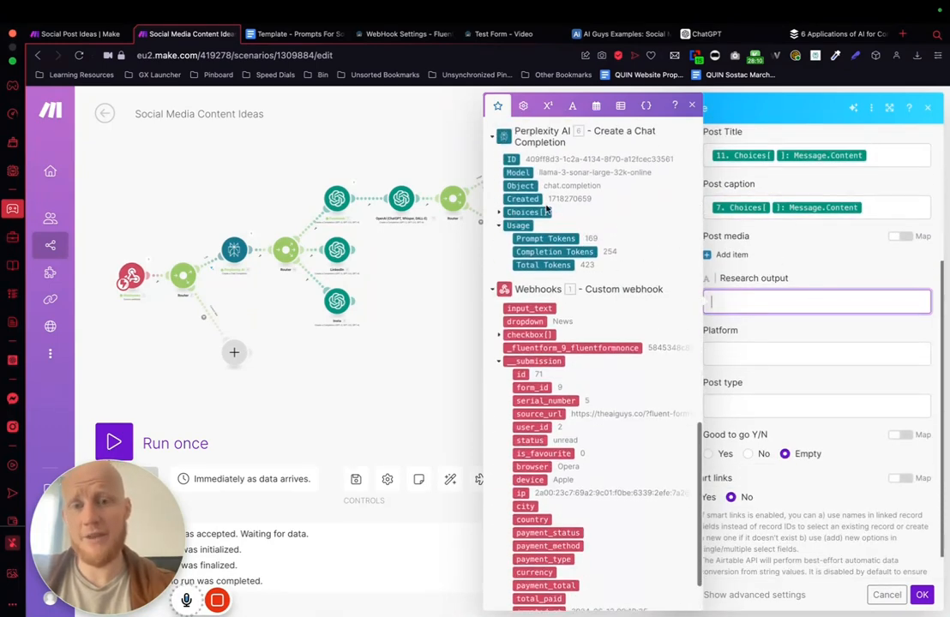
click(497, 228)
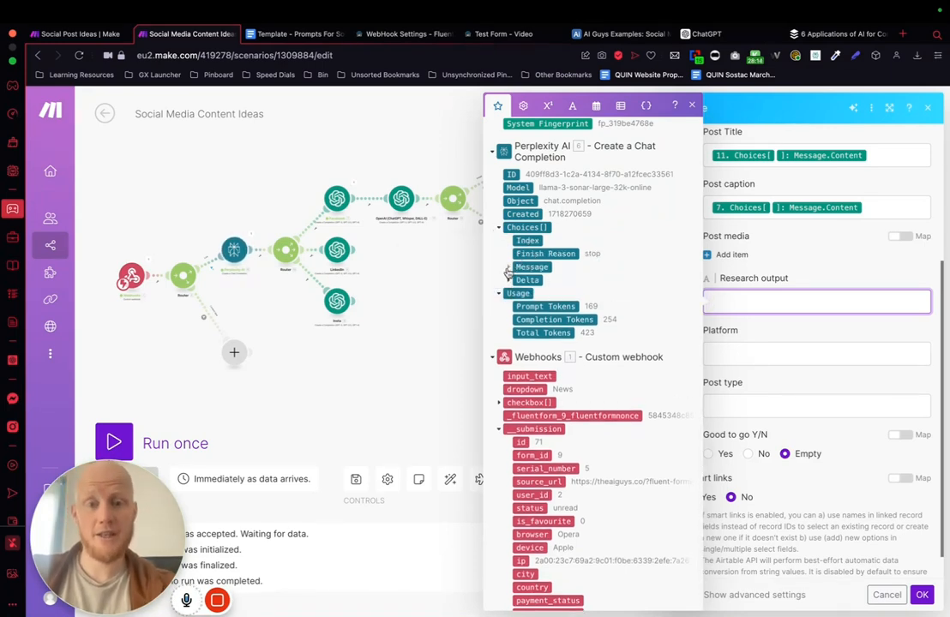
click(507, 269)
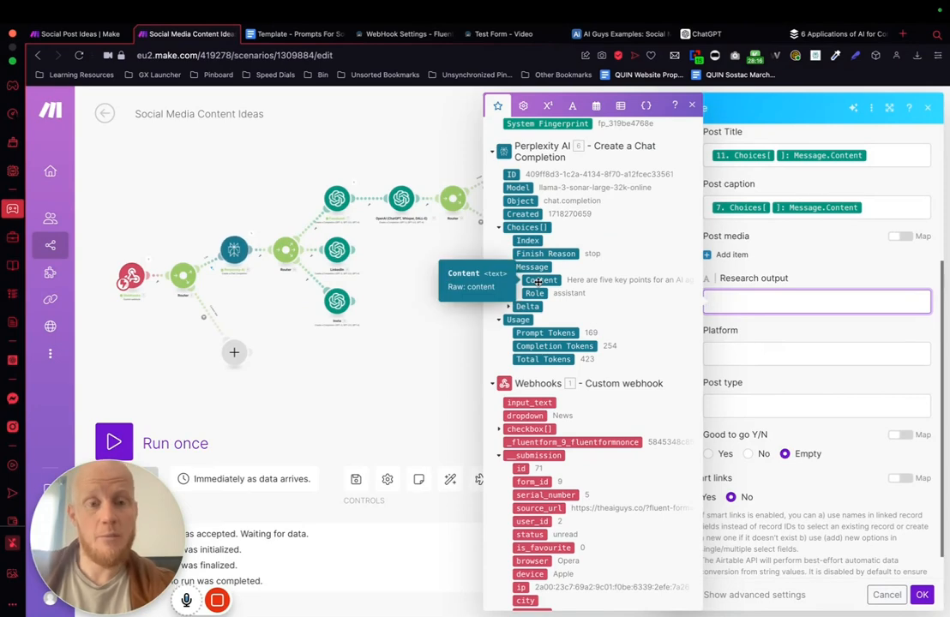
click(540, 280)
click(775, 342)
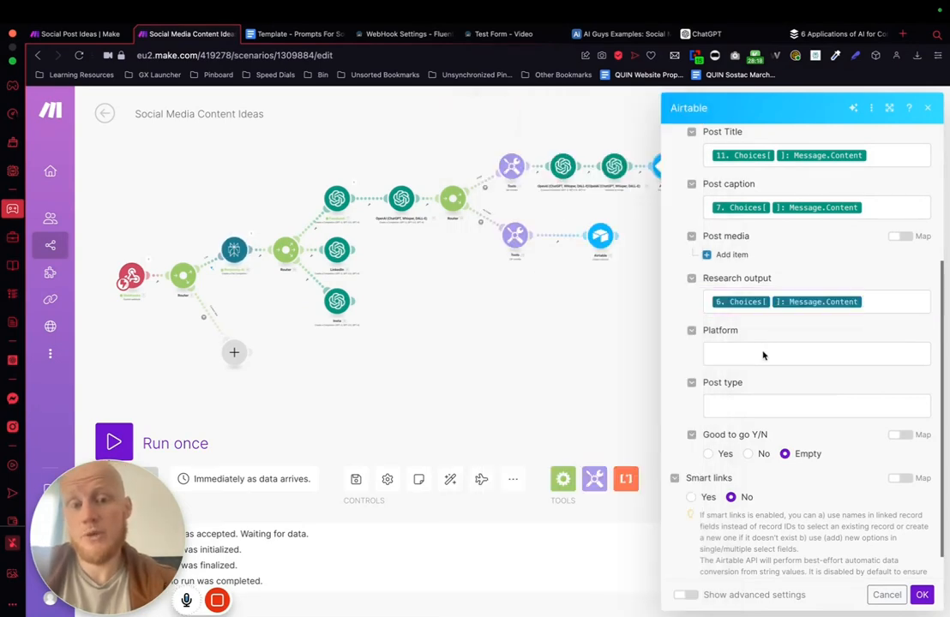
Step: Map the record's Platform field to the Platform variable from Set variable module 13
click(745, 352)
scroll(538, 443, down, 2)
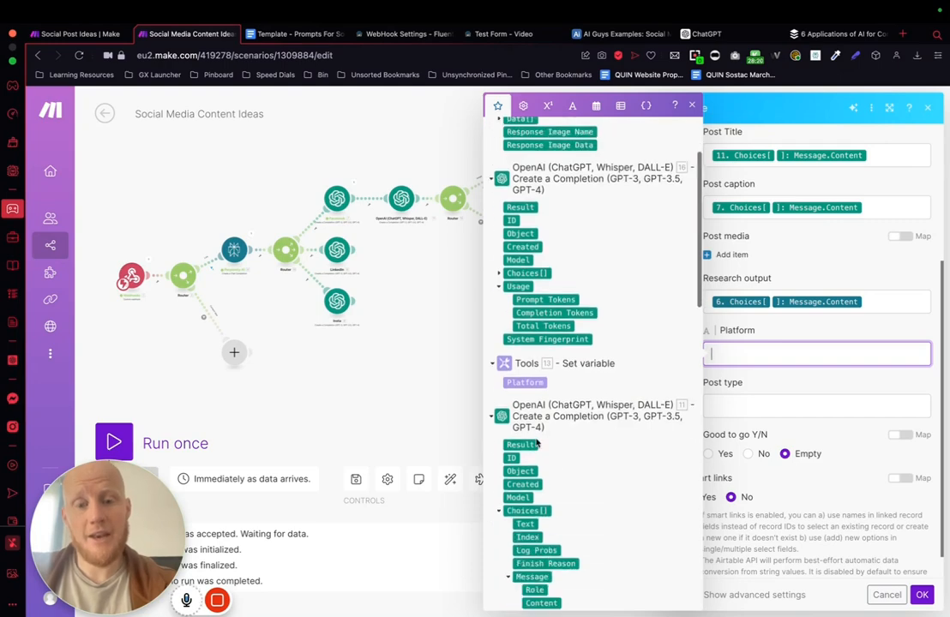
click(525, 382)
click(748, 412)
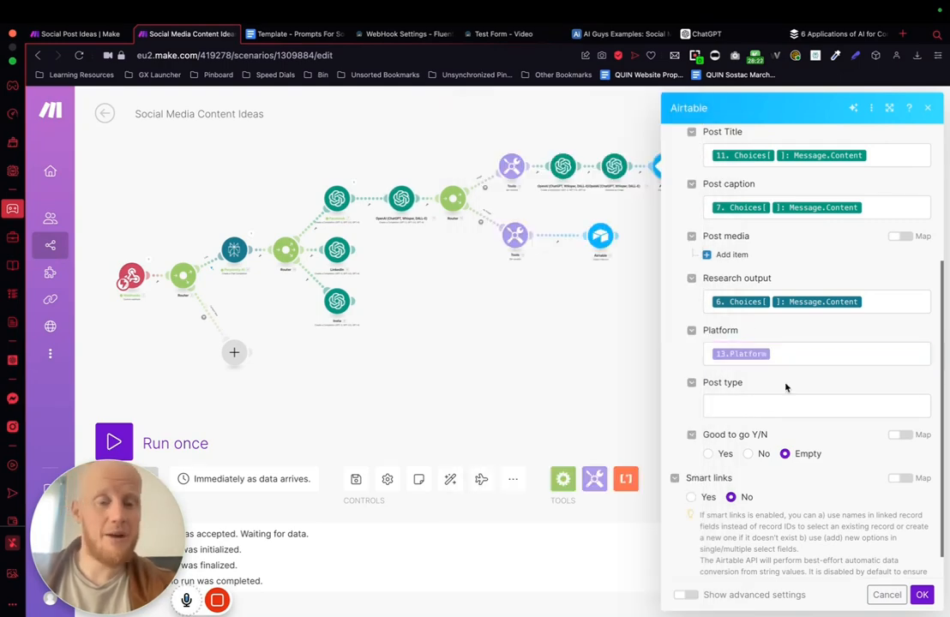
Step: Map the record's Post type to the dropdown value in the webhook submission's user_inputs
scroll(784, 387, down, 1)
click(767, 374)
scroll(568, 347, down, 20)
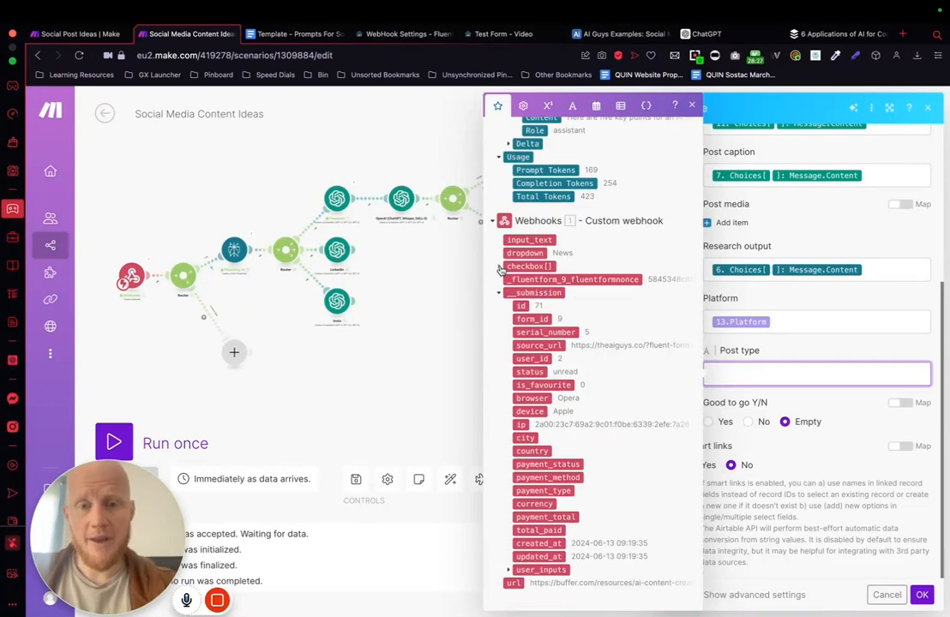
click(508, 570)
scroll(577, 527, down, 1)
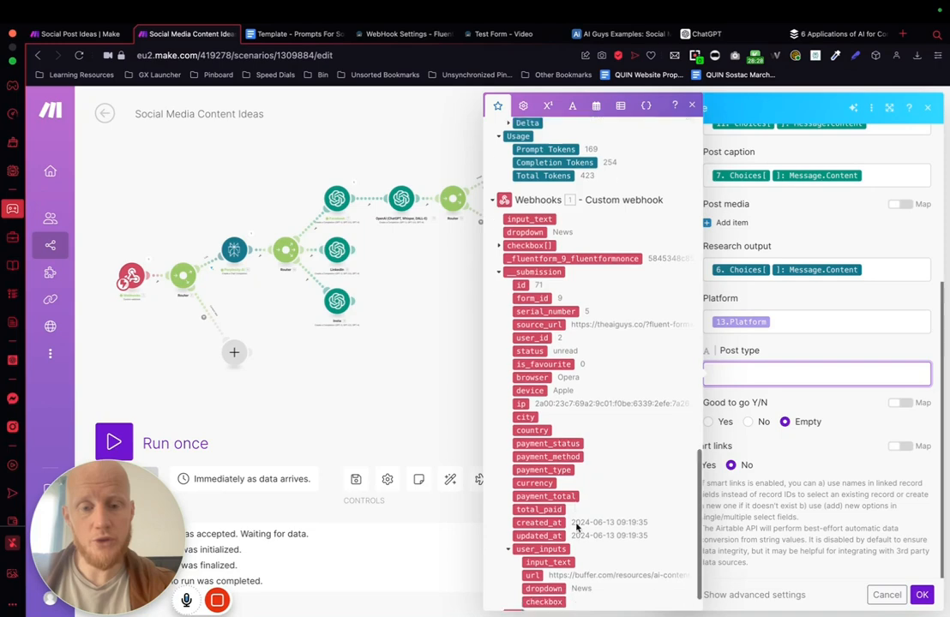
scroll(576, 527, down, 1)
click(544, 556)
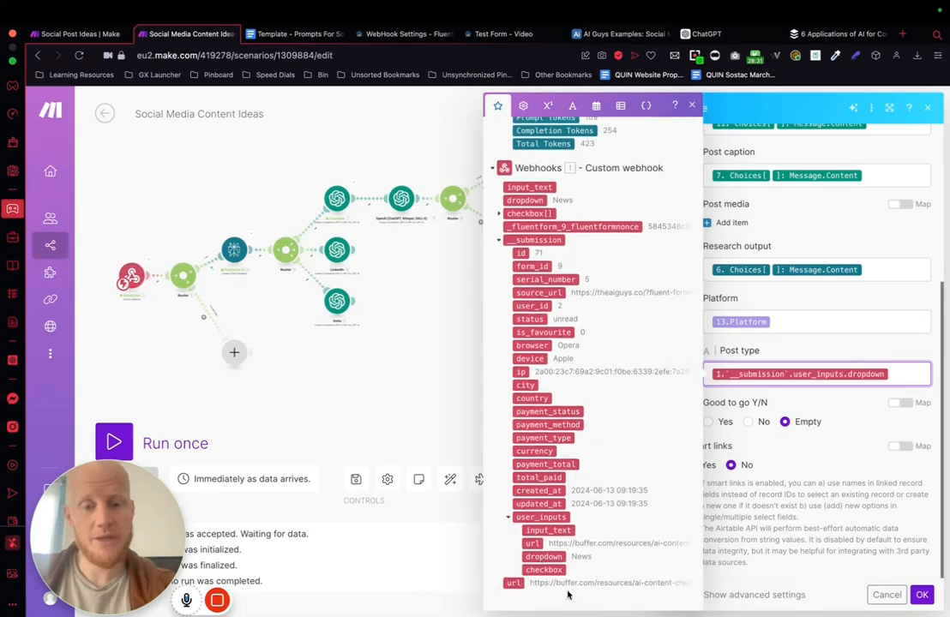
click(841, 449)
Step: Add a Post media item with its File URL mapped to the Data URL from the Generate an Image module
scroll(801, 352, up, 5)
scroll(801, 350, up, 1)
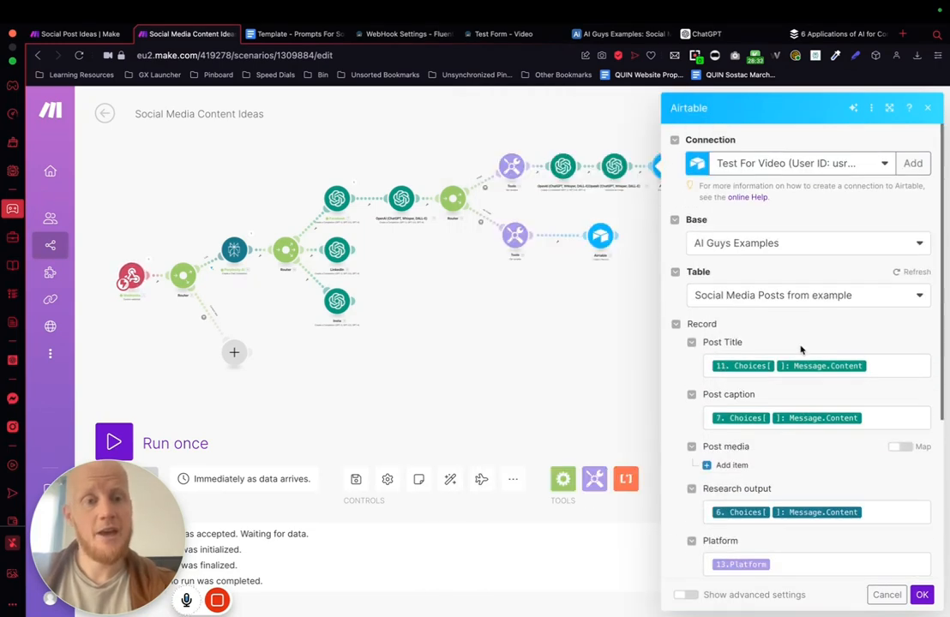
click(720, 464)
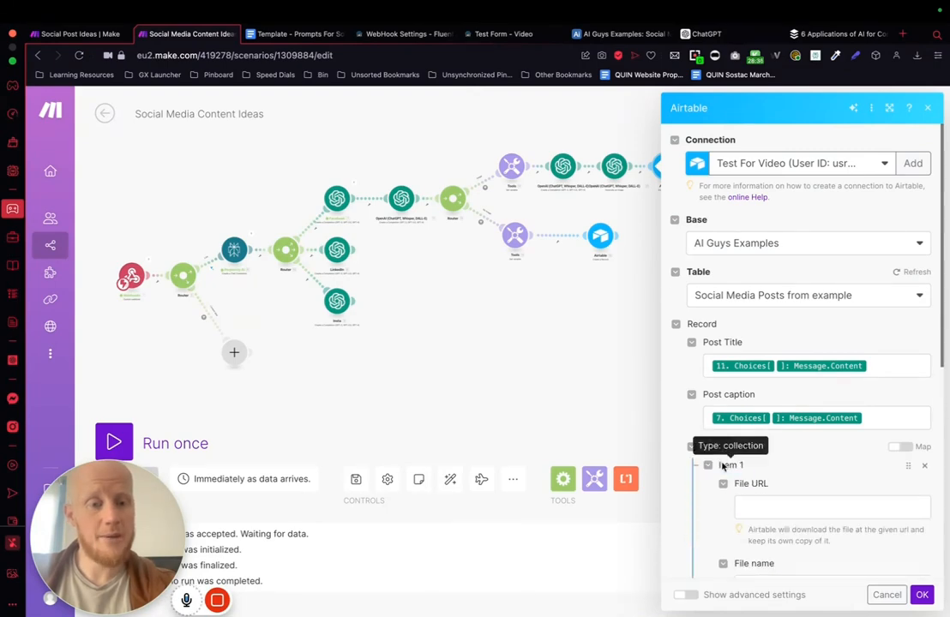
scroll(722, 466, down, 3)
click(767, 406)
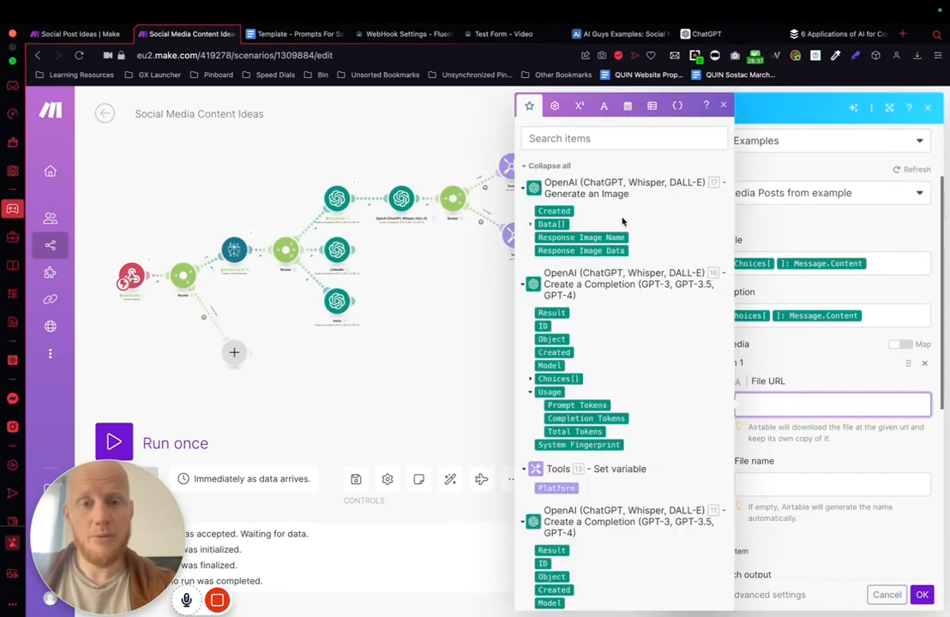
scroll(617, 274, down, 3)
scroll(600, 258, up, 3)
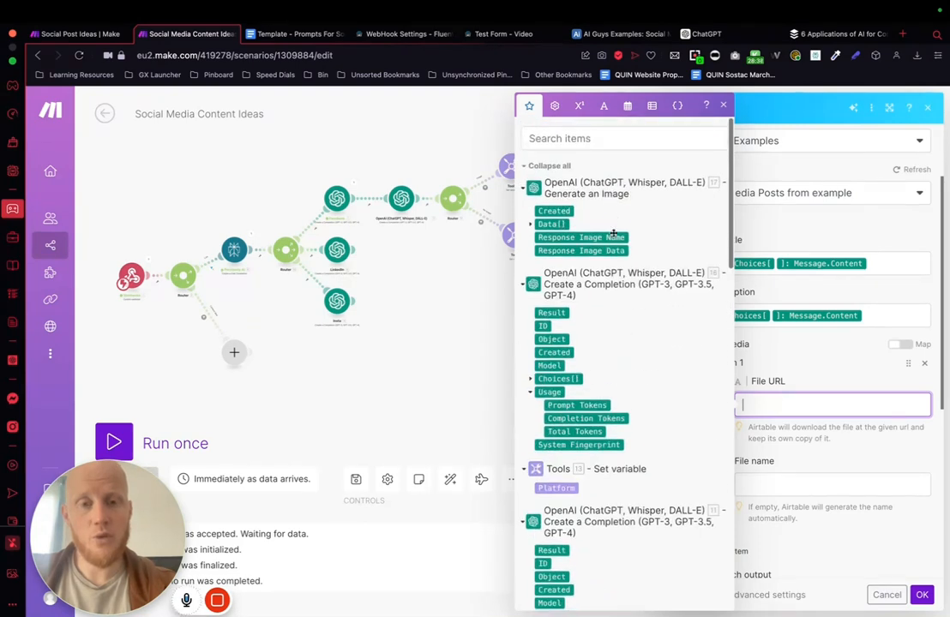
click(536, 224)
click(551, 238)
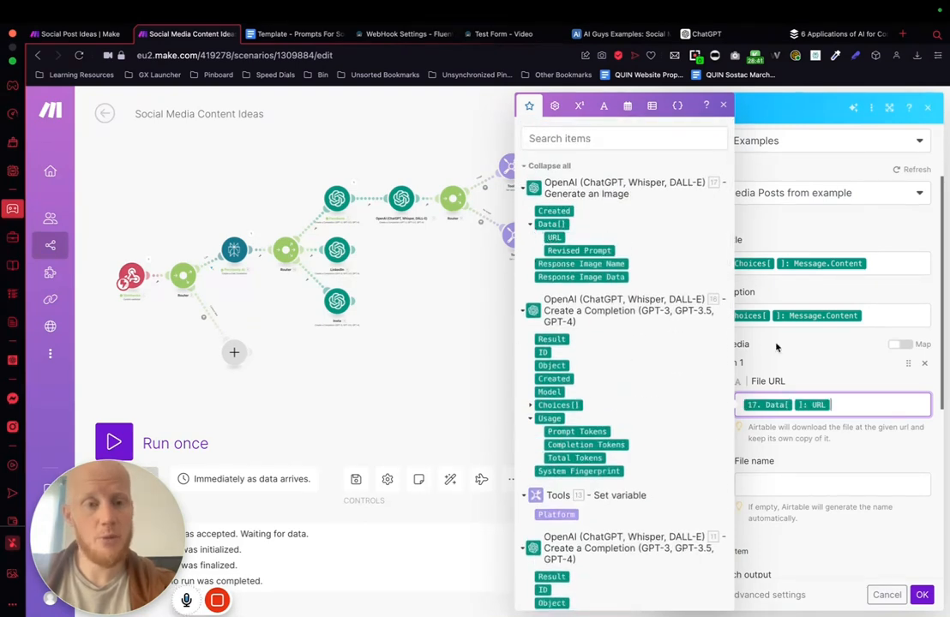
Step: Leave the media item's file name empty and confirm the Airtable module's settings
click(759, 486)
scroll(557, 449, down, 2)
scroll(557, 456, down, 3)
click(826, 438)
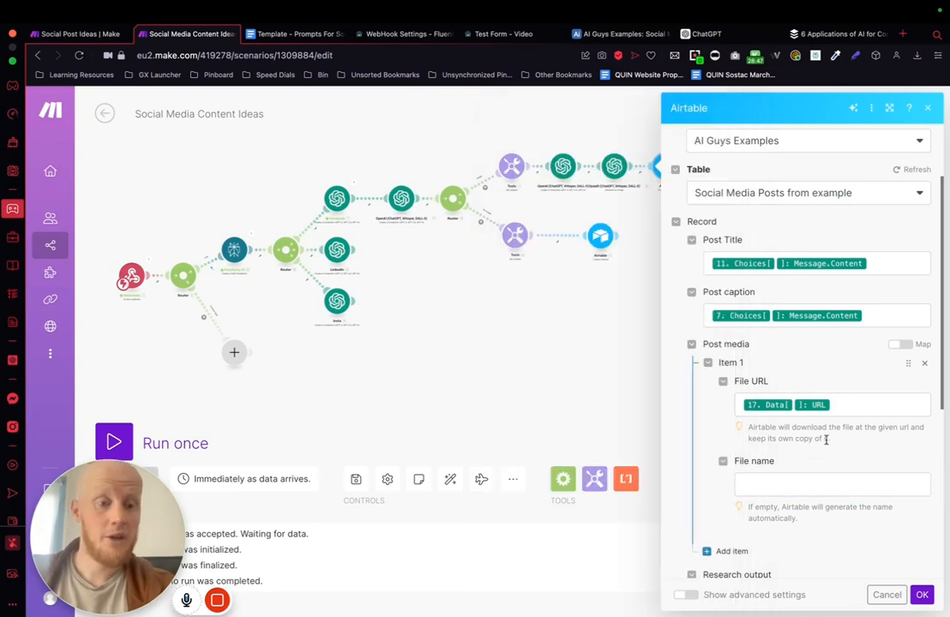
scroll(825, 438, down, 3)
scroll(799, 388, down, 3)
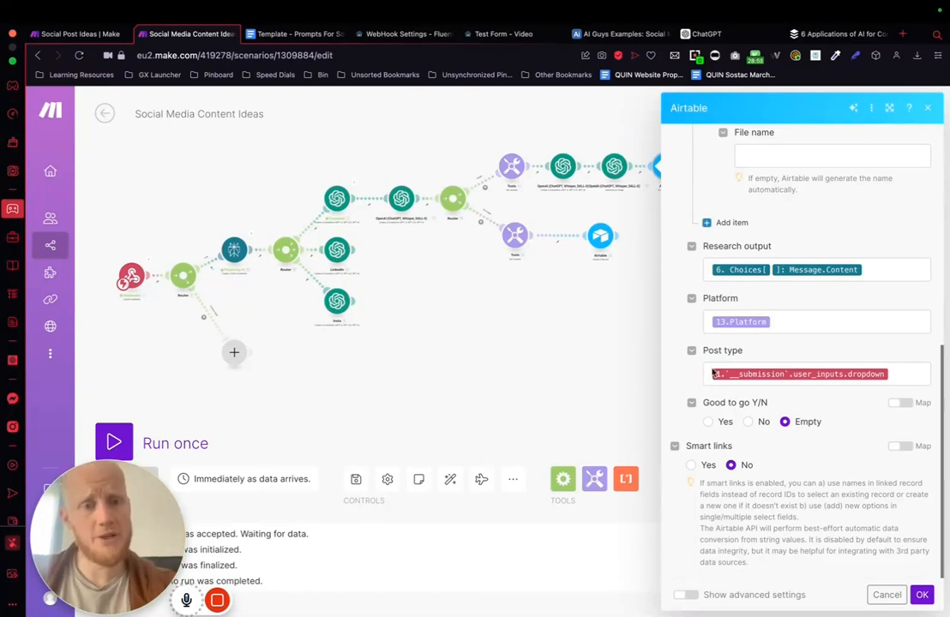
scroll(801, 246, up, 10)
click(922, 595)
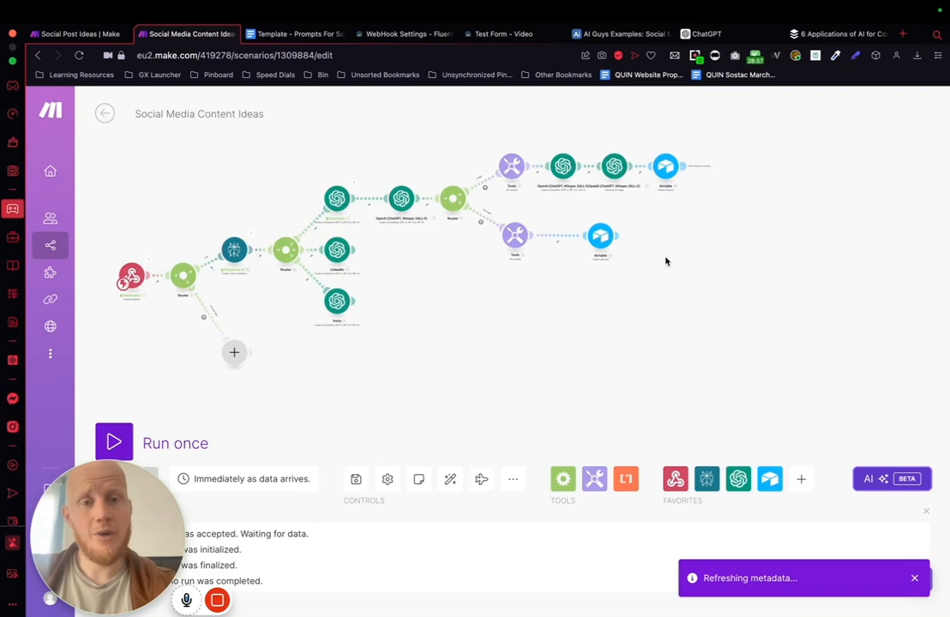
Step: Set the no-image branch's Airtable module to the Test For Video connection, AI Guys Examples base and Social Media Posts from example table
click(599, 247)
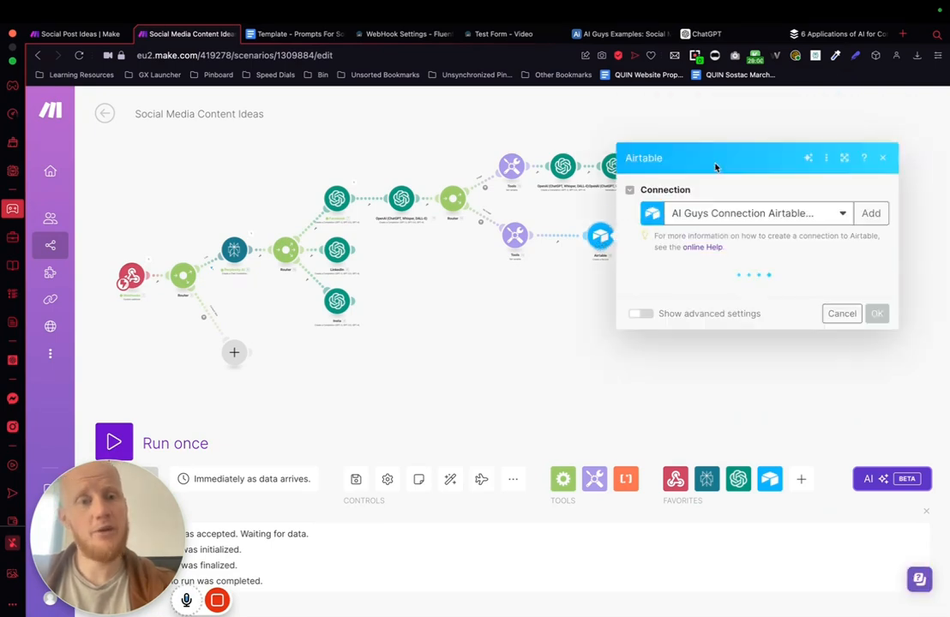
click(744, 163)
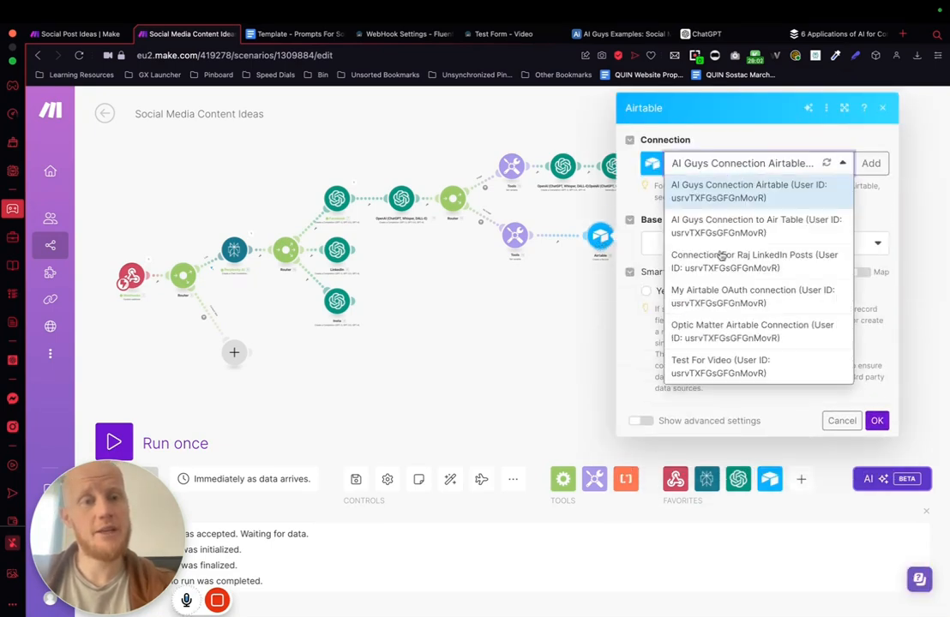
click(703, 374)
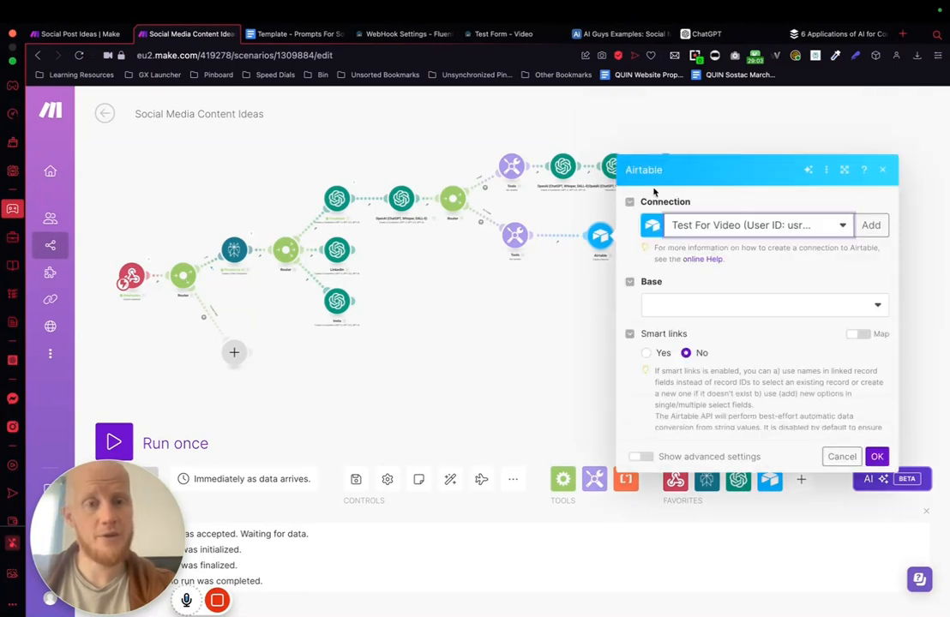
click(781, 244)
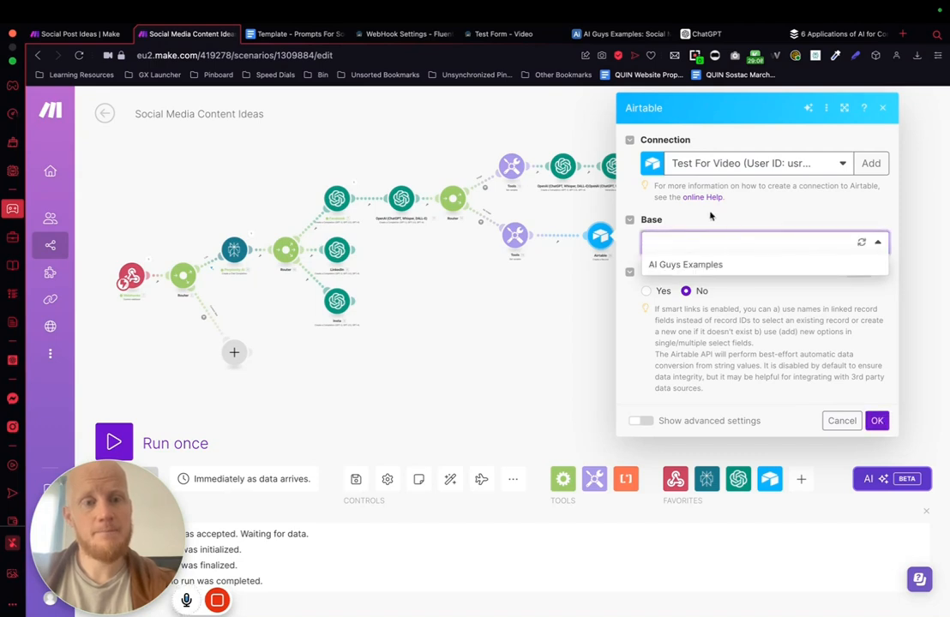
click(677, 264)
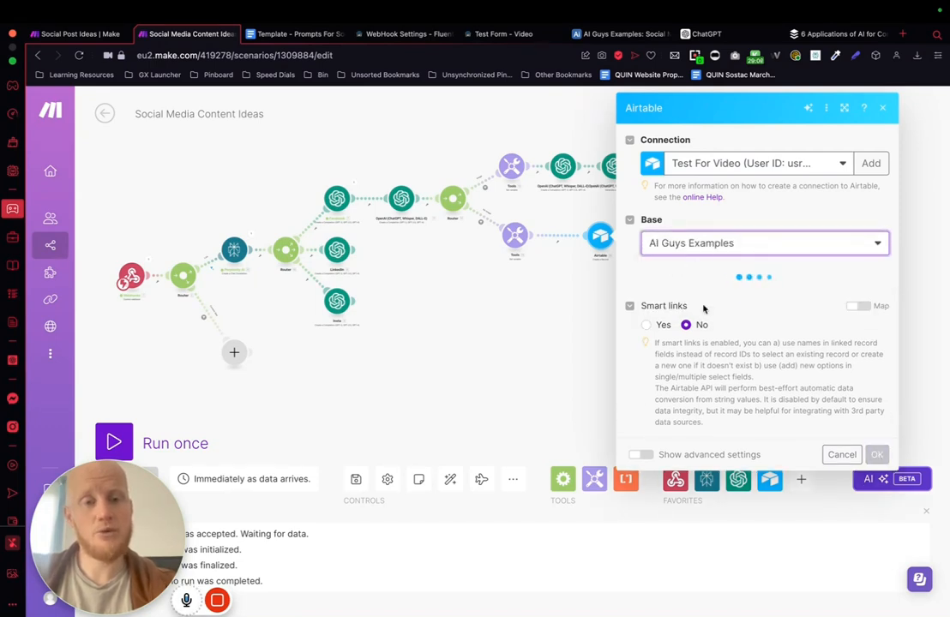
click(687, 300)
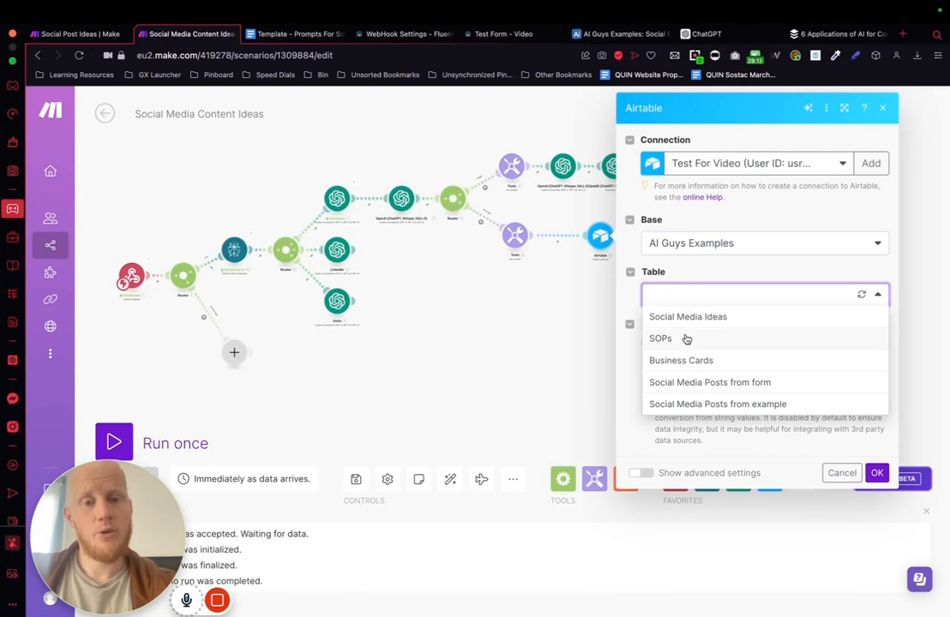
click(700, 403)
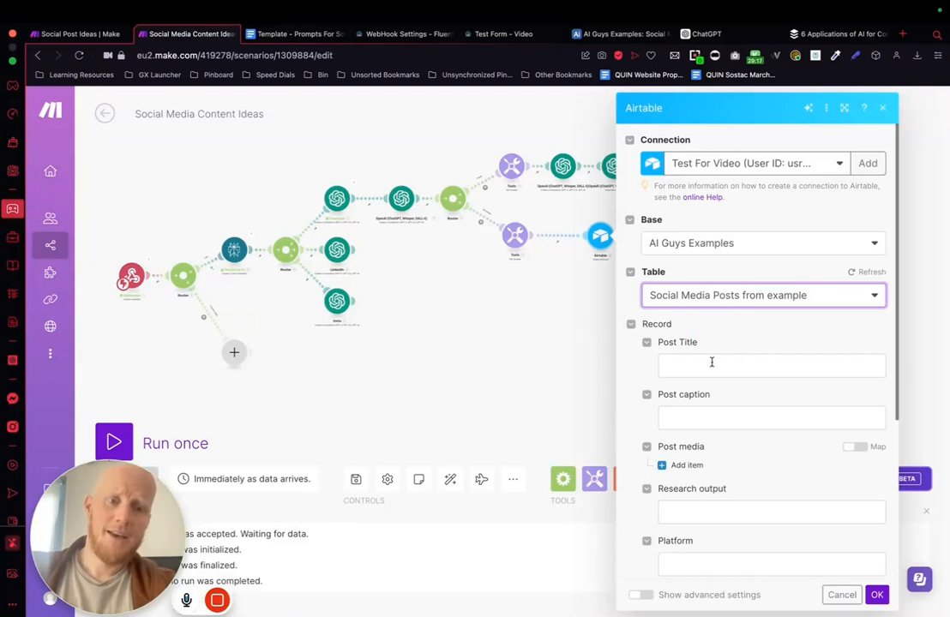
Step: Map the no-image record's Post Title to the Message Content of the title-writing OpenAI completion (module 11)
click(707, 363)
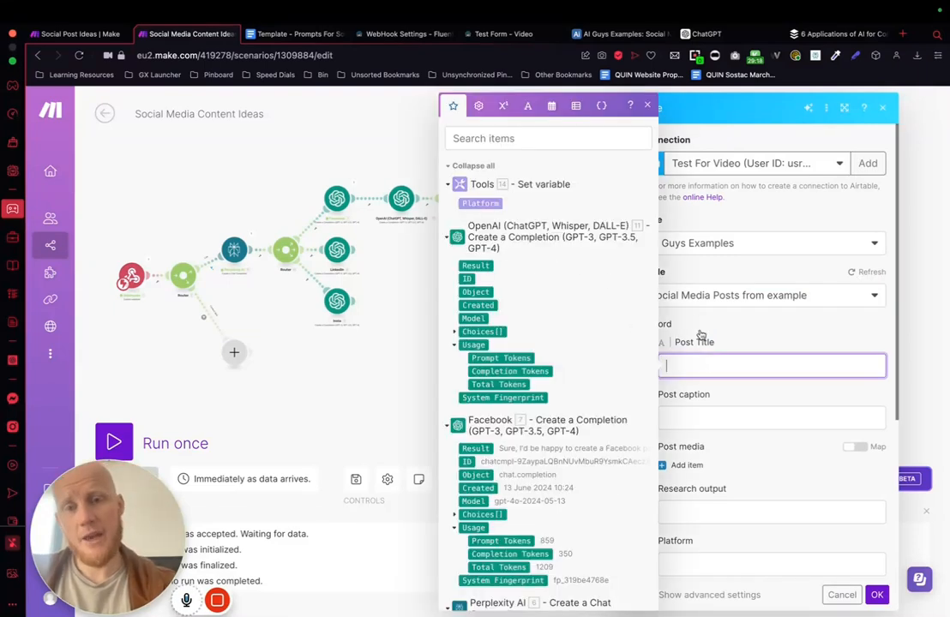
scroll(542, 331, down, 3)
scroll(514, 317, up, 1)
click(455, 281)
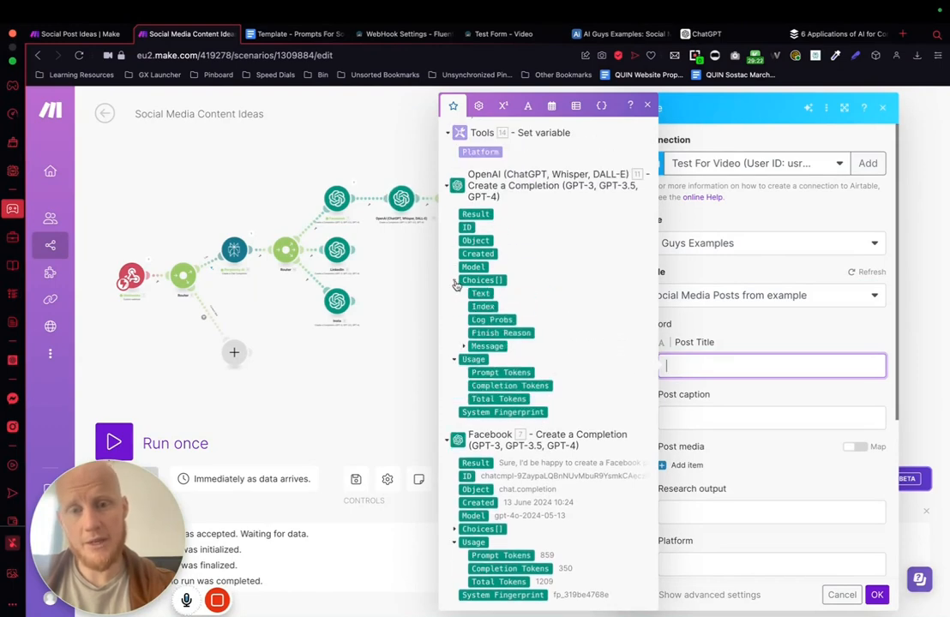
click(464, 346)
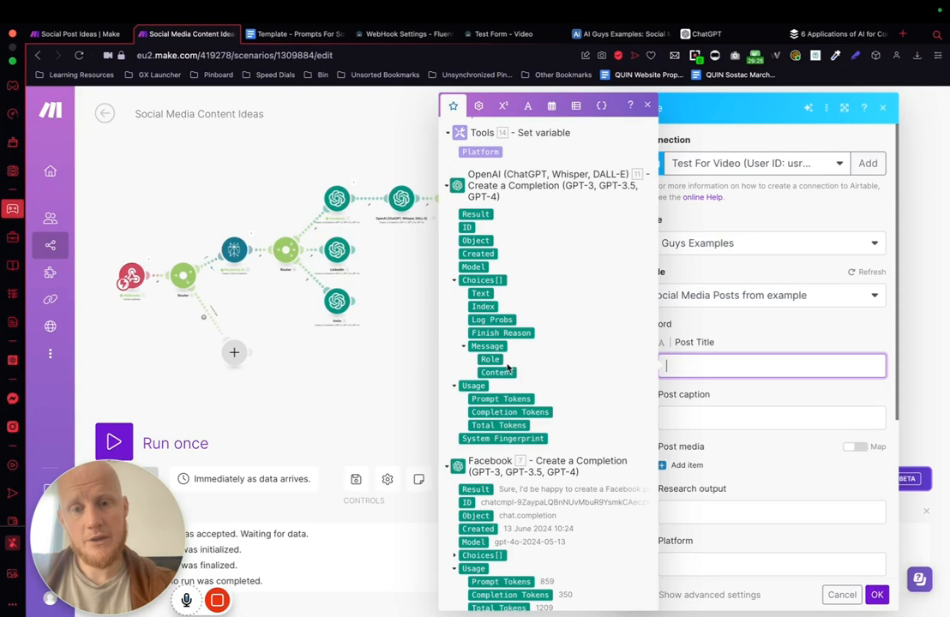
click(497, 371)
Step: Map the Post caption to the Message Content from the Facebook completion module
click(729, 421)
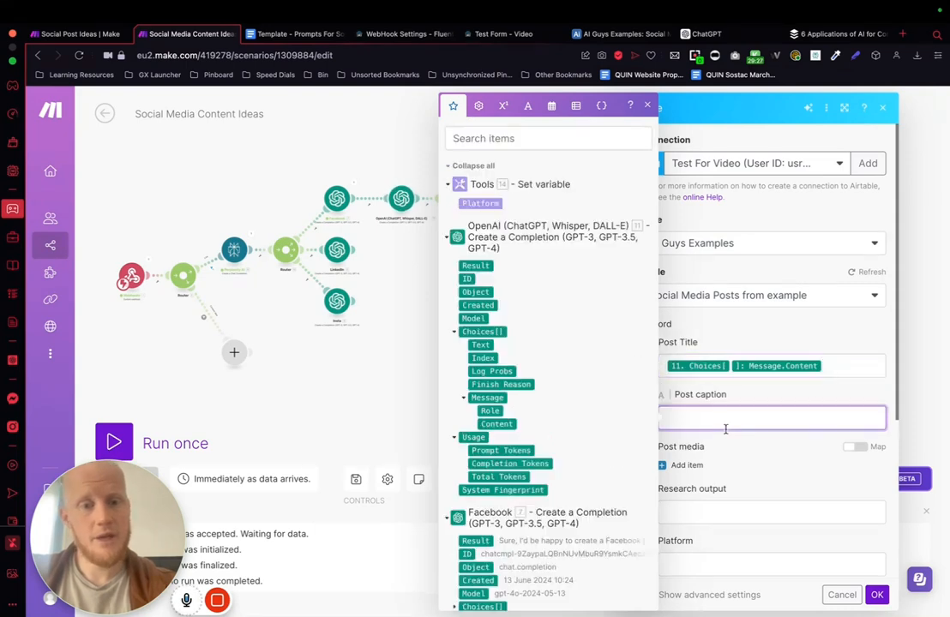
scroll(579, 375, down, 6)
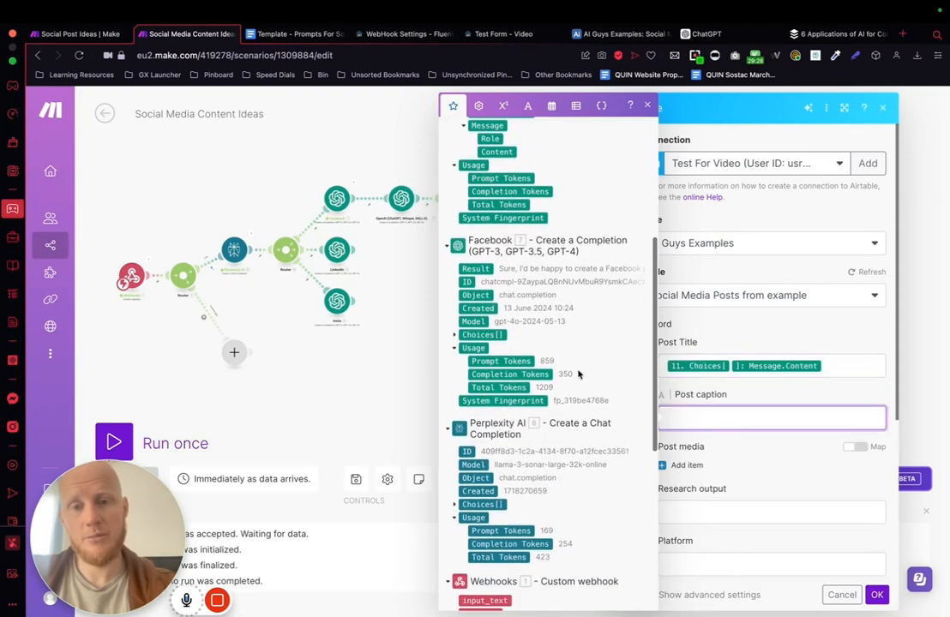
click(456, 334)
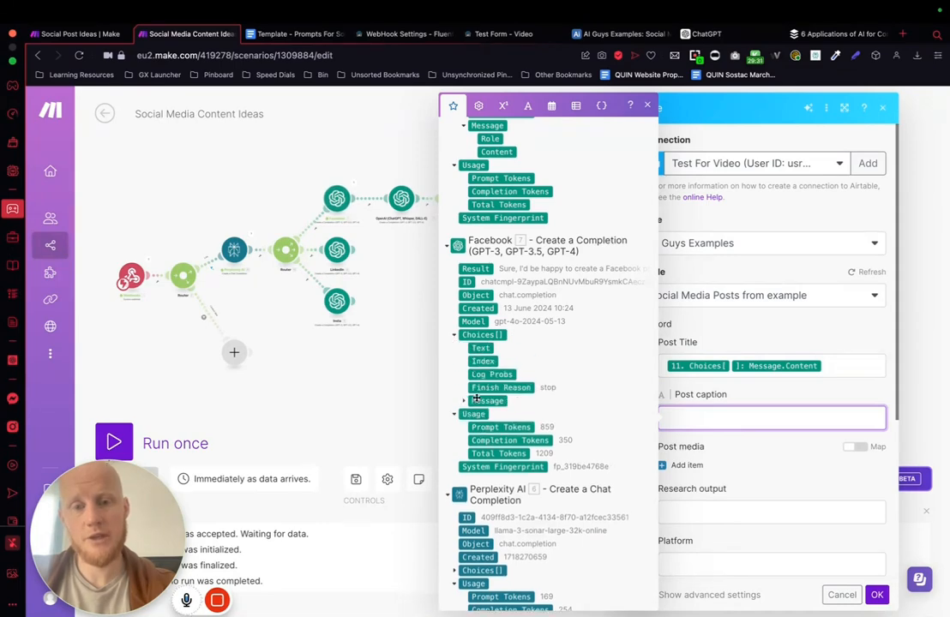
click(463, 401)
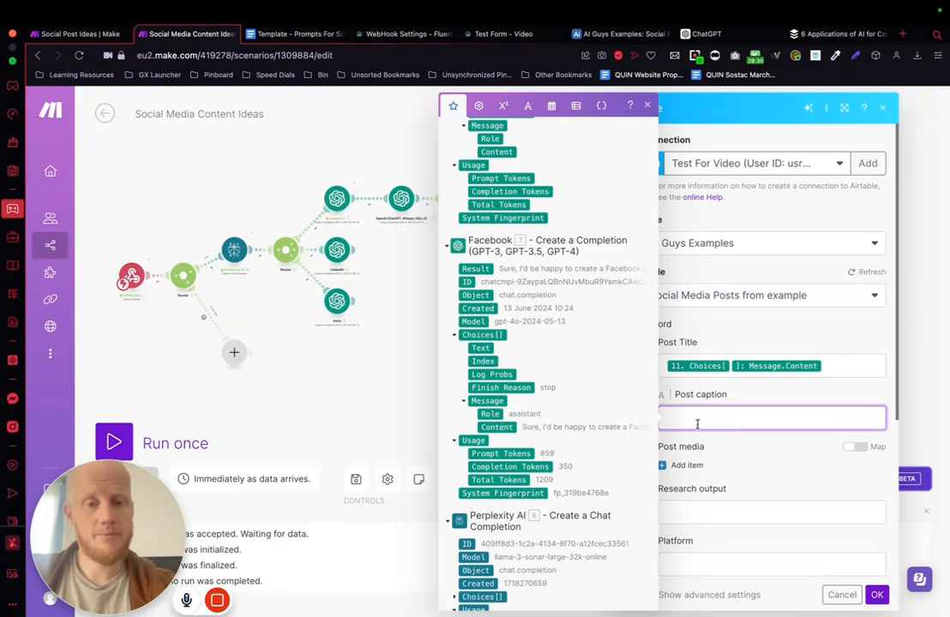
click(510, 427)
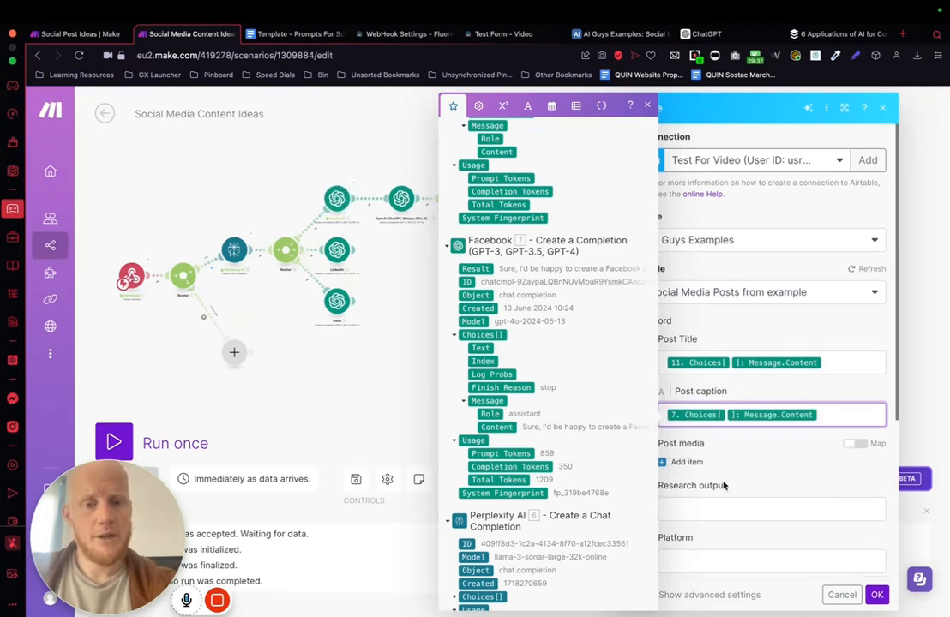
Step: Map the Research output to the Message Content from the Perplexity AI chat completion
scroll(726, 480, down, 2)
click(712, 437)
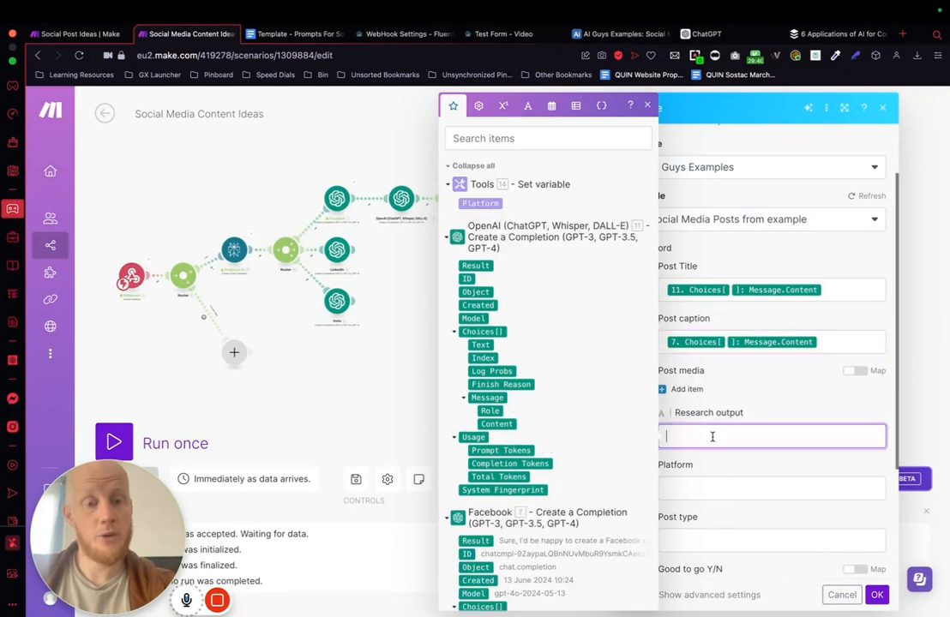
scroll(564, 404, down, 10)
scroll(446, 248, up, 3)
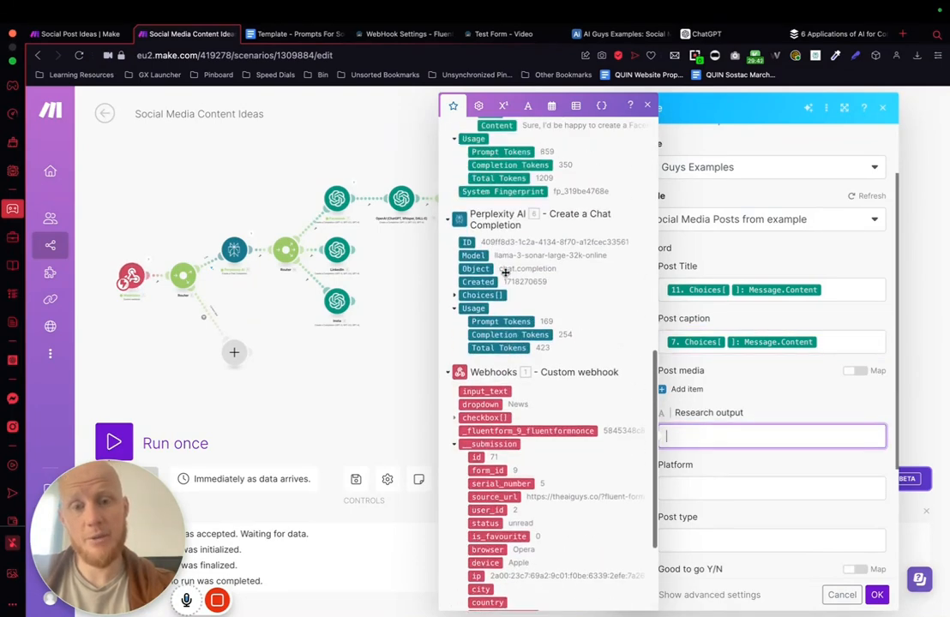
click(455, 296)
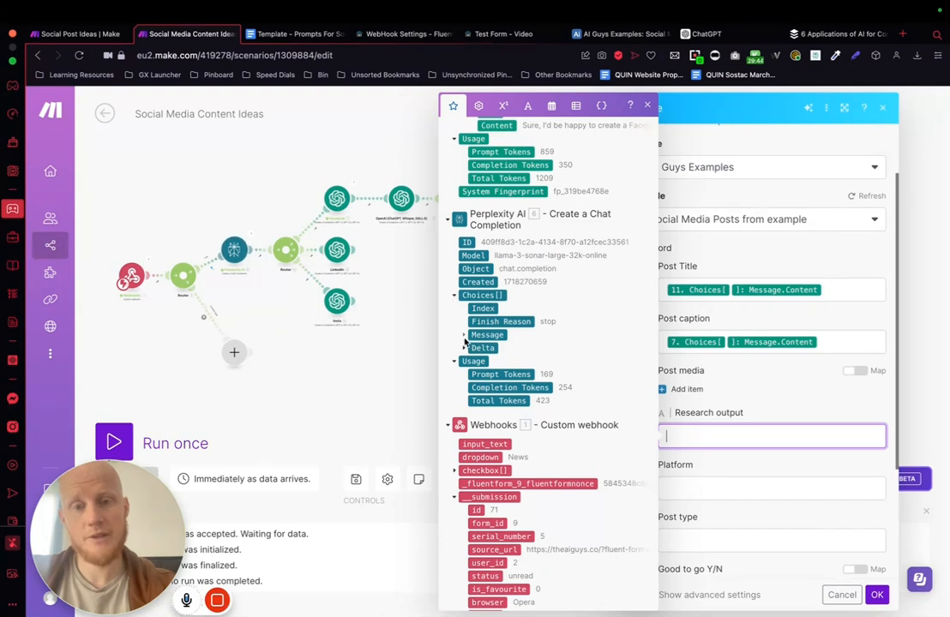
click(464, 335)
click(496, 347)
Step: Map the record's Platform to the Platform variable from the no-image branch's Set variable module
scroll(771, 424, down, 2)
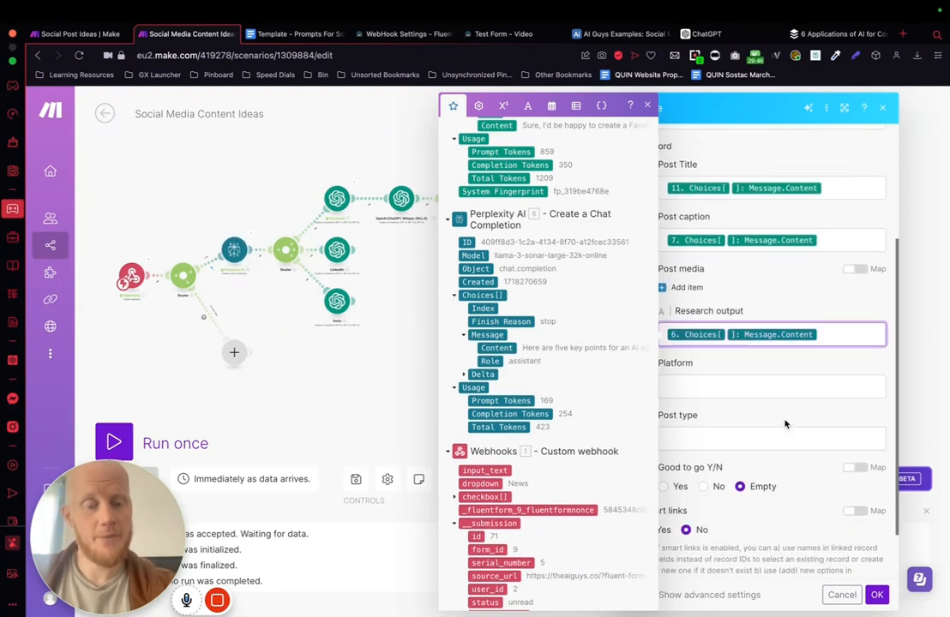
click(713, 387)
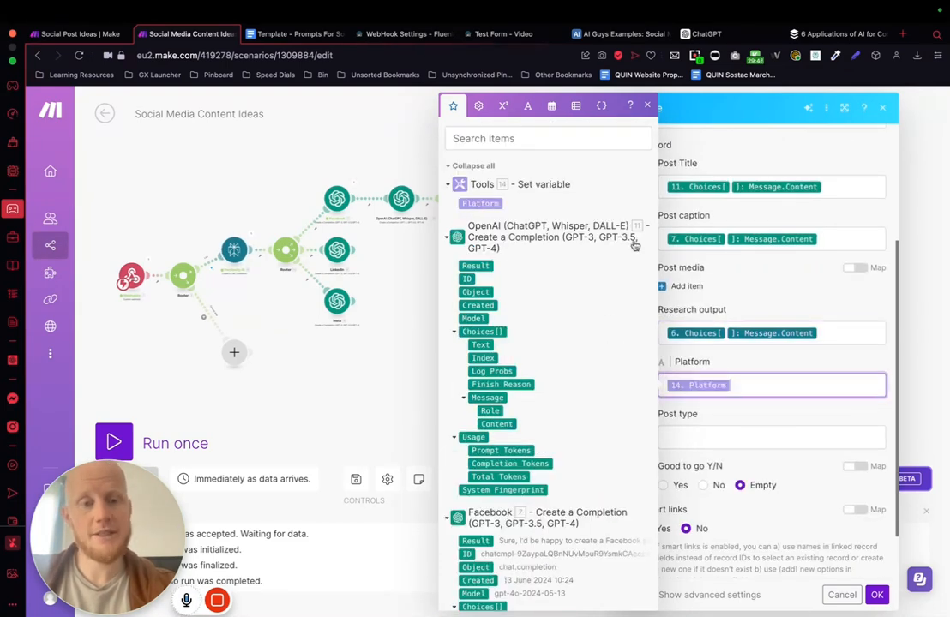
click(480, 203)
scroll(709, 341, down, 1)
Step: Map the Post type to the dropdown value in the webhook submission's user_inputs and confirm the Airtable module's settings
click(689, 372)
scroll(440, 341, down, 10)
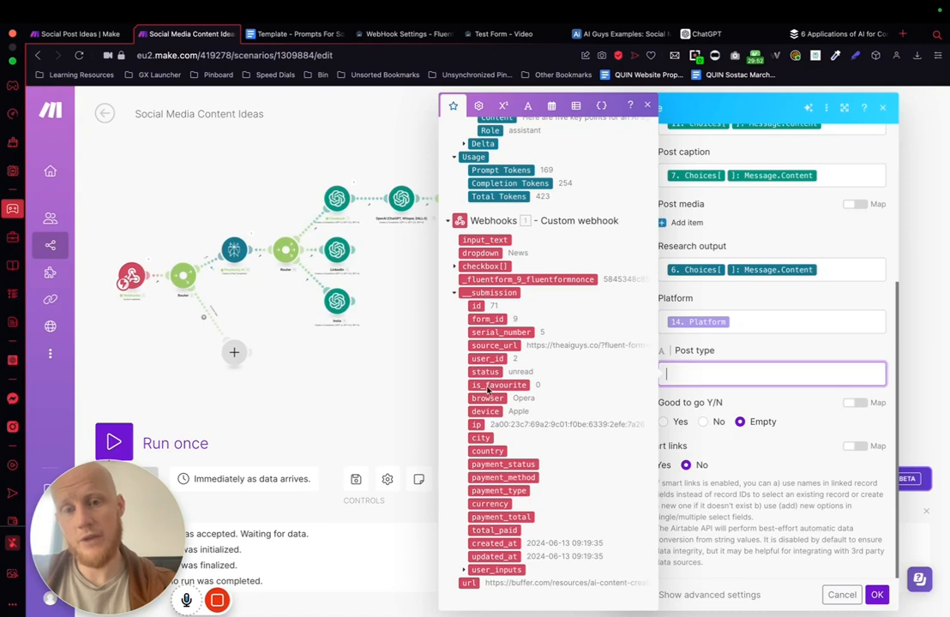
click(478, 569)
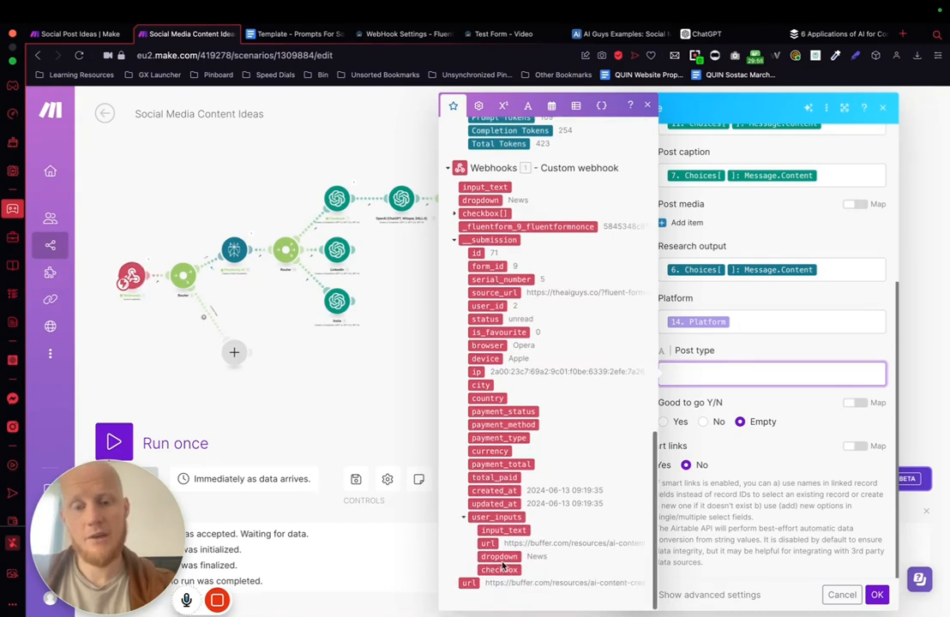
click(503, 557)
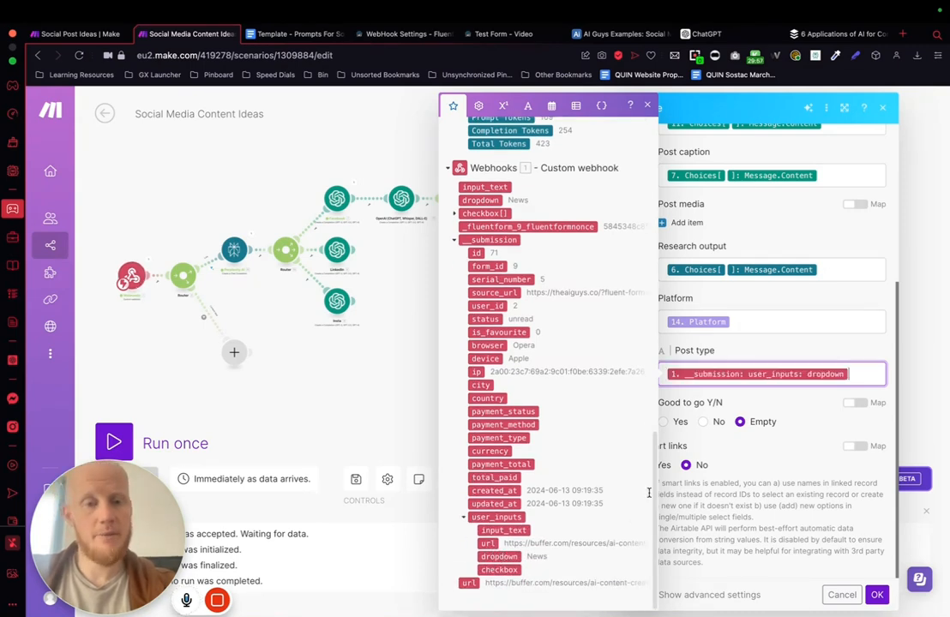
click(709, 415)
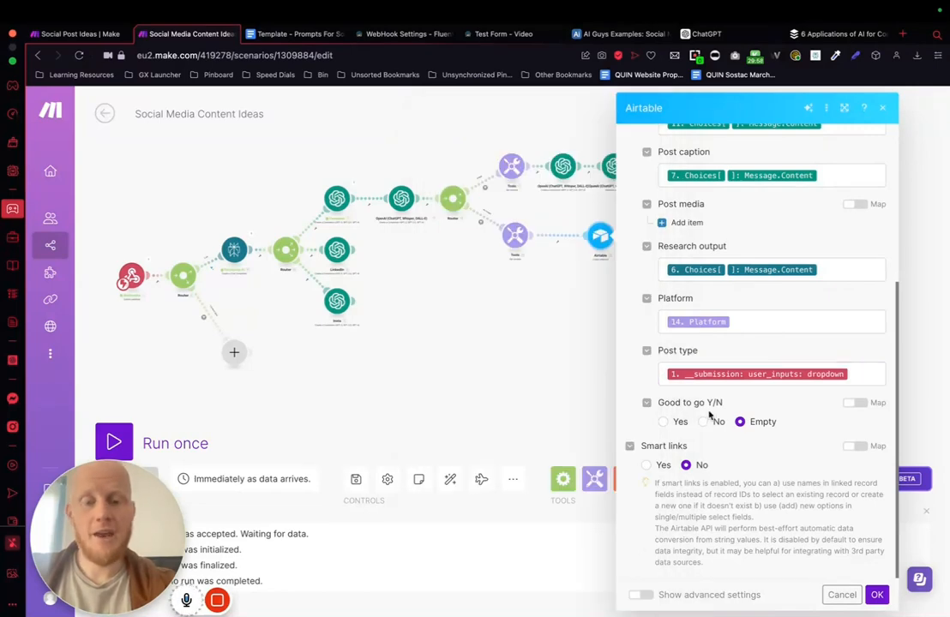
click(857, 374)
scroll(499, 333, down, 10)
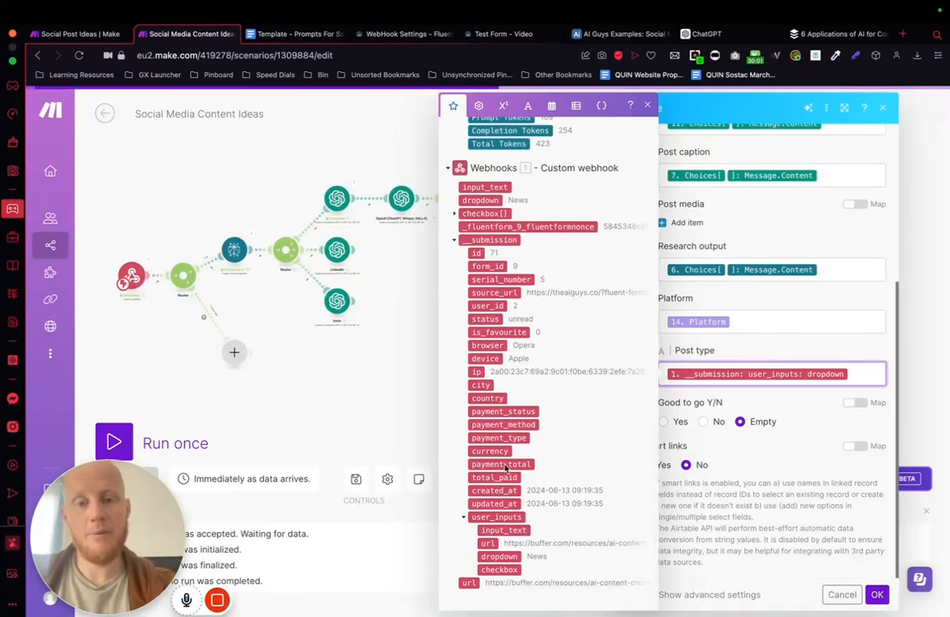
click(789, 495)
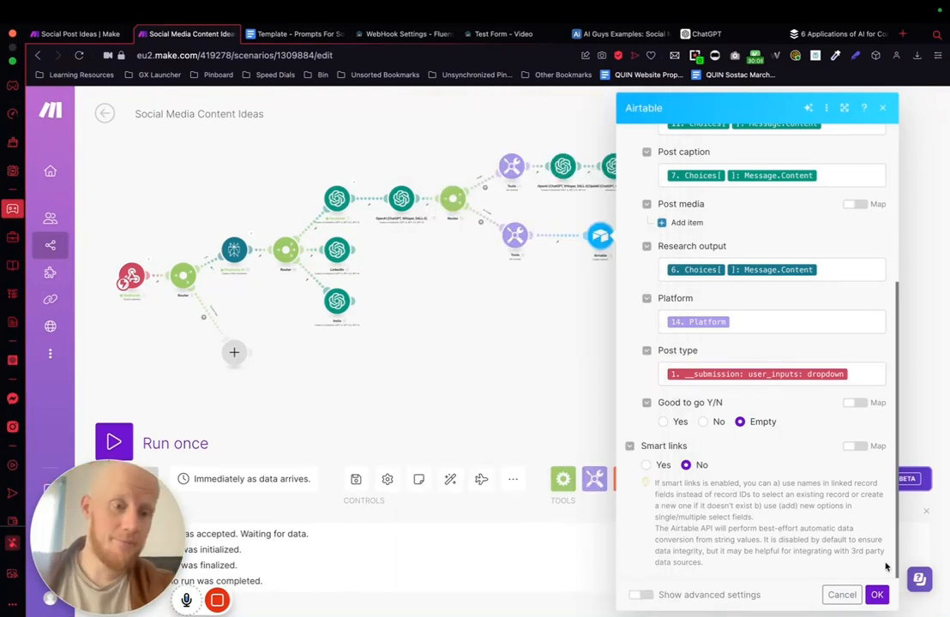
click(877, 595)
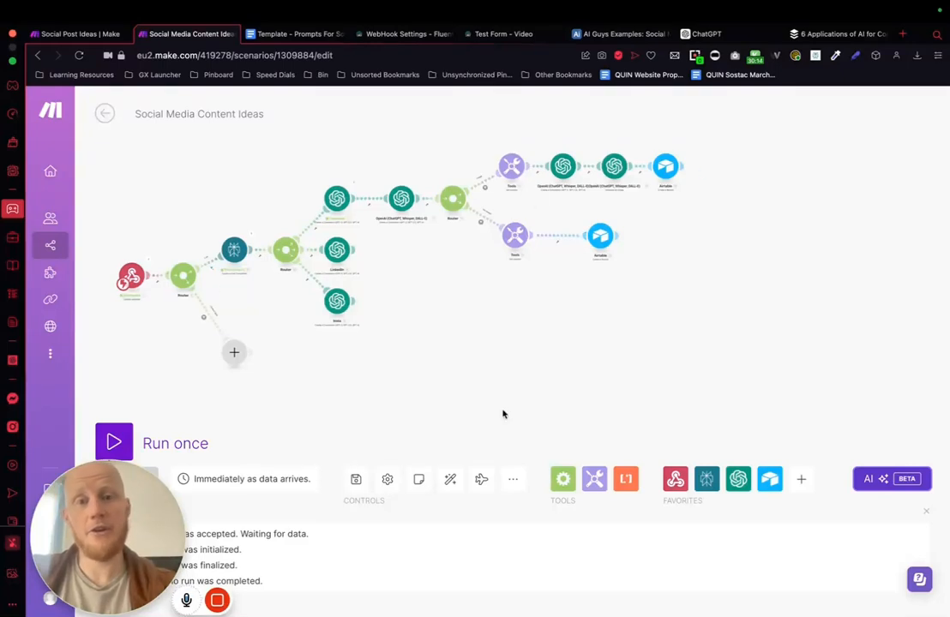
Step: Run the scenario once with the existing data in the webhook queue
click(112, 443)
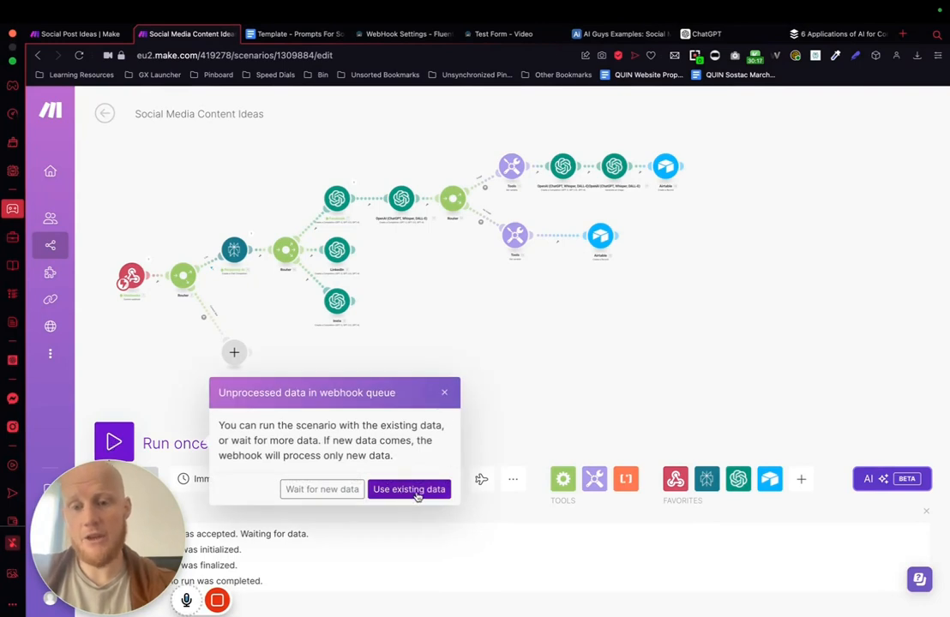
click(410, 489)
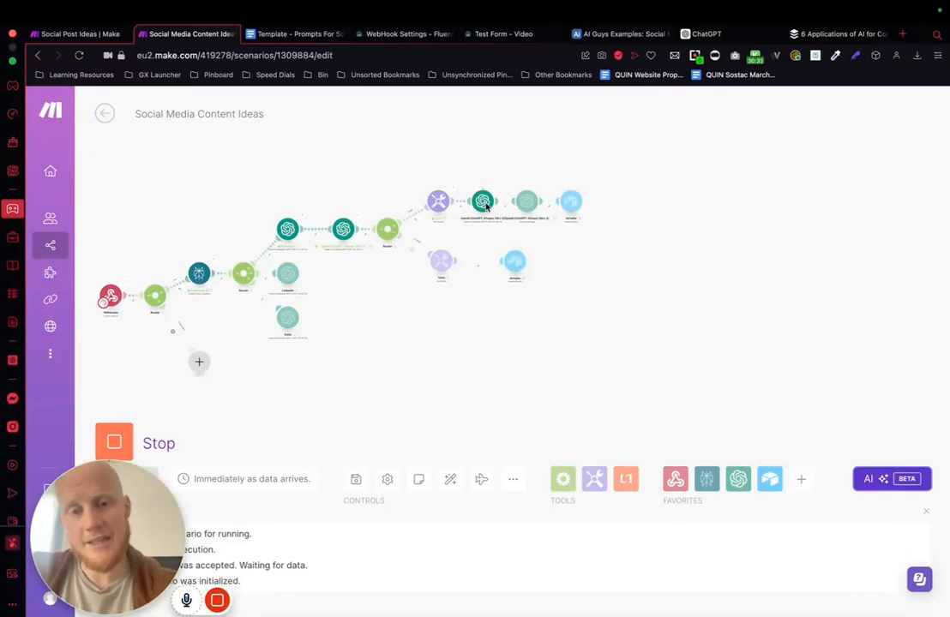
scroll(486, 204, up, 5)
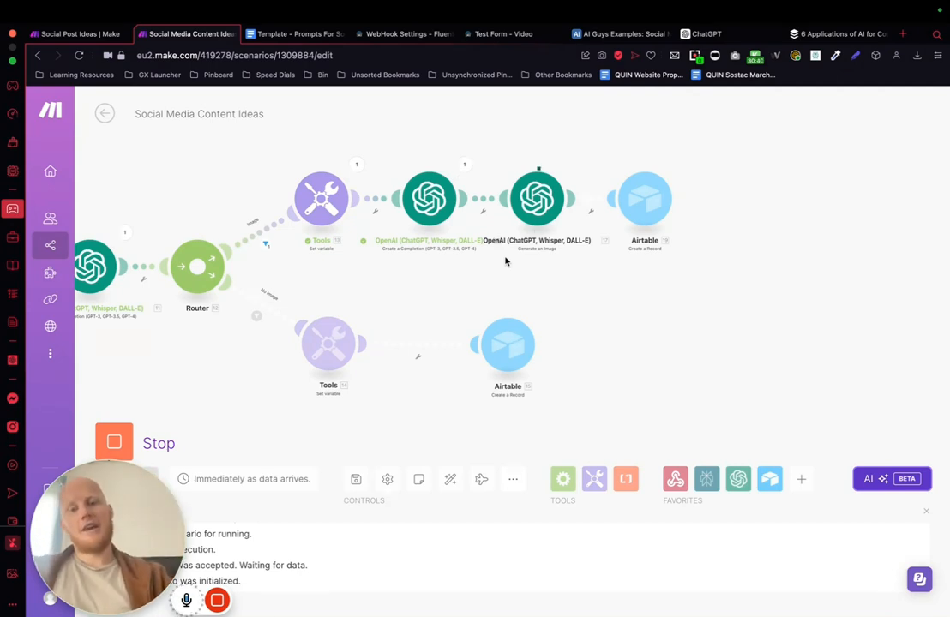
mouse_move(290, 604)
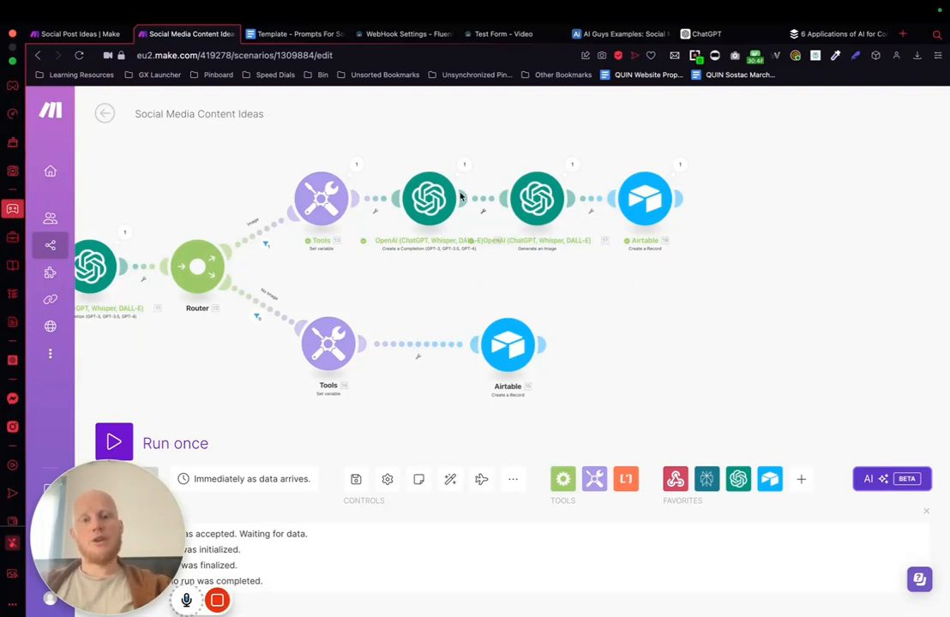
Step: Examine the image prompt in the output of the image branch's OpenAI completion module
click(465, 166)
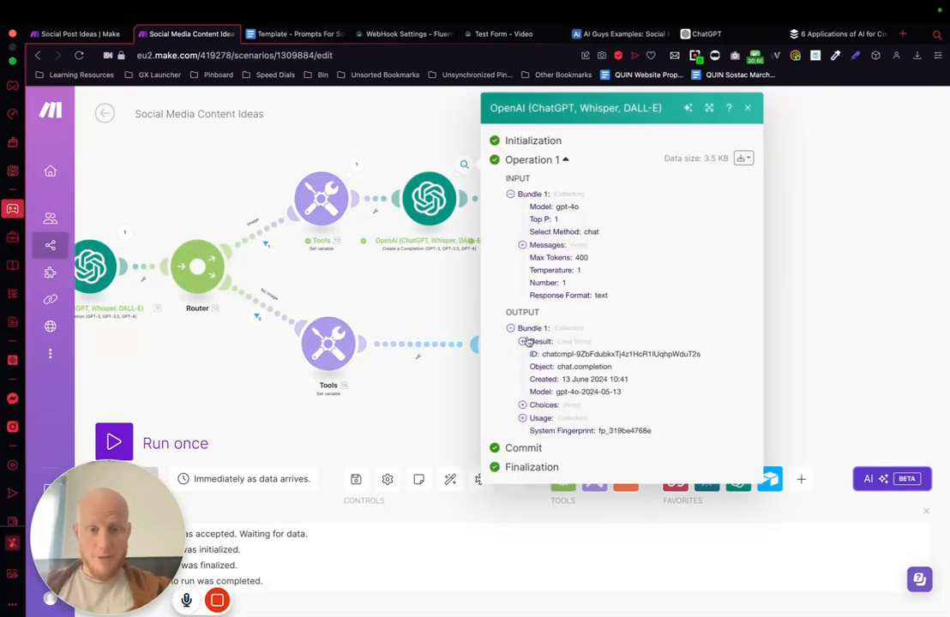
click(522, 341)
scroll(557, 433, down, 5)
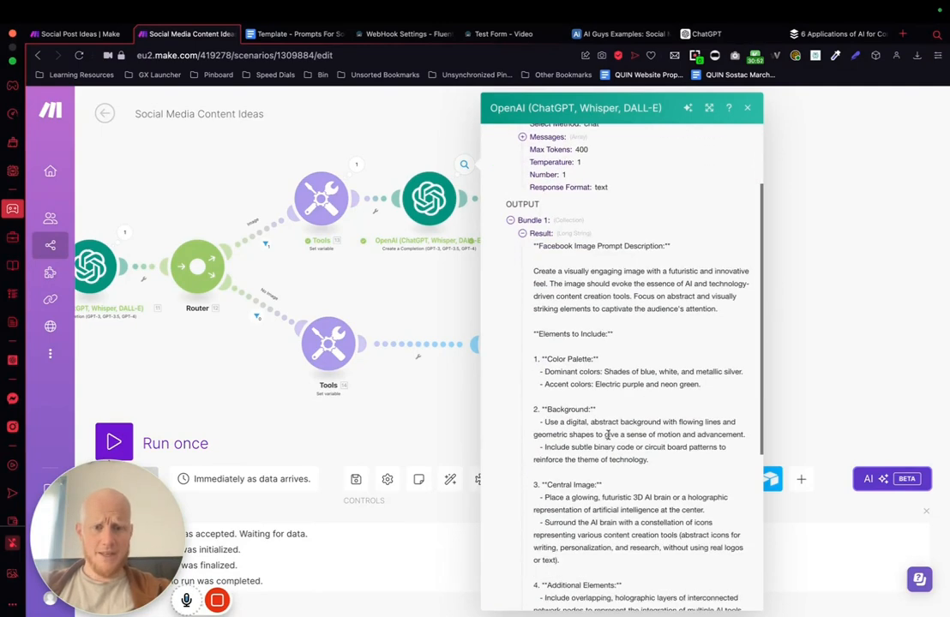
scroll(607, 435, down, 2)
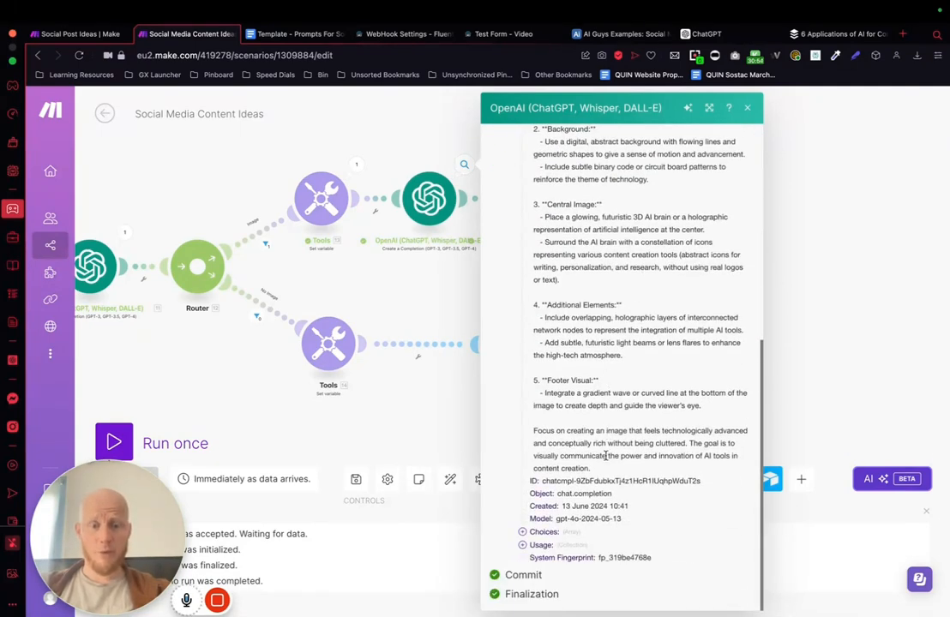
scroll(606, 456, up, 5)
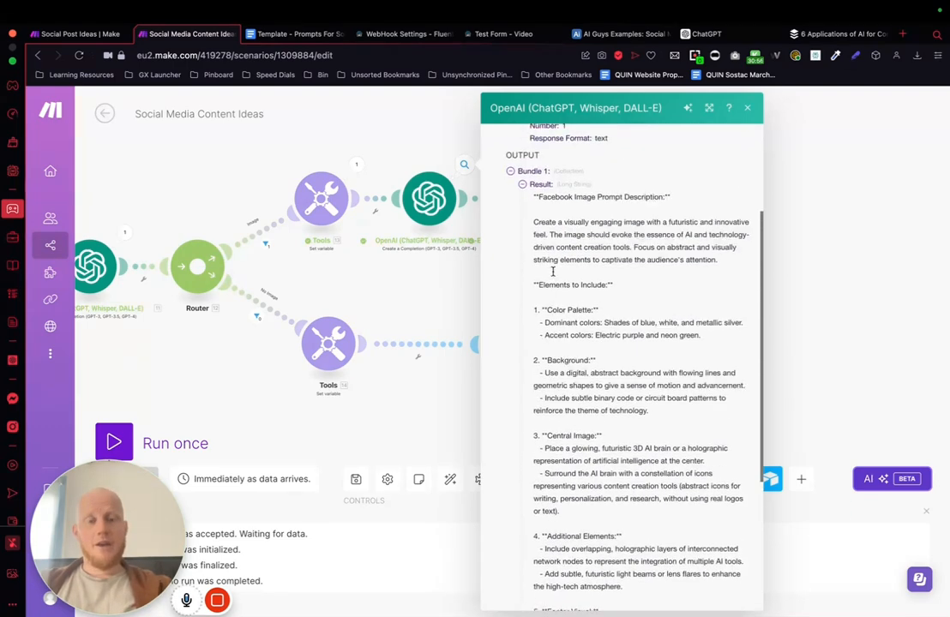
scroll(565, 292, down, 1)
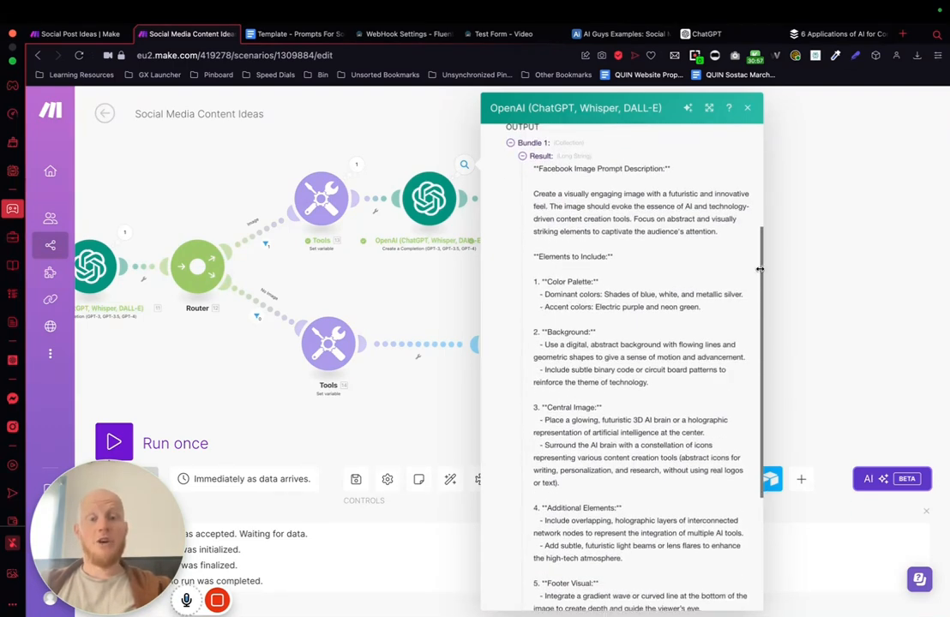
click(813, 274)
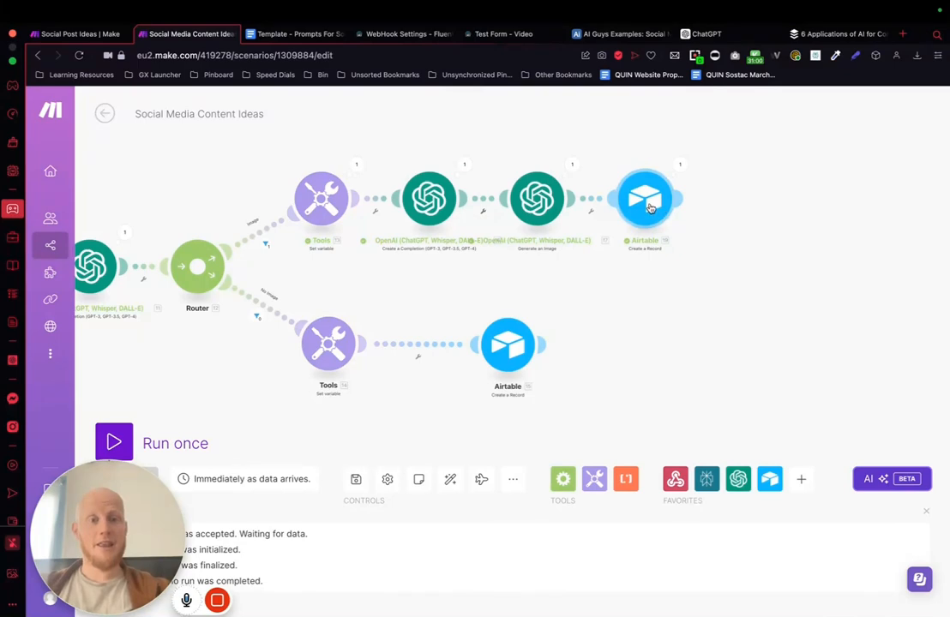
Step: Switch to Airtable and reload the Social Media Posts from example table to check for the new record
click(625, 35)
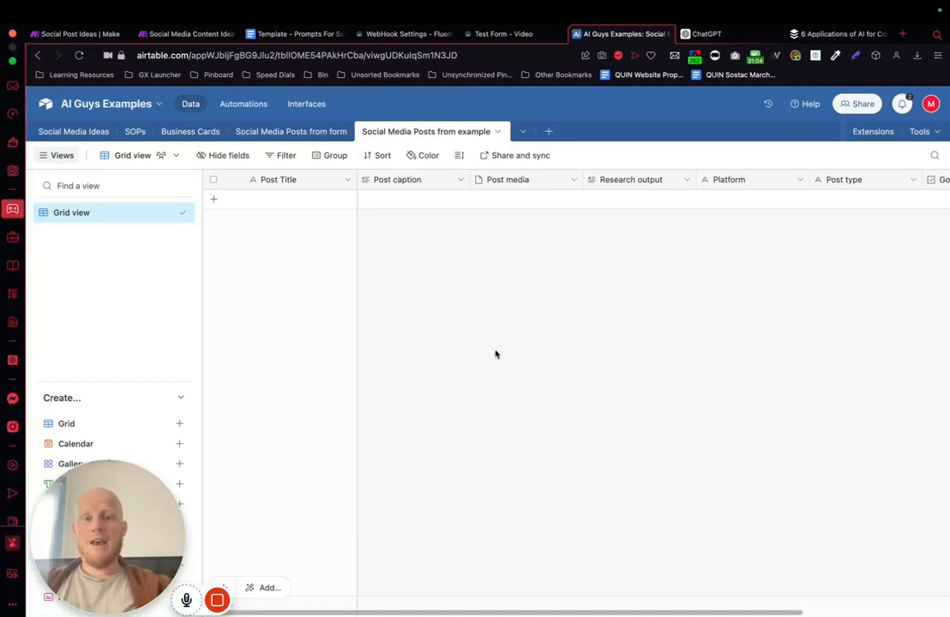
scroll(495, 354, right, 3)
scroll(494, 354, left, 3)
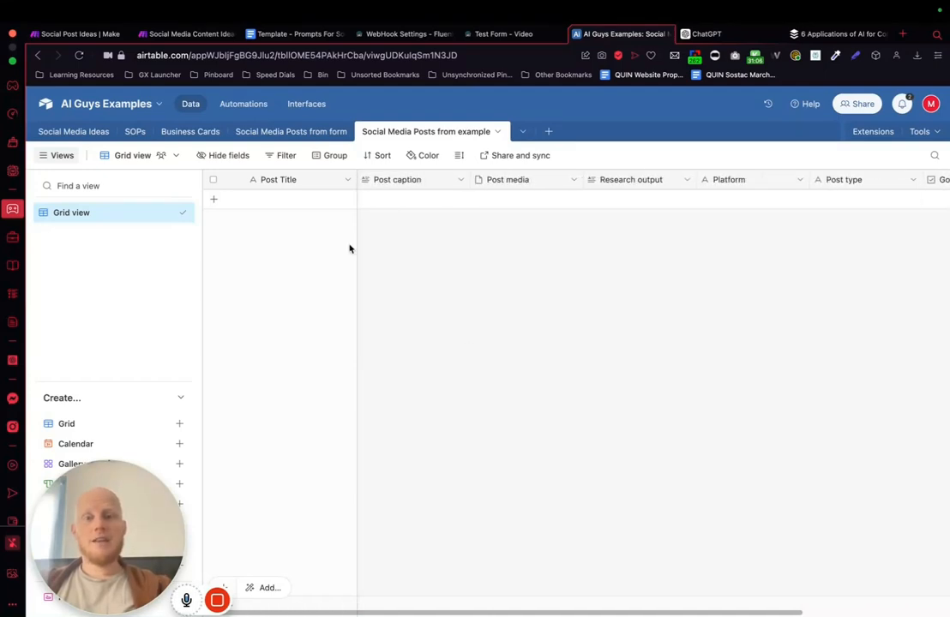
click(78, 56)
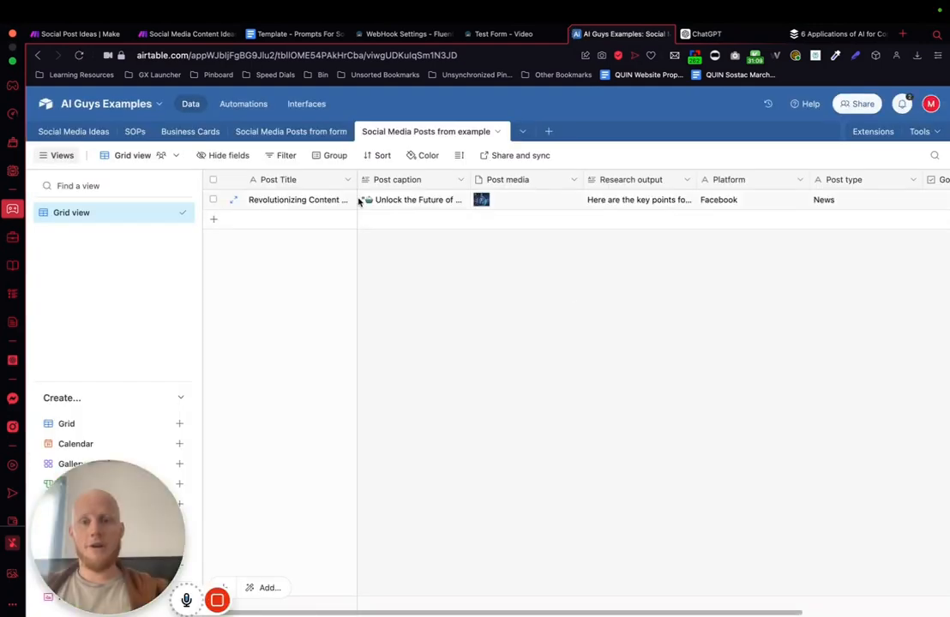
Step: Expand the first record in the table and review its title, caption, generated image and research output
click(233, 199)
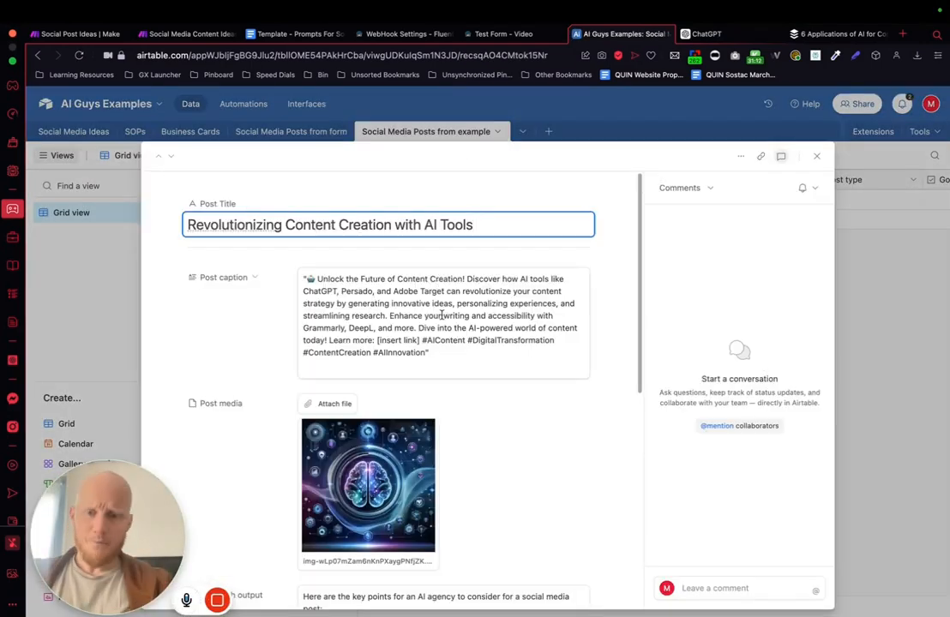
scroll(471, 372, down, 1)
drag(445, 334, 303, 250)
scroll(471, 386, down, 3)
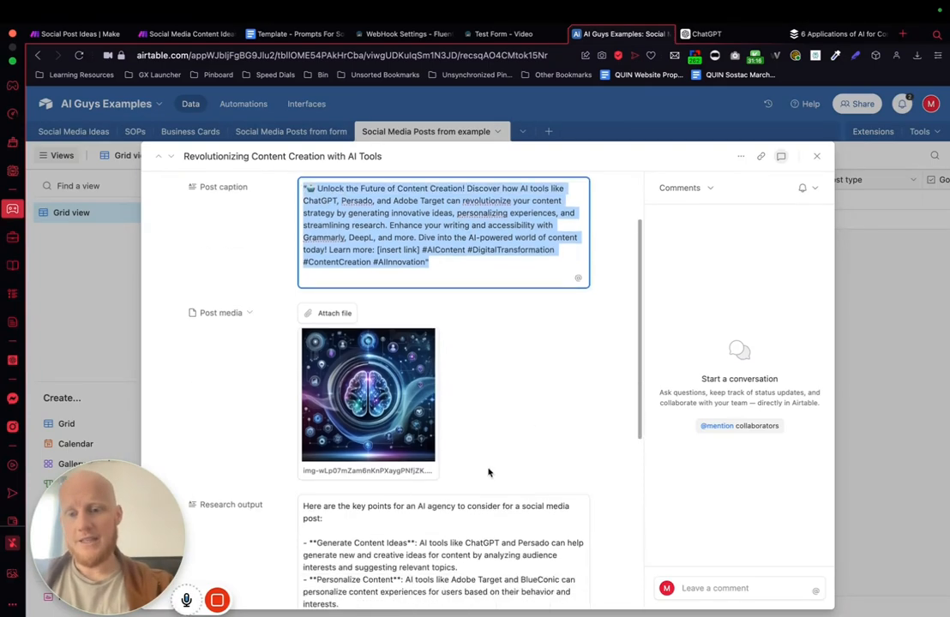
Step: Review the record's enlarged post image and its research output, and check the Good to go Y/N column in the grid
click(368, 343)
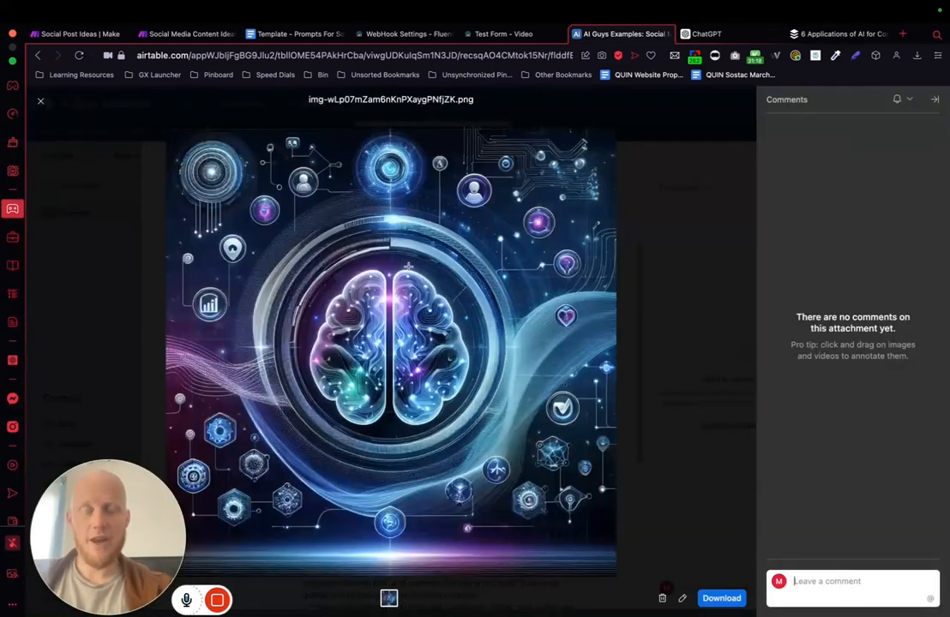
click(653, 234)
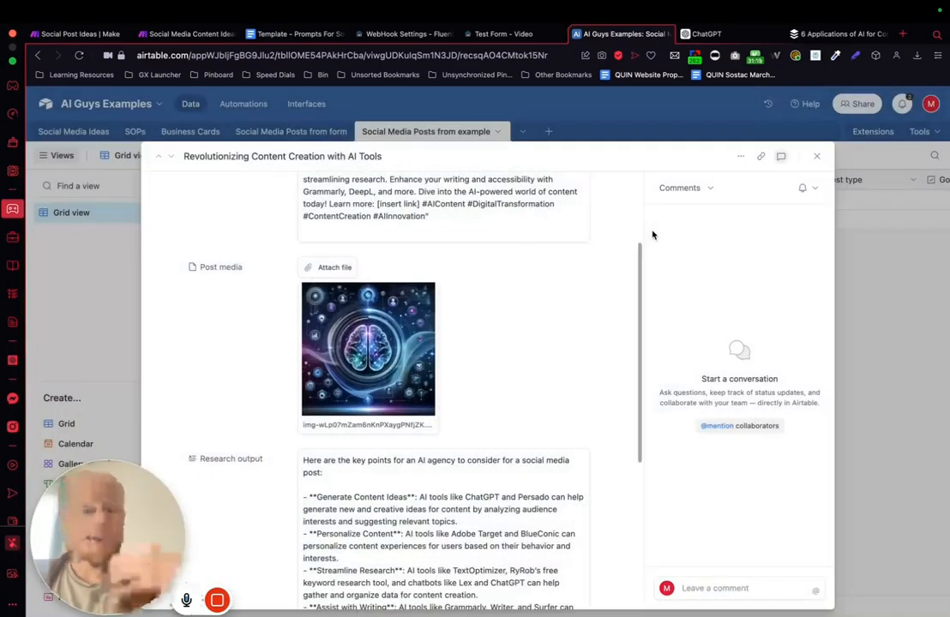
scroll(400, 353, down, 5)
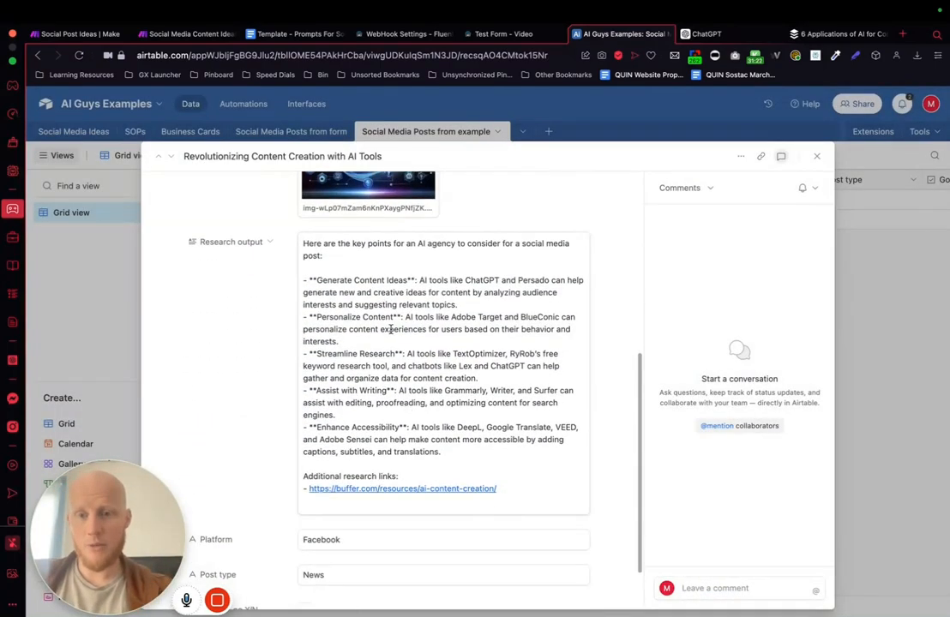
scroll(312, 255, down, 1)
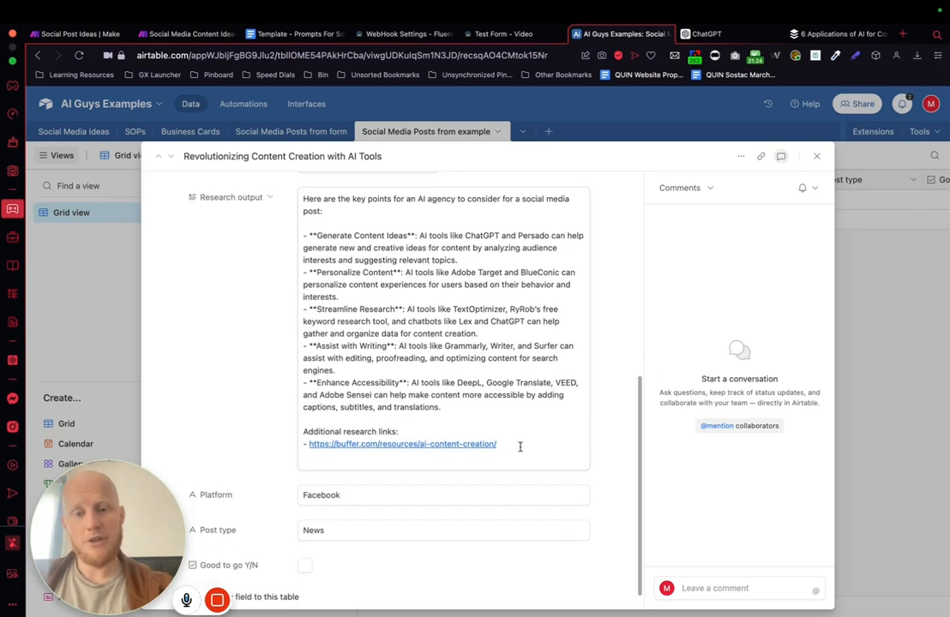
drag(519, 446, 302, 197)
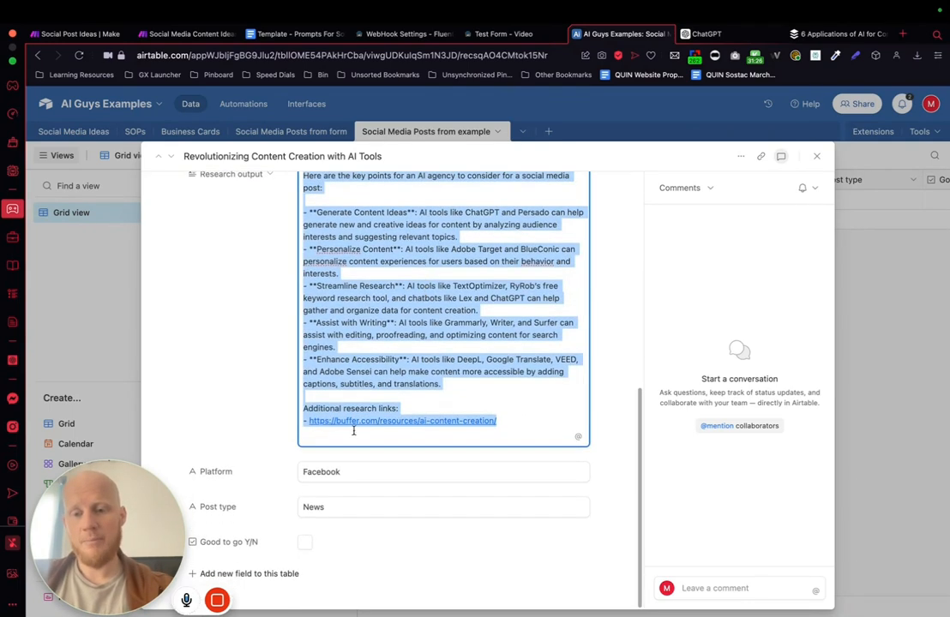
click(855, 310)
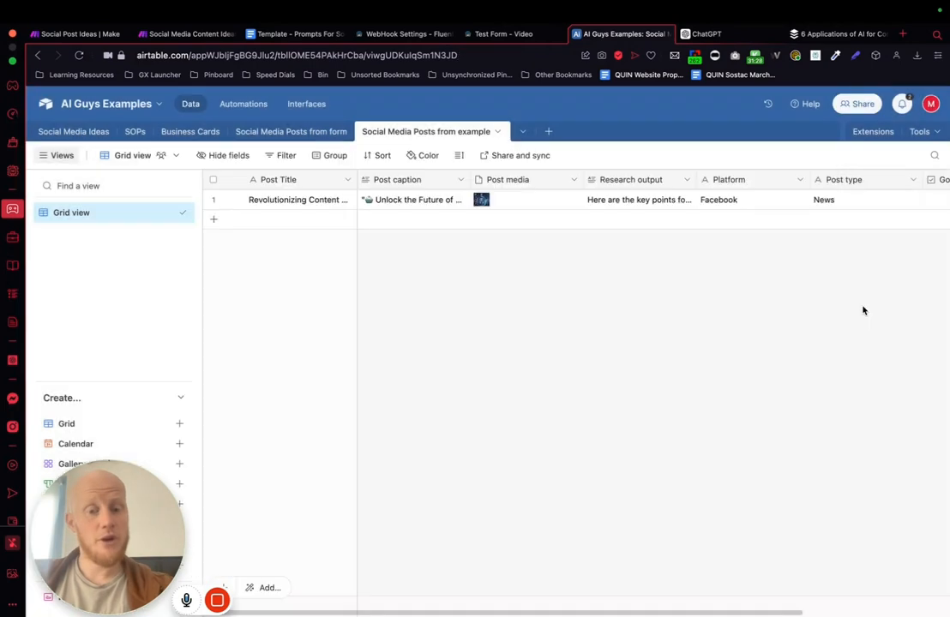
scroll(749, 332, right, 4)
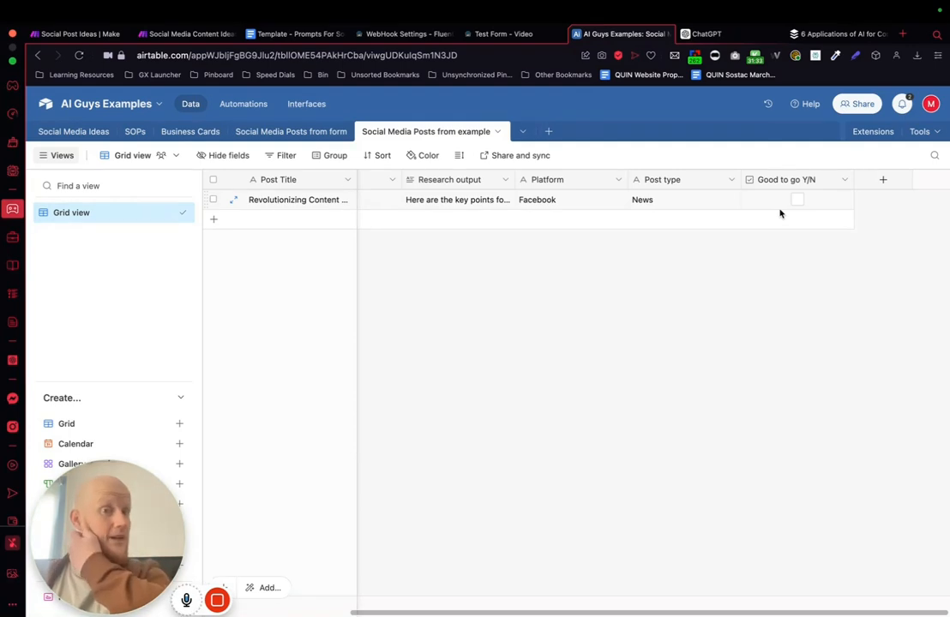
scroll(669, 276, left, 3)
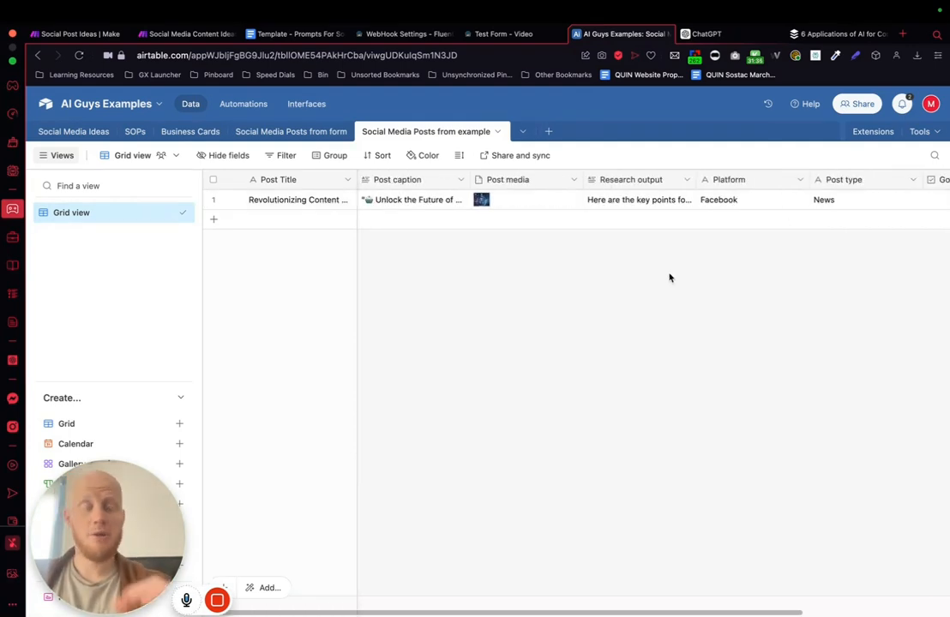
Step: Switch to Make and duplicate the Facebook branch's title completion, router, and image and no-image modules
click(184, 33)
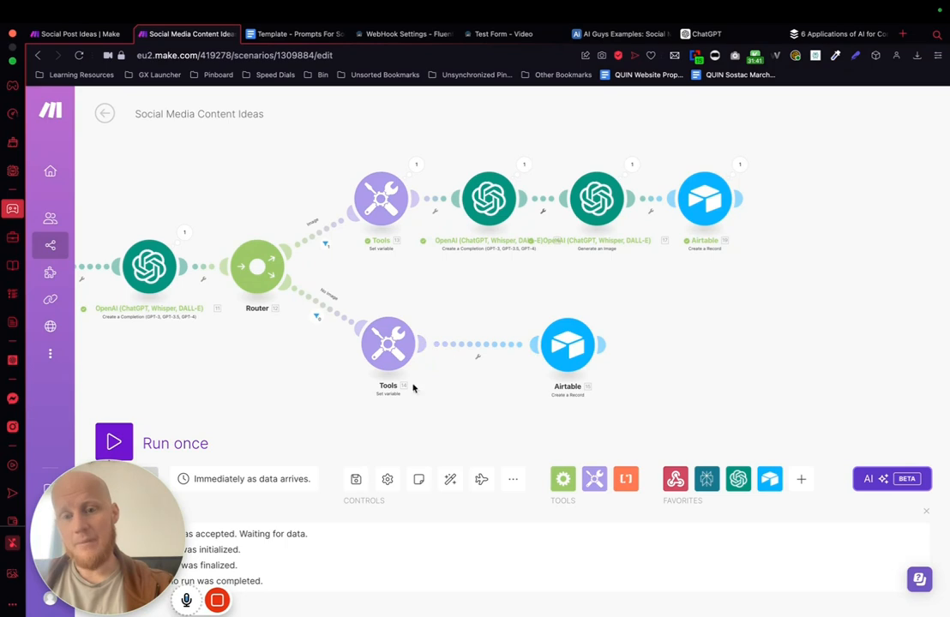
scroll(729, 336, down, 5)
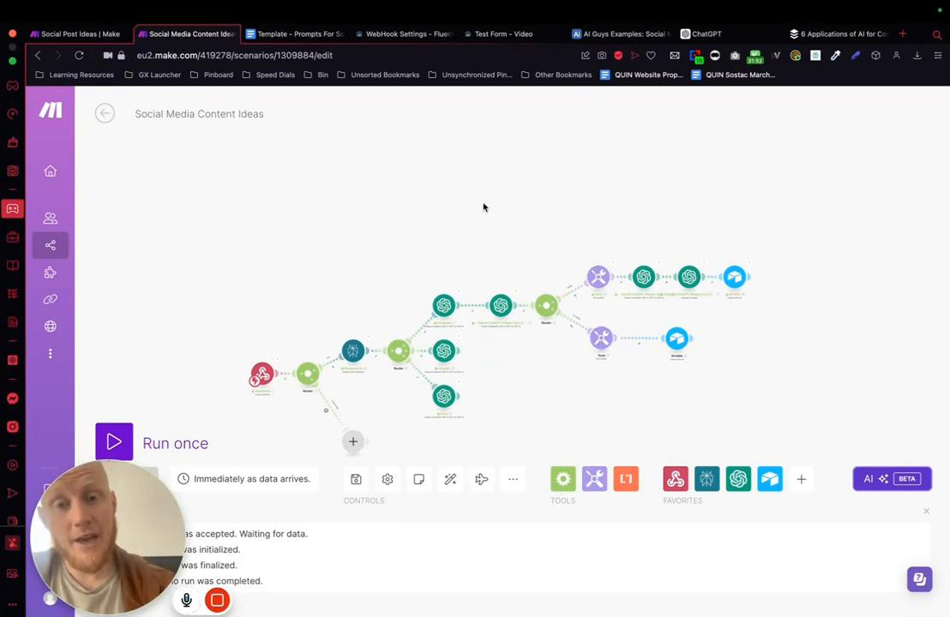
drag(470, 202, 839, 400)
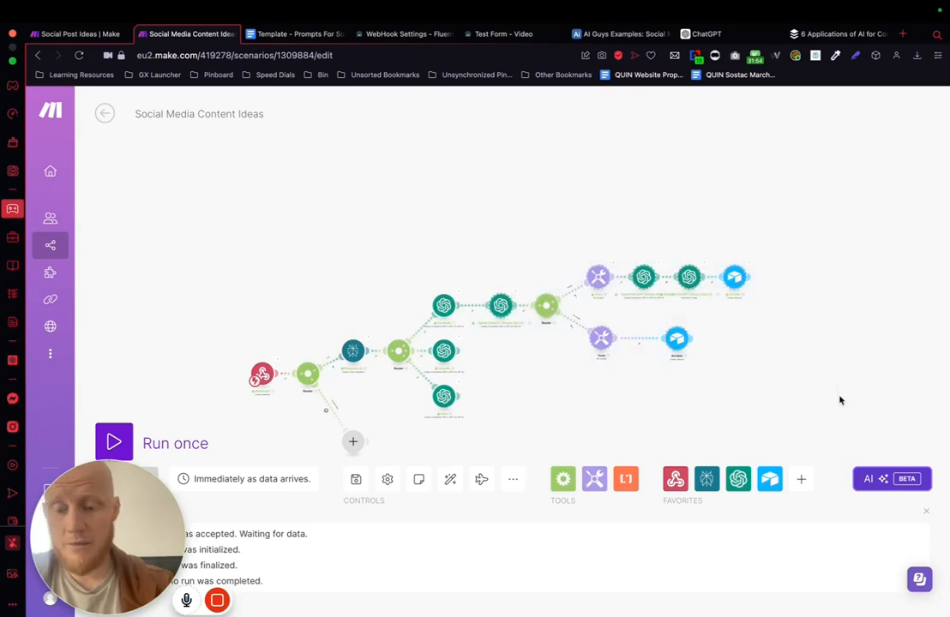
key(ctrl+v)
scroll(767, 334, down, 5)
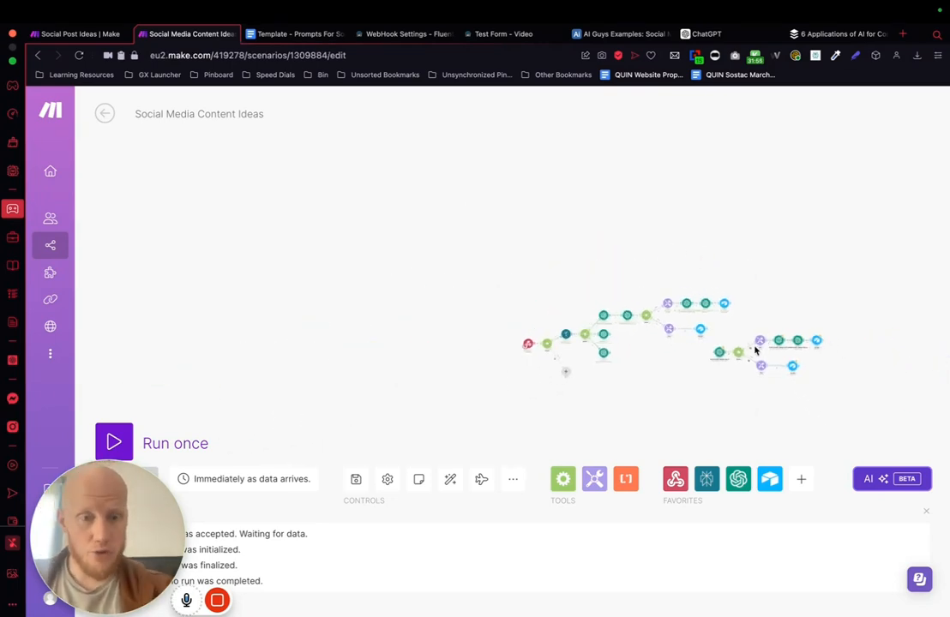
Step: Place the duplicated module group beside the LinkedIn completion module and connect its title completion to that module
drag(737, 352, 649, 337)
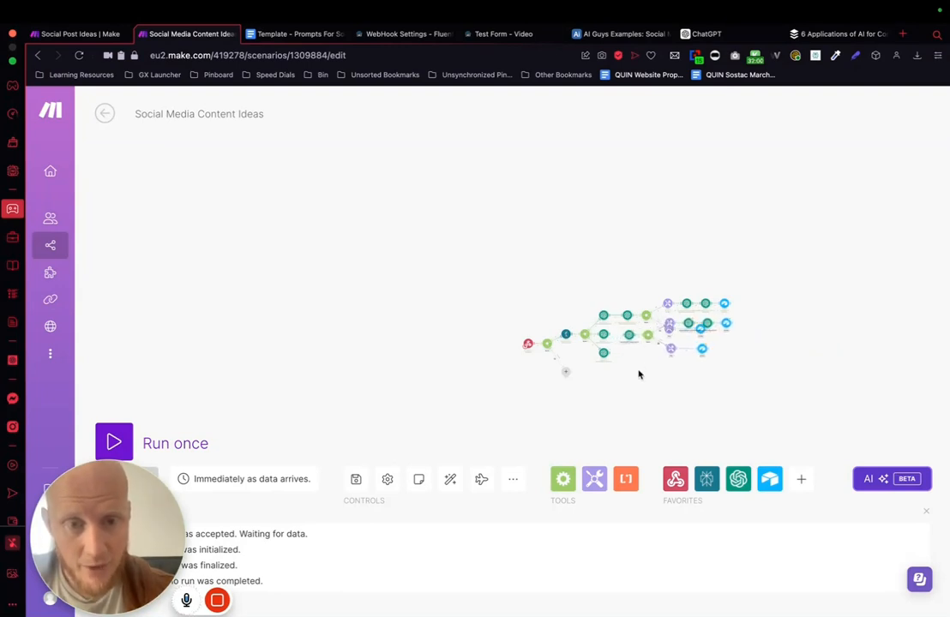
scroll(639, 374, up, 5)
drag(525, 227, 585, 229)
Step: In the LinkedIn branch's title prompt, replace the module 7 mapping with the LinkedIn completion's Choices Message Content and save the module
click(598, 241)
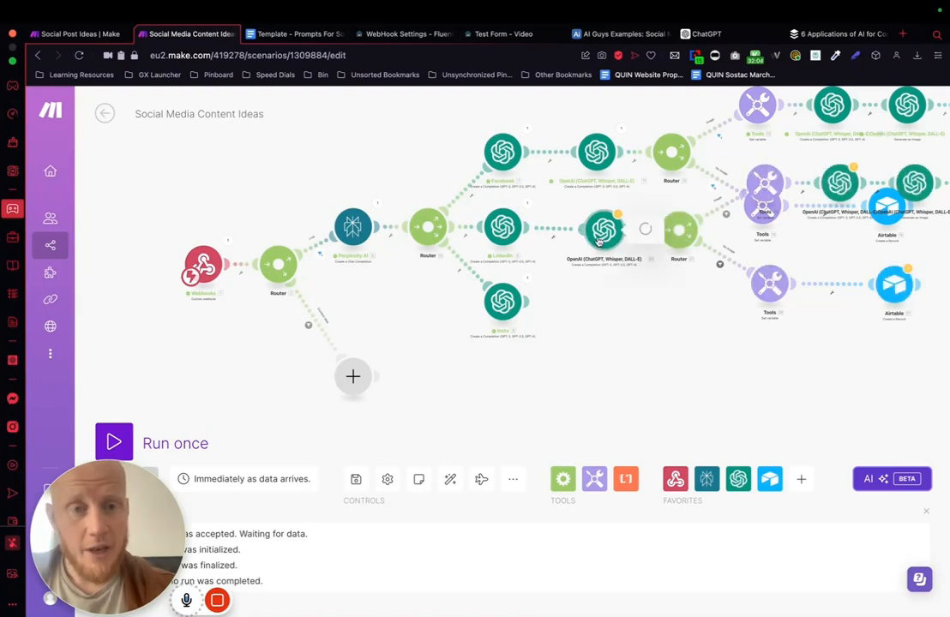
scroll(750, 343, down, 1)
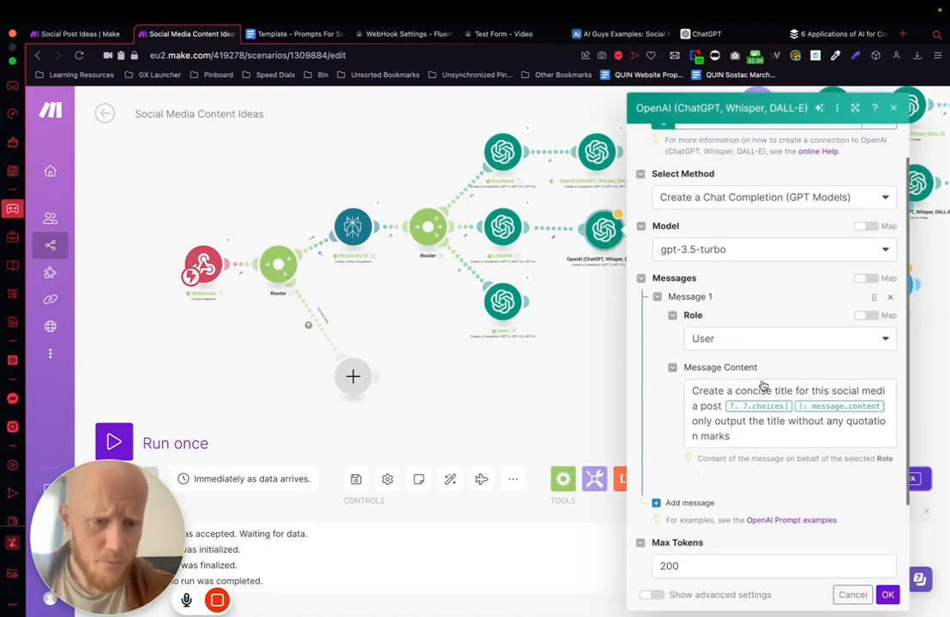
click(885, 397)
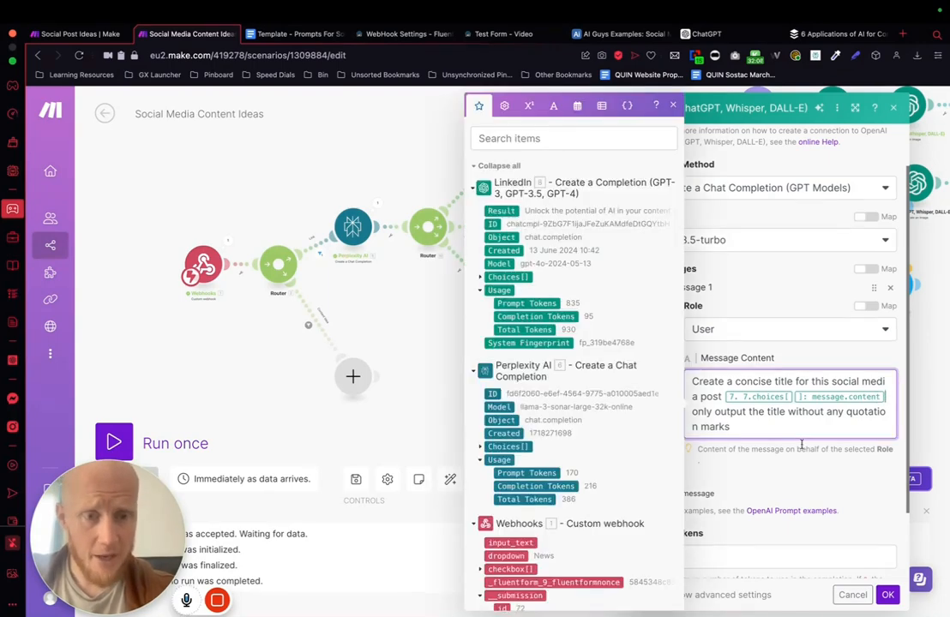
key(BackSpace)
key(BackSpace)
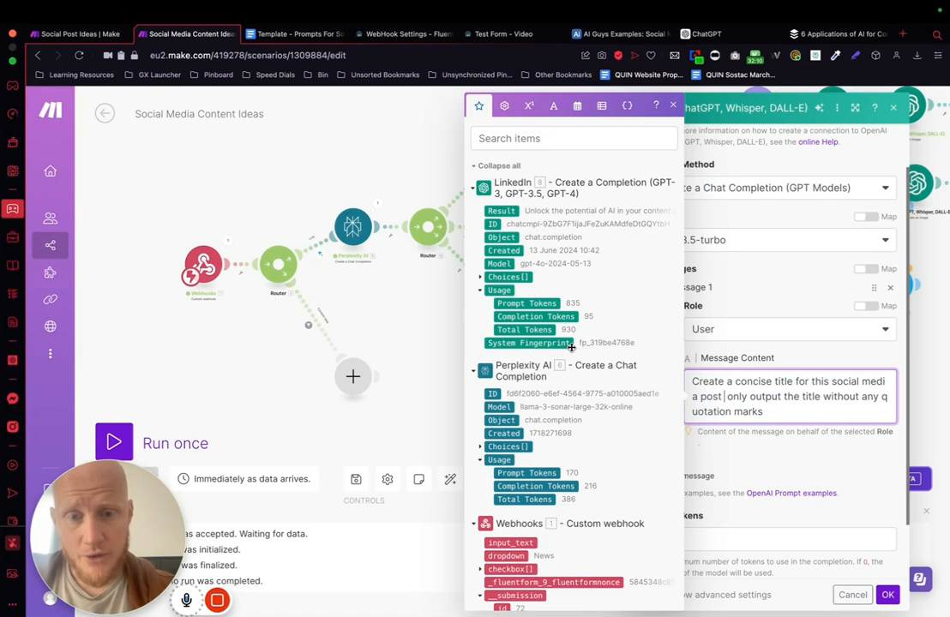
scroll(561, 326, down, 3)
scroll(549, 273, up, 3)
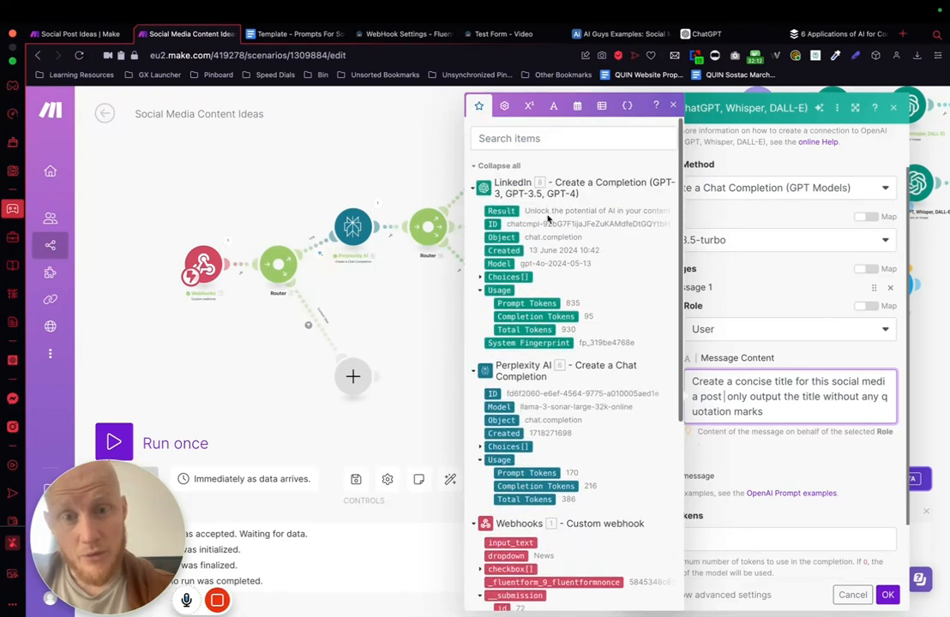
click(482, 278)
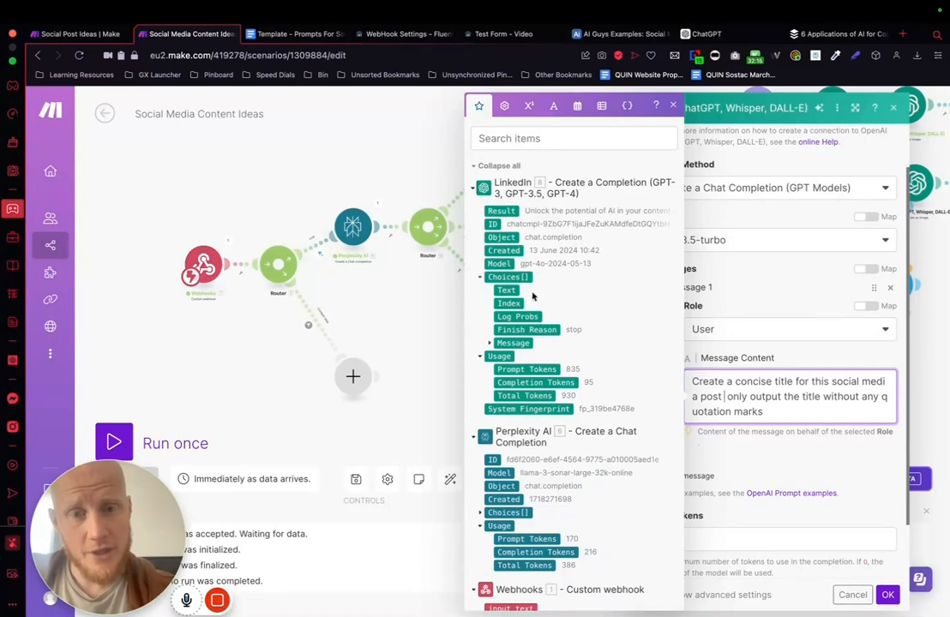
click(490, 342)
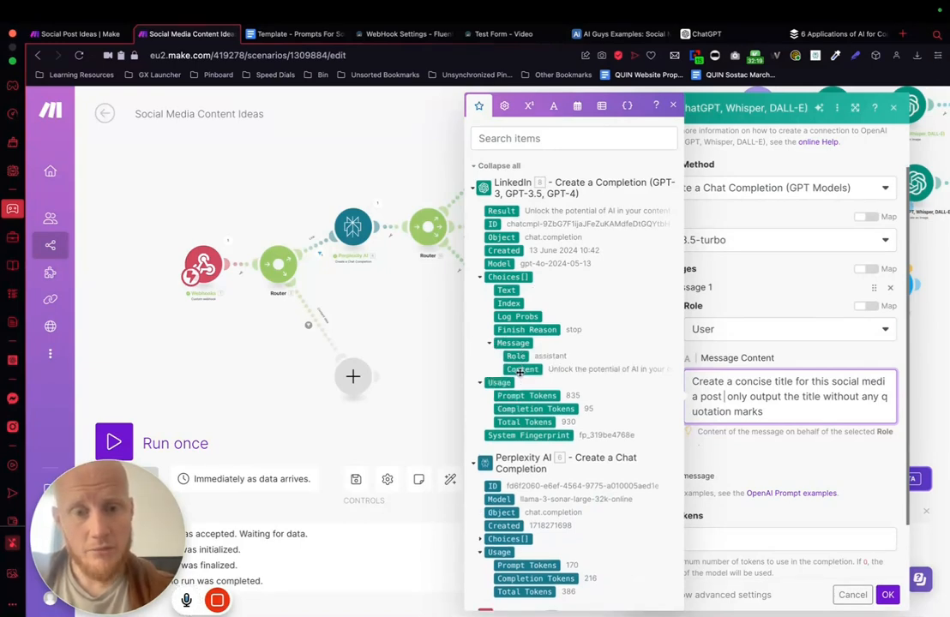
click(522, 369)
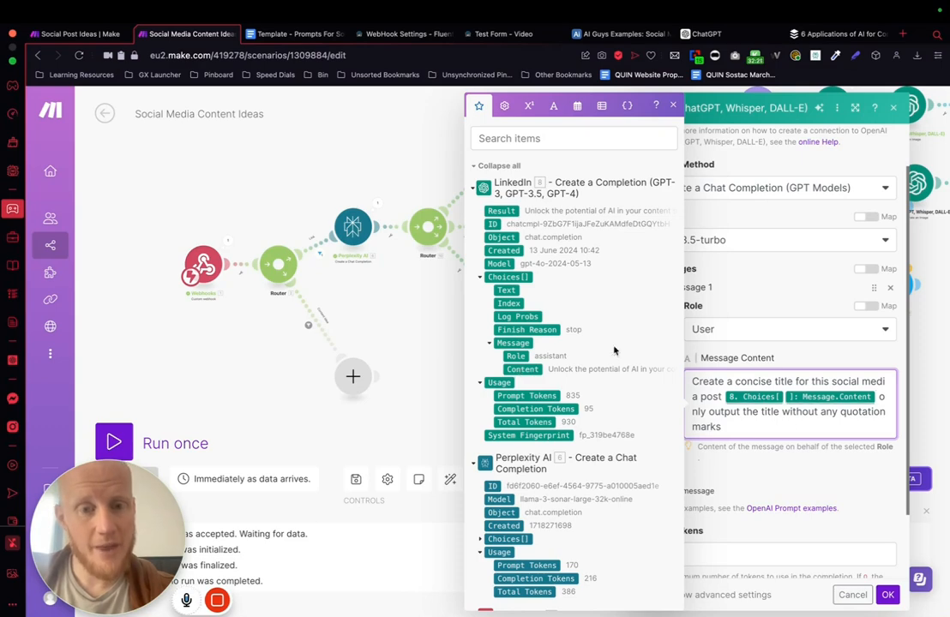
scroll(805, 441, down, 3)
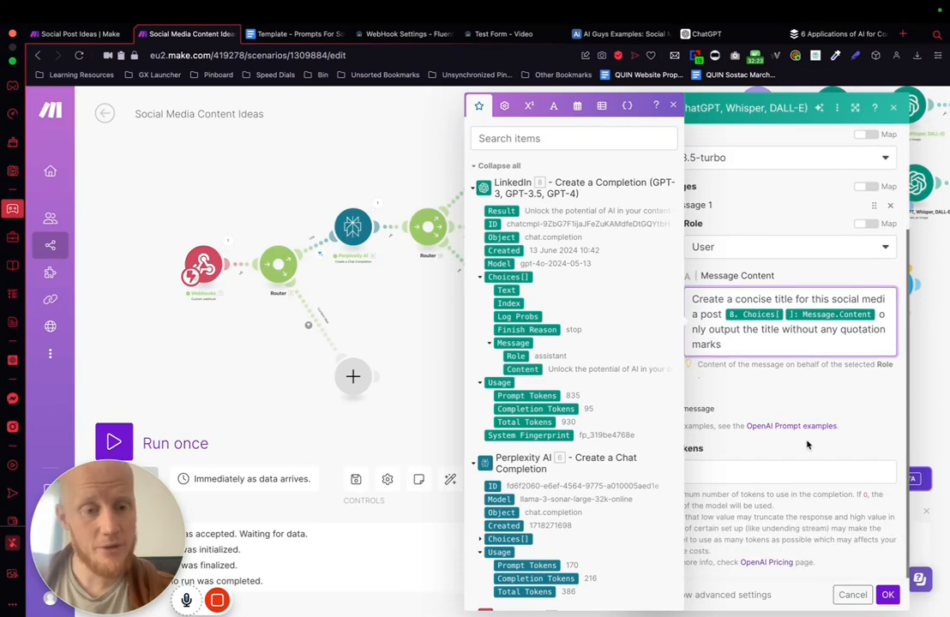
click(888, 596)
Step: Auto-align the scenario's modules to tidy the new LinkedIn branch
drag(723, 375, 586, 386)
click(449, 478)
drag(799, 381, 541, 296)
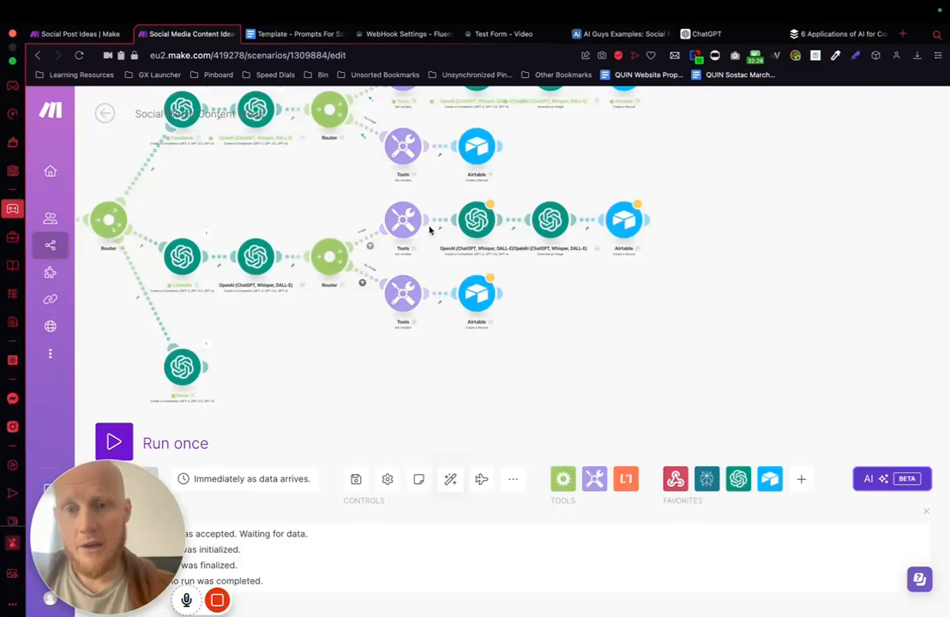
Step: In the LinkedIn branch's image prompt completion, replace the module 7 mapping with module 20's Choices Message Content and save it
click(477, 219)
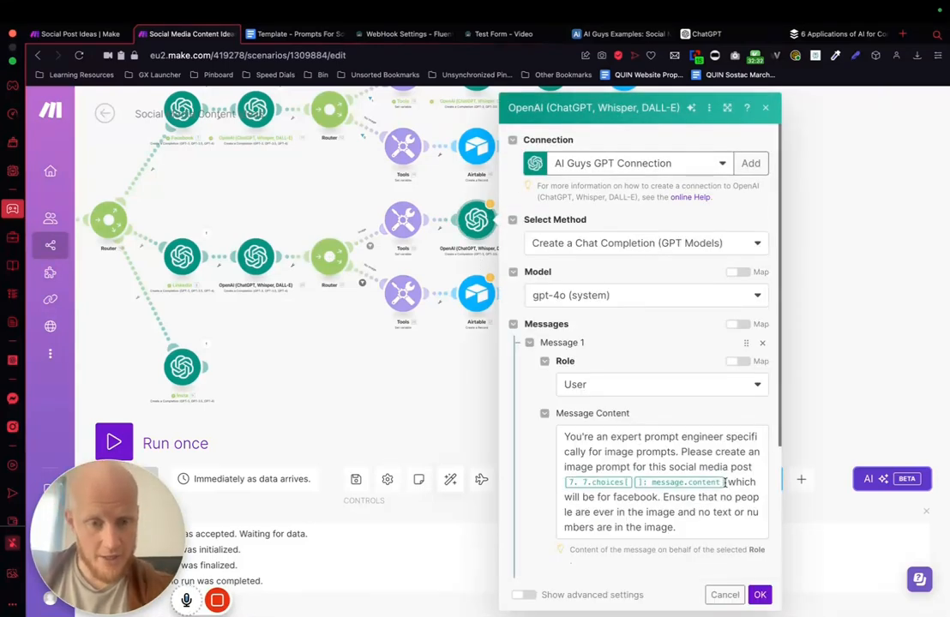
click(725, 483)
key(BackSpace)
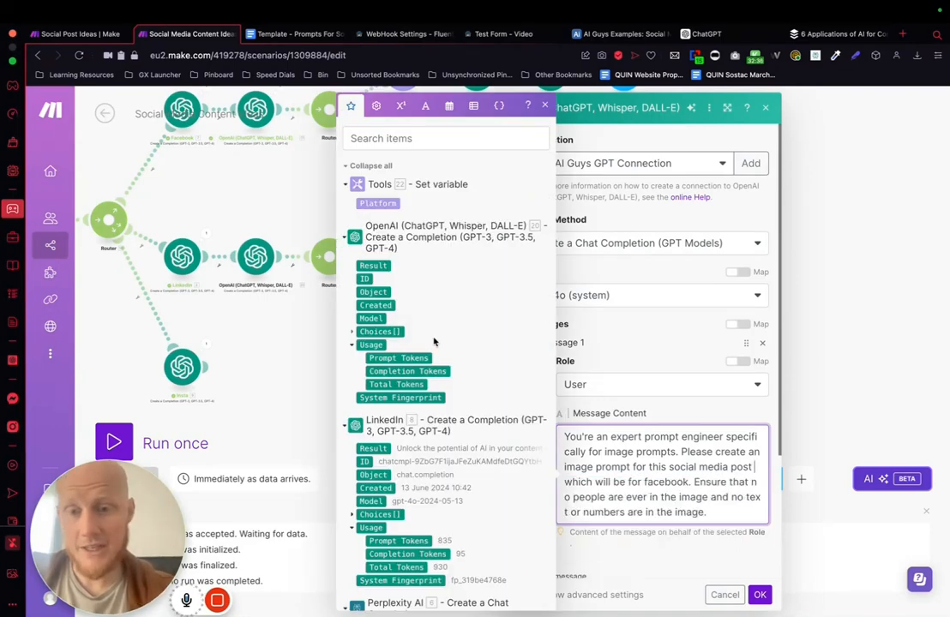
click(352, 331)
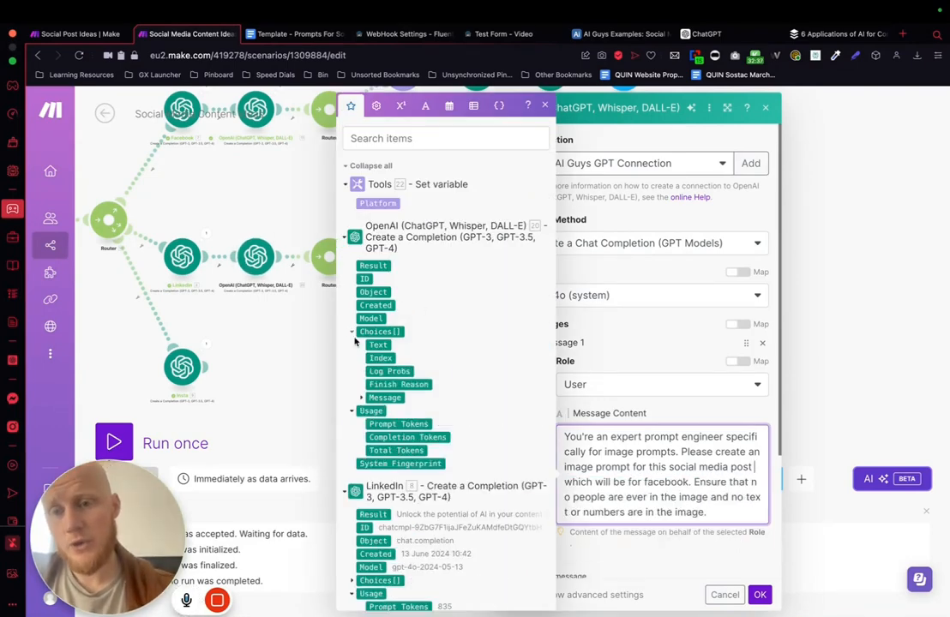
click(360, 397)
click(393, 423)
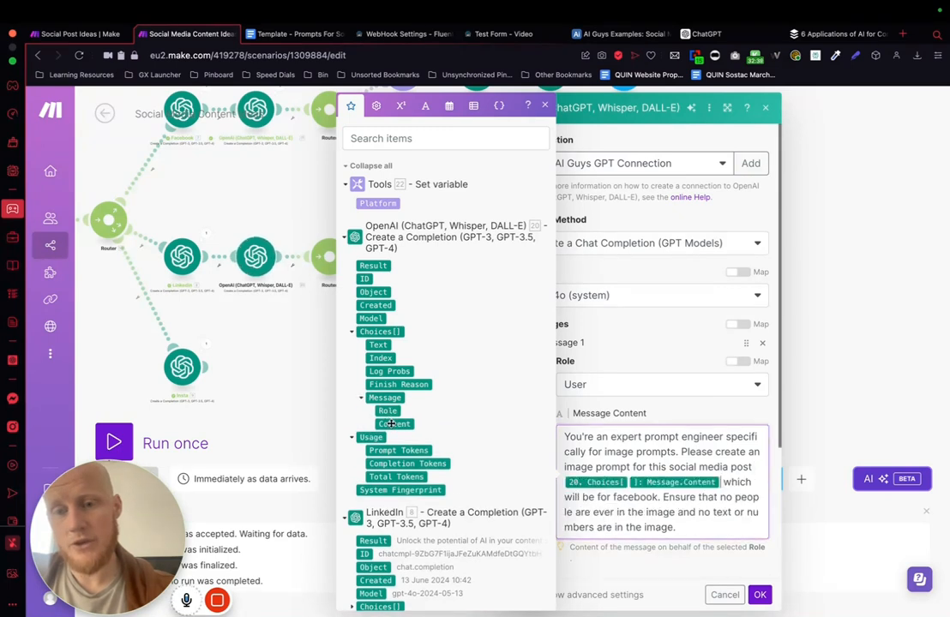
click(760, 594)
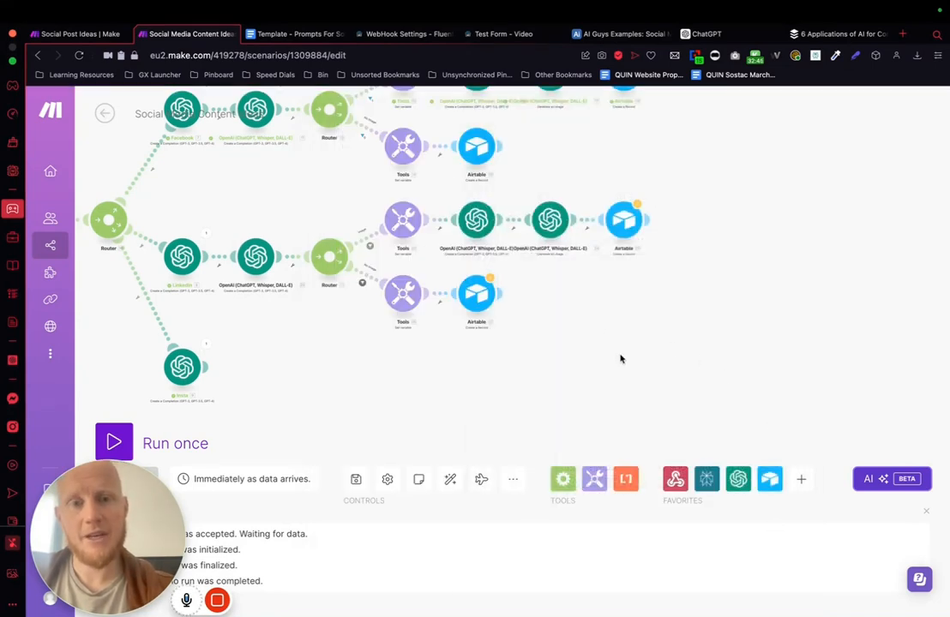
Step: In the LinkedIn image path's Airtable record, replace the Post caption's module 7 mapping with module 20's Choices Message Content and save the module
click(623, 220)
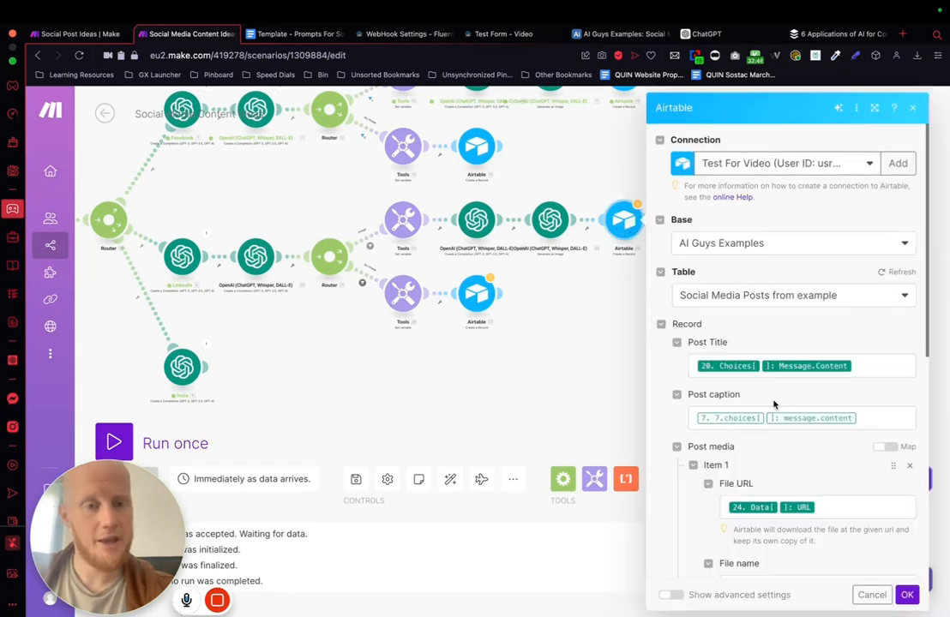
scroll(773, 402, down, 1)
click(871, 381)
key(BackSpace)
key(BackSpace)
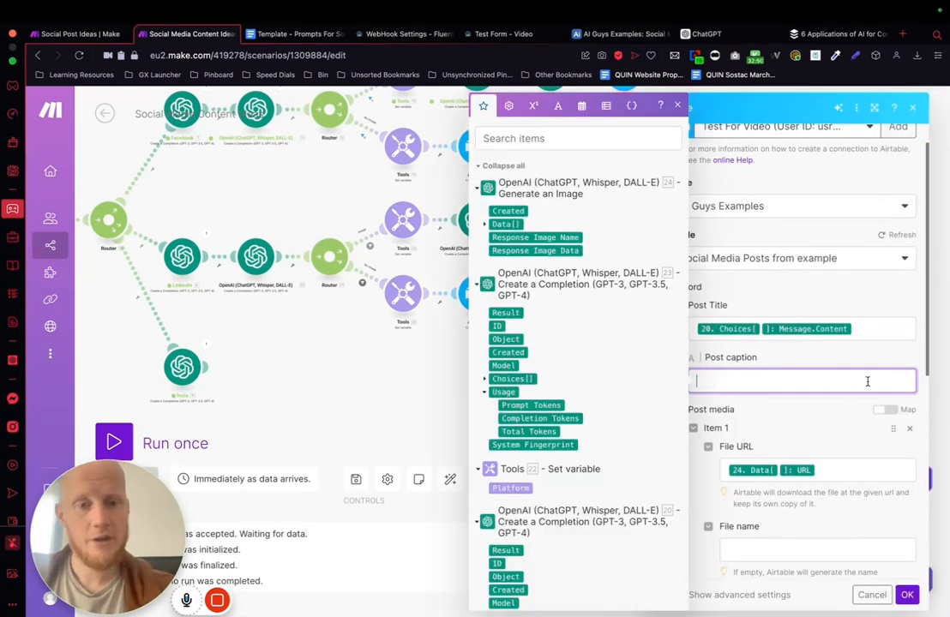
scroll(526, 343, down, 3)
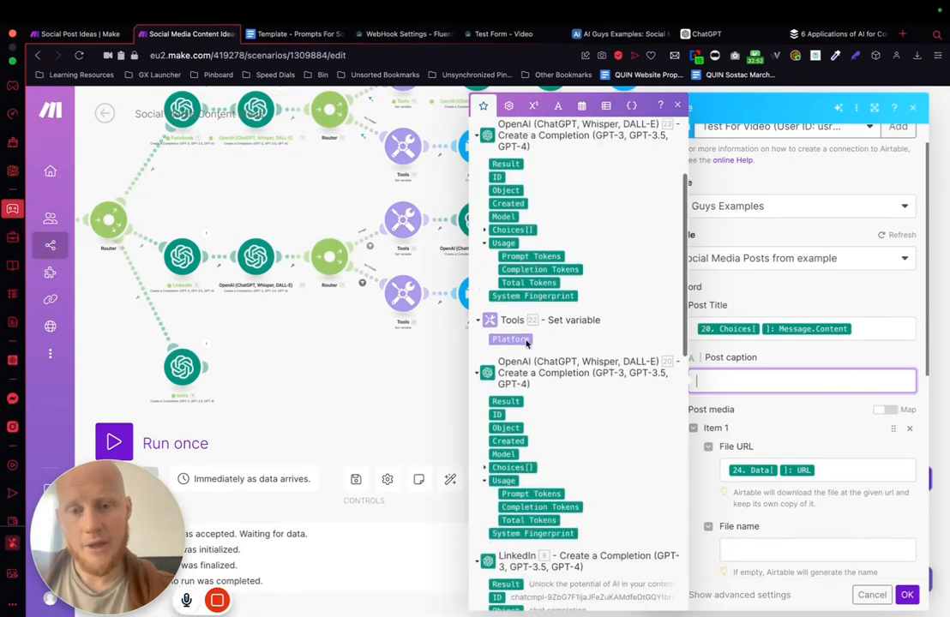
click(484, 467)
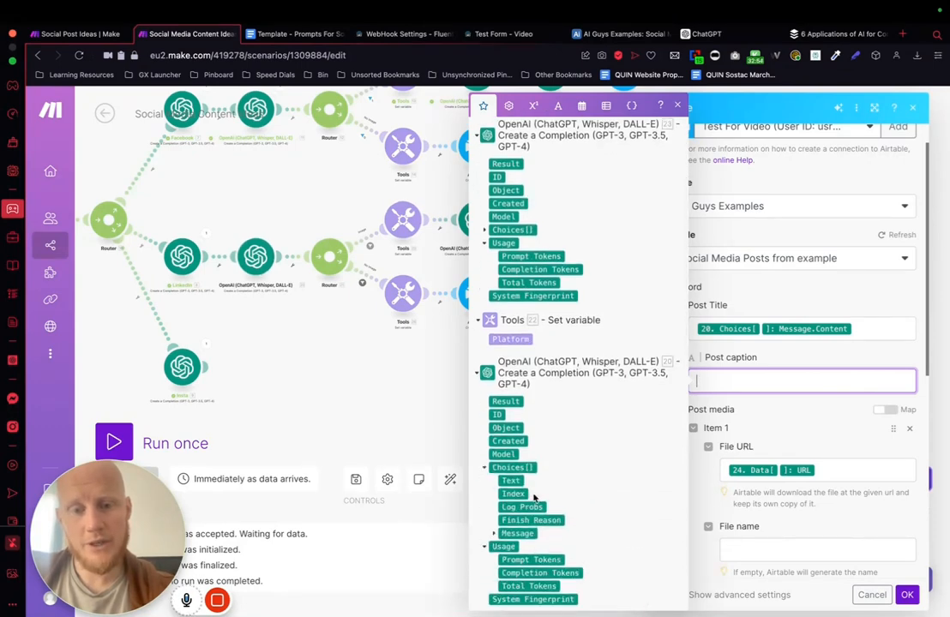
scroll(484, 471, down, 2)
click(493, 495)
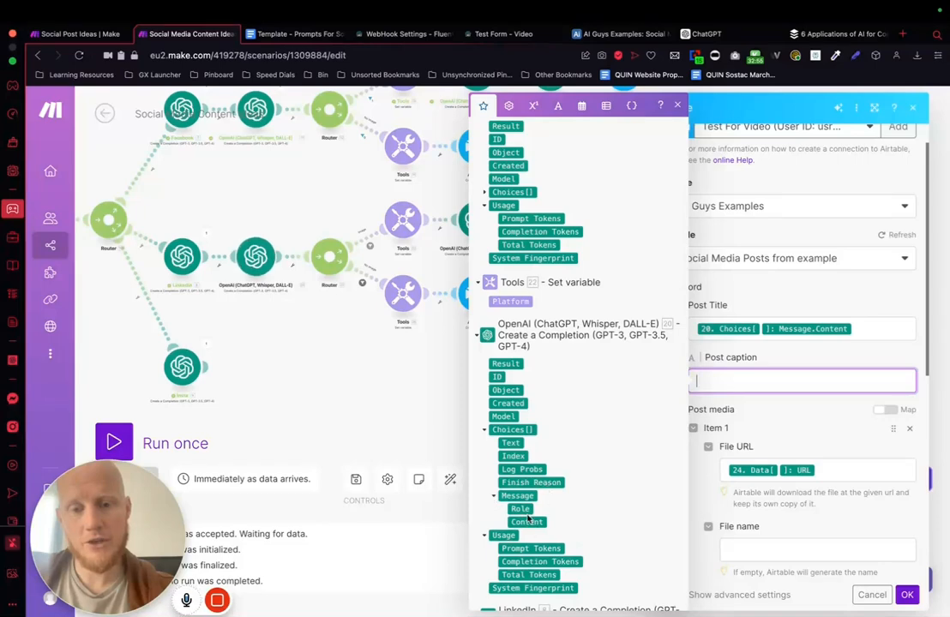
click(526, 522)
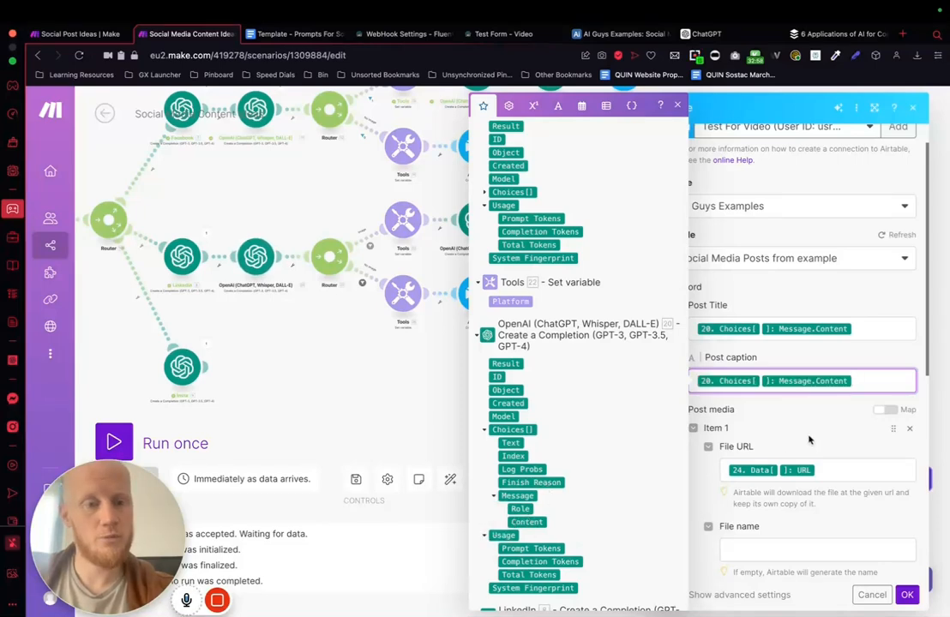
click(755, 447)
scroll(755, 447, down, 5)
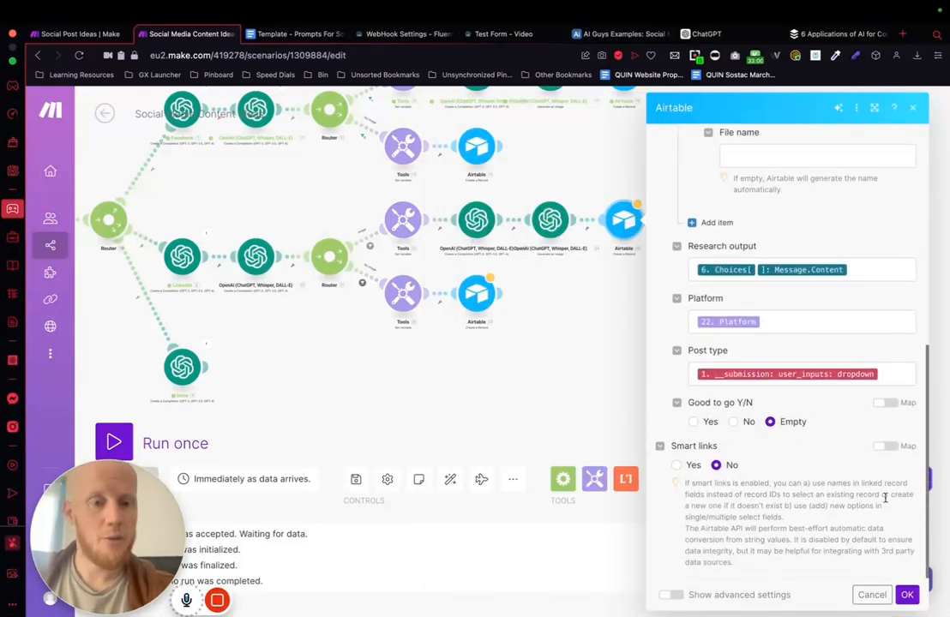
click(906, 594)
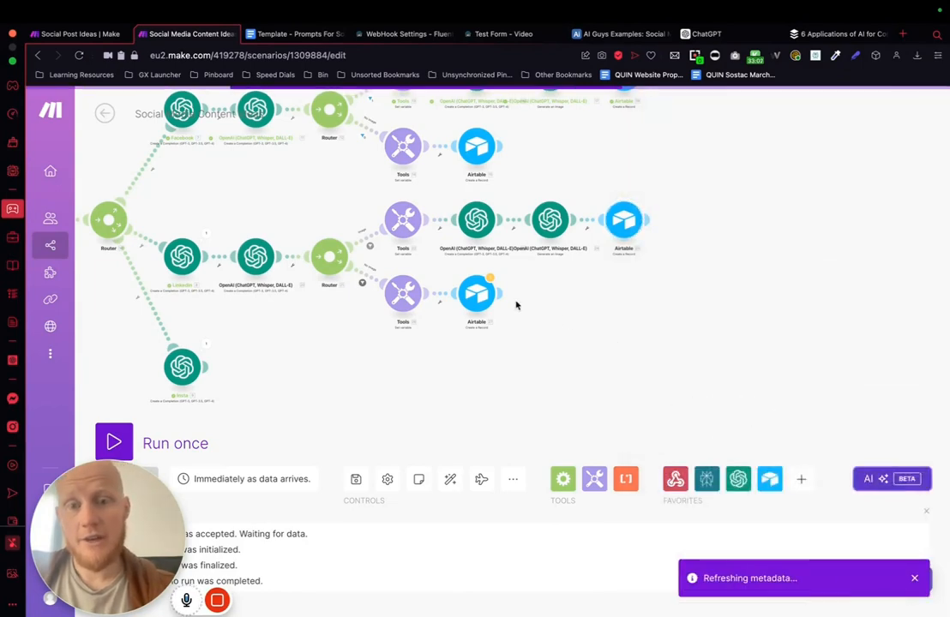
Step: Clear the module 7 mapping from the Post caption in the LinkedIn no-image path's Airtable module
click(477, 294)
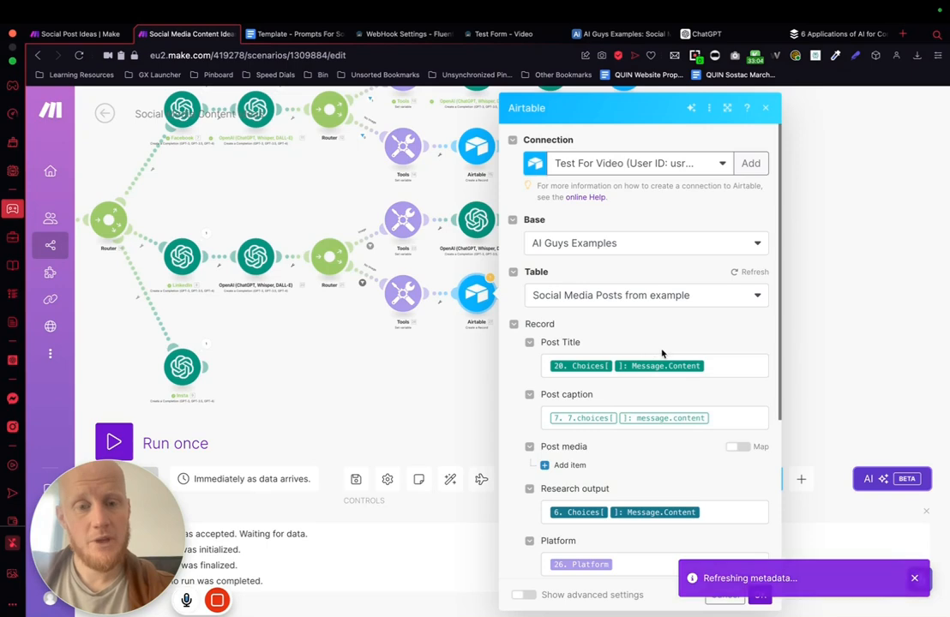
click(718, 417)
key(BackSpace)
key(BackSpace)
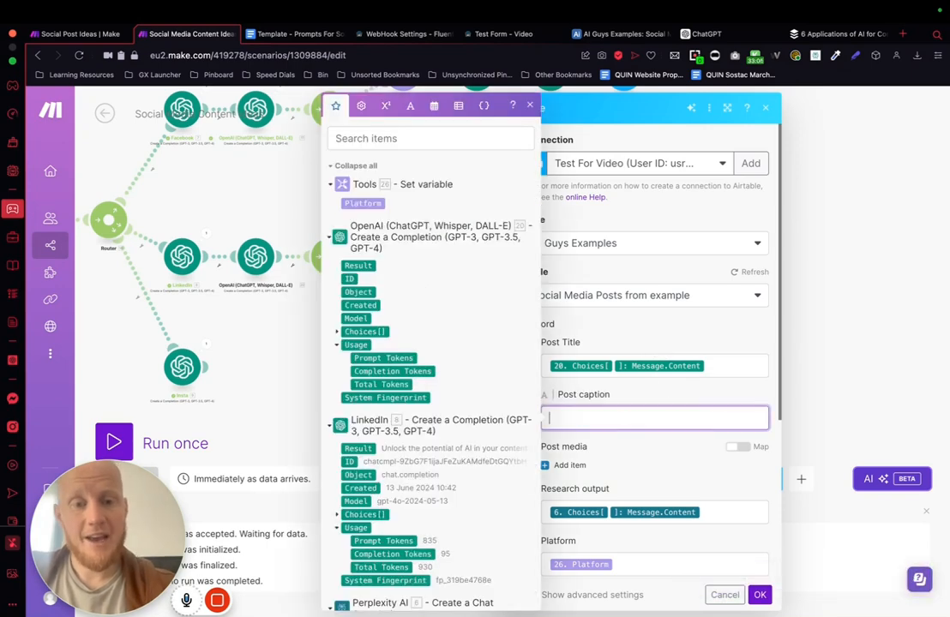
click(821, 356)
Step: Copy the Post caption mapping from the LinkedIn image path's Airtable module and close its settings
click(623, 221)
scroll(753, 396, down, 1)
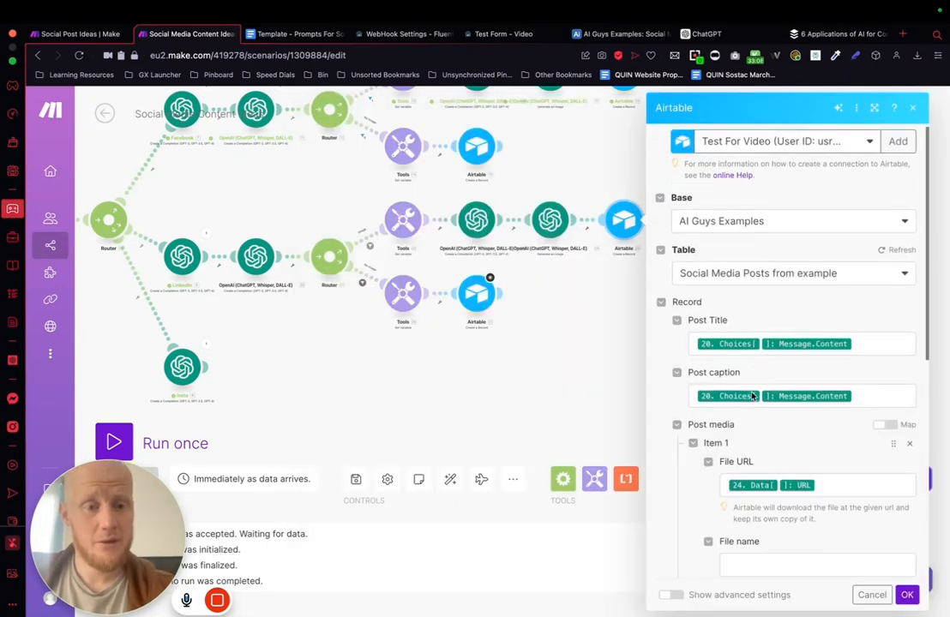
scroll(752, 396, down, 5)
scroll(753, 396, up, 5)
click(867, 259)
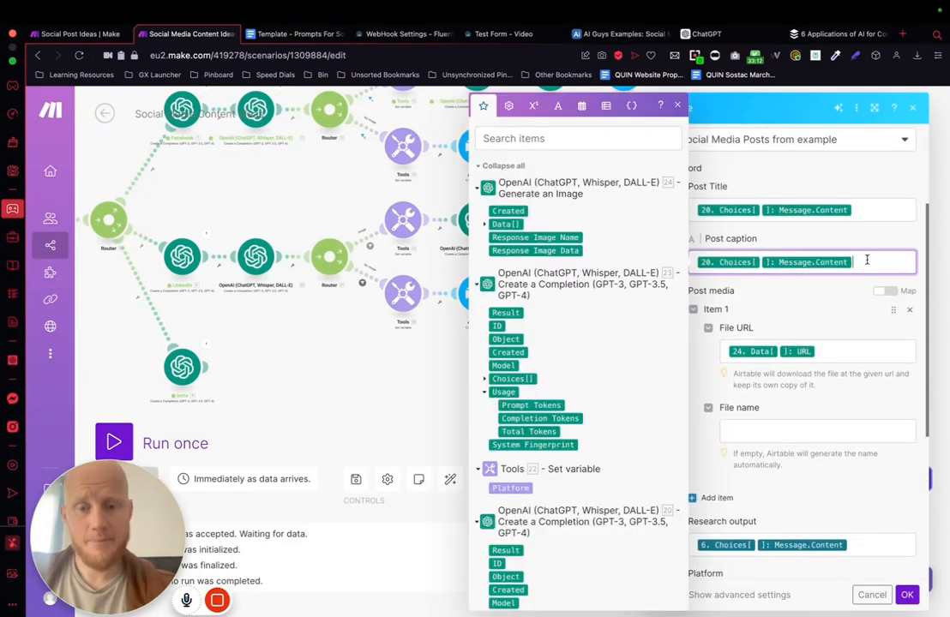
key(ctrl+a)
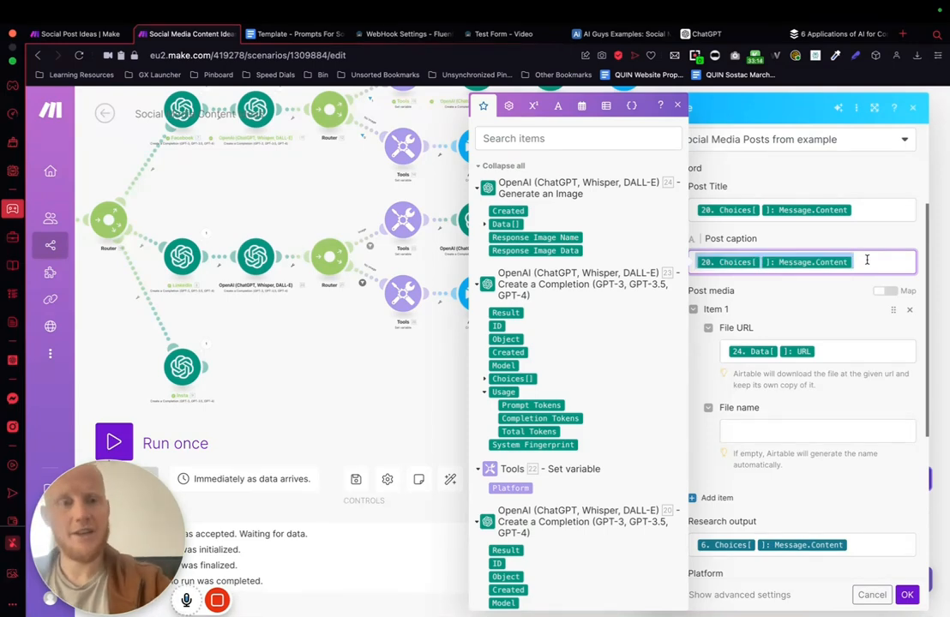
click(363, 413)
Step: Paste the copied module 20 Choices Message Content mapping into the no-image Airtable module's Post caption and close its settings
click(477, 296)
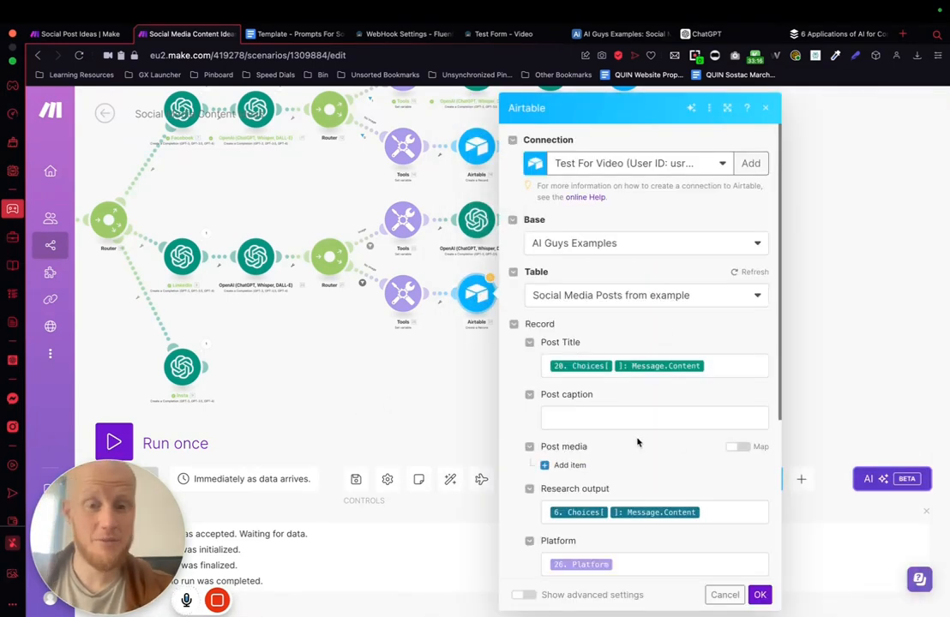
click(606, 421)
key(ctrl+v)
click(819, 364)
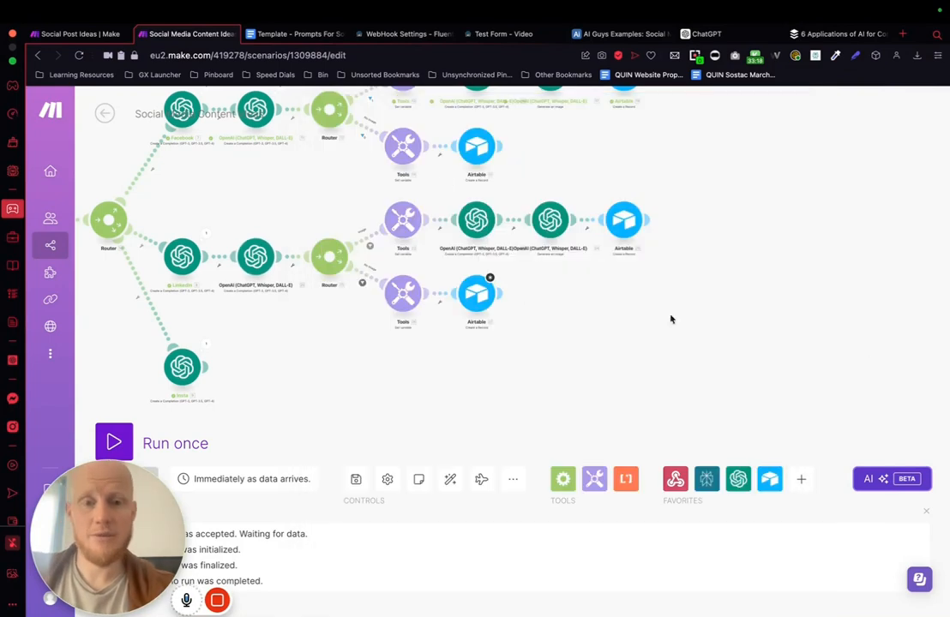
scroll(364, 389, down, 3)
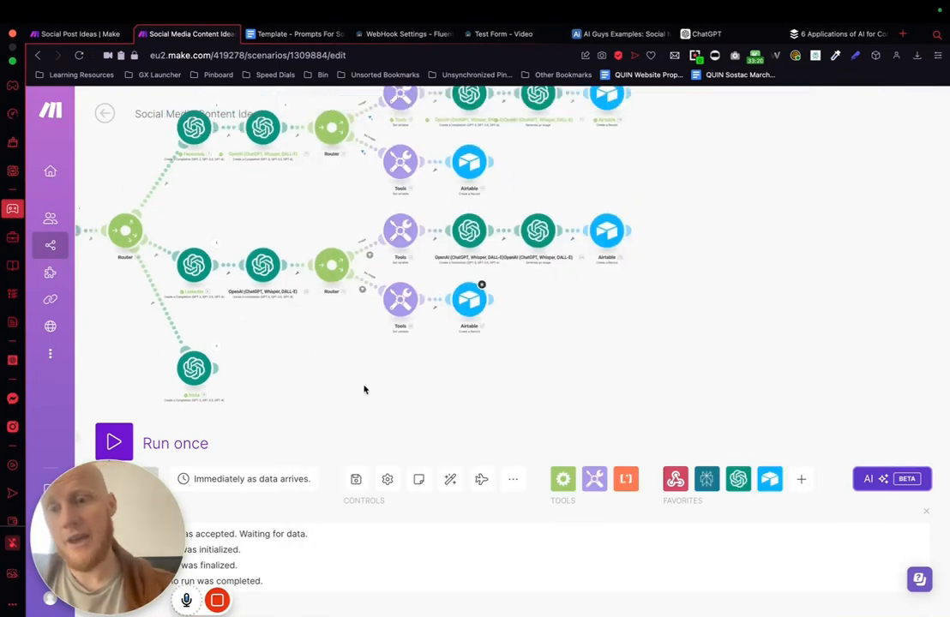
drag(353, 390, 493, 349)
drag(626, 345, 627, 360)
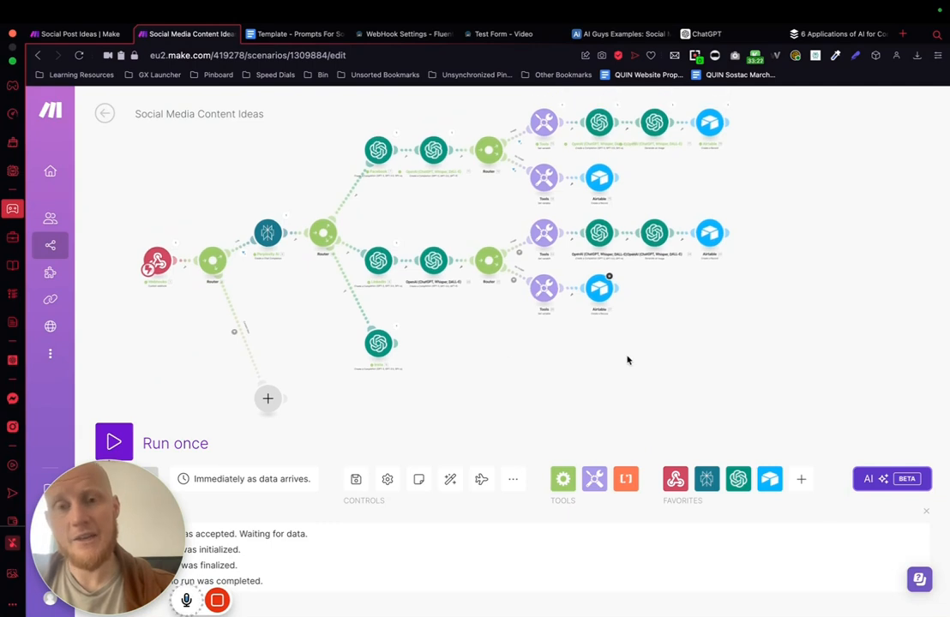
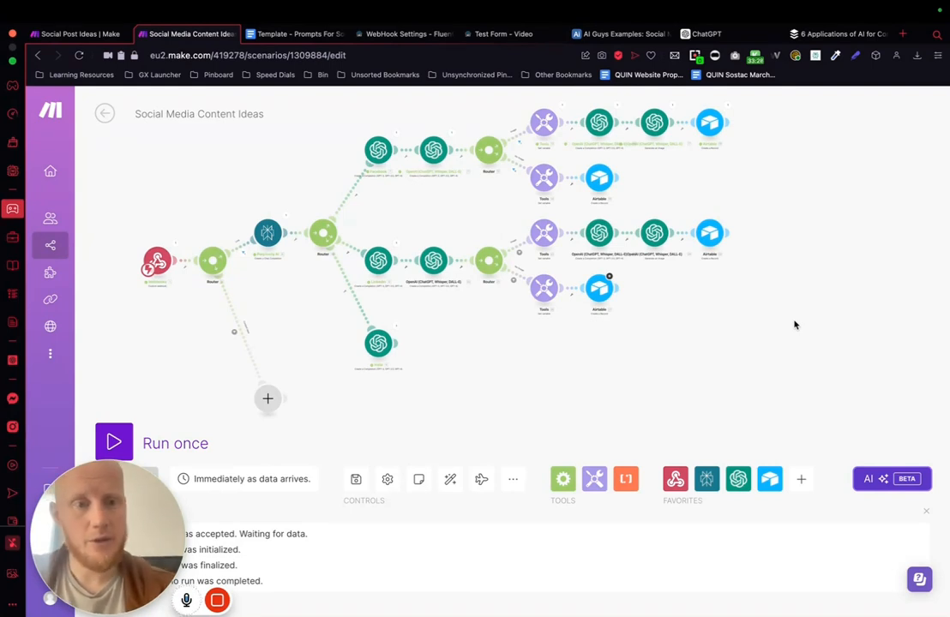
drag(793, 325, 373, 214)
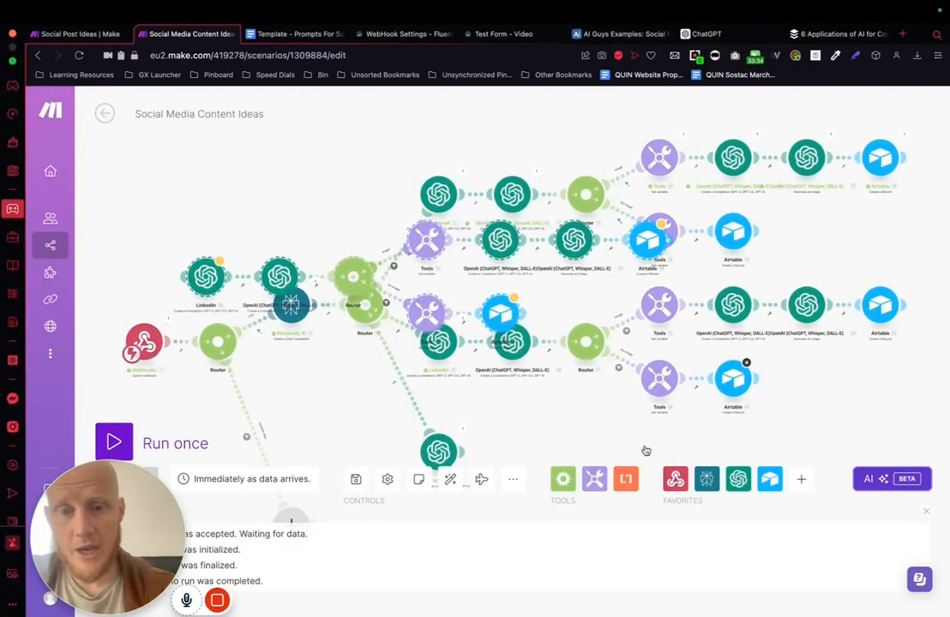
scroll(605, 321, down, 5)
scroll(605, 321, up, 5)
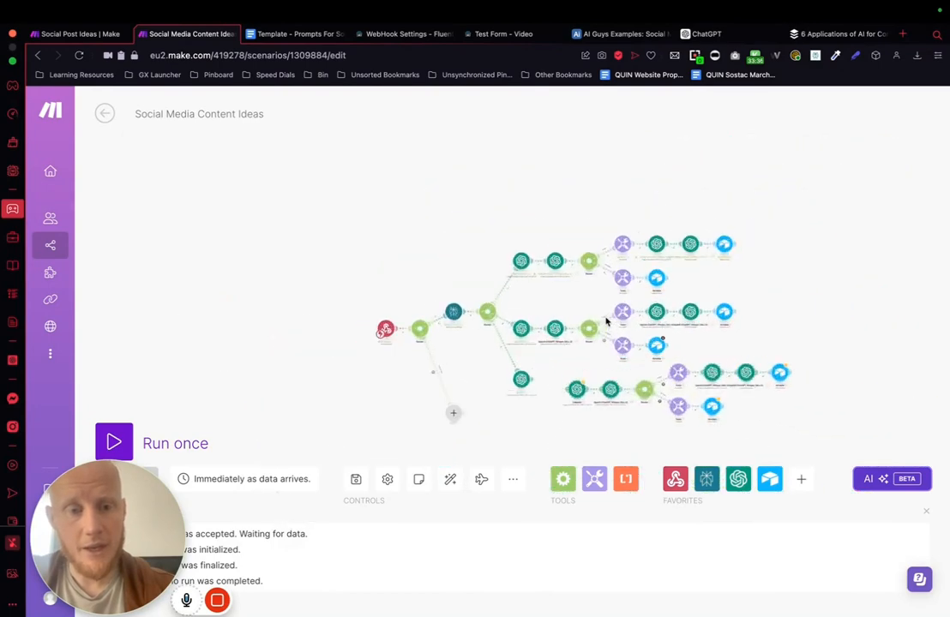
drag(556, 407, 514, 394)
click(452, 481)
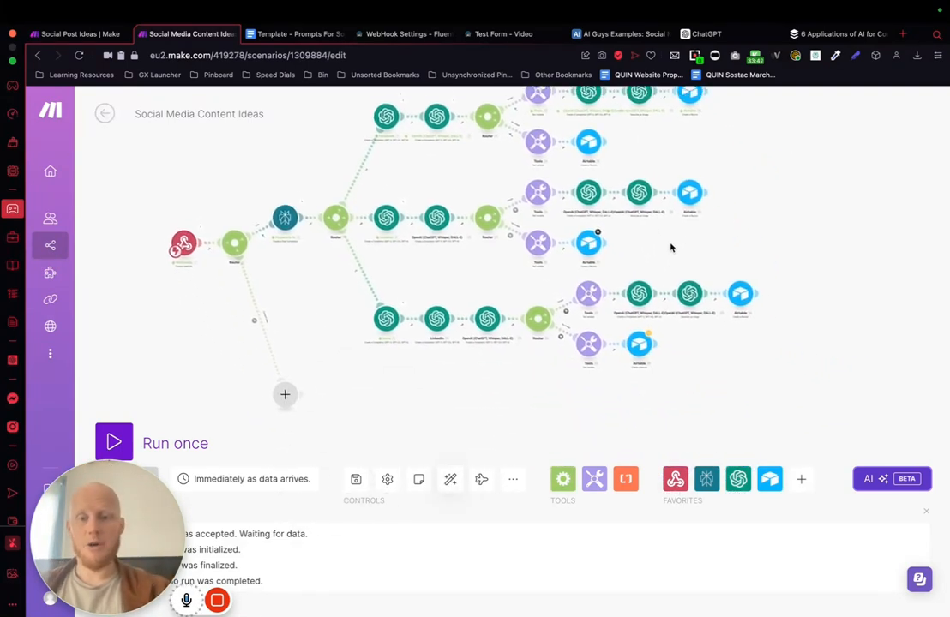
click(433, 306)
scroll(627, 457, down, 15)
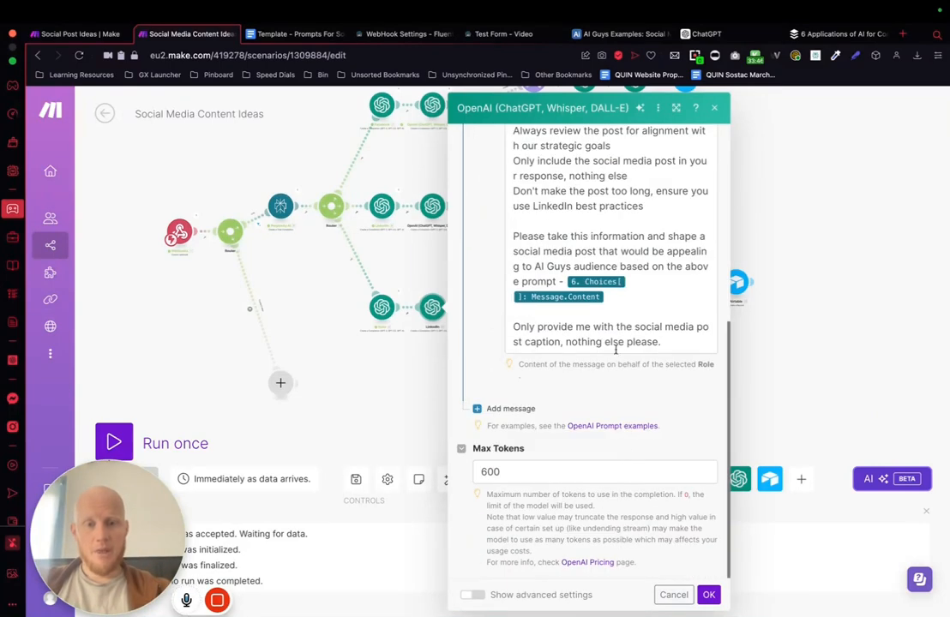
scroll(615, 296, up, 2)
click(349, 416)
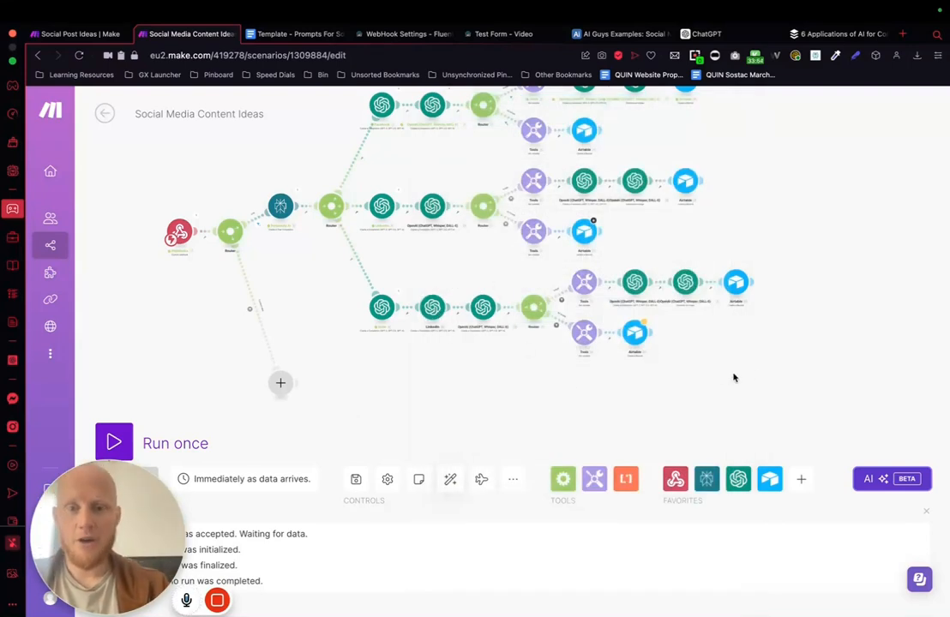
drag(800, 368, 422, 273)
key(Delete)
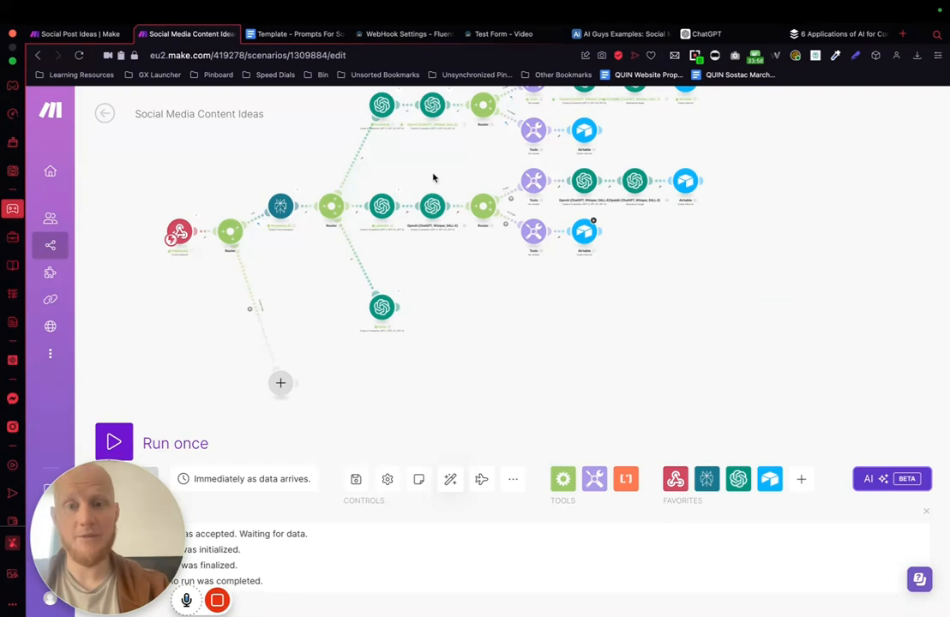
Step: Duplicate the LinkedIn branch from its title-writing OpenAI module onward, attach the copy to the Insta module, and auto-align the scenario
drag(417, 161, 763, 294)
key(ctrl+c)
key(ctrl+v)
scroll(763, 297, down, 3)
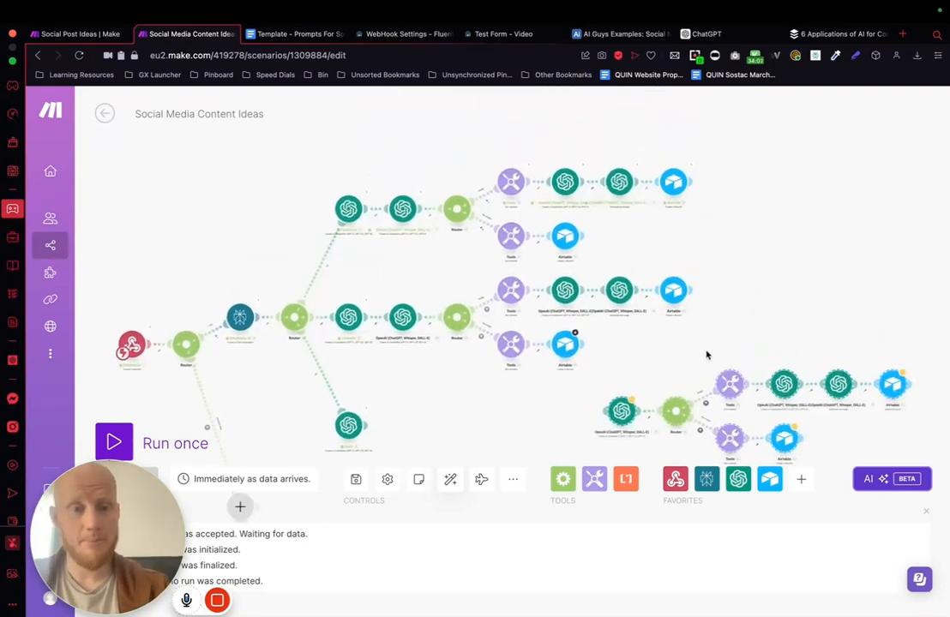
drag(727, 377, 600, 385)
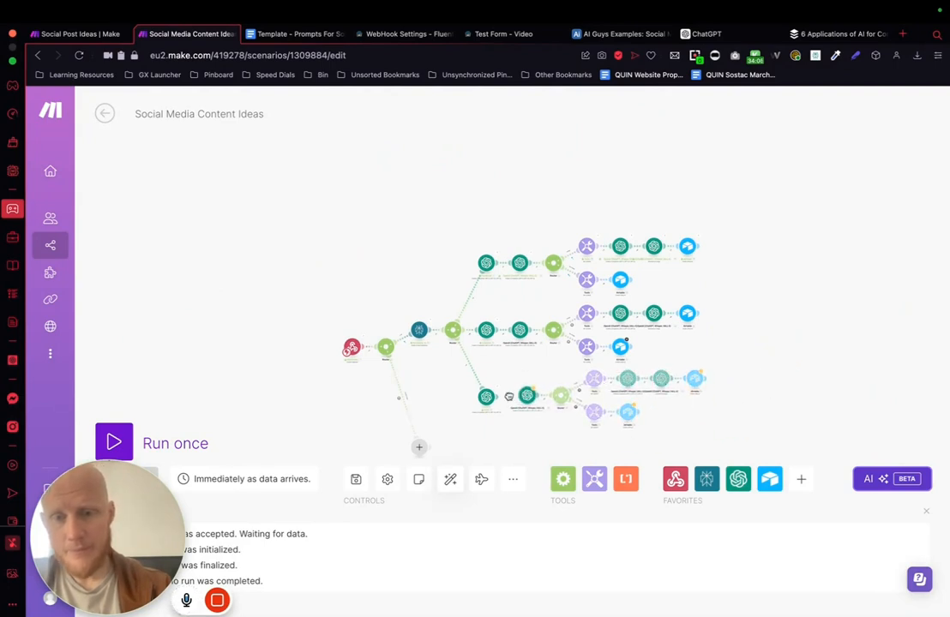
click(456, 484)
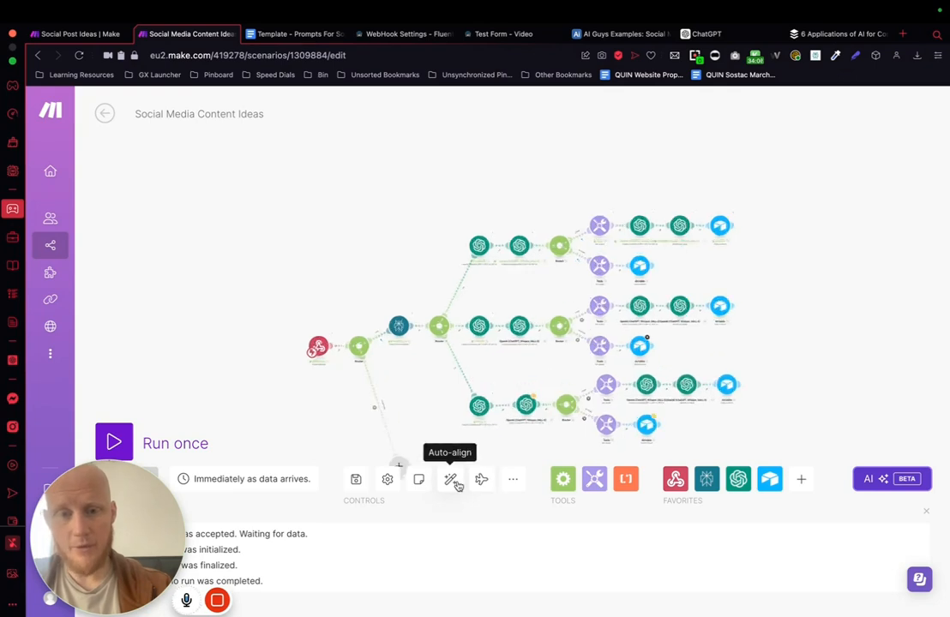
Step: In the Insta branch's title prompt, replace module 8's mapping with Insta module 9's Choices Message Content, copy that mapping, and save the module
drag(813, 338, 644, 217)
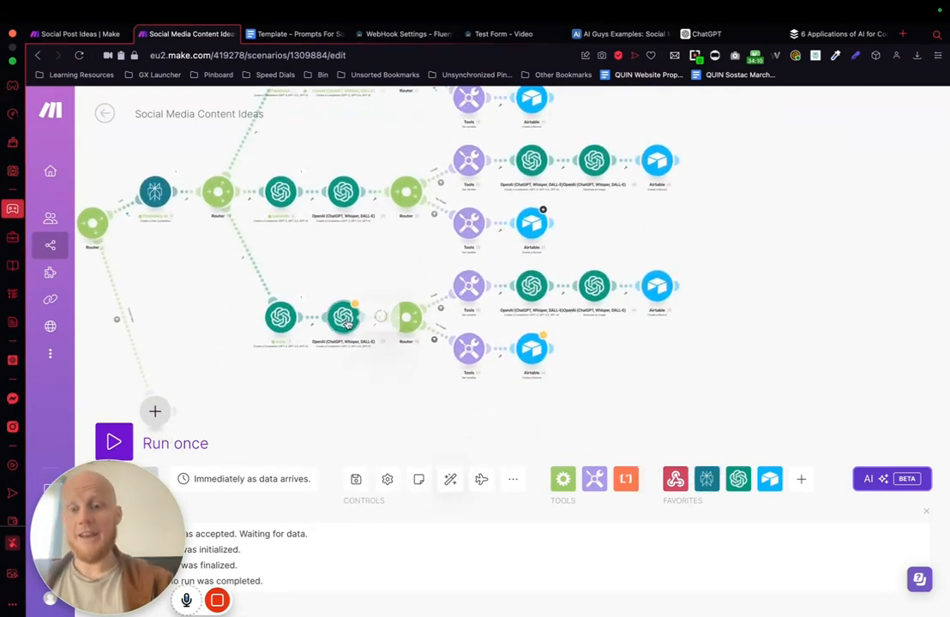
click(343, 319)
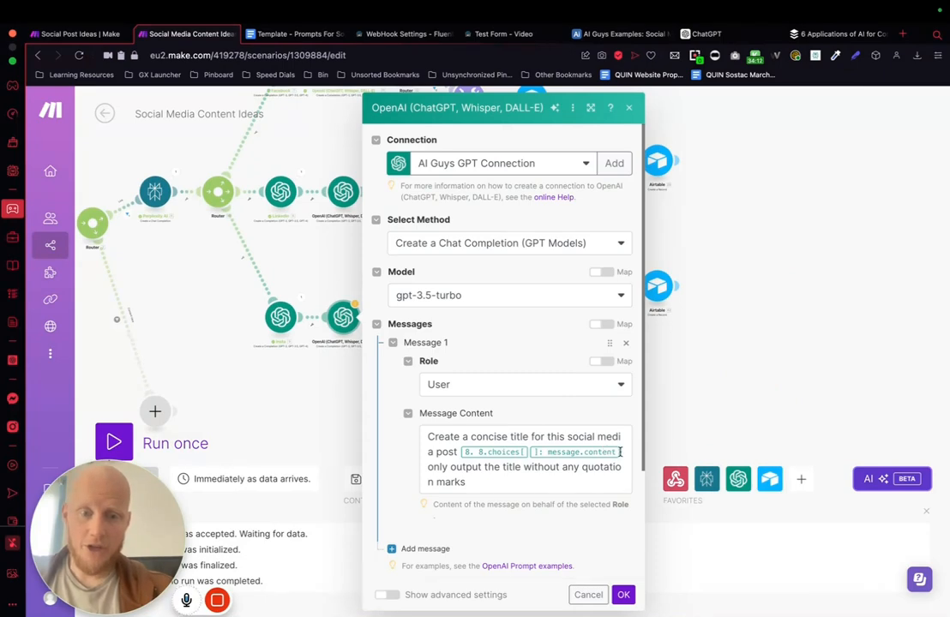
click(619, 451)
key(BackSpace)
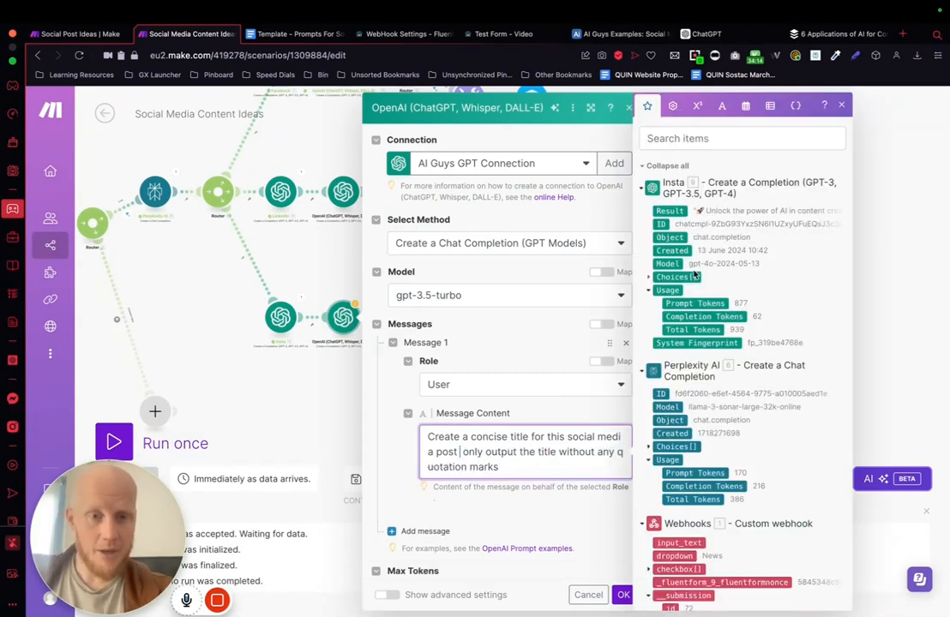
click(649, 277)
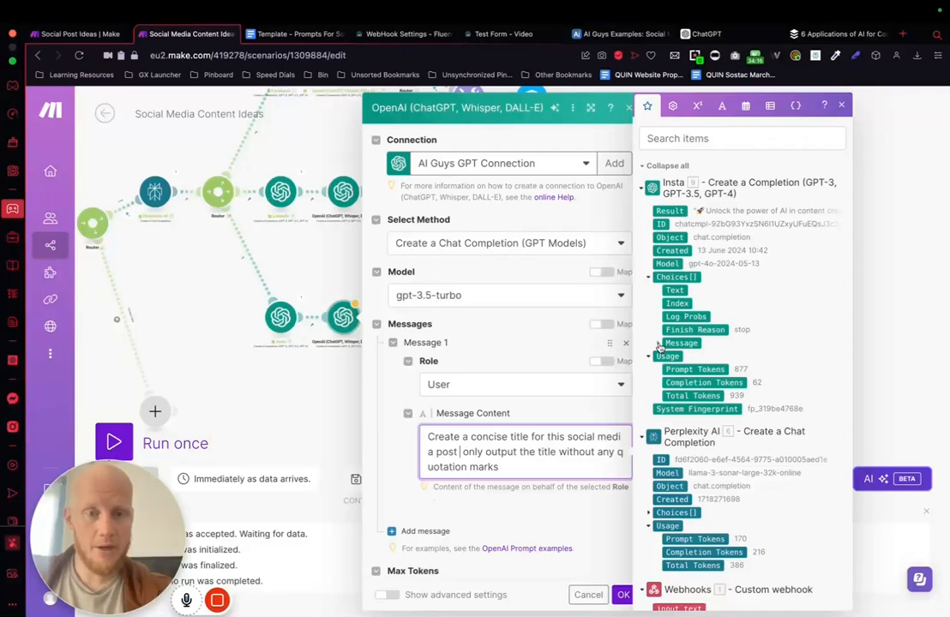
click(659, 343)
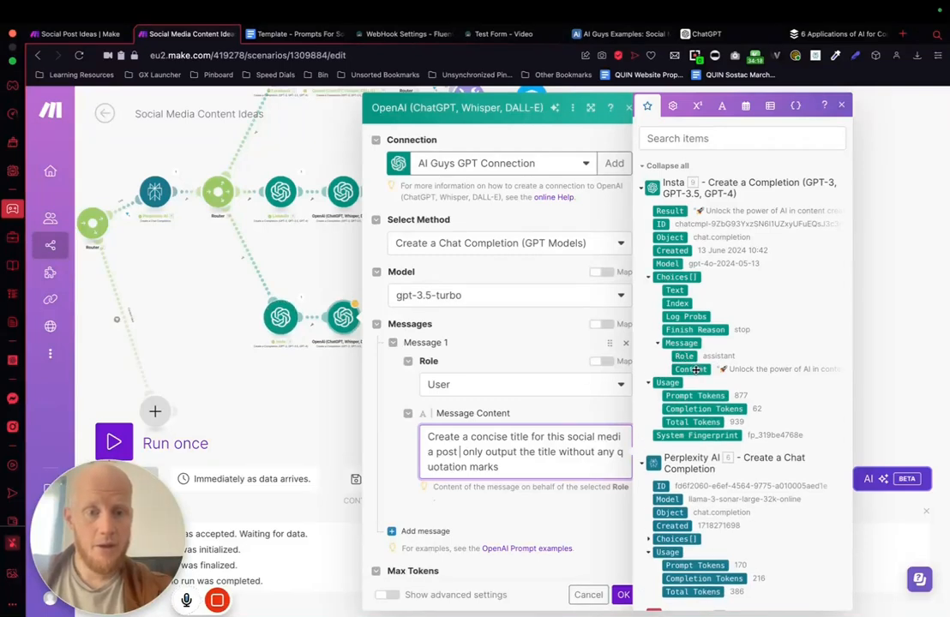
click(694, 369)
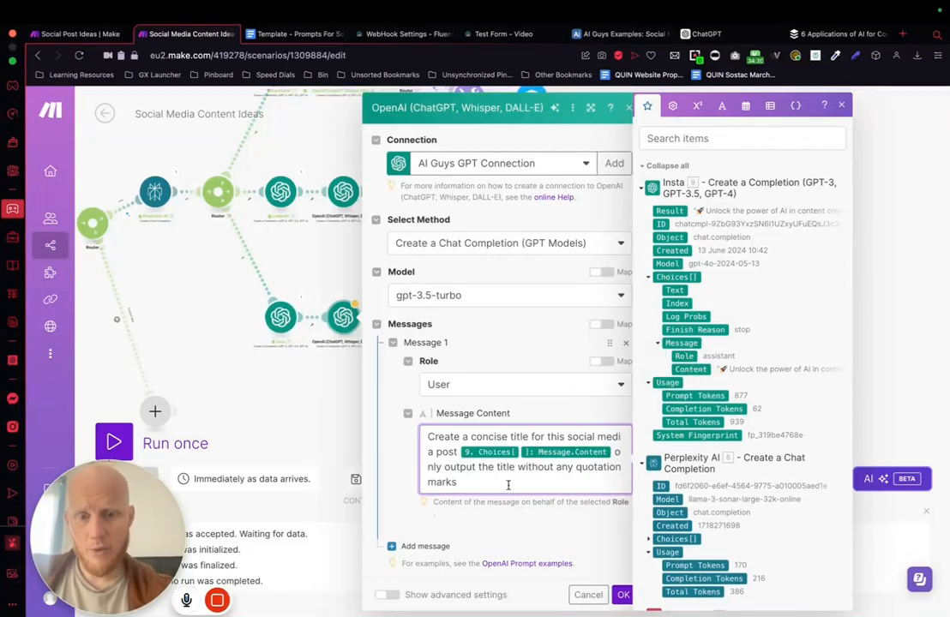
drag(615, 452, 463, 453)
click(623, 595)
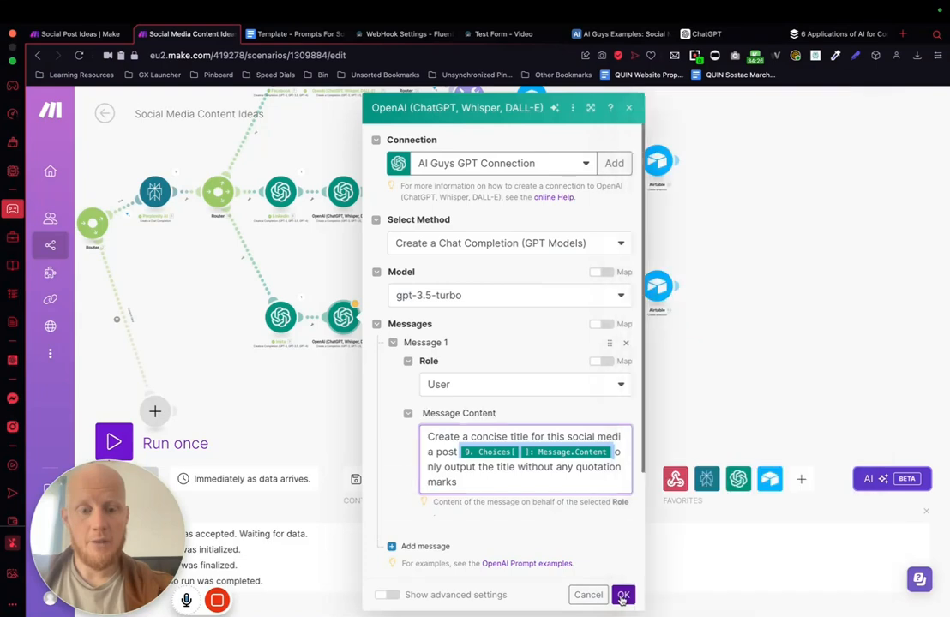
Step: In the Insta image path's image-prompt module, replace the module 37 mapping with the copied module 9 Choices Message Content and save
click(531, 285)
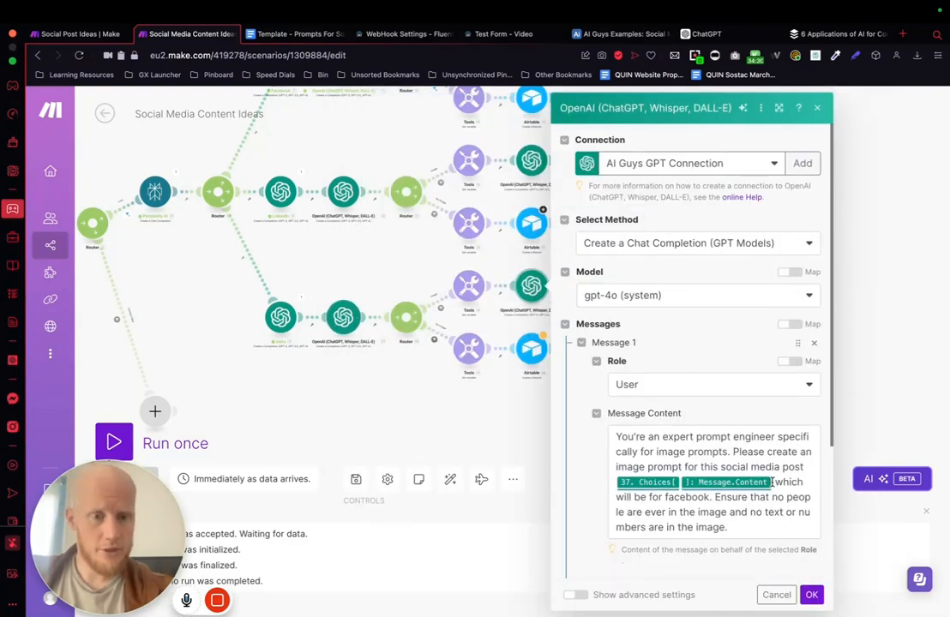
click(751, 478)
key(BackSpace)
key(BackSpace)
key(ctrl+v)
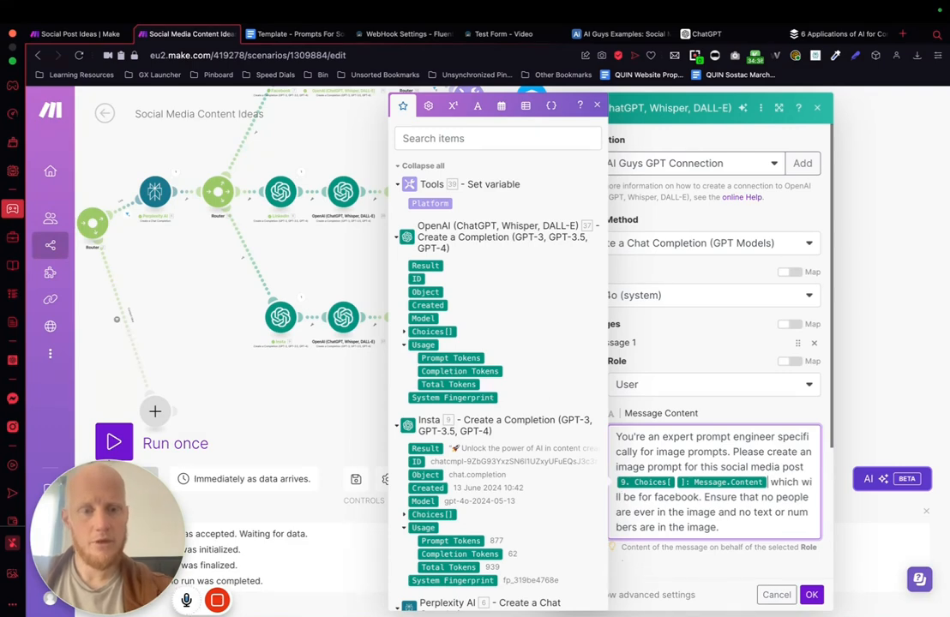
click(812, 598)
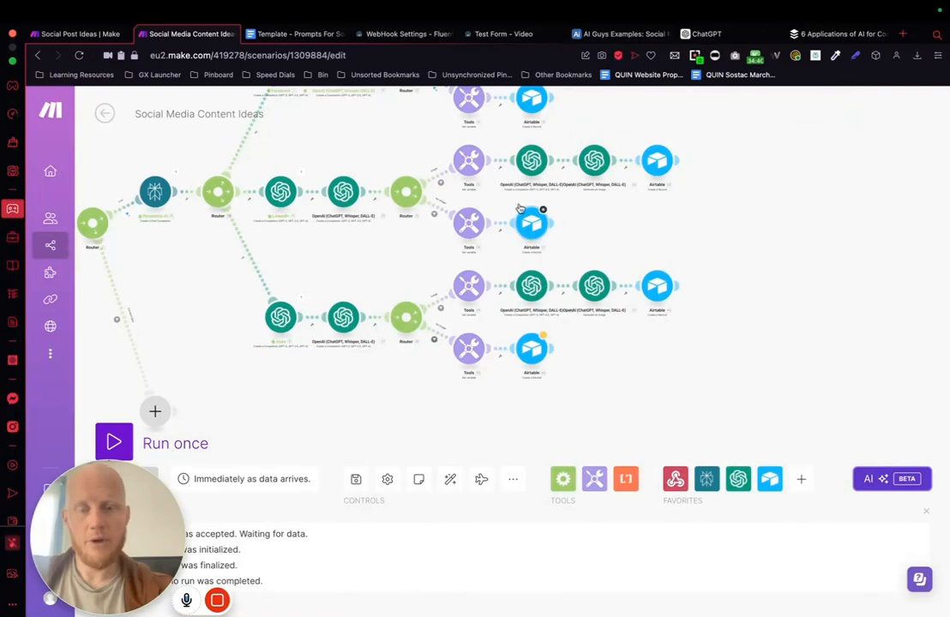
Step: In the LinkedIn image path's image-prompt module, replace the module 20 mapping with LinkedIn module 8's Choices Message Content and save
click(532, 161)
scroll(652, 367, down, 1)
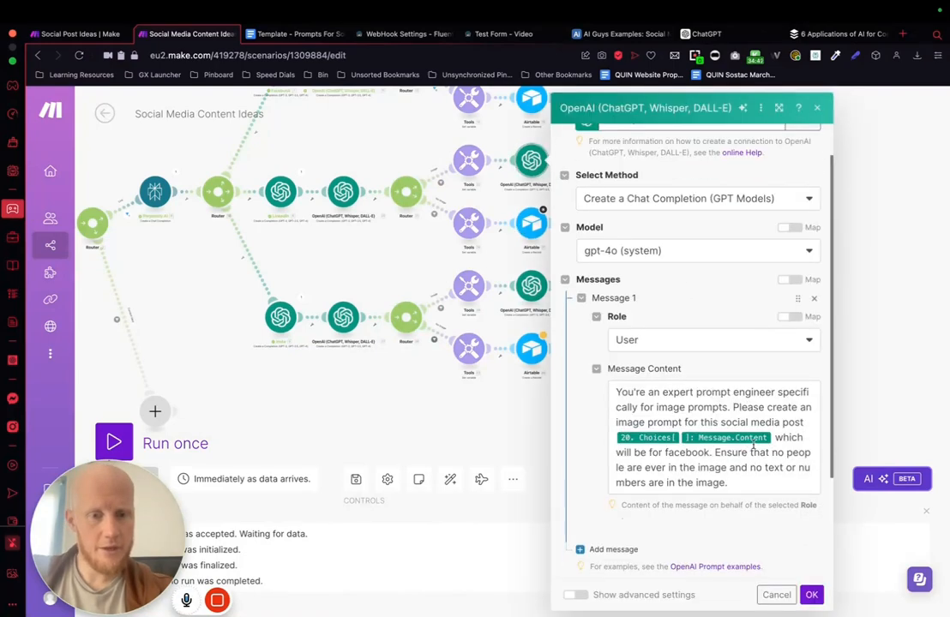
click(772, 437)
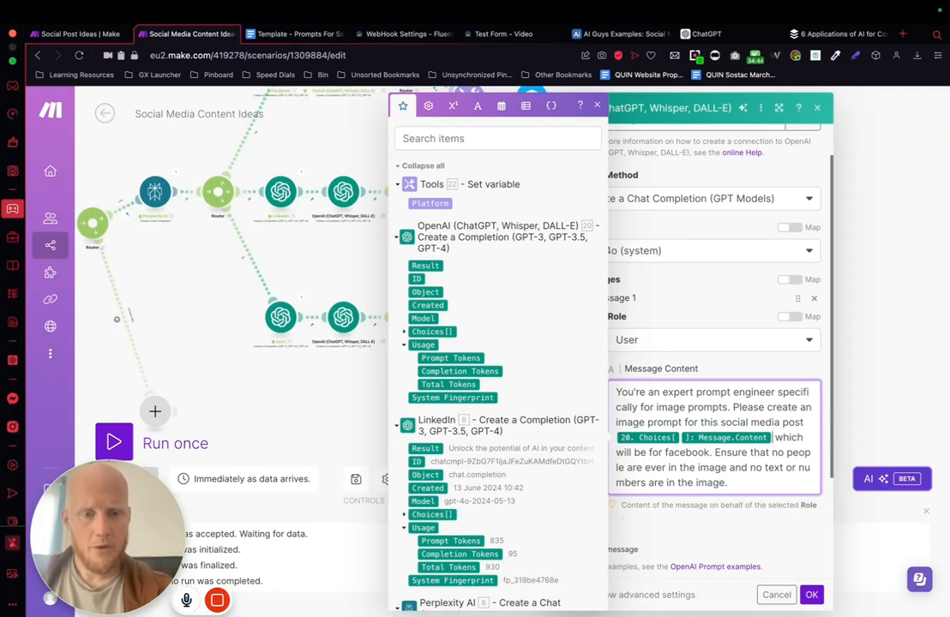
key(BackSpace)
scroll(501, 269, down, 3)
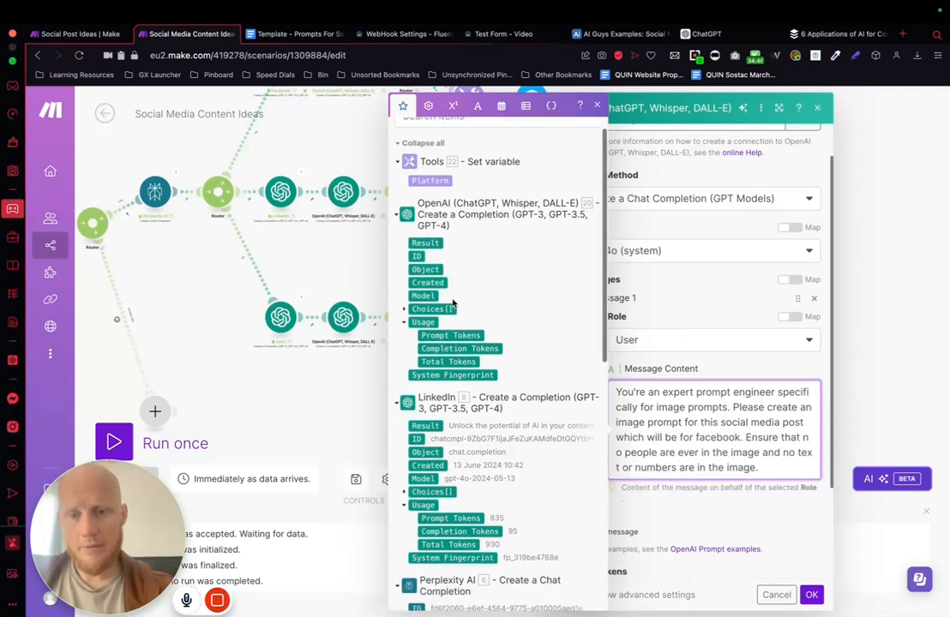
scroll(478, 340, down, 1)
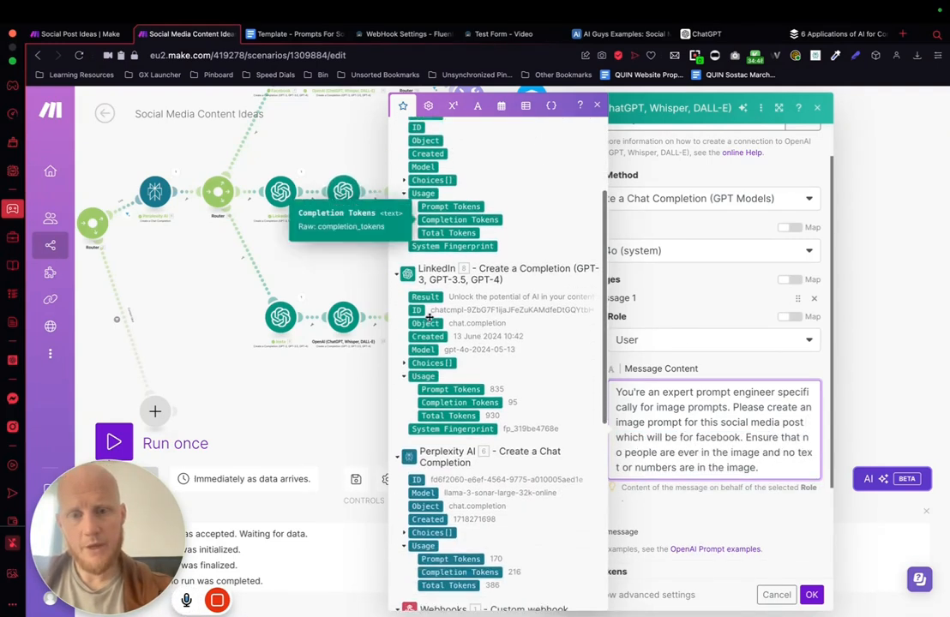
click(431, 362)
click(423, 428)
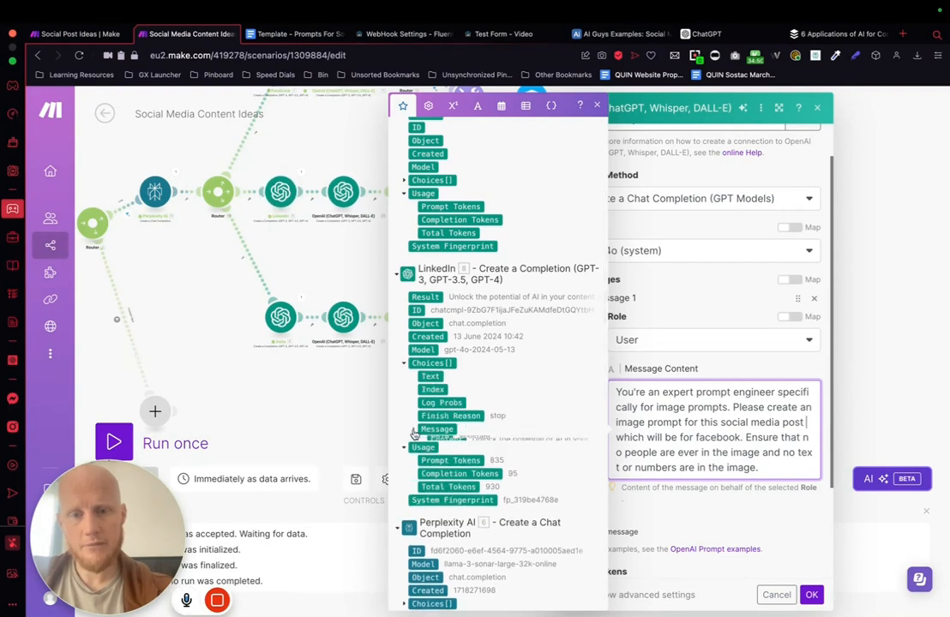
scroll(454, 428, down, 1)
click(456, 409)
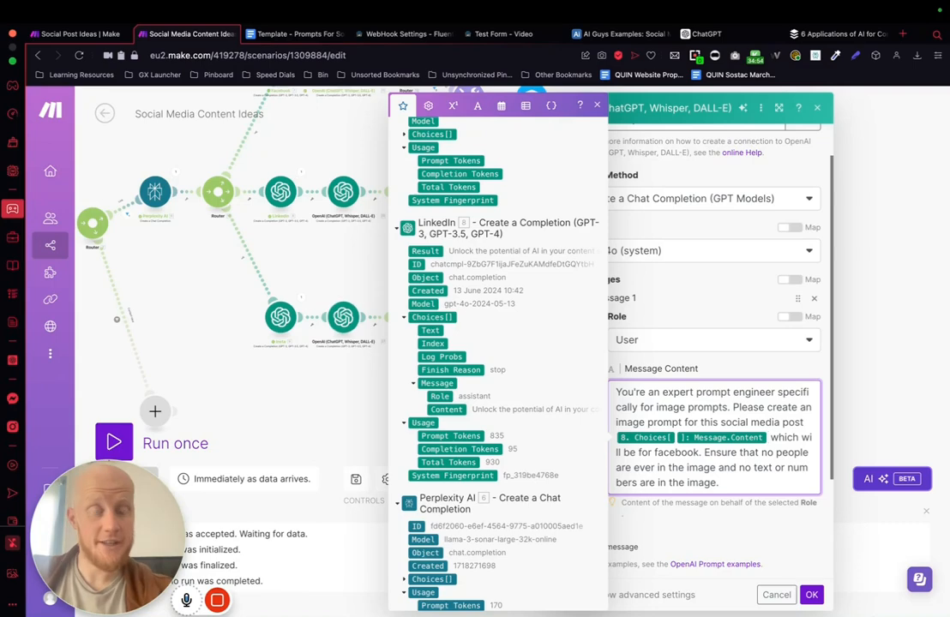
click(813, 595)
Step: In the LinkedIn path's Dall-E 3 module, replace the Prompt's module 23 mapping with LinkedIn module 8's Choices Message Content and save
scroll(637, 259, up, 1)
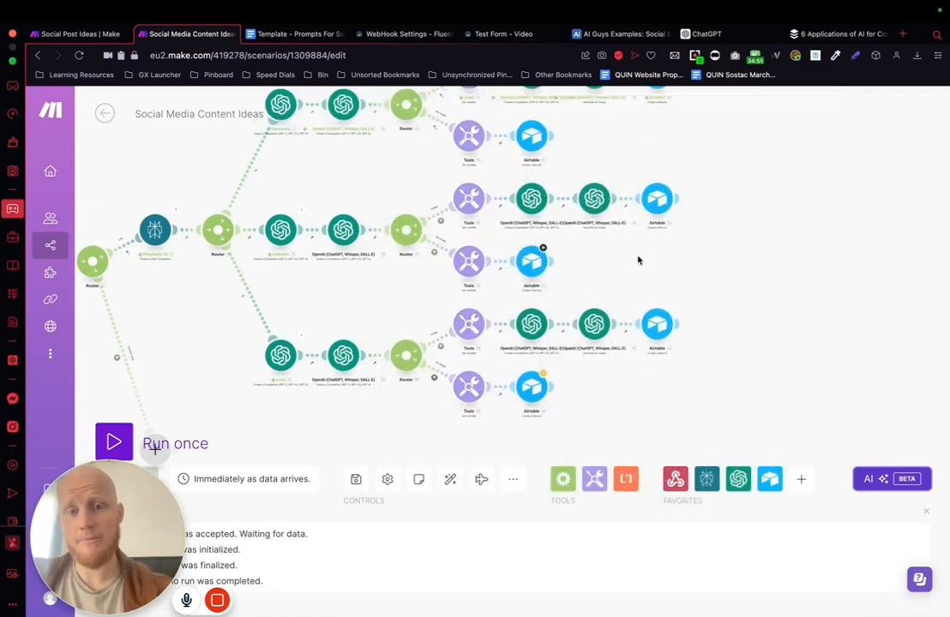
click(591, 199)
click(813, 292)
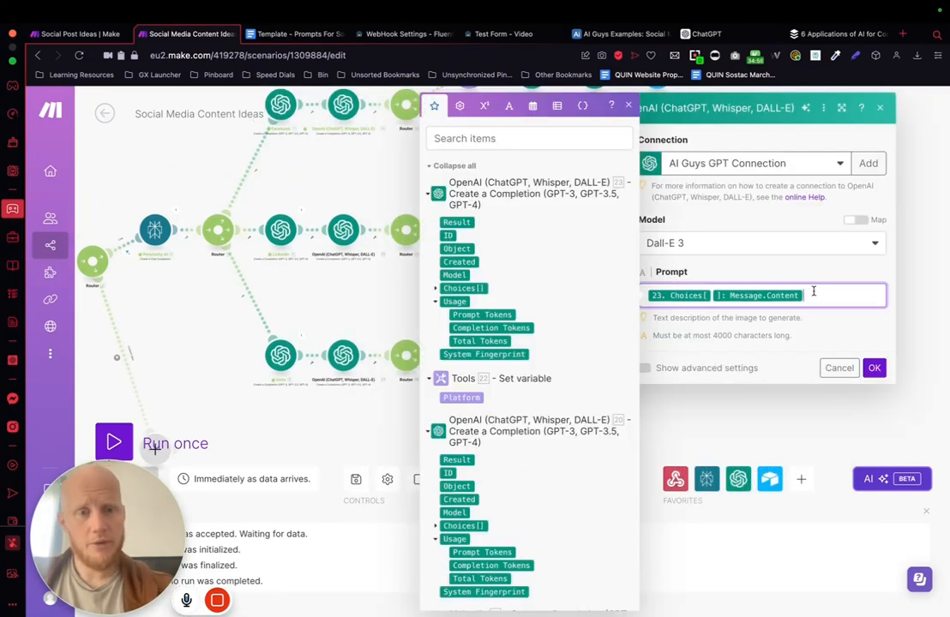
key(BackSpace)
key(BackSpace)
scroll(497, 326, down, 3)
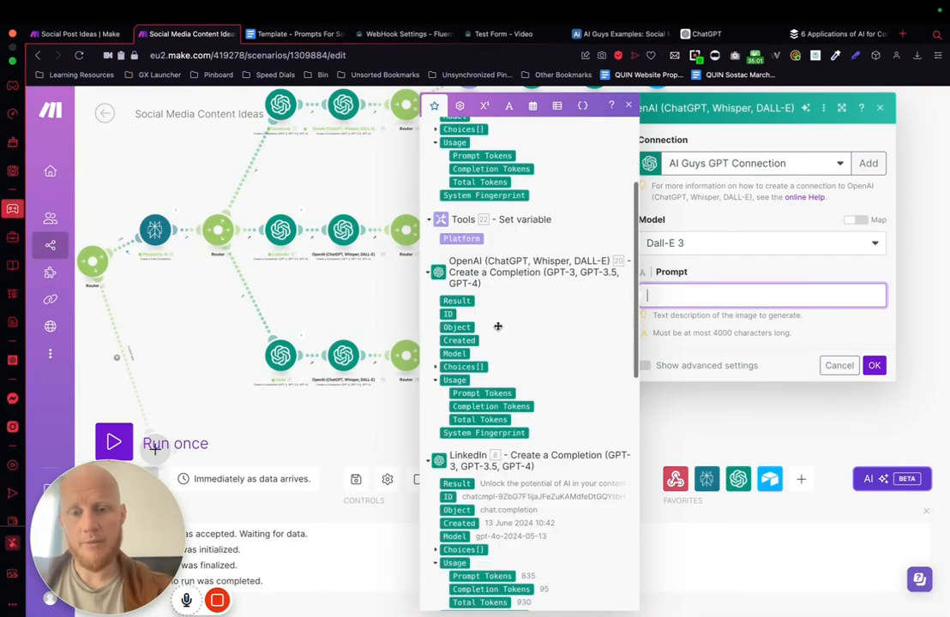
scroll(540, 245, down, 1)
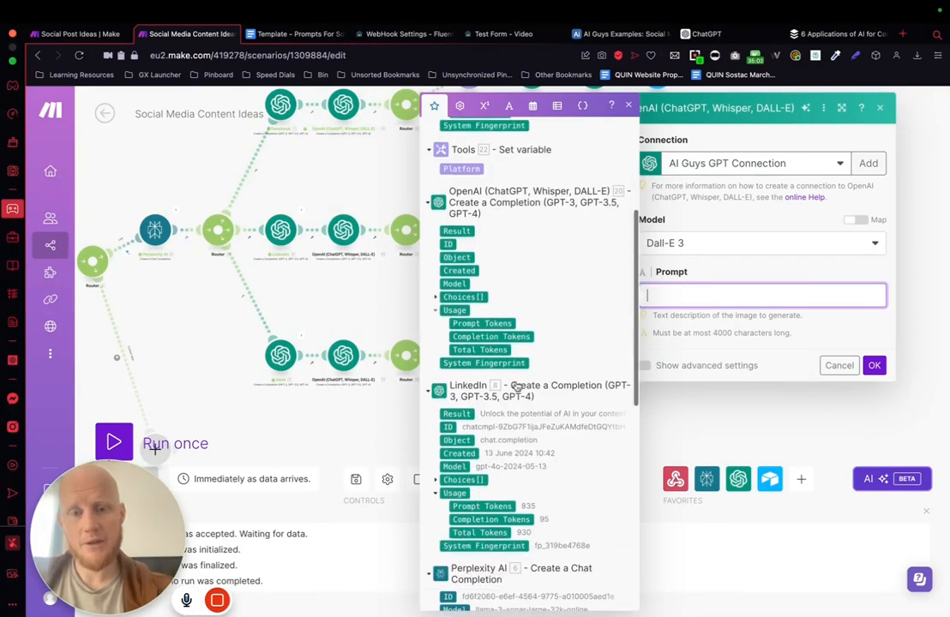
click(462, 480)
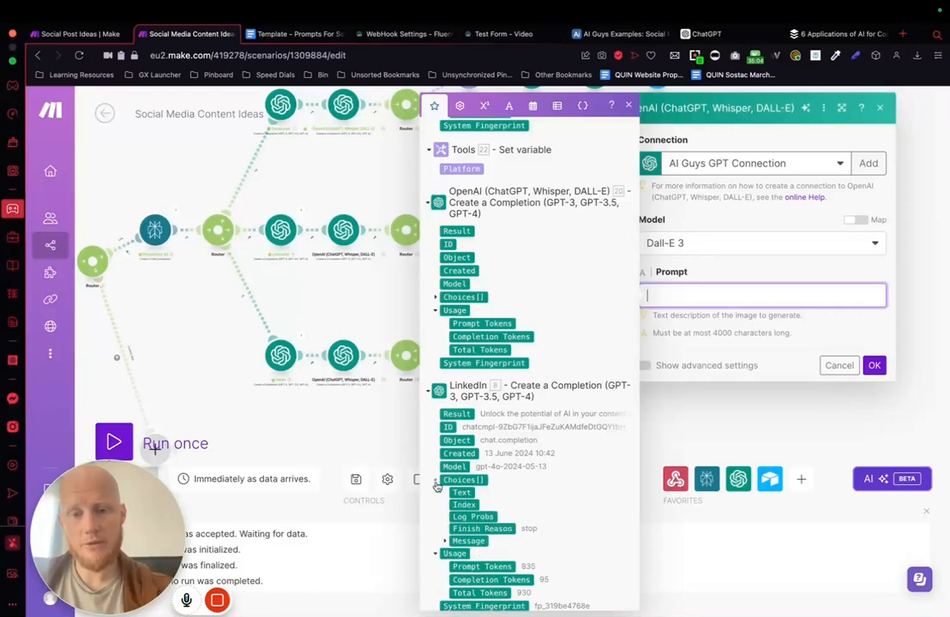
click(445, 547)
click(477, 571)
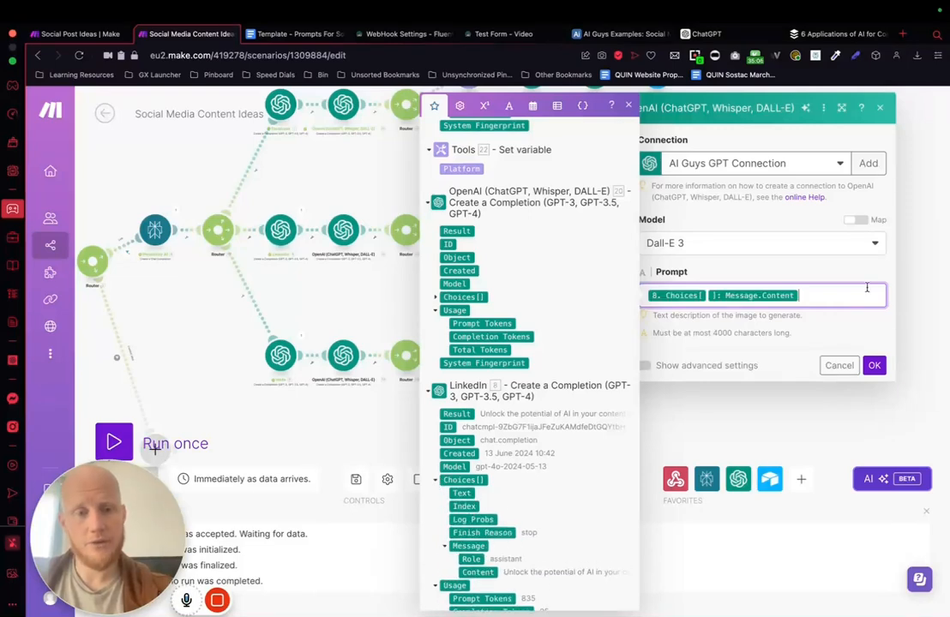
click(873, 366)
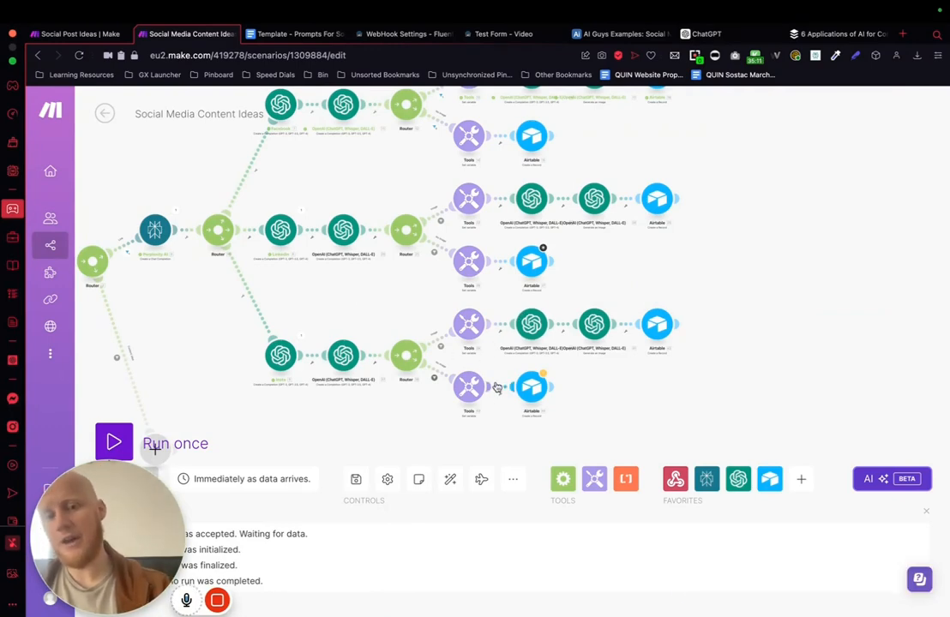
Step: Check the Prompt mapping in the Insta image path's Dall-E 3 module, leaving it as is
scroll(350, 315, left, 3)
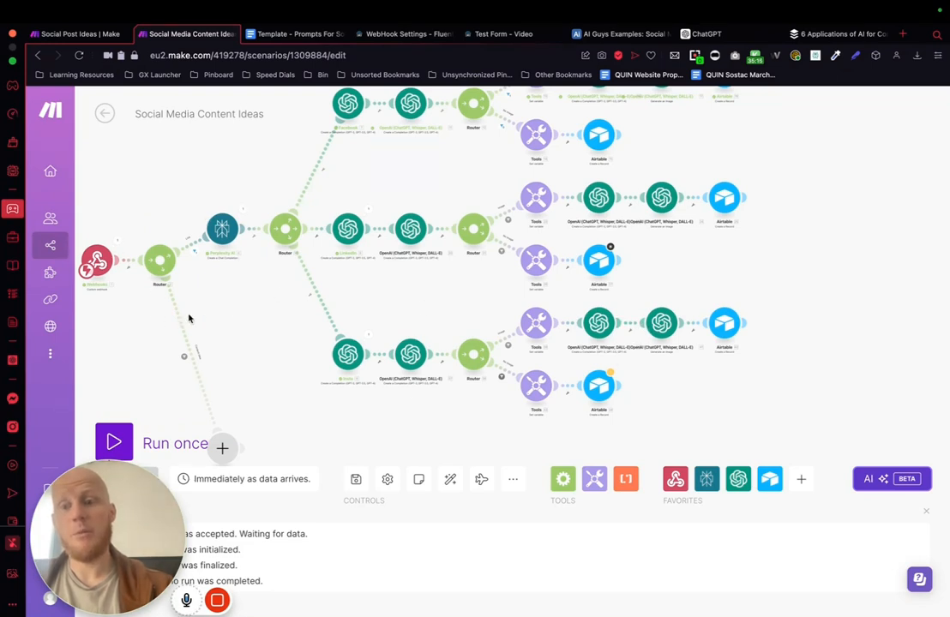
scroll(326, 318, left, 3)
scroll(327, 318, down, 2)
drag(754, 364, 586, 340)
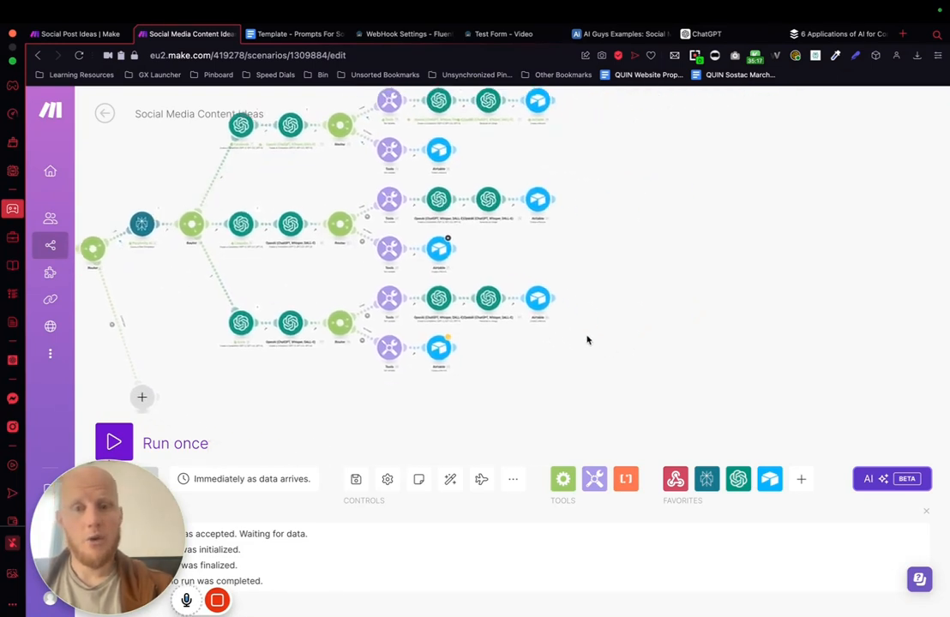
click(487, 297)
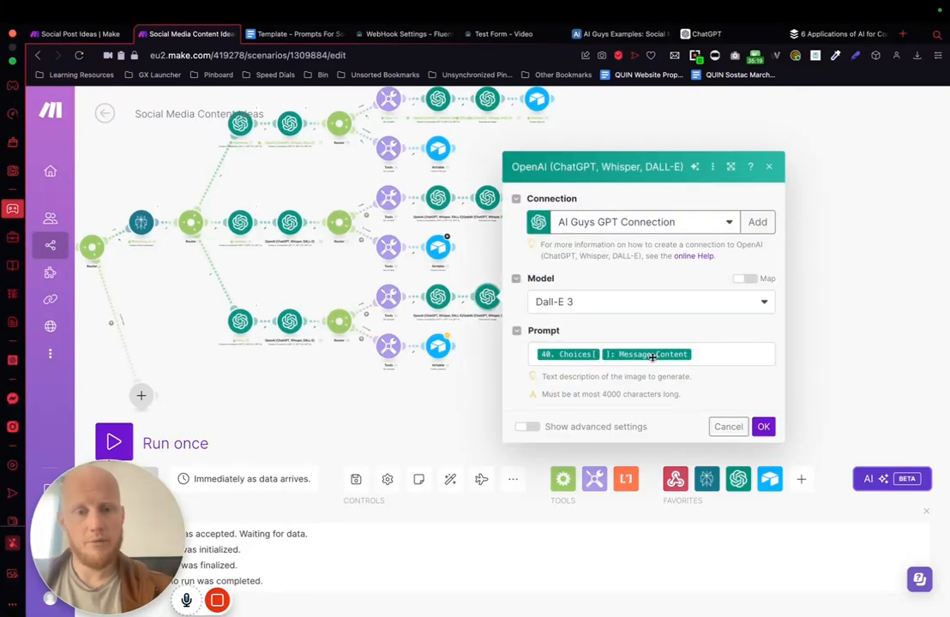
click(704, 355)
click(814, 283)
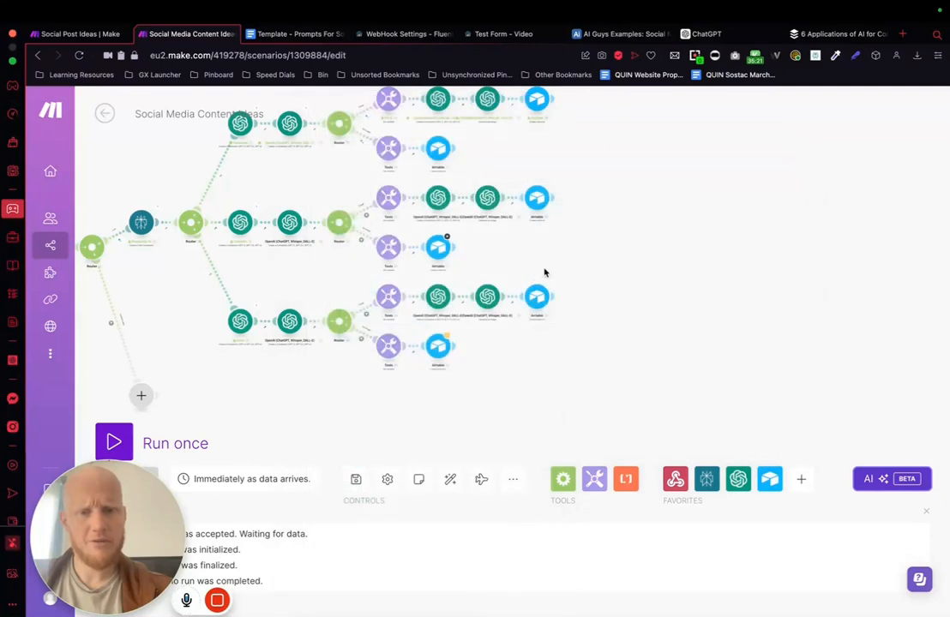
Step: Check the LinkedIn path's Dall-E 3 Prompt against LinkedIn module 8's Choices Message Content, keep only that mapping, and save the module
click(488, 198)
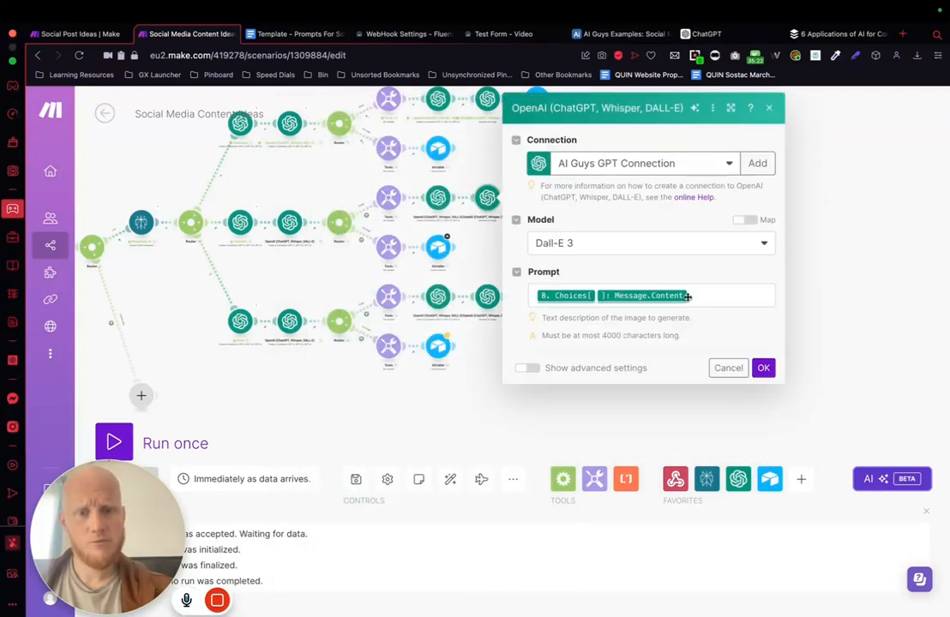
click(695, 294)
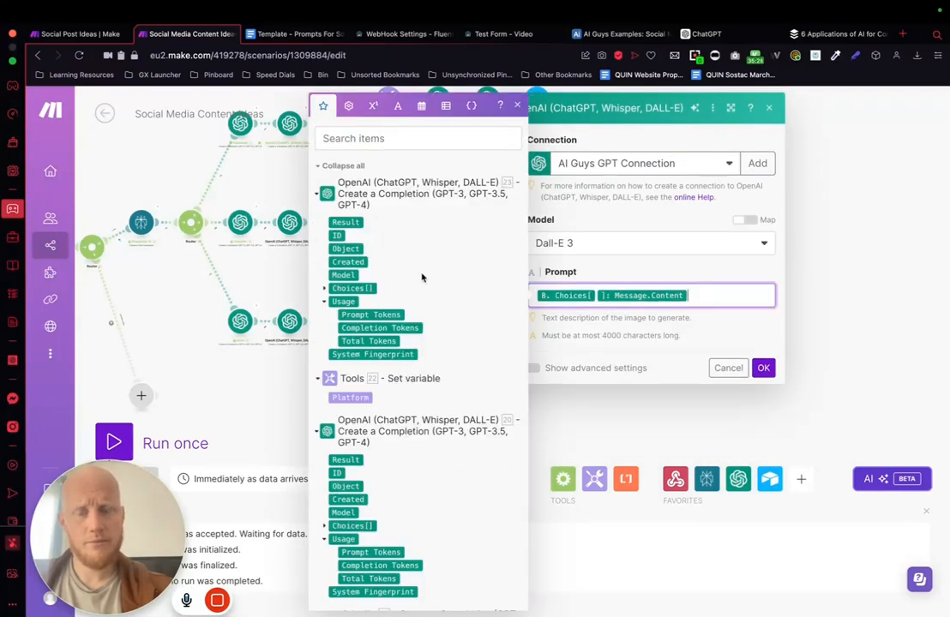
scroll(422, 276, down, 5)
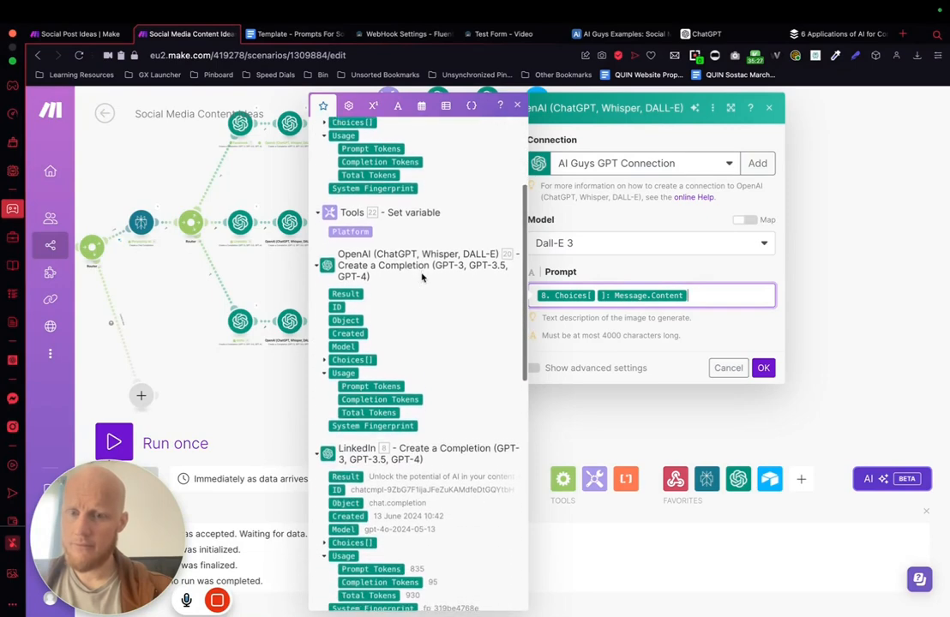
scroll(437, 309, down, 2)
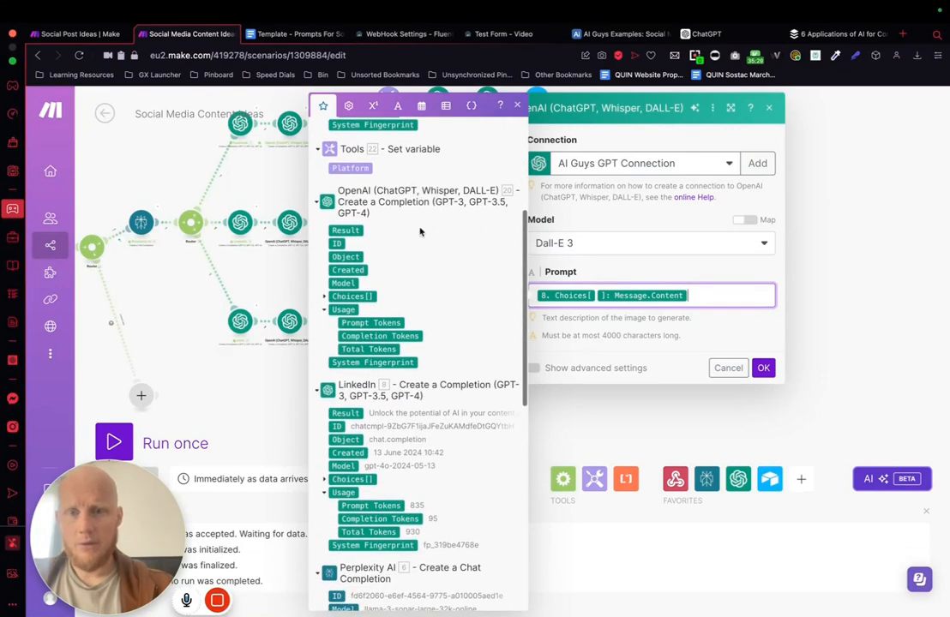
scroll(409, 336, down, 2)
scroll(410, 336, down, 1)
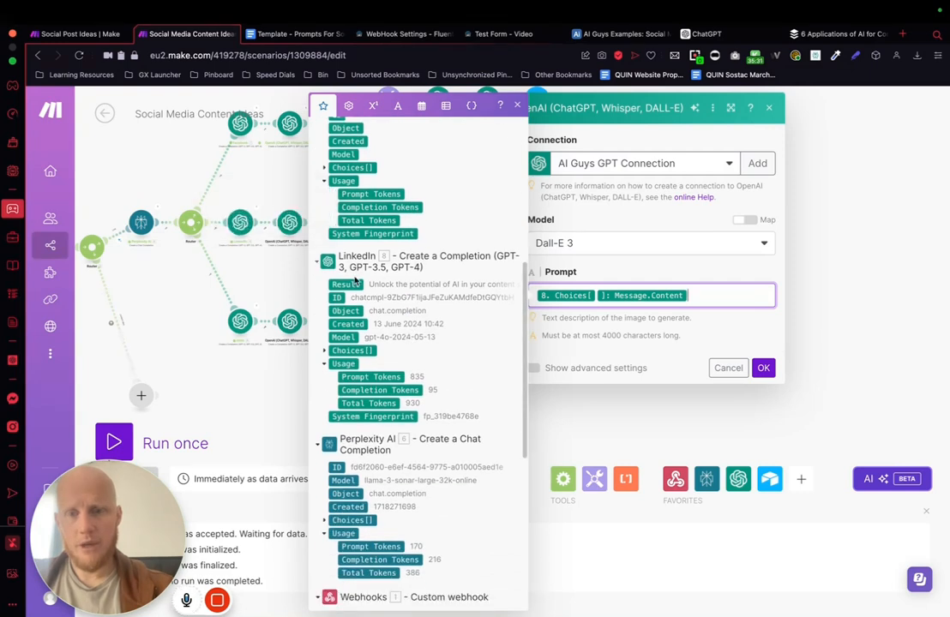
click(324, 351)
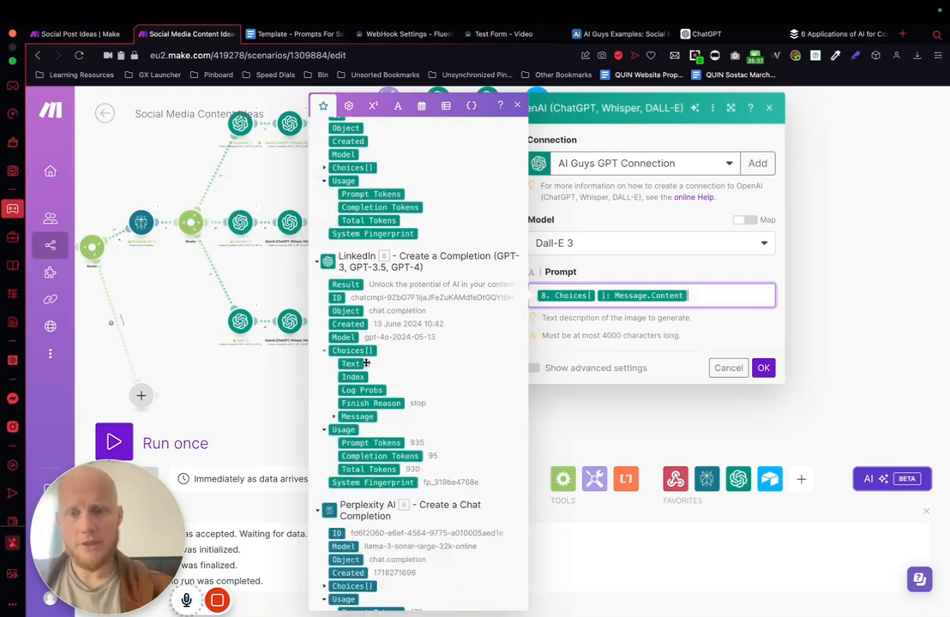
click(334, 417)
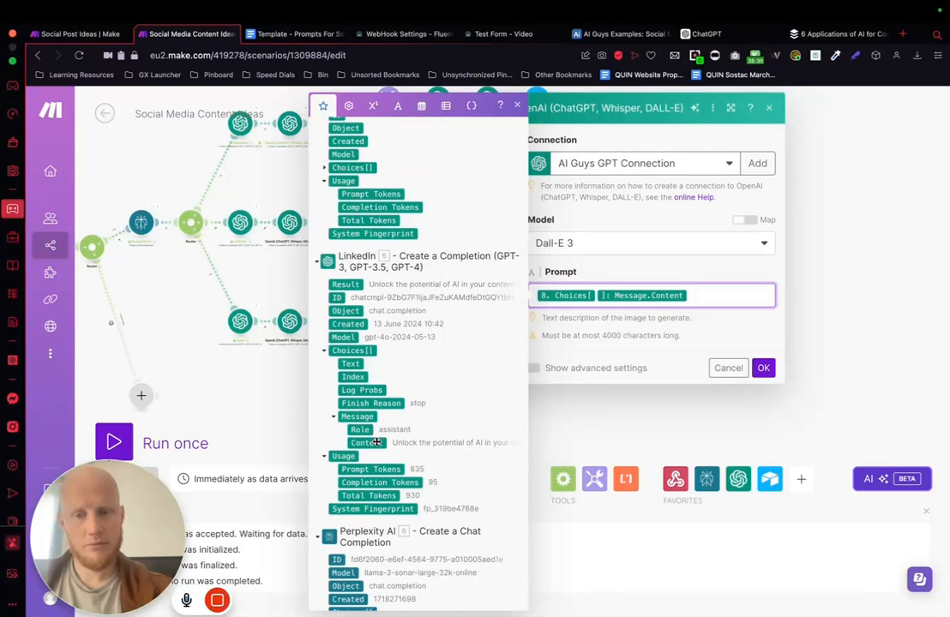
click(377, 441)
key(BackSpace)
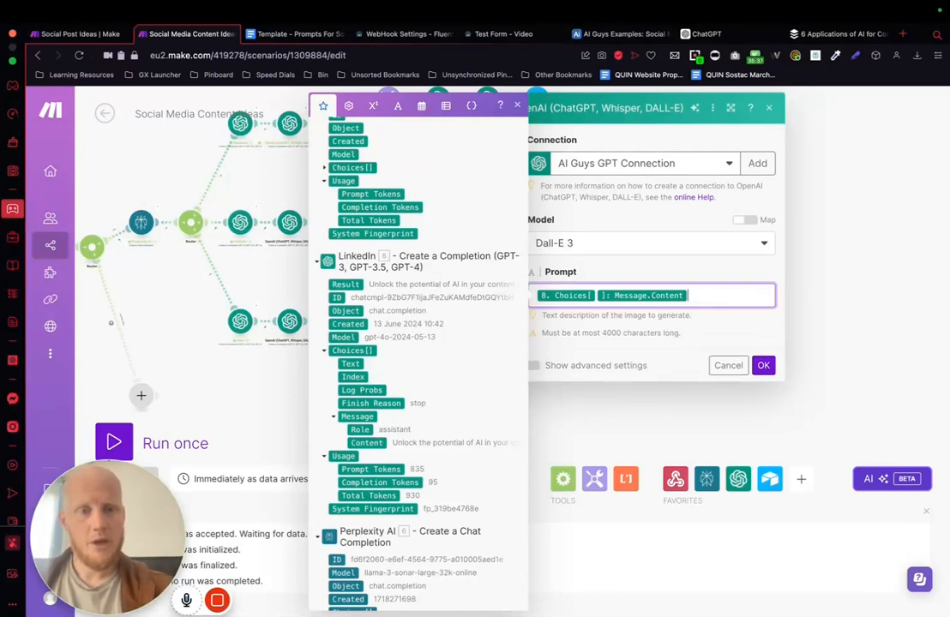
click(762, 366)
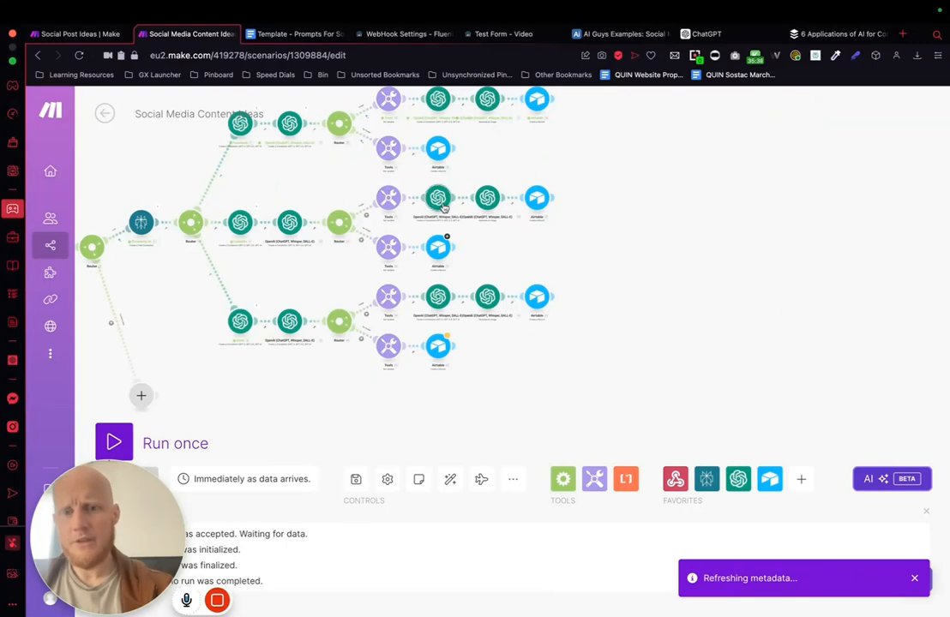
Step: Review the mappings in the LinkedIn branch's image-prompt, title and caption modules without changing them
click(442, 202)
scroll(646, 420, down, 2)
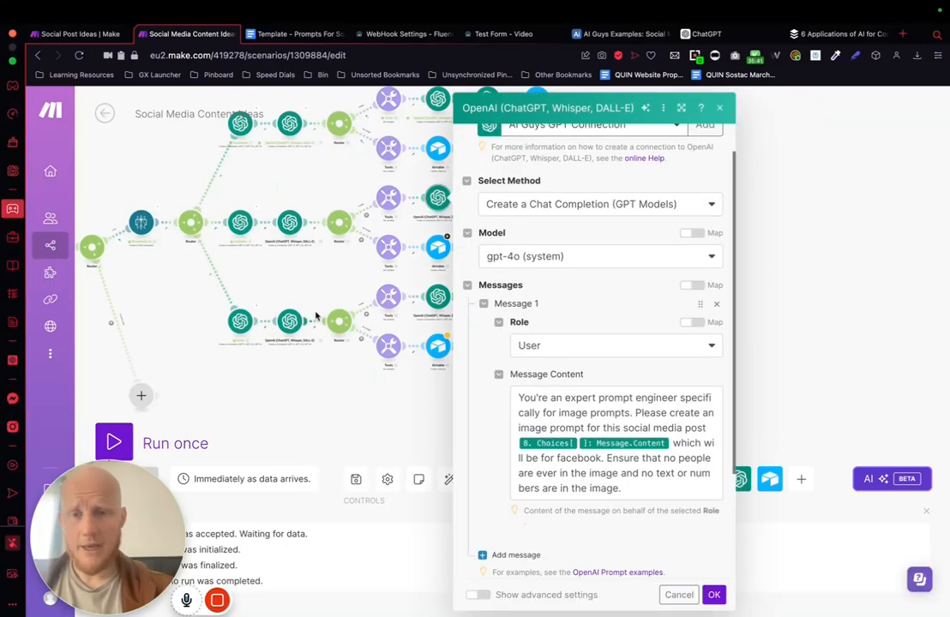
click(288, 232)
click(288, 232)
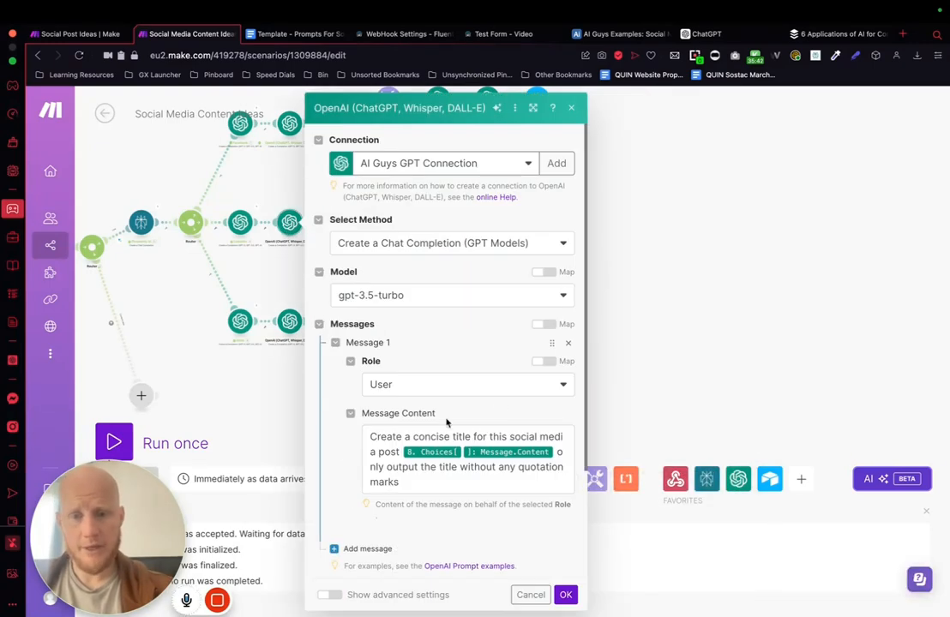
click(275, 263)
click(240, 223)
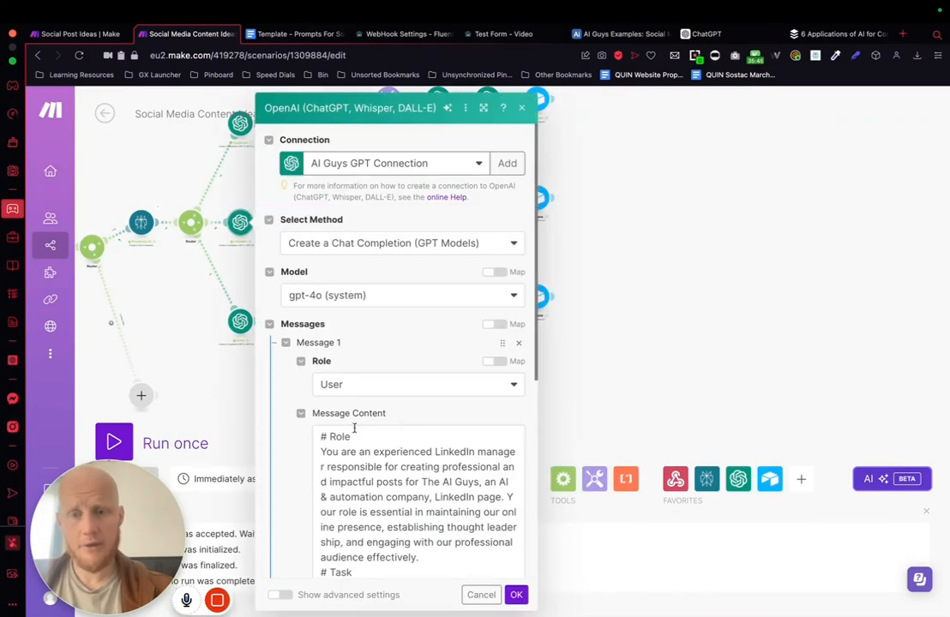
scroll(462, 466, down, 10)
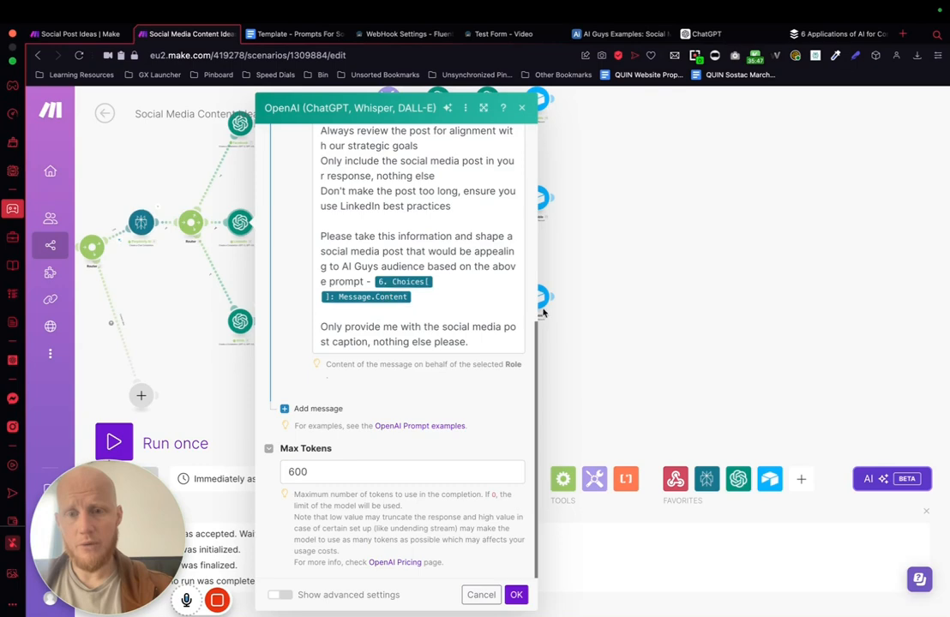
key(Escape)
Step: Inspect the Insta branch's title module and the image-prompt module's Message Content without editing them
click(287, 324)
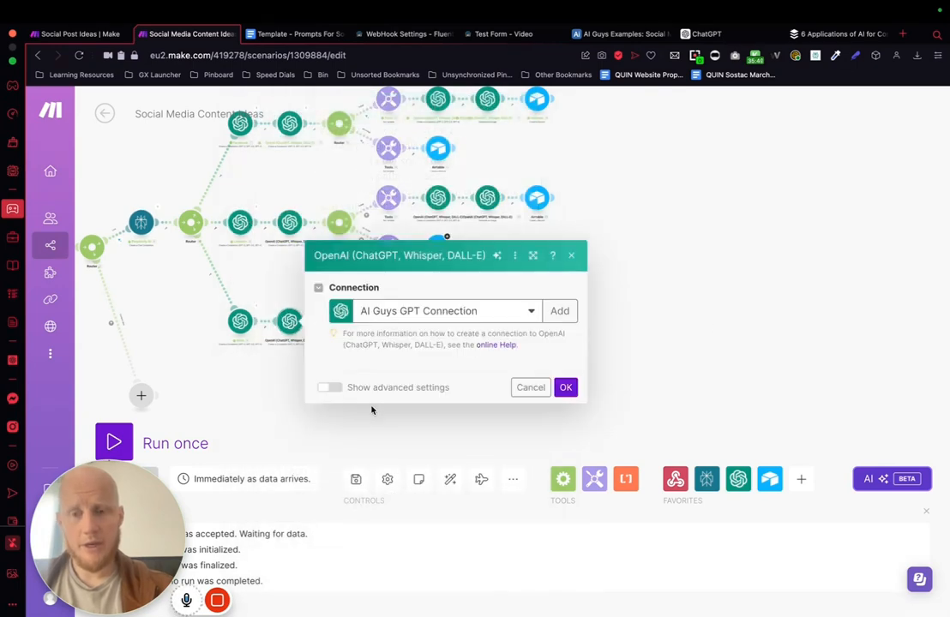
key(Escape)
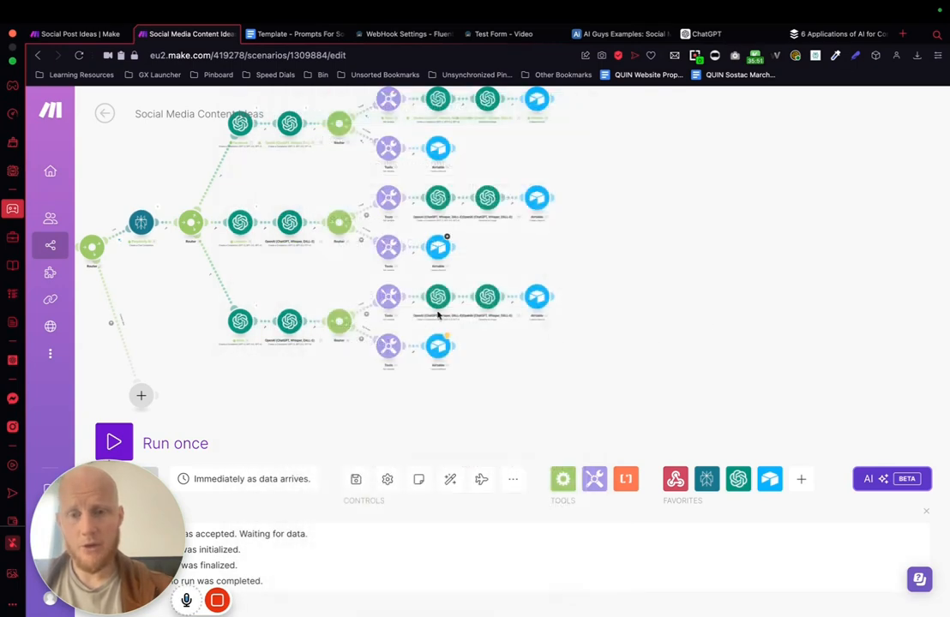
click(437, 296)
scroll(634, 466, down, 1)
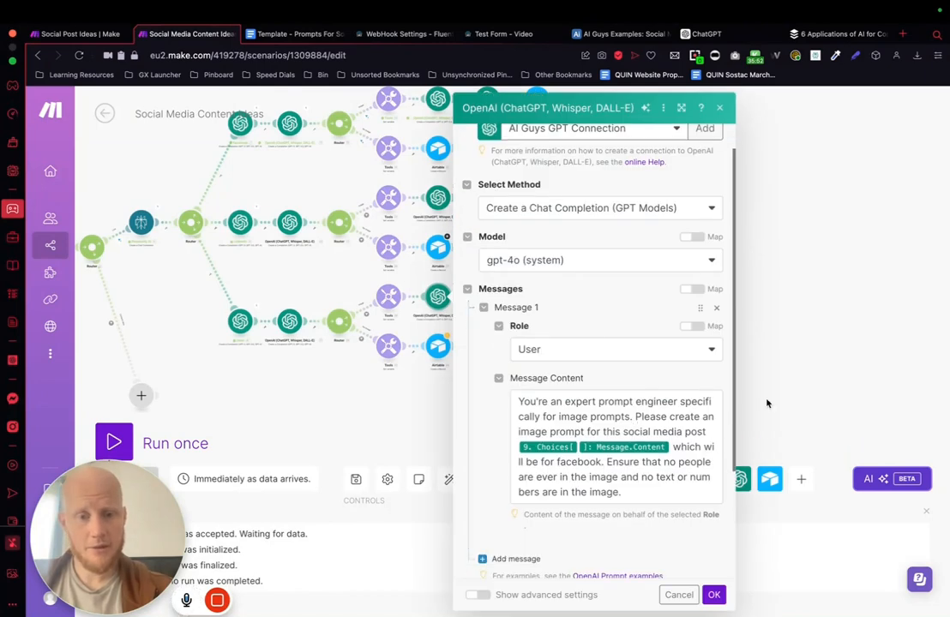
click(805, 307)
Step: In the Insta path's Dall-E 3 module, replace the Prompt's module 40 mapping with the copied module 9 Choices Message Content and save
click(487, 297)
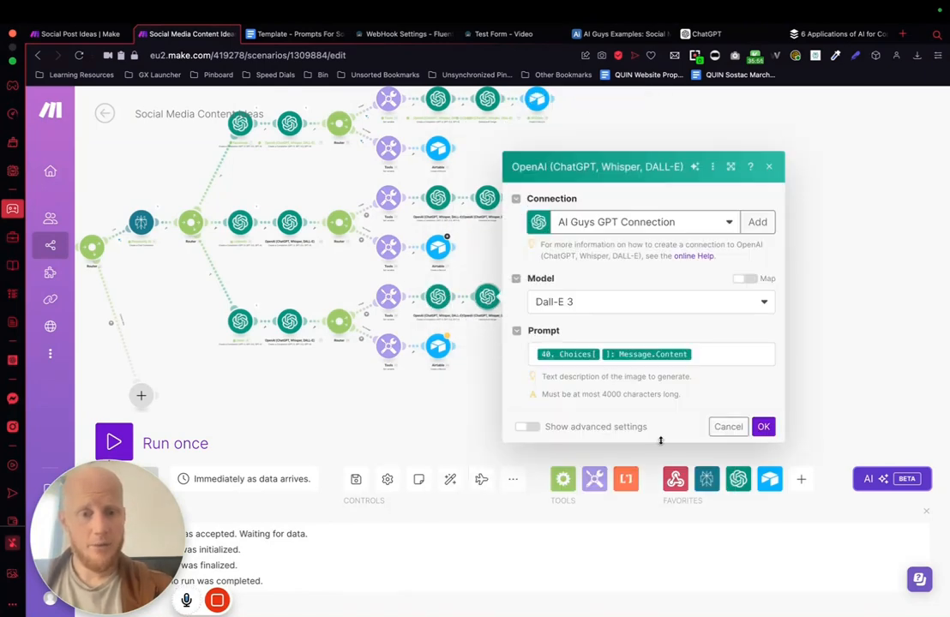
key(BackSpace)
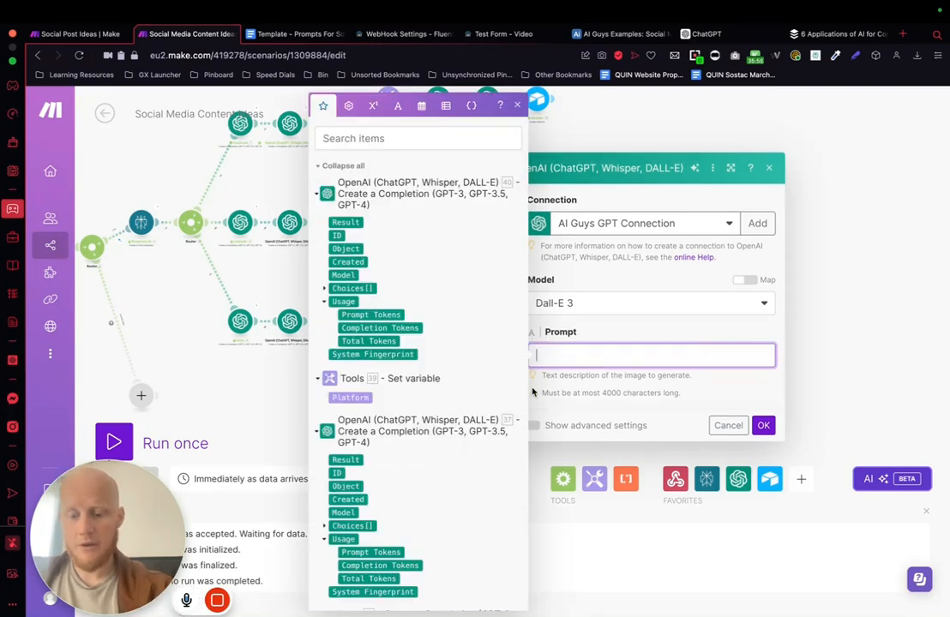
key(super+shift+v)
key(Return)
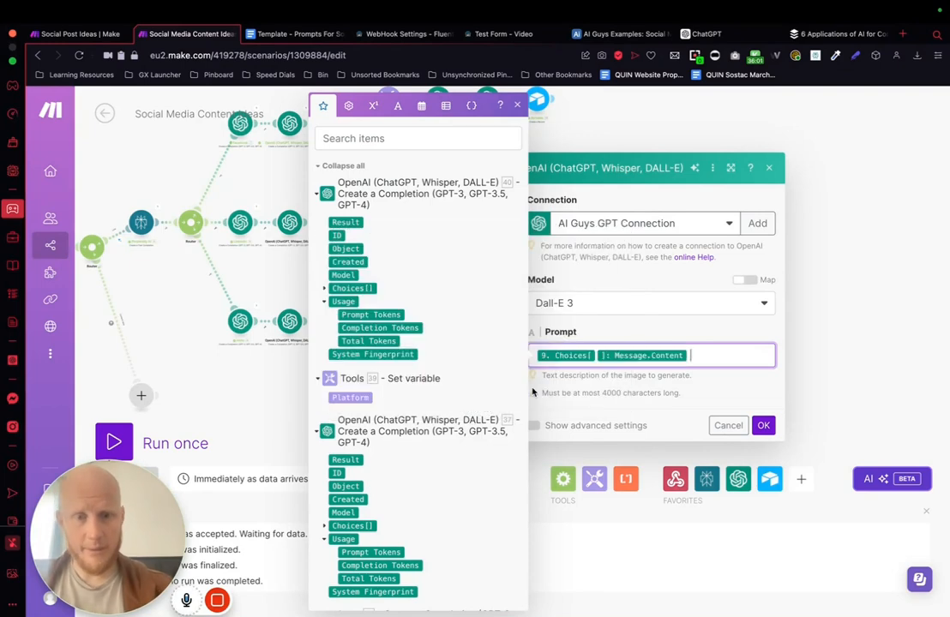
click(762, 425)
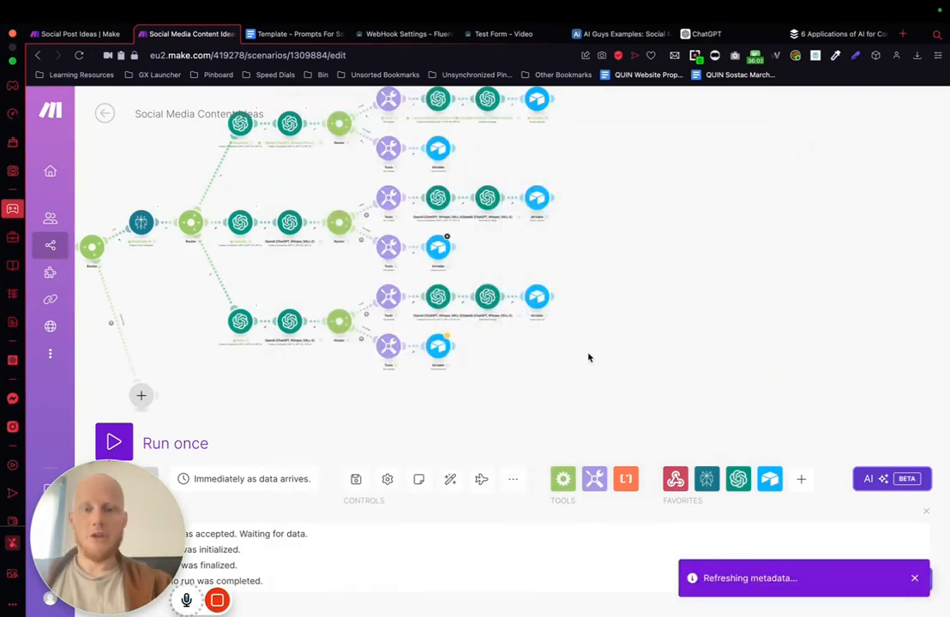
Step: In the Insta image path's Airtable module, replace the Post caption mapping with Insta module 9's Choices Message Content and close the module
click(537, 299)
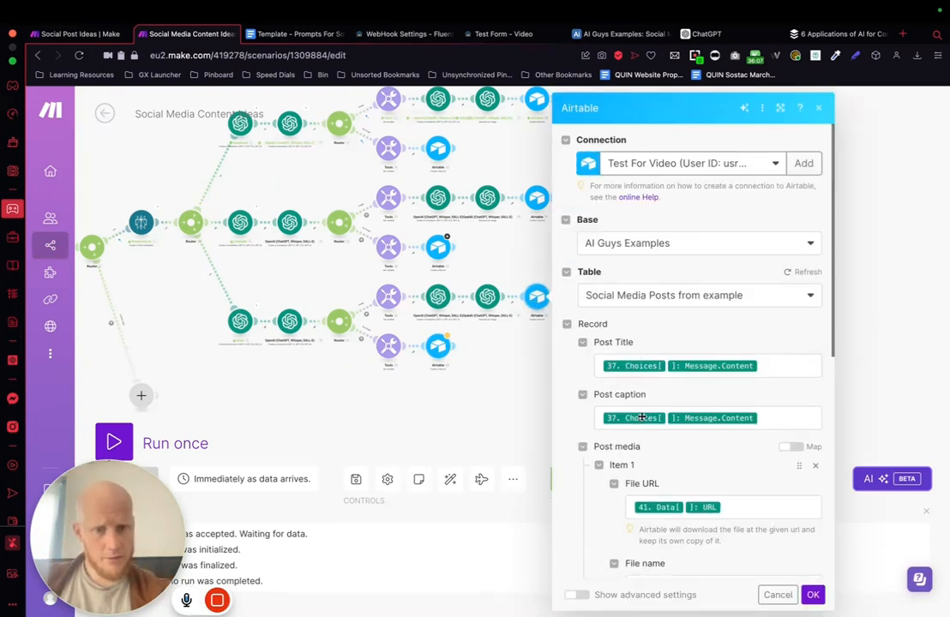
drag(769, 417, 574, 427)
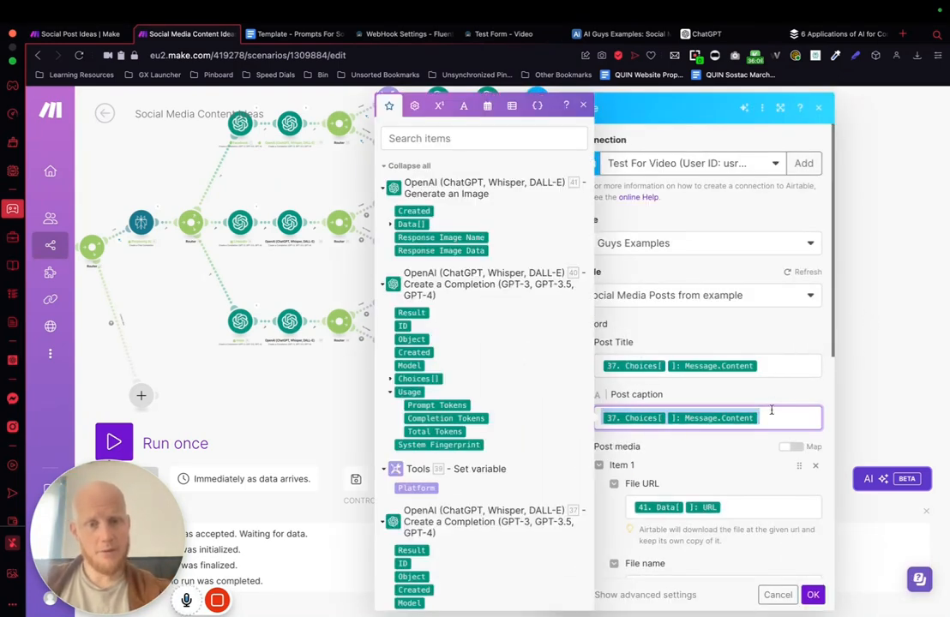
key(BackSpace)
scroll(476, 311, down, 5)
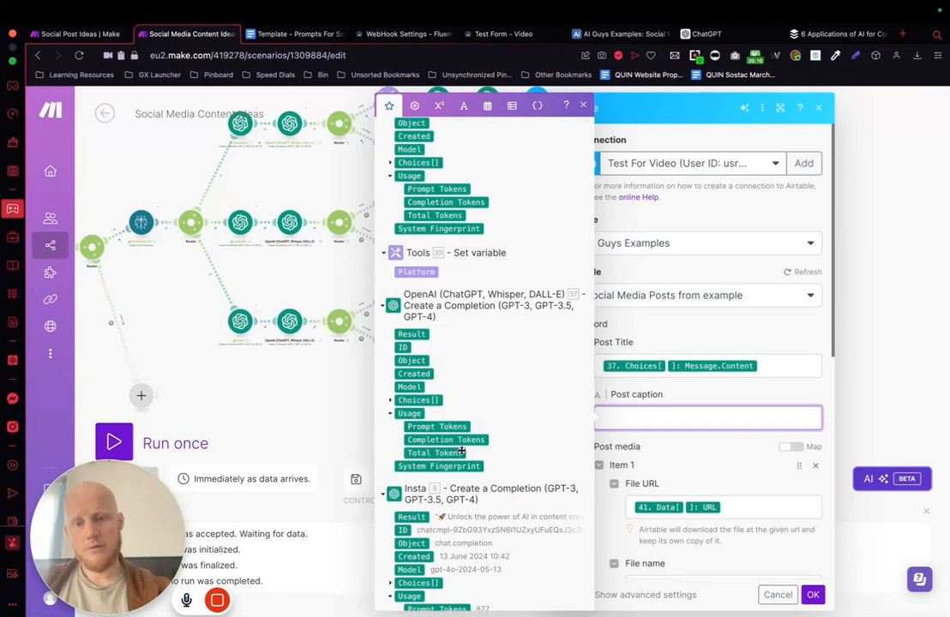
scroll(400, 391, down, 1)
click(390, 530)
scroll(394, 514, down, 2)
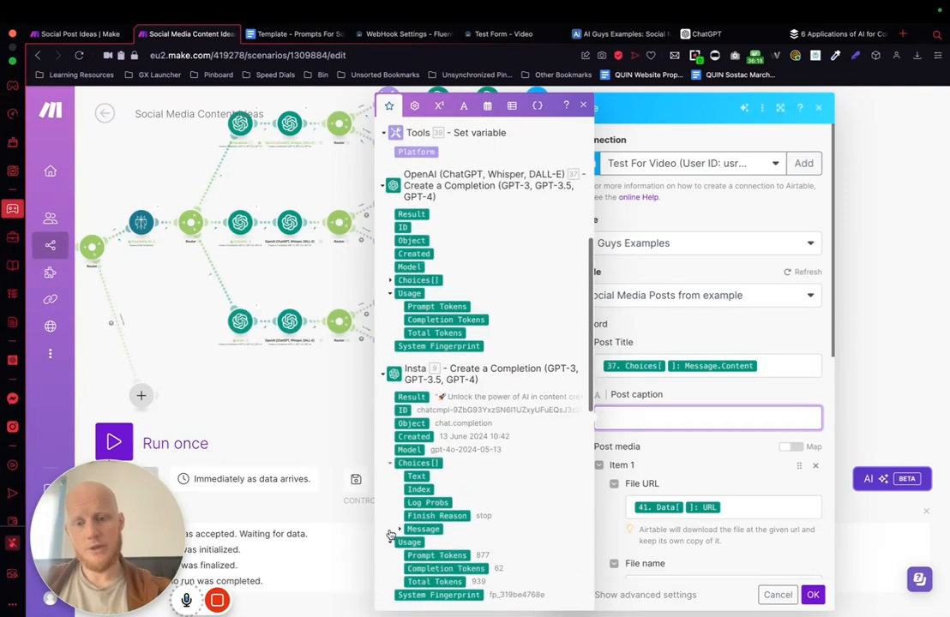
click(400, 478)
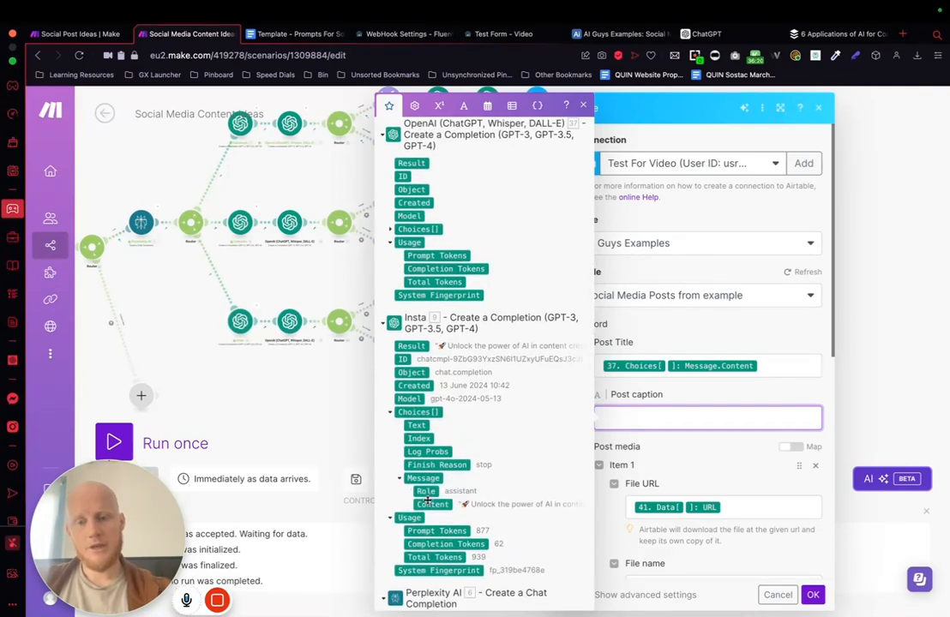
click(432, 504)
click(712, 464)
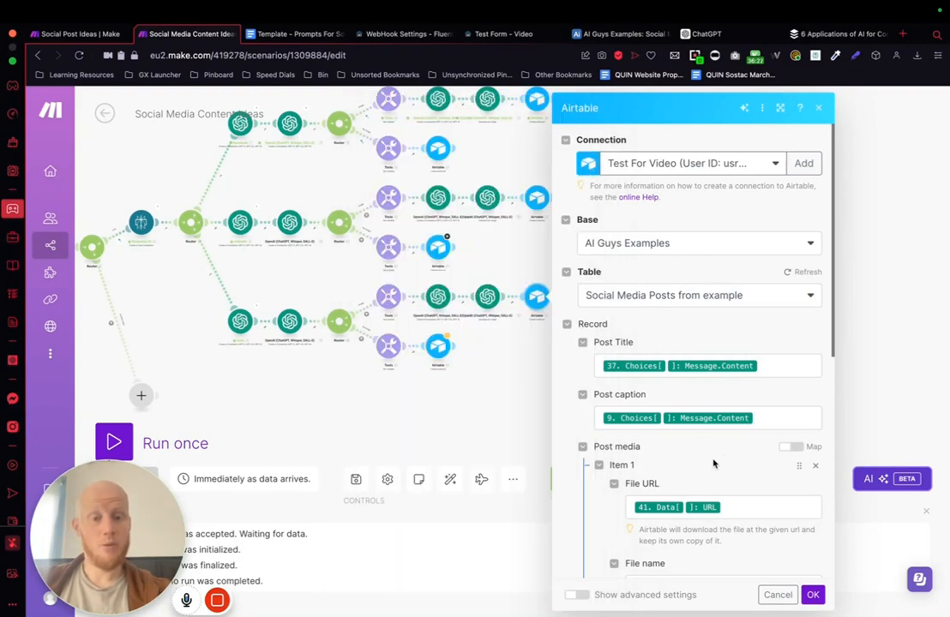
click(892, 320)
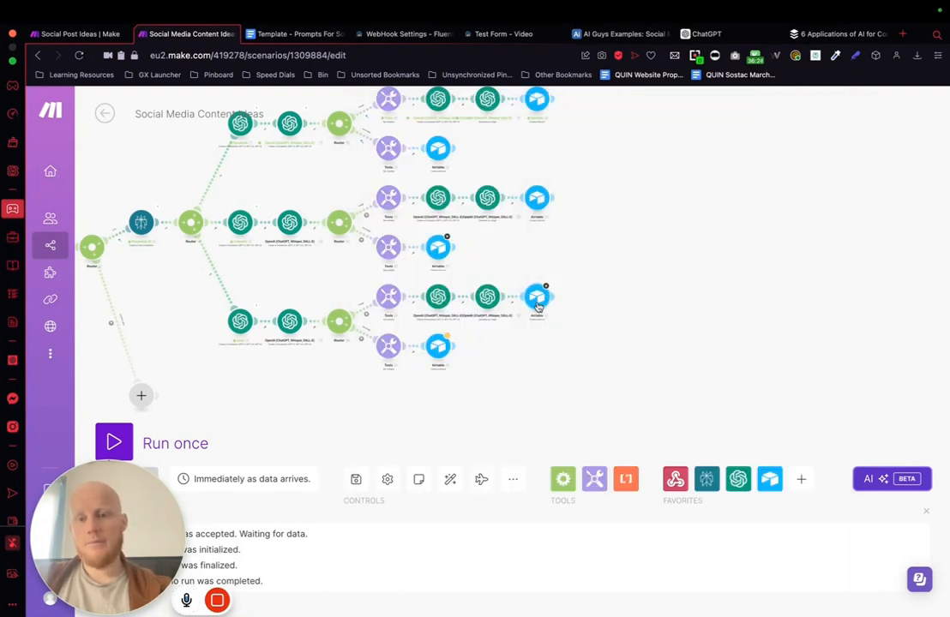
Step: In the LinkedIn image path's Airtable module, replace the Post caption mapping with LinkedIn module 8's Choices Message Content and save
click(537, 199)
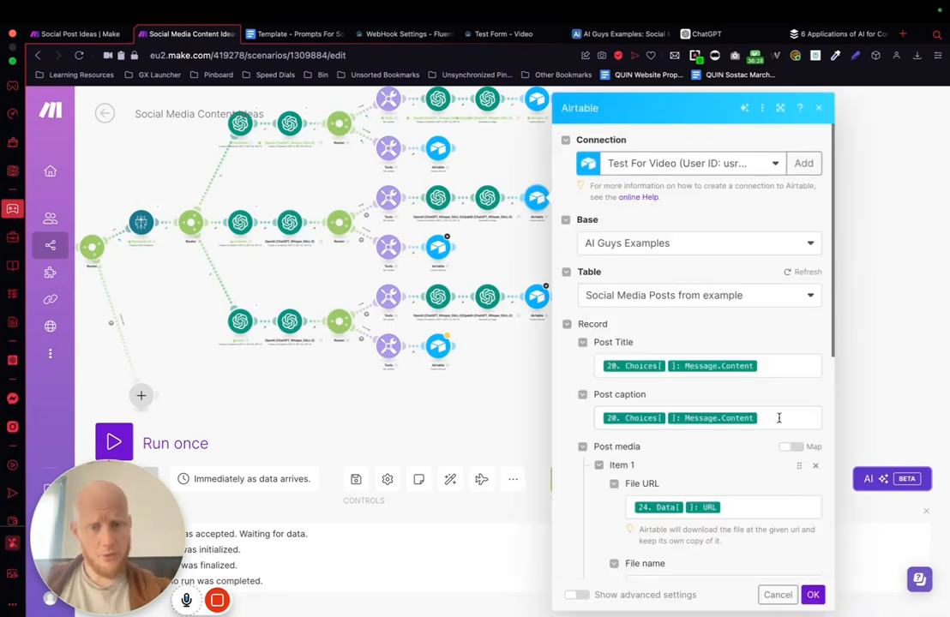
click(778, 418)
key(BackSpace)
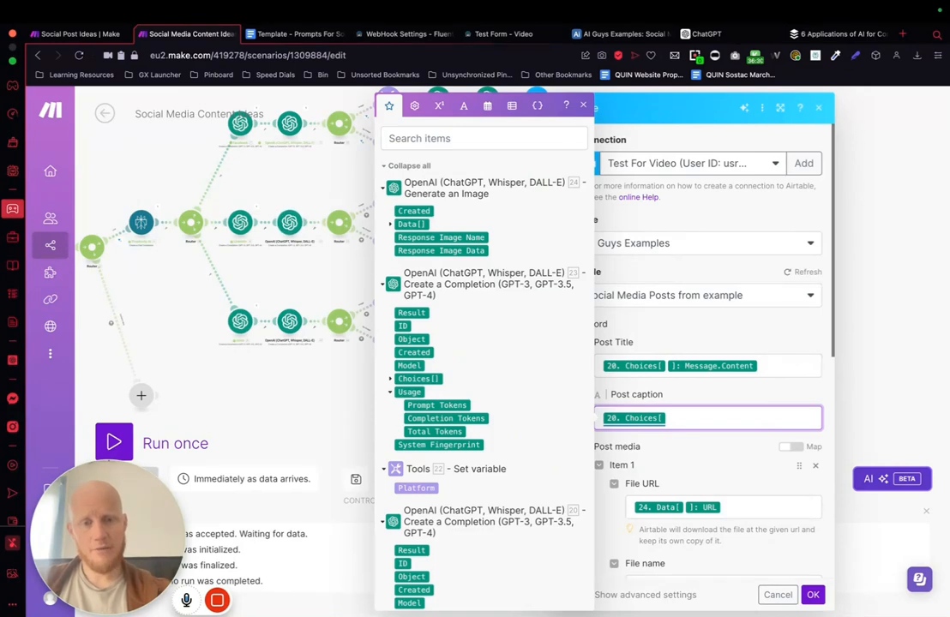
key(BackSpace)
scroll(478, 352, down, 3)
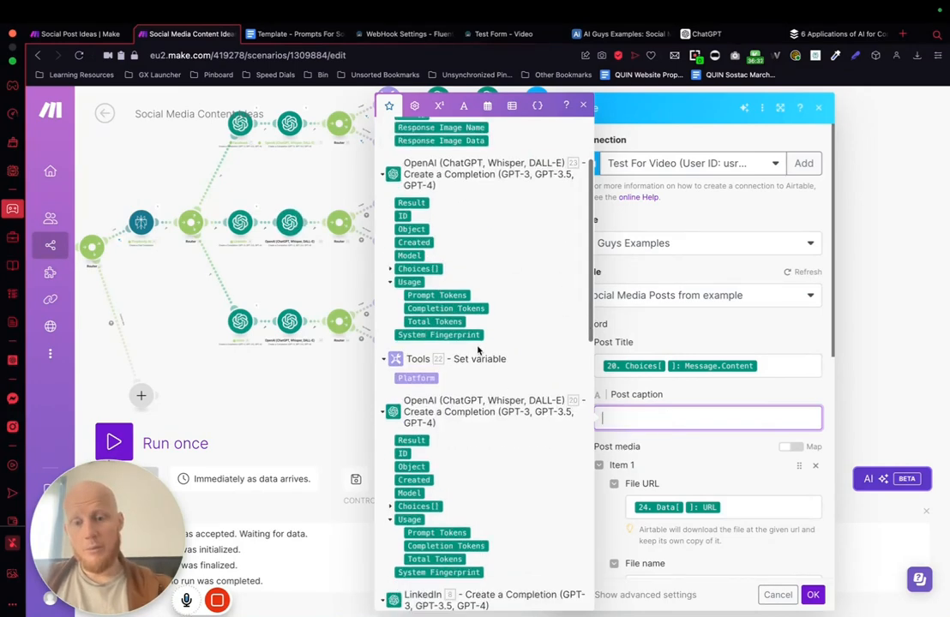
scroll(478, 352, down, 5)
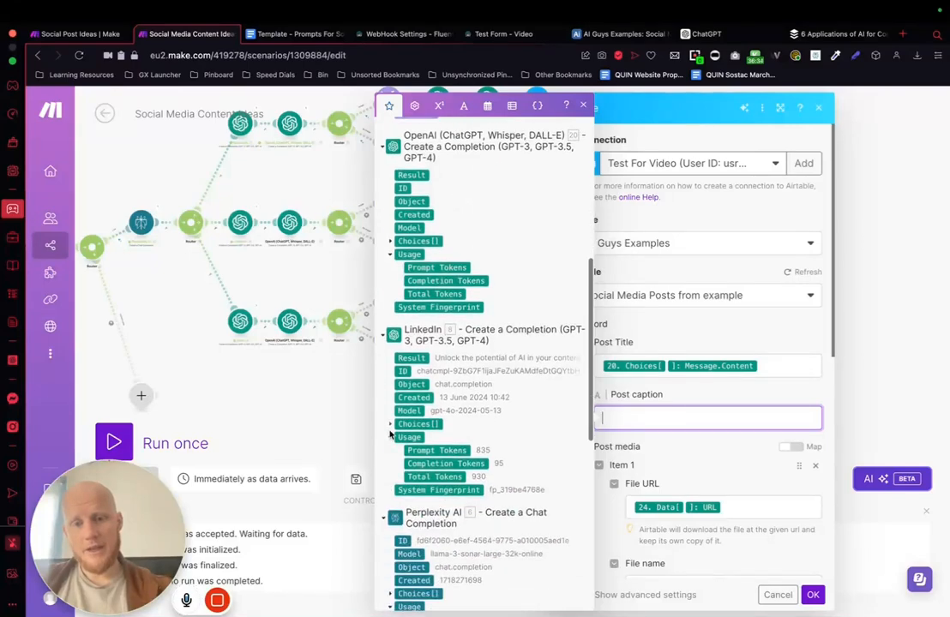
click(391, 424)
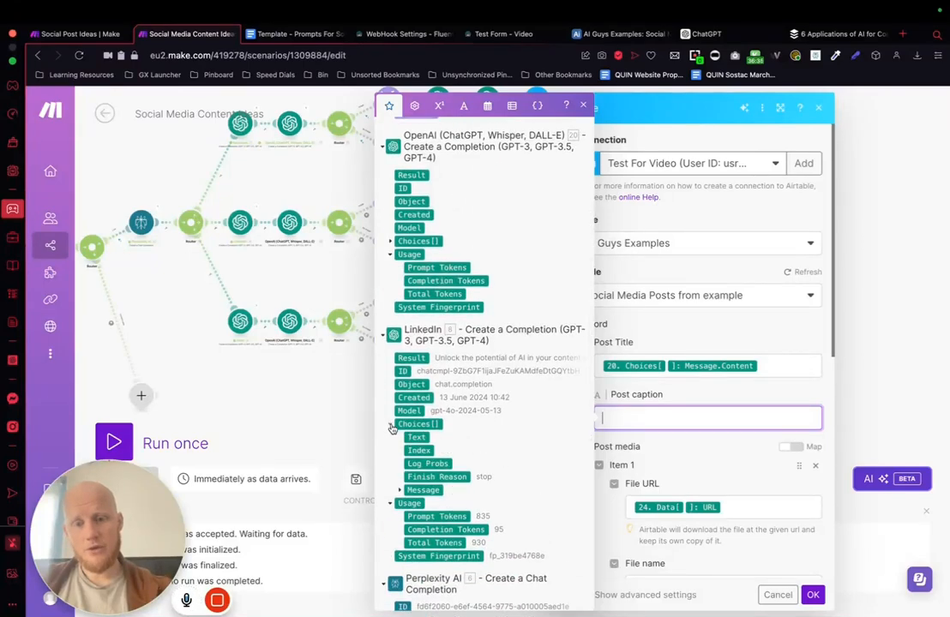
click(399, 491)
click(433, 515)
click(688, 474)
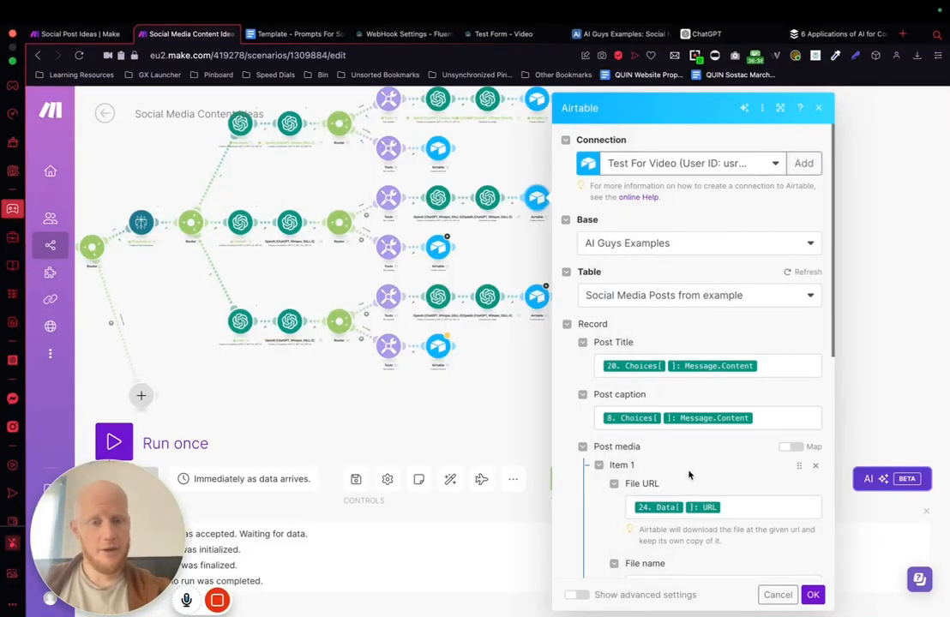
scroll(688, 474, down, 3)
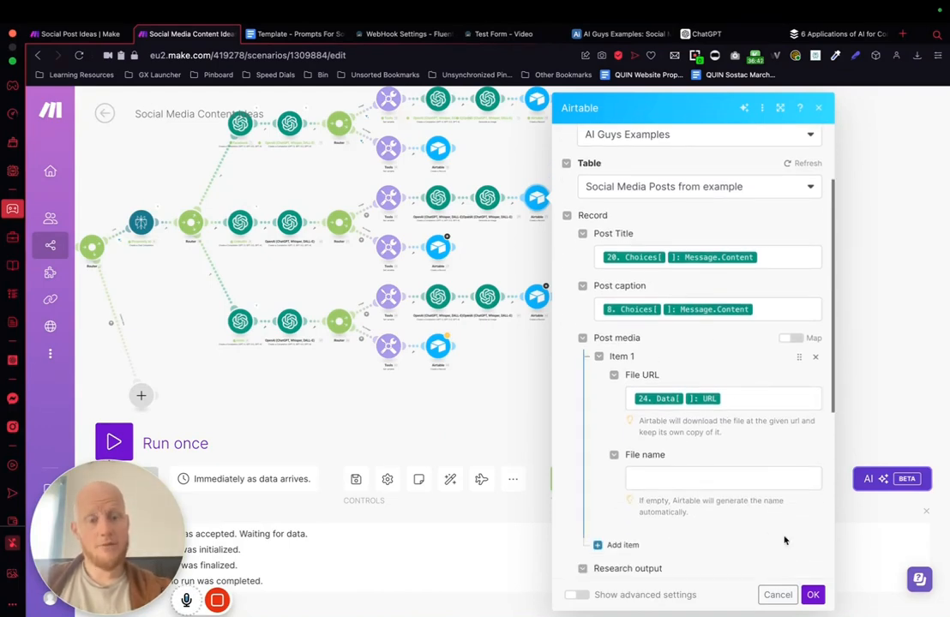
click(812, 594)
Step: Review the field mappings in the Insta image path's Airtable module and save the module
click(537, 297)
scroll(685, 360, down, 5)
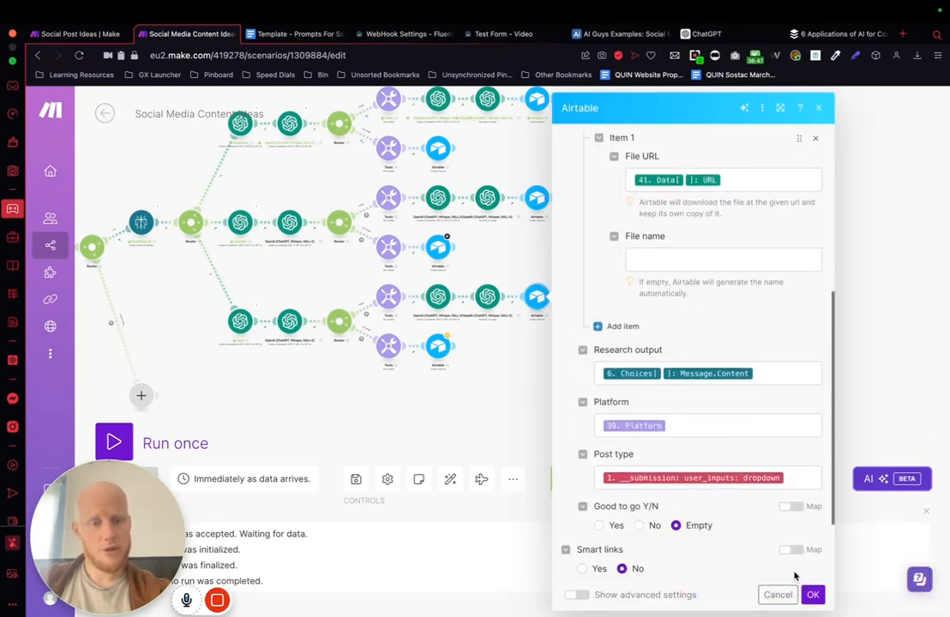
click(812, 594)
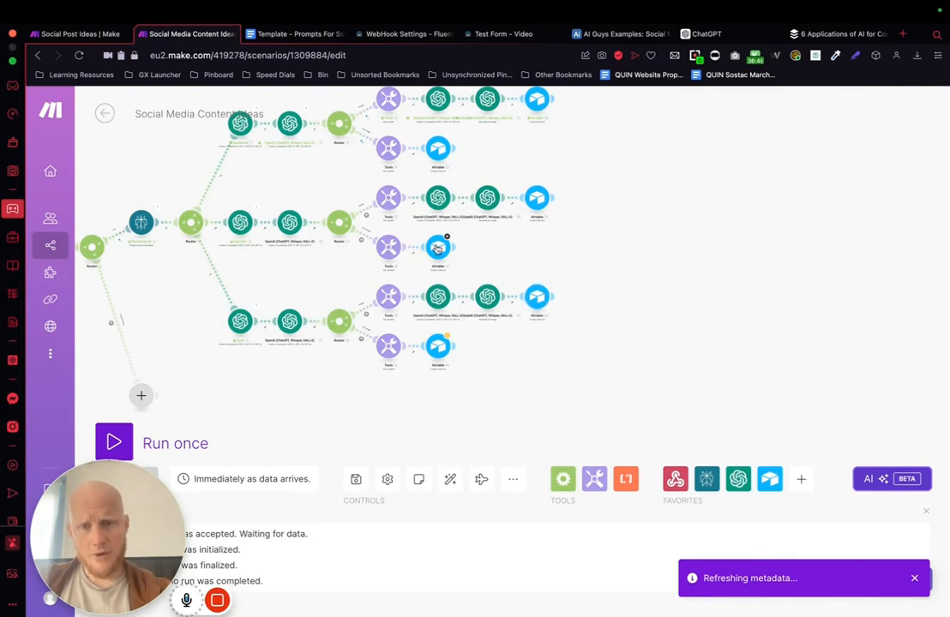
Step: In the LinkedIn no-image path's Airtable module, replace the Post caption mapping with LinkedIn module 8's Choices Message Content and save
click(437, 248)
click(812, 256)
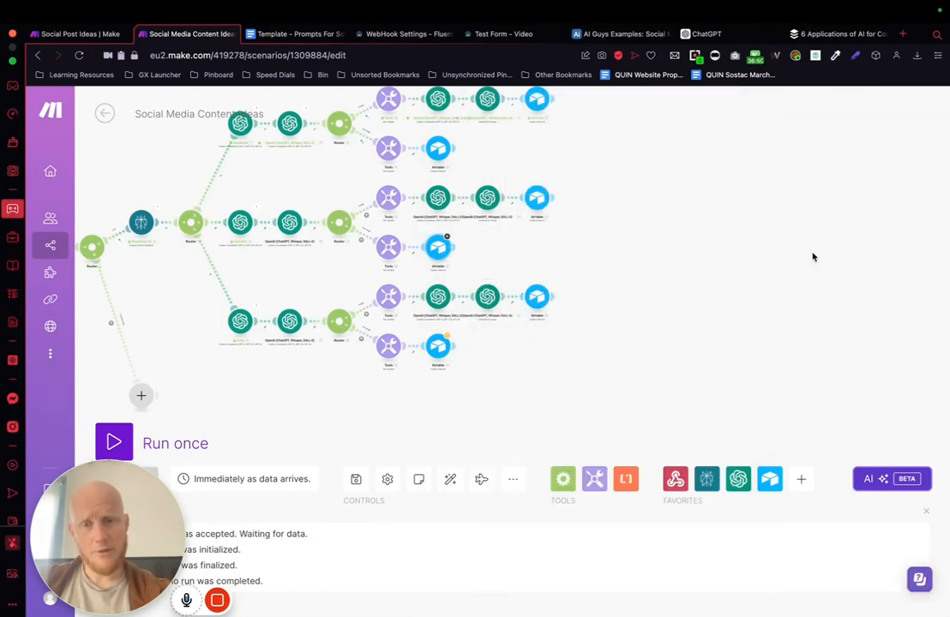
click(447, 242)
scroll(613, 362, down, 3)
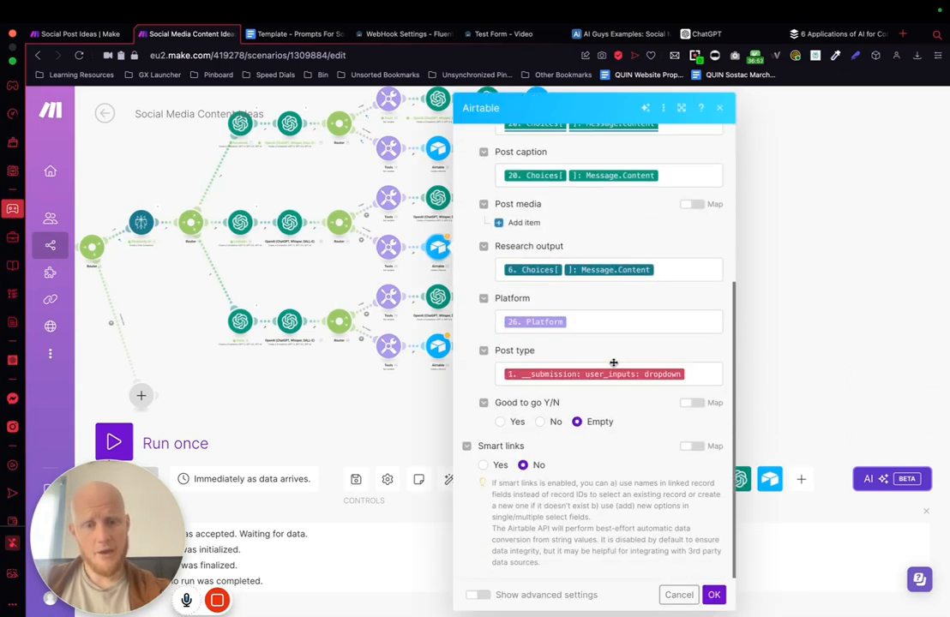
scroll(613, 362, up, 2)
scroll(613, 361, up, 2)
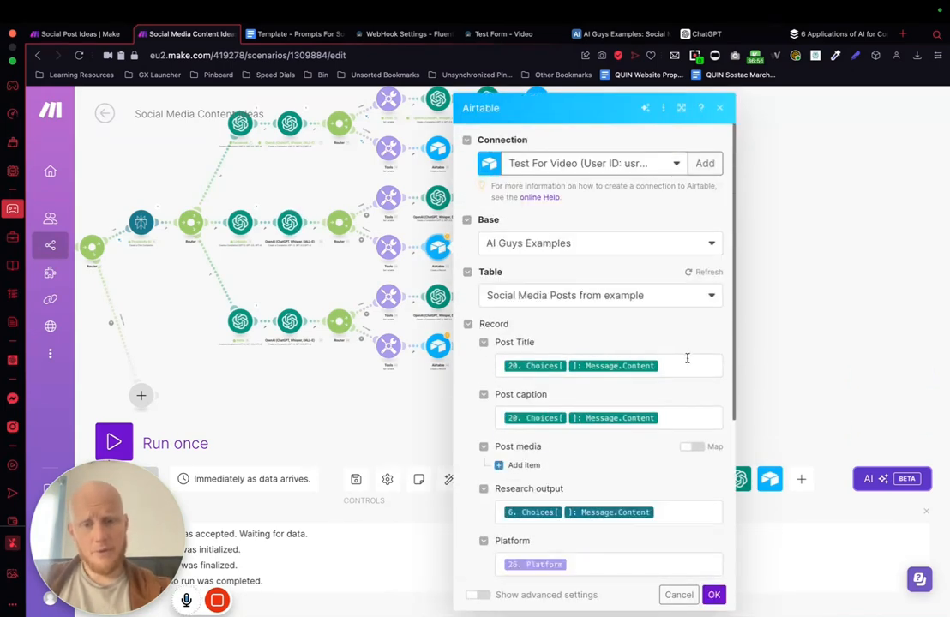
click(679, 421)
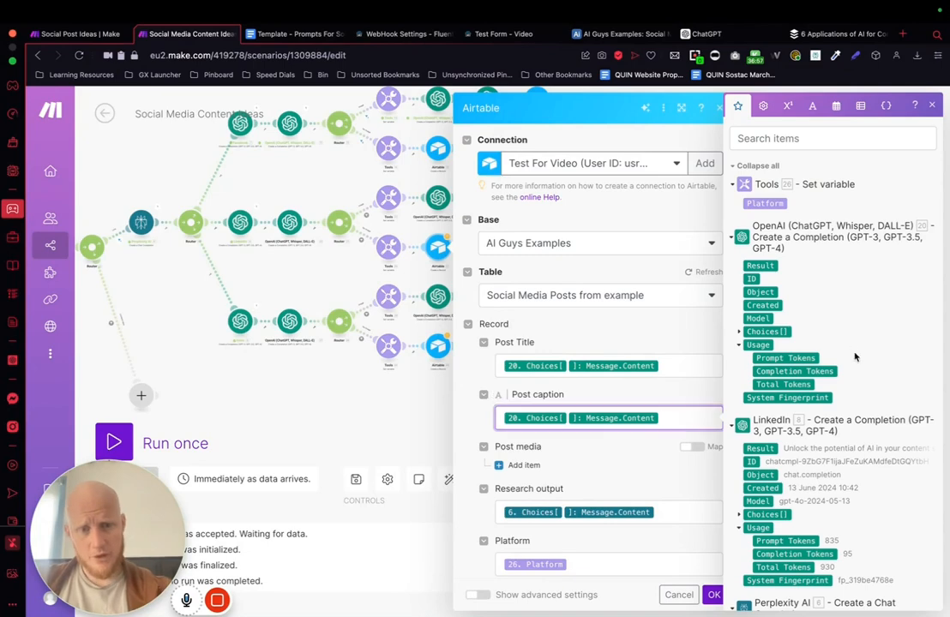
key(BackSpace)
key(BackSpace)
scroll(754, 433, down, 2)
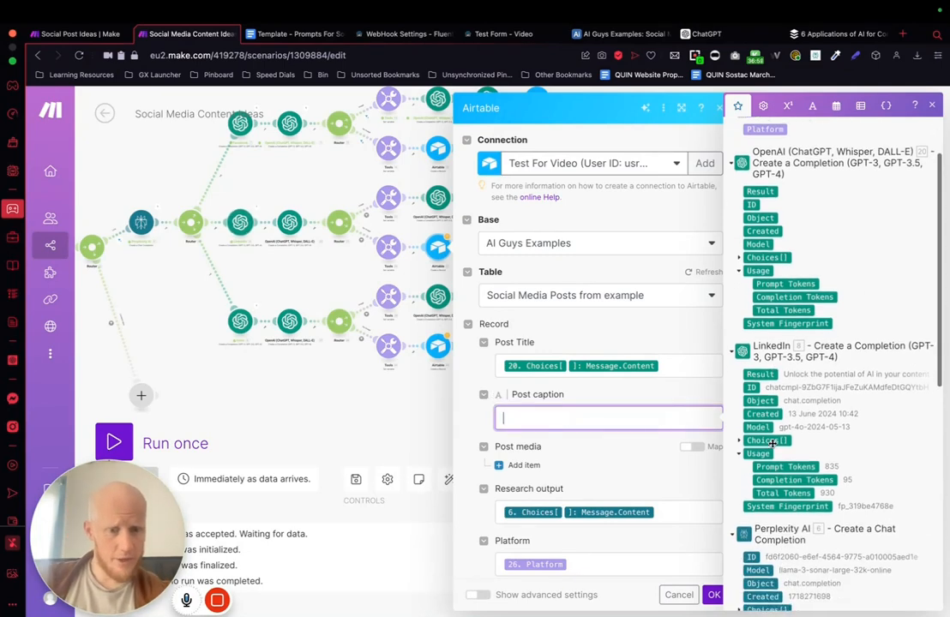
scroll(737, 427, down, 1)
click(738, 424)
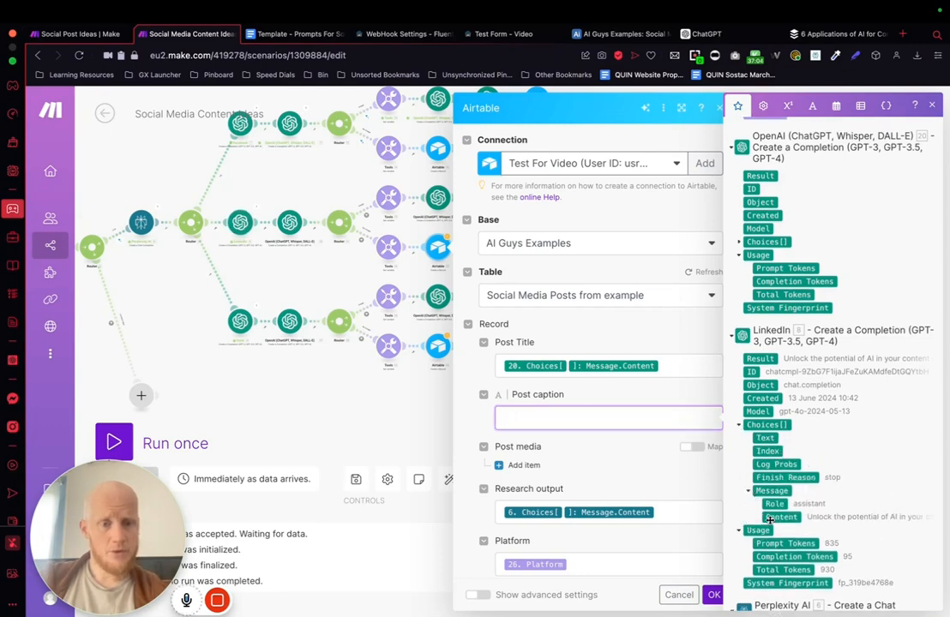
click(776, 516)
click(711, 594)
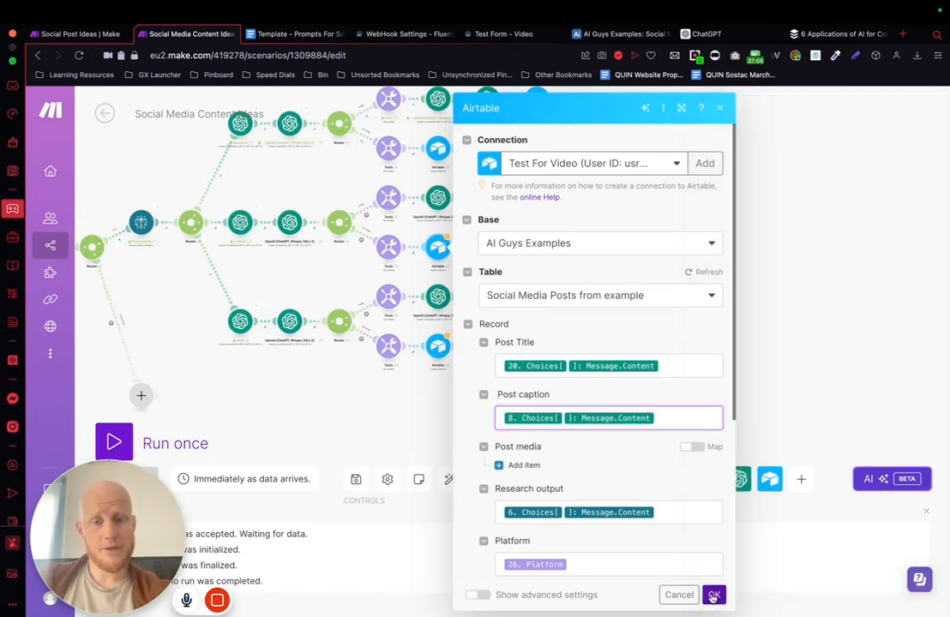
Step: Check the mappings in the LinkedIn branch's Airtable, Dall-E 3 and image-prompt modules without changing them
click(436, 252)
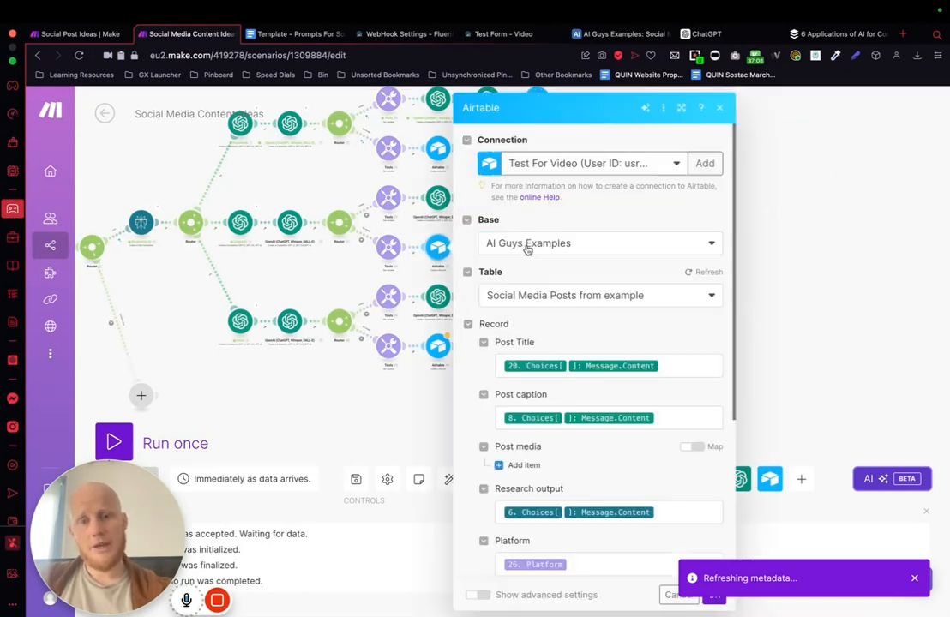
click(843, 272)
click(496, 201)
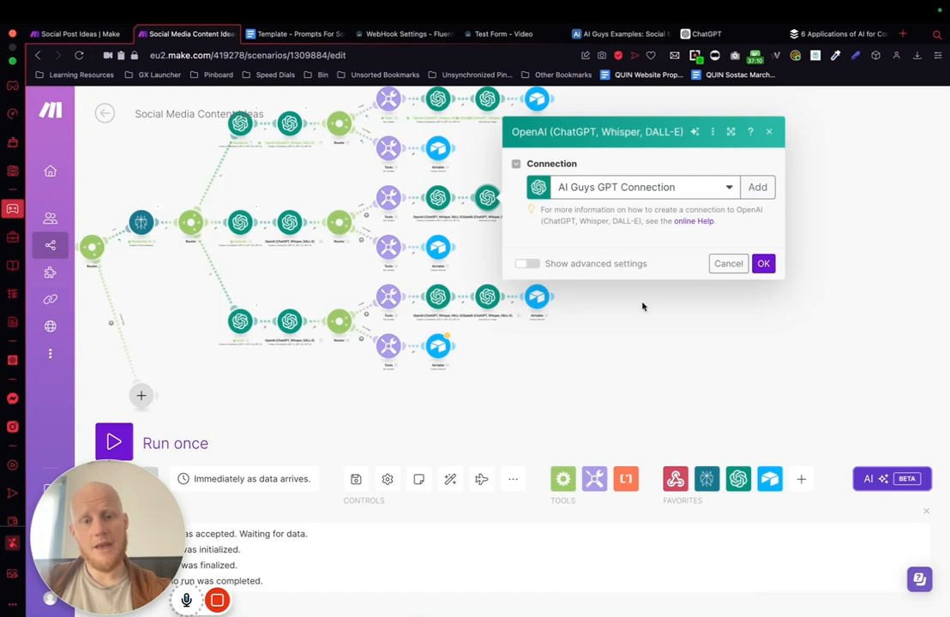
click(854, 265)
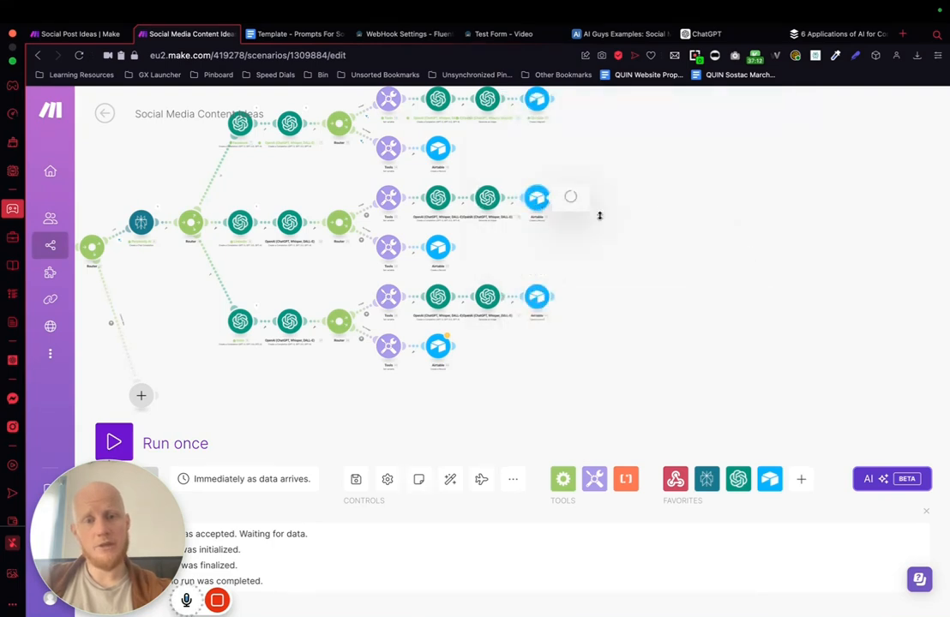
click(537, 198)
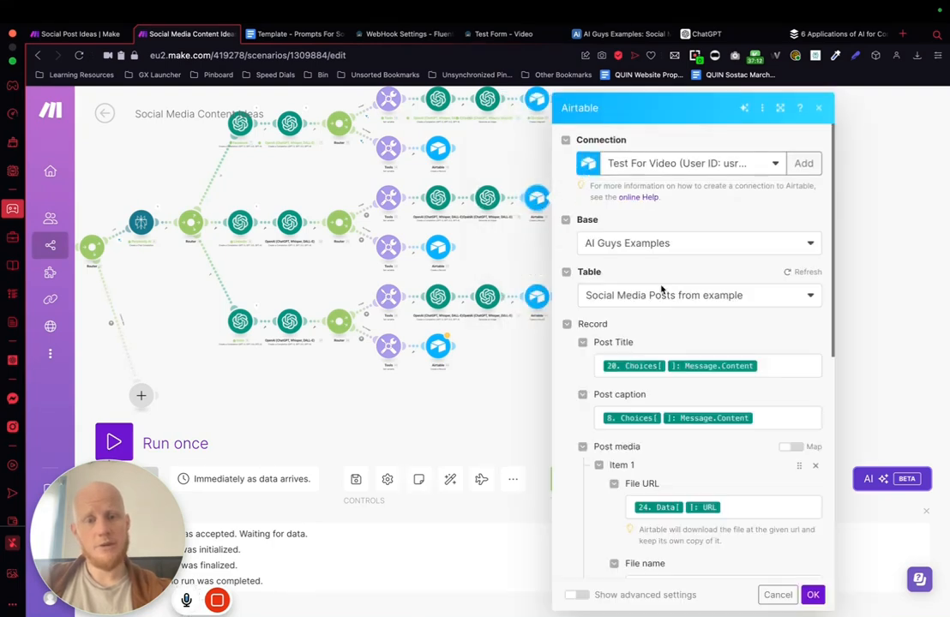
click(496, 385)
click(488, 198)
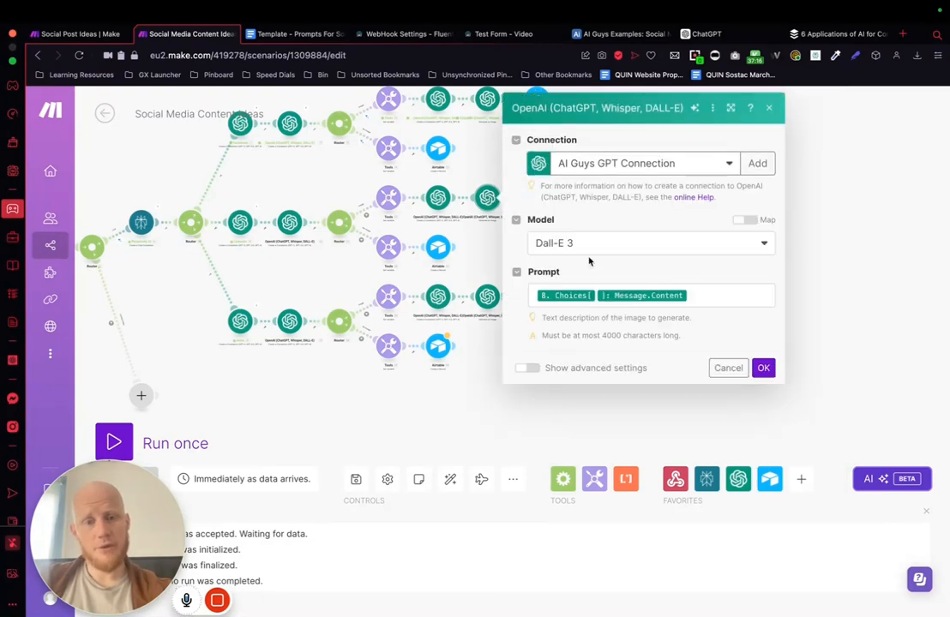
click(461, 418)
click(438, 200)
scroll(541, 413, down, 1)
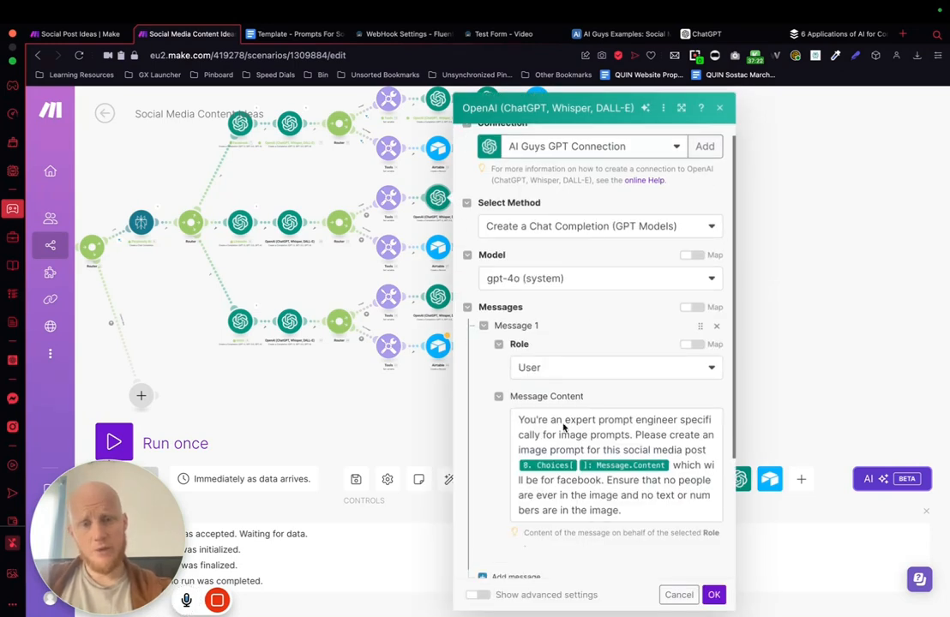
click(827, 241)
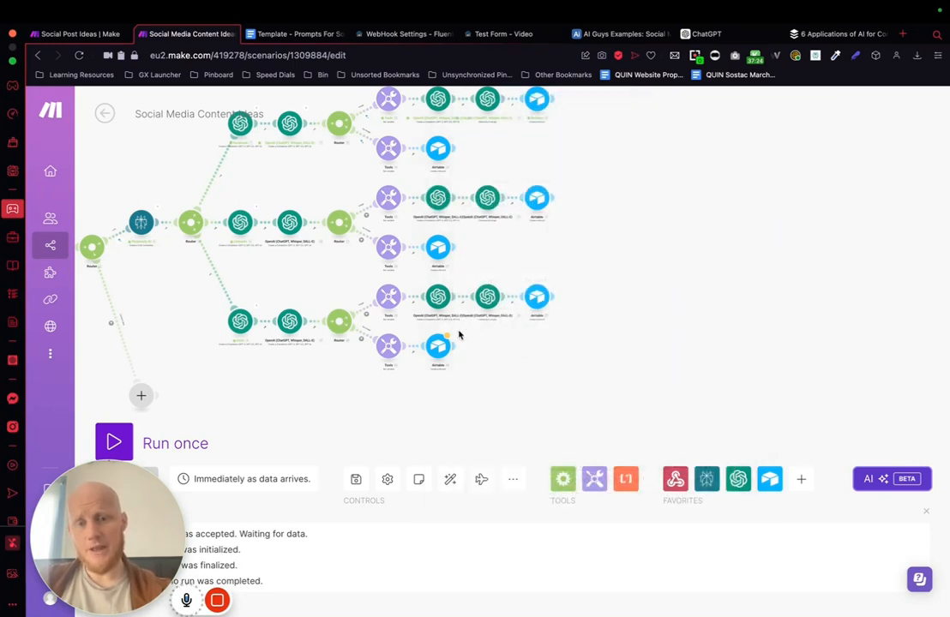
Step: In the Insta no-image path's Airtable module, replace the Post caption mapping with the copied module 9 Choices Message Content and save
click(438, 346)
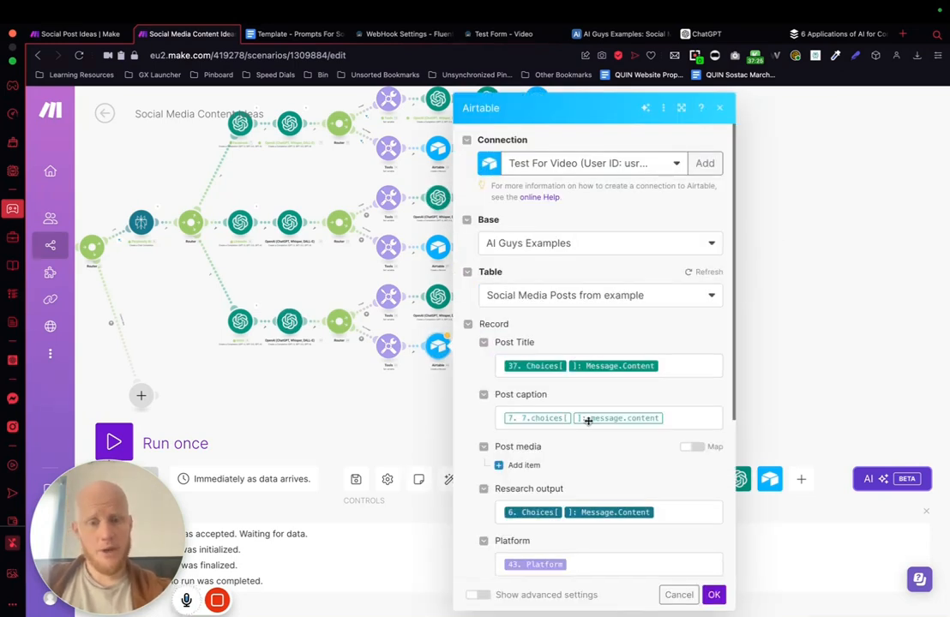
click(668, 417)
key(BackSpace)
key(BackSpace)
key(super+shift+v)
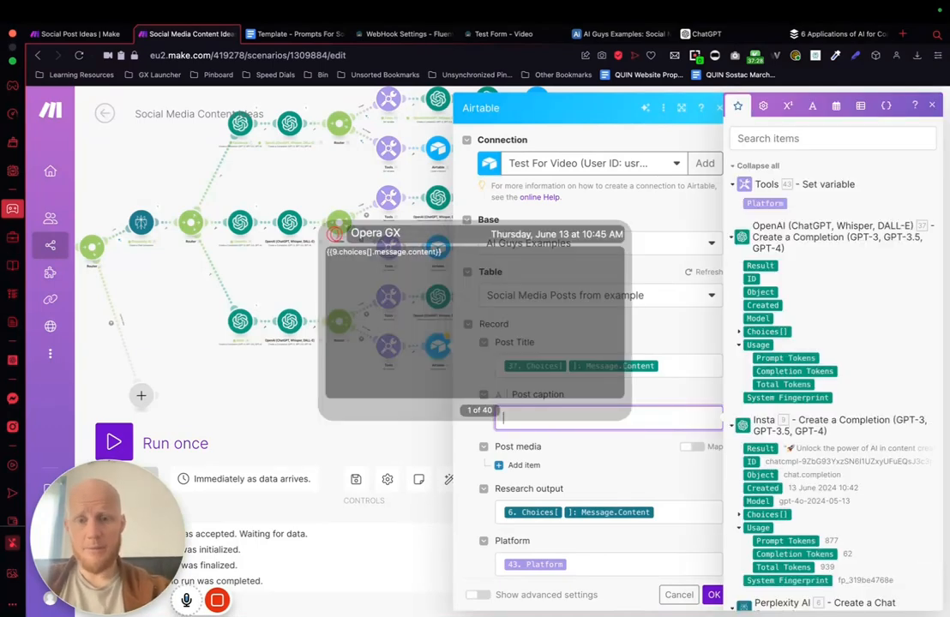
key(Return)
click(623, 480)
scroll(619, 476, down, 2)
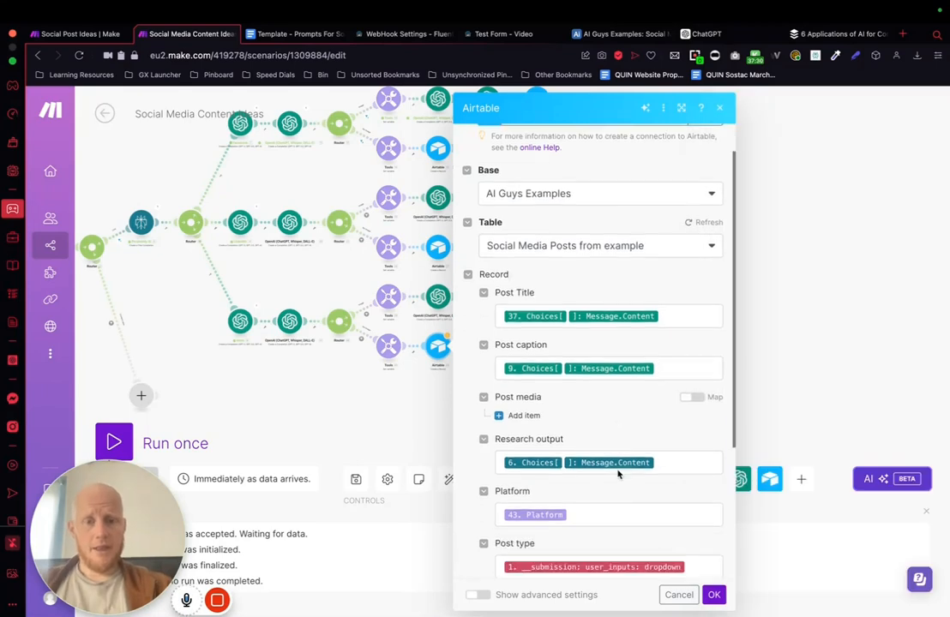
scroll(651, 513, up, 2)
scroll(582, 418, down, 1)
scroll(582, 418, down, 5)
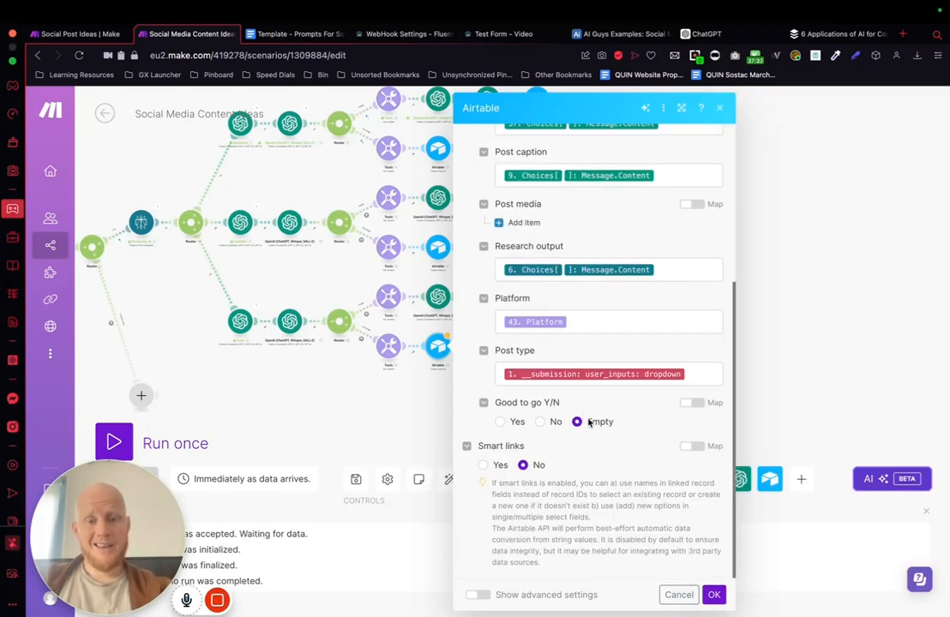
click(714, 594)
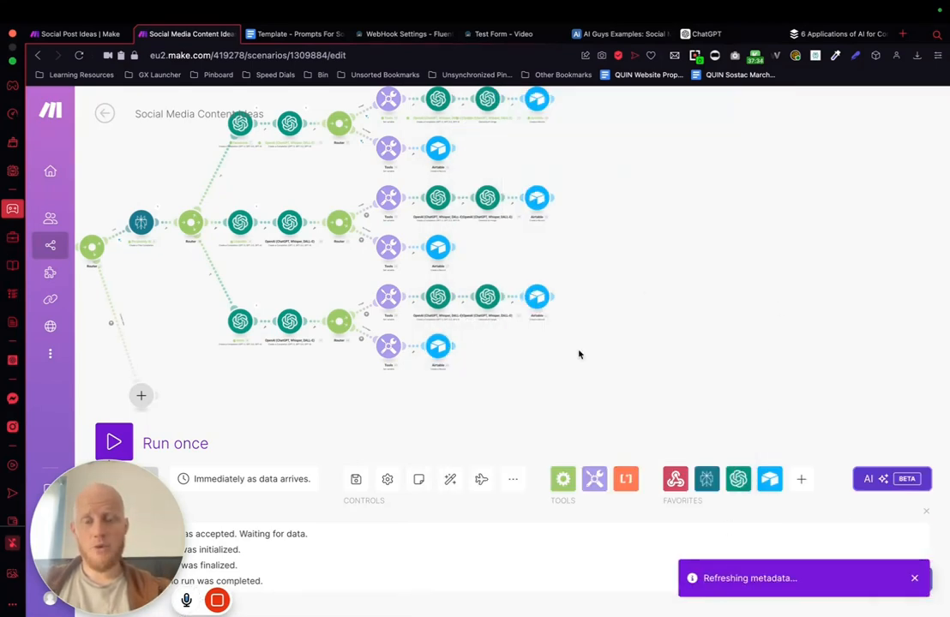
Step: Look over the whole scenario and auto-align its modules
drag(579, 354, 710, 354)
scroll(710, 354, up, 3)
scroll(709, 354, down, 5)
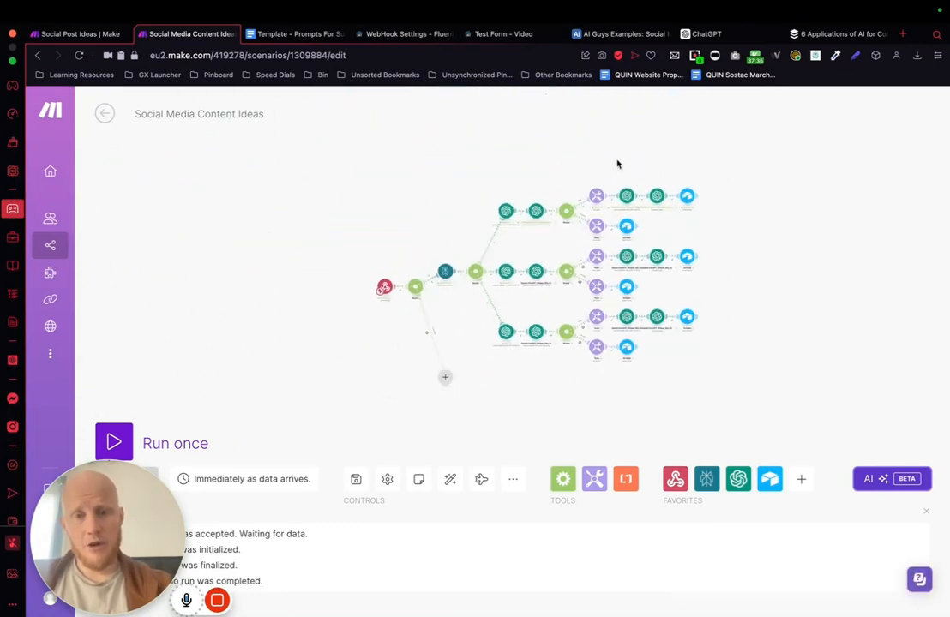
scroll(517, 233, up, 5)
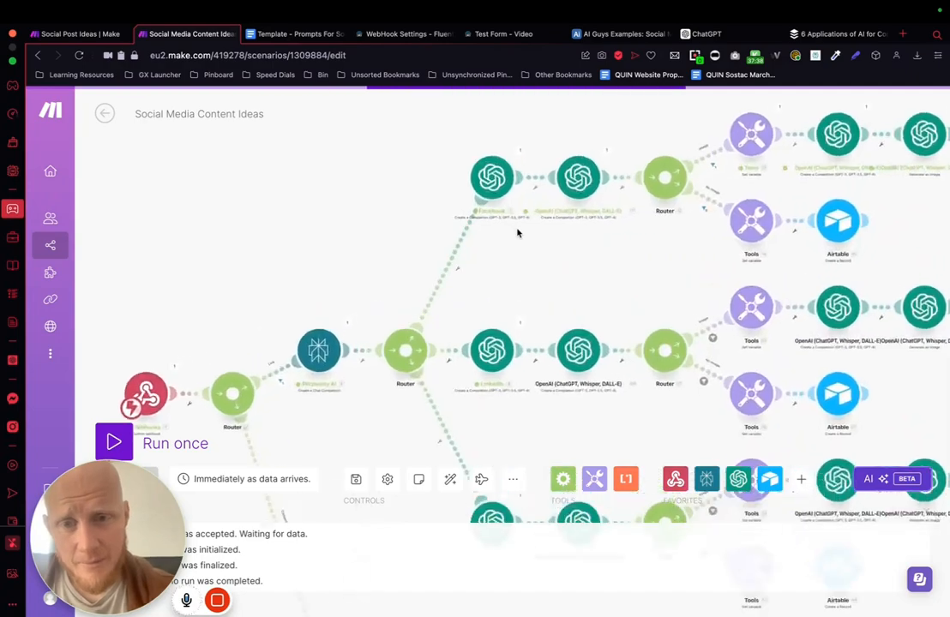
scroll(517, 233, up, 3)
drag(505, 269, 505, 134)
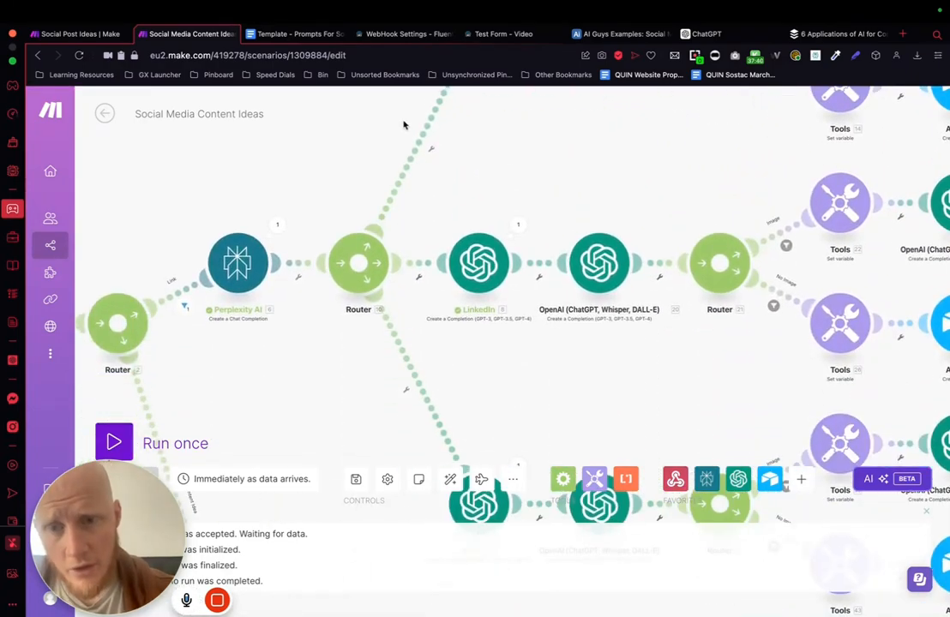
click(450, 479)
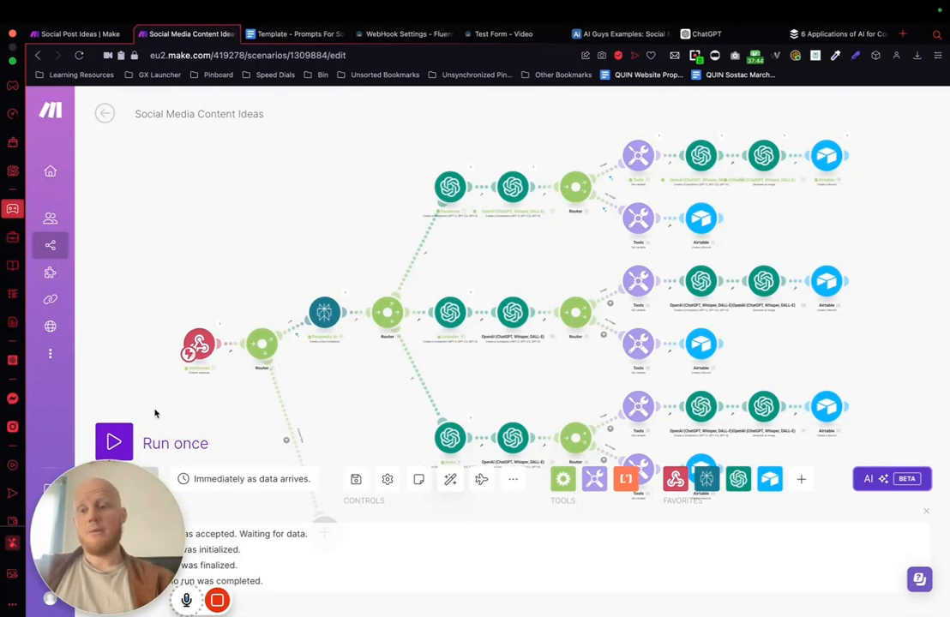
Step: Run the scenario once using the existing data in the webhook queue
click(114, 443)
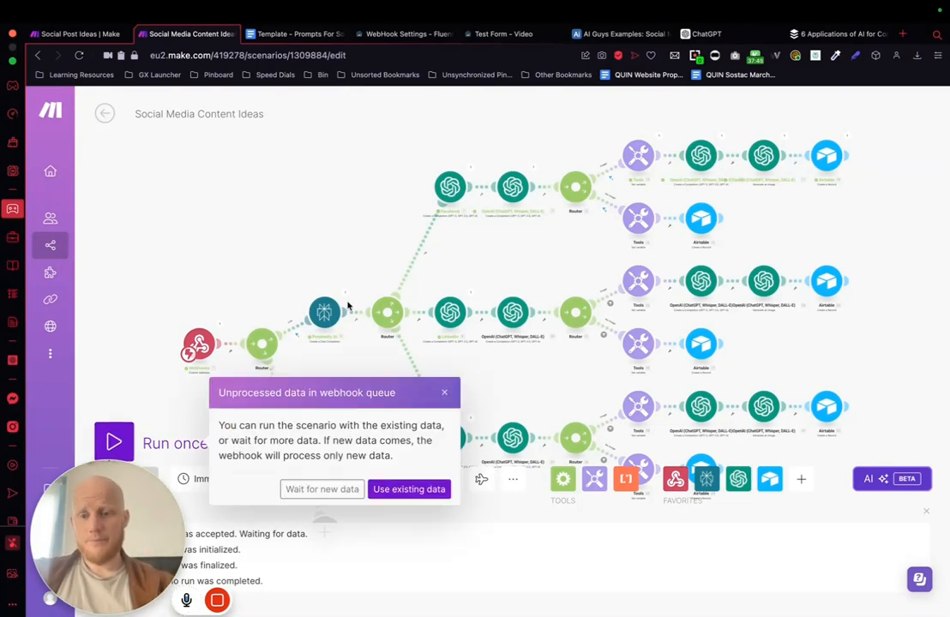
click(410, 490)
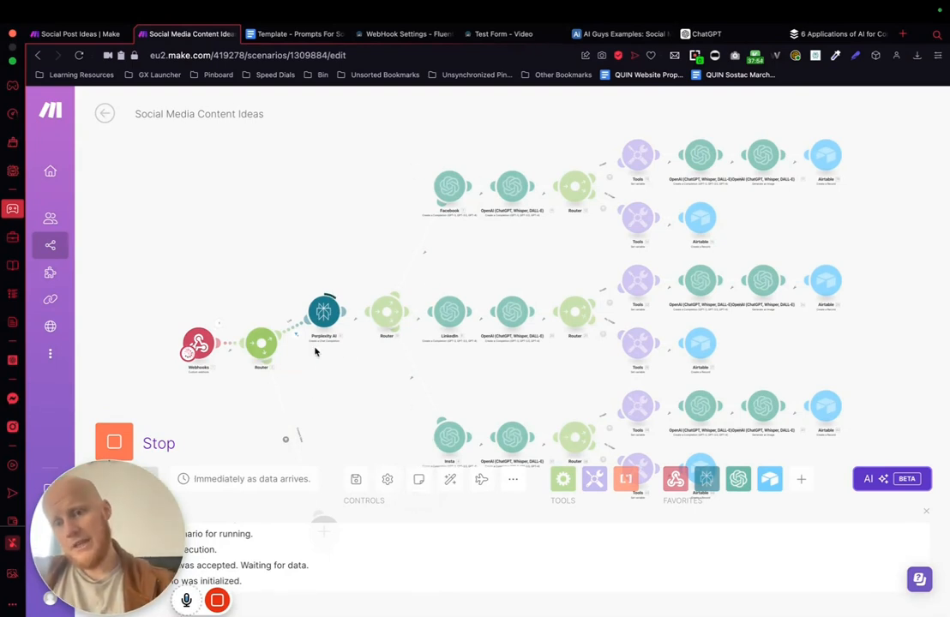
mouse_move(217, 600)
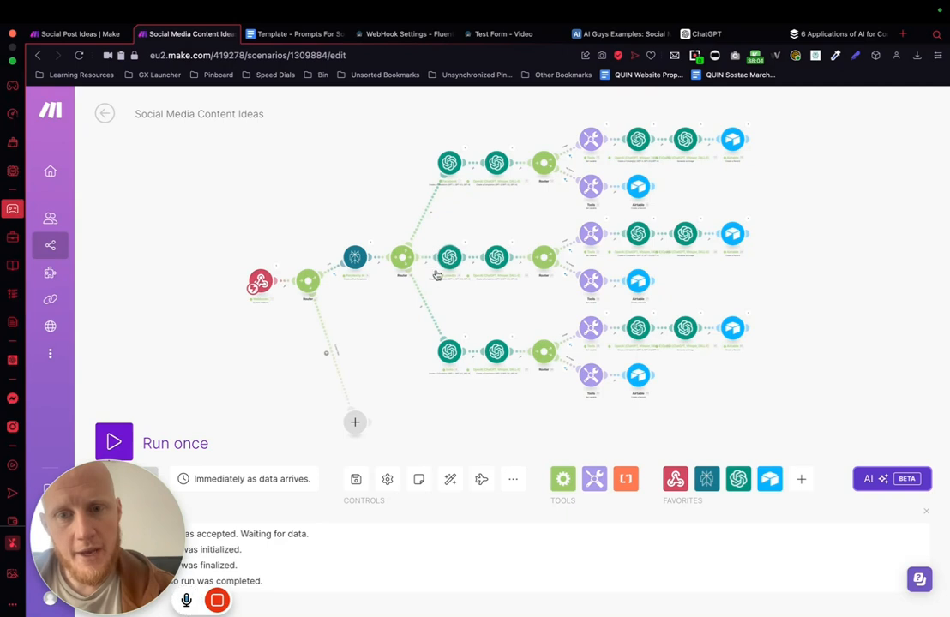
Step: Check the run output of the caption-writing OpenAI modules in the Facebook, LinkedIn and Insta branches
click(463, 154)
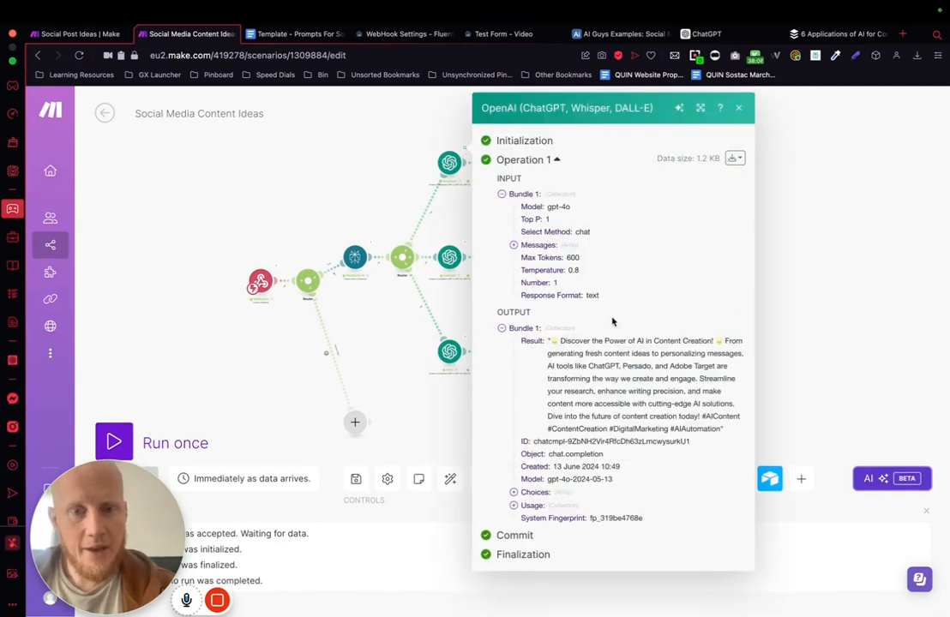
click(800, 343)
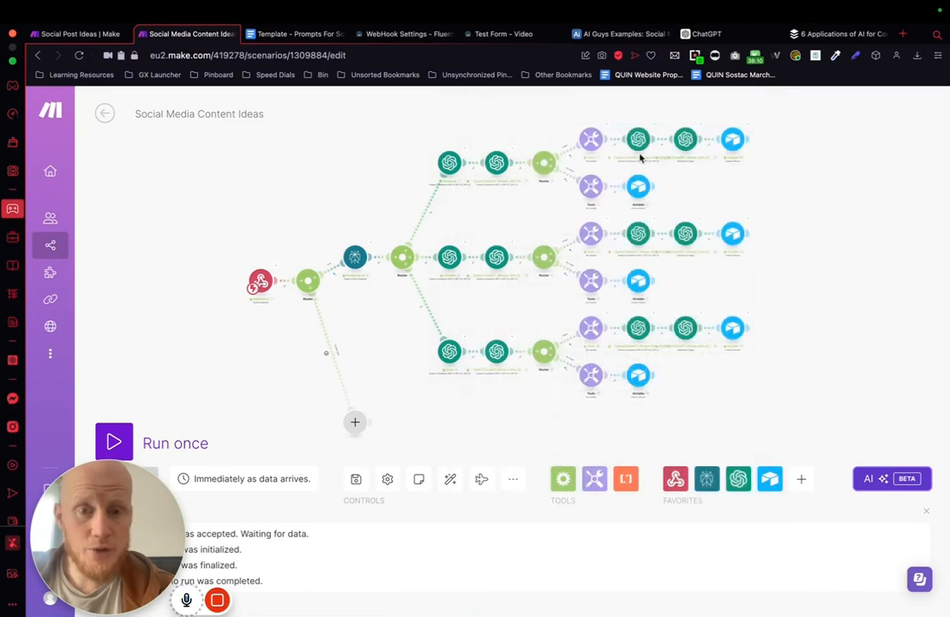
click(465, 249)
click(843, 290)
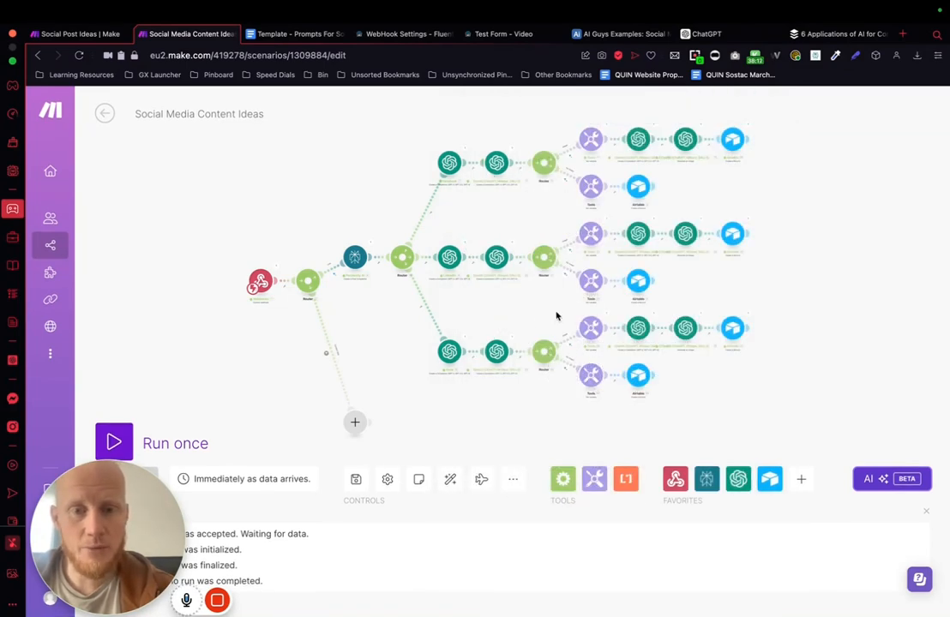
click(467, 338)
click(799, 323)
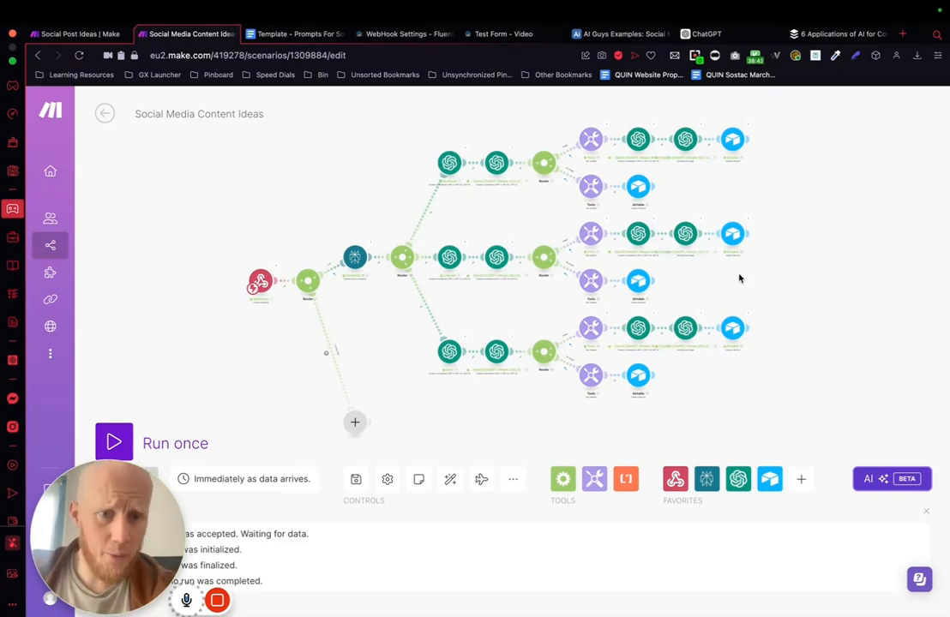
Step: Review the generated records in Airtable's Social Media Posts from example table, reading the second record's caption, media, research output and platform fields
click(617, 36)
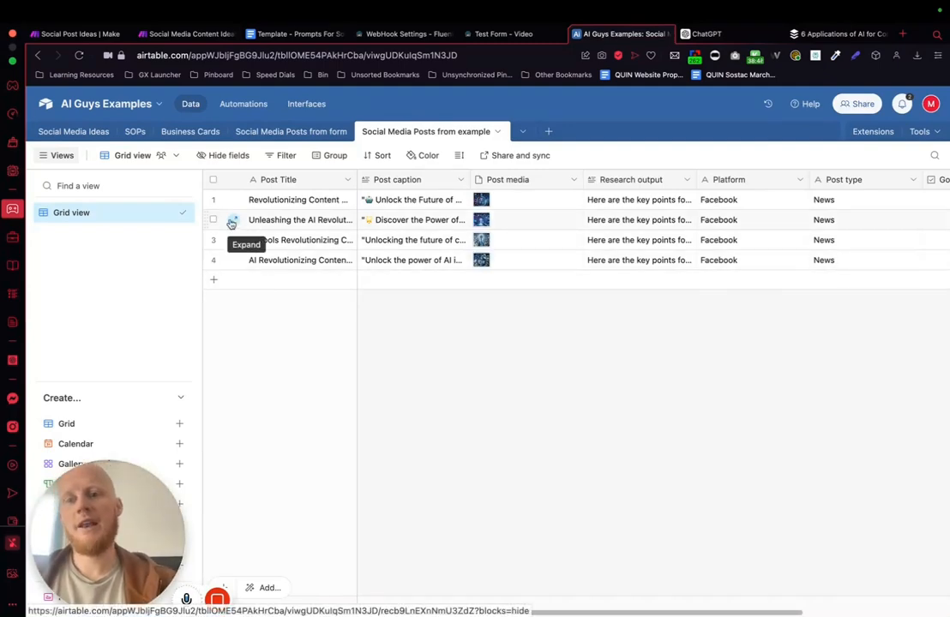
click(231, 222)
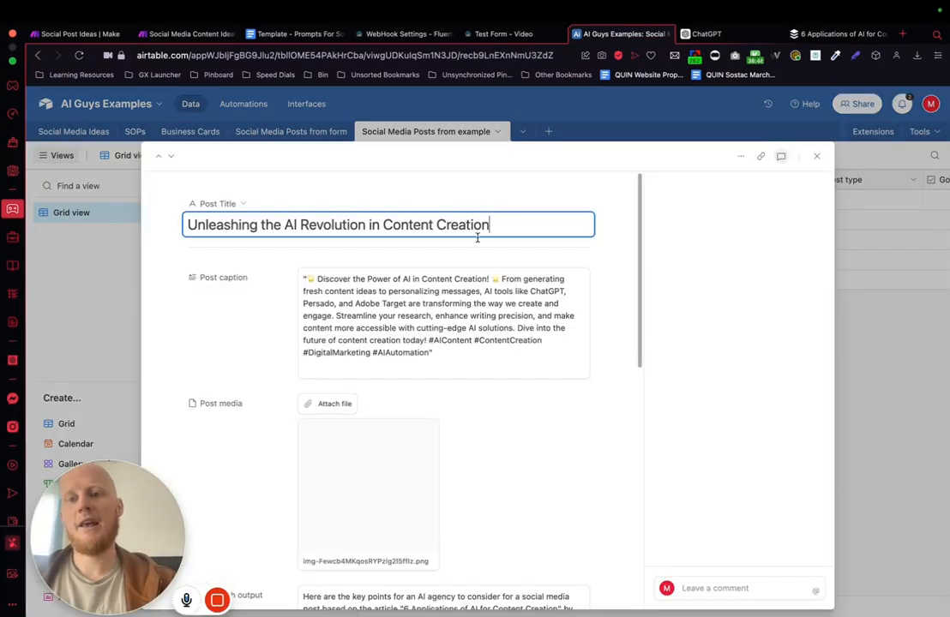
scroll(454, 398, down, 10)
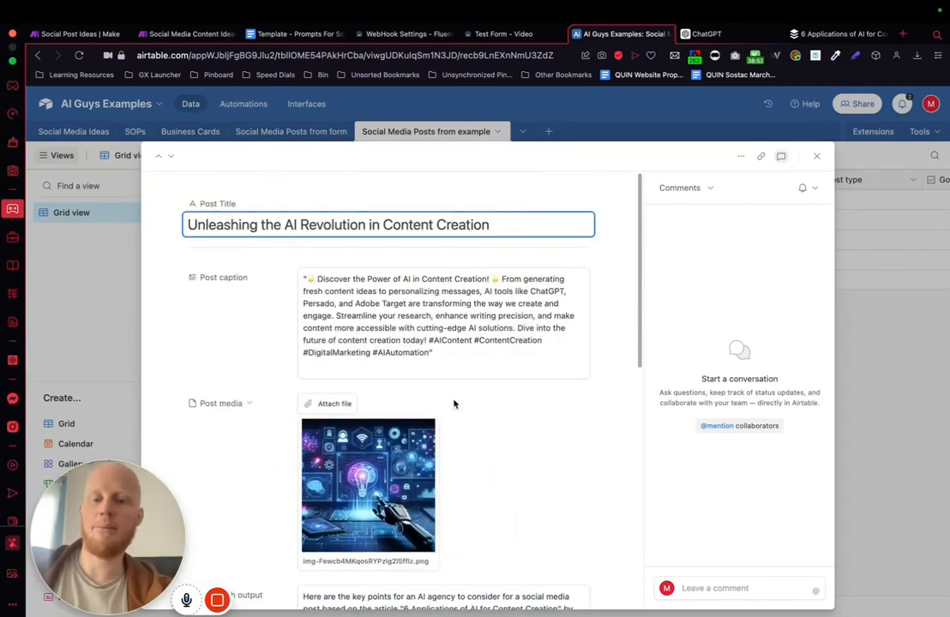
scroll(510, 422, down, 2)
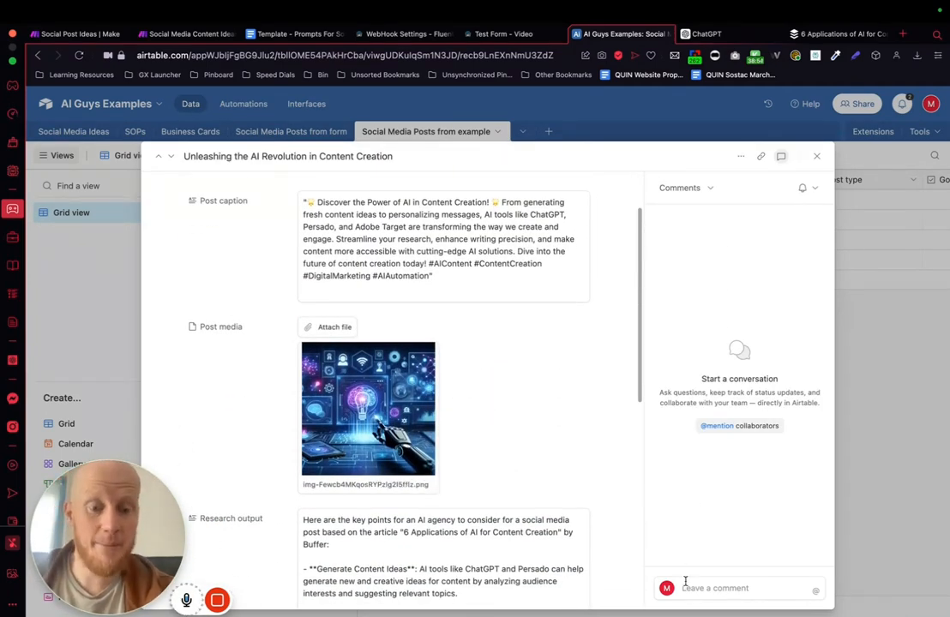
scroll(598, 413, down, 3)
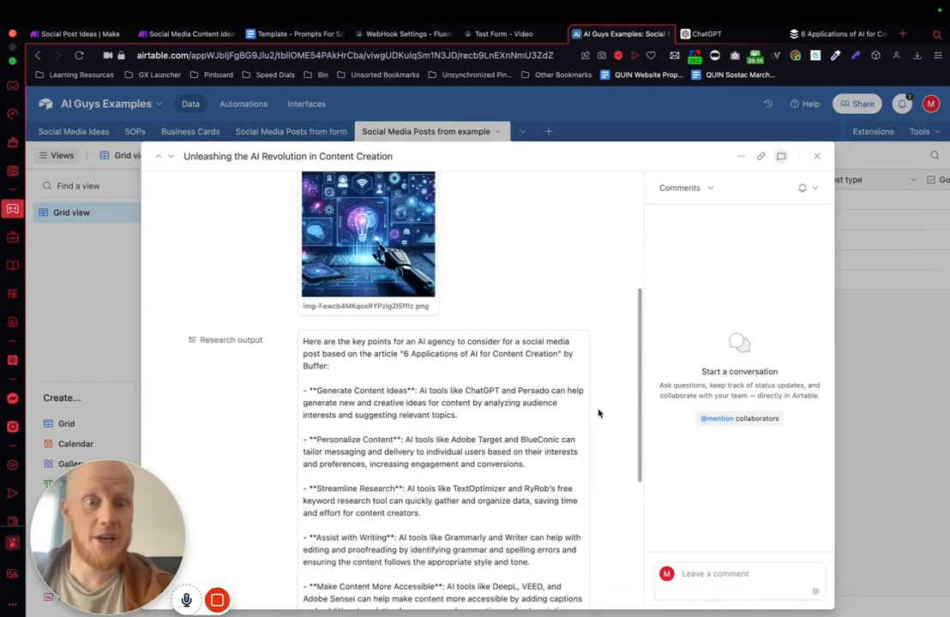
scroll(598, 413, down, 5)
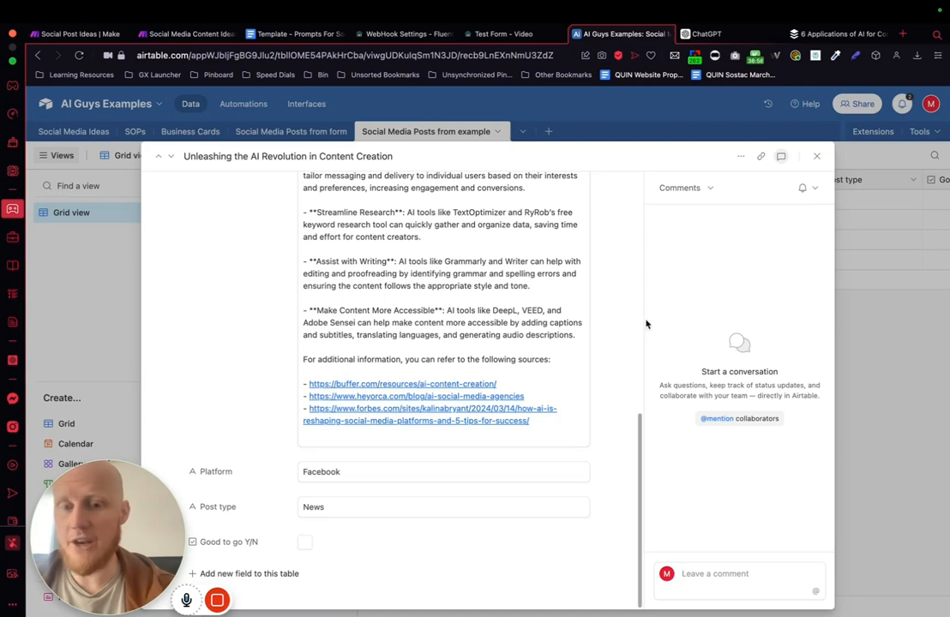
click(893, 360)
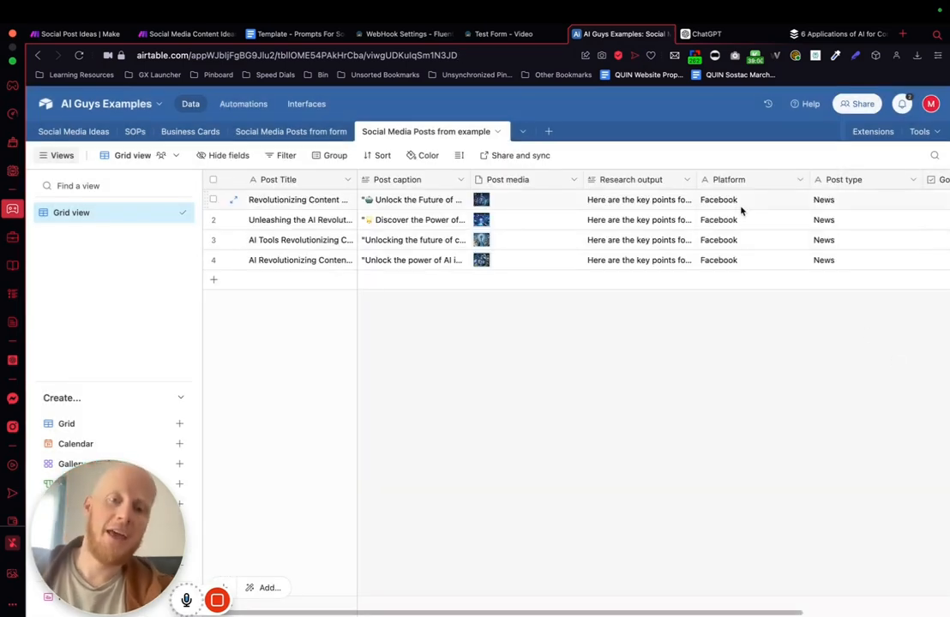
scroll(743, 211, right, 2)
scroll(743, 210, left, 3)
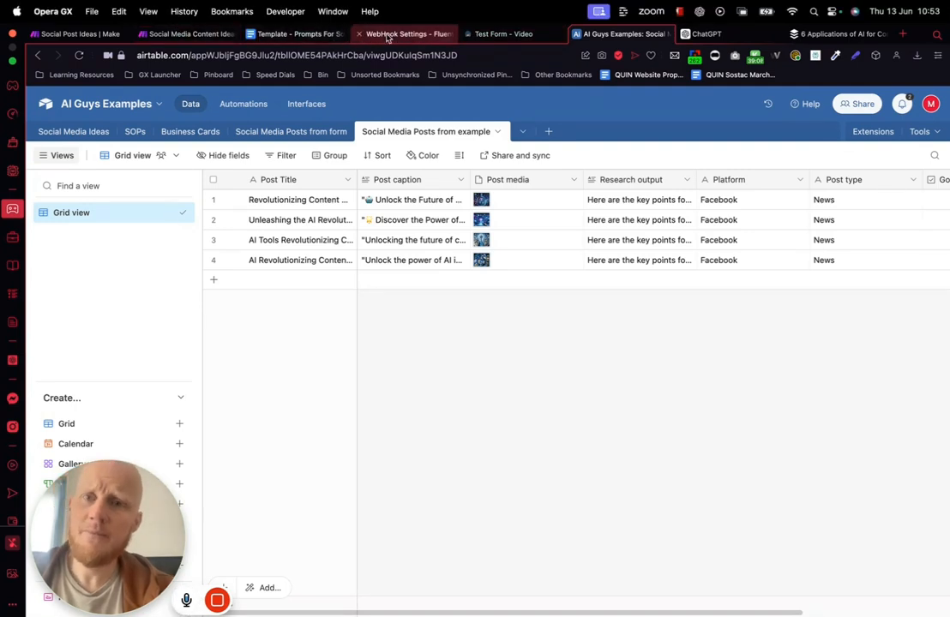
Step: In the Make scenario, duplicate the Perplexity AI module with its router and all three platform branches, and place the copy below the original
click(191, 34)
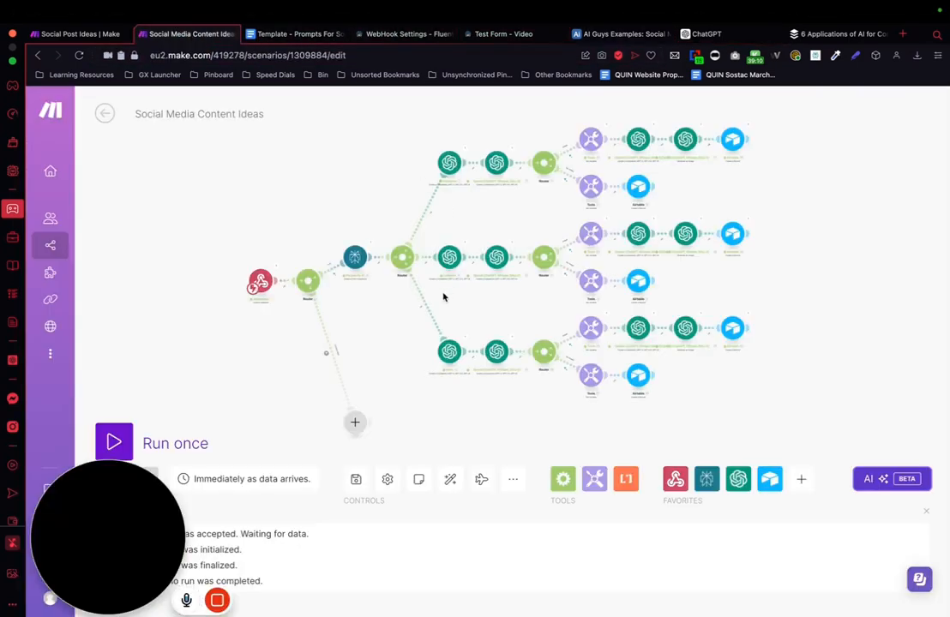
drag(386, 328, 341, 233)
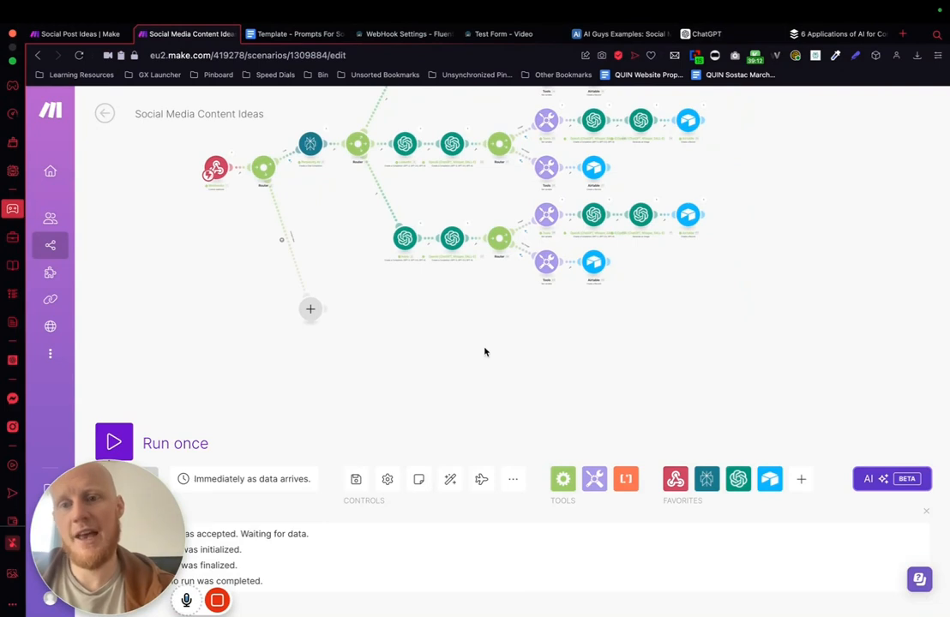
scroll(484, 352, up, 3)
scroll(484, 351, down, 1)
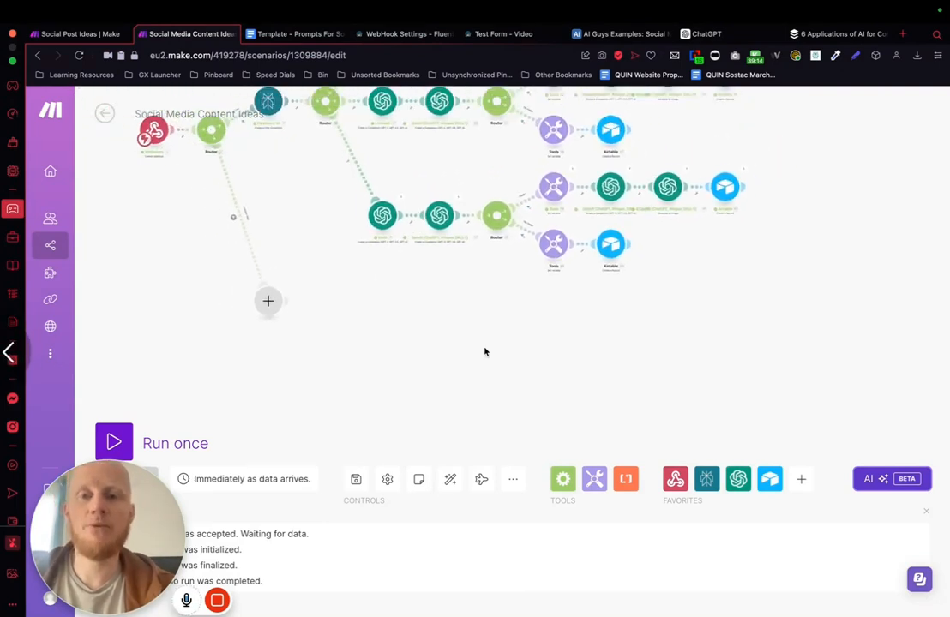
scroll(485, 352, down, 4)
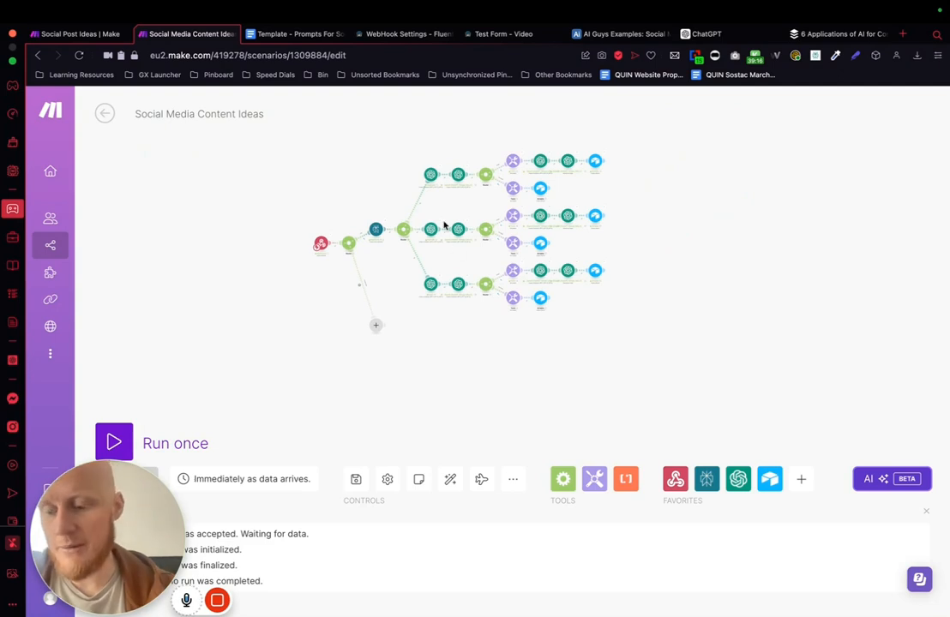
drag(364, 137, 690, 315)
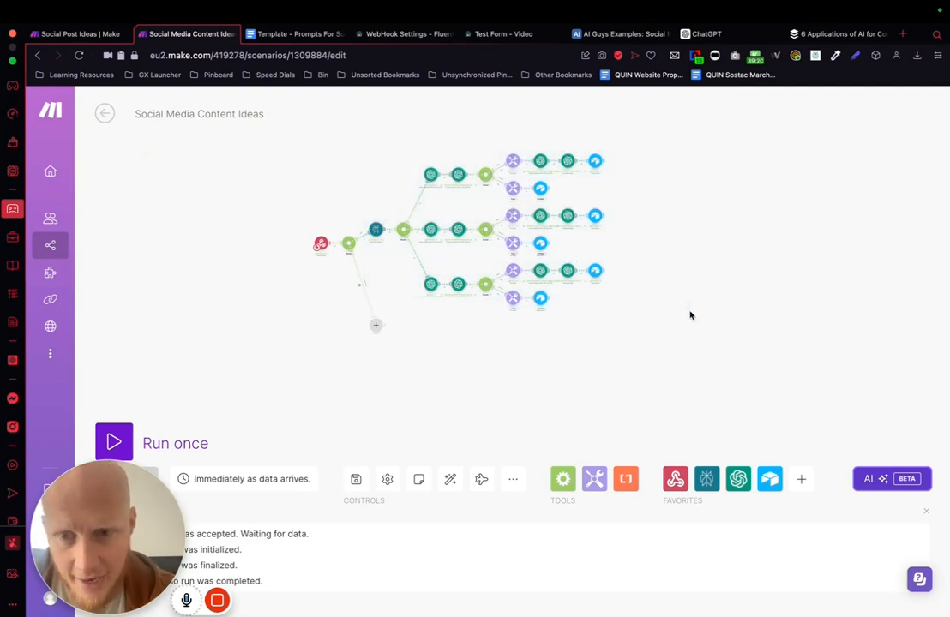
key(super+v)
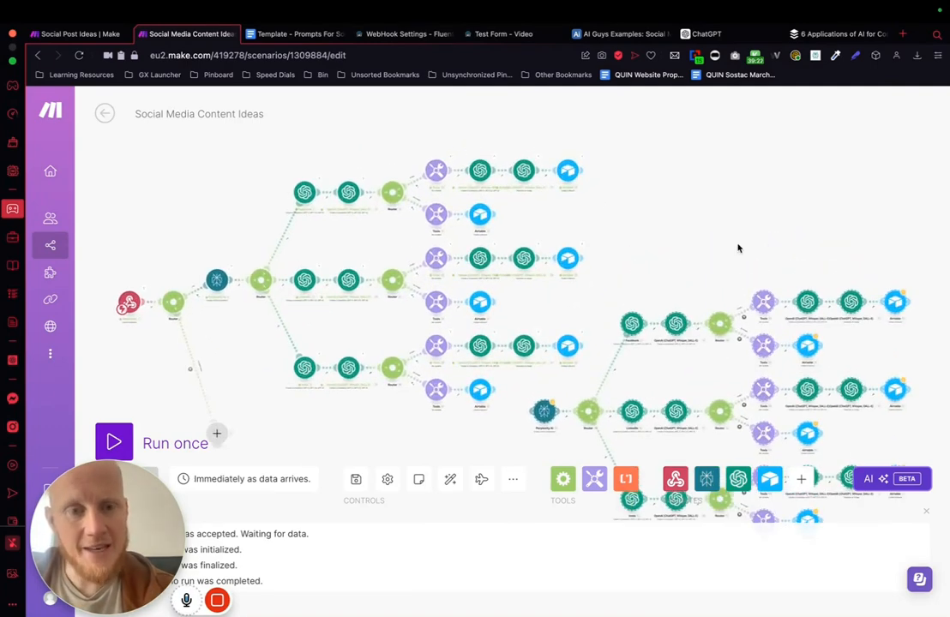
scroll(738, 249, down, 5)
drag(693, 315, 544, 374)
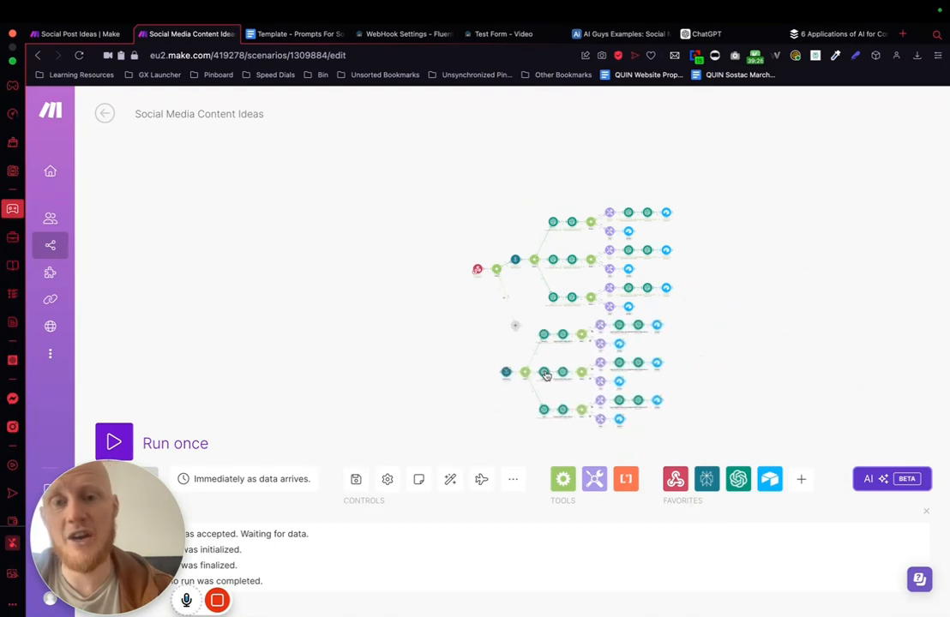
Step: Delete the empty placeholder module attached to the router that follows the webhook
right_click(515, 328)
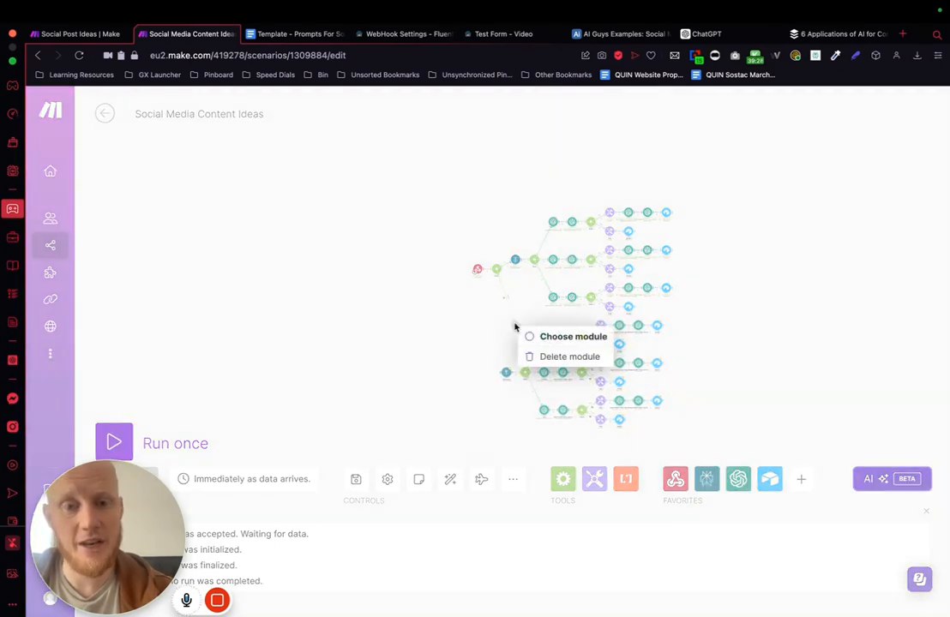
click(549, 355)
mouse_move(500, 273)
mouse_down()
mouse_move(494, 360)
mouse_move(500, 272)
mouse_up()
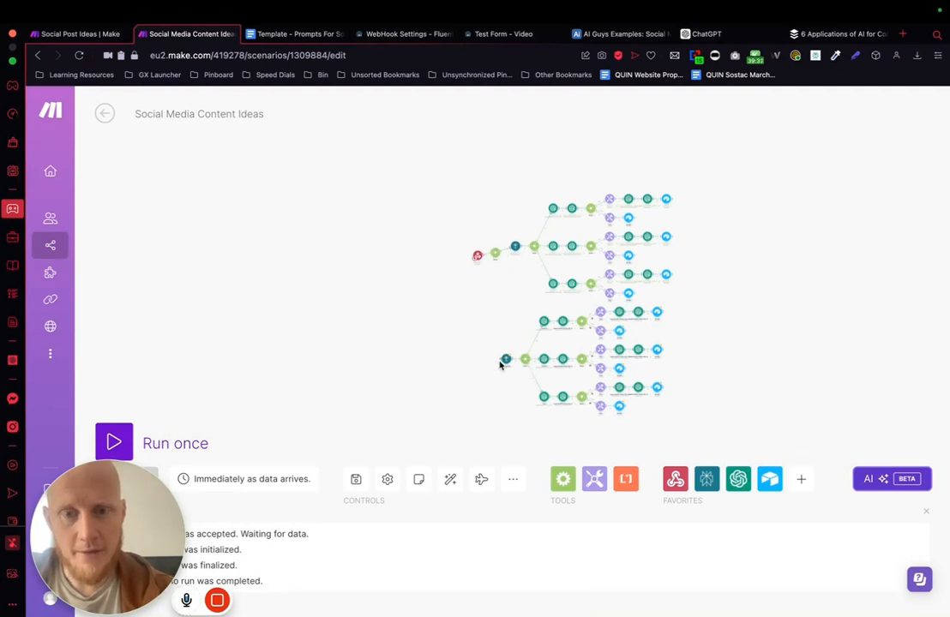
Step: Connect the router after the webhook to the copied Perplexity AI module and auto-align the scenario
scroll(503, 363, up, 5)
scroll(502, 362, up, 1)
drag(517, 267, 499, 326)
drag(471, 413, 456, 99)
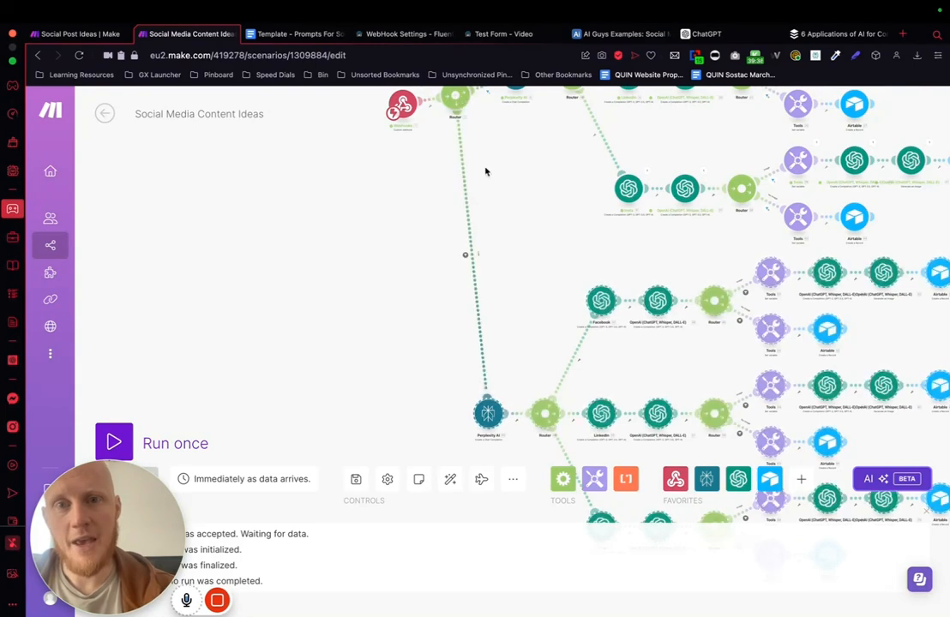
click(457, 483)
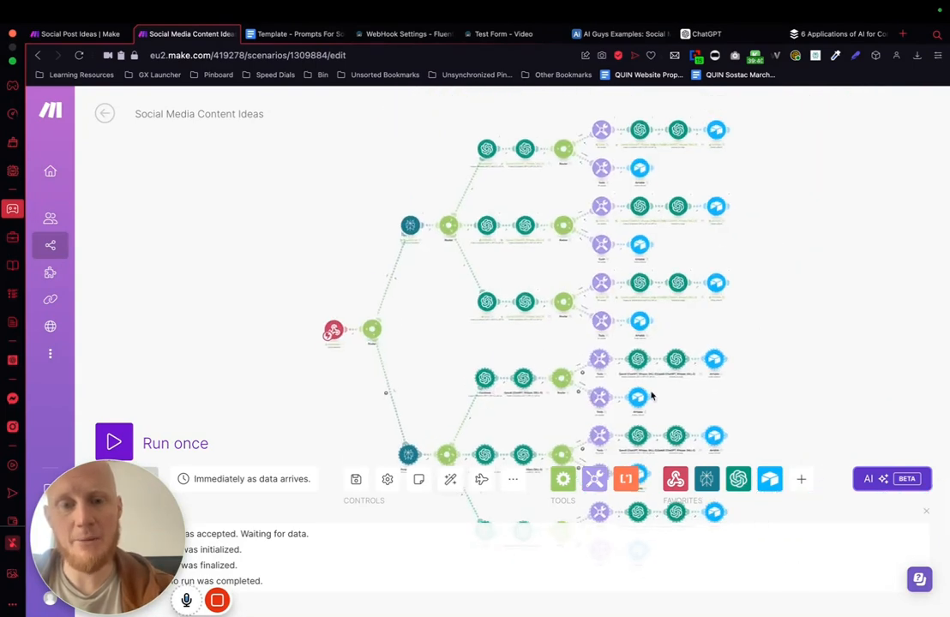
drag(807, 341, 765, 214)
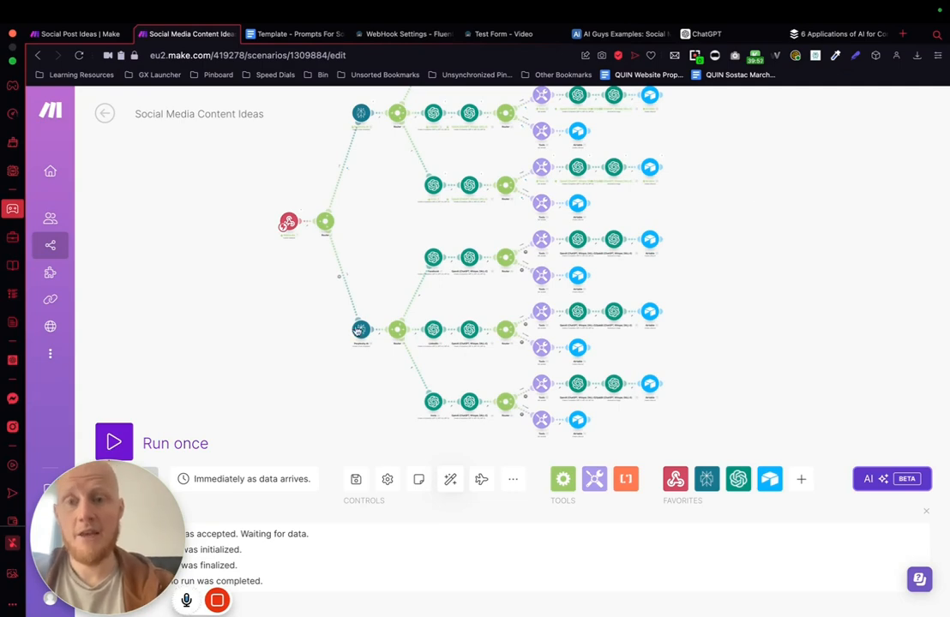
Step: Check which Perplexity output the copied Facebook caption module uses at the end of its message content
click(433, 257)
scroll(570, 439, down, 15)
scroll(570, 439, down, 3)
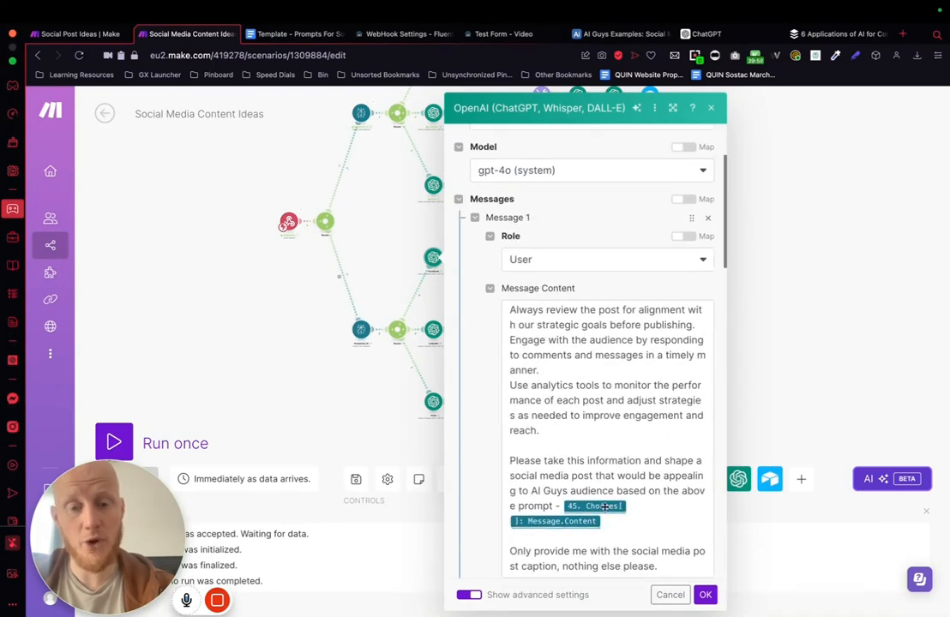
click(627, 518)
click(333, 358)
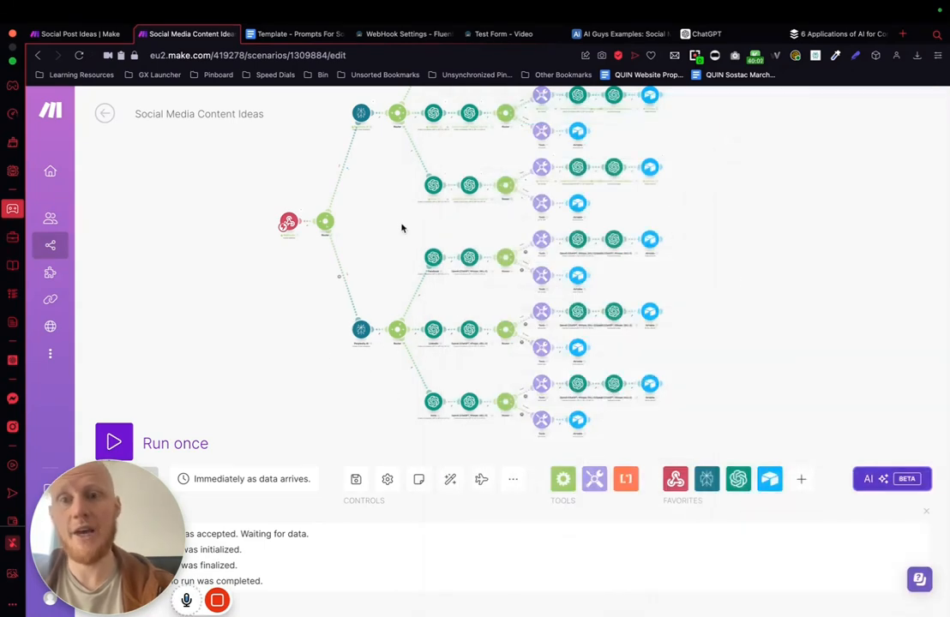
Step: Replace the copied Perplexity AI module's content with the No link prompt from the Perplexity content review section of the prompts document
drag(383, 218, 382, 269)
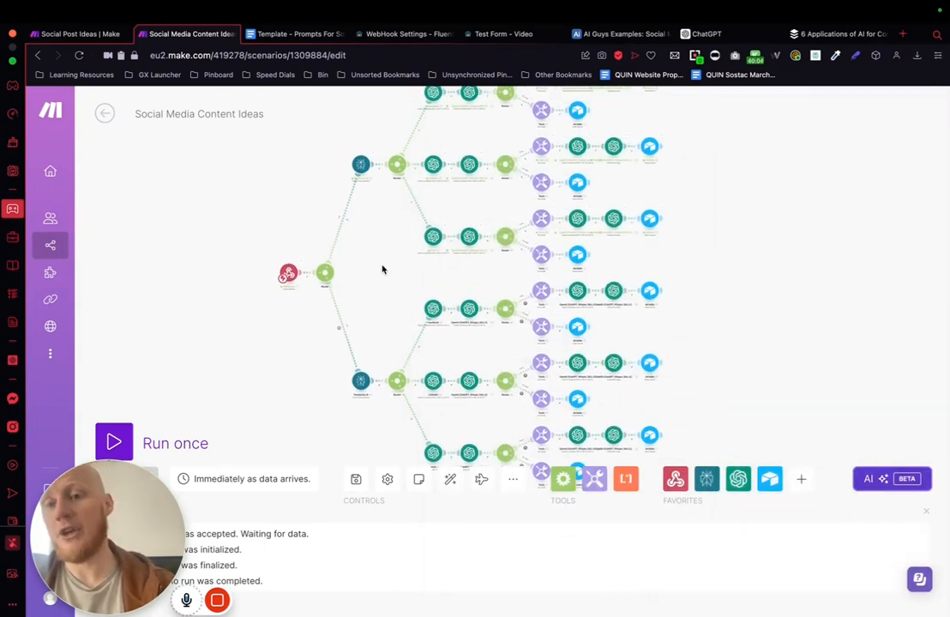
click(360, 381)
scroll(529, 413, down, 2)
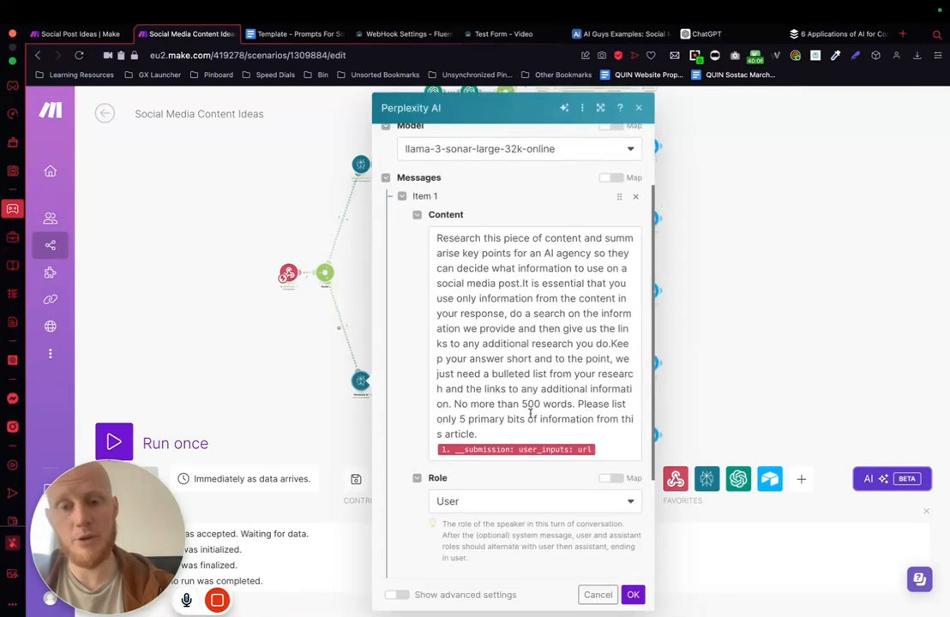
click(605, 445)
drag(605, 445, 417, 238)
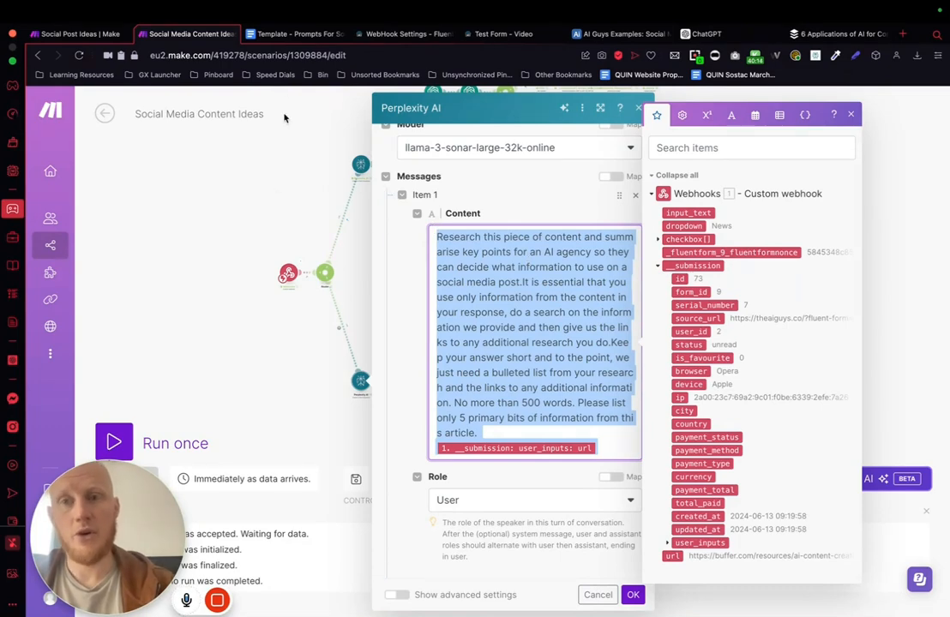
click(297, 36)
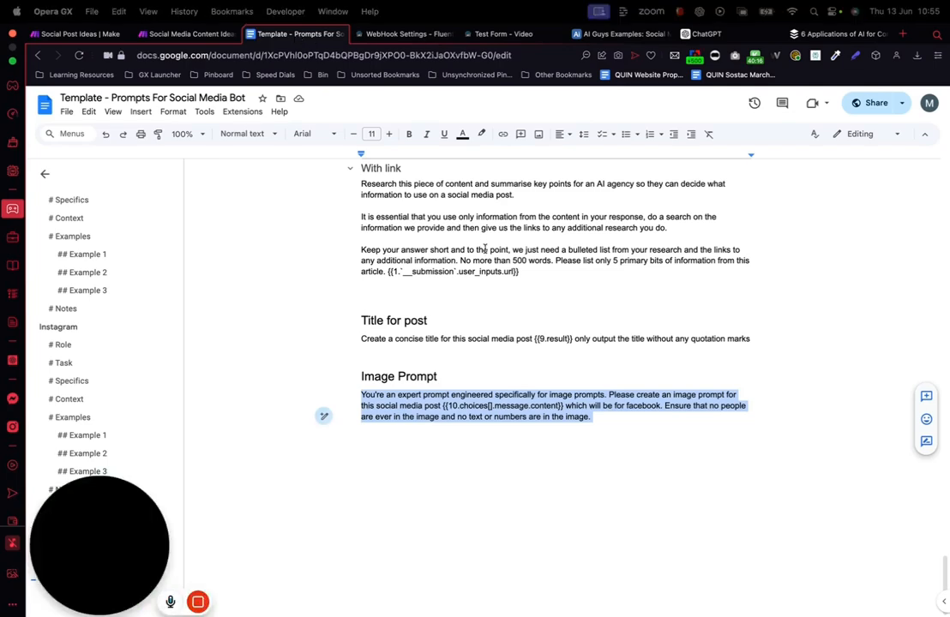
scroll(455, 274, up, 5)
drag(360, 280, 746, 376)
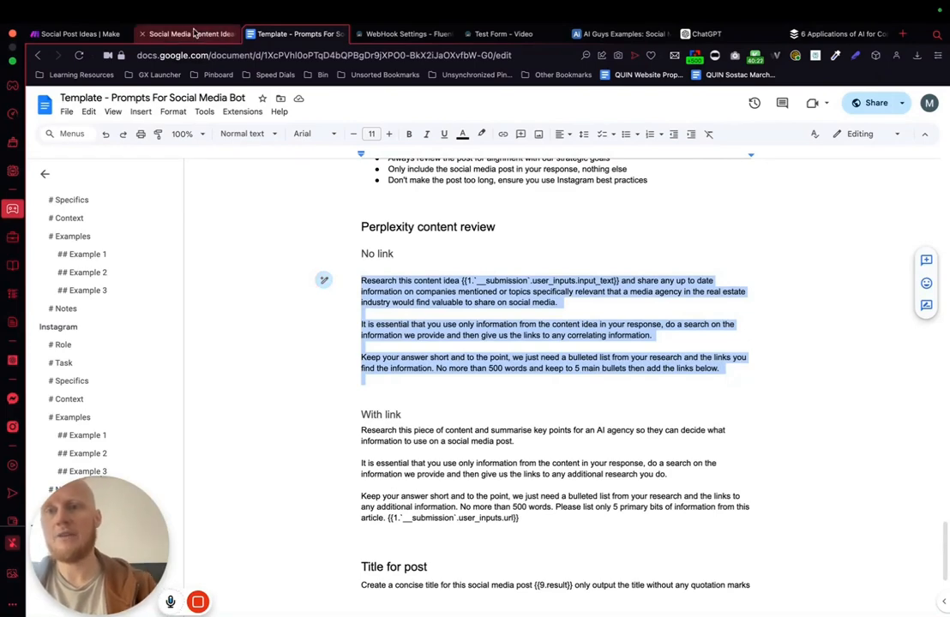
click(195, 34)
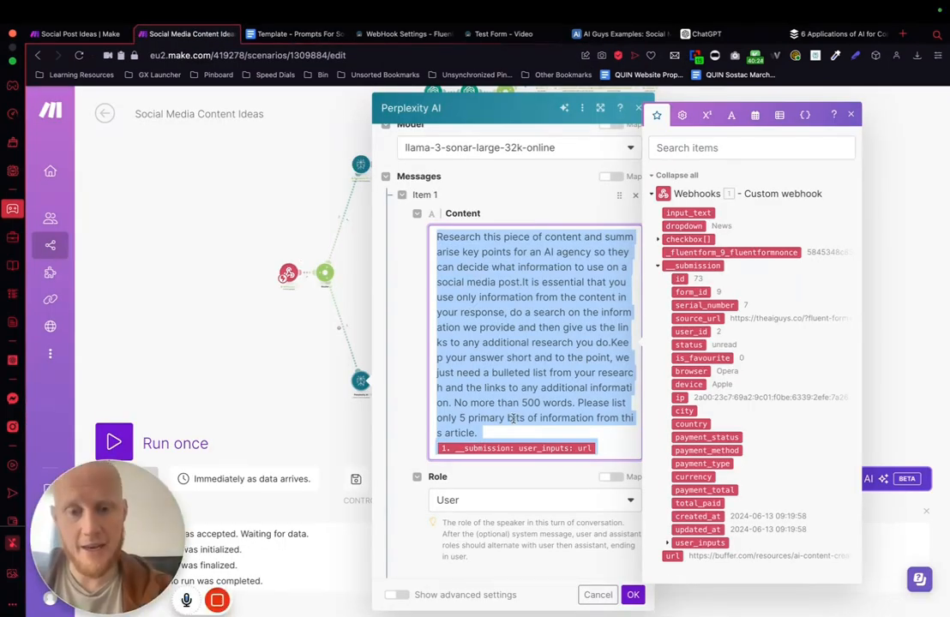
text(Research this content idea 1. __submission: user_inputs: input_text and share any up to date information on companies mentioned or topics specifically relevant that a media agency in the real estate industry would find valuable to share on social media. It is essential that you use only information from the content idea in your response, do a search on the information we provide and then give us the links to any correlating information.Keep your answer short and to the point, we just need a bulleted list from your research and the links you find the information. No more than 500 words and keep to 5 main bullets then add the links below.)
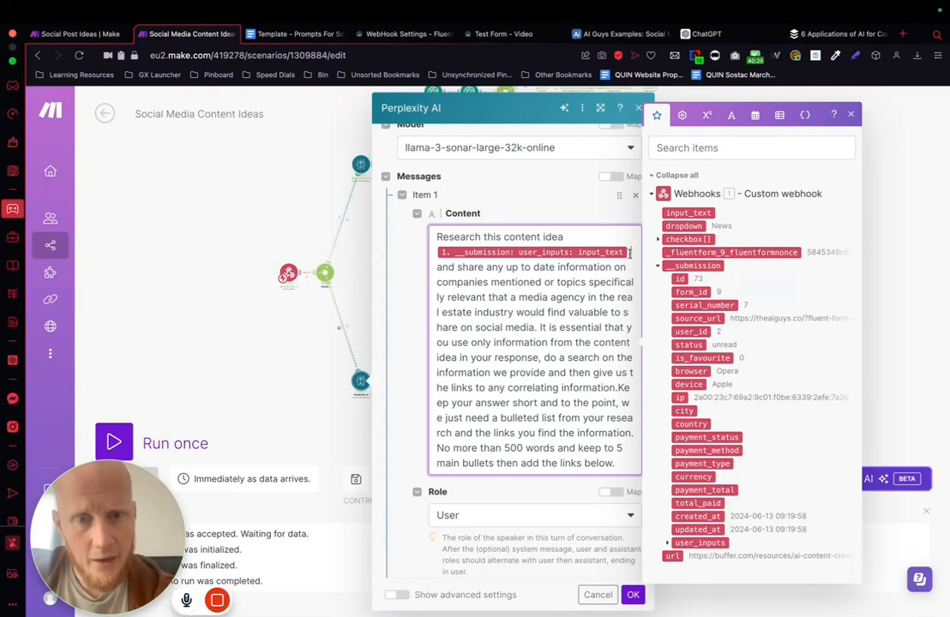
Step: Remap the variable after "Research this content idea" to the webhook submission's user_inputs input_text
key(BackSpace)
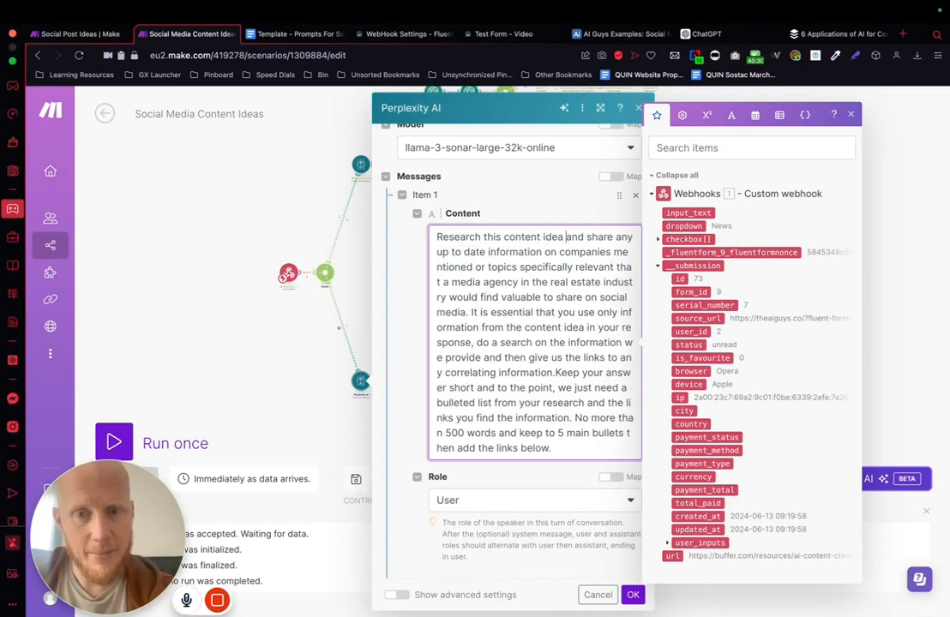
click(667, 544)
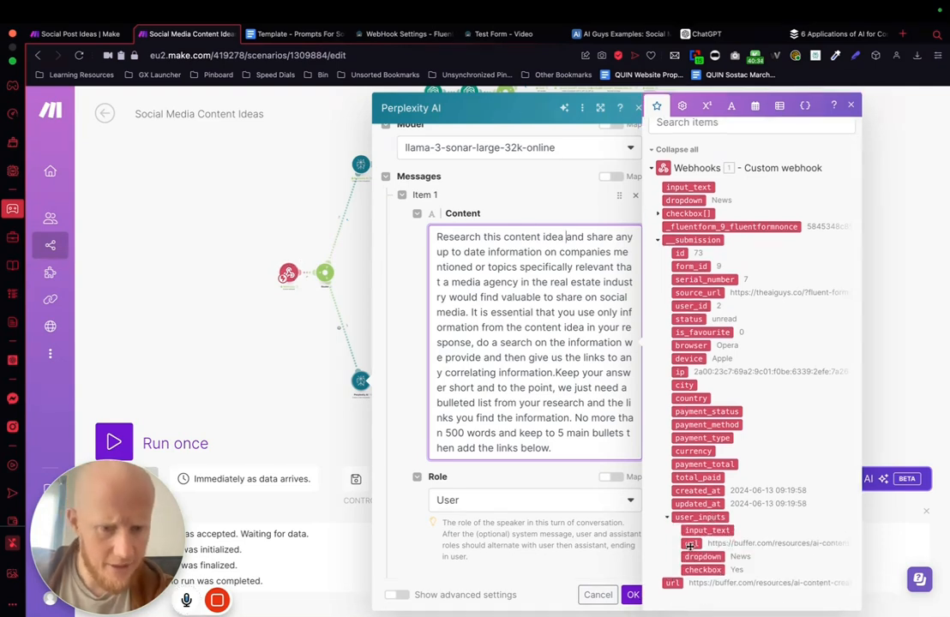
click(707, 529)
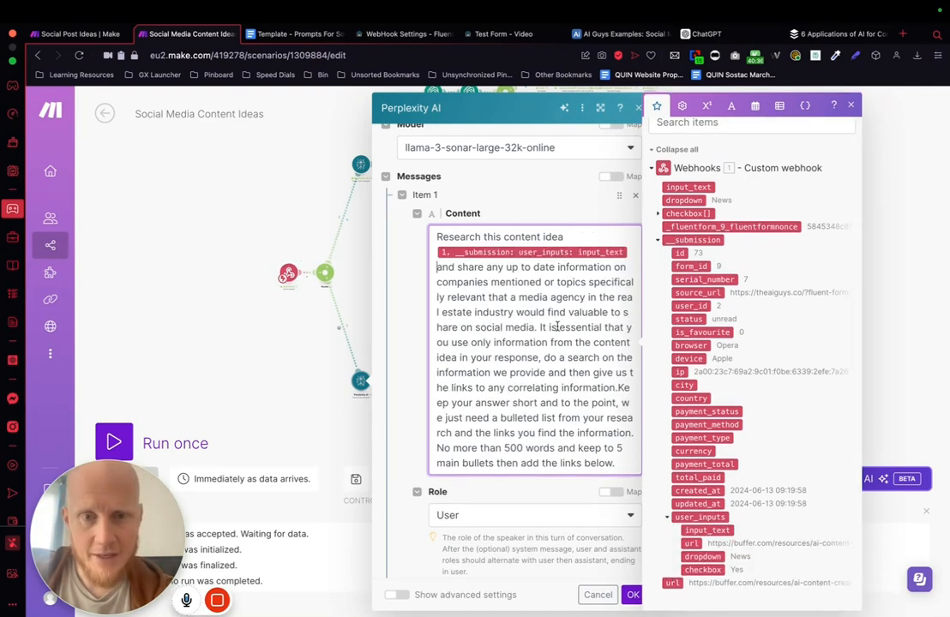
Step: In the Perplexity content prompt, replace "a media agency in the real estate industry" with "an AI agency"
scroll(488, 281, down, 1)
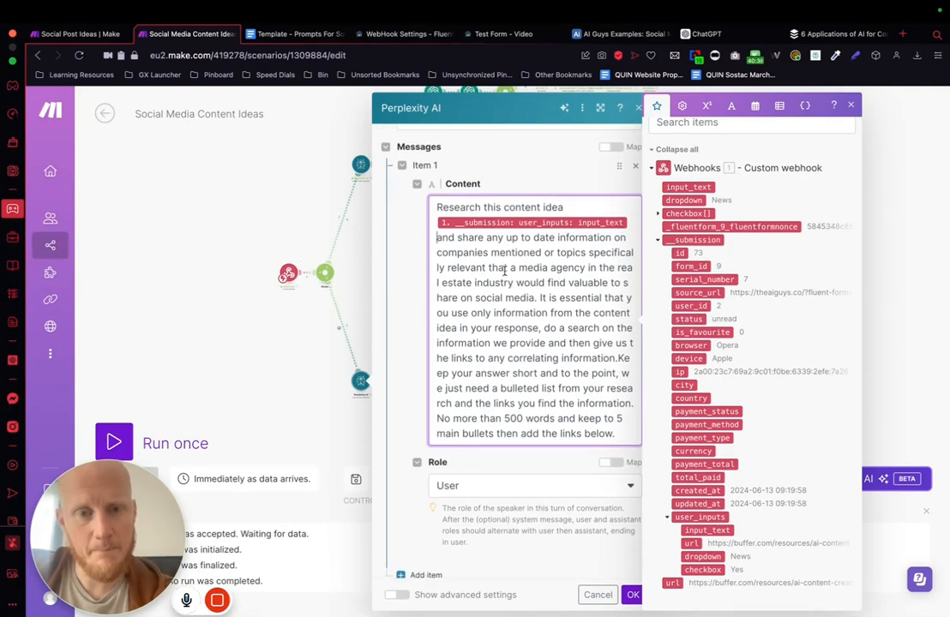
scroll(542, 310, down, 1)
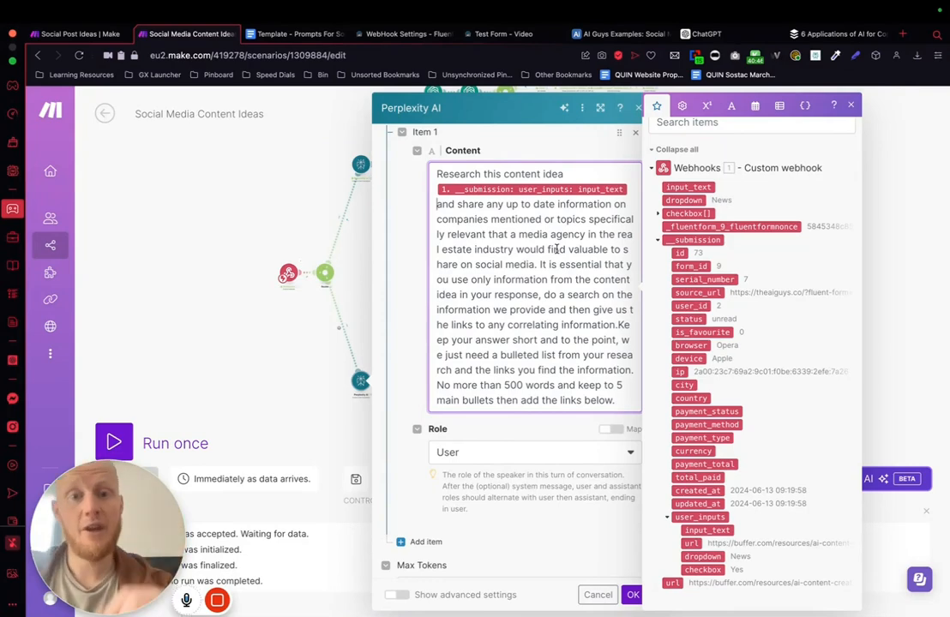
mouse_move(519, 233)
mouse_down()
mouse_move(581, 234)
mouse_move(563, 250)
mouse_move(516, 254)
mouse_up()
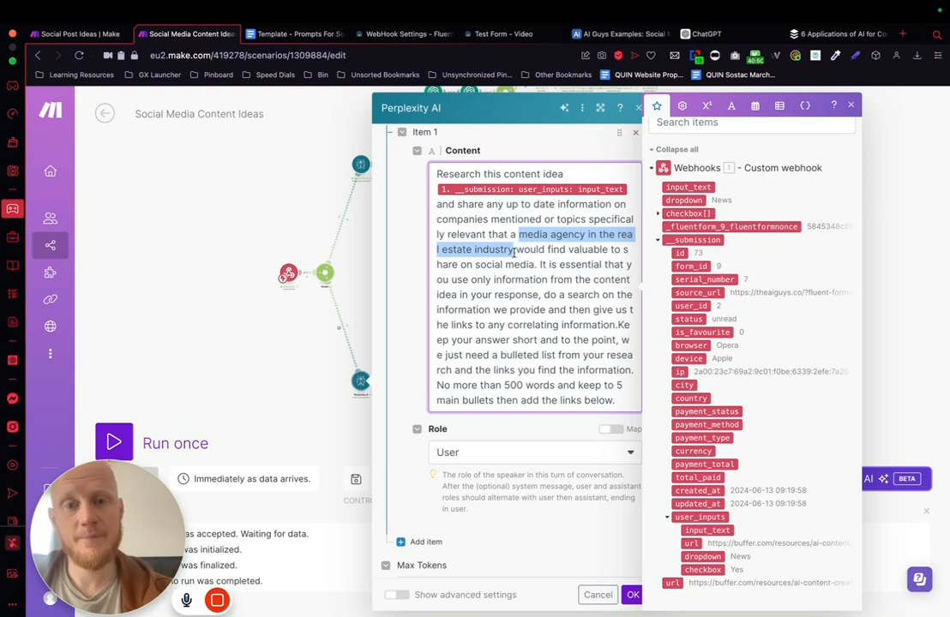
key(BackSpace)
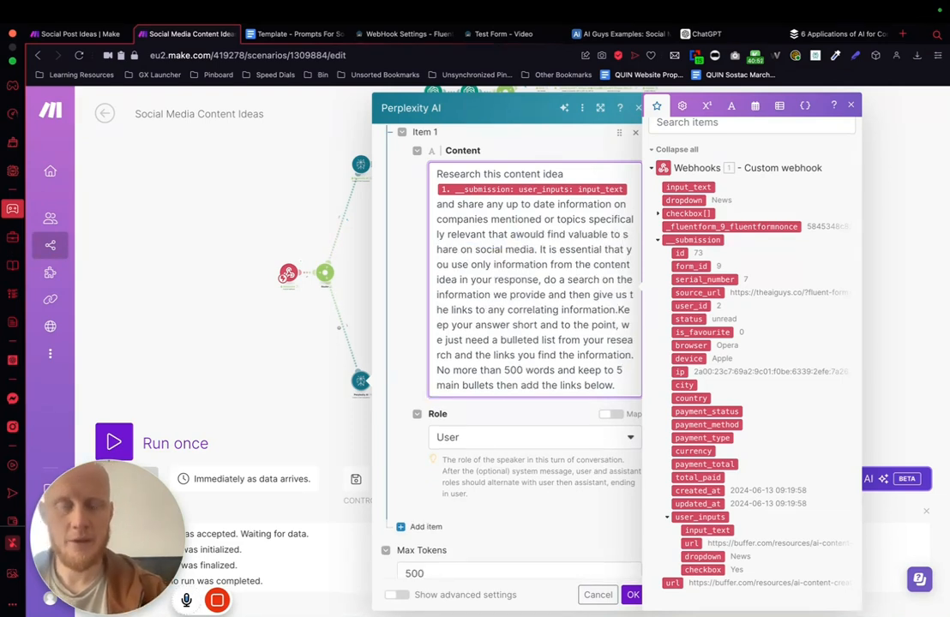
text(n AI ag)
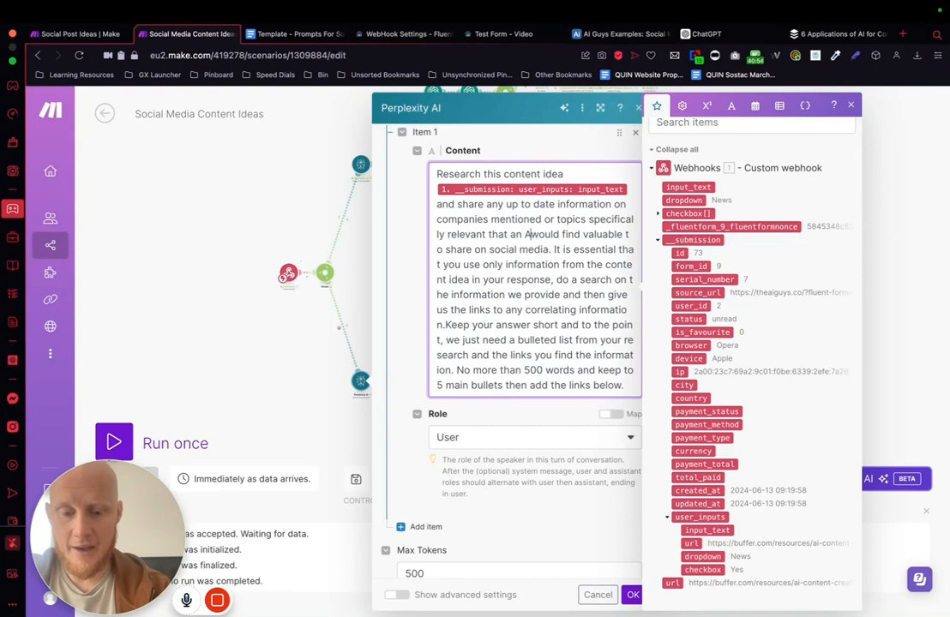
text(ency)
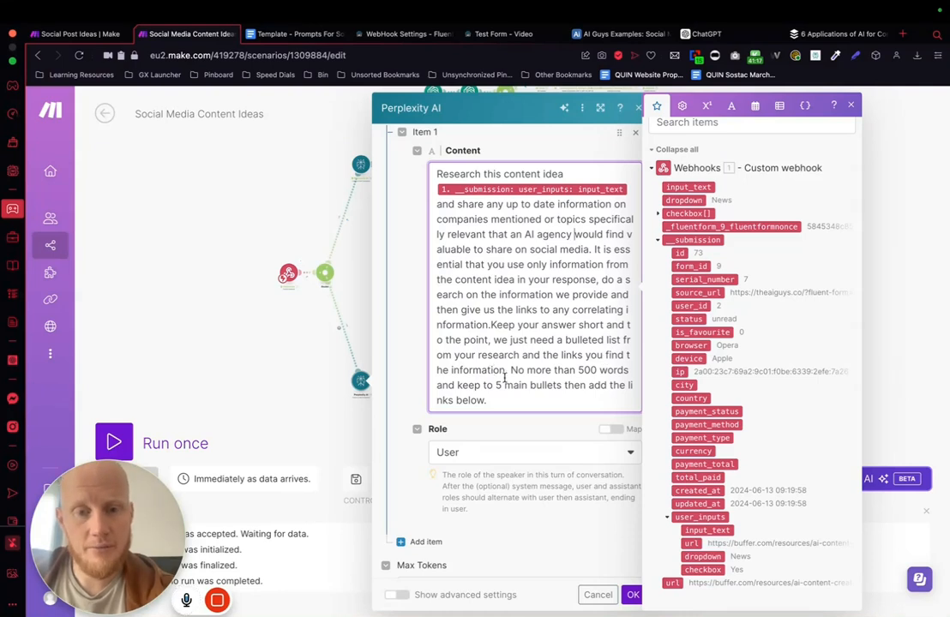
Step: Change "the information" to "to any information" after "the links you find" in the Perplexity prompt and save the module settings
drag(621, 355, 444, 371)
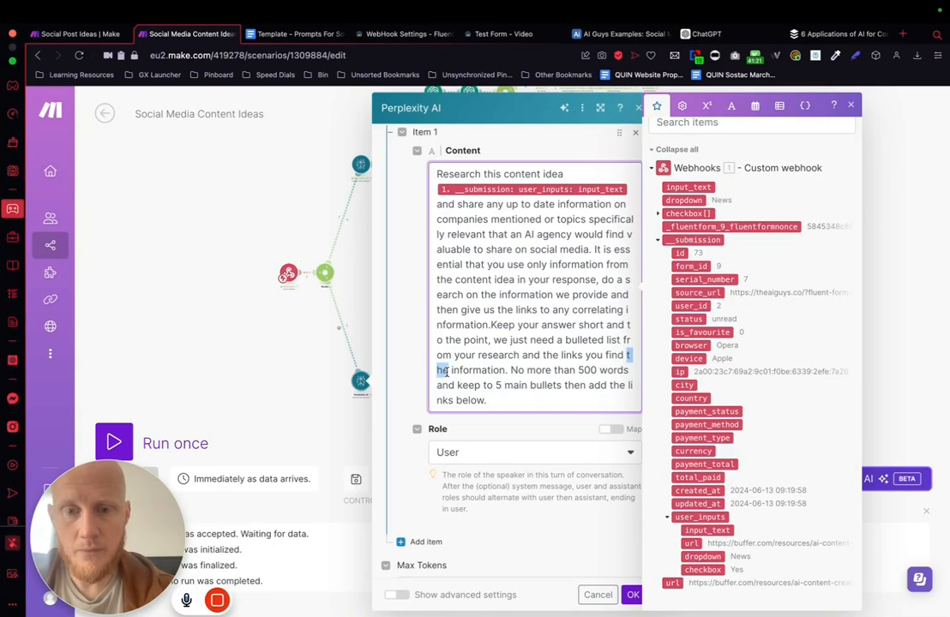
text(to any)
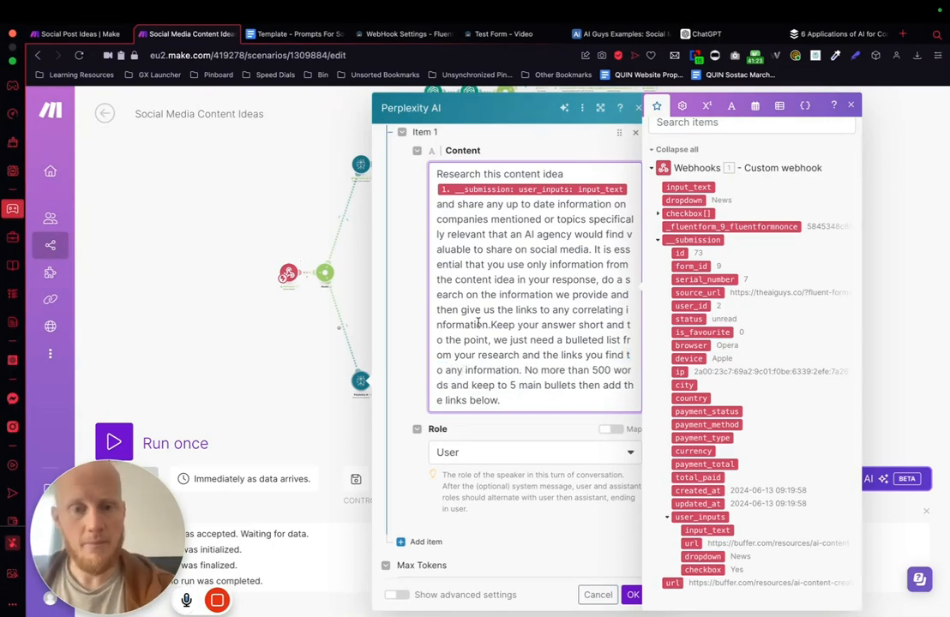
scroll(479, 324, down, 3)
drag(507, 326, 432, 313)
click(517, 330)
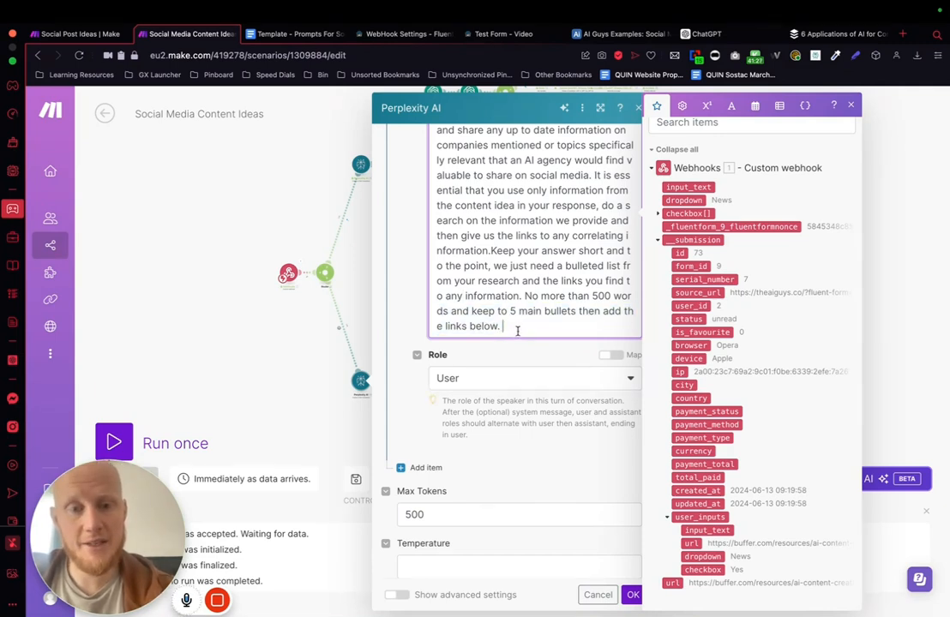
click(504, 455)
scroll(549, 478, down, 1)
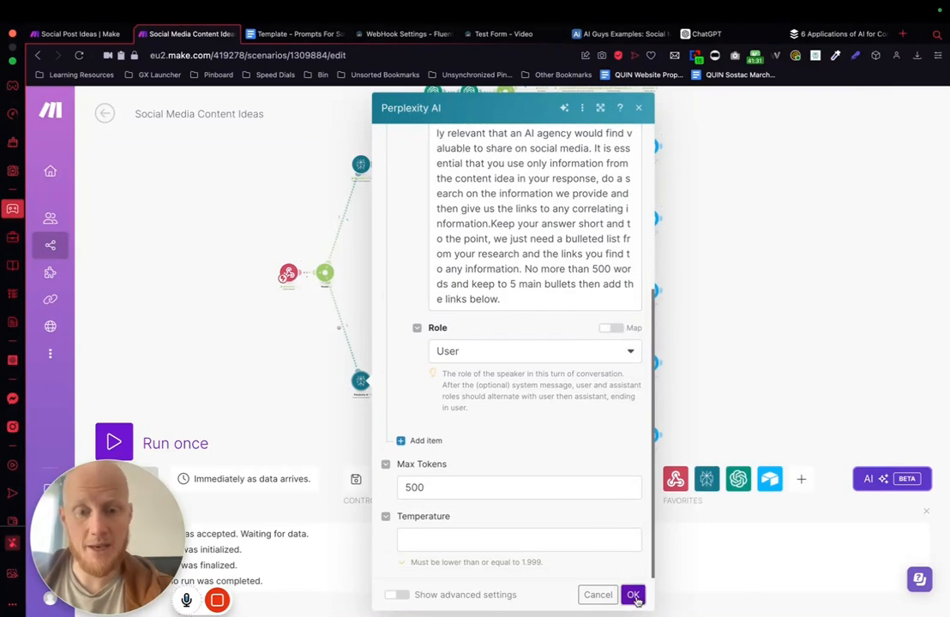
click(633, 594)
scroll(795, 341, down, 4)
drag(806, 322, 644, 310)
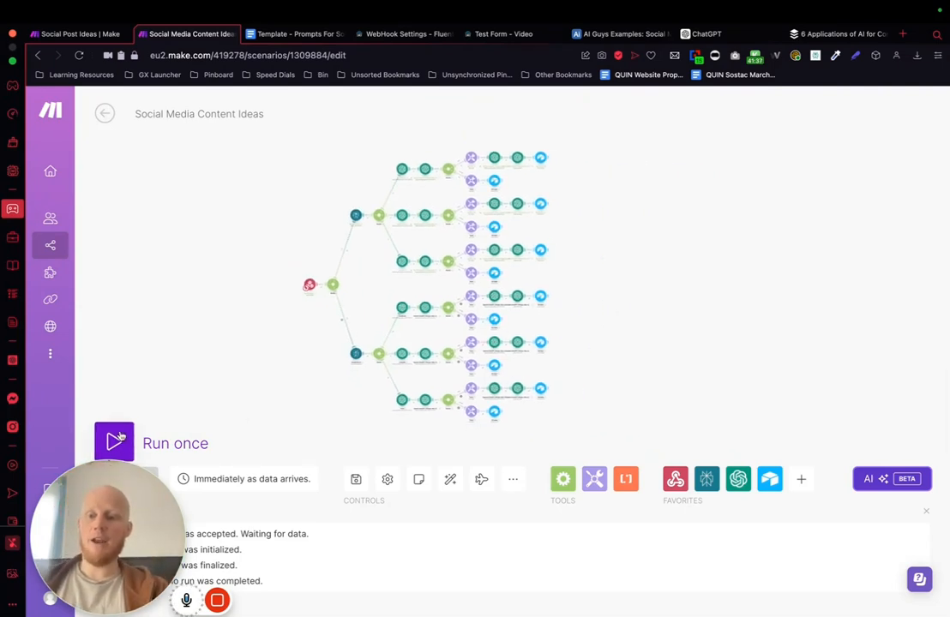
click(148, 443)
click(404, 488)
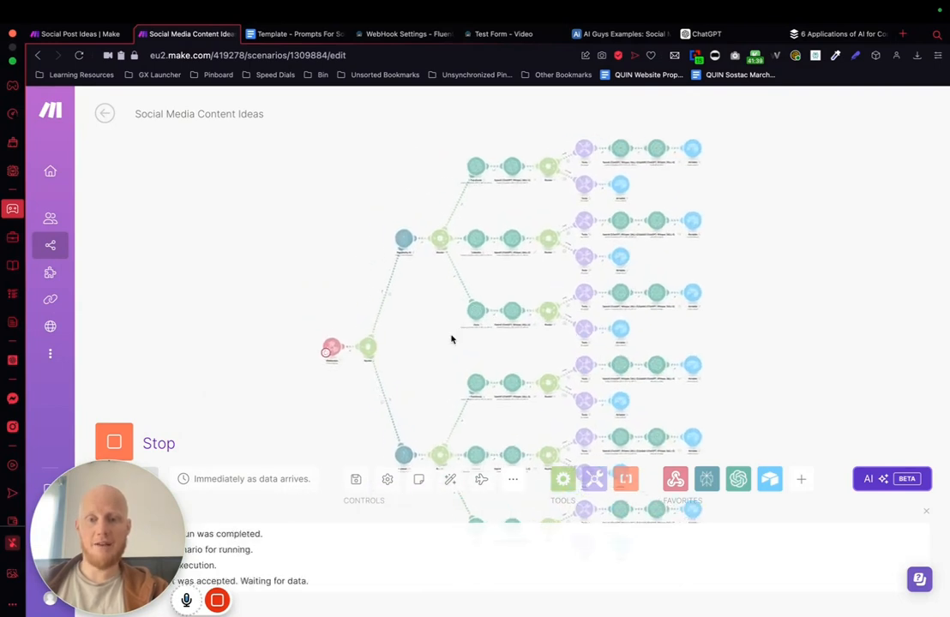
drag(434, 339, 426, 308)
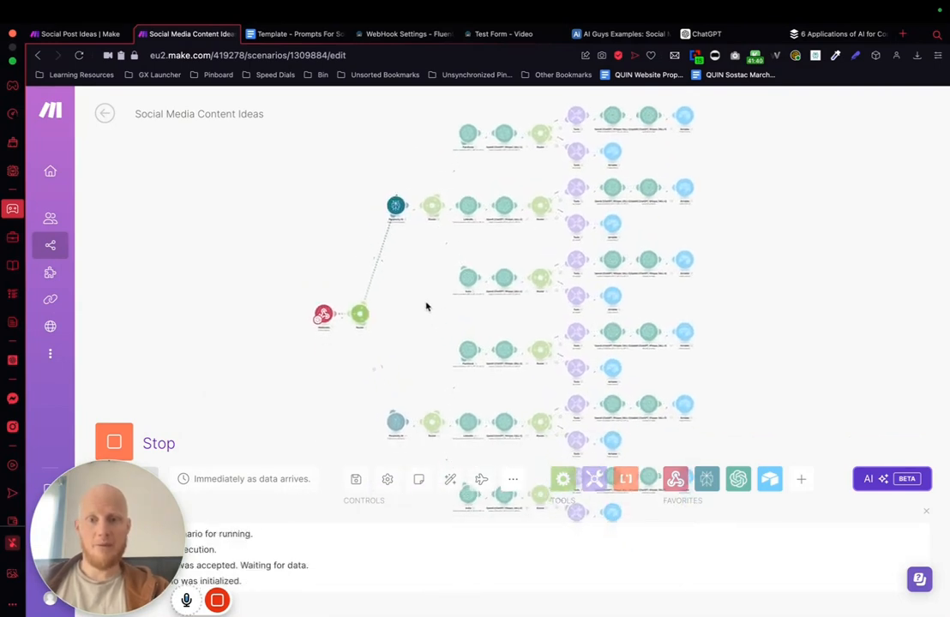
click(114, 441)
click(131, 439)
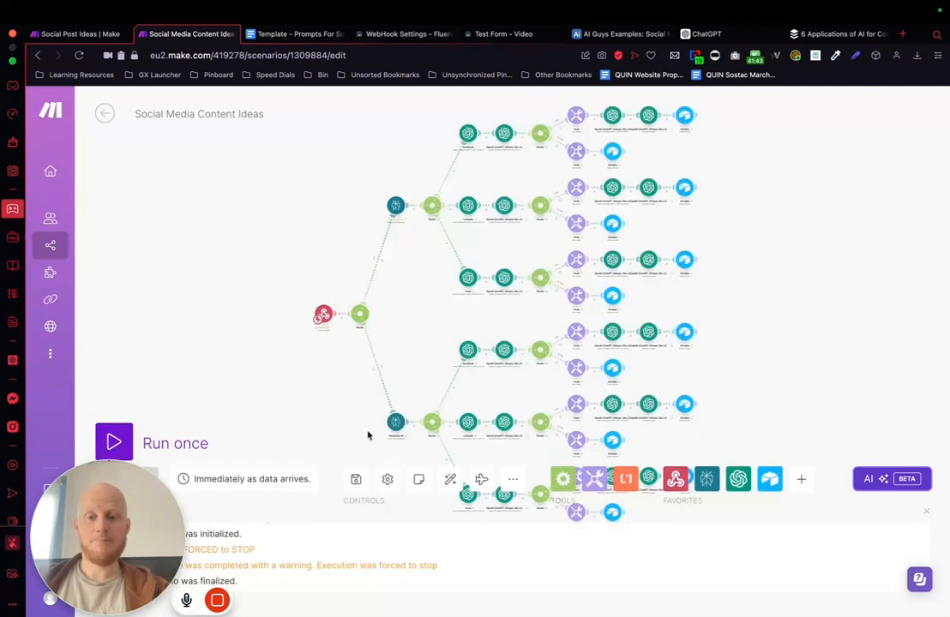
Step: Run the scenario once and enter "how to use ai to create amazing content" as the social post idea in the test form
click(114, 442)
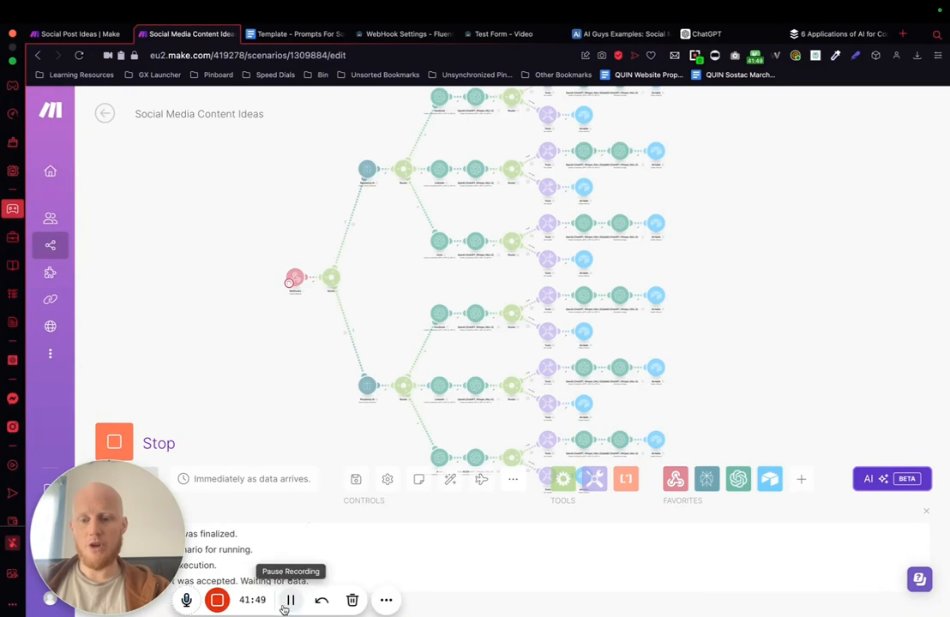
click(509, 36)
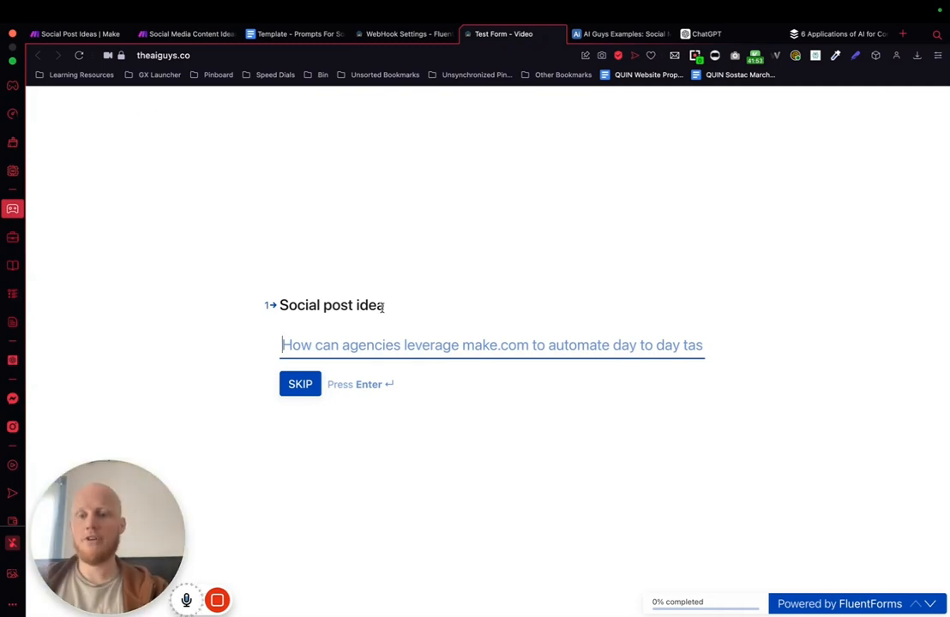
text(how to us)
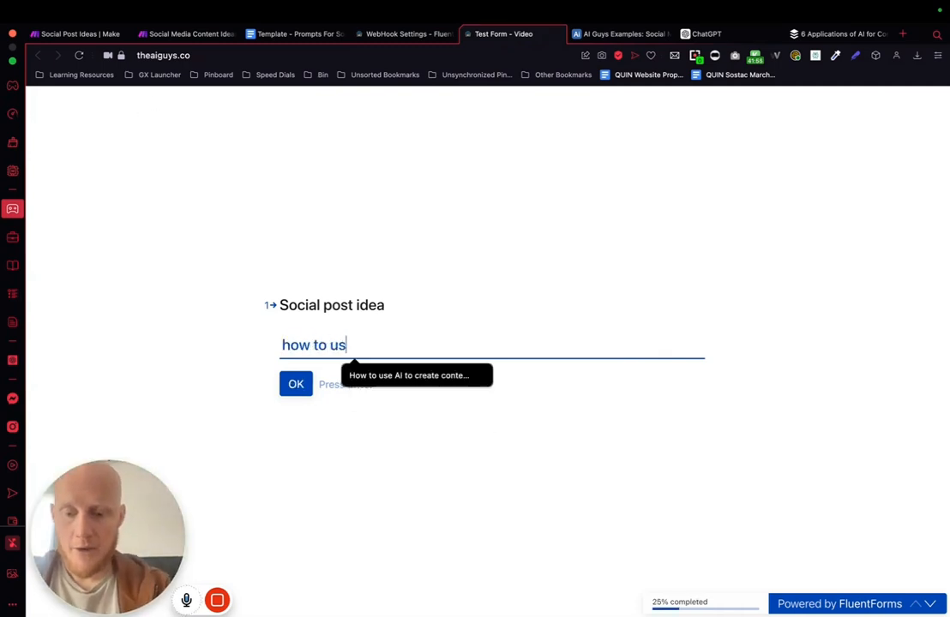
text(e ai to cr)
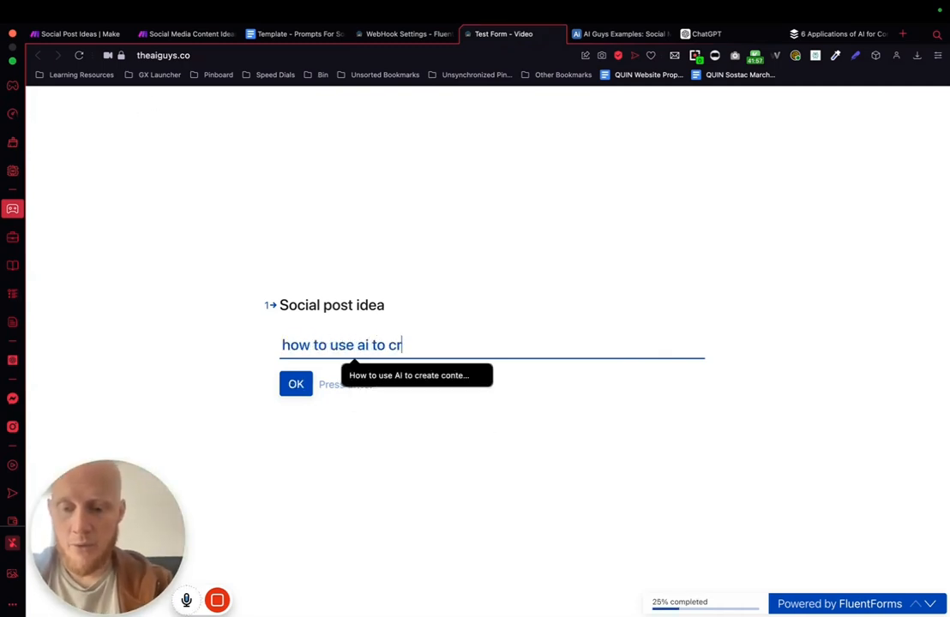
text(eate amazing content)
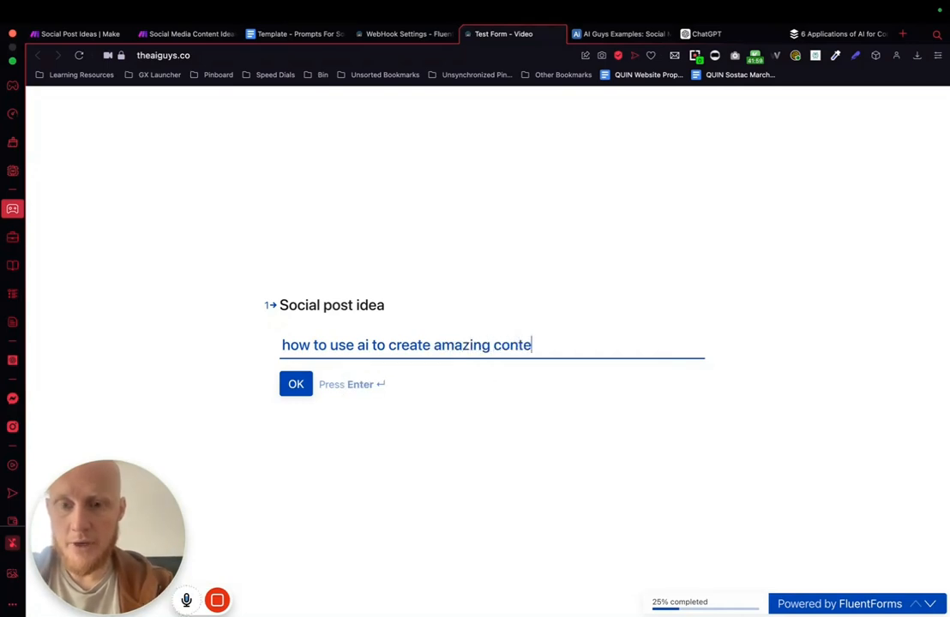
key(Return)
Step: Skip the form's second question, choose Tips as the content type, and submit the form
click(300, 384)
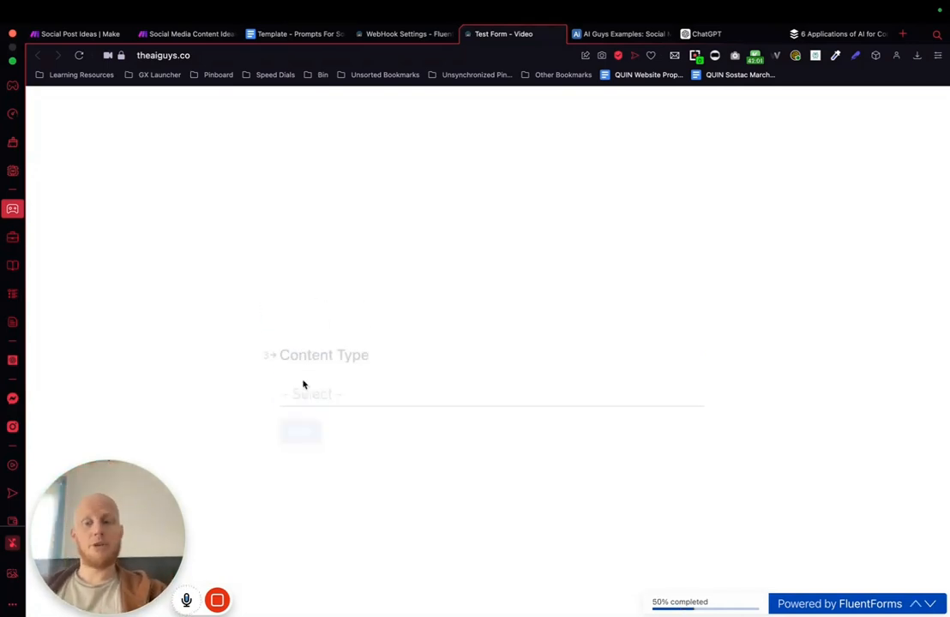
click(342, 355)
click(307, 422)
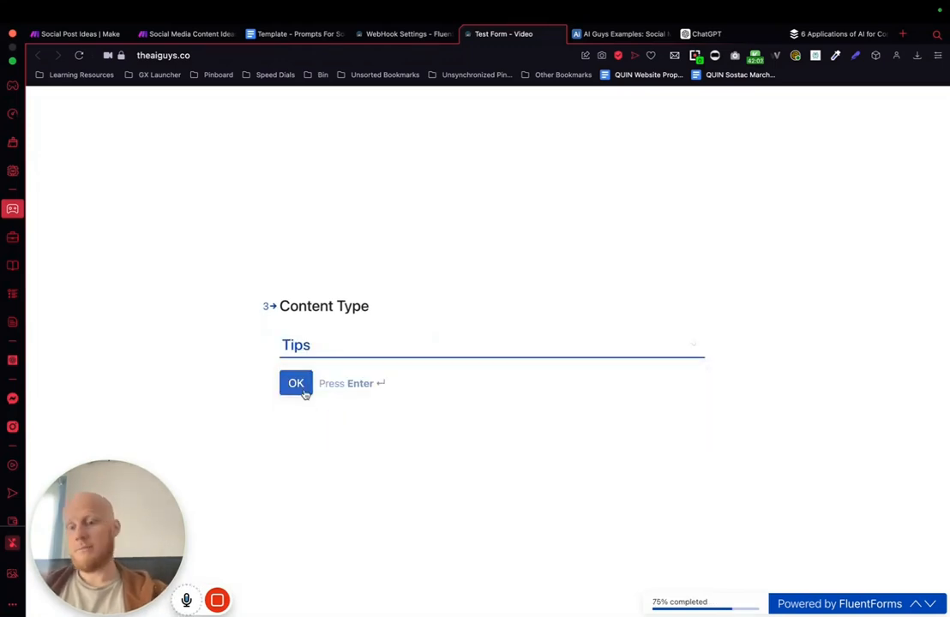
click(300, 390)
click(295, 413)
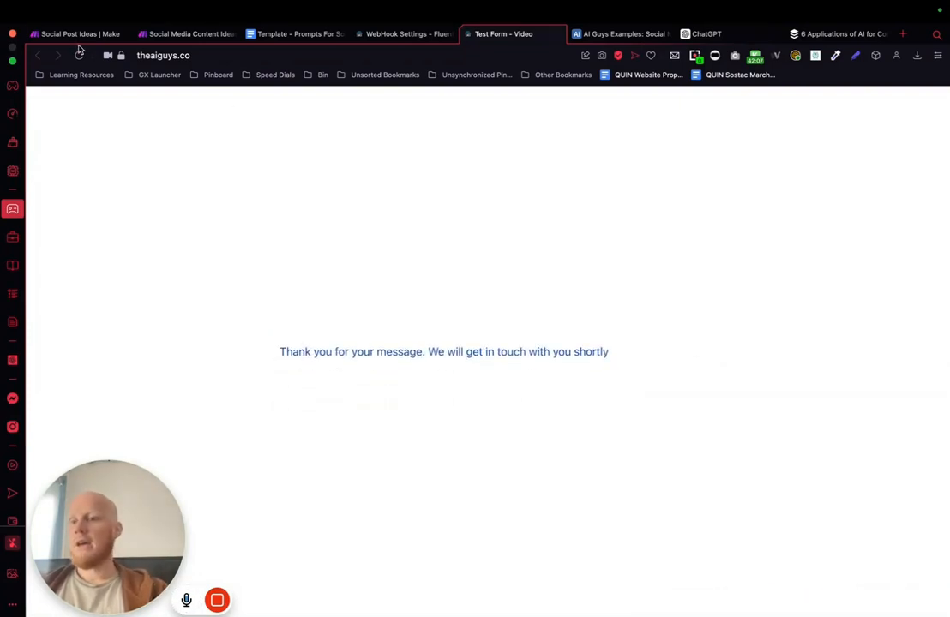
Step: Return to the Social Media Content Ideas scenario in Make to check the run started by the form submission
click(185, 34)
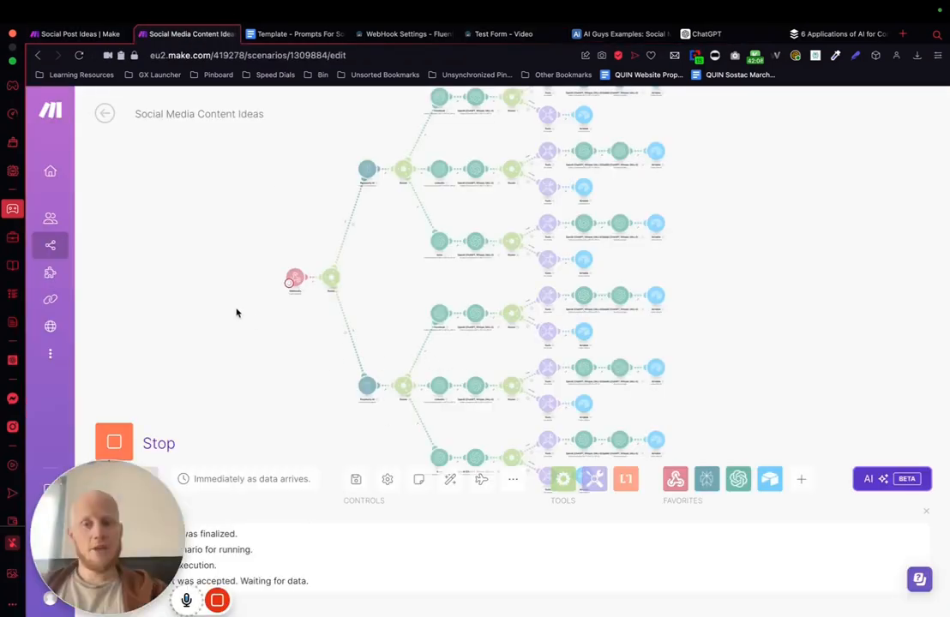
drag(262, 338, 235, 337)
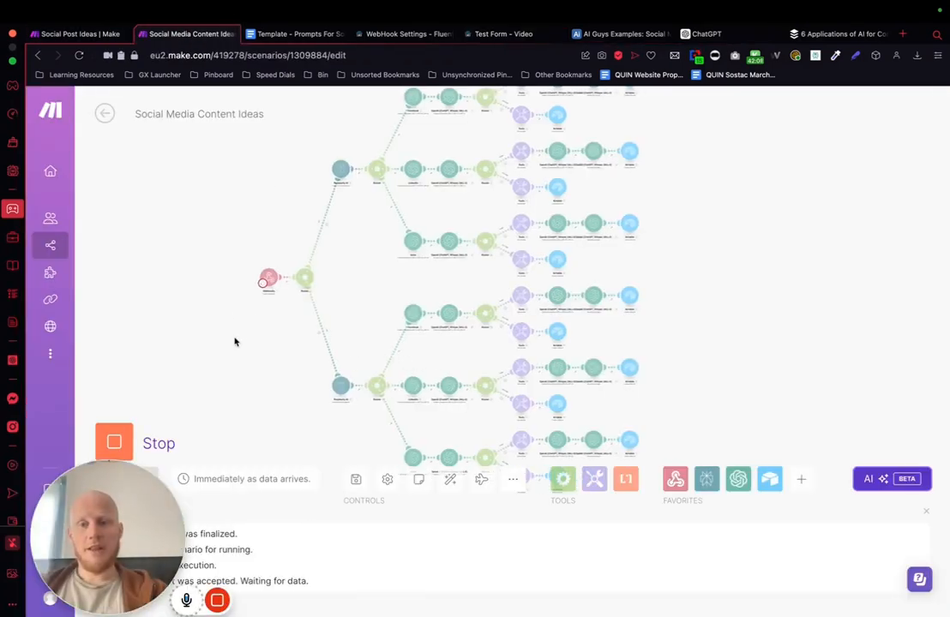
scroll(235, 341, down, 3)
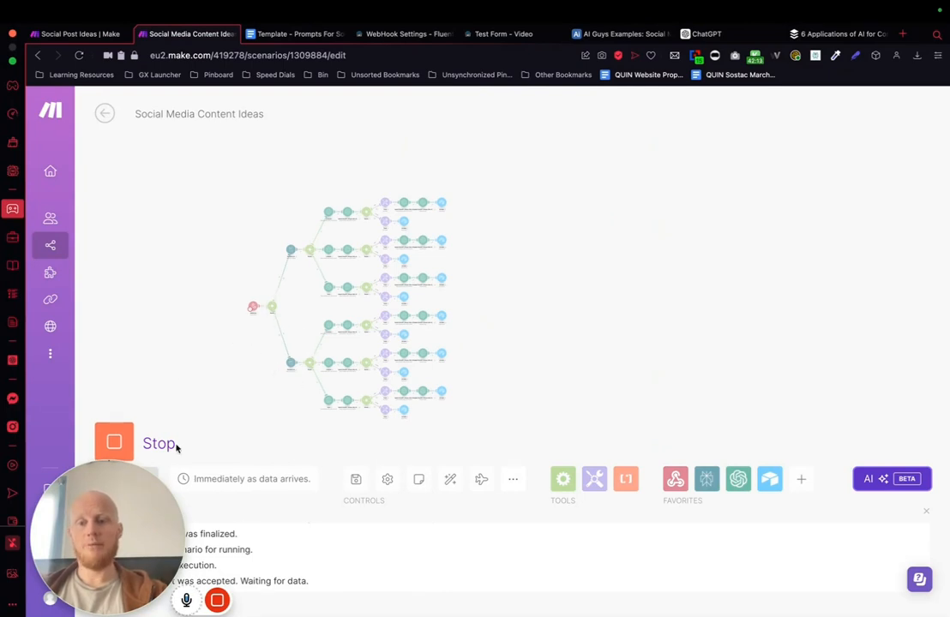
mouse_move(198, 605)
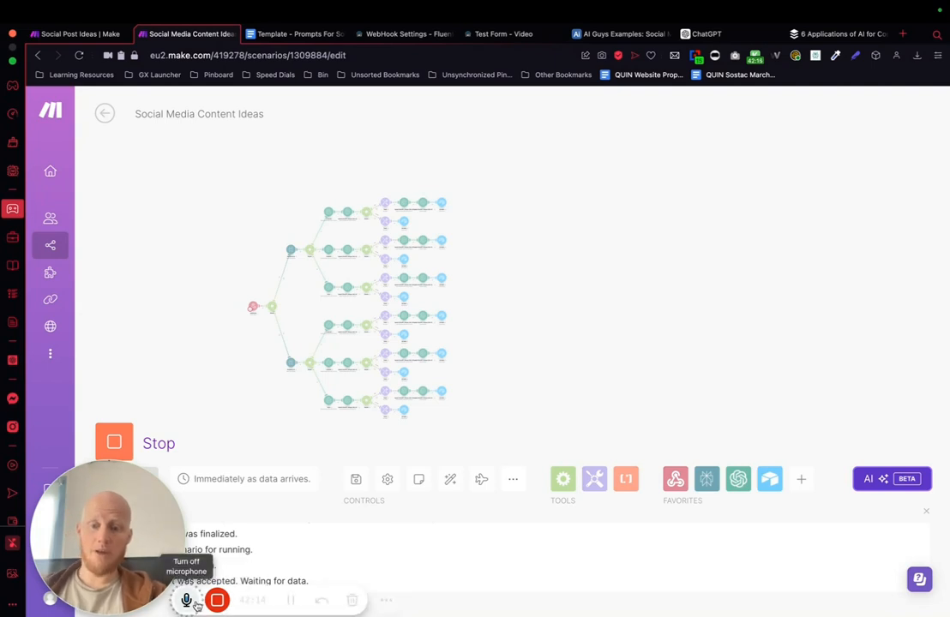
click(289, 602)
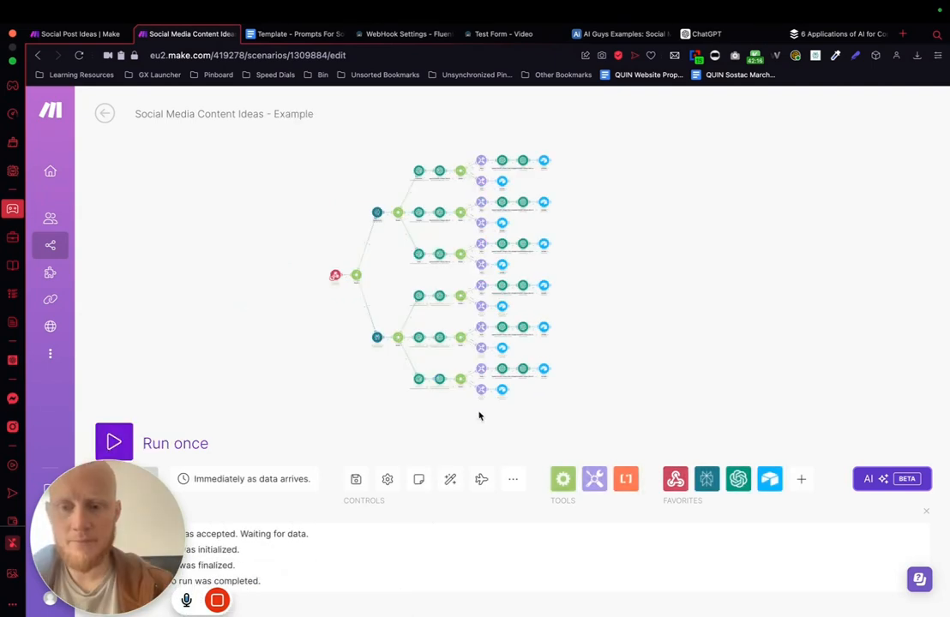
Step: Examine which modules executed on the no-link Perplexity branch, from the webhook through the captions to the Airtable records
scroll(539, 328, up, 3)
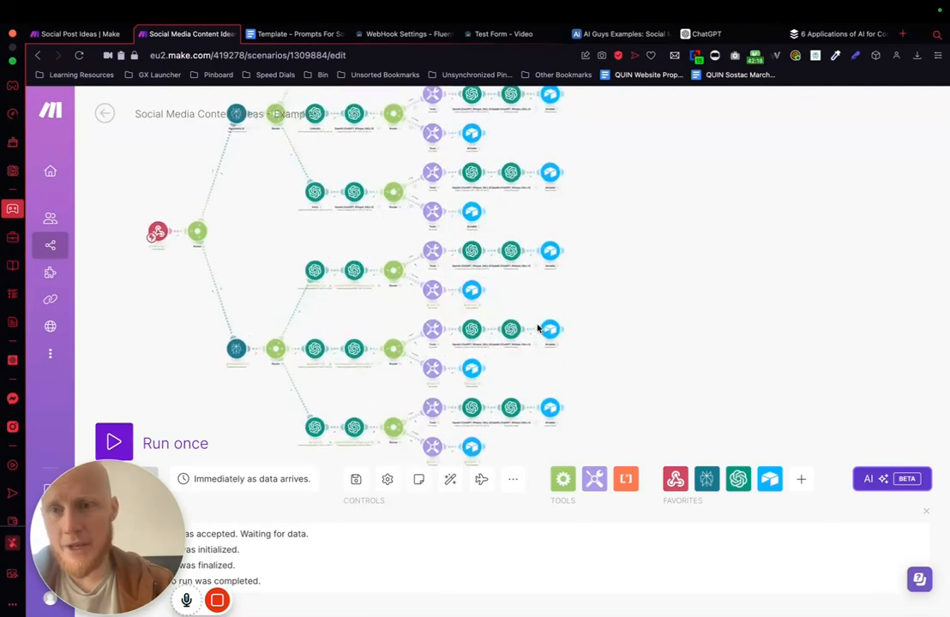
scroll(297, 205, up, 5)
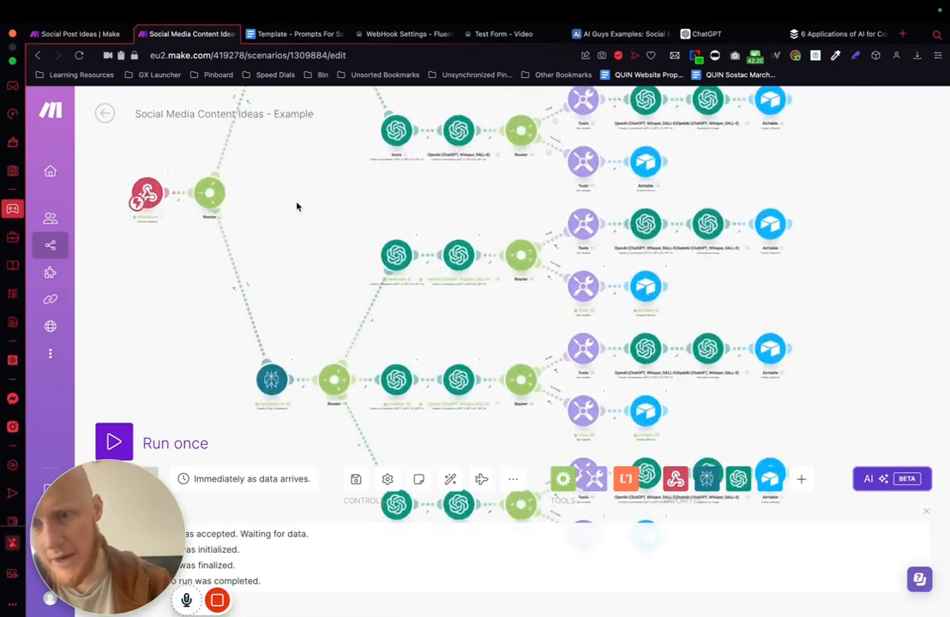
drag(303, 288, 306, 15)
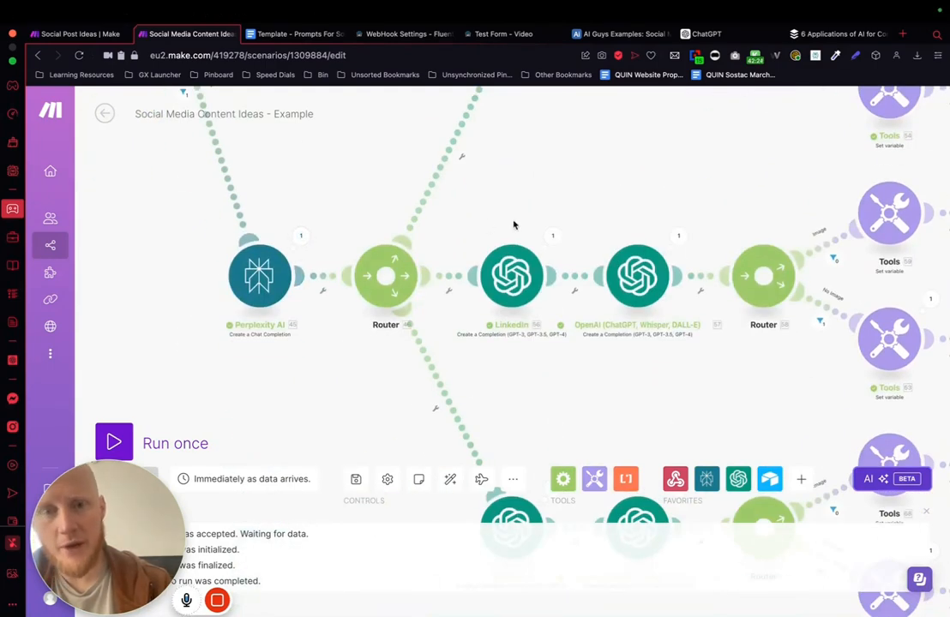
scroll(513, 220, down, 2)
scroll(467, 193, down, 5)
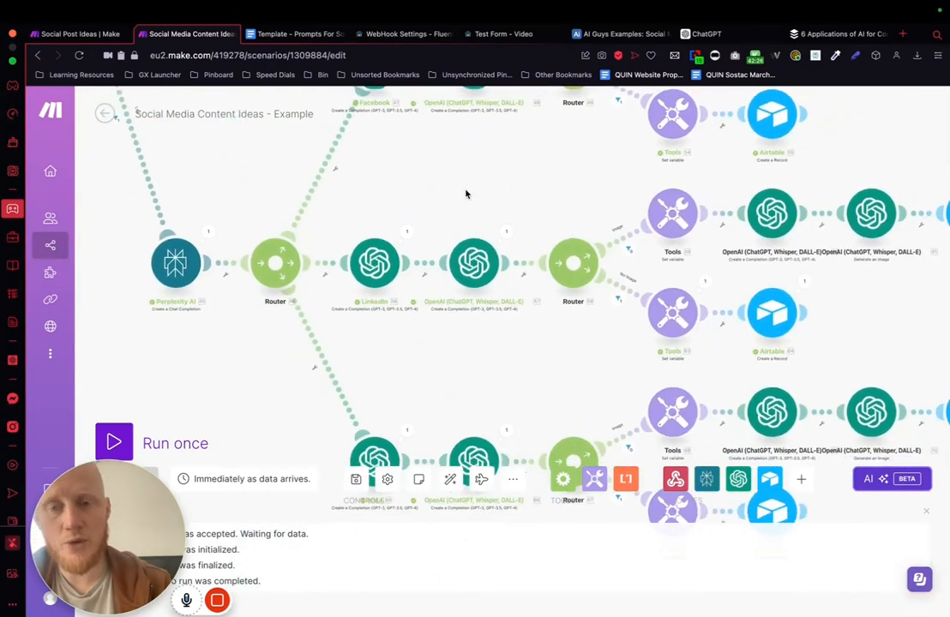
scroll(372, 172, down, 5)
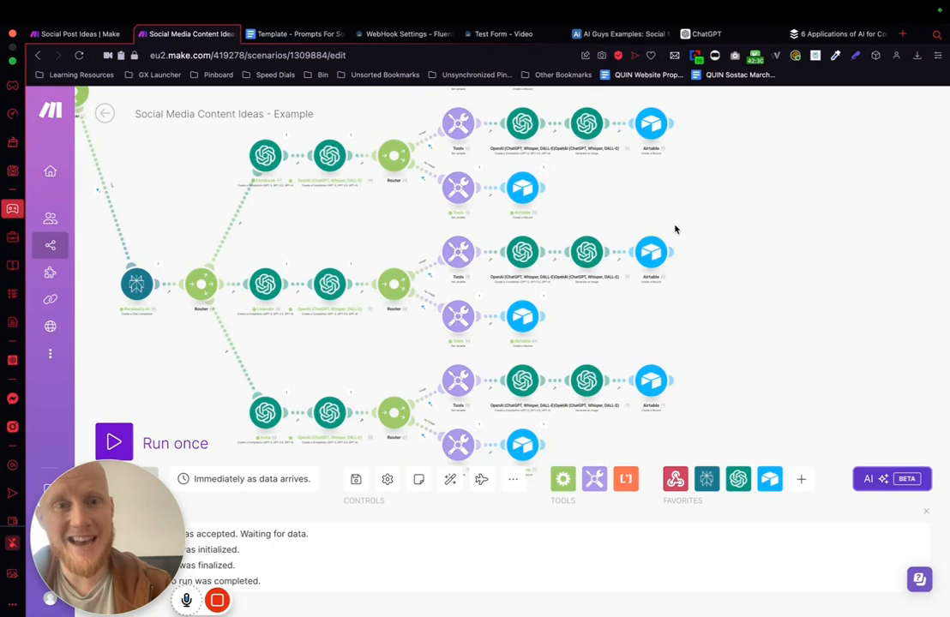
scroll(675, 229, up, 2)
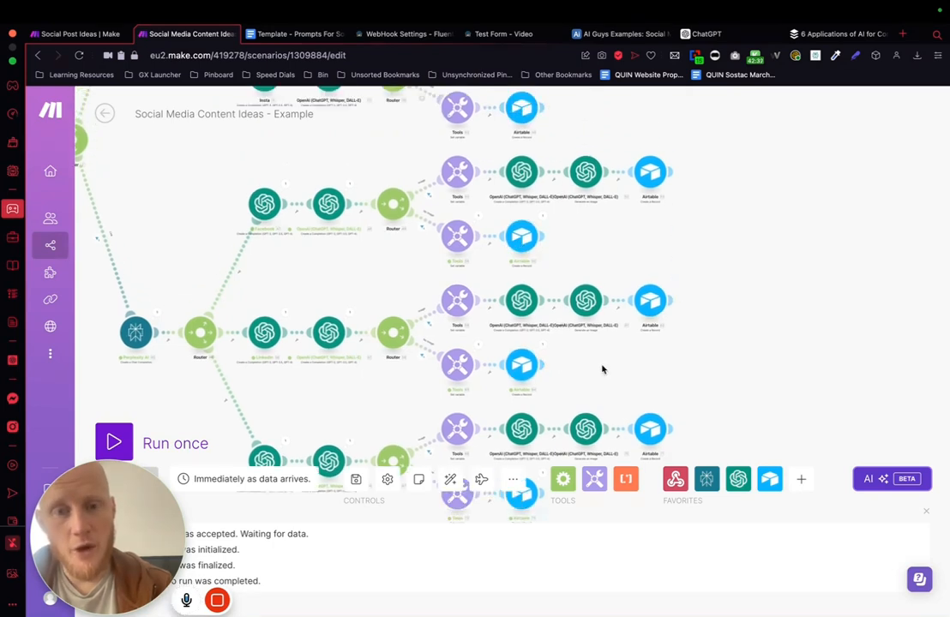
drag(602, 369, 605, 323)
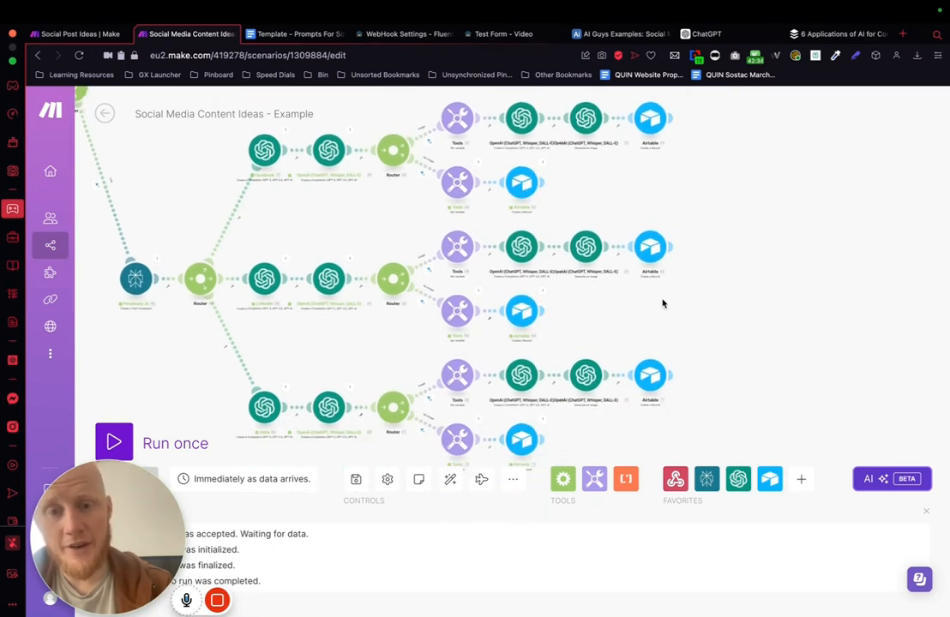
Step: Switch to Airtable and open the "Harnessing AI for Game-Changing Content Creation" record in the Social Media Posts from example table
click(621, 33)
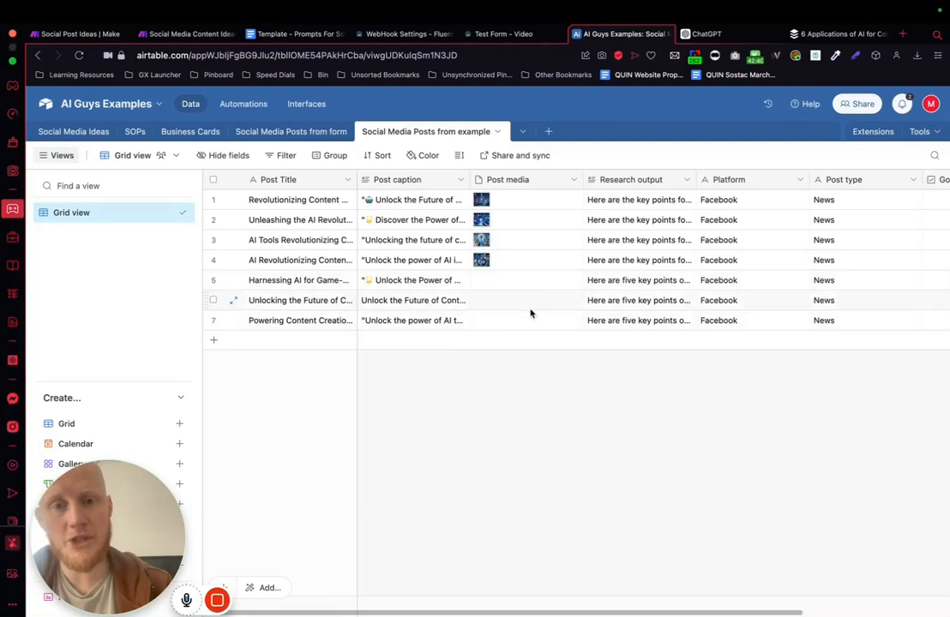
click(235, 282)
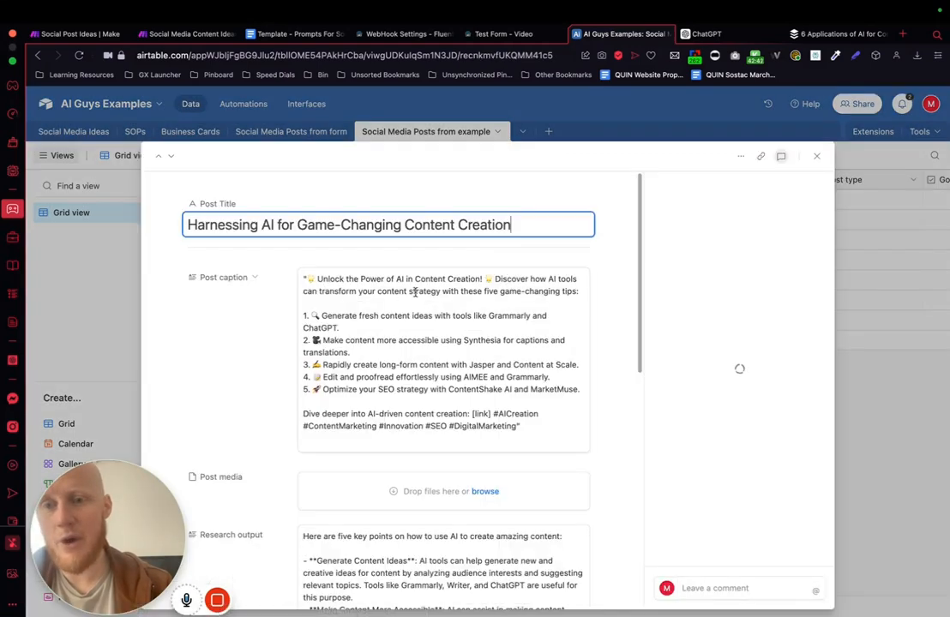
Step: Review the full Post caption text of the open record, including its opening and closing characters, and close the record
click(393, 334)
key(super+a)
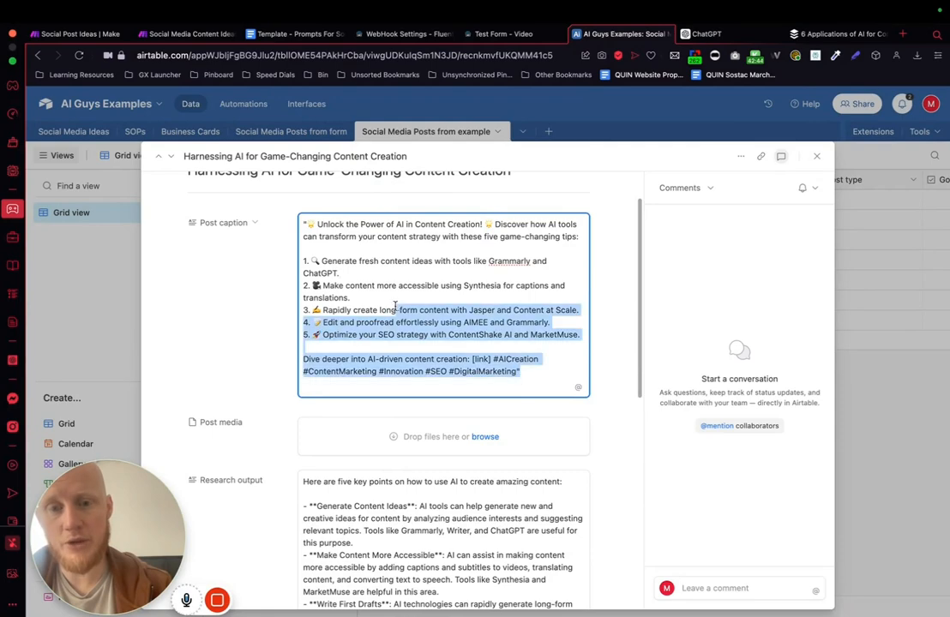
scroll(400, 342, down, 1)
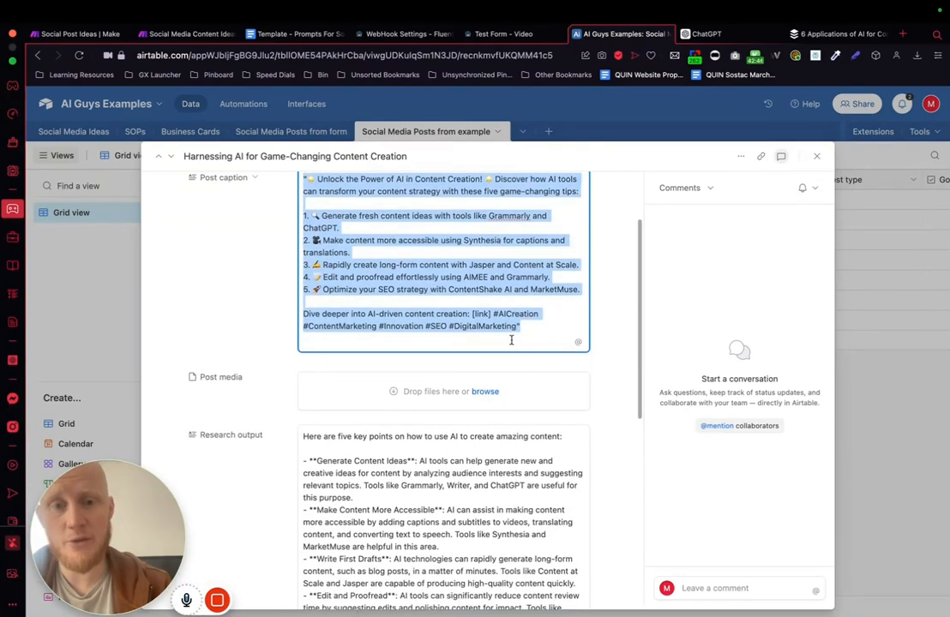
click(521, 328)
scroll(522, 330, up, 3)
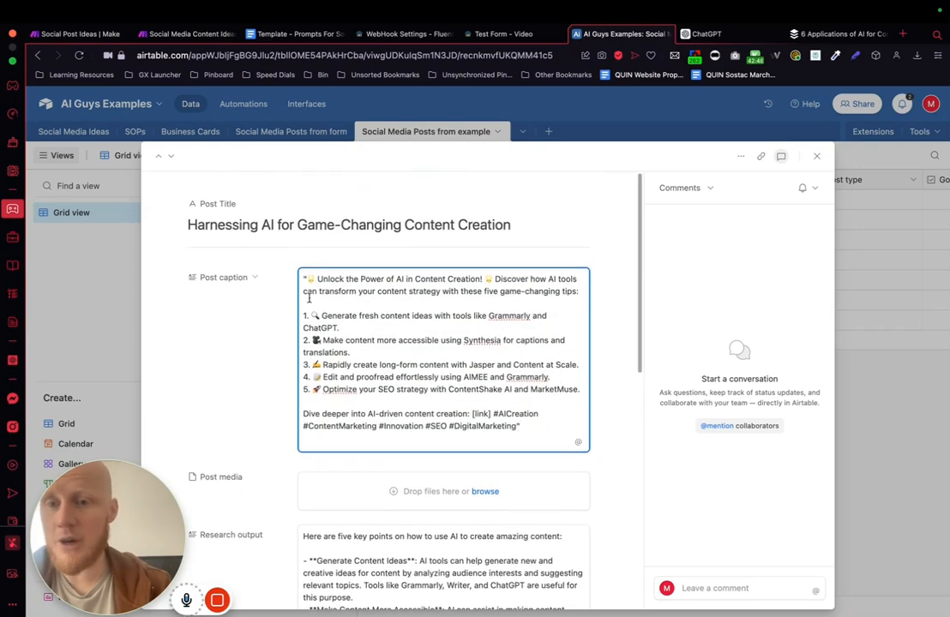
click(880, 407)
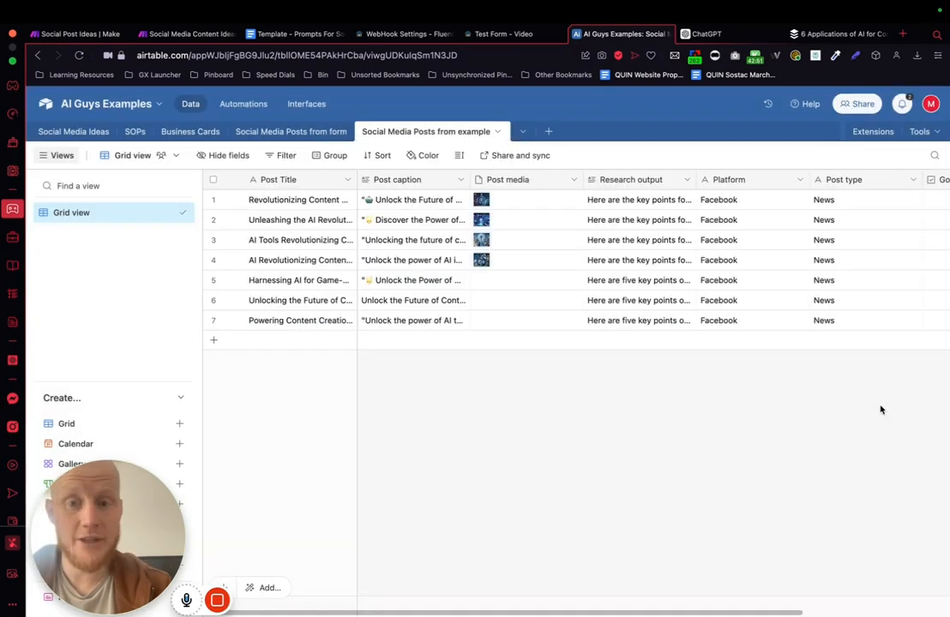
Step: Return to the Social Media Content Ideas scenario in Make and open the Facebook caption module on the no-link branch
click(189, 33)
scroll(330, 339, up, 3)
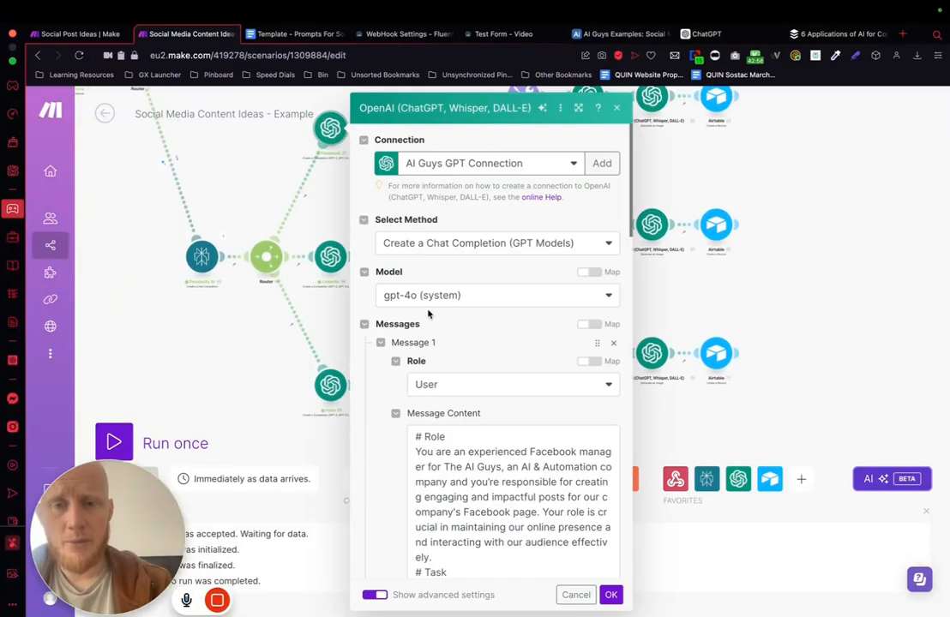
scroll(481, 375, down, 5)
scroll(481, 376, up, 6)
scroll(481, 375, up, 1)
Step: Change the end of the Facebook caption prompt to "nothing else no quotation marks please." and save the module
scroll(533, 271, down, 10)
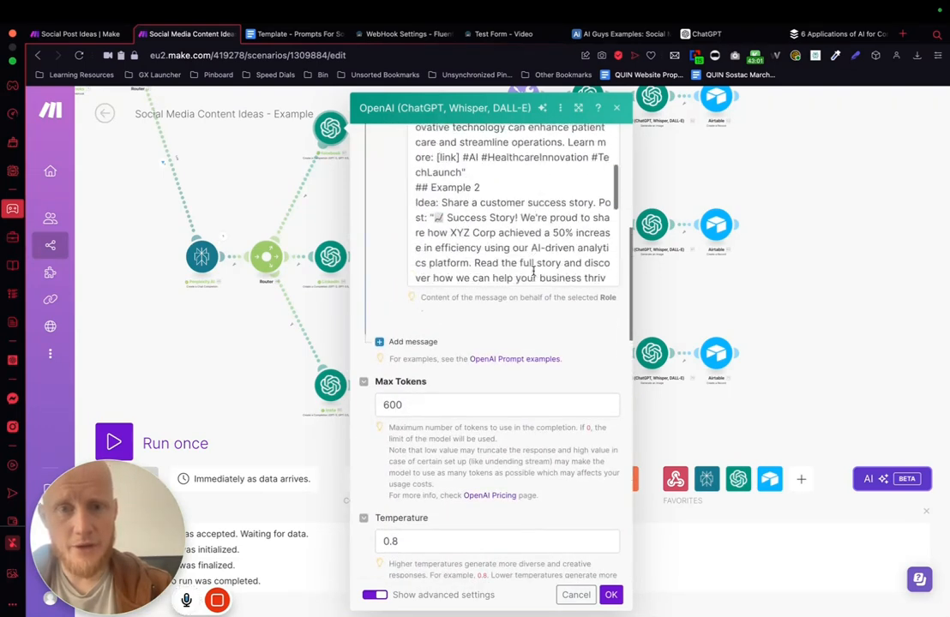
scroll(533, 271, down, 10)
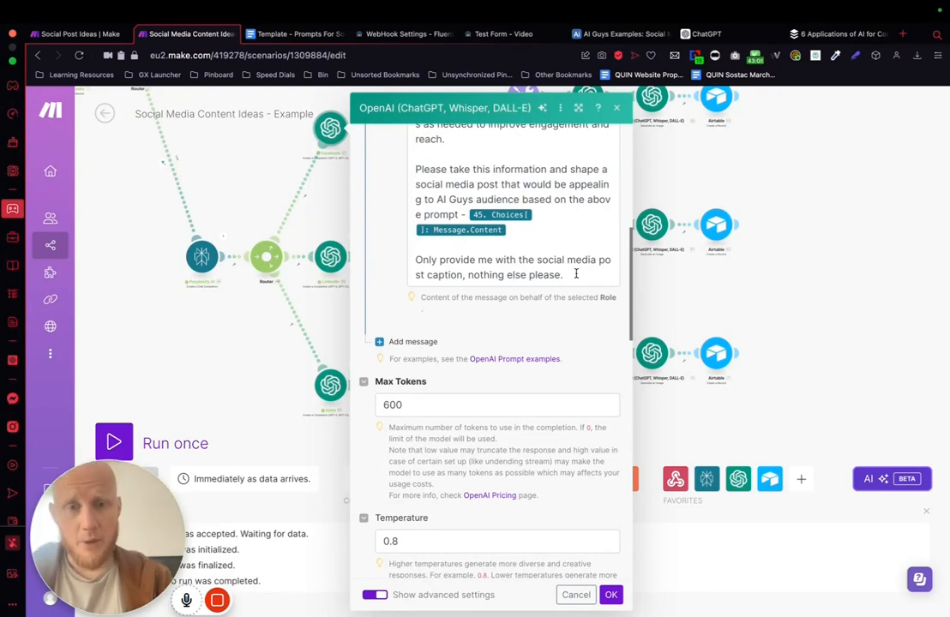
click(576, 275)
key(BackSpace)
key(BackSpace)
key(BackSpace)
key(BackSpace)
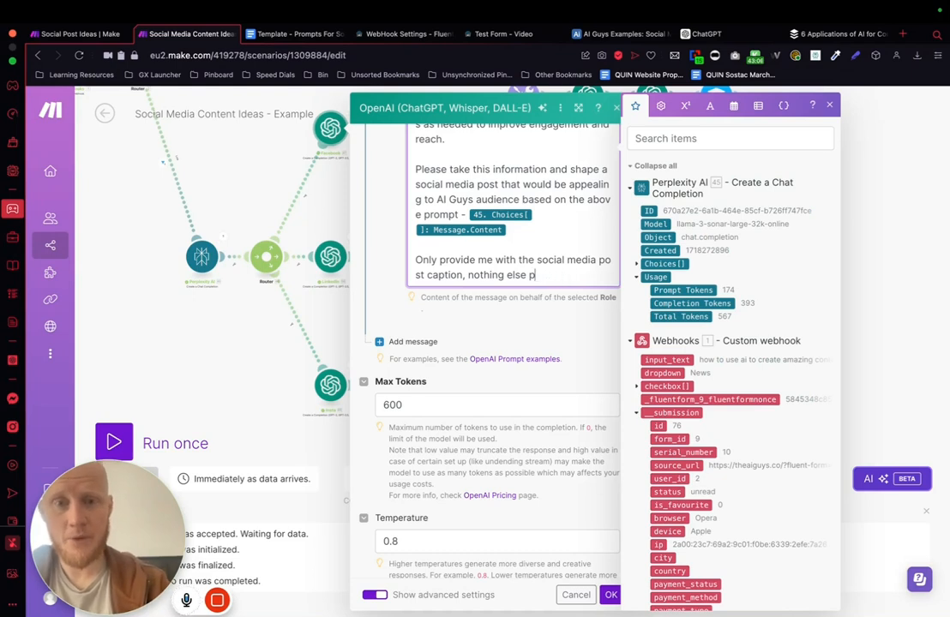
text(no quotation marks pleas)
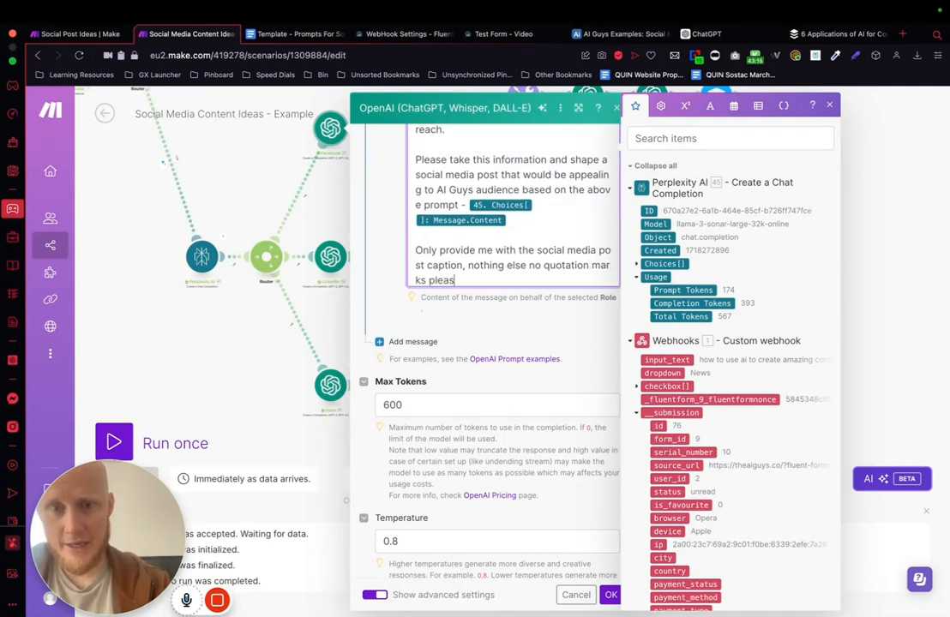
text(e.)
click(609, 594)
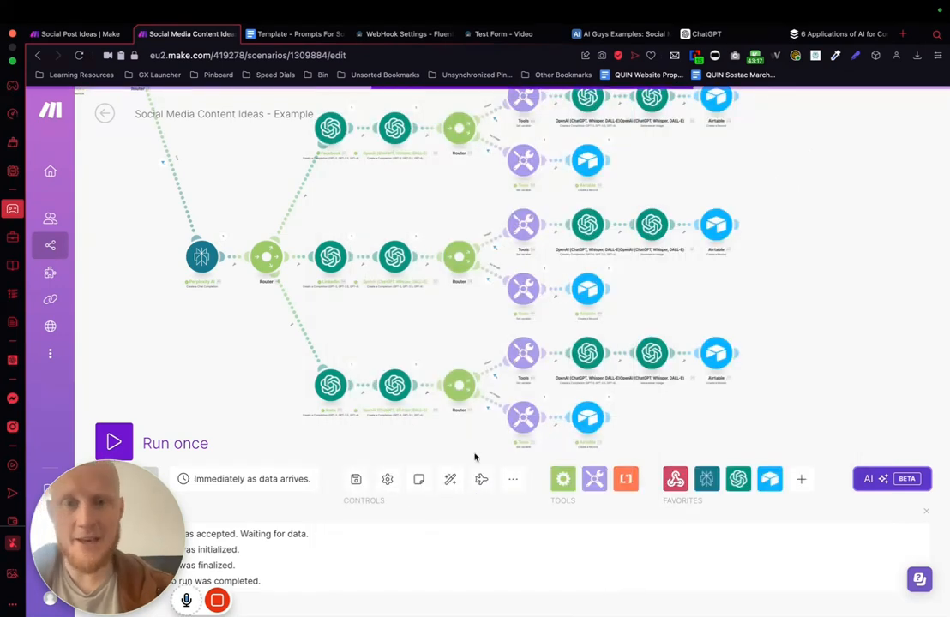
scroll(362, 386, up, 3)
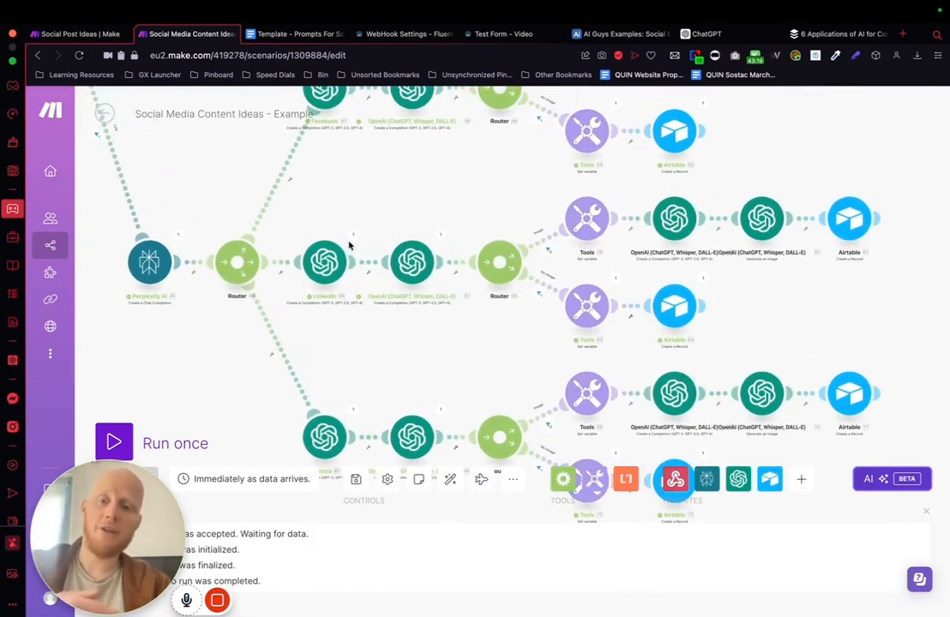
scroll(456, 377, down, 8)
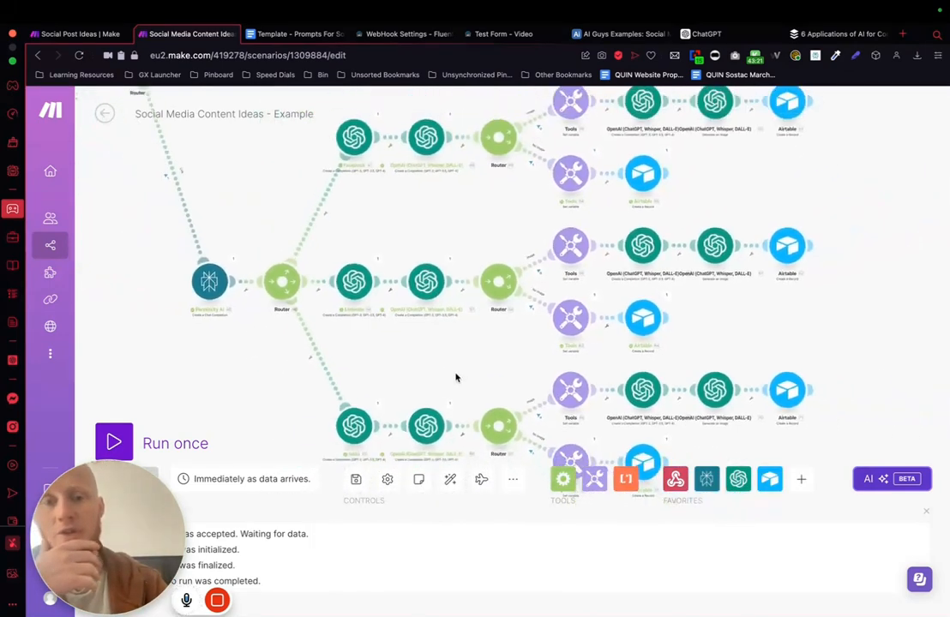
drag(663, 219, 663, 226)
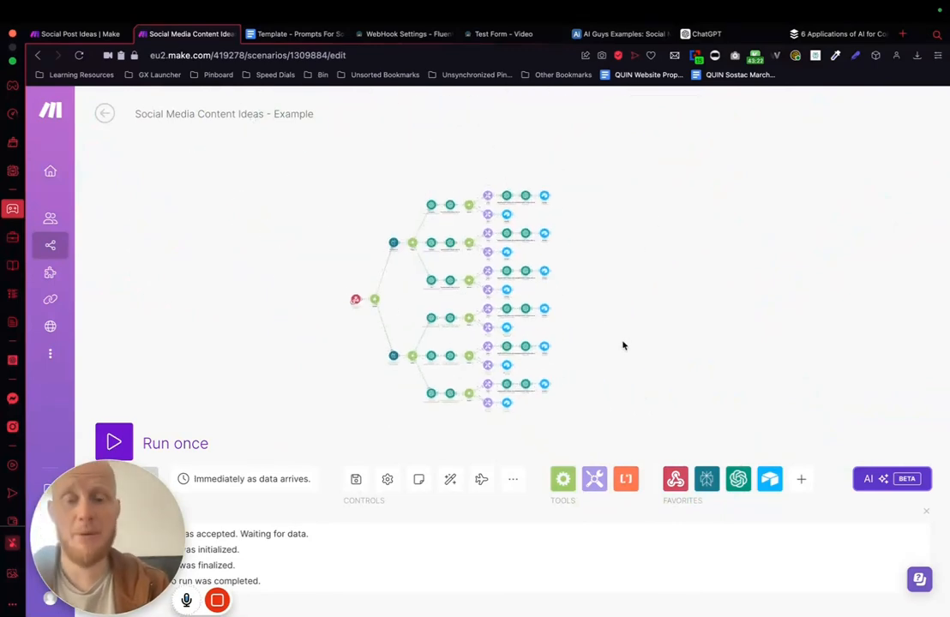
drag(625, 346, 625, 316)
scroll(641, 264, up, 5)
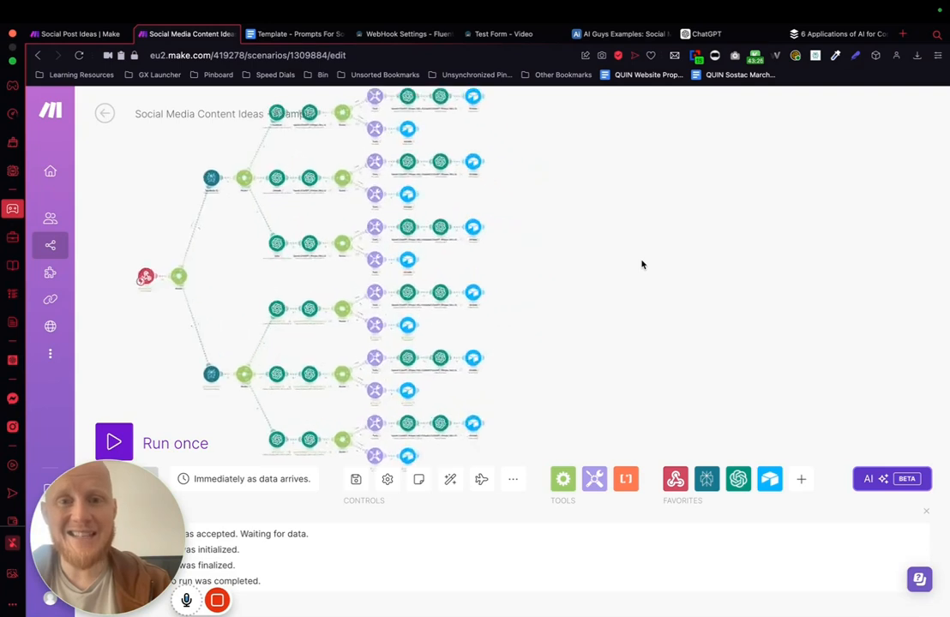